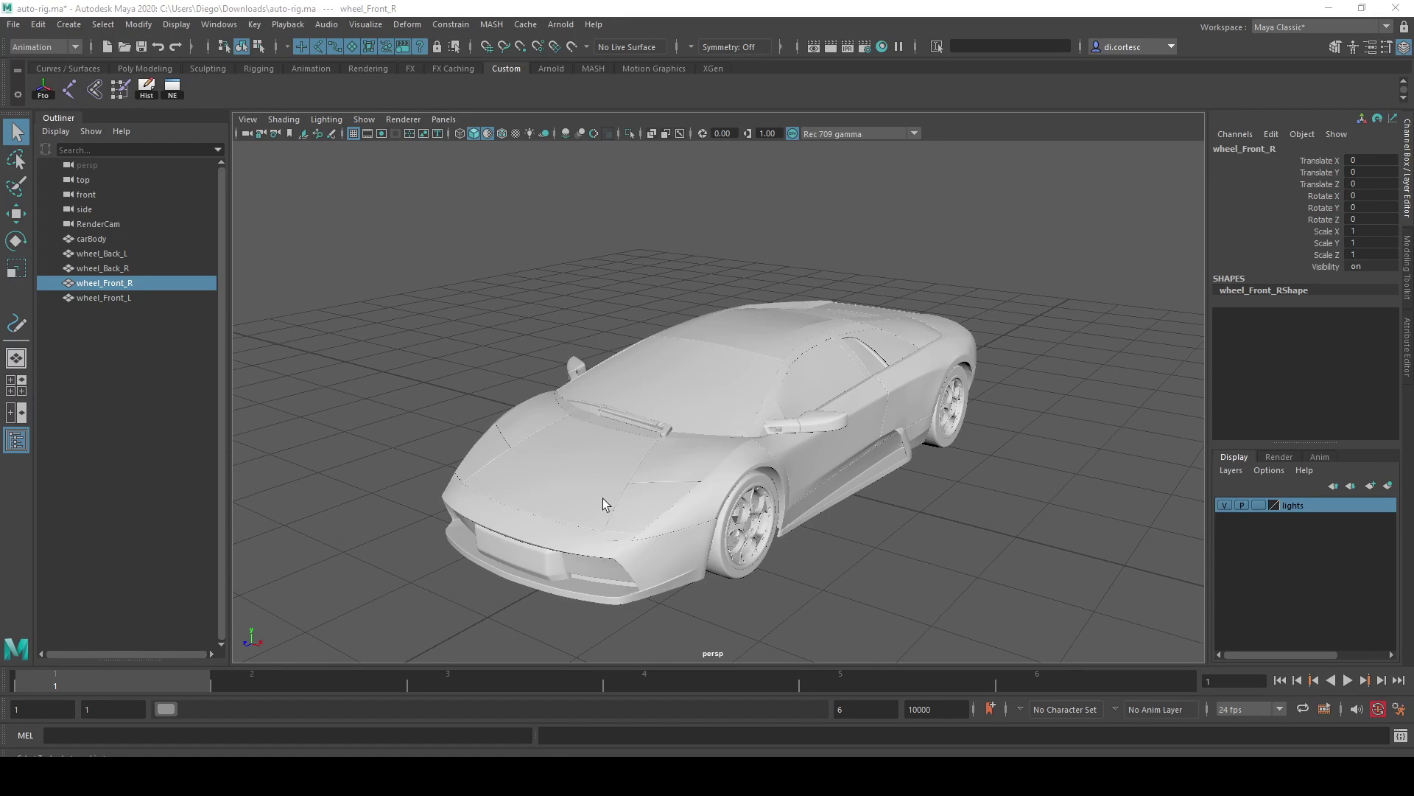
Tumble around the Lamborghini to side, high-side and front three-quarter views, clearing the wheel selection
mouse_move(602, 498)
alt+mouse_down()
mouse_move(737, 501)
mouse_move(710, 509)
mouse_move(708, 534)
alt+mouse_up()
click(725, 537)
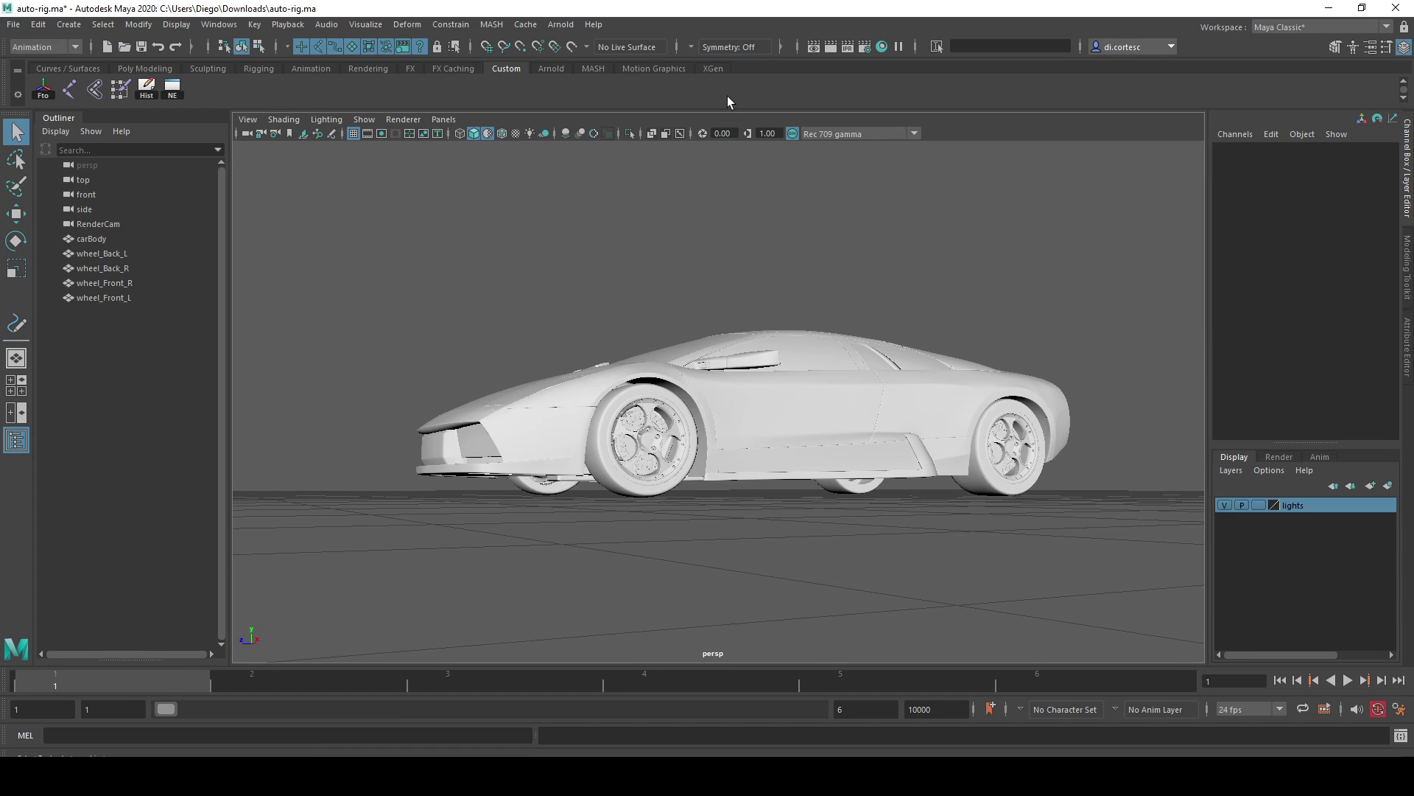
alt+drag(658, 180, 639, 412)
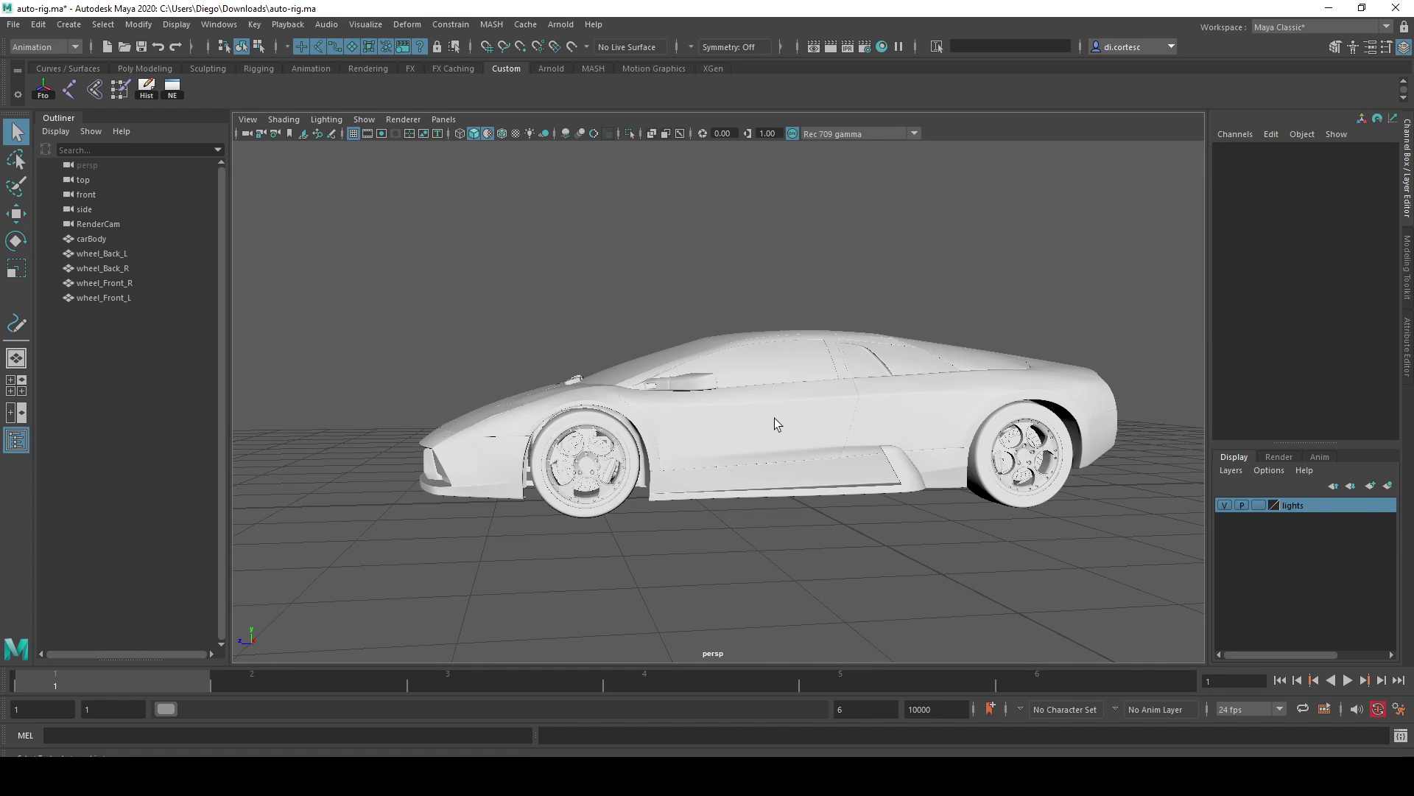
mouse_move(775, 417)
alt+mouse_down()
mouse_move(814, 428)
mouse_move(711, 432)
alt+mouse_up()
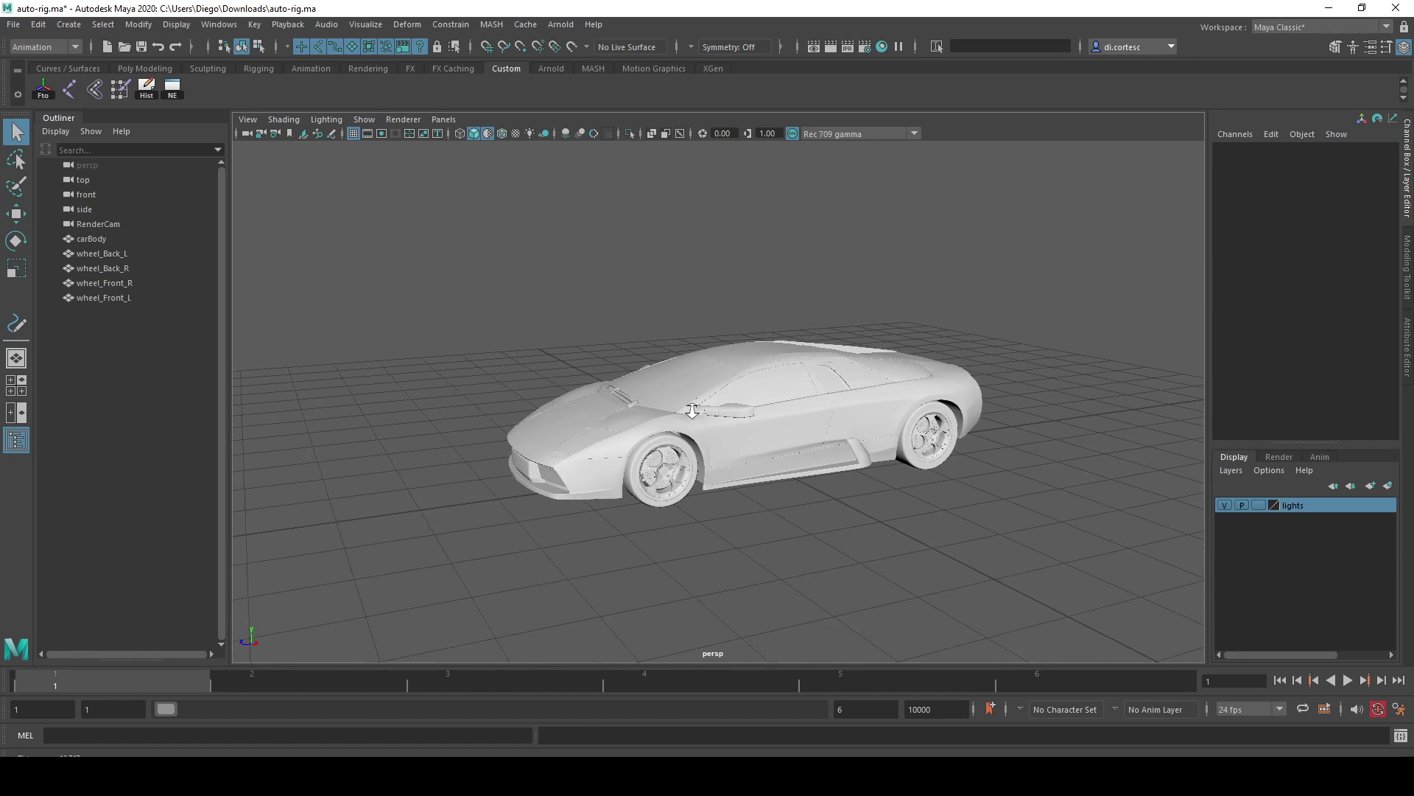
click(113, 237)
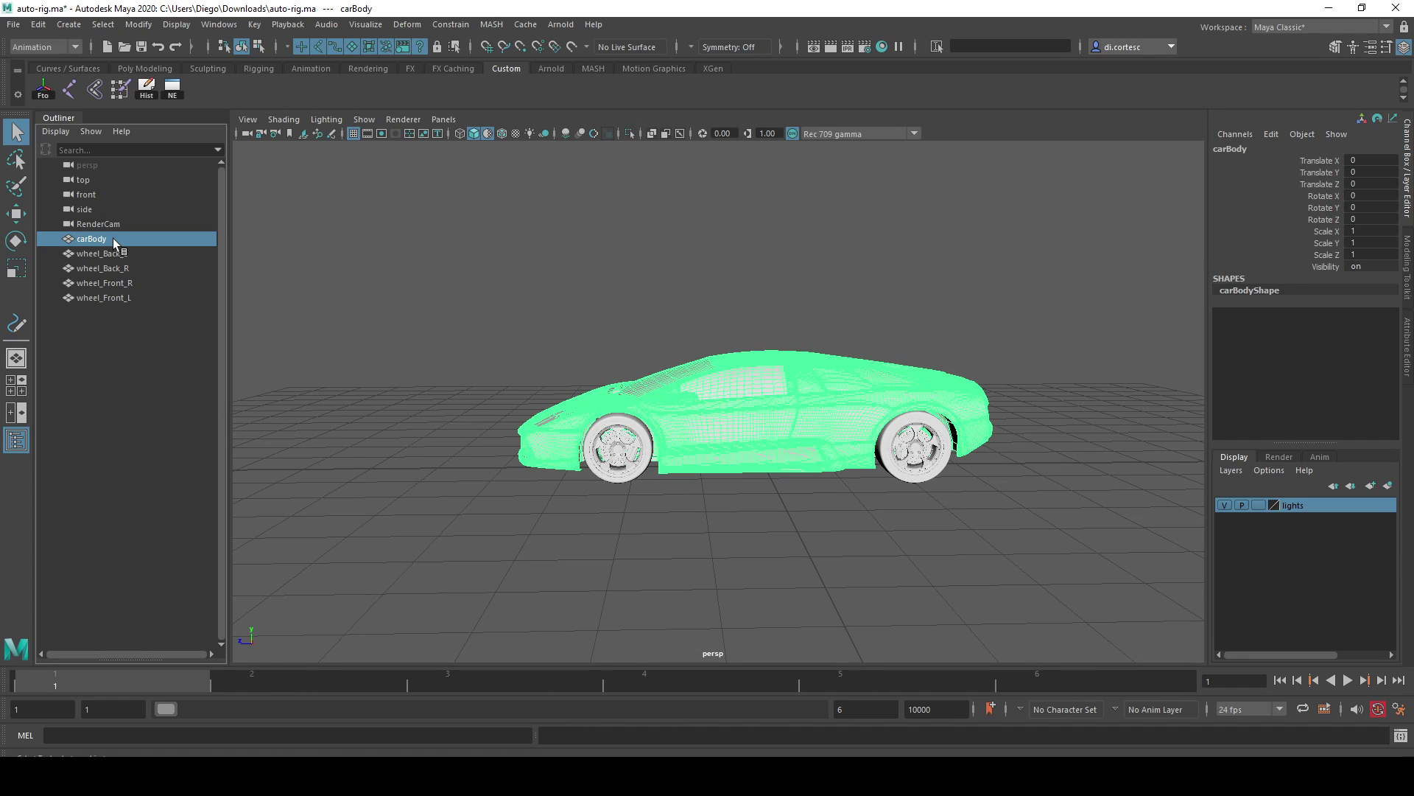
mouse_move(685, 412)
alt+mouse_down()
mouse_move(725, 407)
mouse_move(718, 346)
alt+mouse_up()
key(w)
mouse_move(774, 471)
alt+mouse_down()
mouse_move(926, 492)
mouse_move(747, 467)
alt+mouse_up()
key(ctrl+z)
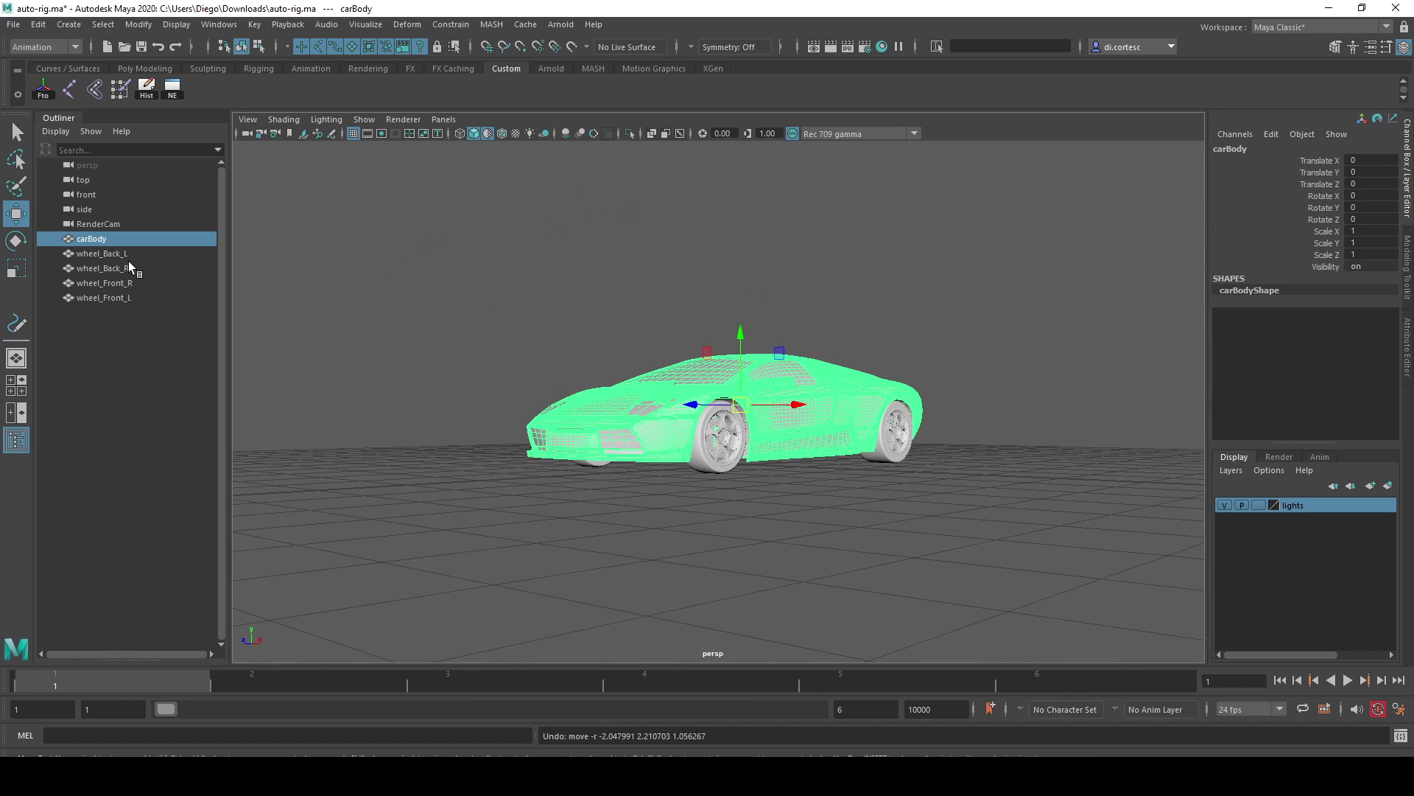
key(Down)
key(Down)
key(Down)
key(Down)
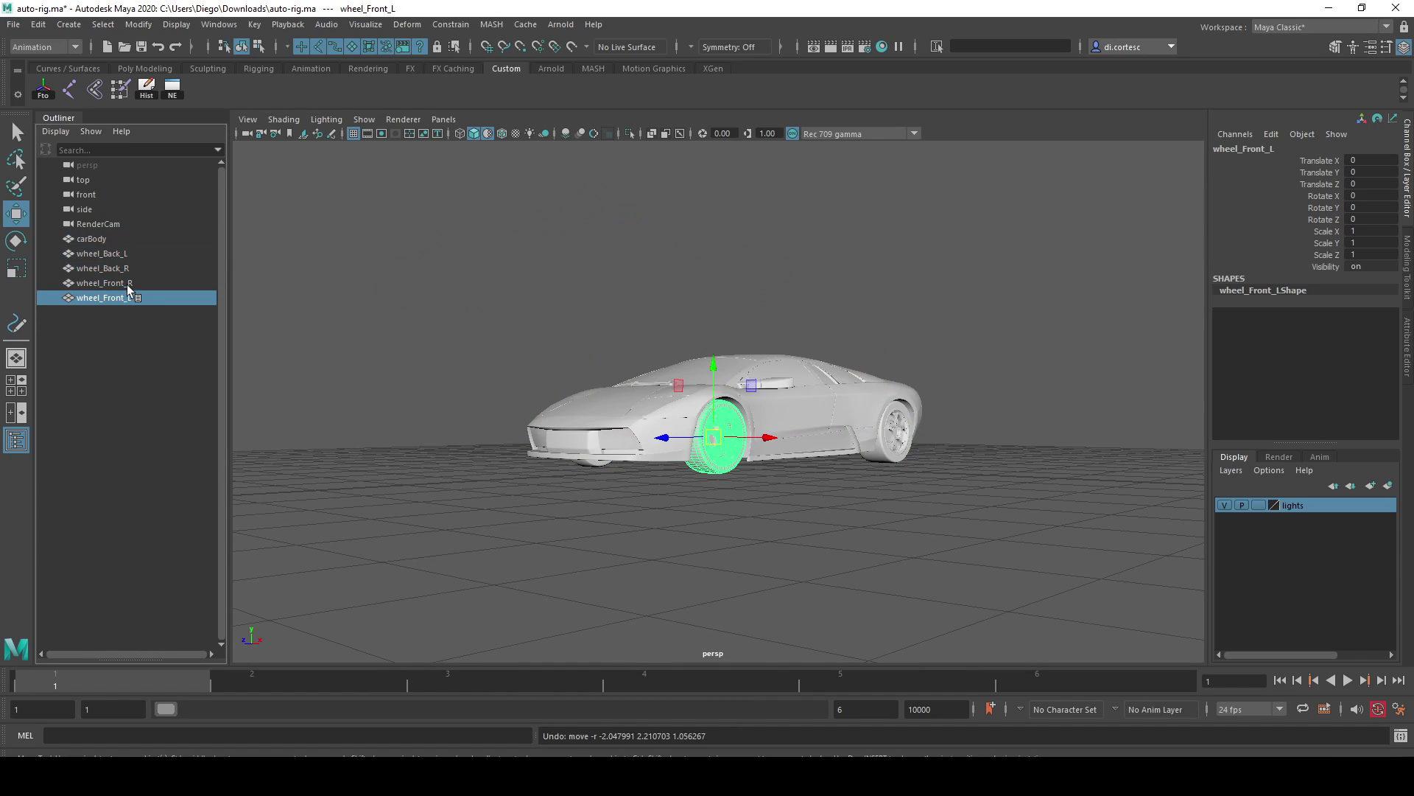
click(126, 281)
click(127, 255)
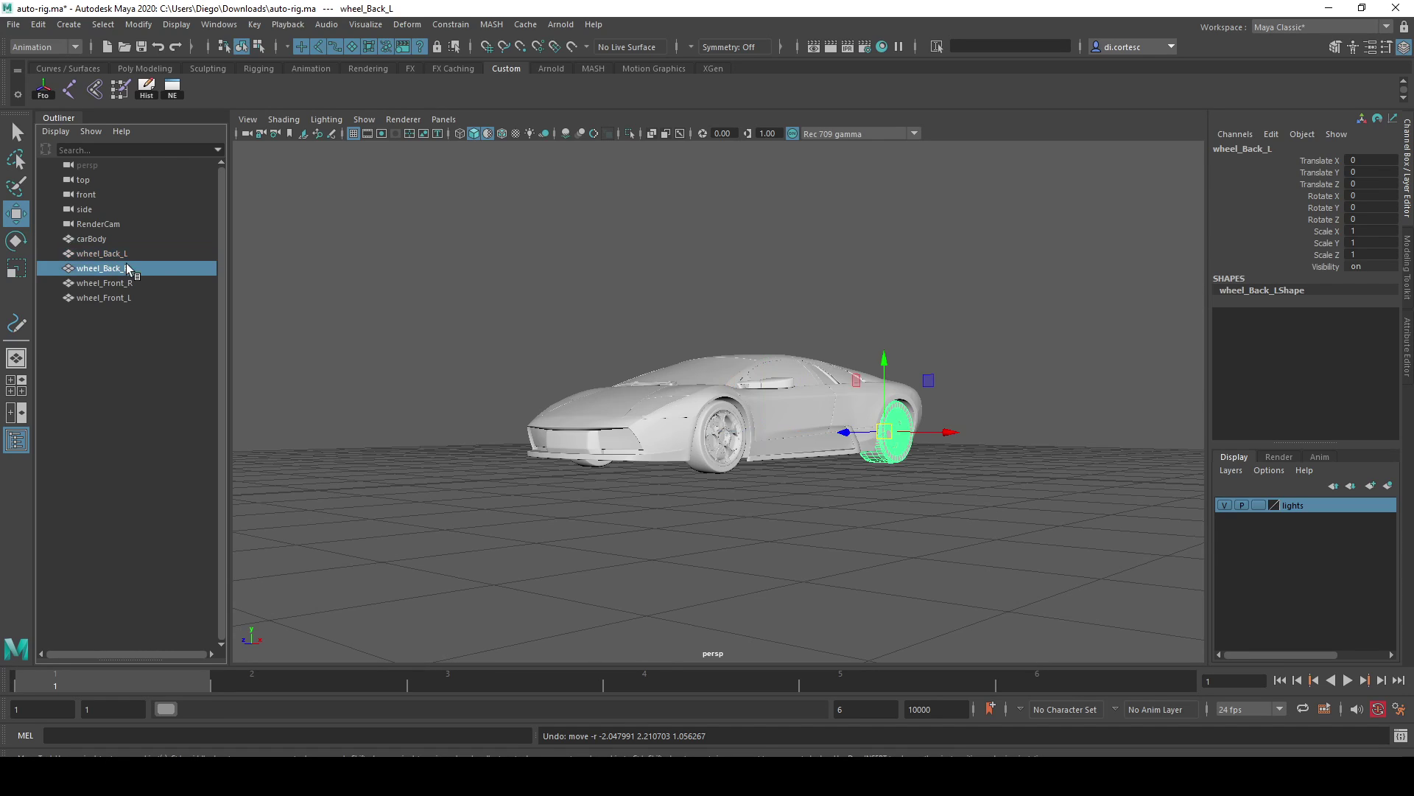
click(125, 283)
alt+drag(590, 353, 314, 354)
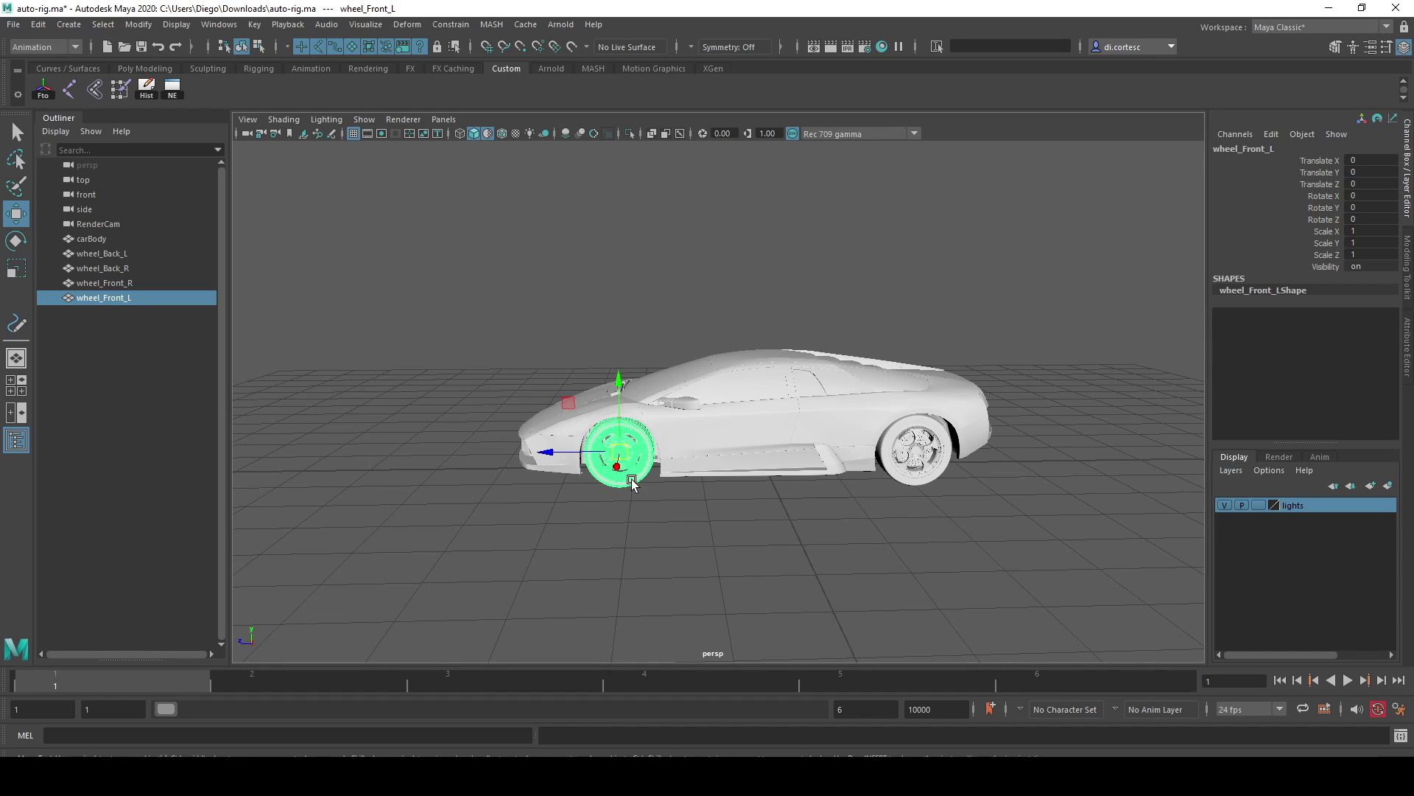
alt+drag(632, 484, 669, 490)
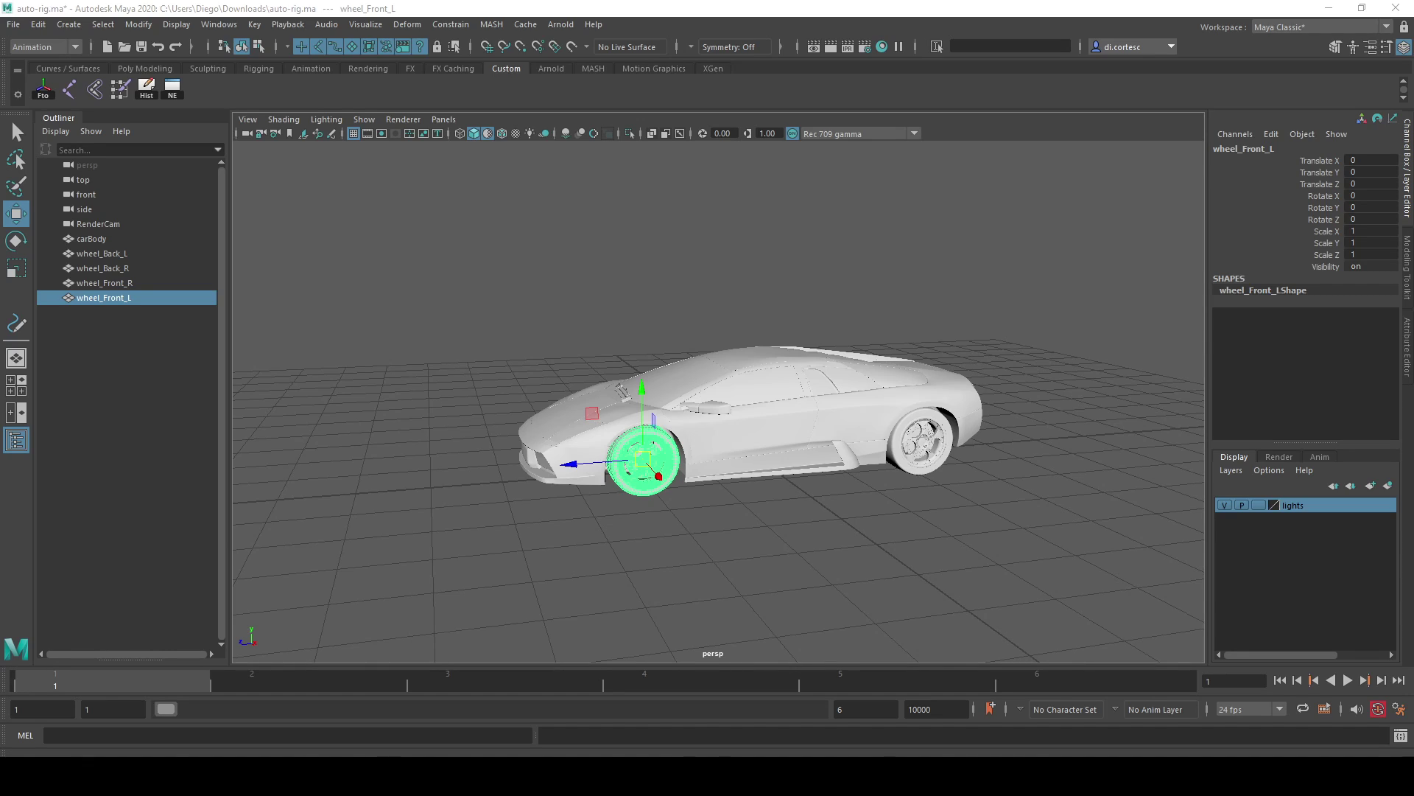
click(696, 479)
mouse_move(687, 489)
alt+mouse_down()
mouse_move(787, 487)
mouse_move(729, 483)
mouse_move(805, 466)
mouse_move(735, 458)
mouse_move(899, 524)
alt+mouse_up()
click(742, 461)
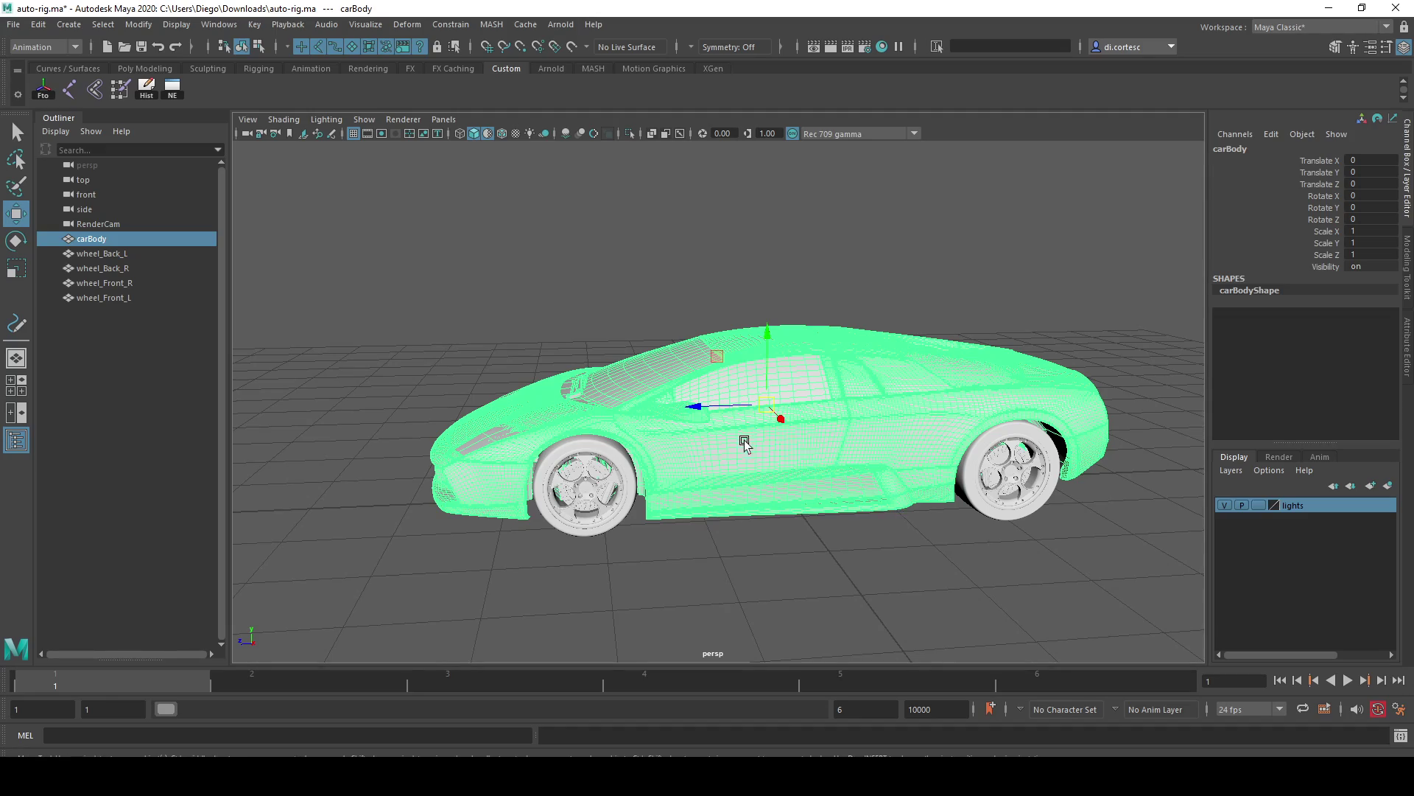
mouse_move(746, 445)
alt+mouse_down()
mouse_move(810, 410)
mouse_move(808, 427)
alt+mouse_up()
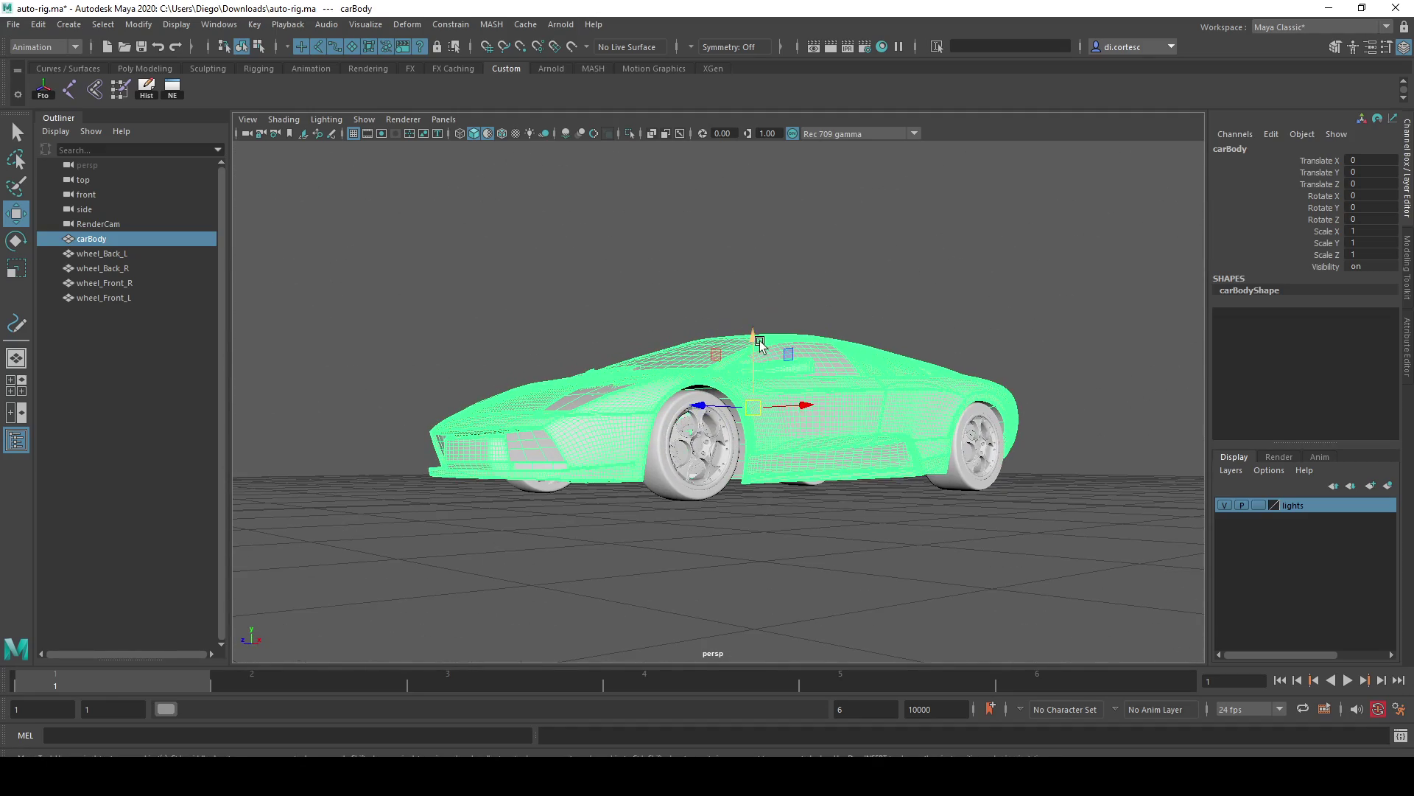
drag(759, 343, 759, 348)
key(ctrl+z)
scroll(942, 468, up, 3)
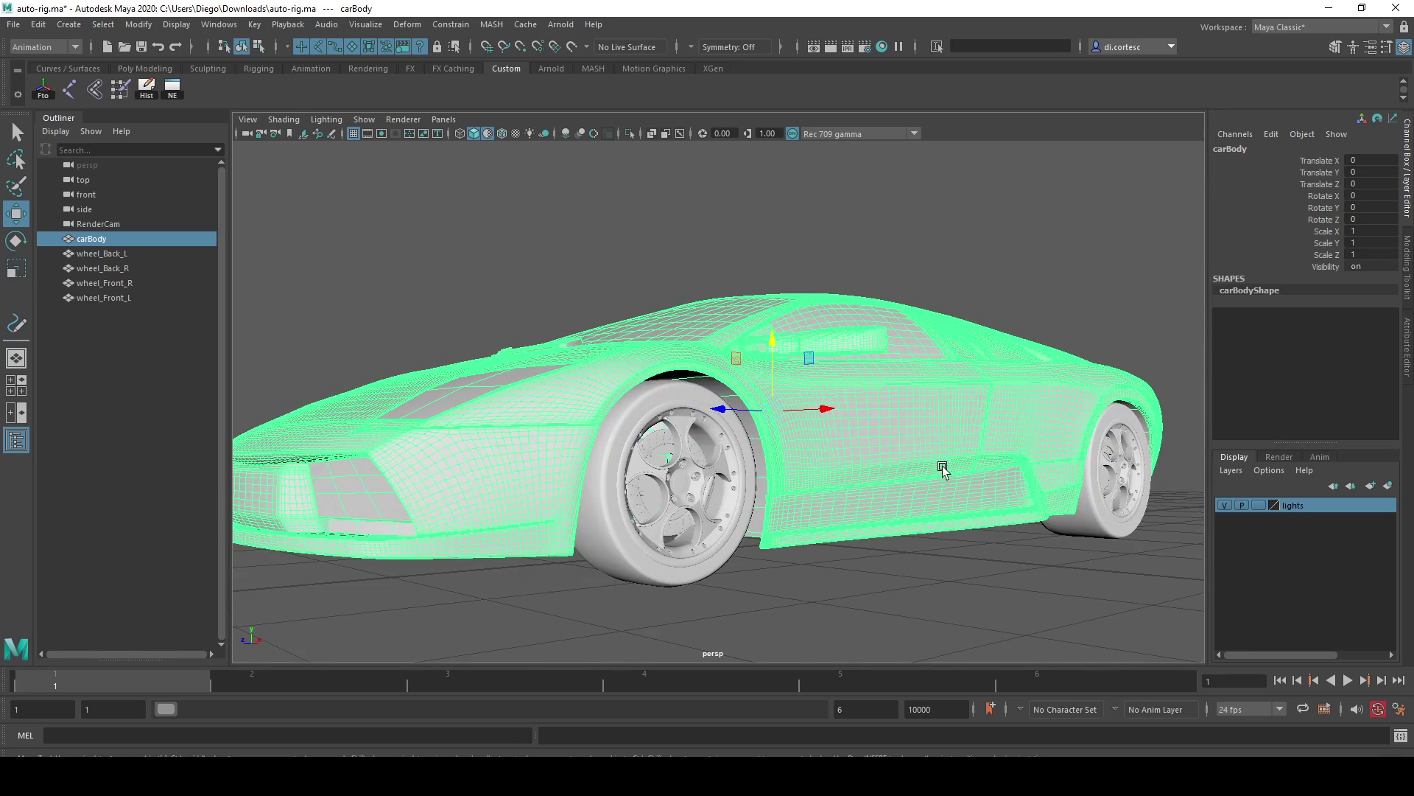
scroll(796, 394, up, 3)
mouse_move(737, 341)
mouse_down()
mouse_move(762, 361)
mouse_move(749, 369)
mouse_up()
key(ctrl+z)
key(e)
scroll(762, 359, down, 5)
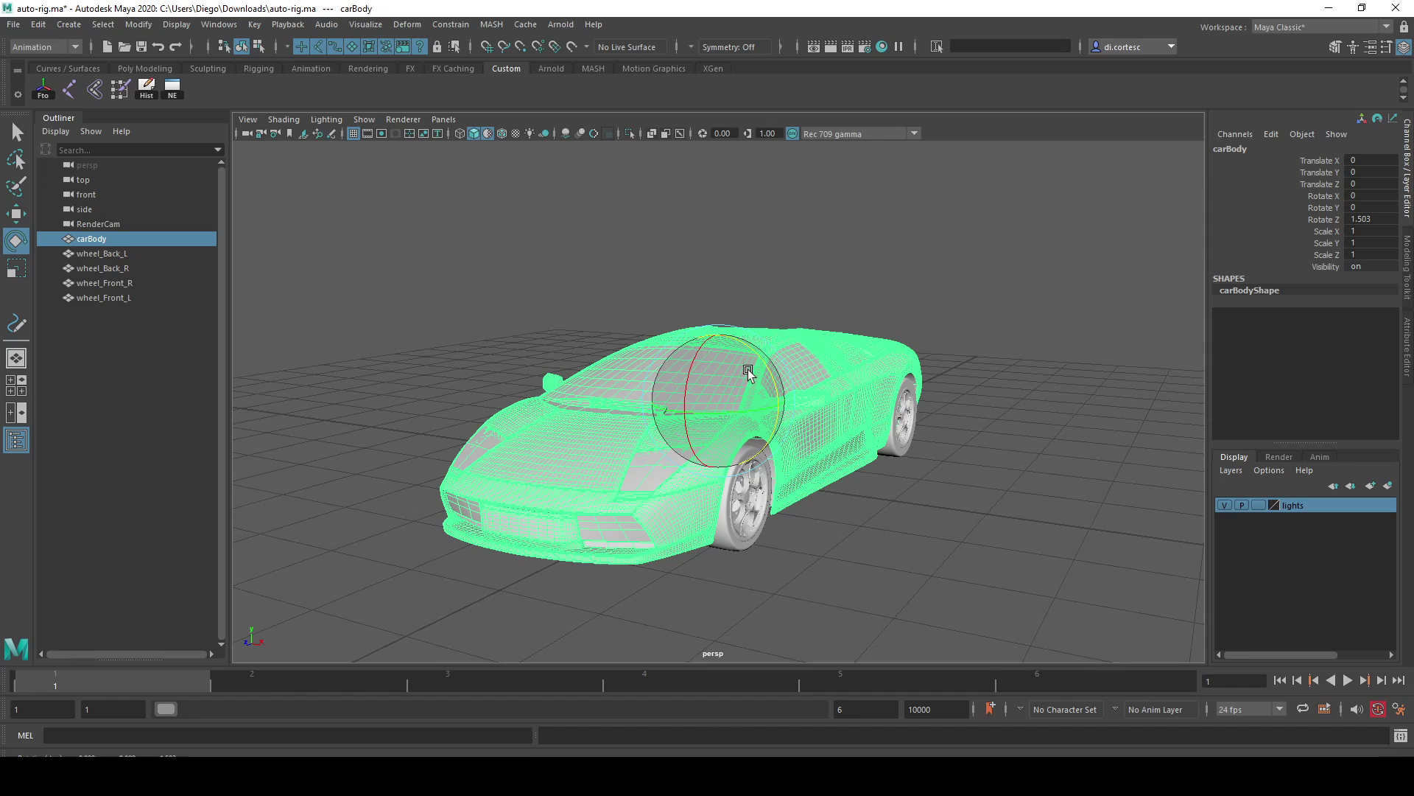
key(ctrl+z)
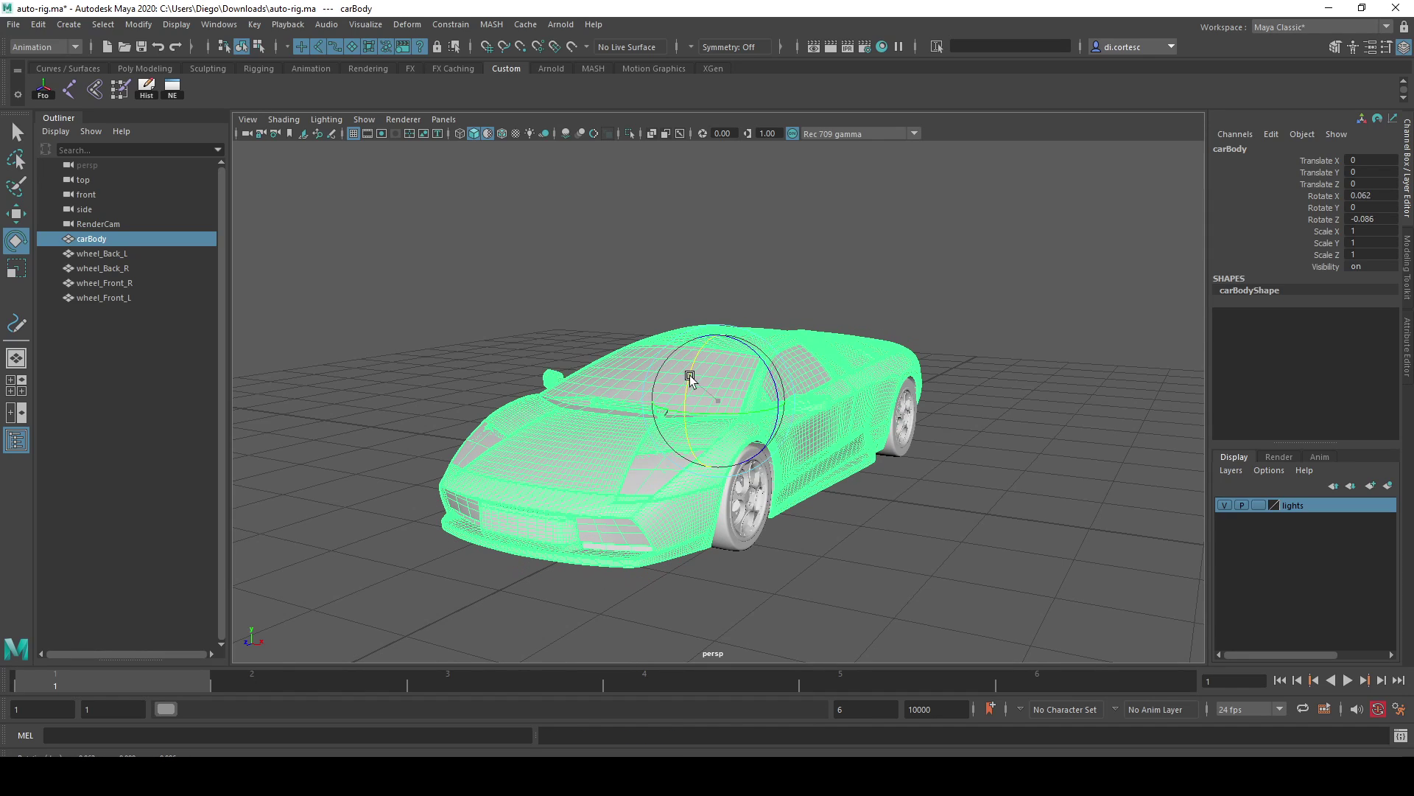
drag(690, 374, 810, 435)
key(ctrl+z)
click(1353, 219)
key(Return)
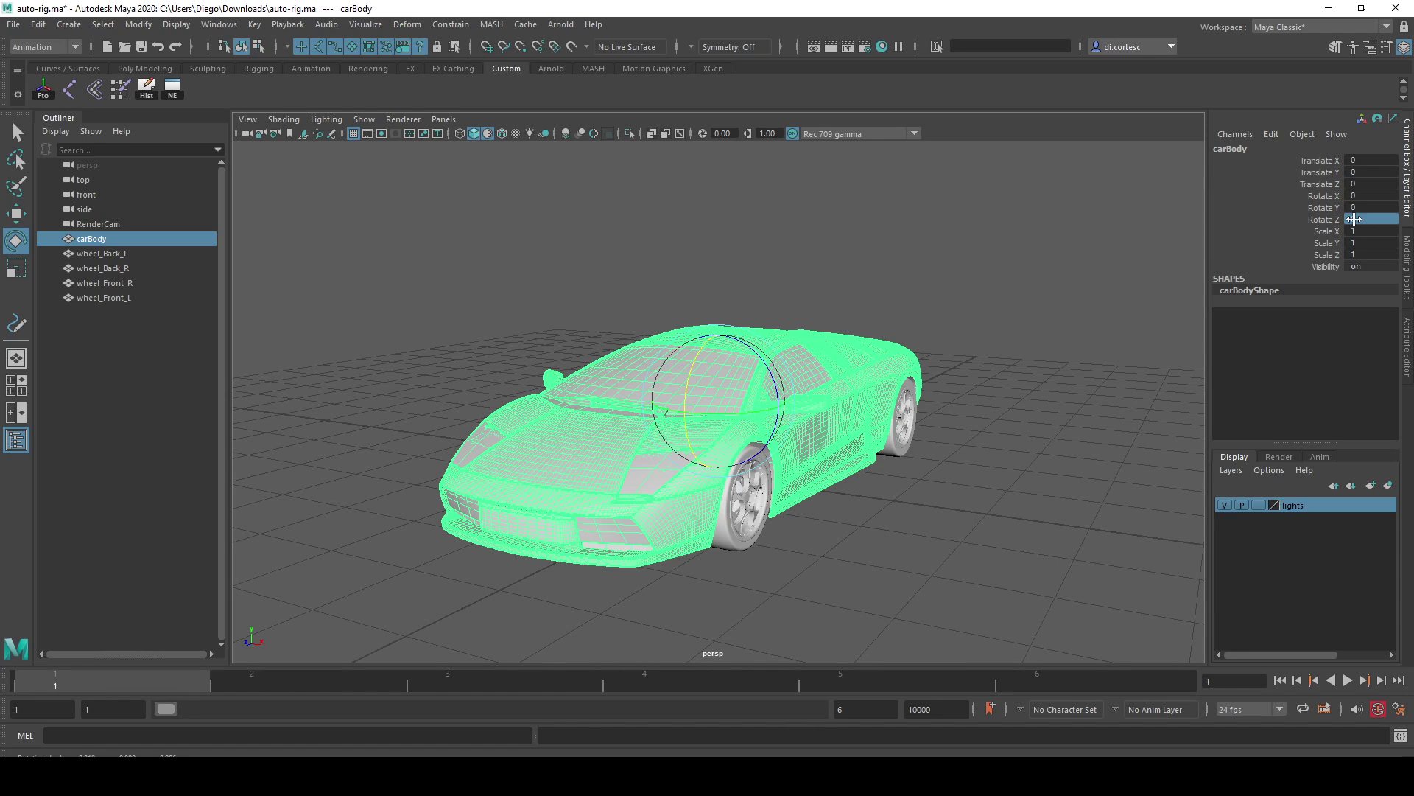
click(942, 399)
mouse_move(942, 399)
alt+mouse_down()
mouse_move(859, 315)
mouse_move(707, 382)
mouse_move(662, 365)
alt+mouse_up()
Create a NURBS circle, raise it above the car and scale it over the body
click(74, 71)
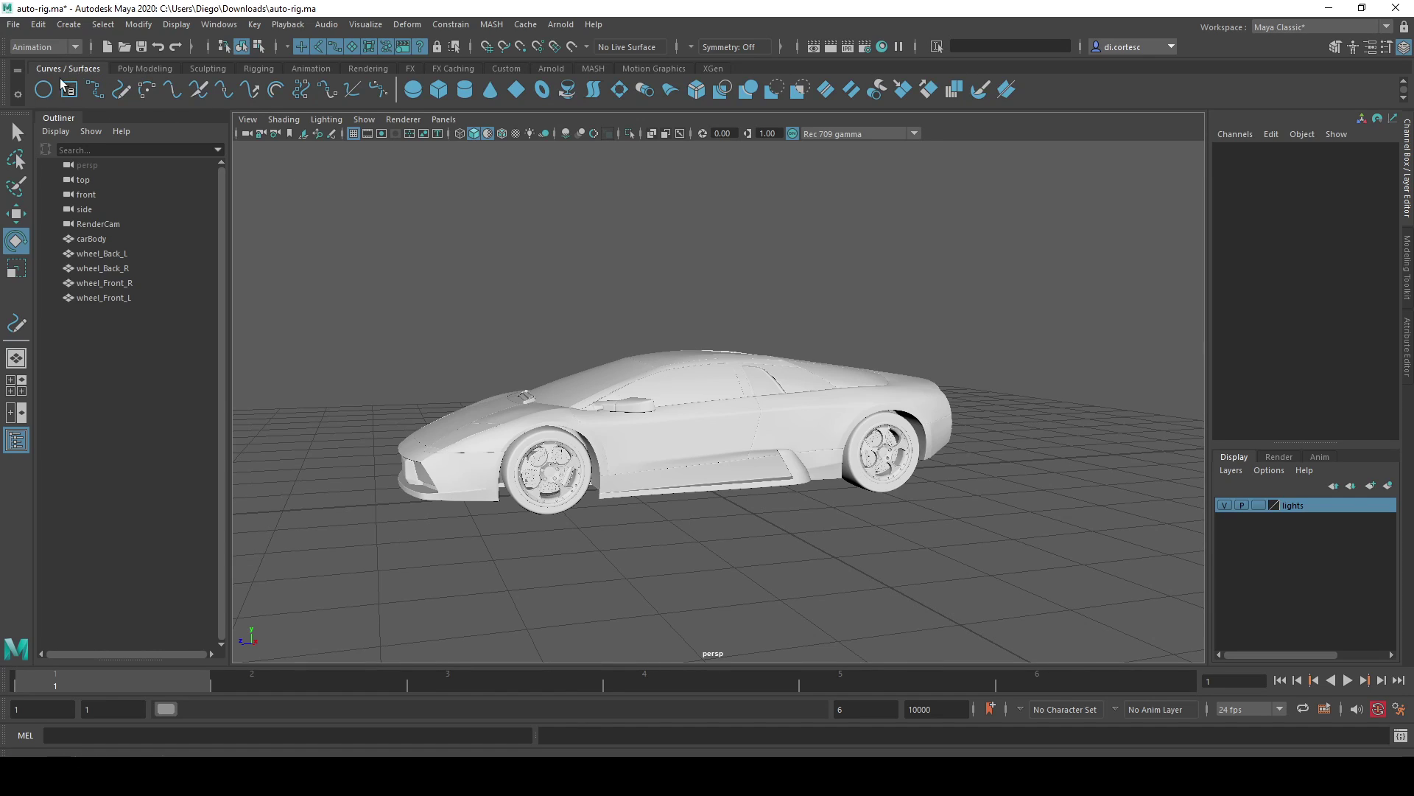
click(44, 89)
mouse_move(694, 442)
mouse_down()
mouse_move(662, 281)
mouse_move(760, 354)
mouse_move(726, 335)
mouse_move(731, 429)
mouse_move(679, 428)
mouse_move(674, 461)
mouse_move(648, 410)
mouse_move(614, 403)
mouse_move(667, 407)
mouse_up()
key(r)
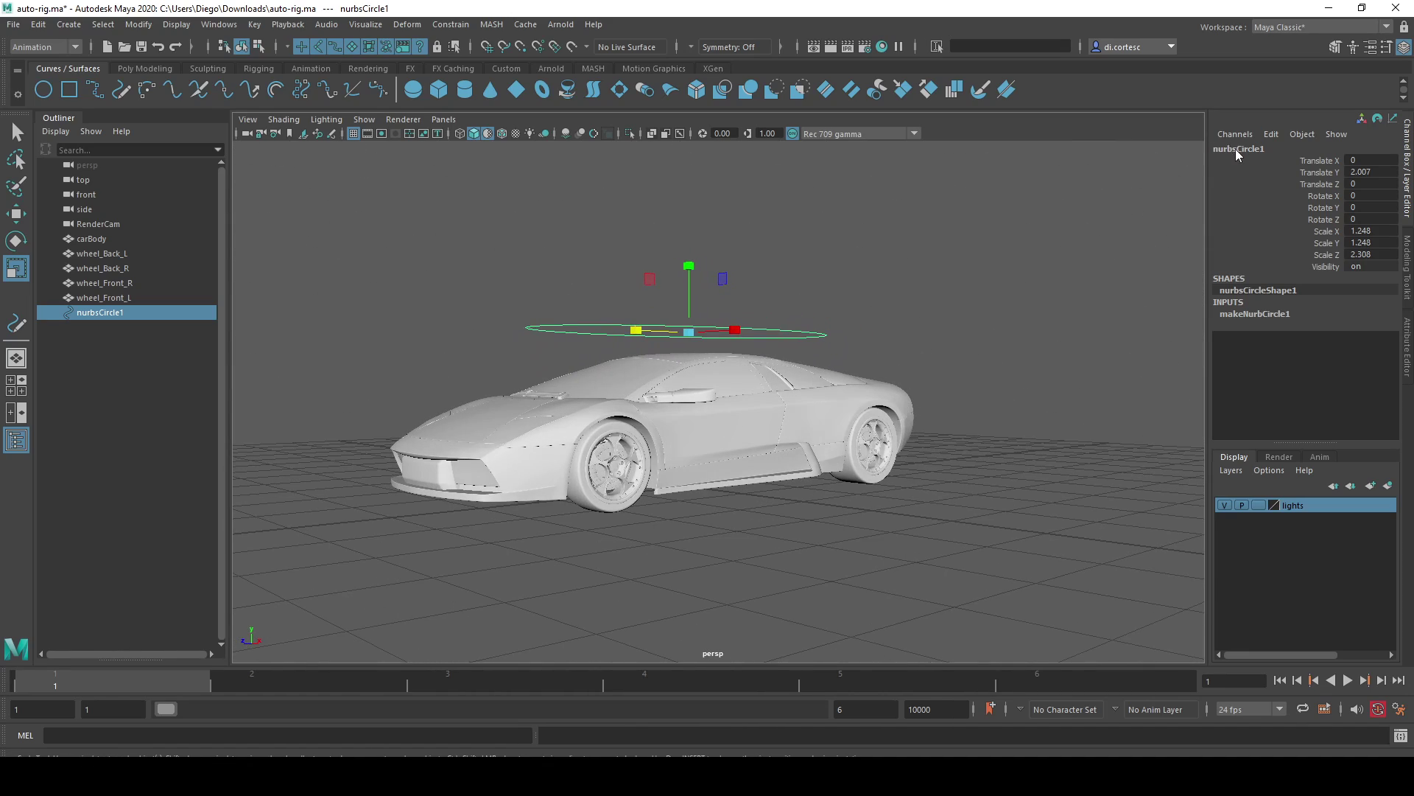
Rename the circle nurbsCircle1 to suspension_CTRL
double_click(1237, 149)
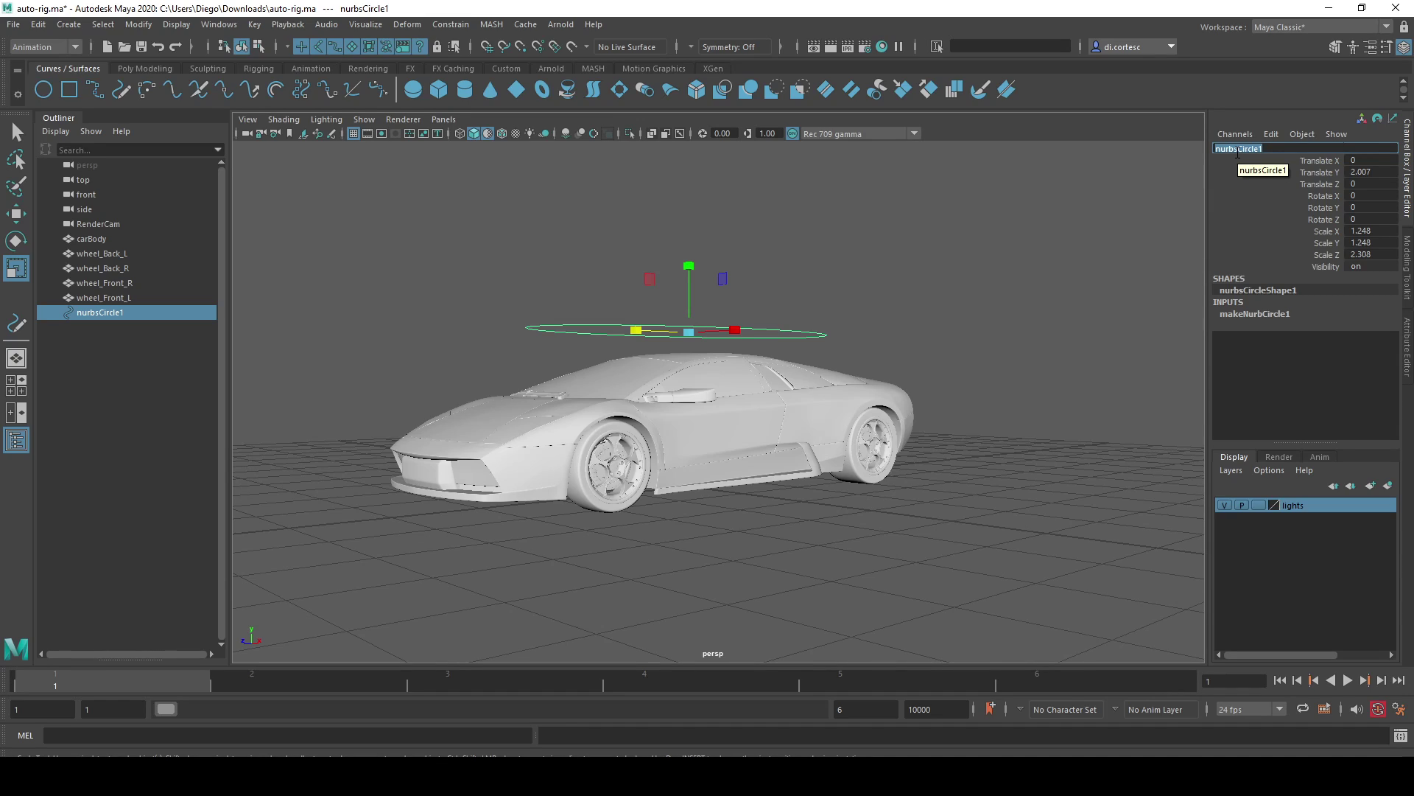
text(suspension_CTRL)
key(Return)
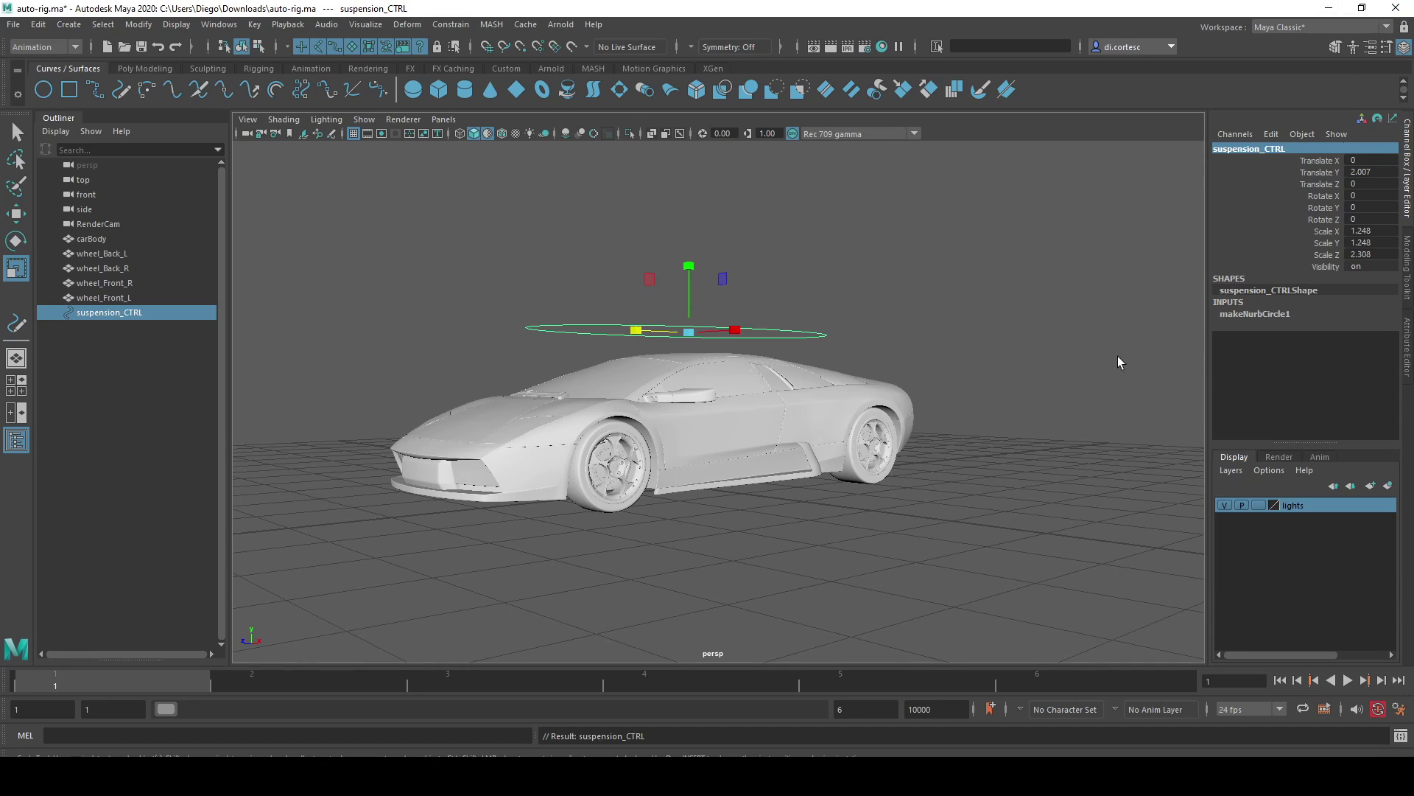
scroll(453, 69, down, 8)
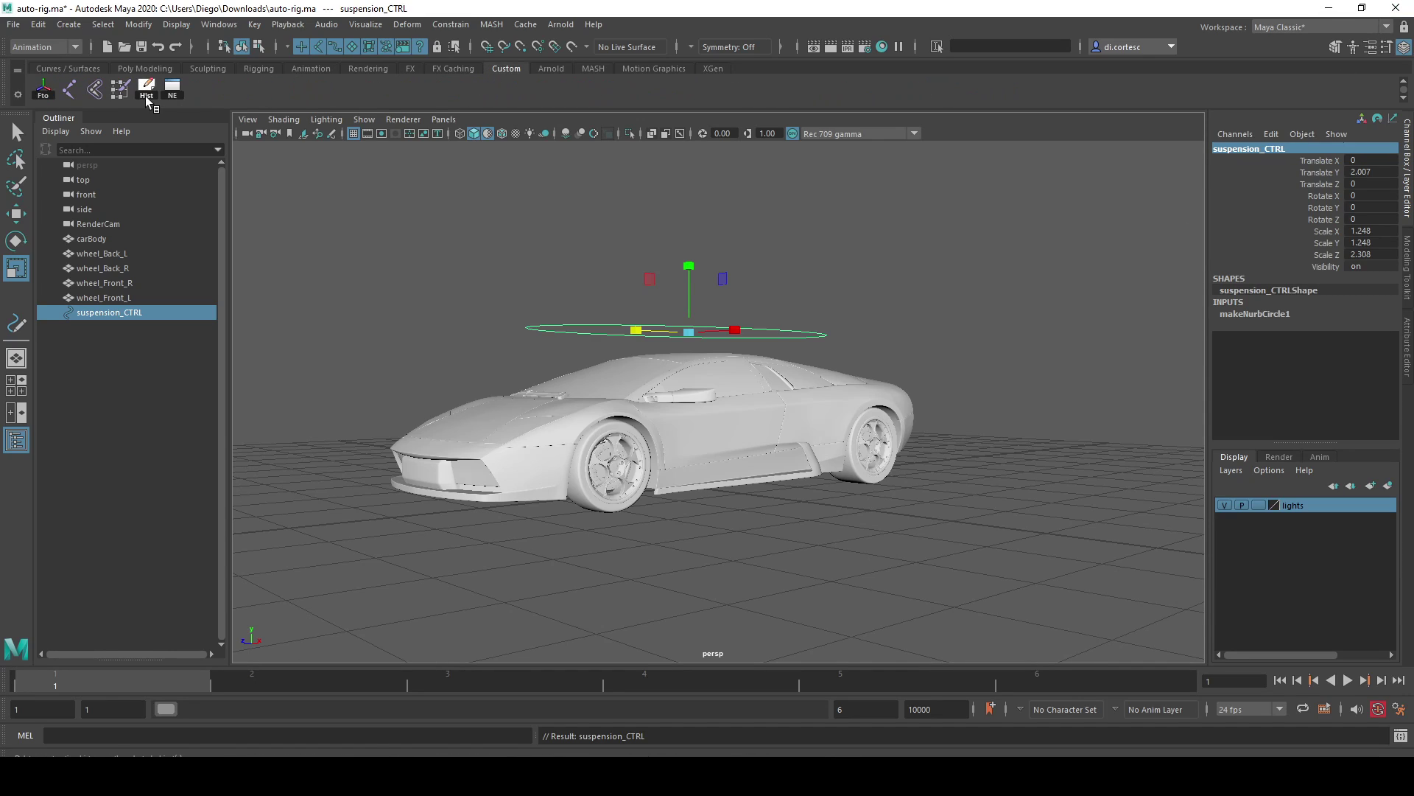
Freeze suspension_CTRL's transforms, delete its construction history, and orbit to check the control over the car
click(43, 88)
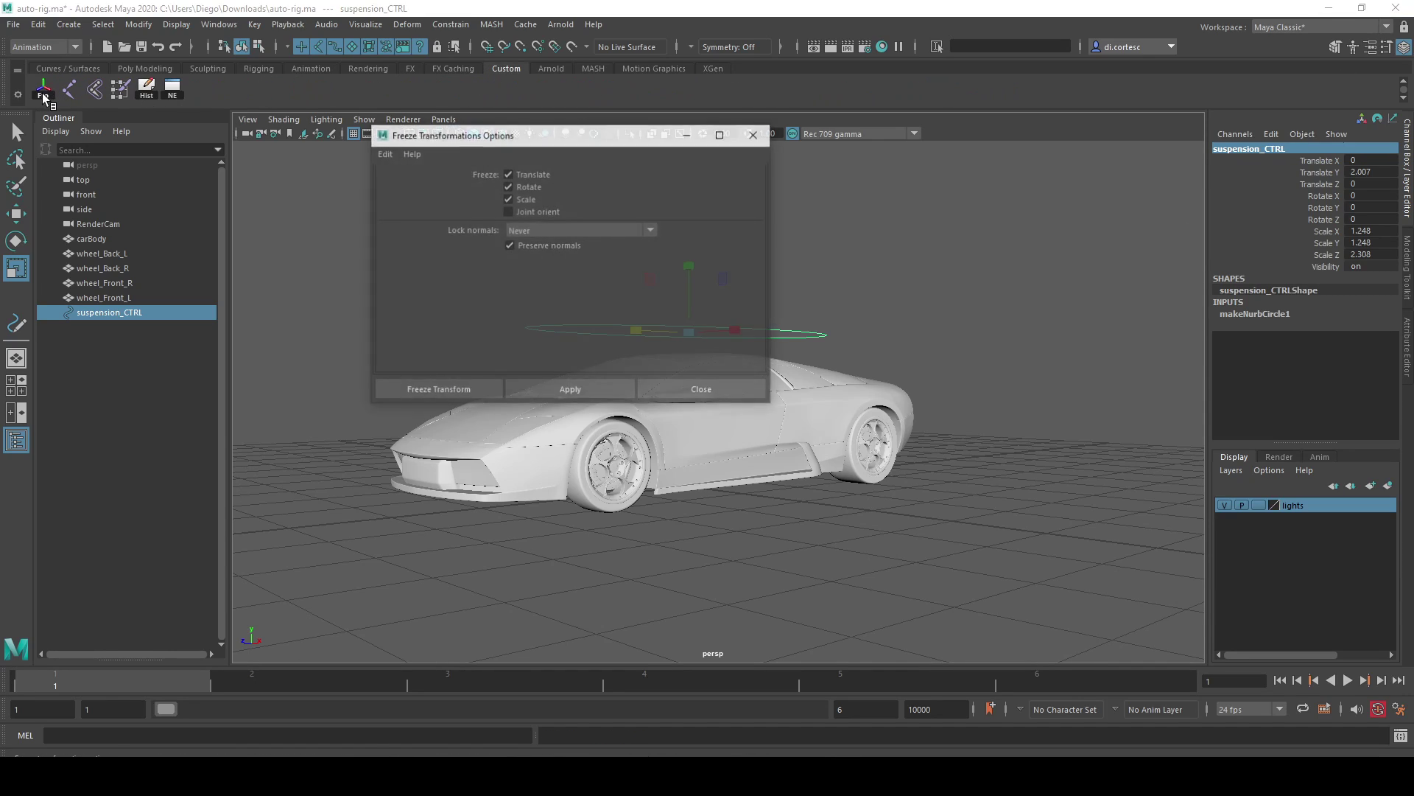
click(470, 386)
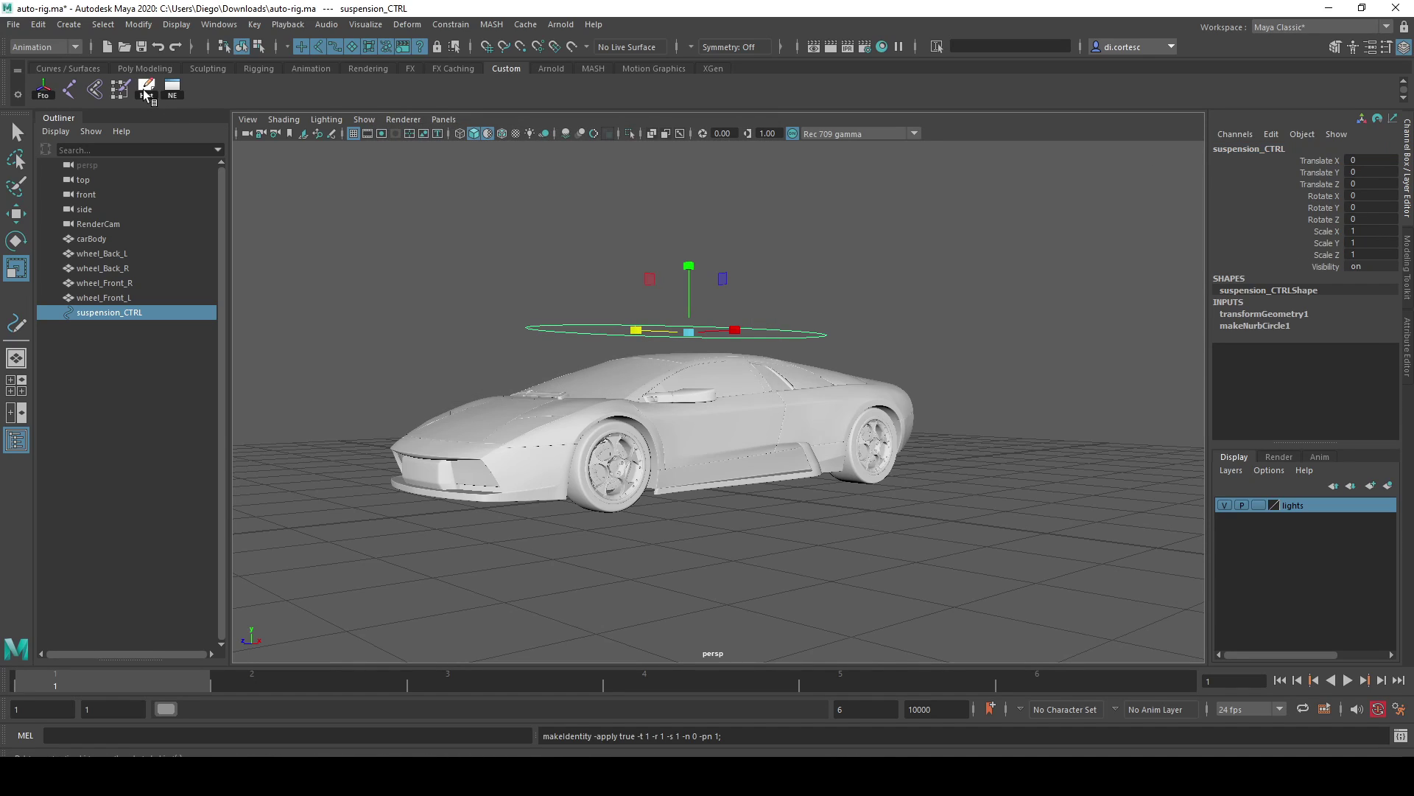
click(146, 89)
mouse_move(896, 388)
alt+mouse_down()
mouse_move(782, 396)
mouse_move(794, 404)
alt+mouse_up()
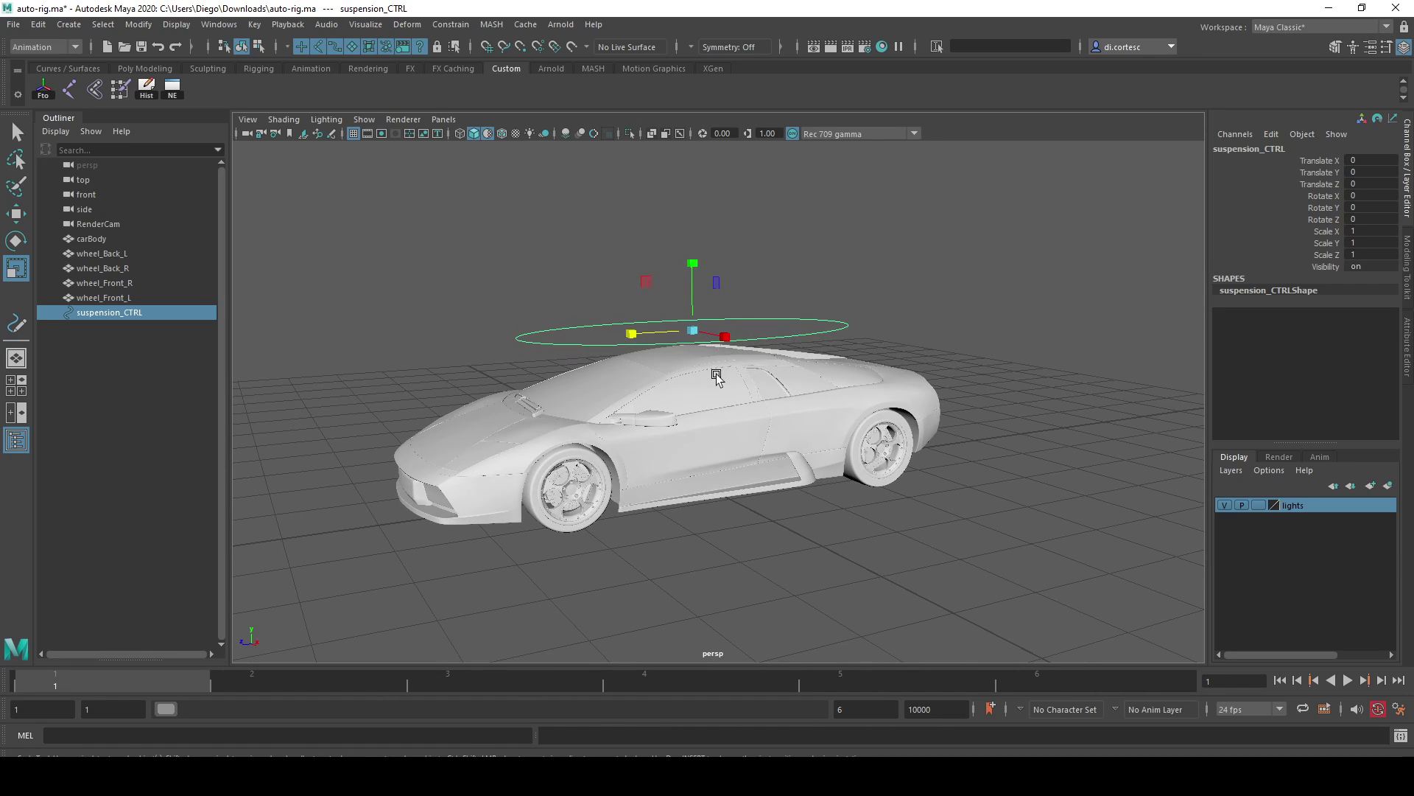
mouse_move(713, 373)
alt+mouse_down()
mouse_move(648, 369)
mouse_move(766, 410)
alt+mouse_up()
alt+drag(719, 328, 732, 325)
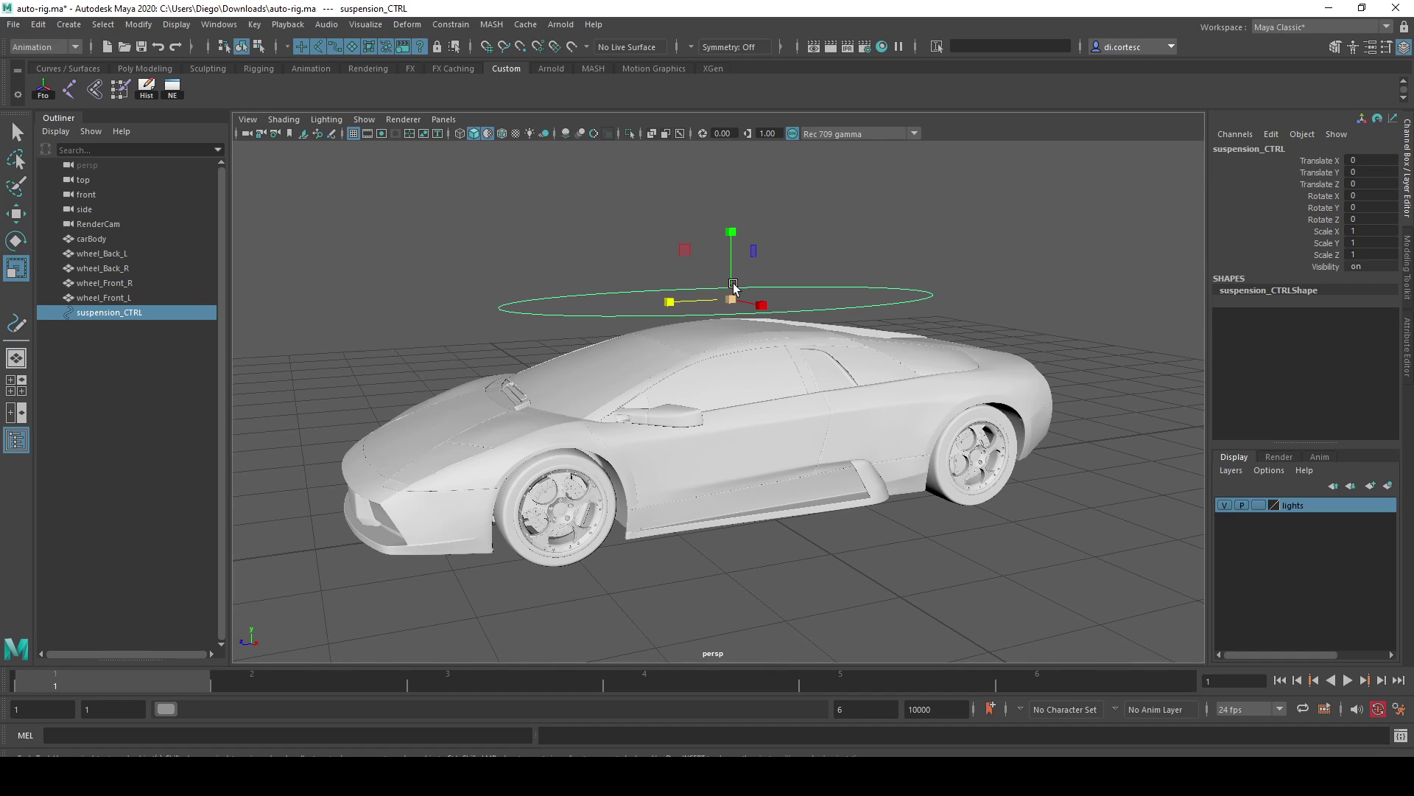
Try moving and rotating carBody, undo both changes, and reselect carBody
key(w)
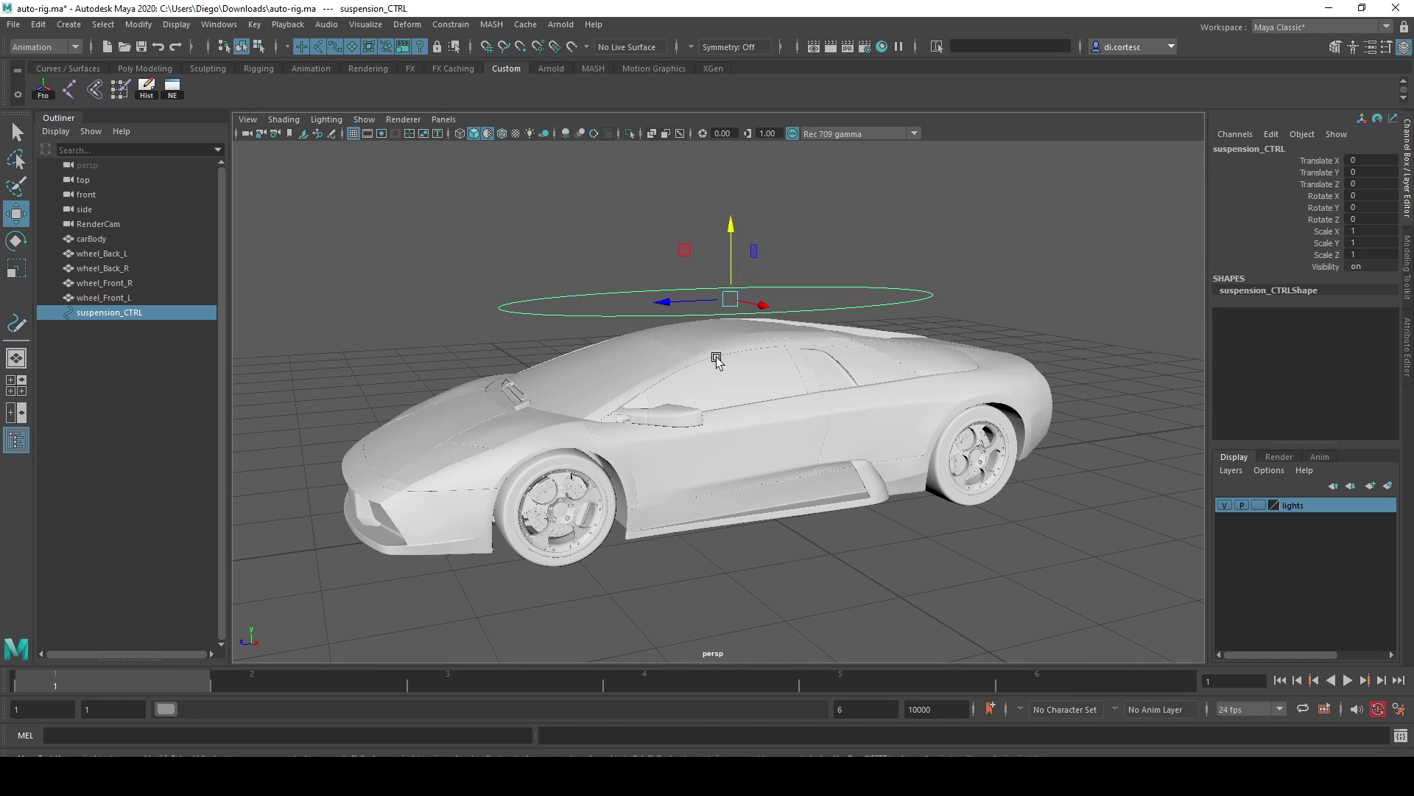
click(717, 357)
drag(712, 333, 725, 377)
key(ctrl+z)
key(e)
key(ctrl+z)
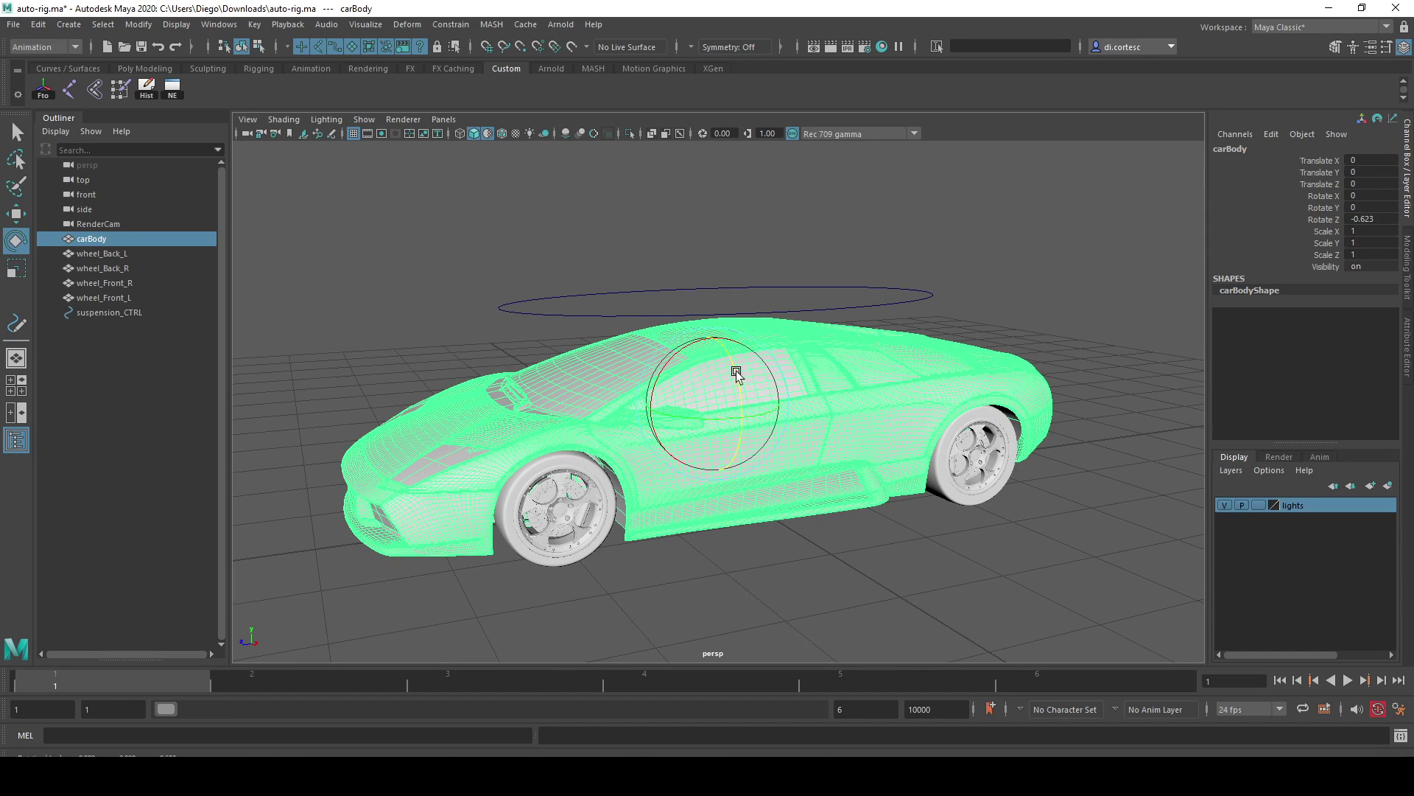
key(ctrl+z)
click(848, 315)
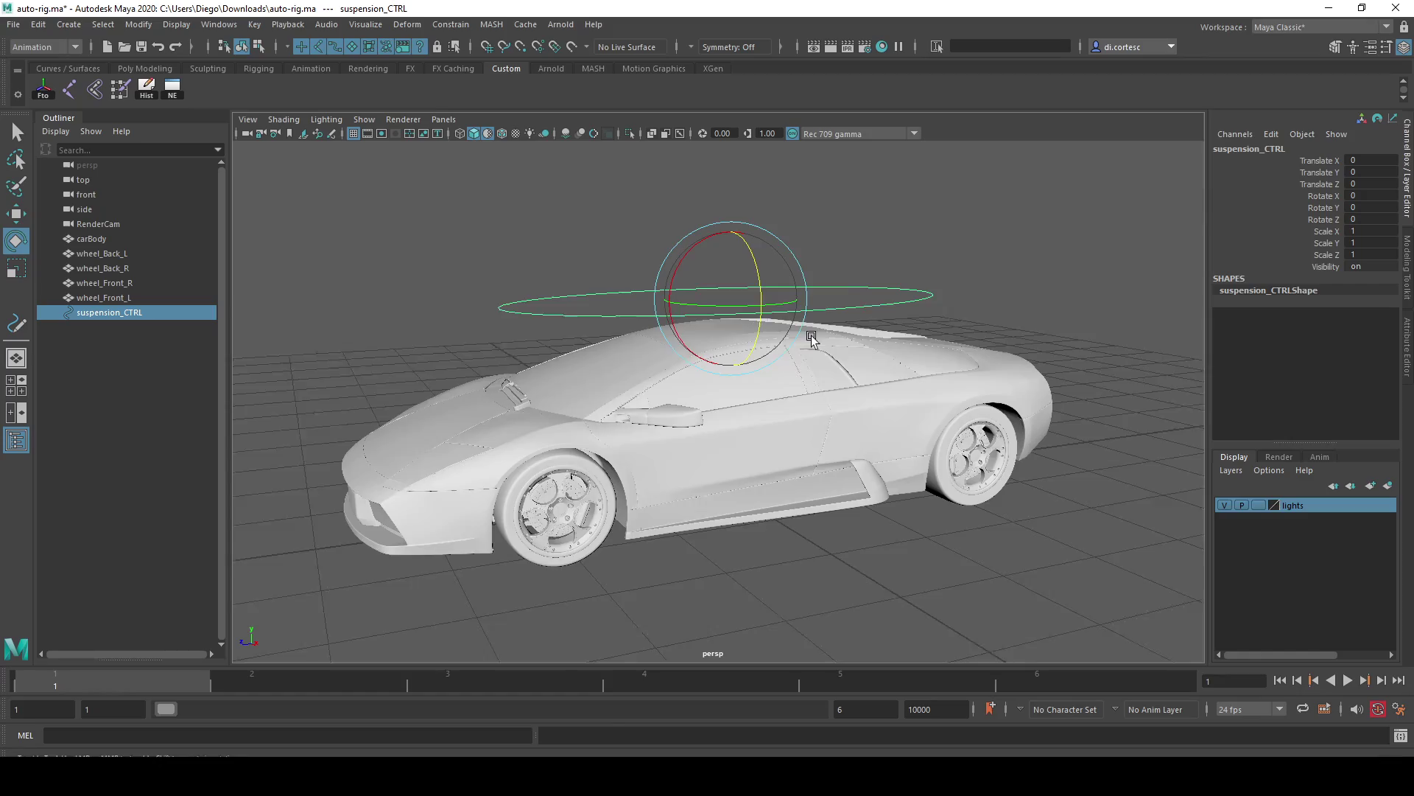
click(748, 441)
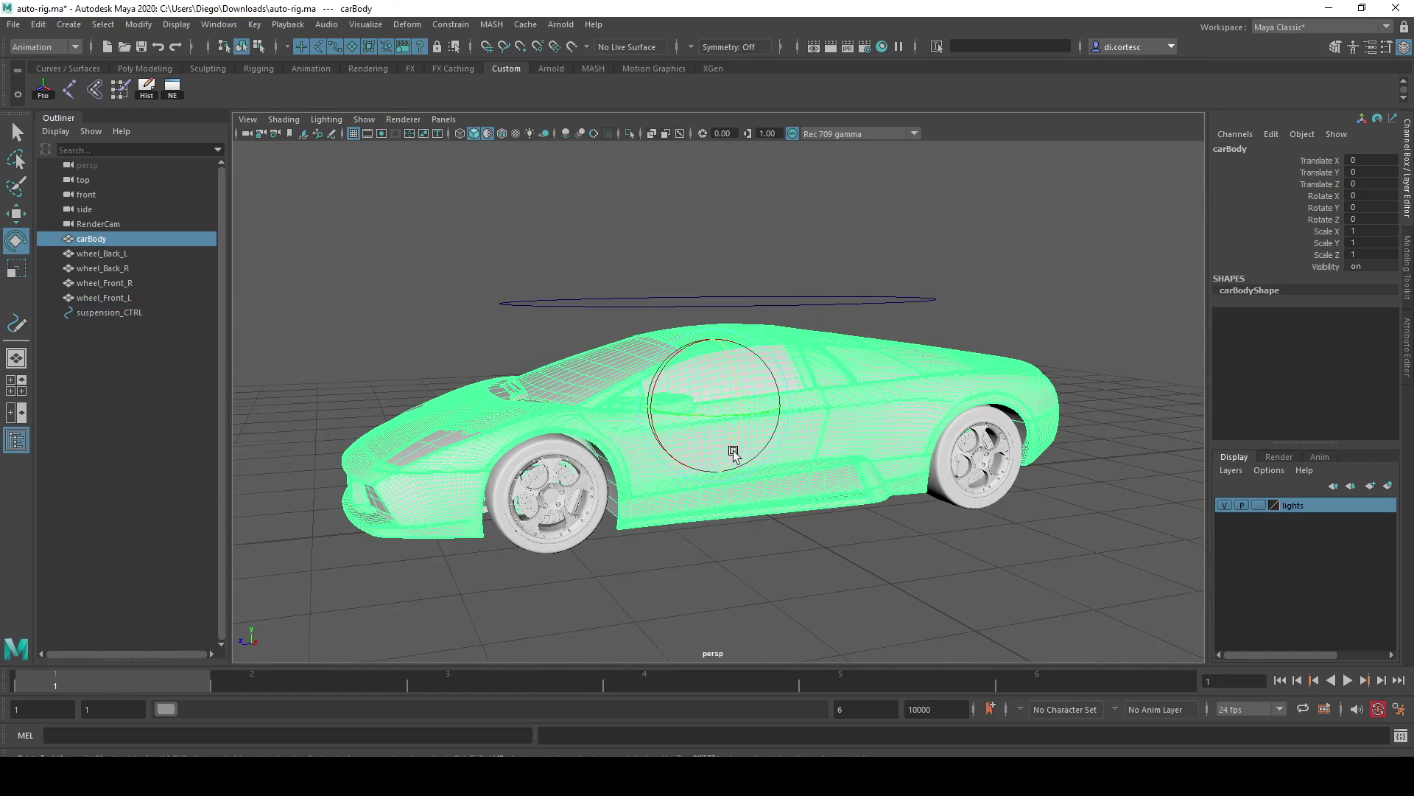
mouse_move(726, 449)
alt+mouse_down()
mouse_move(863, 419)
mouse_move(720, 457)
mouse_move(749, 418)
mouse_move(723, 436)
mouse_move(770, 444)
alt+mouse_up()
Switch to the side view and frame the car in it
key(space)
alt+middle_drag(770, 445, 815, 338)
alt+right_drag(815, 338, 928, 489)
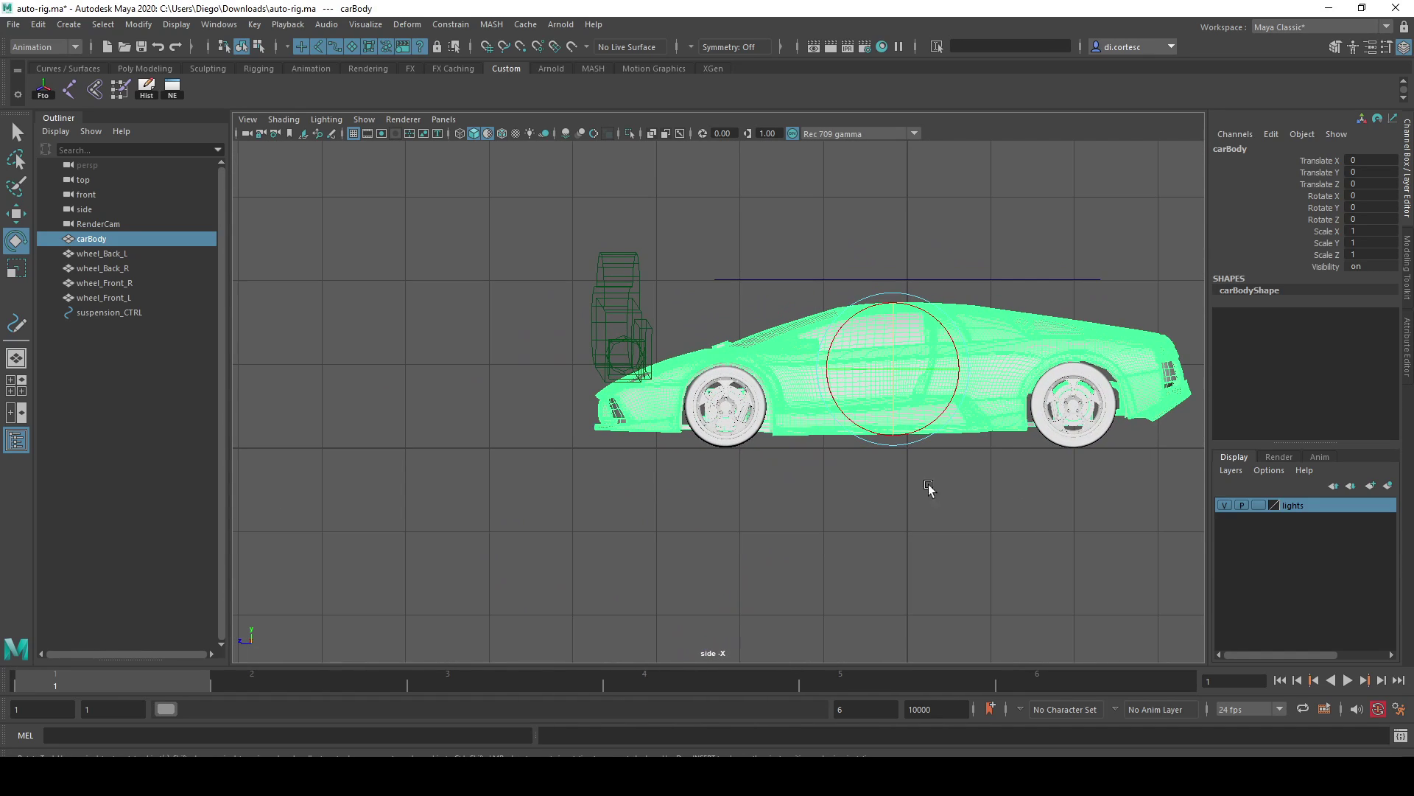
alt+middle_drag(928, 489, 731, 457)
scroll(730, 458, up, 5)
key(w)
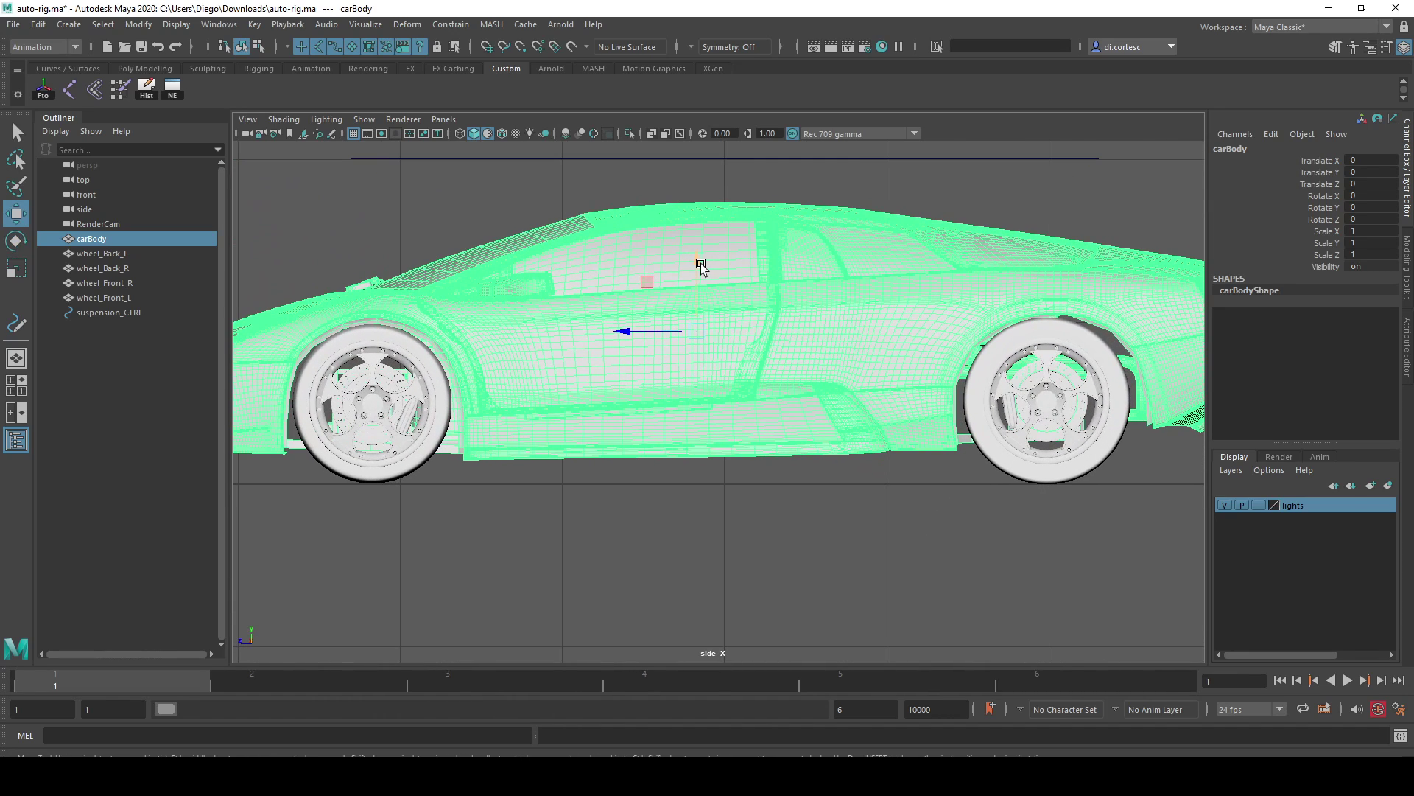
alt+middle_drag(789, 335, 814, 319)
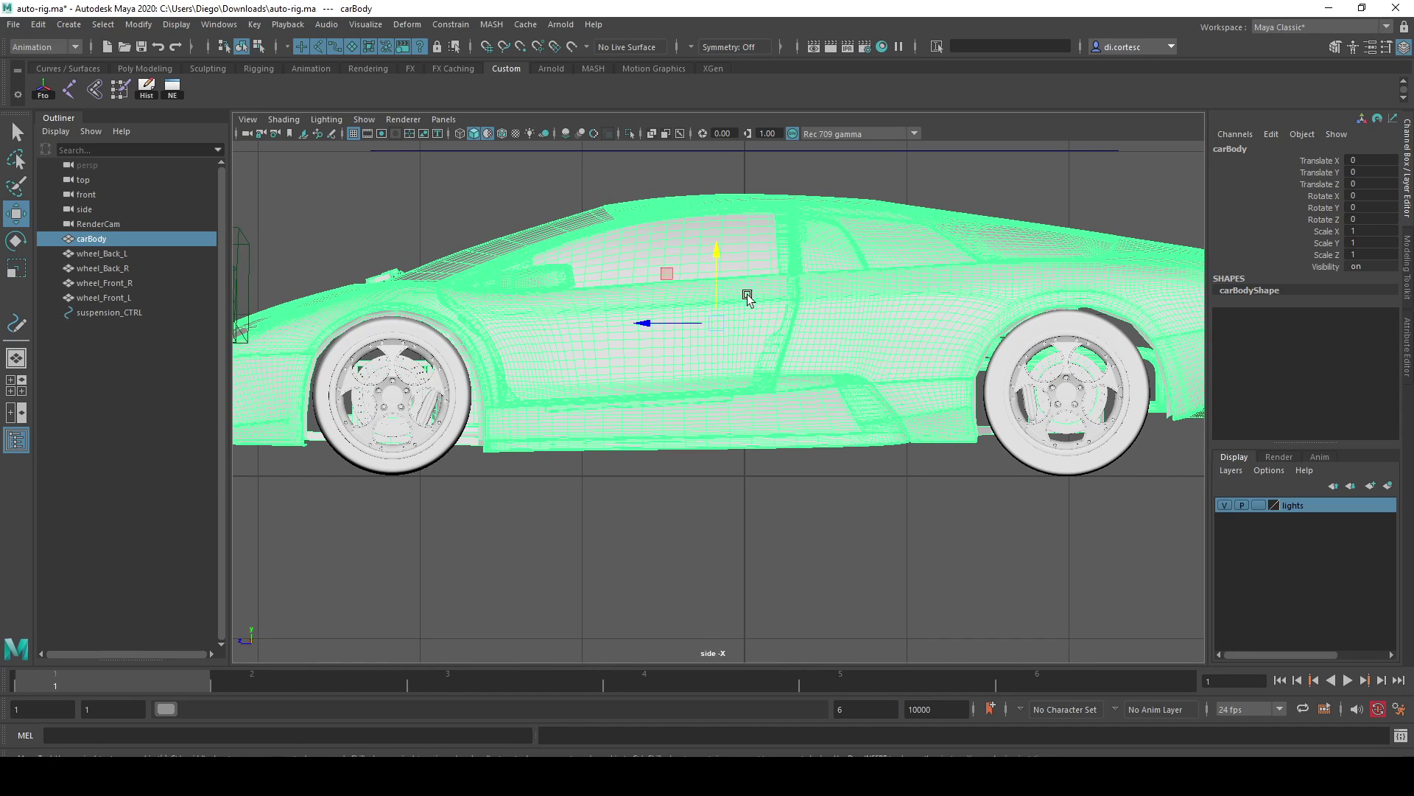
Lower carBody's pivot to mid-body and return to the perspective camera
key(d)
drag(717, 250, 721, 285)
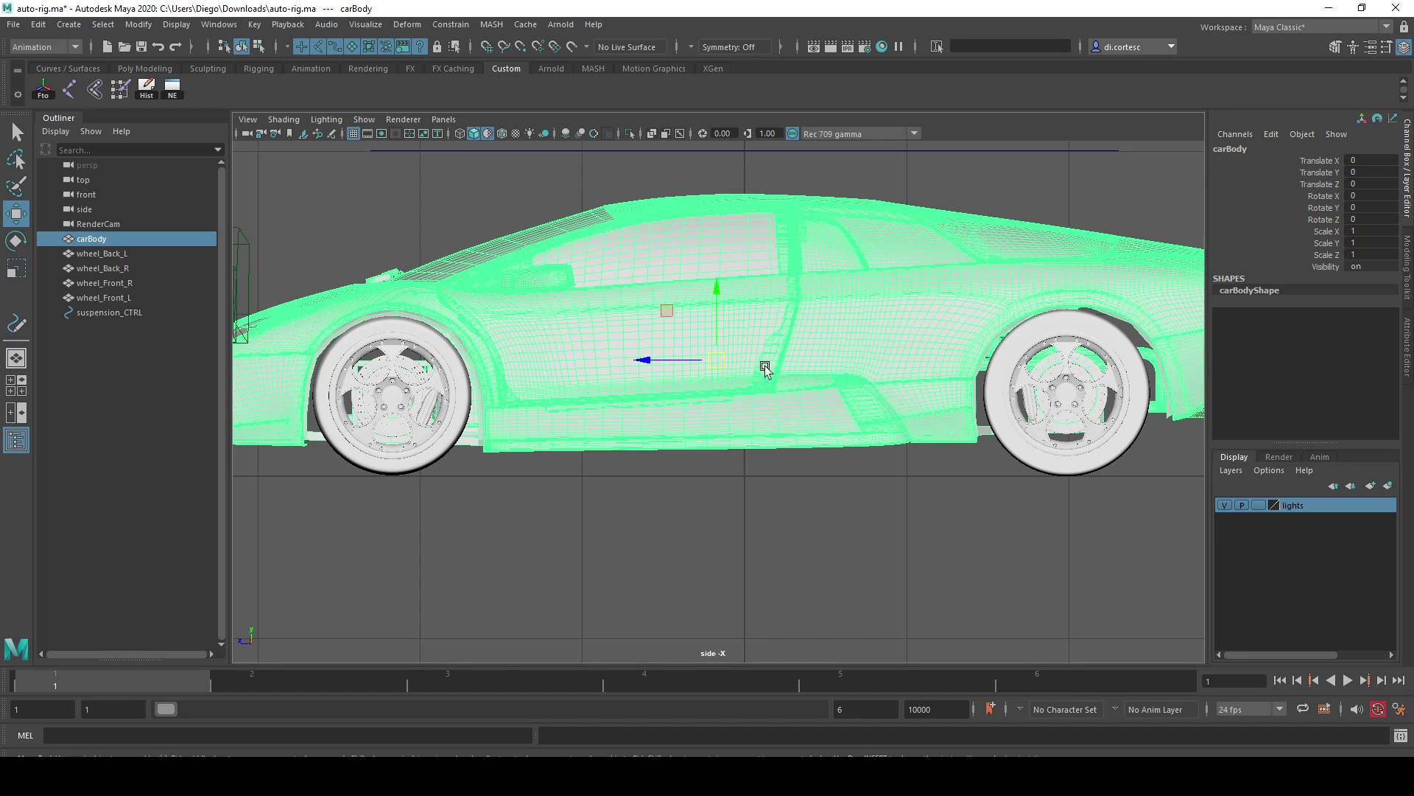
mouse_move(761, 369)
alt+mouse_down()
mouse_move(811, 378)
mouse_move(755, 324)
mouse_move(737, 346)
mouse_move(763, 360)
alt+mouse_up()
key(space)
click(751, 313)
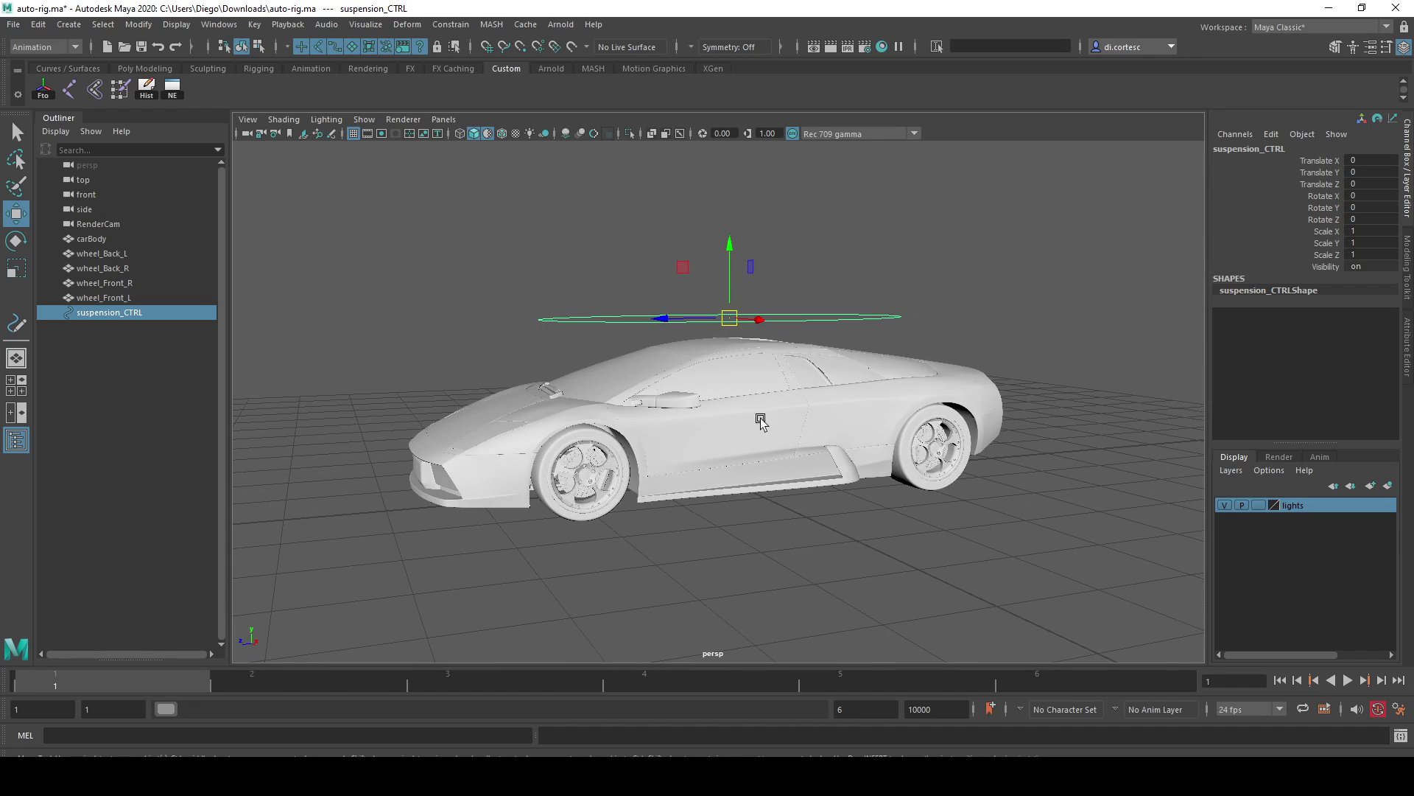
Point-constrain suspension_CTRL to carBody, then undo it and clear the selection
click(761, 421)
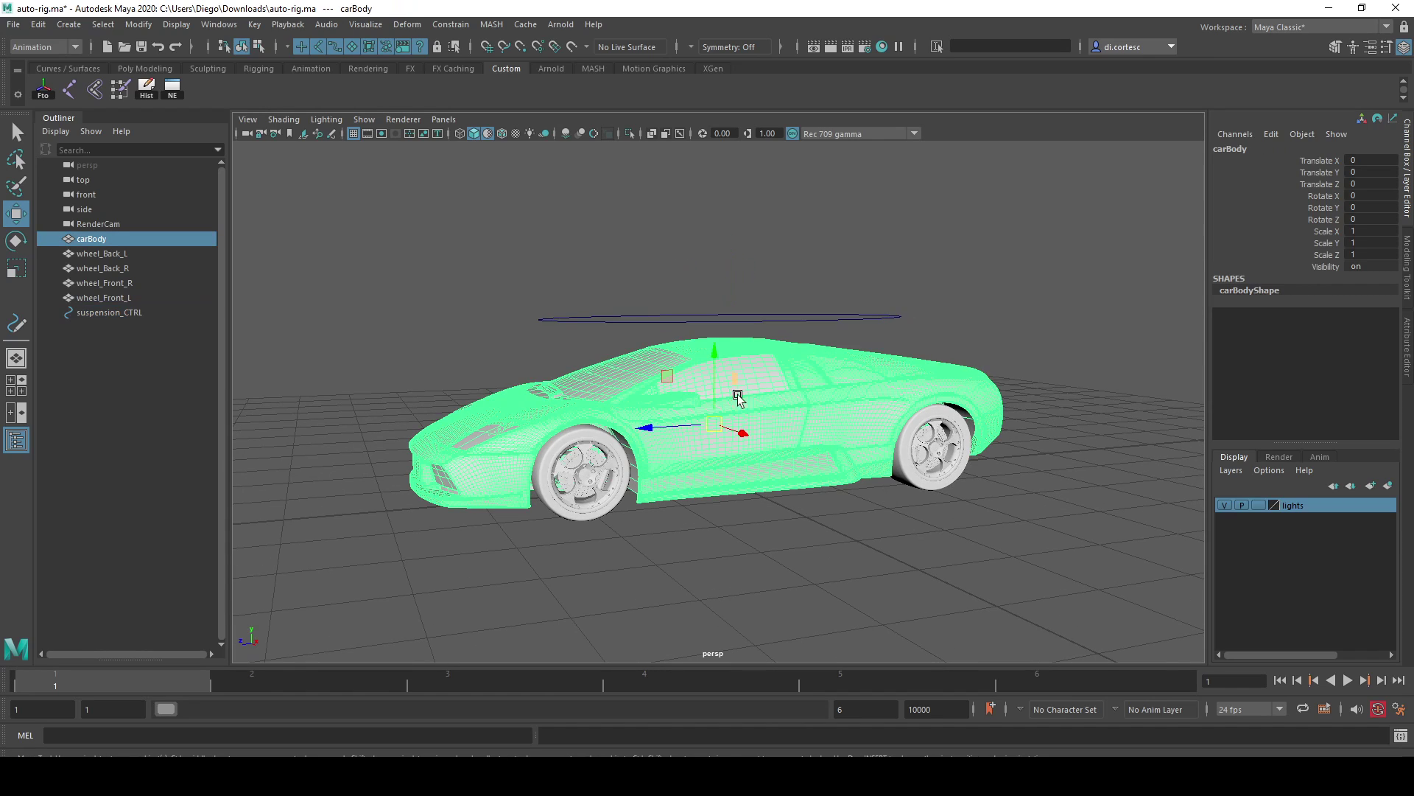
shift+click(761, 321)
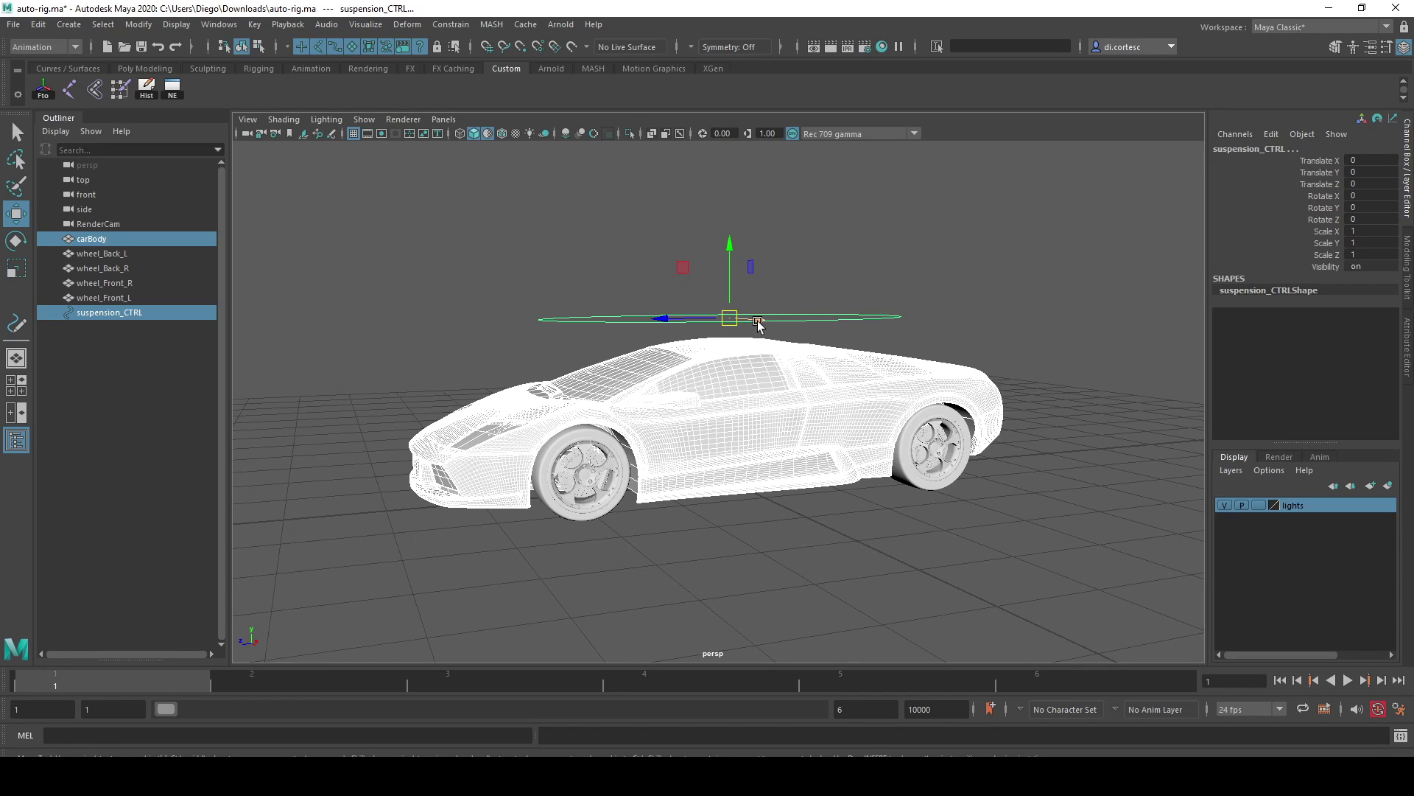
click(450, 24)
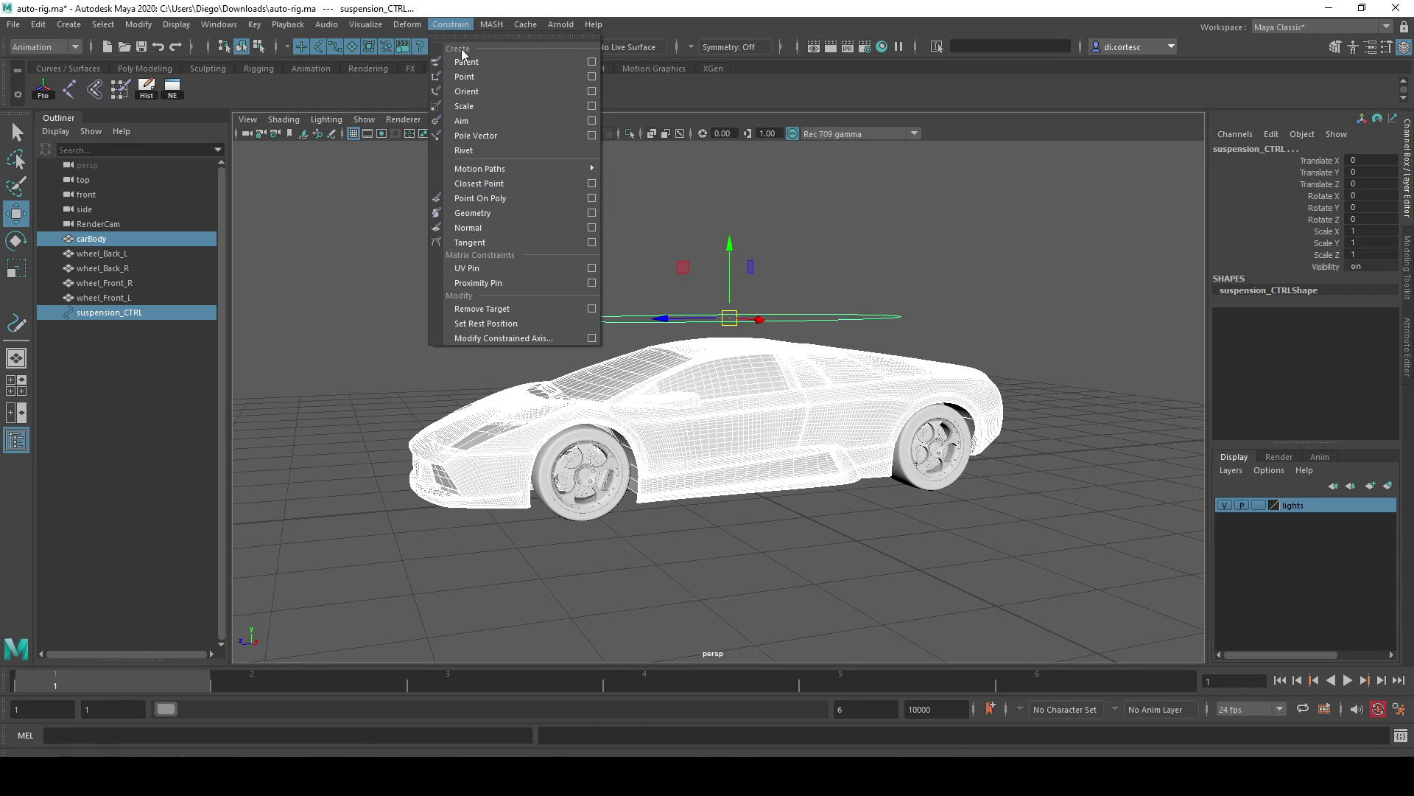
click(488, 82)
alt+drag(674, 318, 705, 321)
key(ctrl+z)
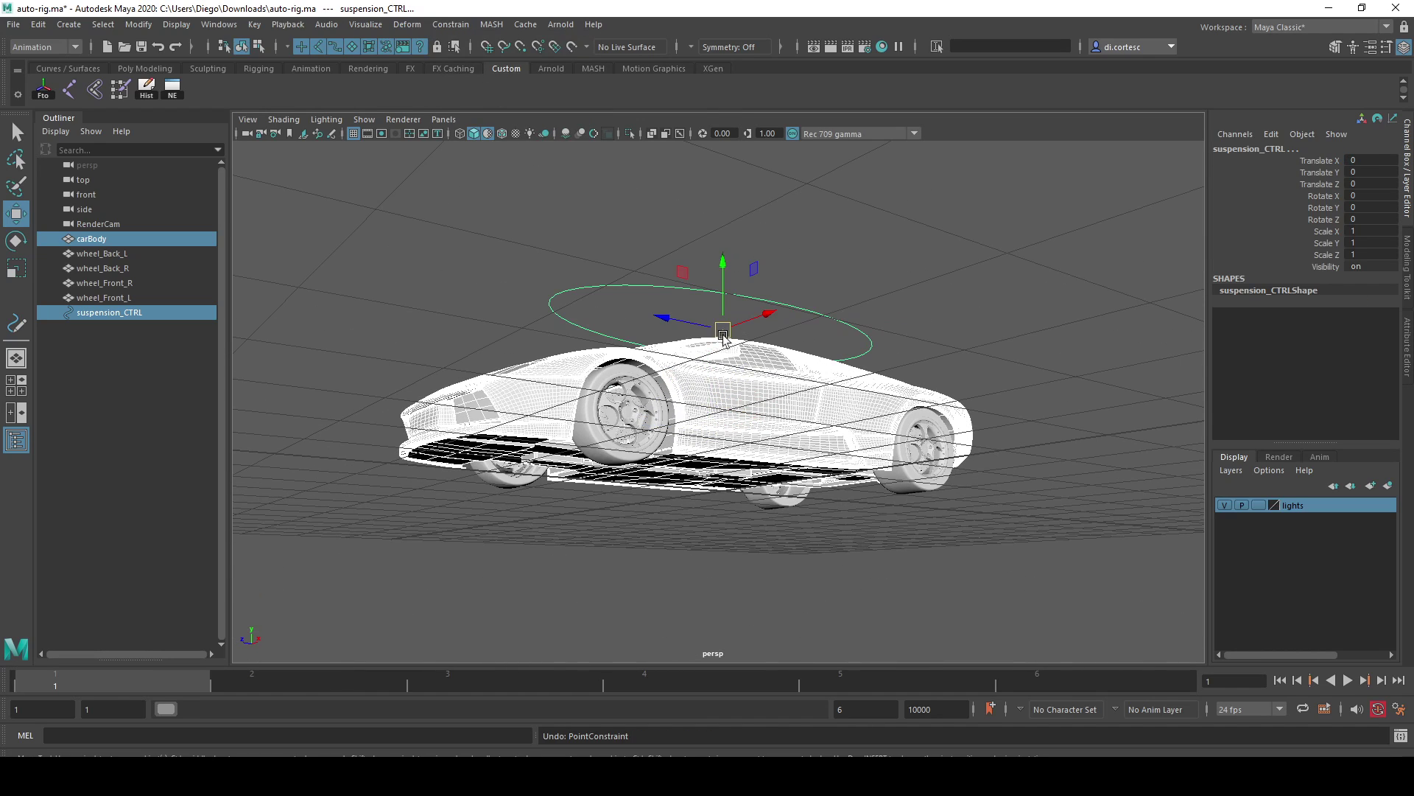
click(928, 352)
alt+drag(894, 366, 781, 387)
Select carBody then suspension_CTRL and apply the point constraint again
click(782, 386)
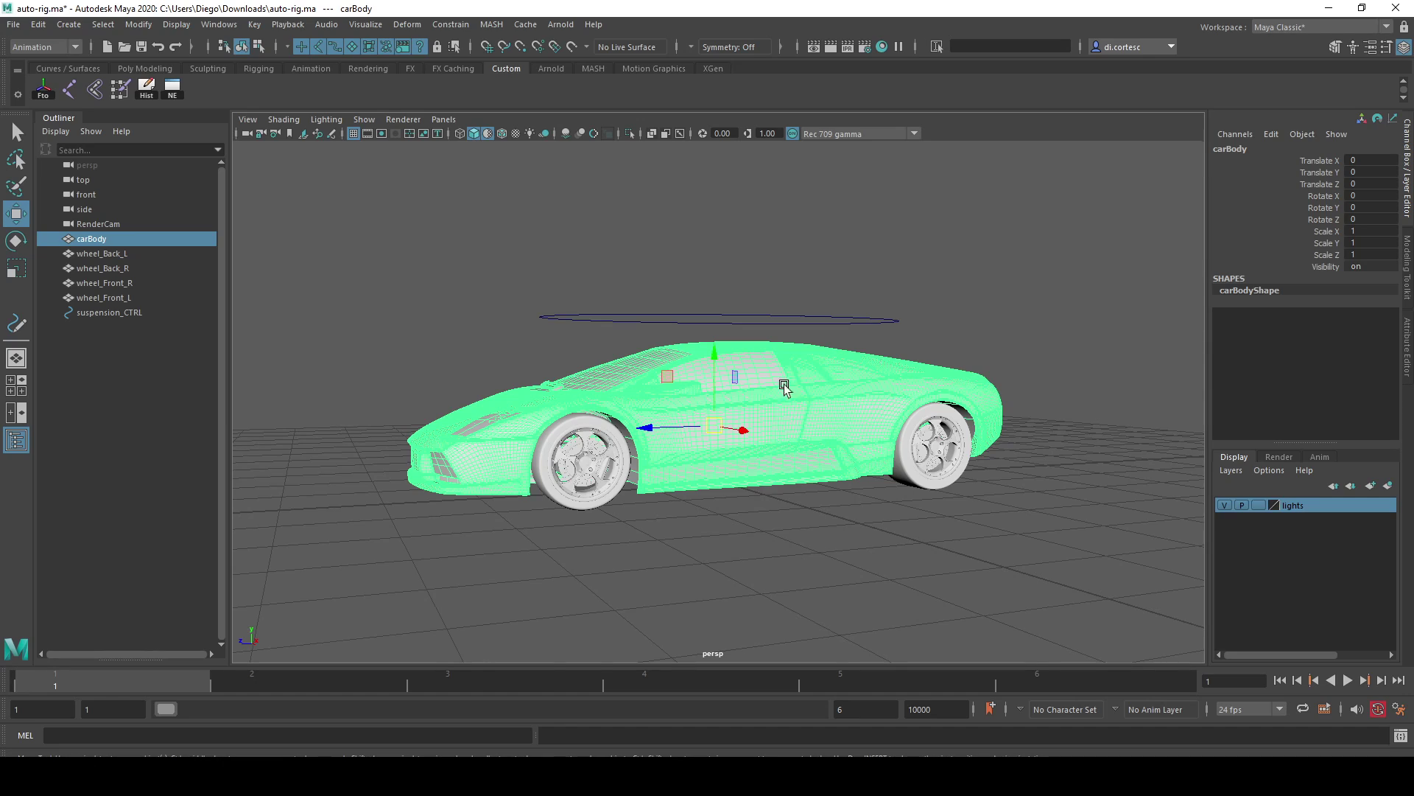
shift+click(849, 319)
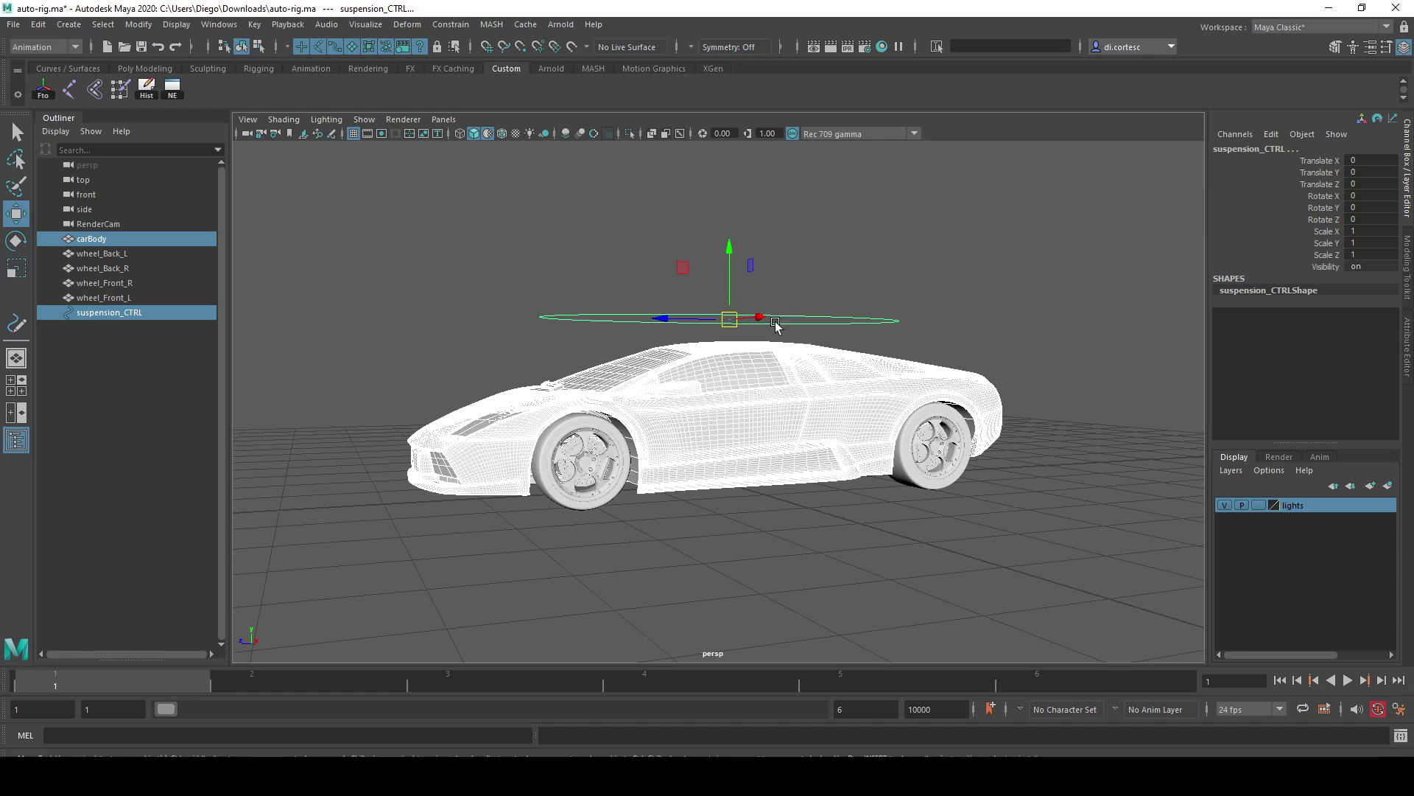
click(758, 378)
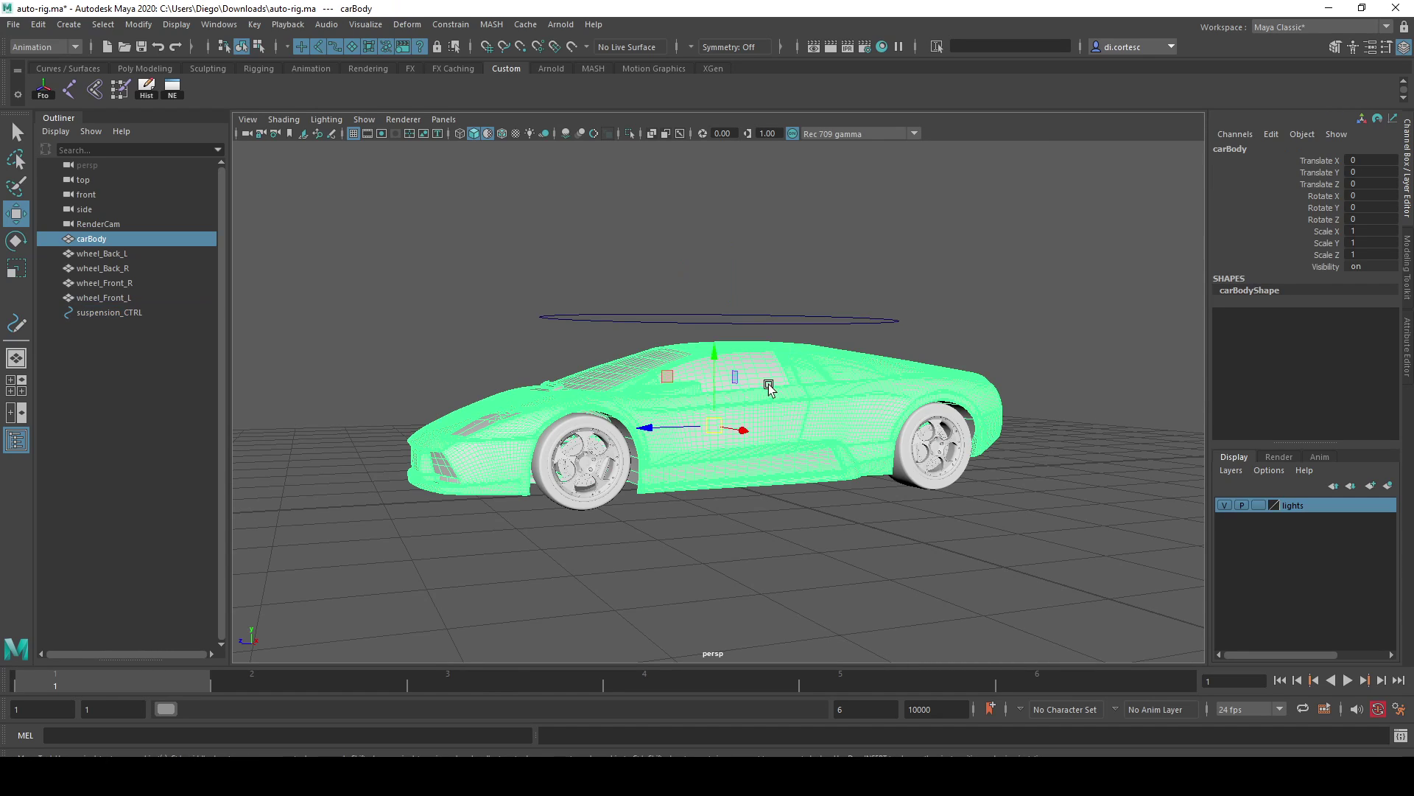
alt+drag(794, 392, 805, 409)
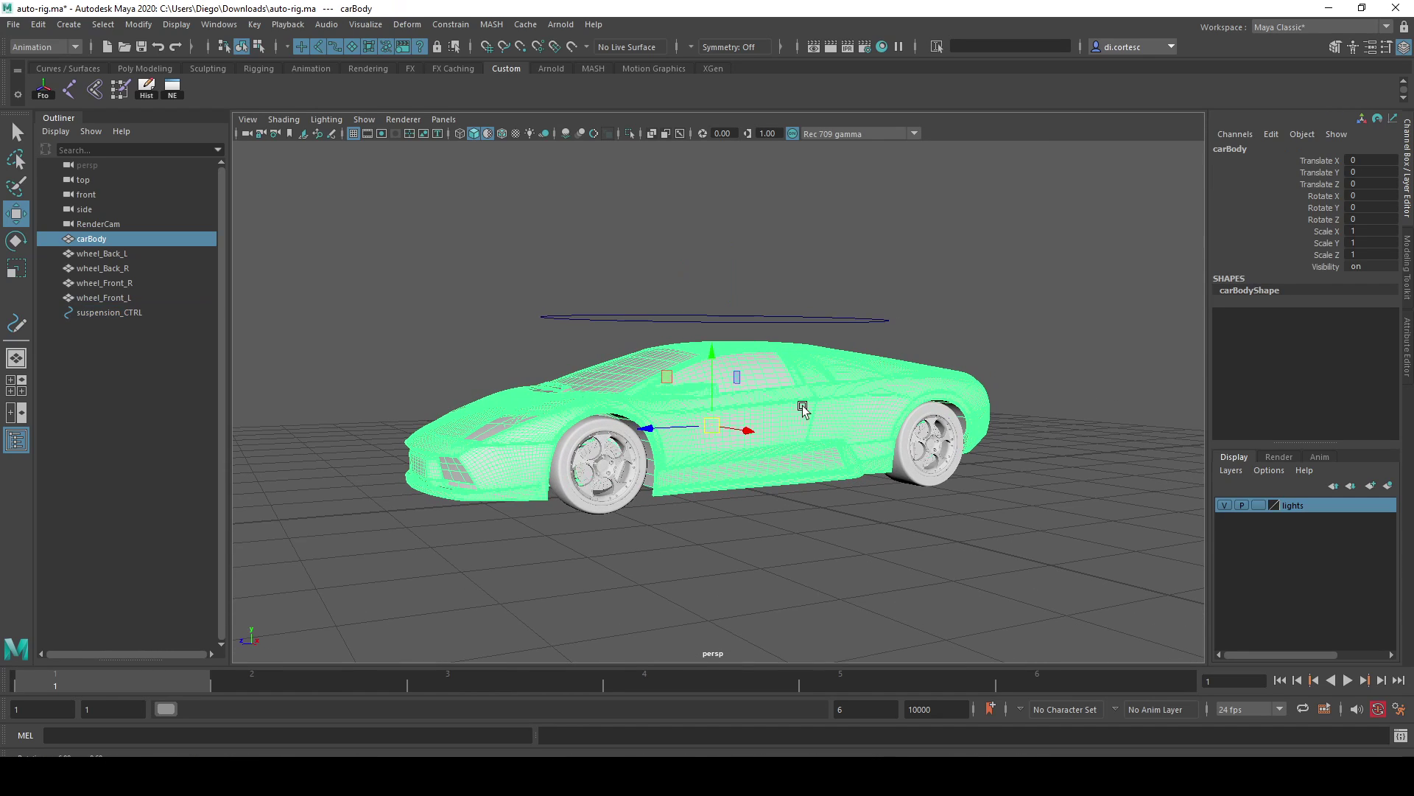
shift+click(794, 320)
click(450, 24)
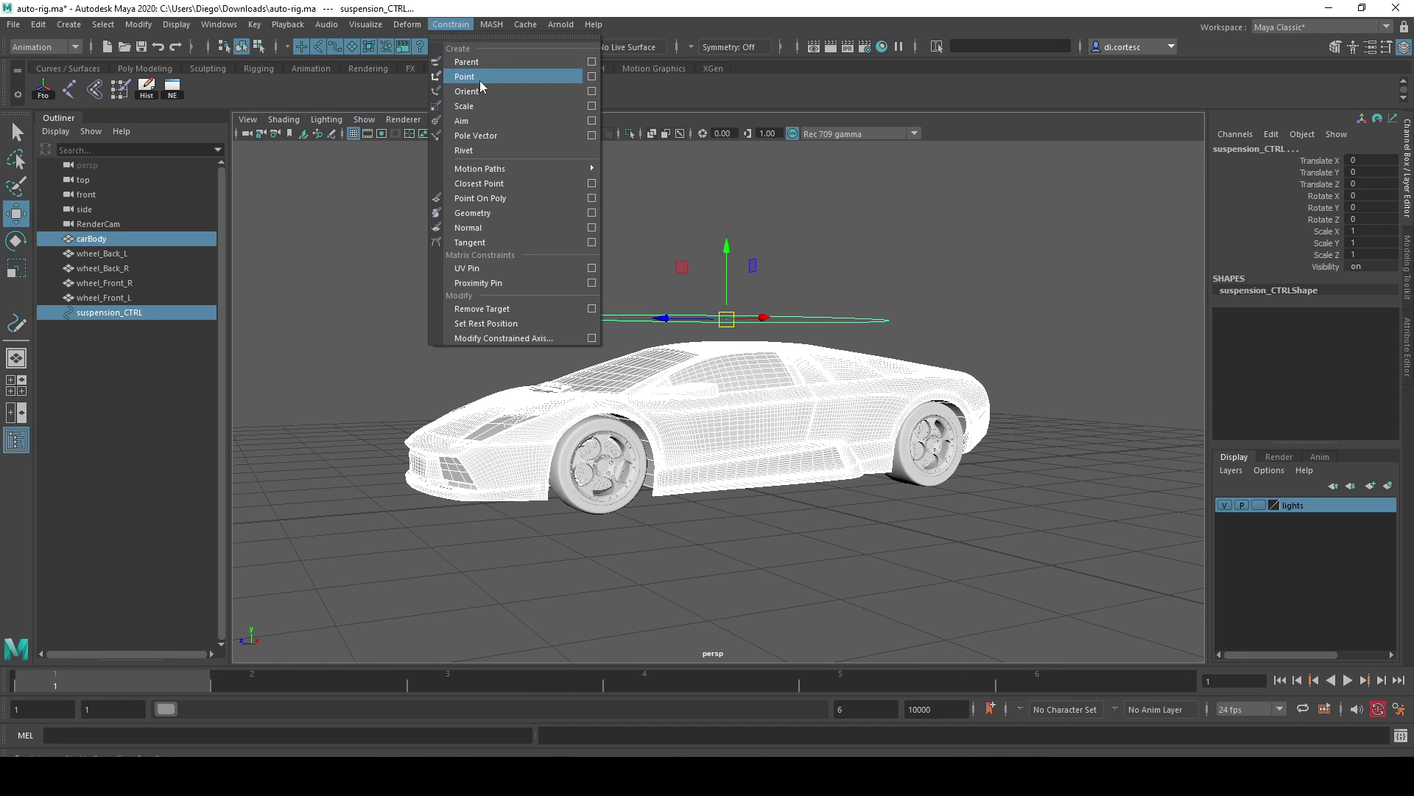
click(569, 76)
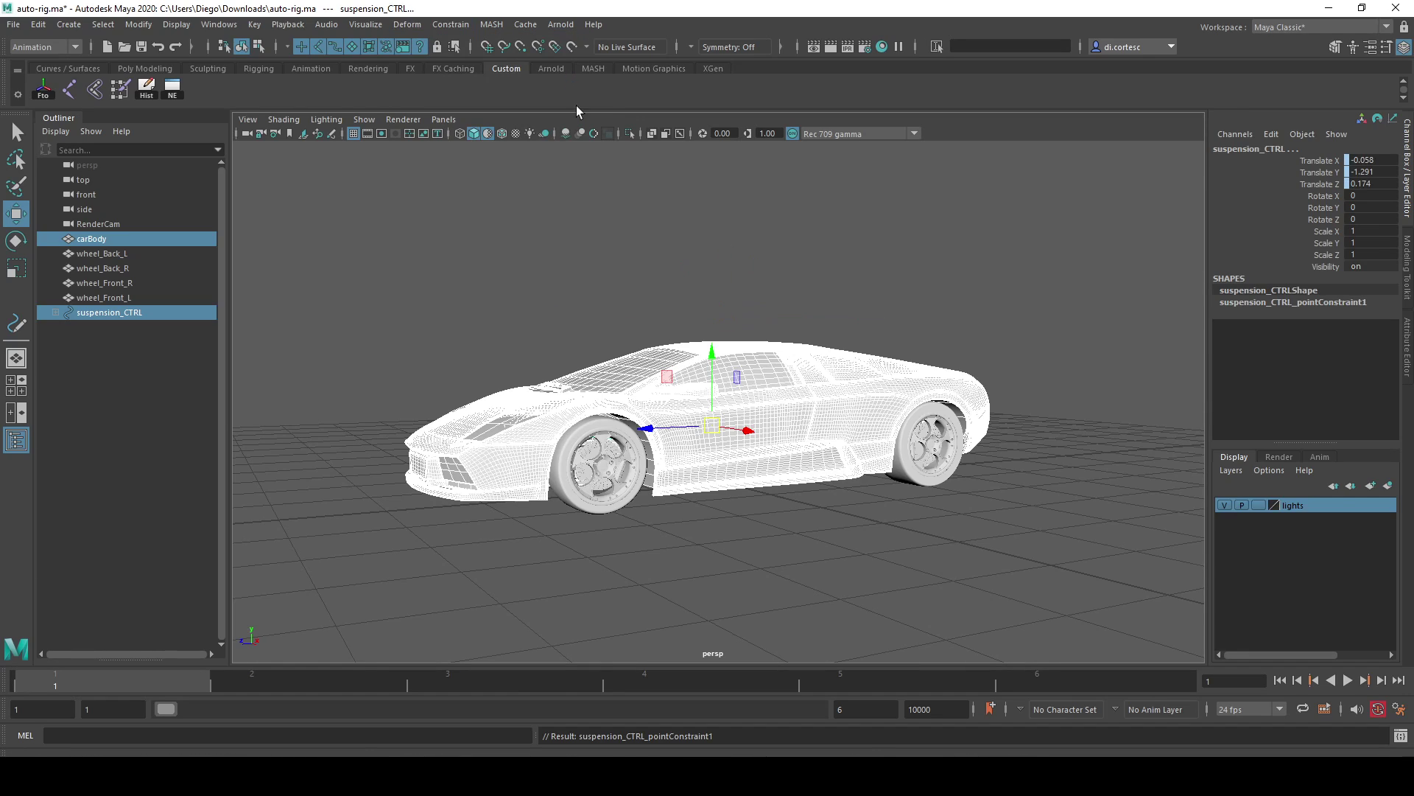
Inspect suspension_CTRL_pointConstraint1 in the Outliner and reselect suspension_CTRL
mouse_move(667, 383)
alt+mouse_down()
mouse_move(655, 340)
mouse_move(814, 401)
alt+mouse_up()
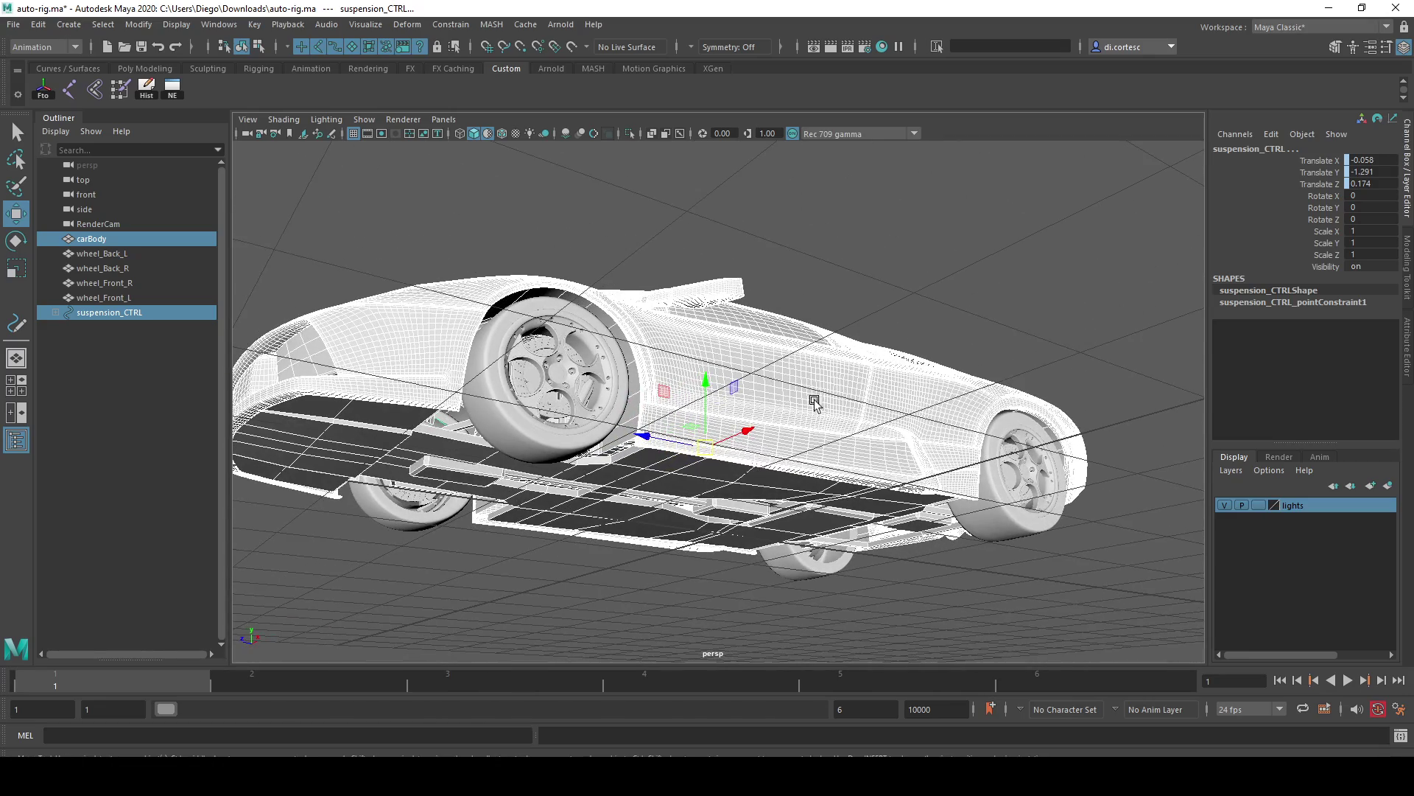
click(814, 402)
click(106, 310)
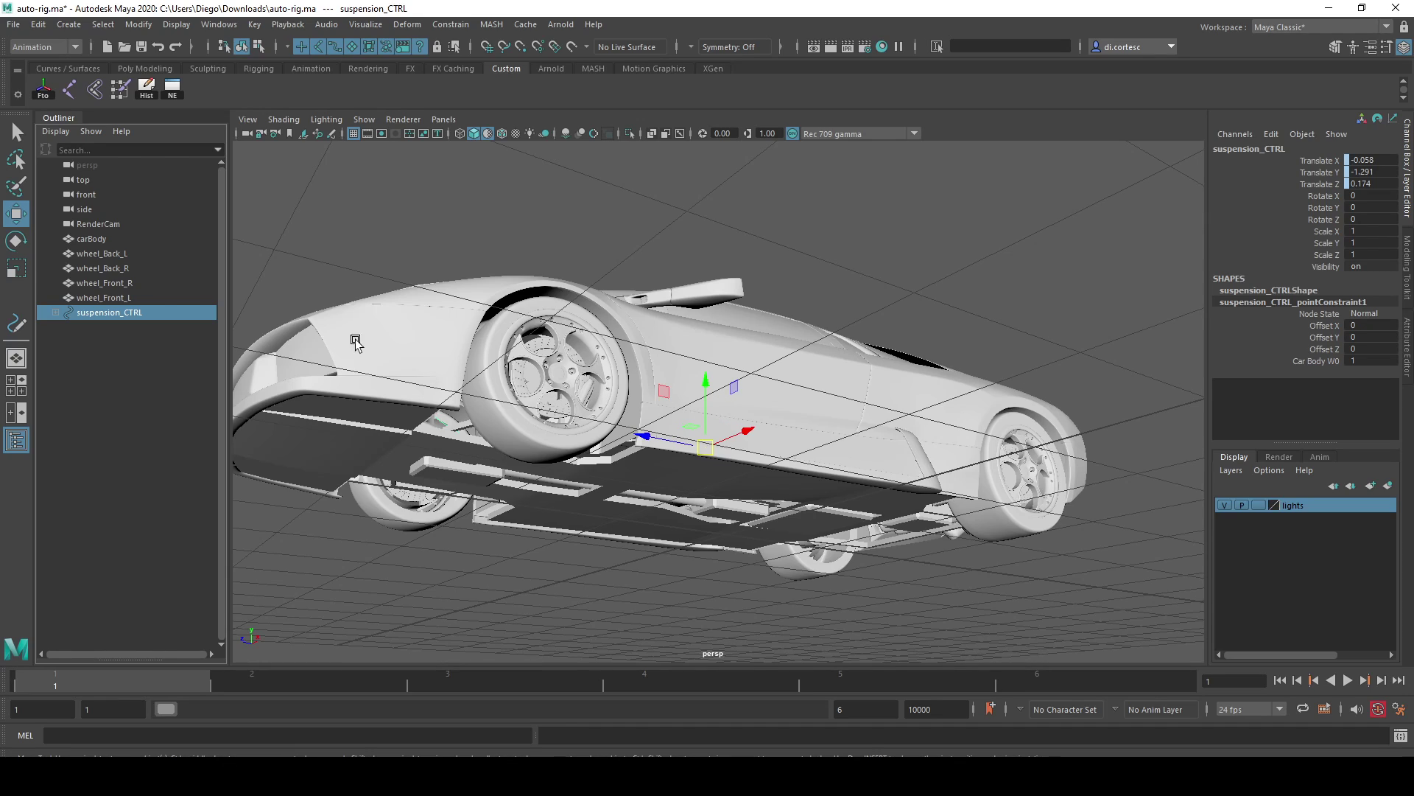
click(55, 312)
click(107, 327)
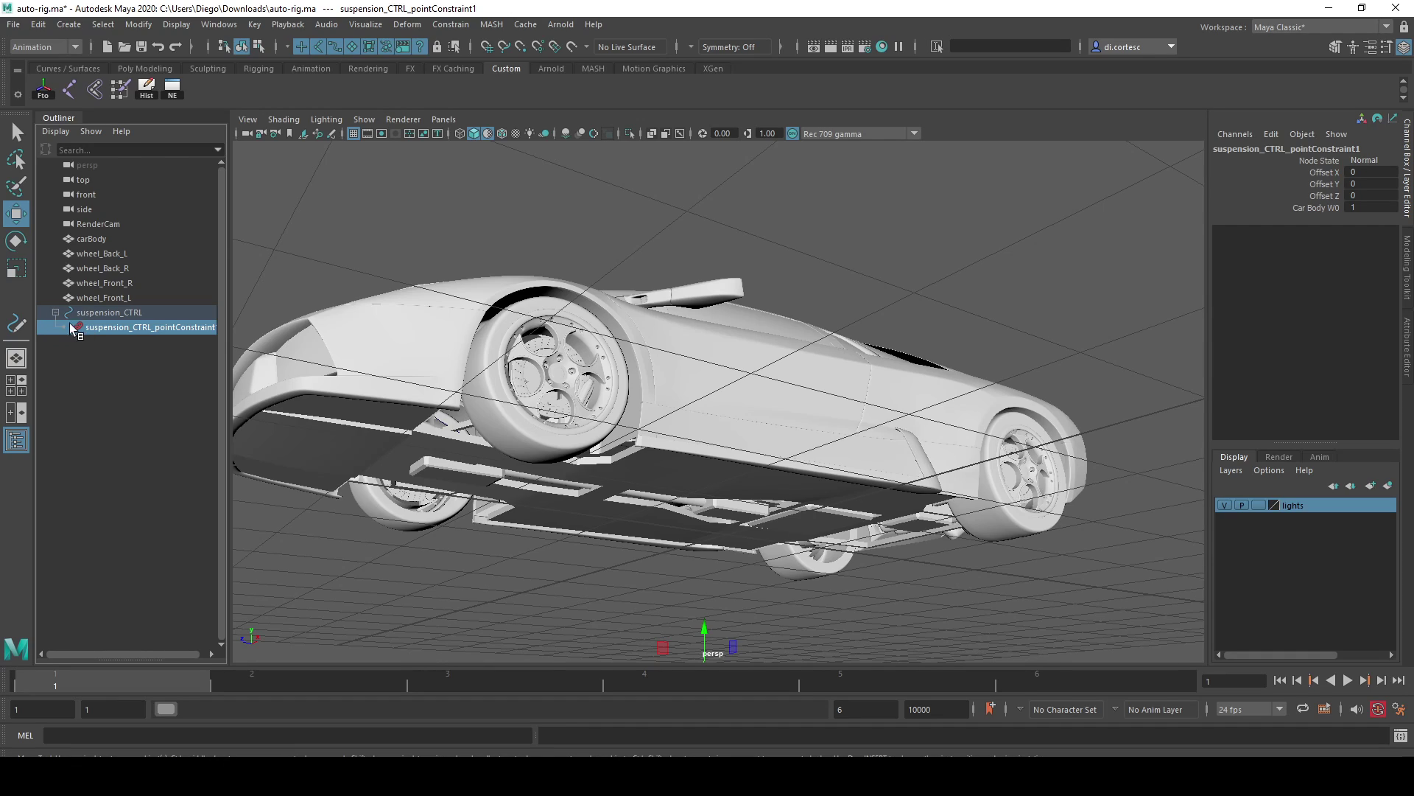
click(107, 312)
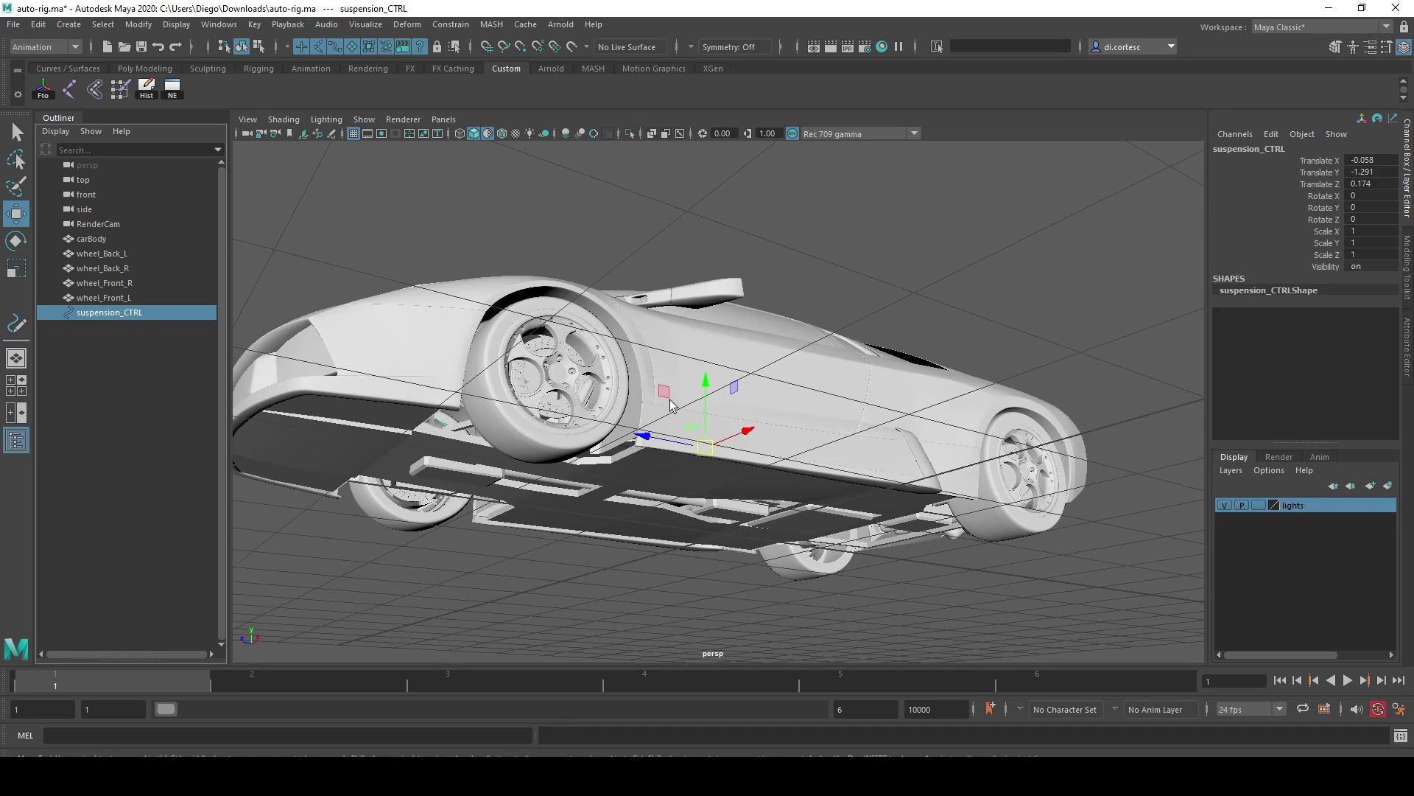
right_click(643, 412)
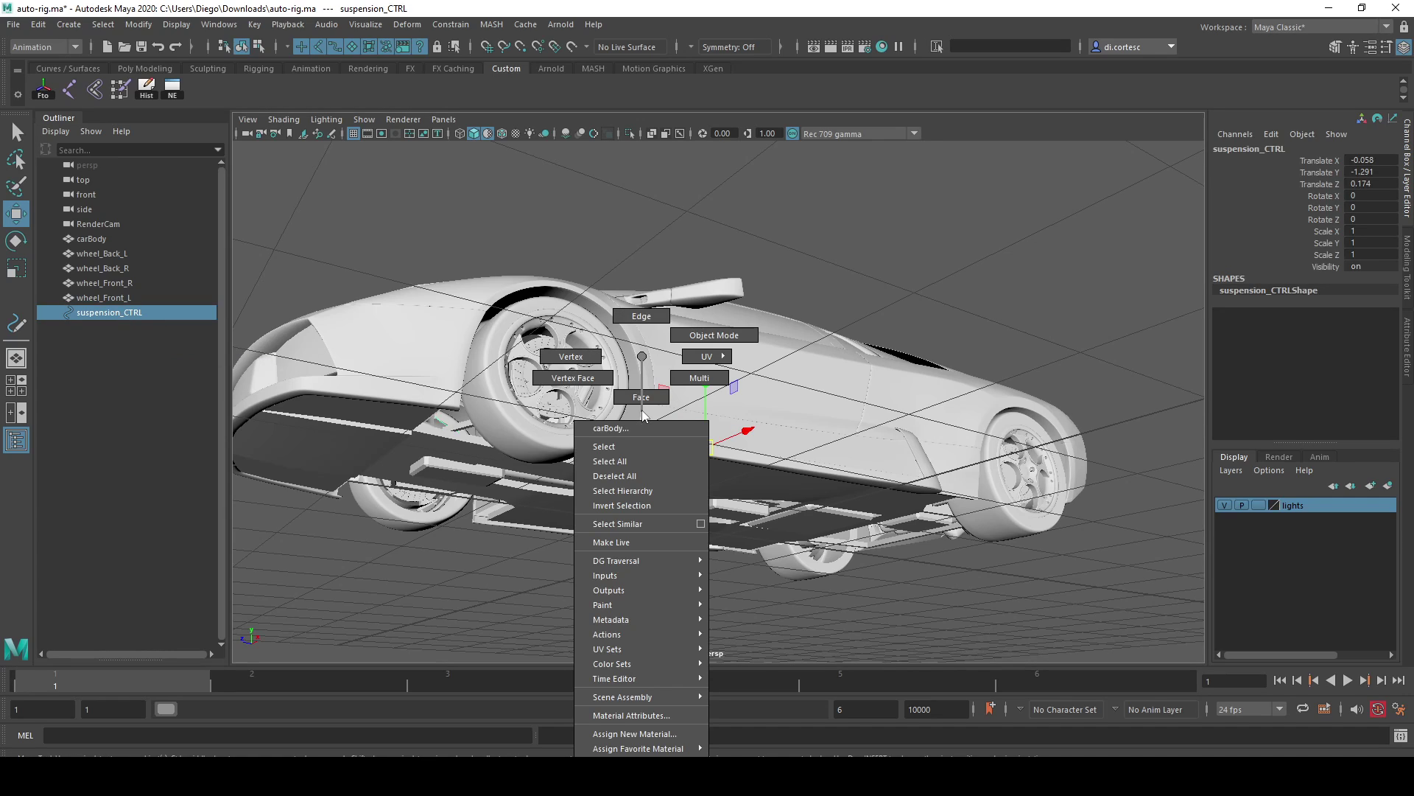
click(643, 358)
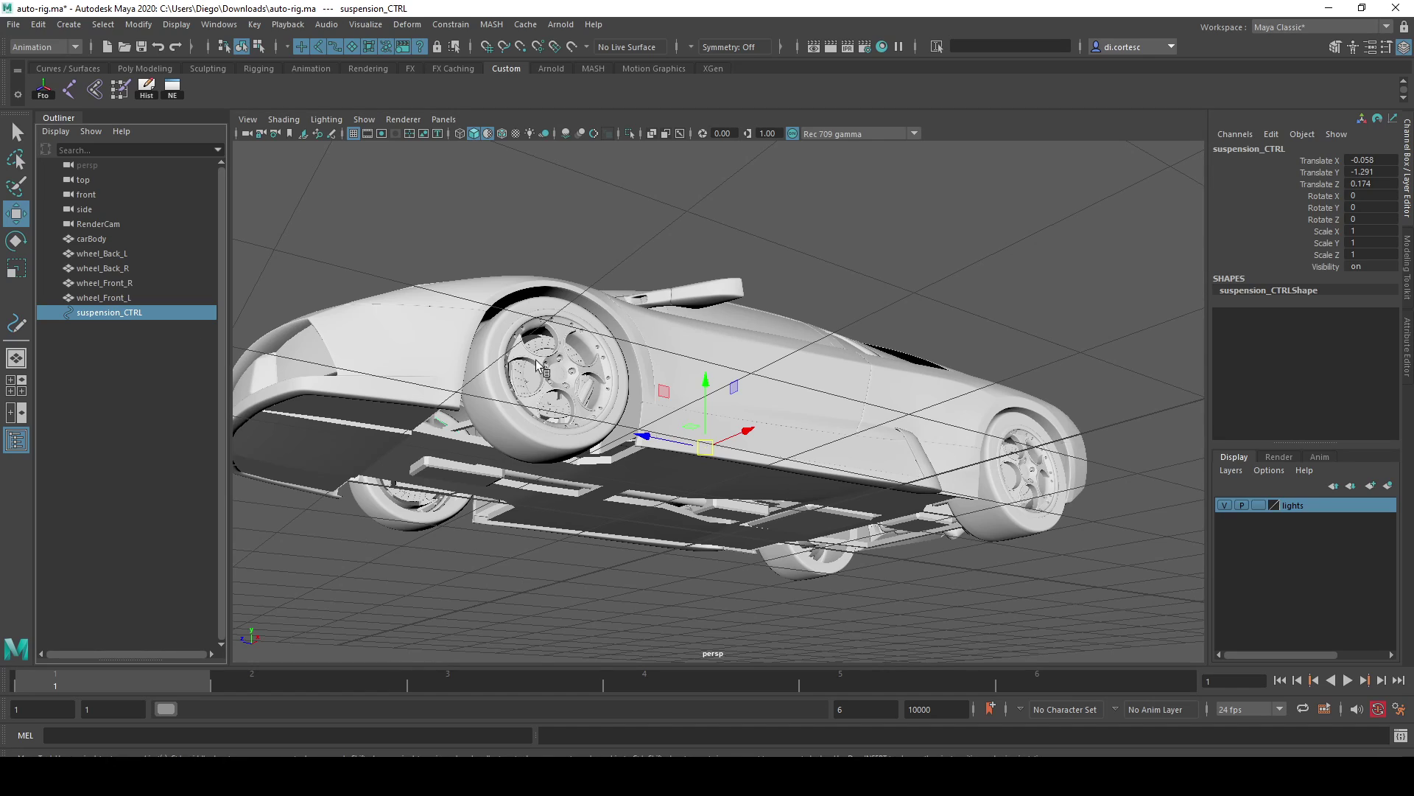
alt+drag(692, 444, 595, 433)
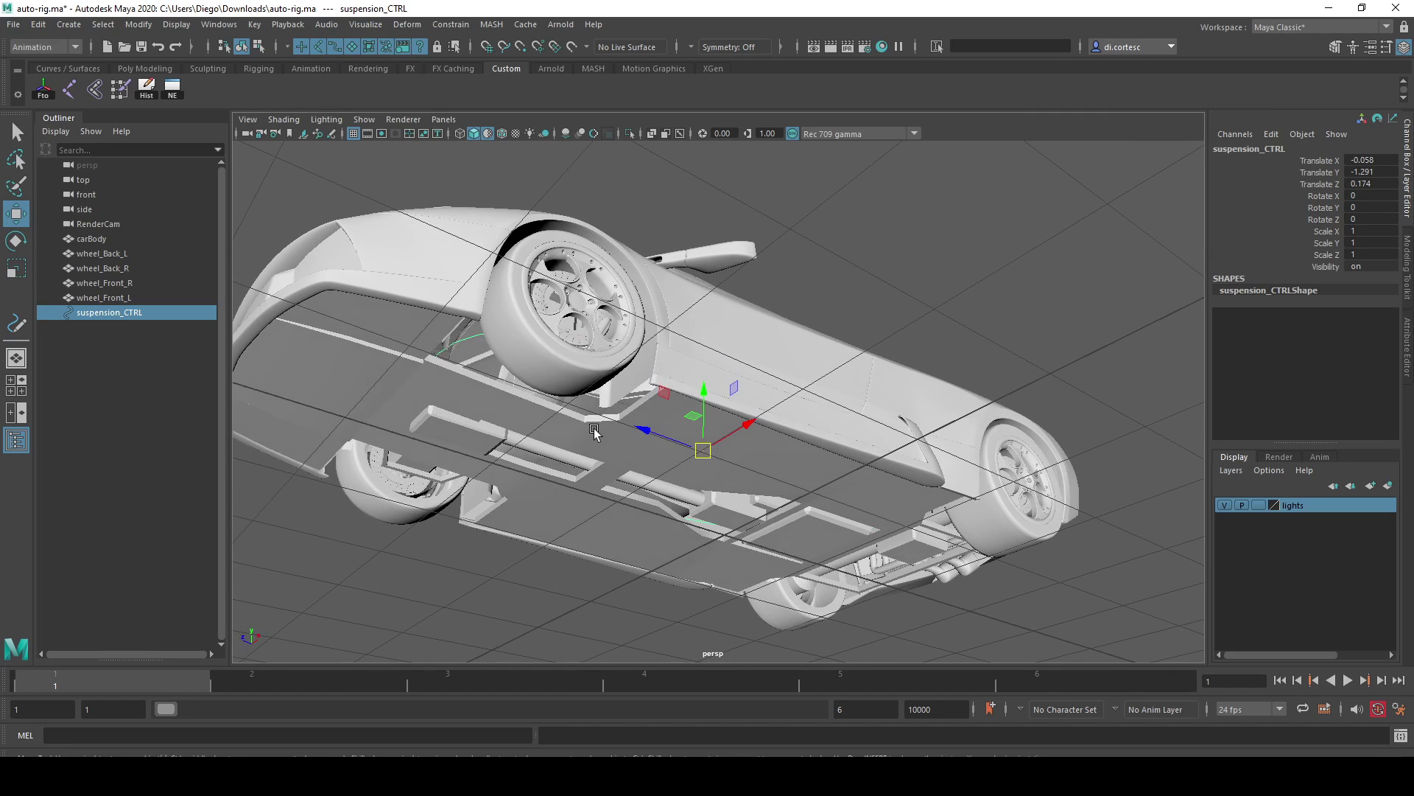
right_click(470, 343)
click(398, 337)
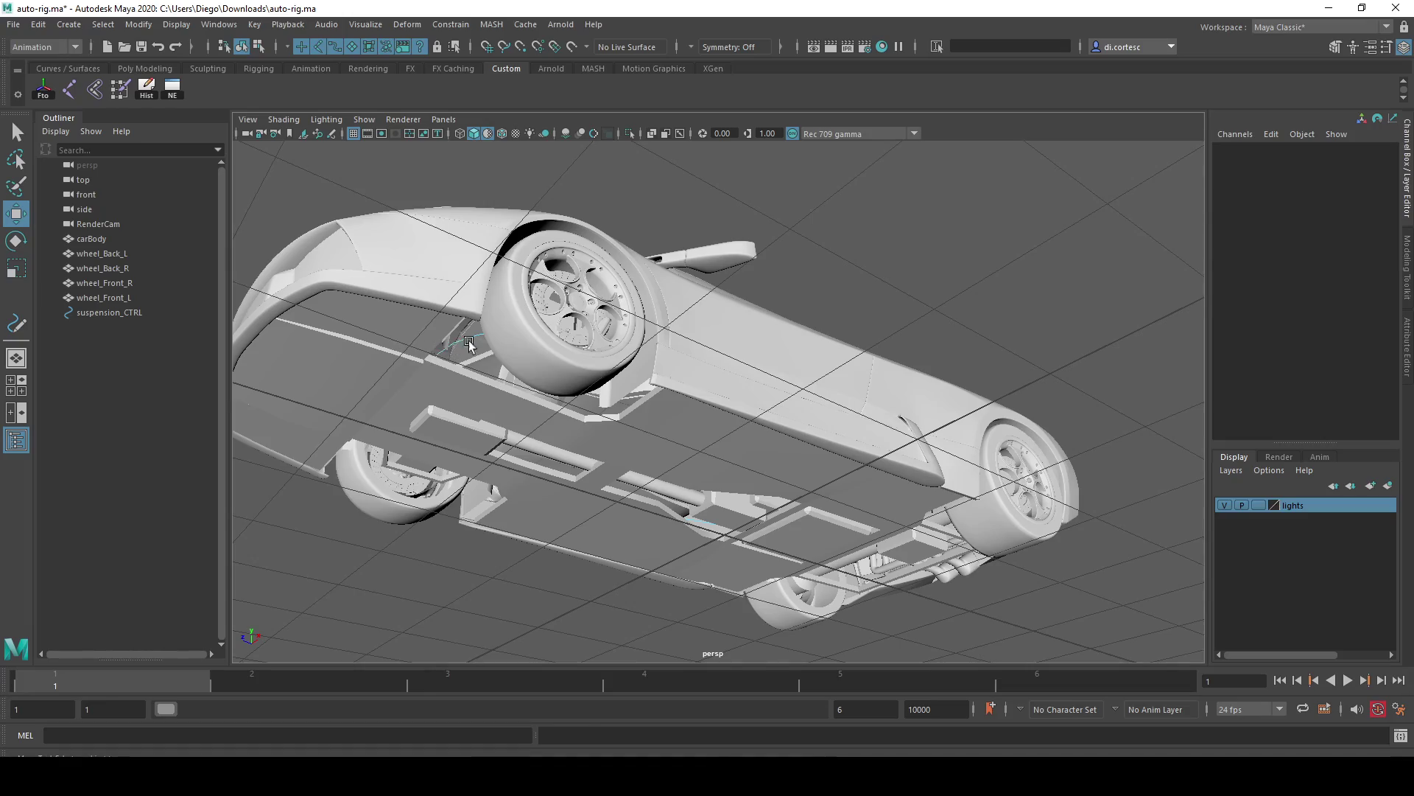
alt+drag(398, 337, 585, 338)
click(724, 422)
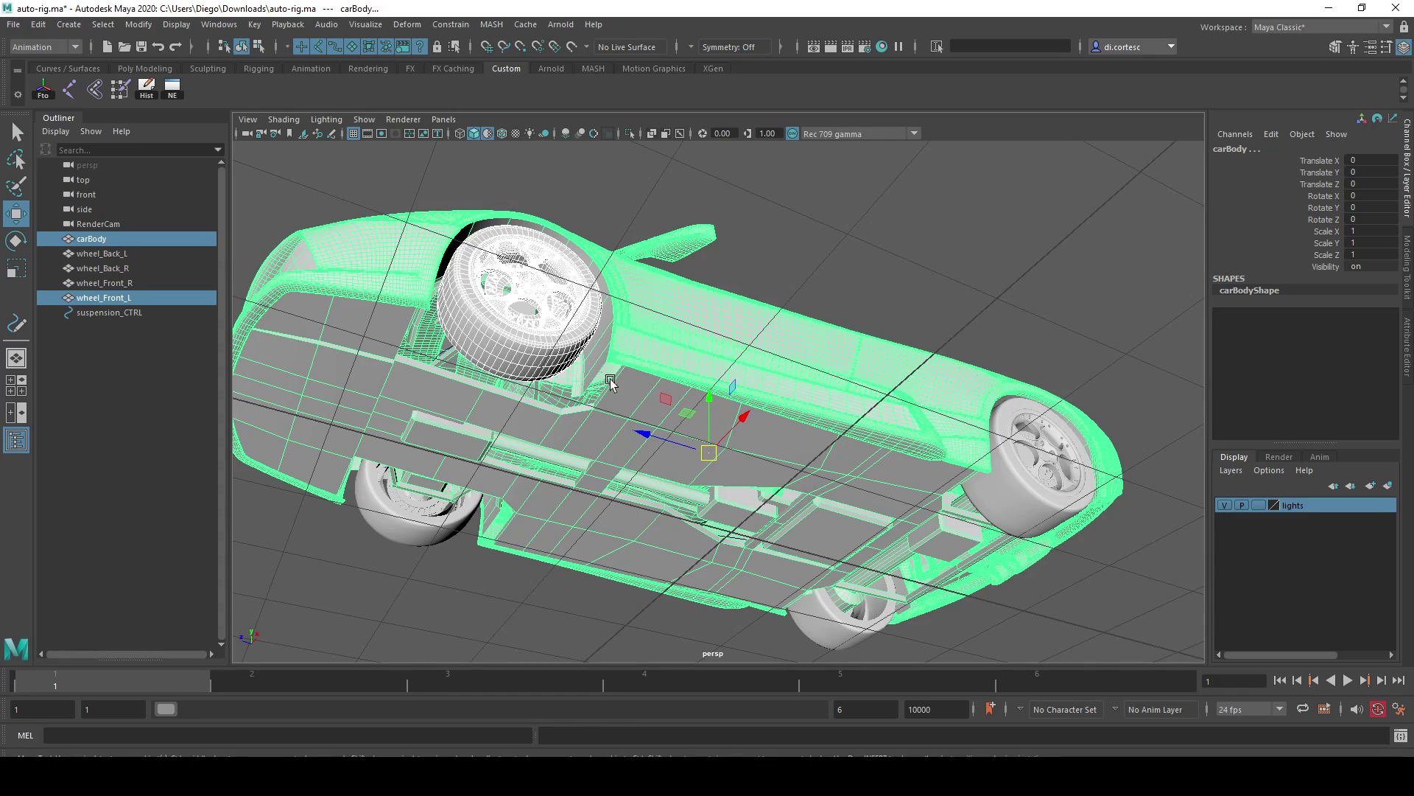
alt+drag(501, 365, 585, 378)
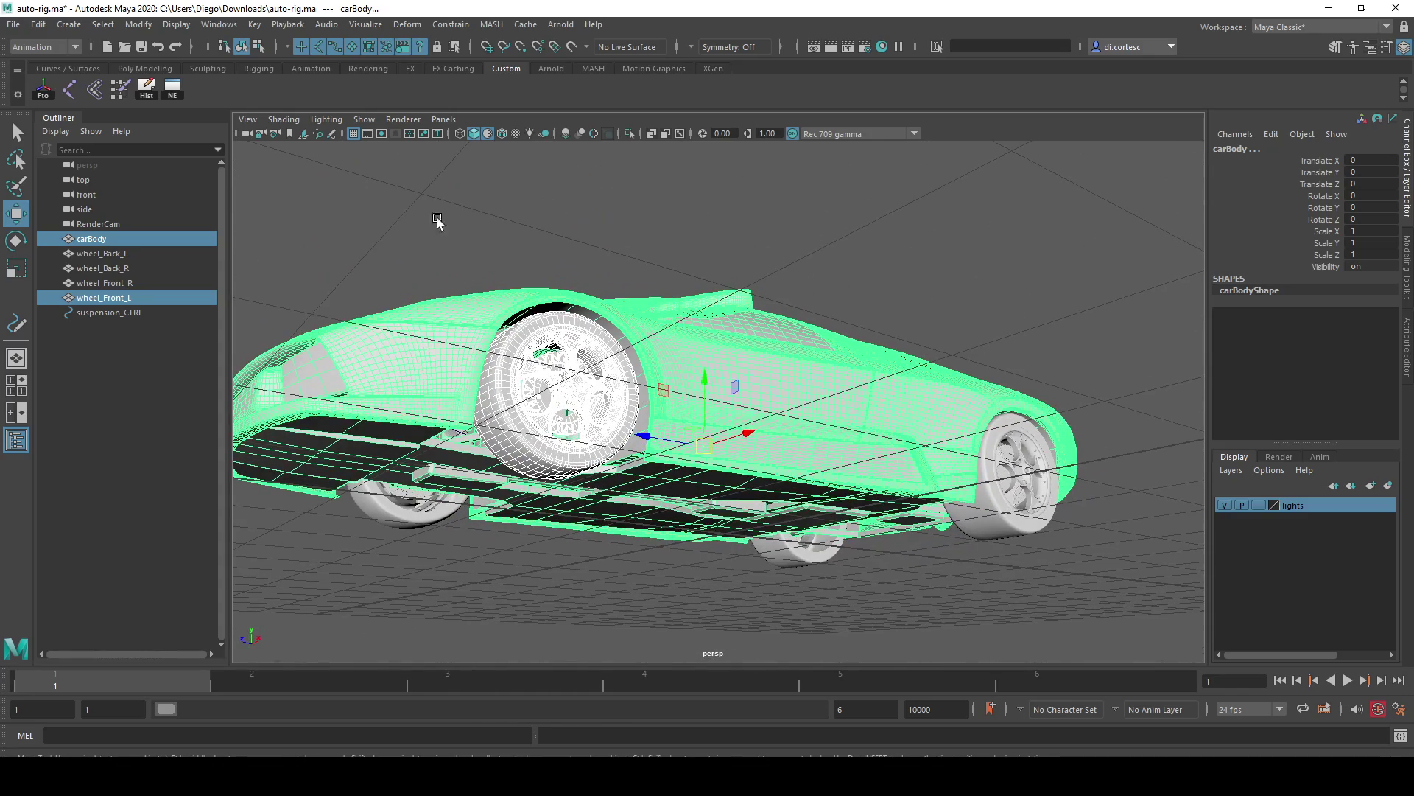
alt+drag(479, 365, 471, 349)
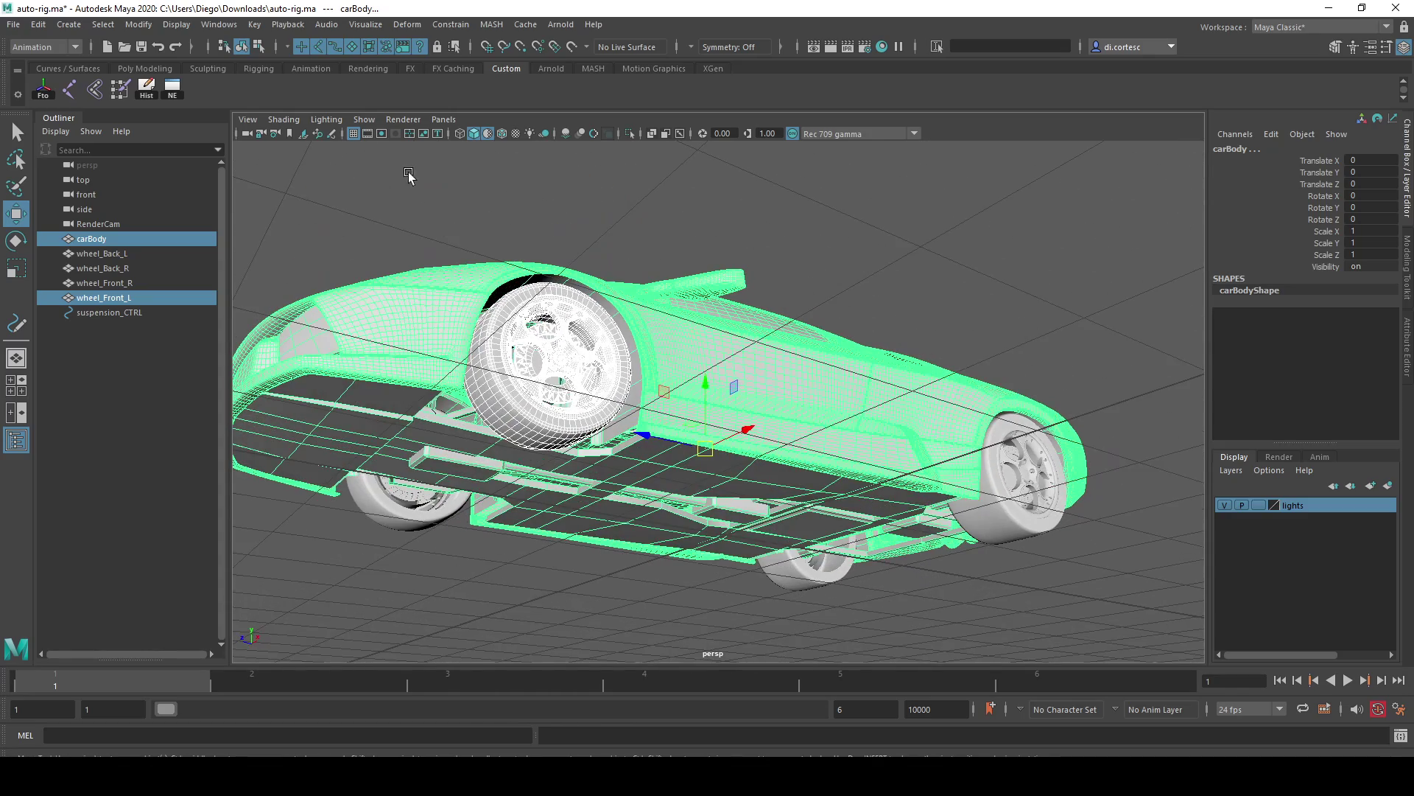
Hide polygons in the viewport and select all of suspension_CTRL's control vertices
click(365, 119)
click(381, 271)
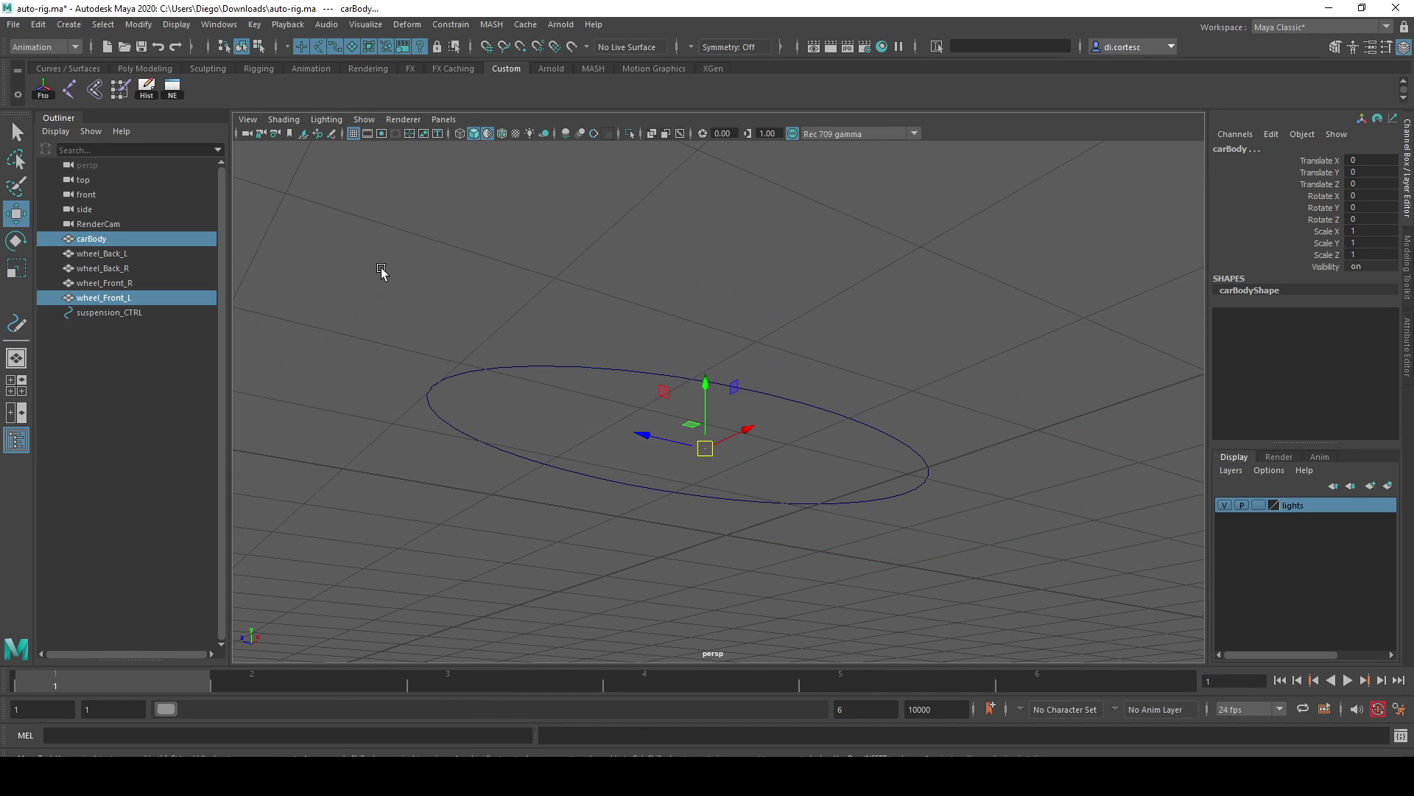
click(496, 369)
right_drag(496, 369, 435, 361)
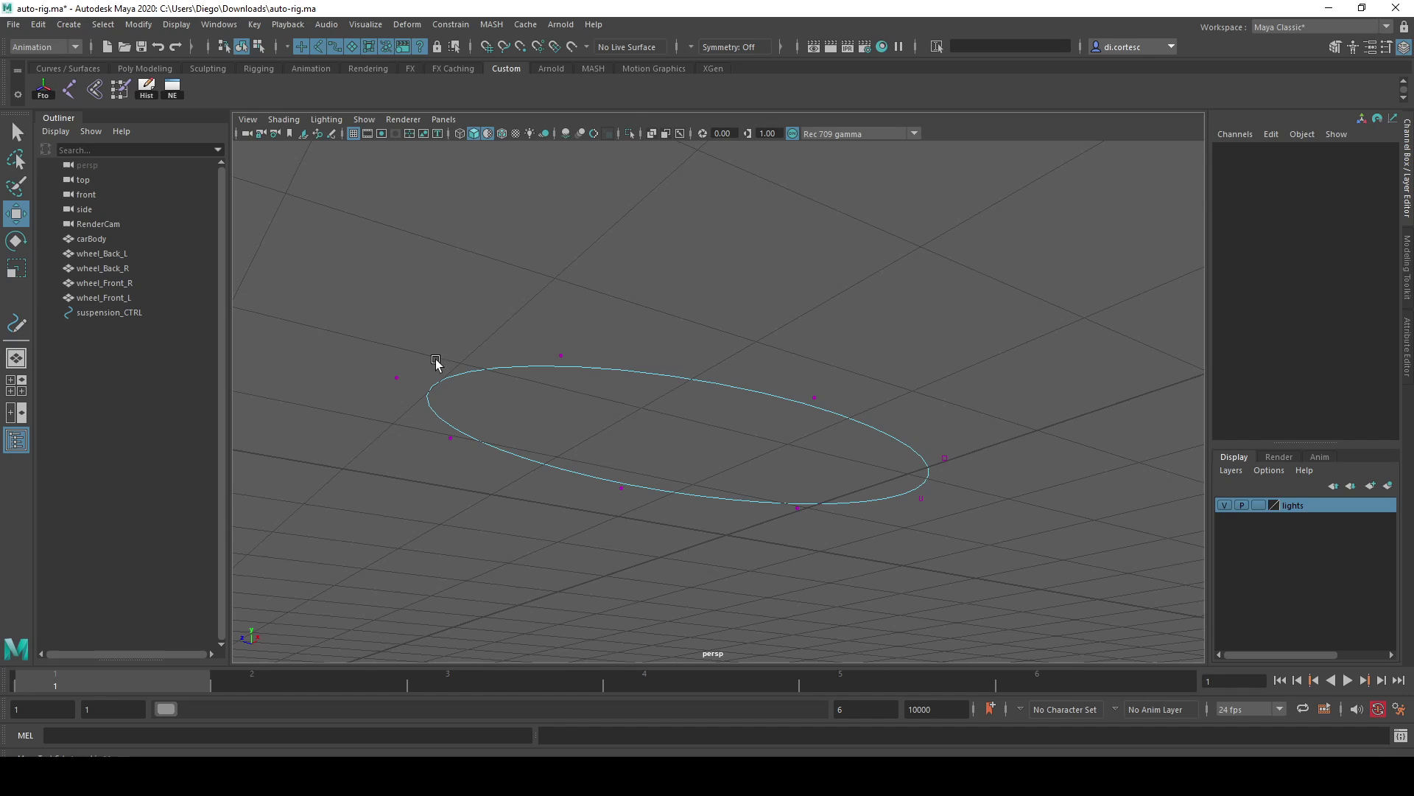
drag(370, 348, 414, 381)
right_click(444, 354)
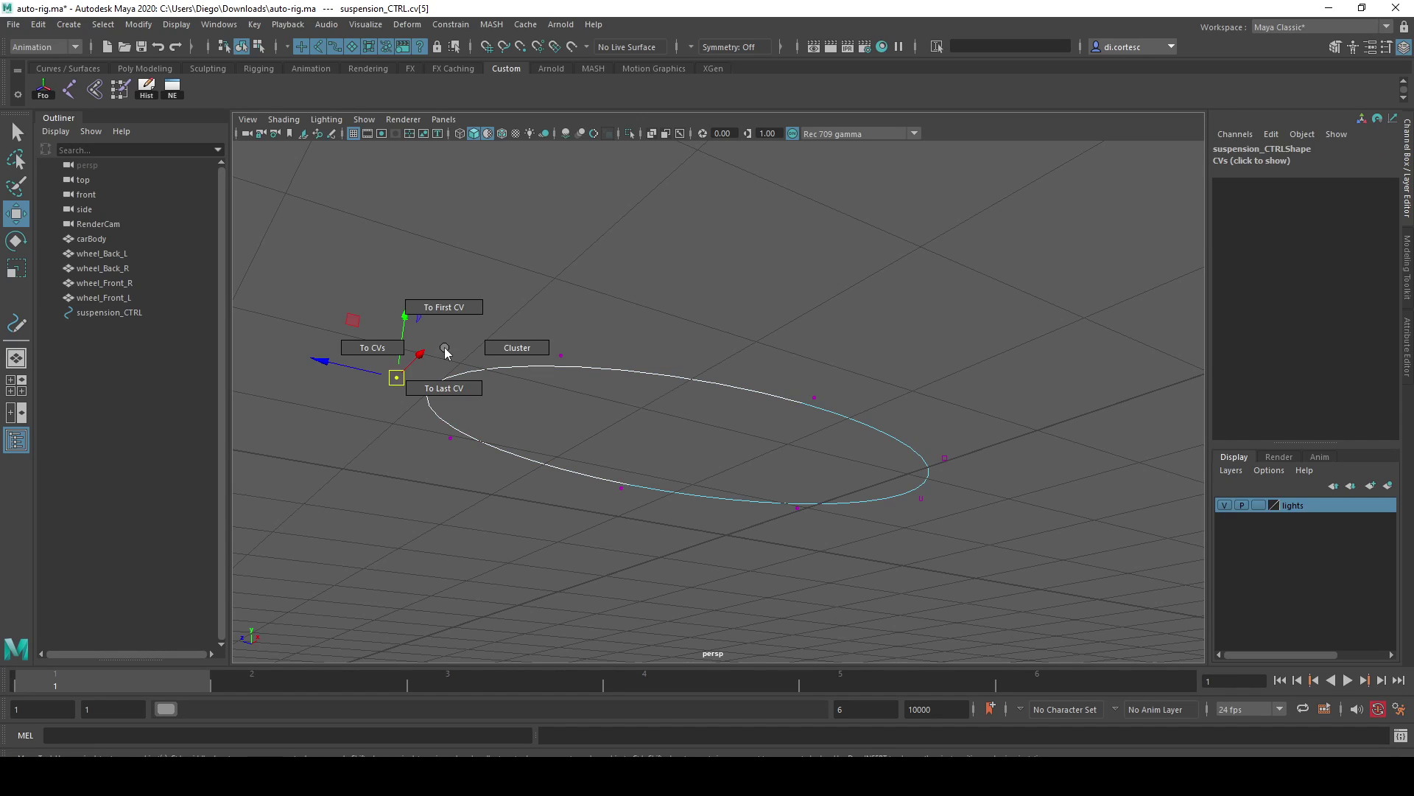
click(434, 367)
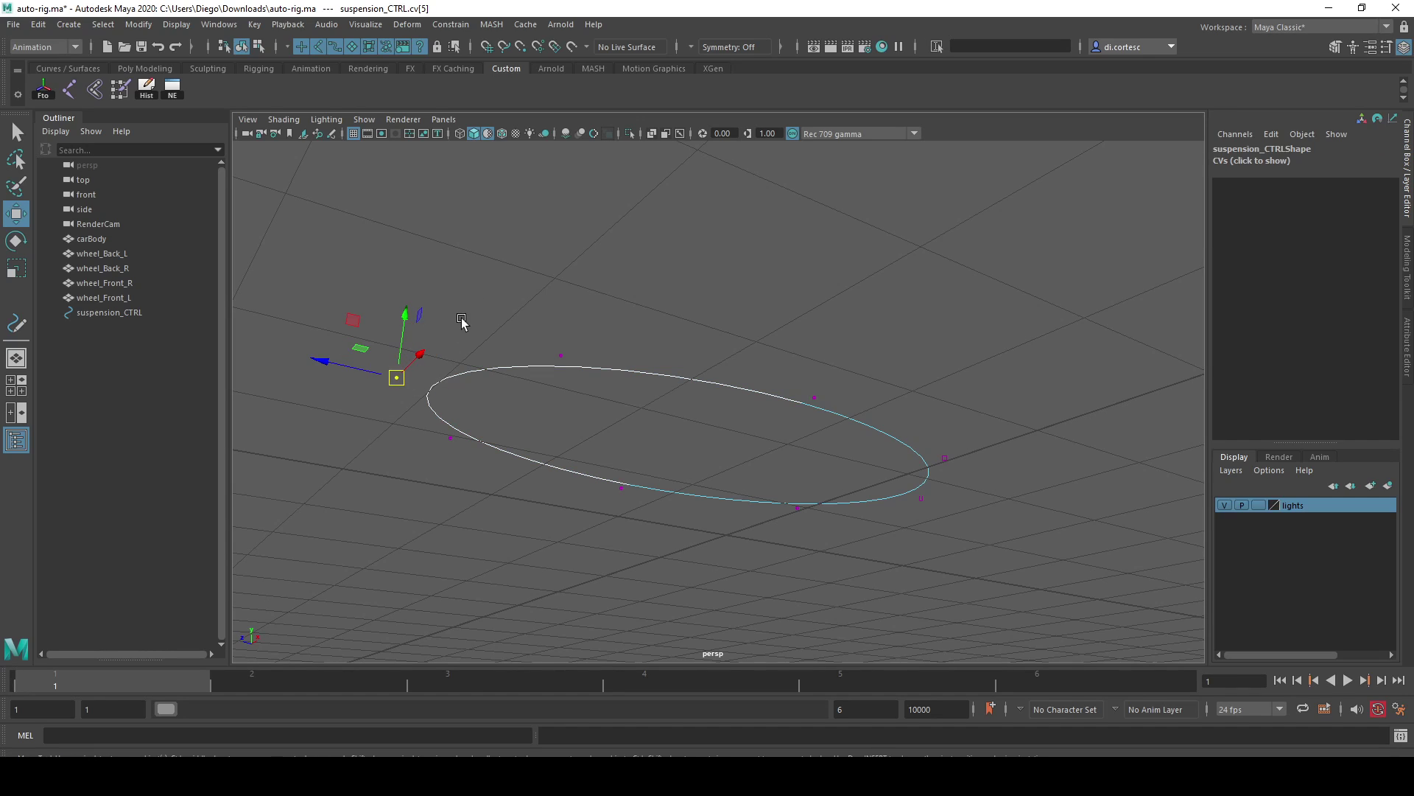
drag(357, 339, 997, 572)
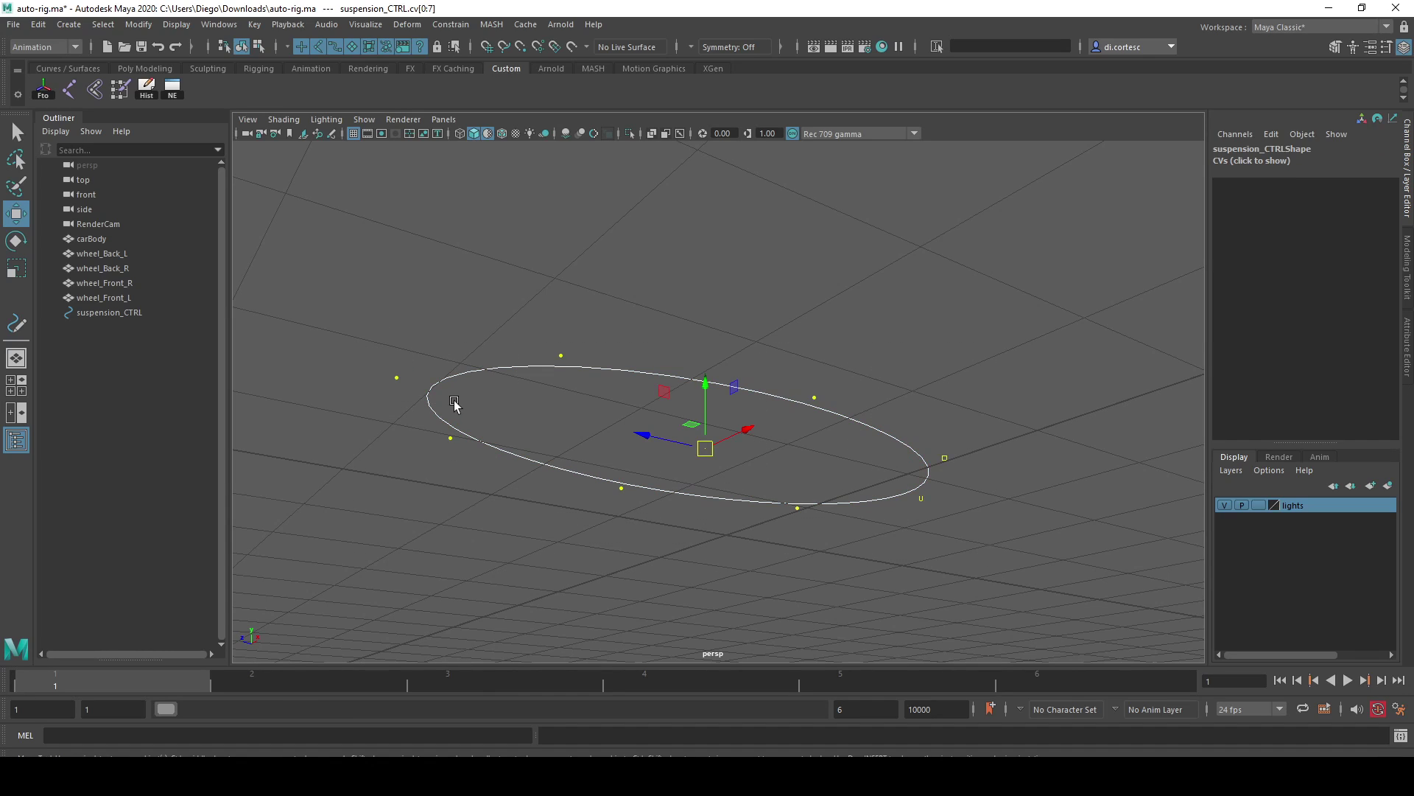
click(397, 377)
right_click(462, 362)
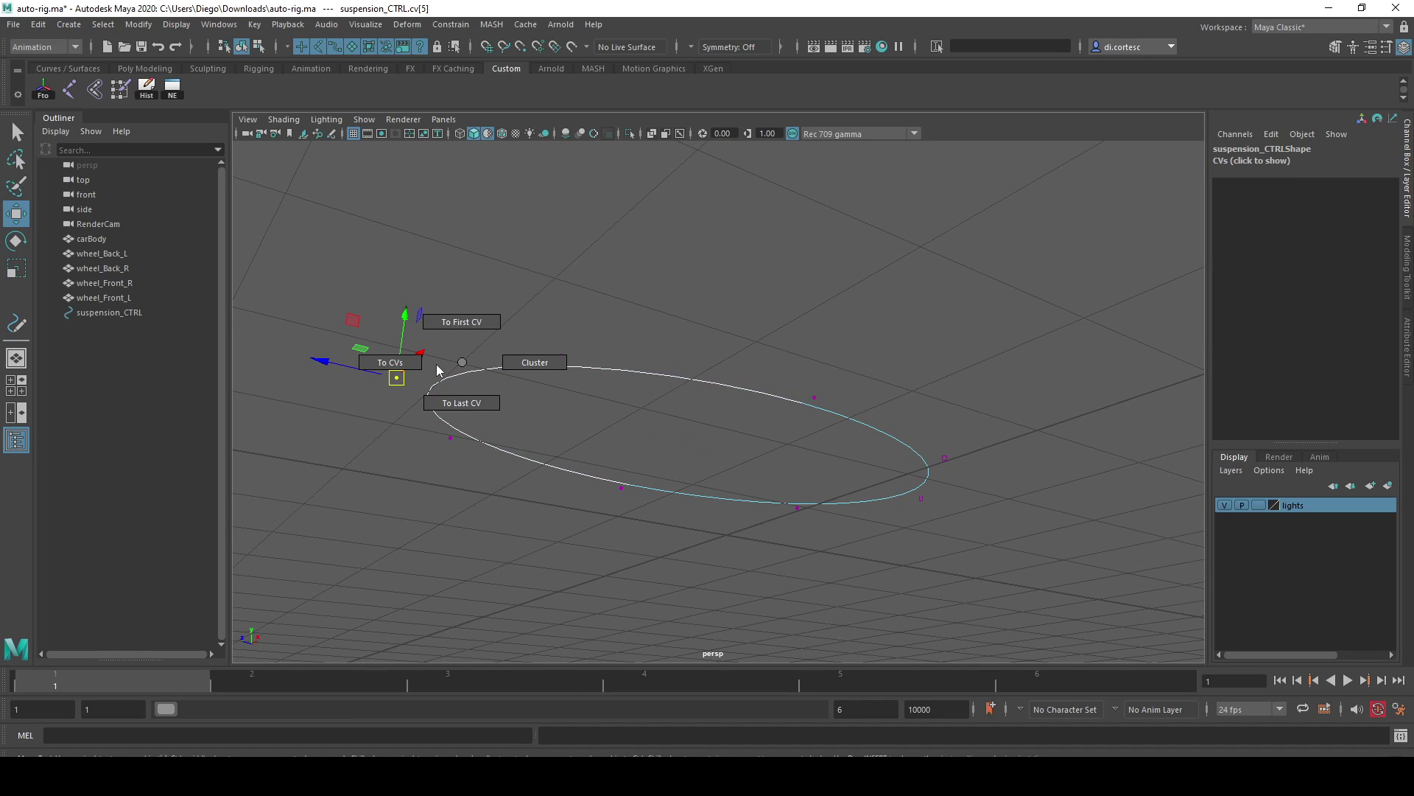
click(396, 372)
Show polygons again and raise the curve's control vertices above the car
click(364, 119)
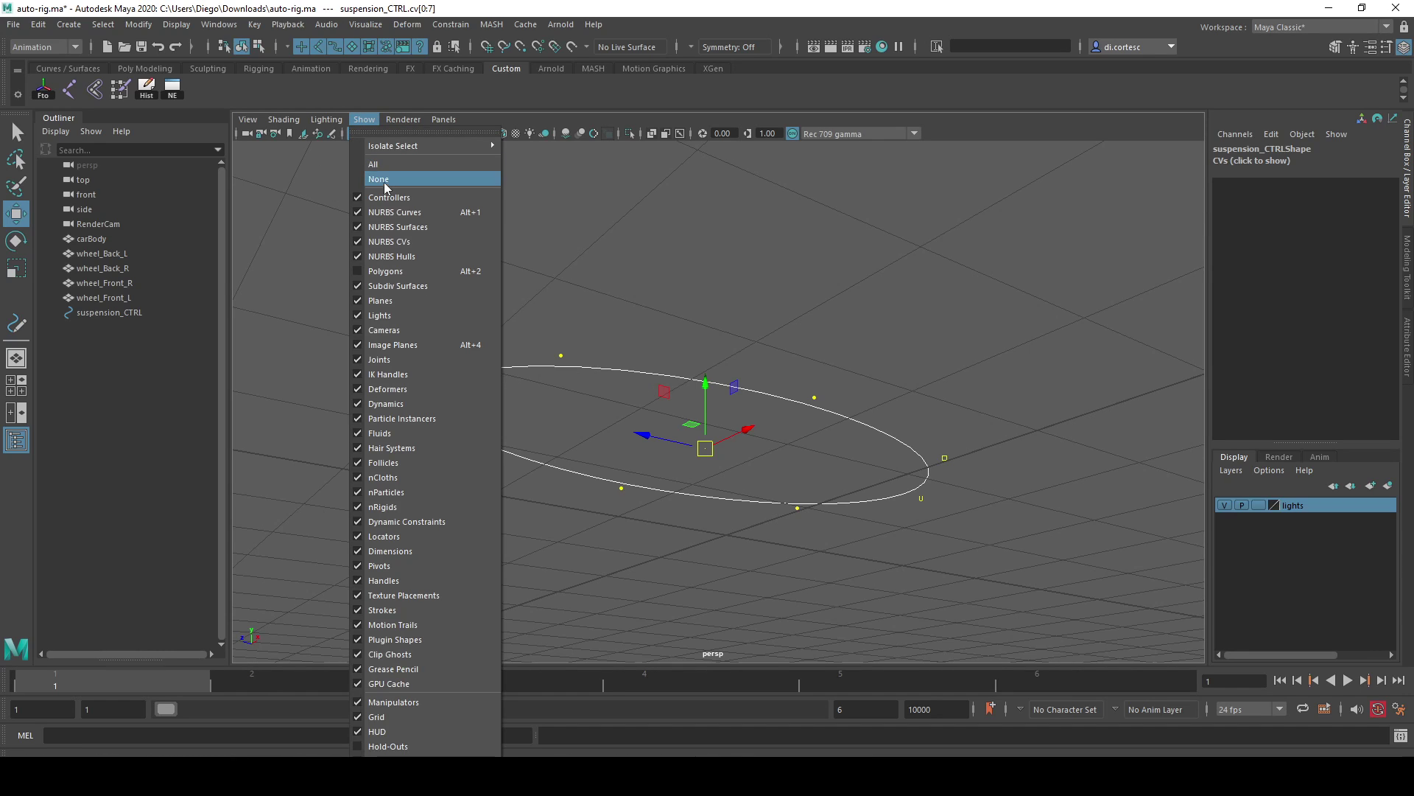
click(385, 271)
mouse_move(713, 309)
alt+mouse_down()
mouse_move(713, 366)
mouse_move(712, 211)
alt+mouse_up()
mouse_move(740, 310)
alt+mouse_down()
mouse_move(719, 341)
mouse_move(740, 339)
alt+mouse_up()
Return to object mode and finish with carBody selected on its own
right_drag(773, 281, 864, 267)
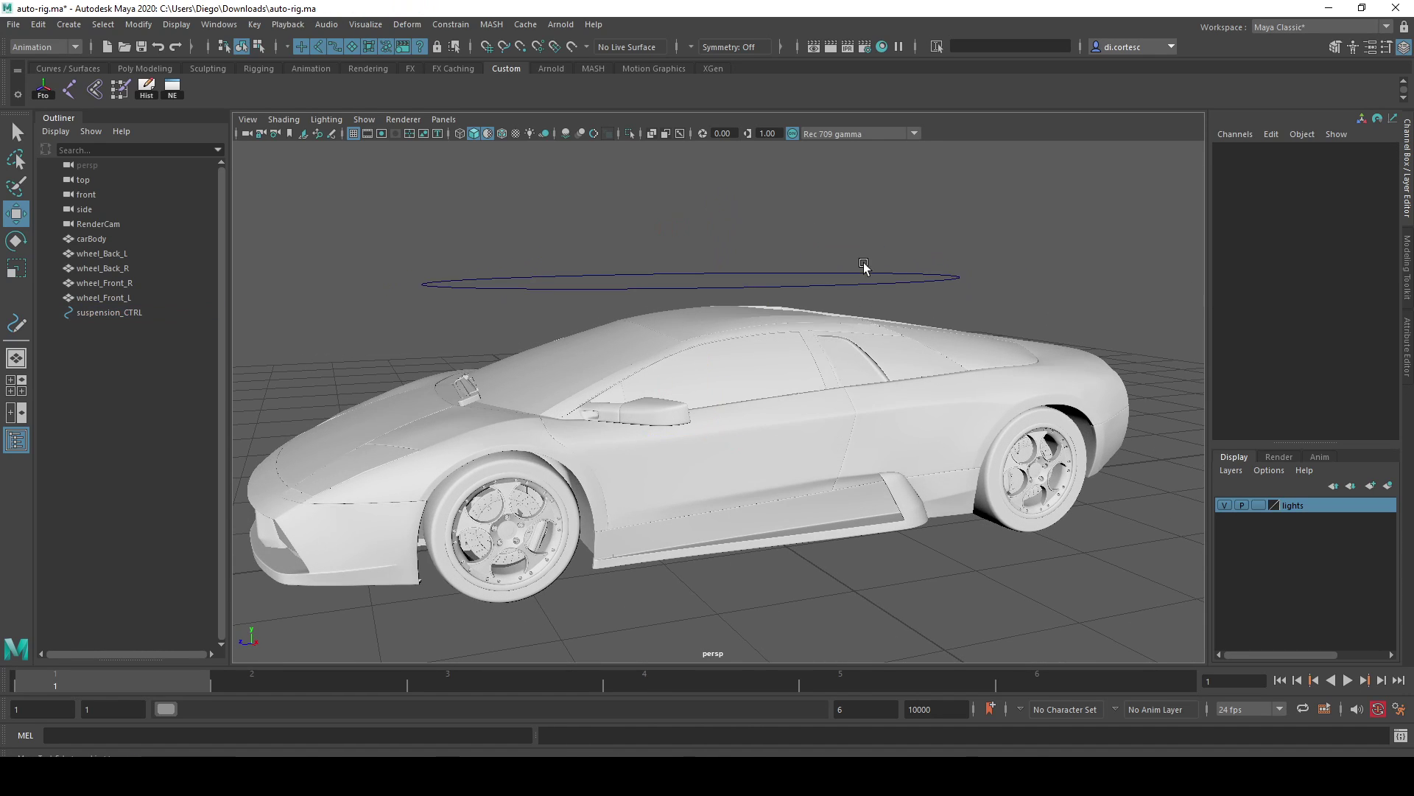
click(851, 278)
mouse_move(855, 284)
alt+mouse_down()
mouse_move(796, 328)
mouse_move(820, 346)
alt+mouse_up()
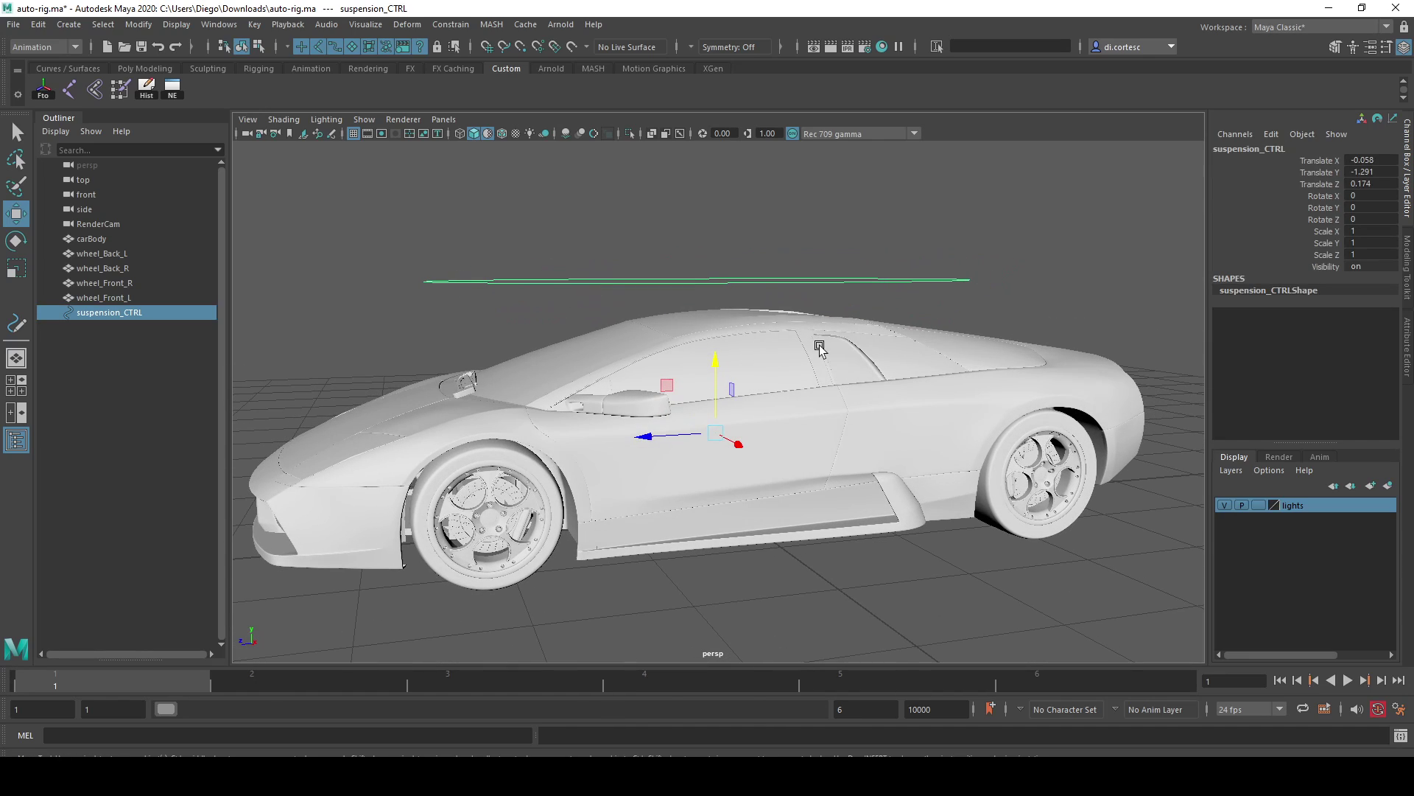
click(819, 346)
click(795, 279)
click(825, 339)
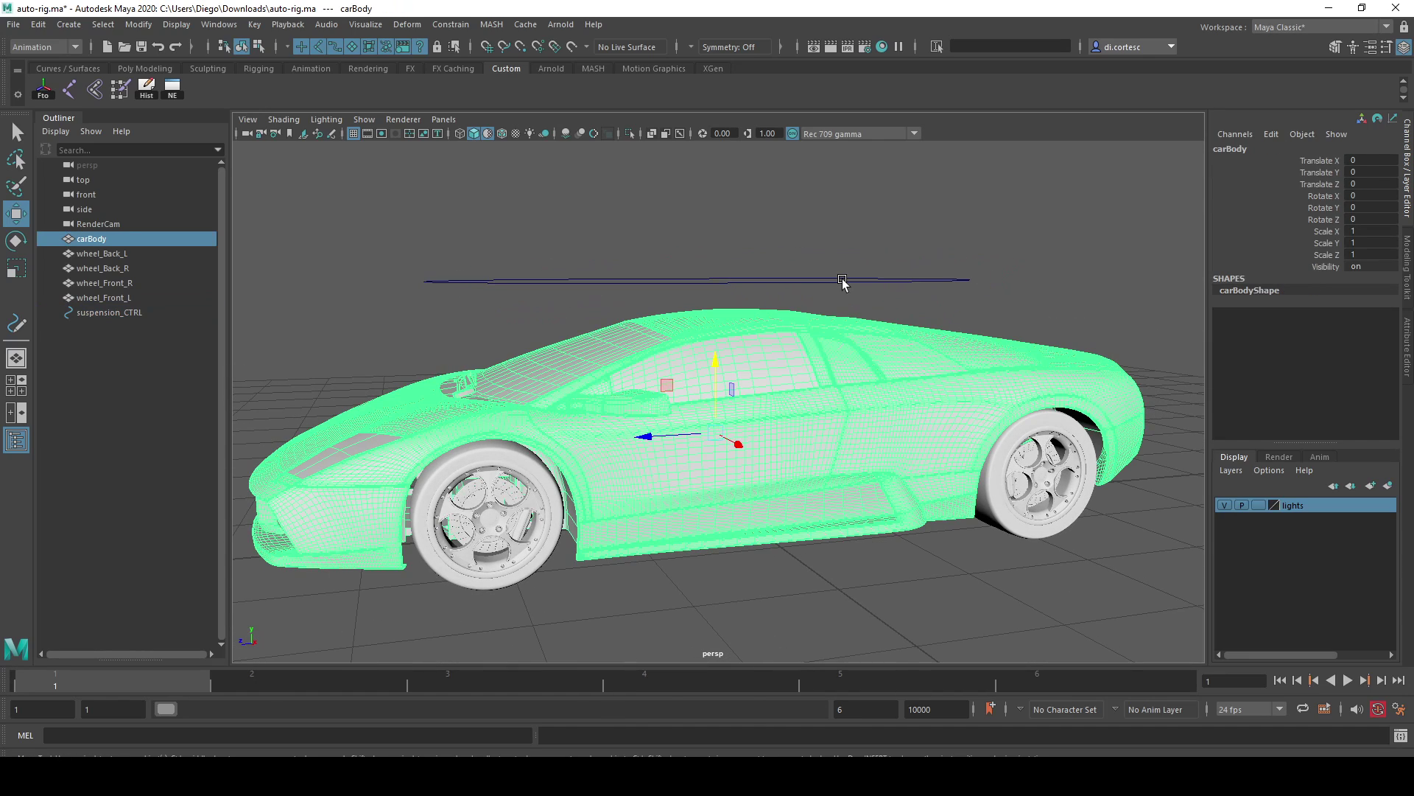
click(842, 281)
scroll(803, 365, down, 3)
alt+drag(874, 381, 559, 317)
click(775, 372)
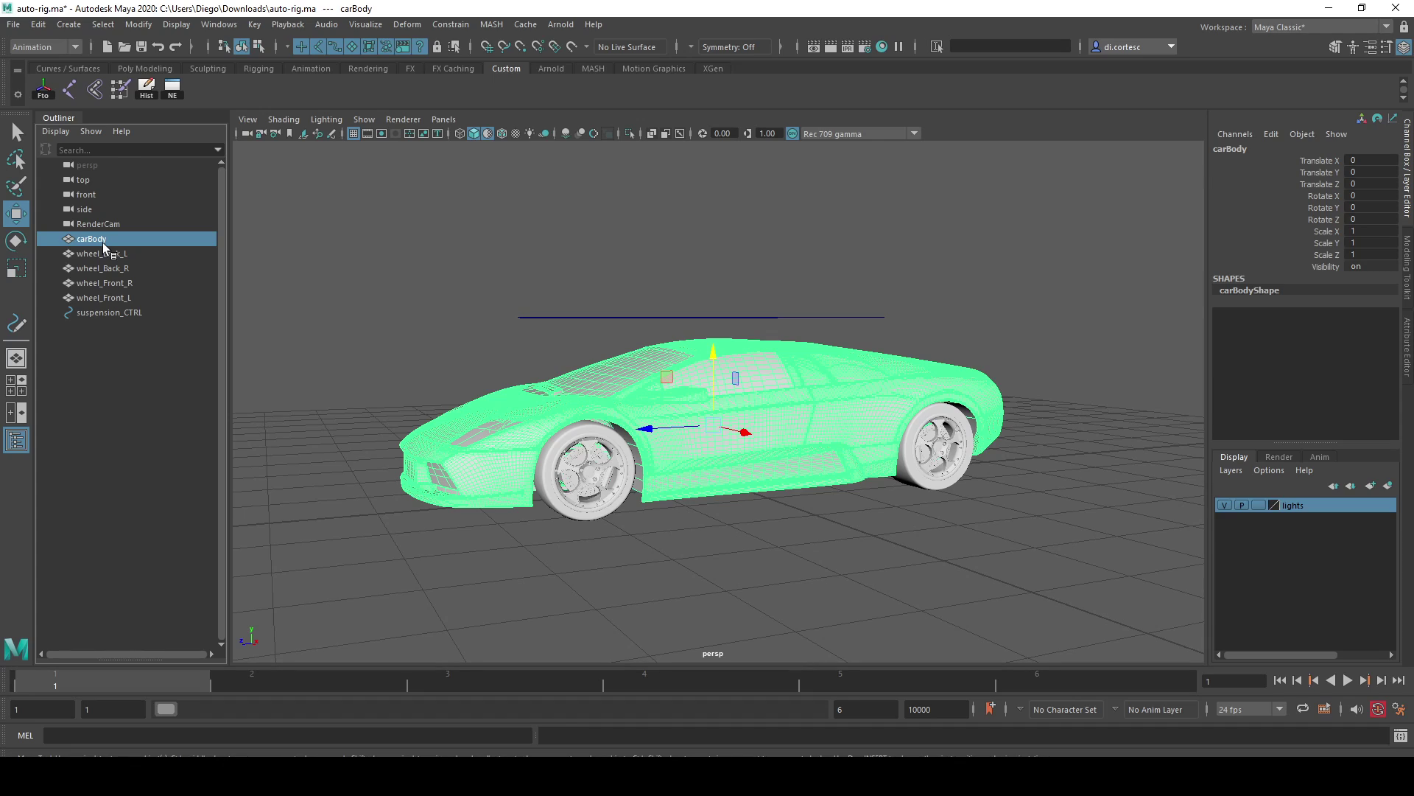
Group carBody and rename the new group to suspension_GRP
key(ctrl+g)
double_click(88, 312)
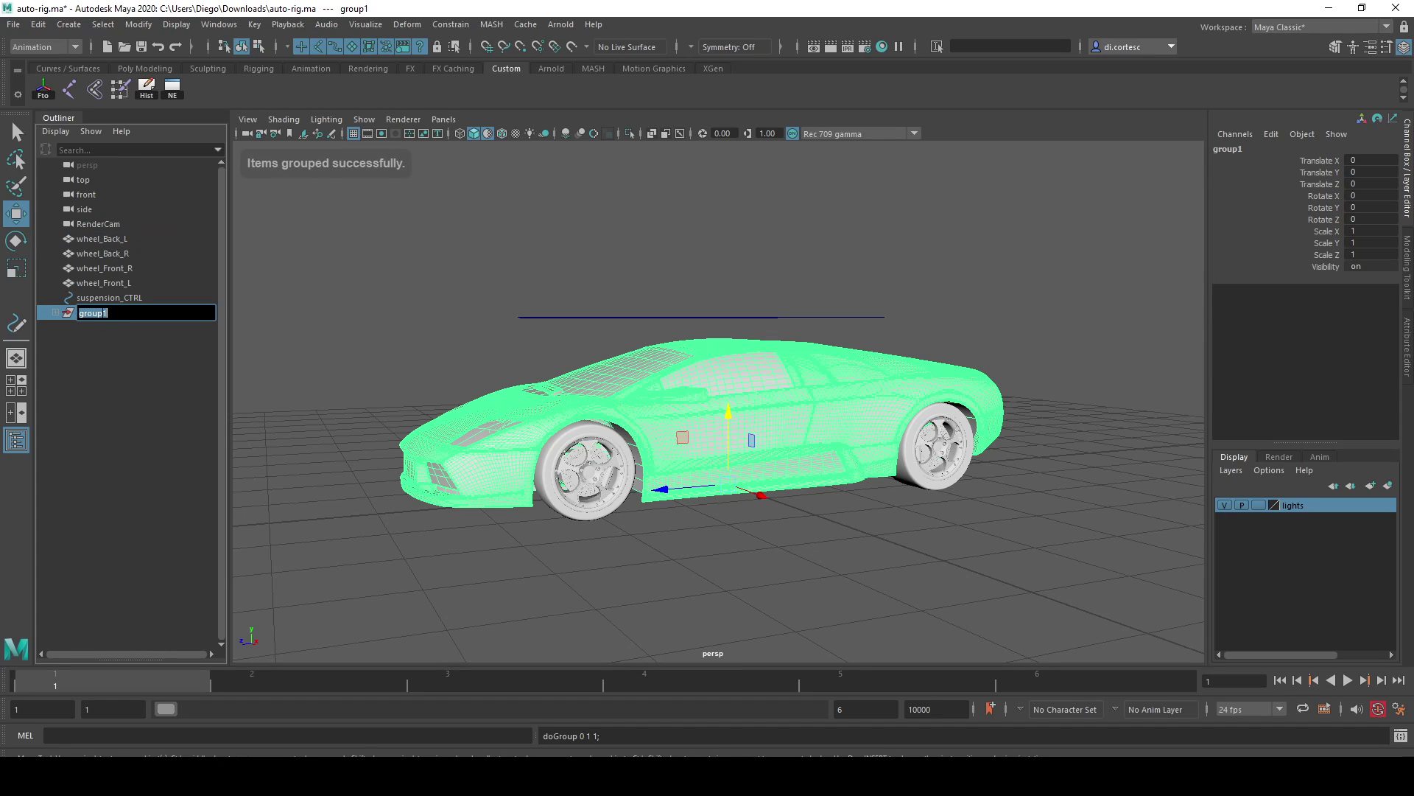
text(s)
key(BackSpace)
key(BackSpace)
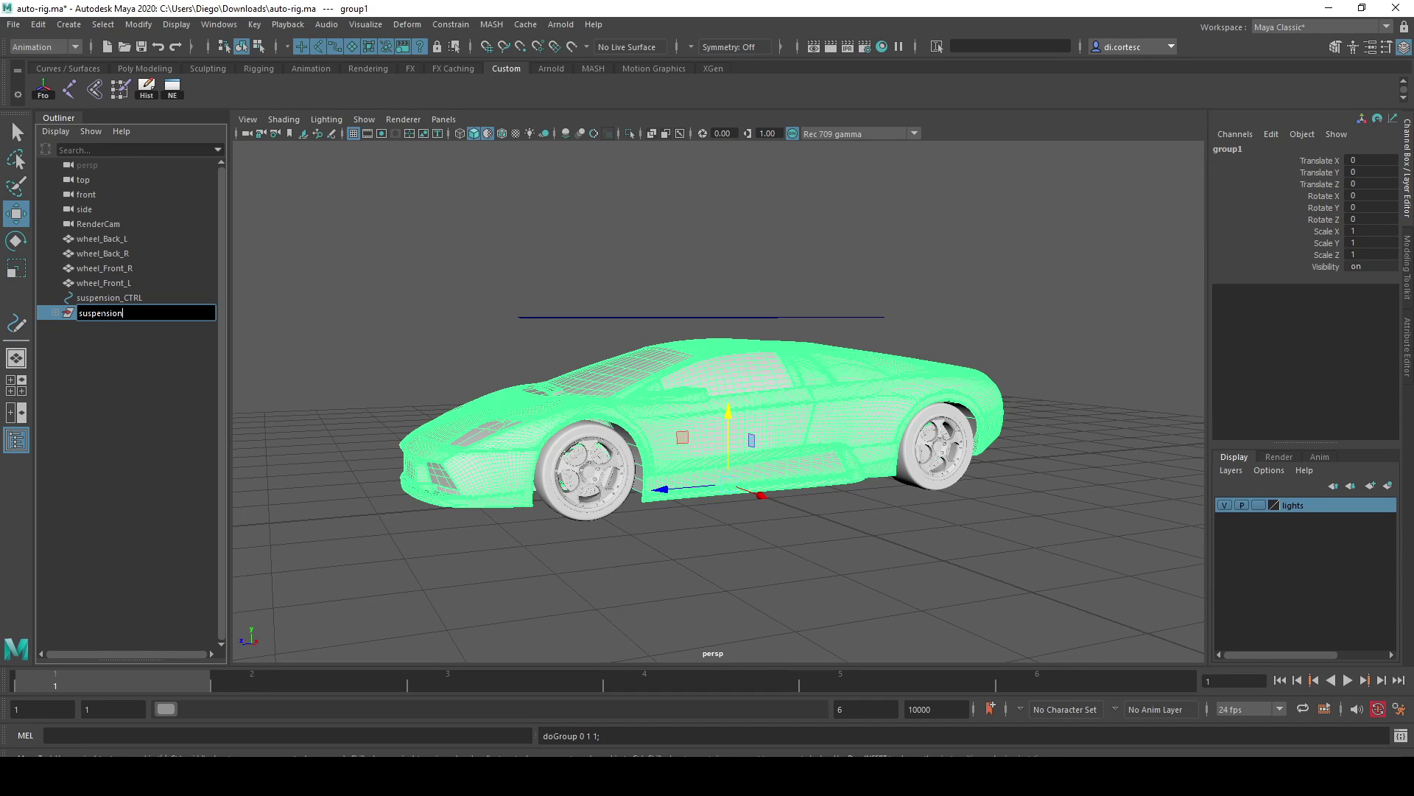
text(_GRP)
key(Return)
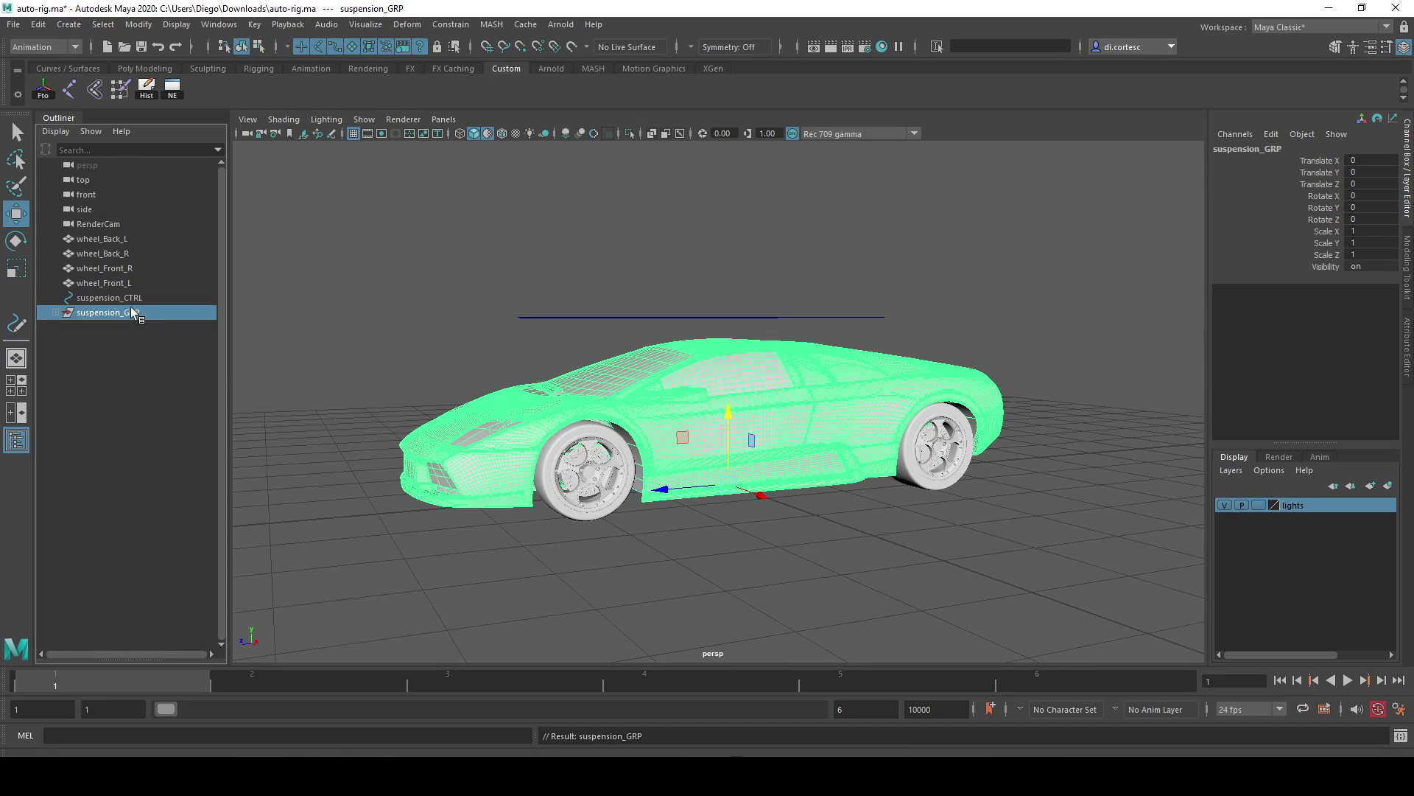
Expand suspension_GRP in the Outliner and select carBody inside it
click(55, 312)
click(109, 326)
click(111, 315)
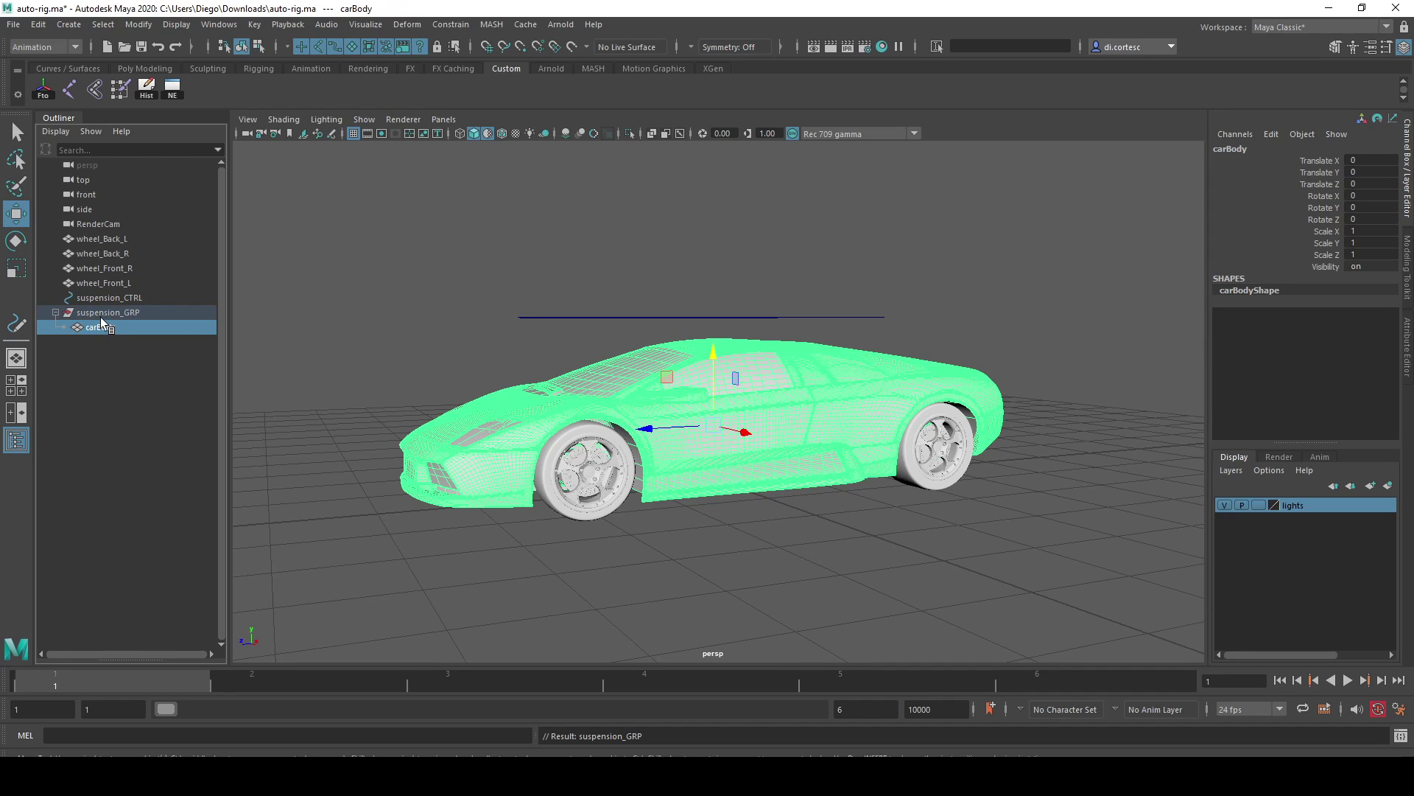
click(100, 314)
click(110, 324)
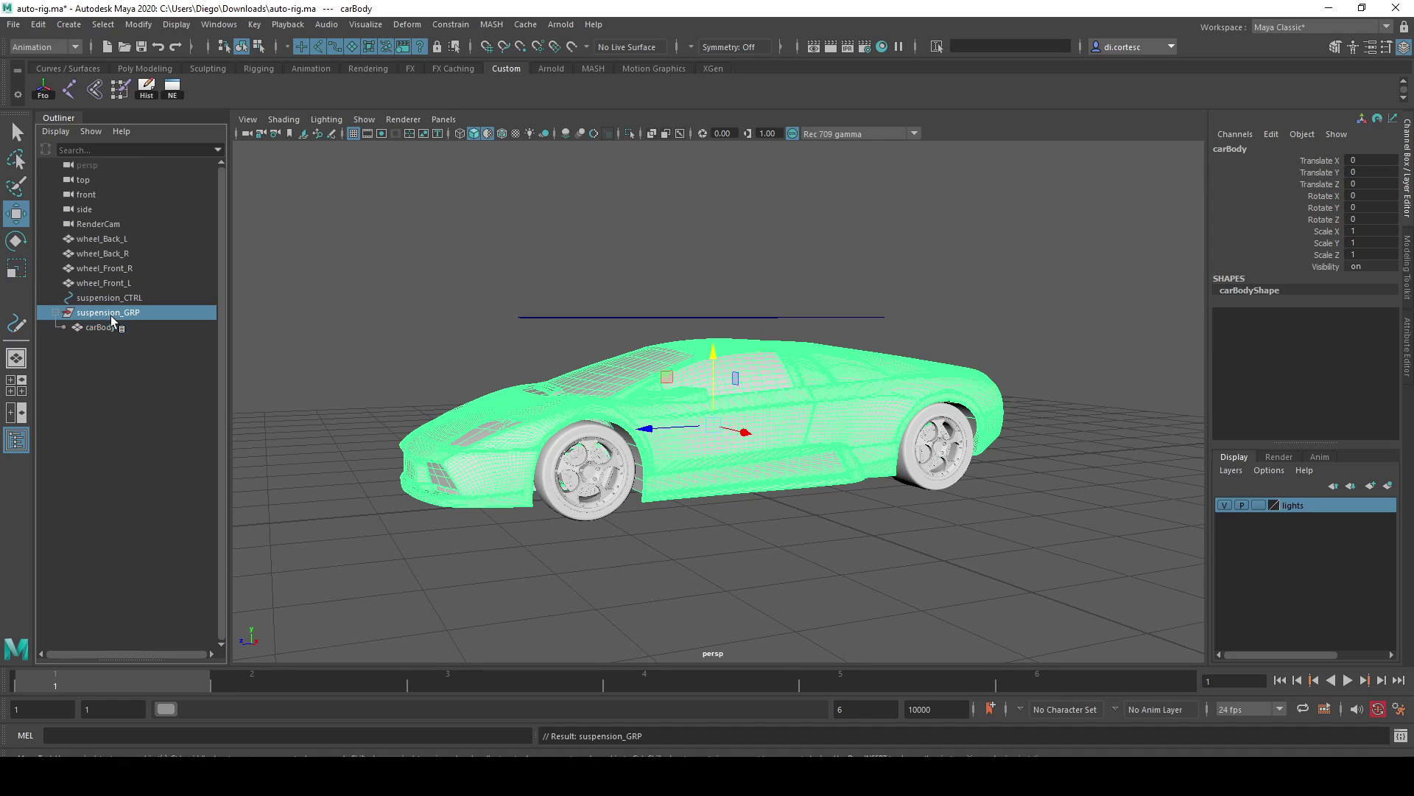
click(111, 325)
click(116, 325)
alt+drag(620, 468, 590, 463)
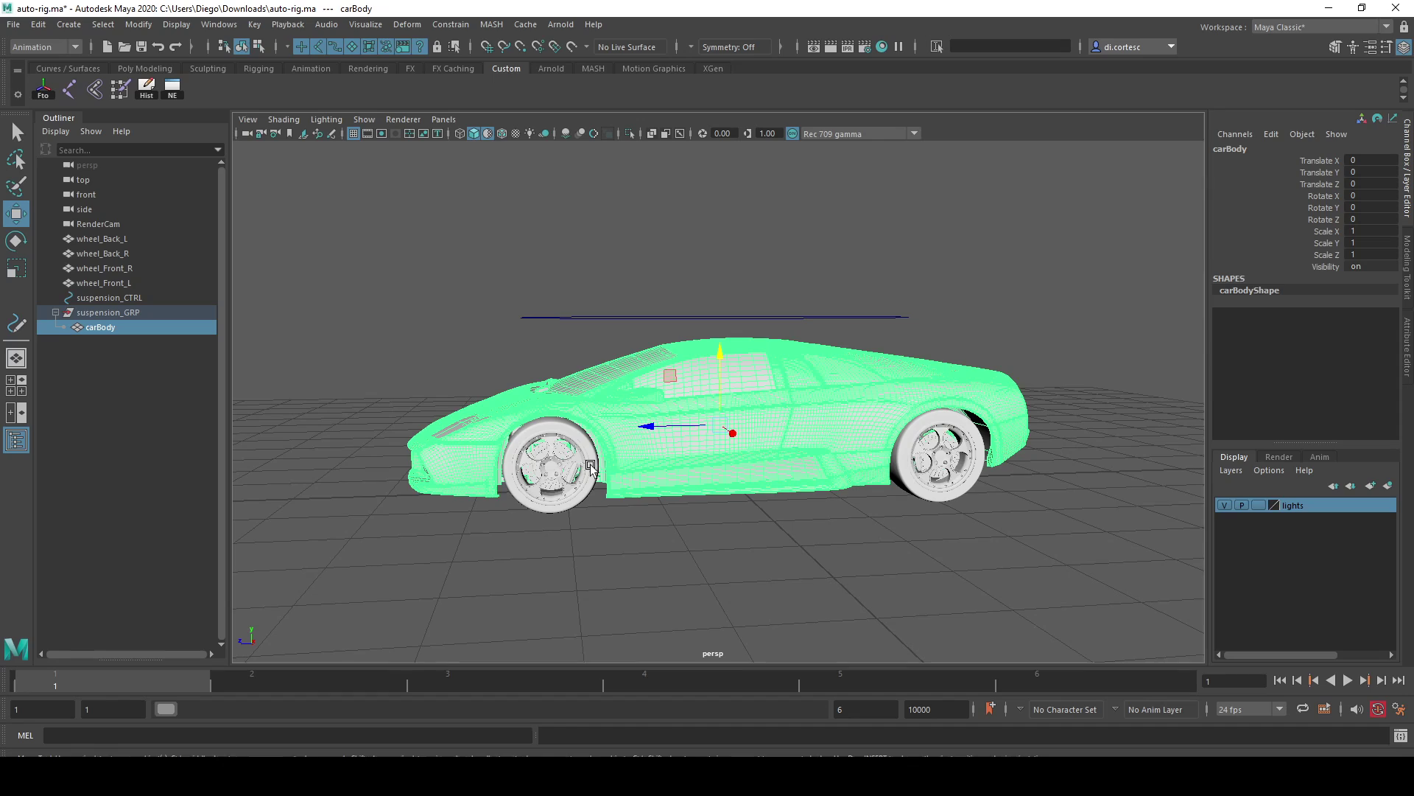
click(127, 313)
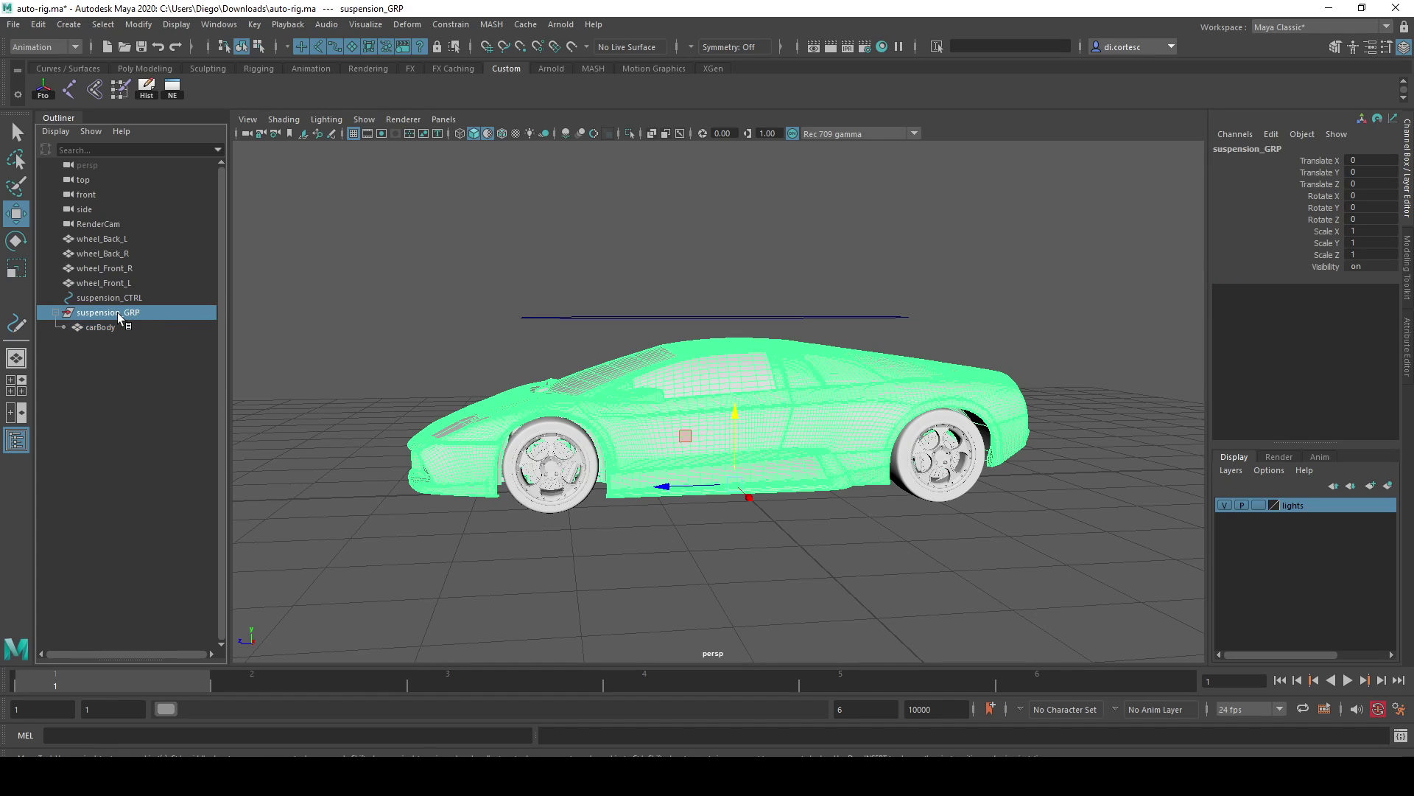
click(92, 326)
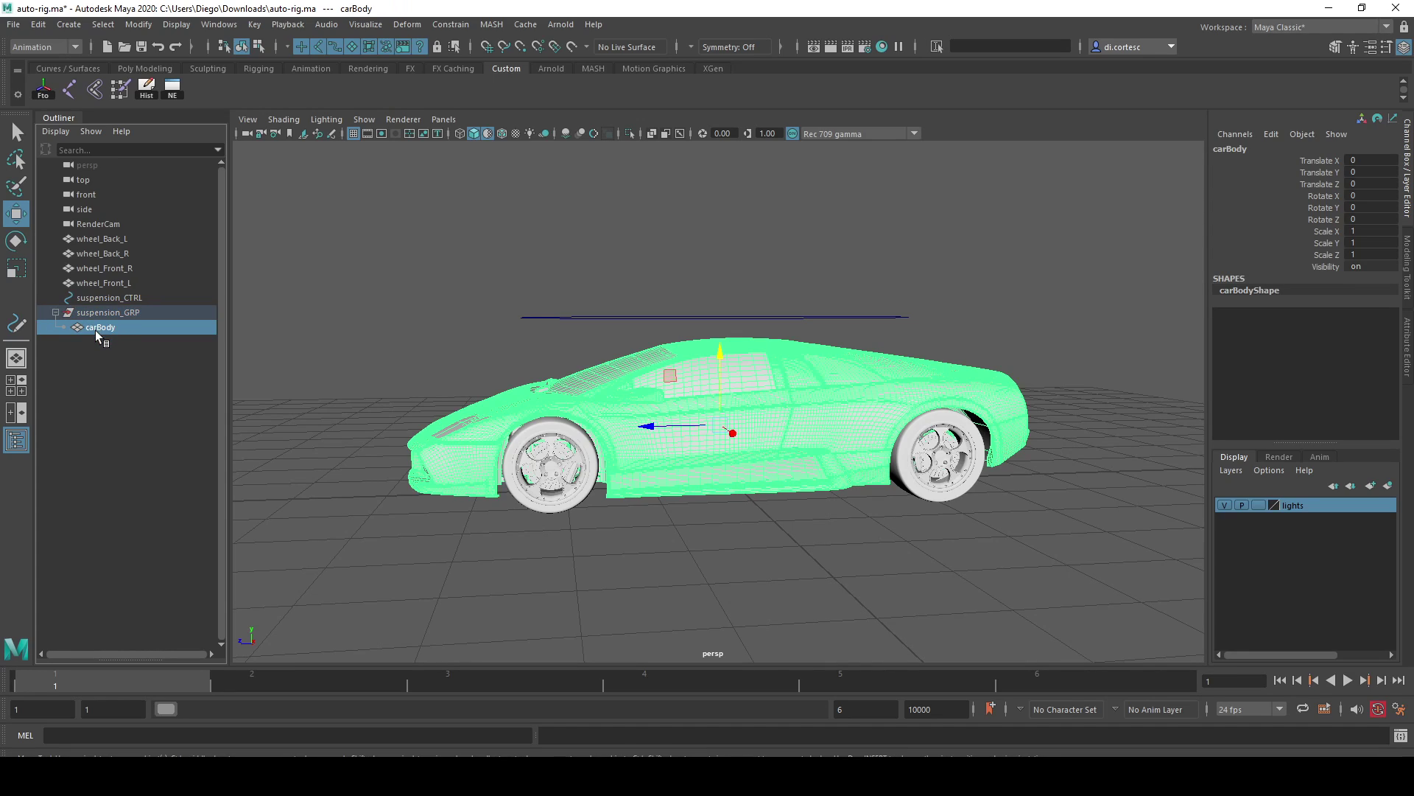
Move carBody out to the top level and select it together with suspension_GRP
drag(99, 318, 90, 361)
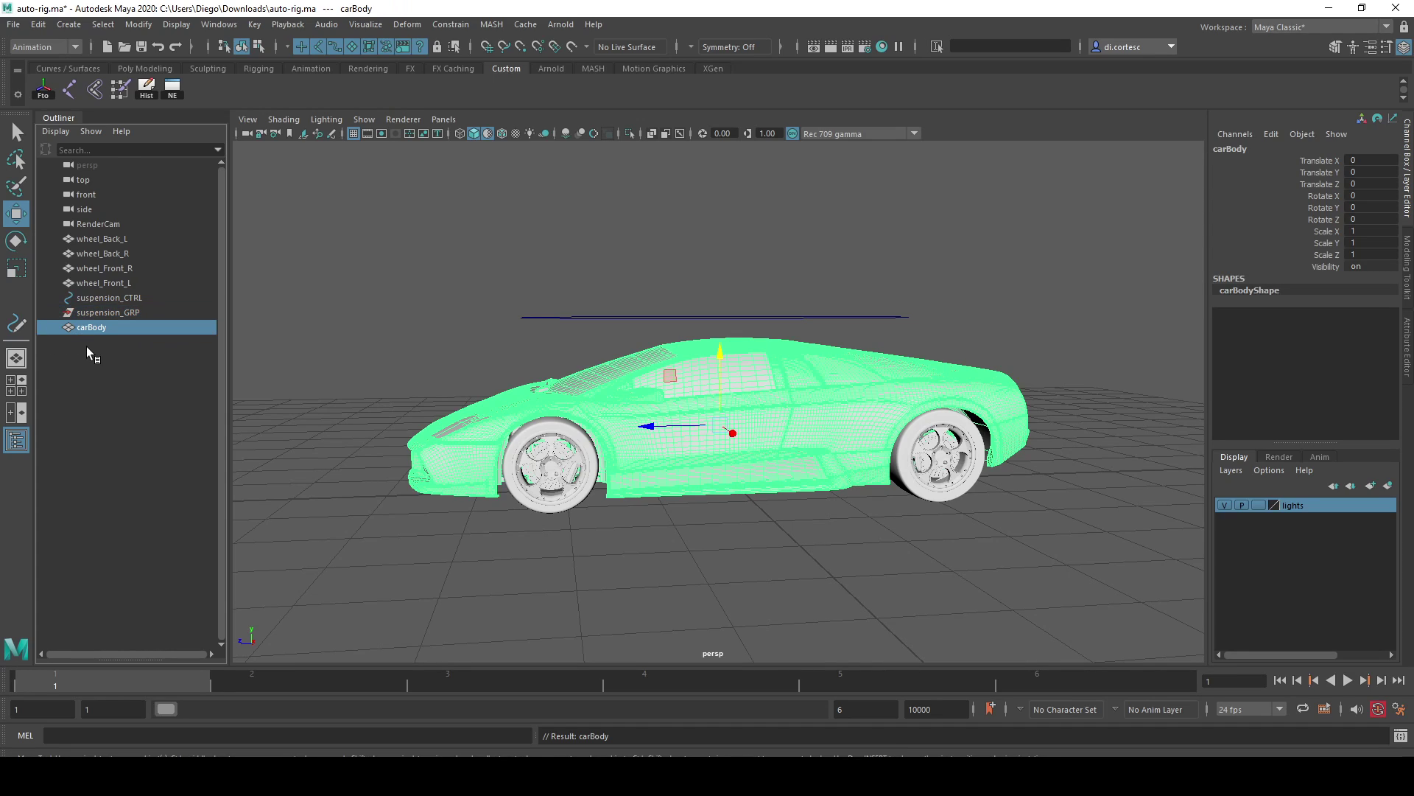
click(121, 312)
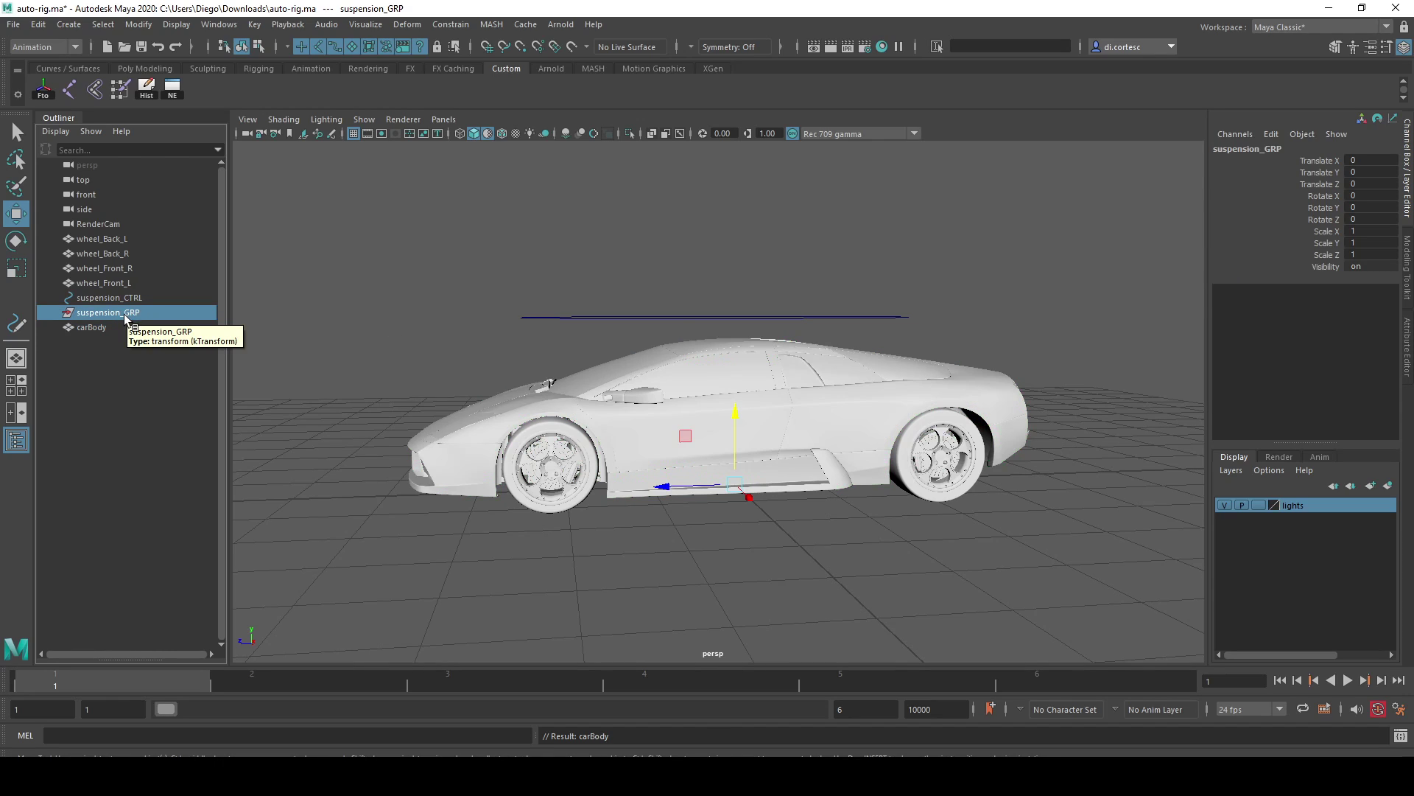
click(107, 329)
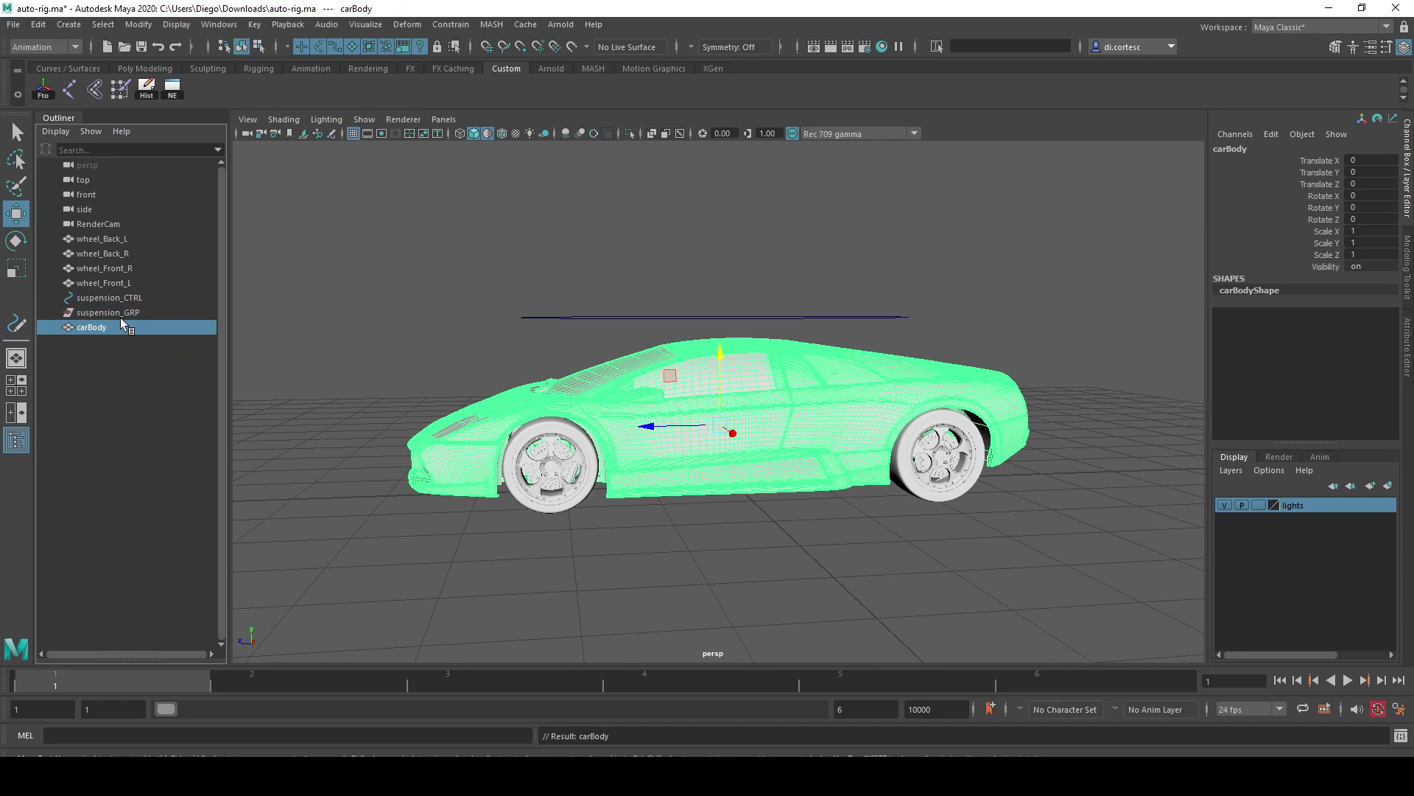
ctrl+click(121, 315)
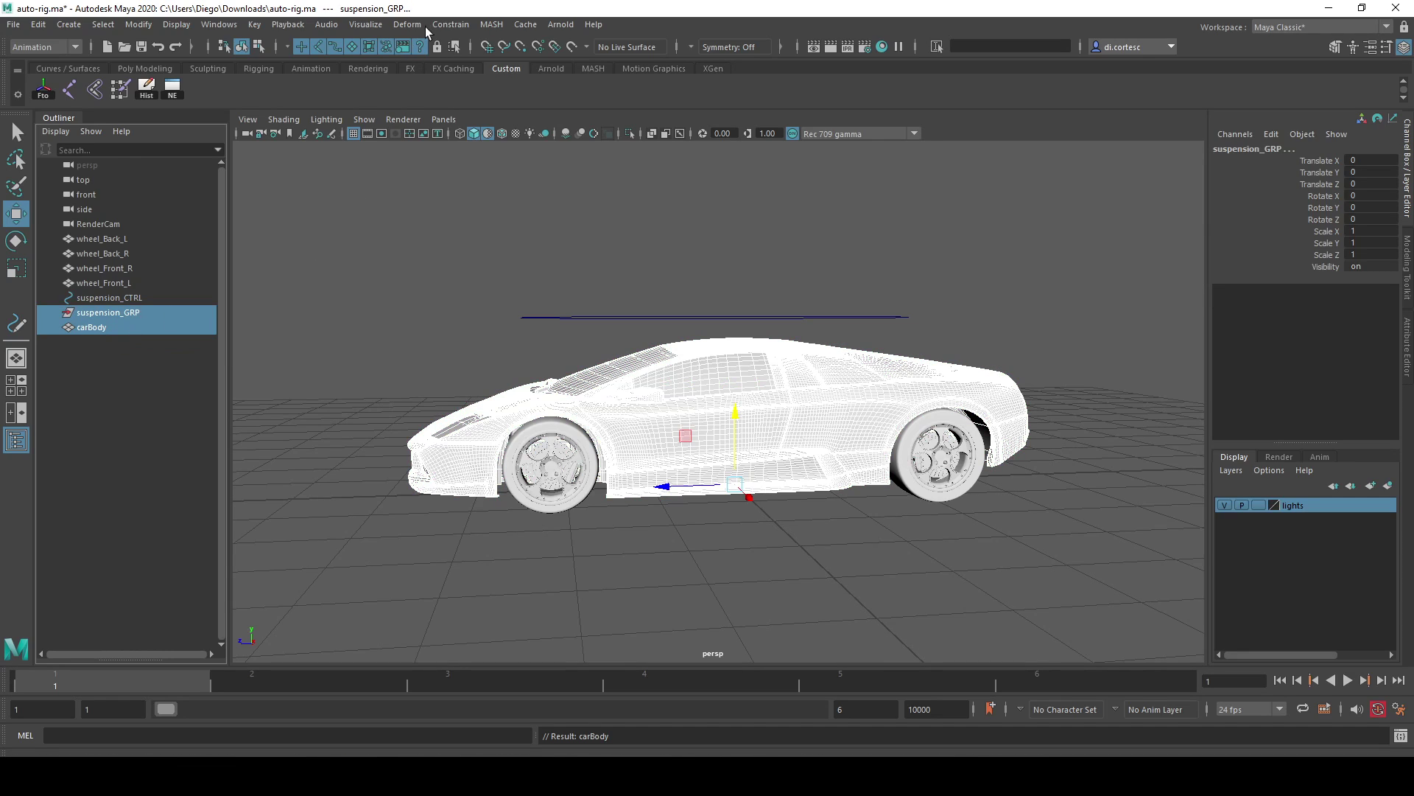
Point-constrain suspension_GRP to carBody, then delete the temporary constraint node
click(450, 24)
click(476, 78)
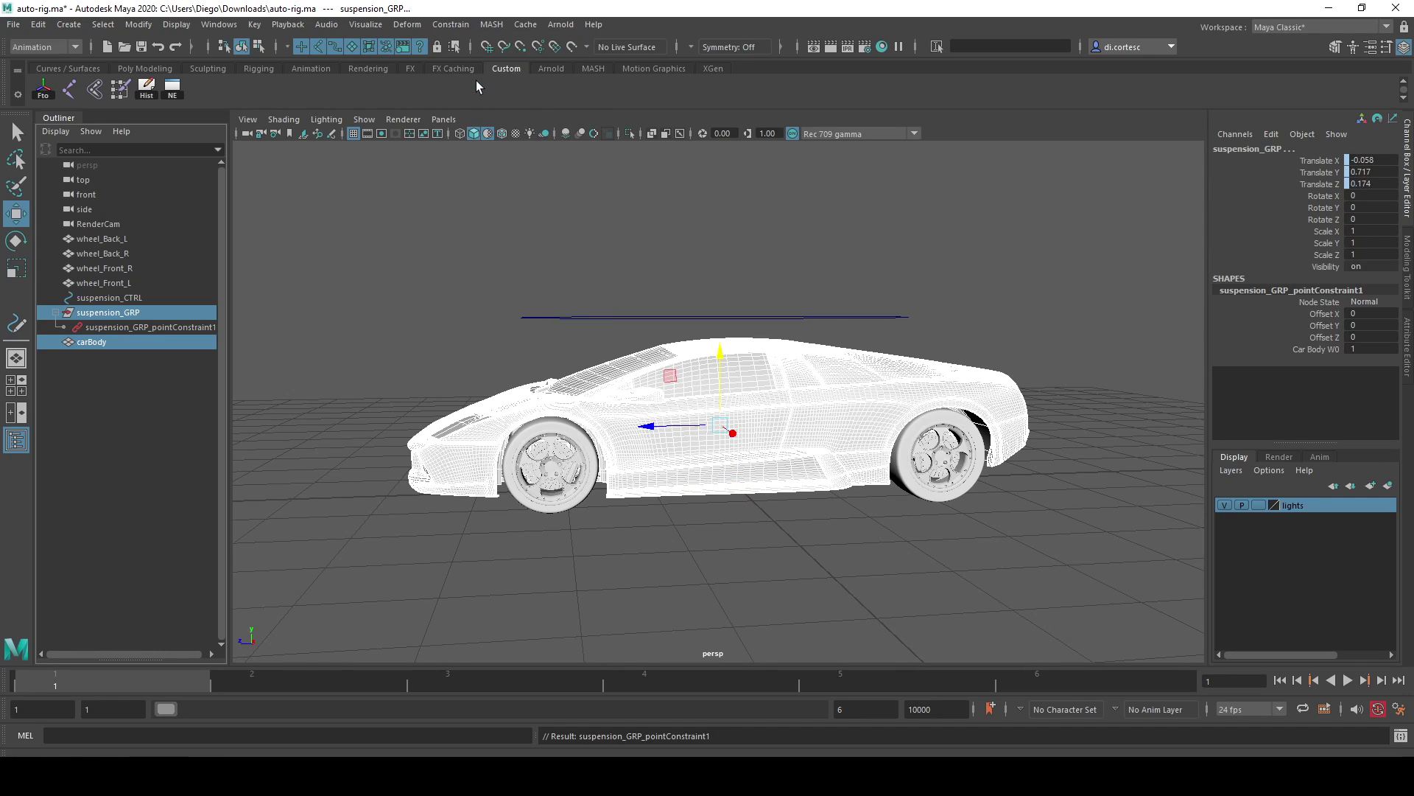
click(129, 312)
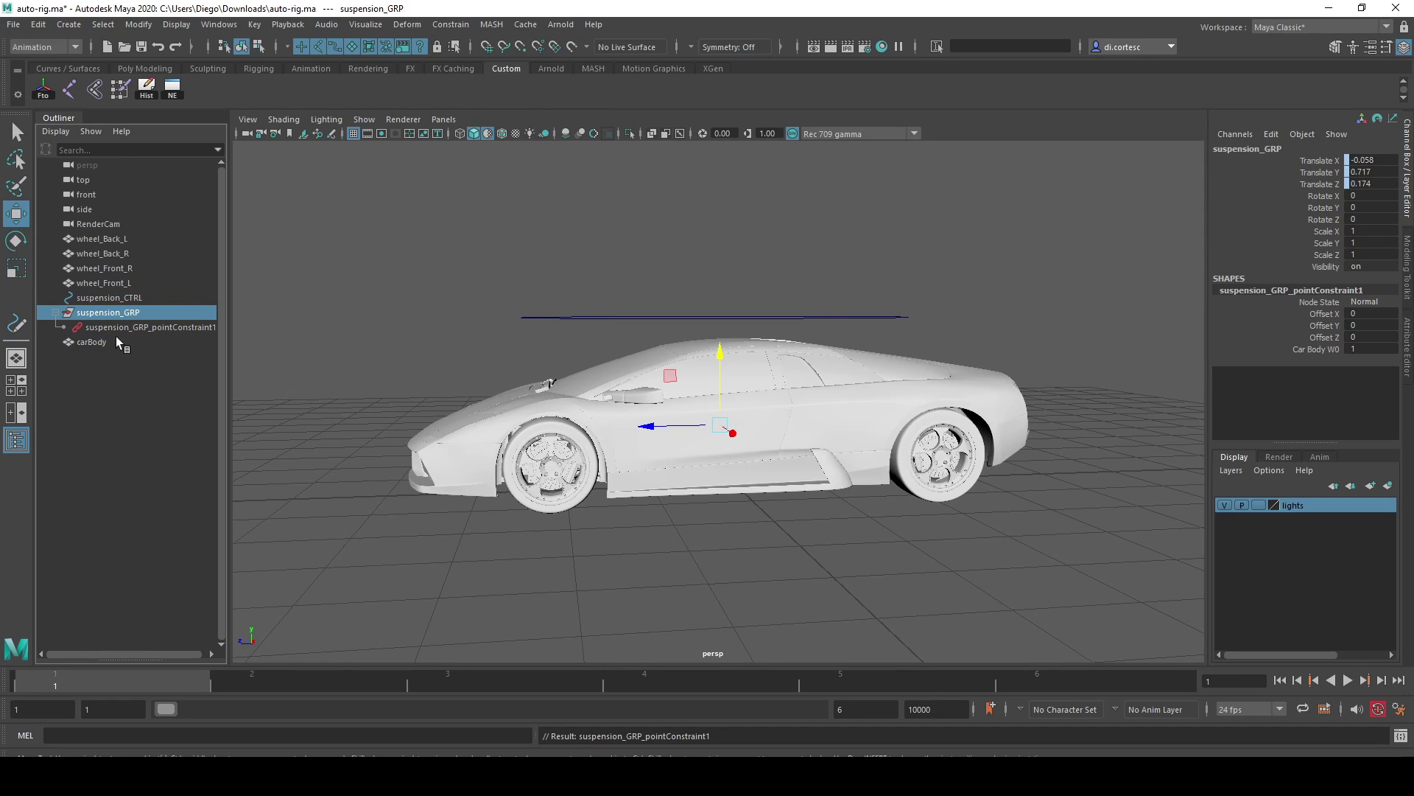
click(116, 341)
middle_drag(112, 343, 117, 310)
click(117, 310)
click(107, 340)
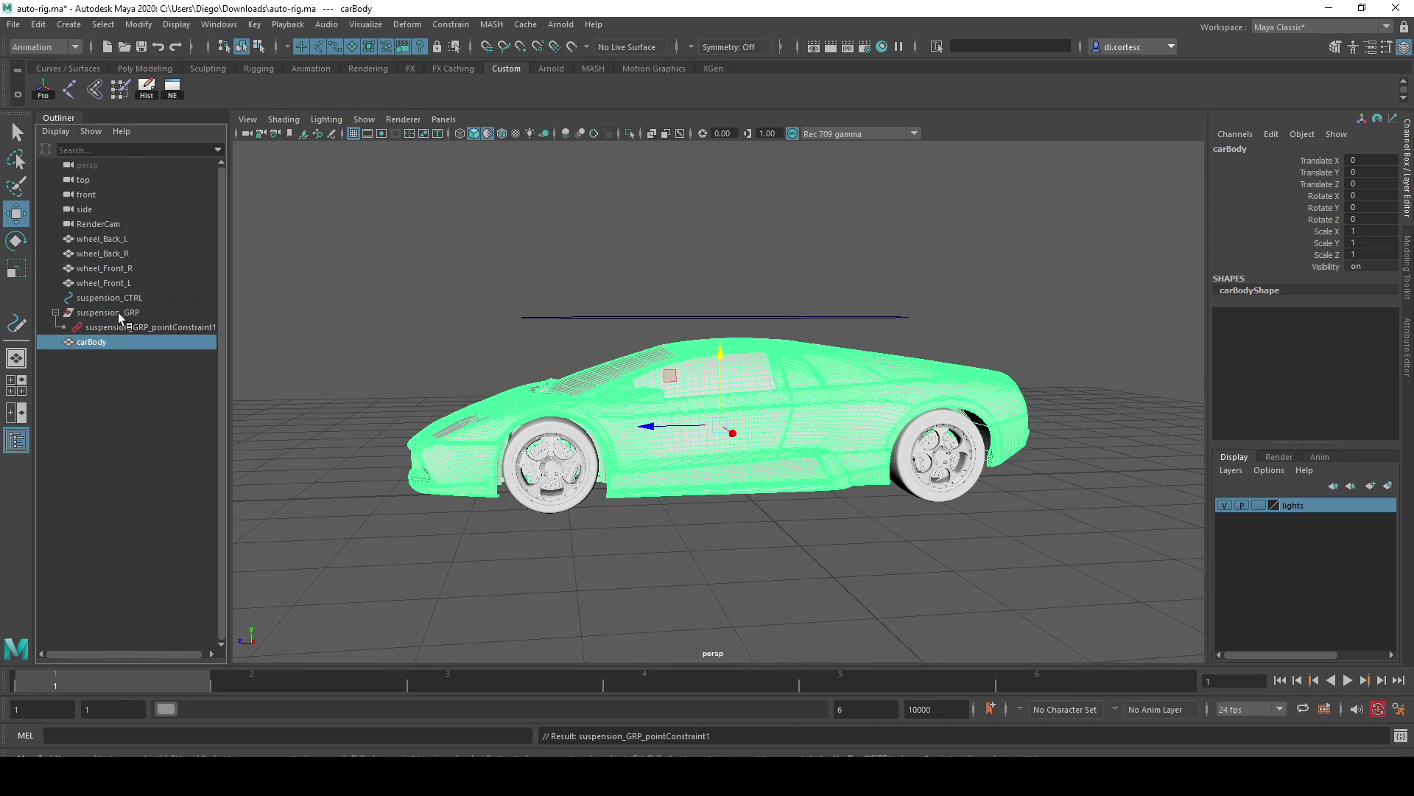
click(121, 330)
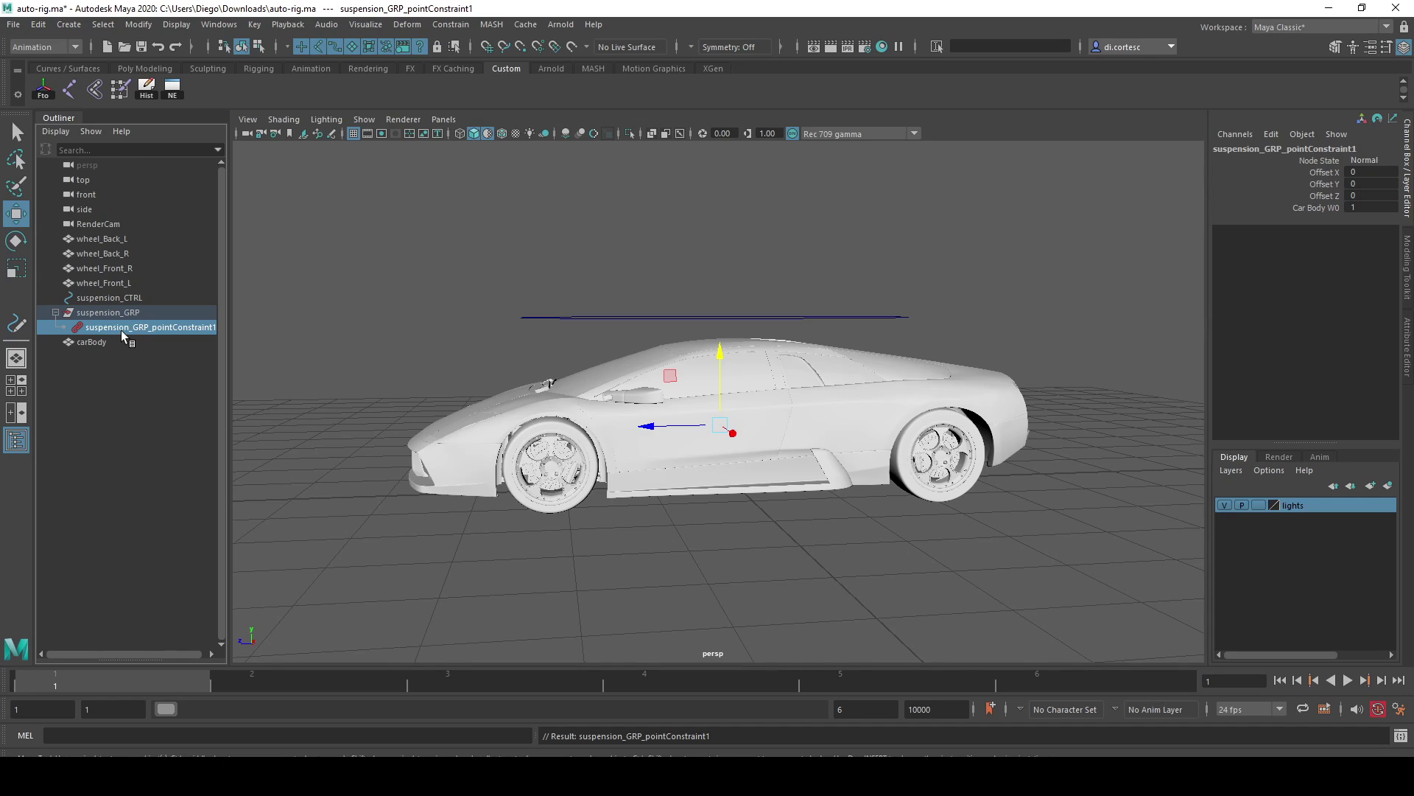
key(Delete)
Parent carBody under suspension_GRP in the Outliner
click(89, 327)
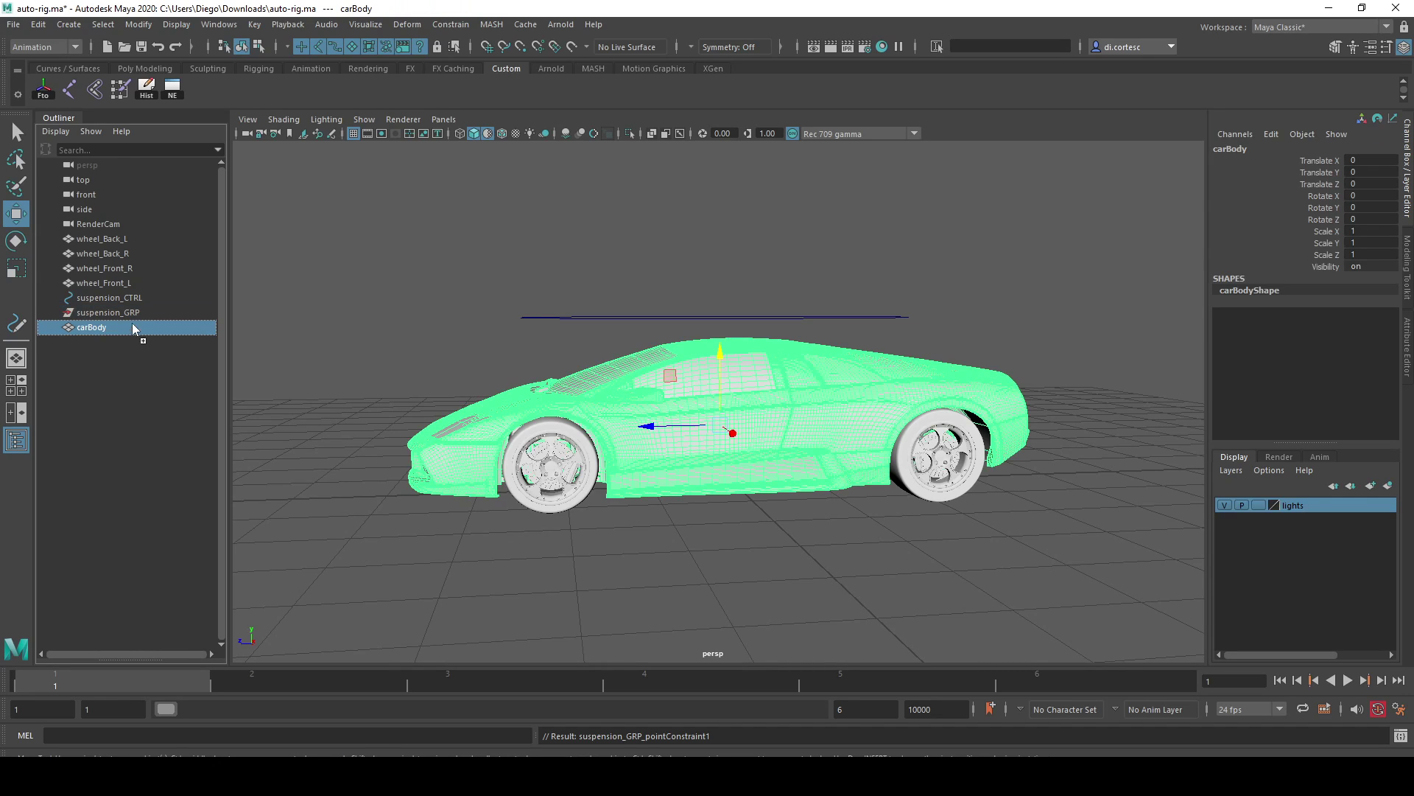
mouse_move(86, 325)
mouse_down()
mouse_move(131, 313)
mouse_move(105, 315)
mouse_up()
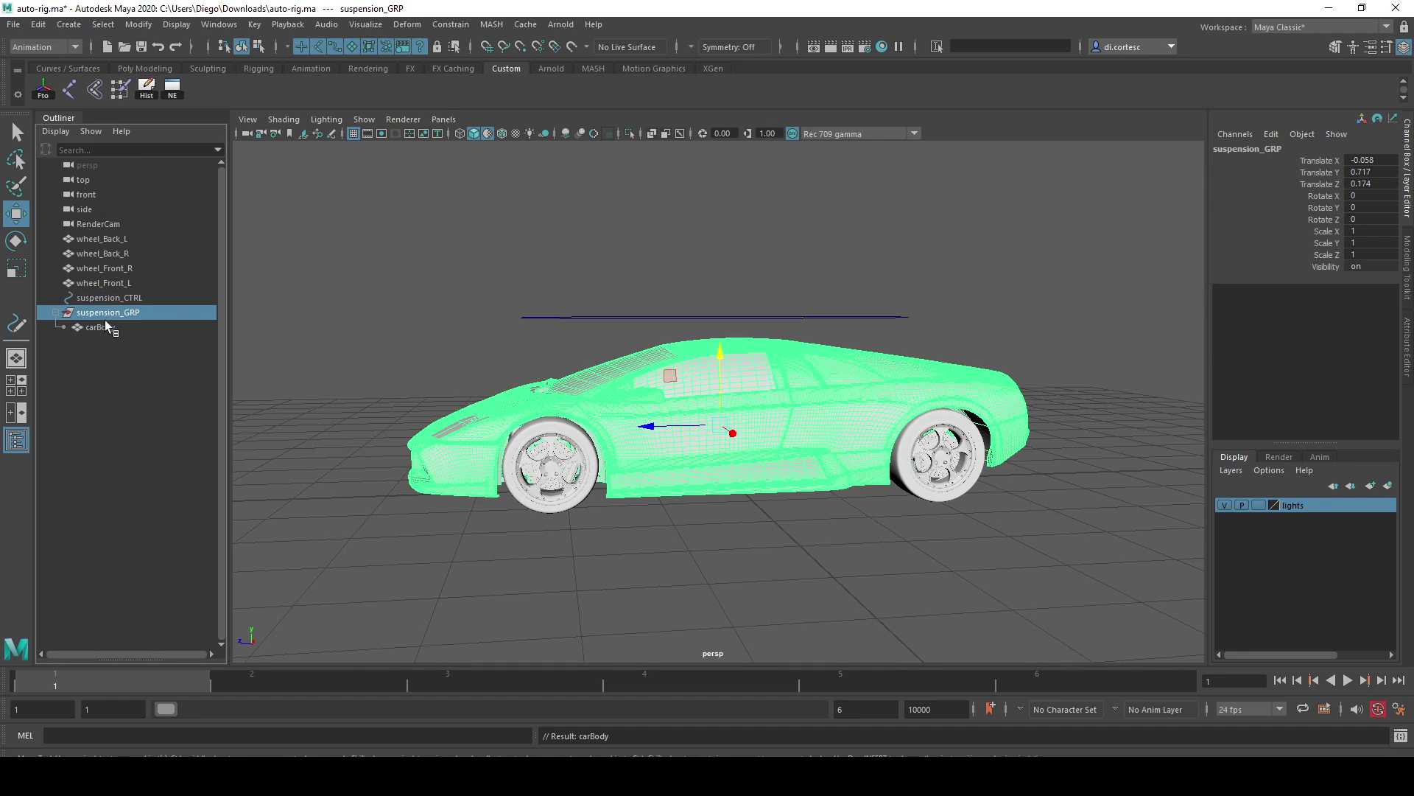
mouse_move(105, 312)
mouse_down()
mouse_move(98, 327)
mouse_move(287, 324)
mouse_up()
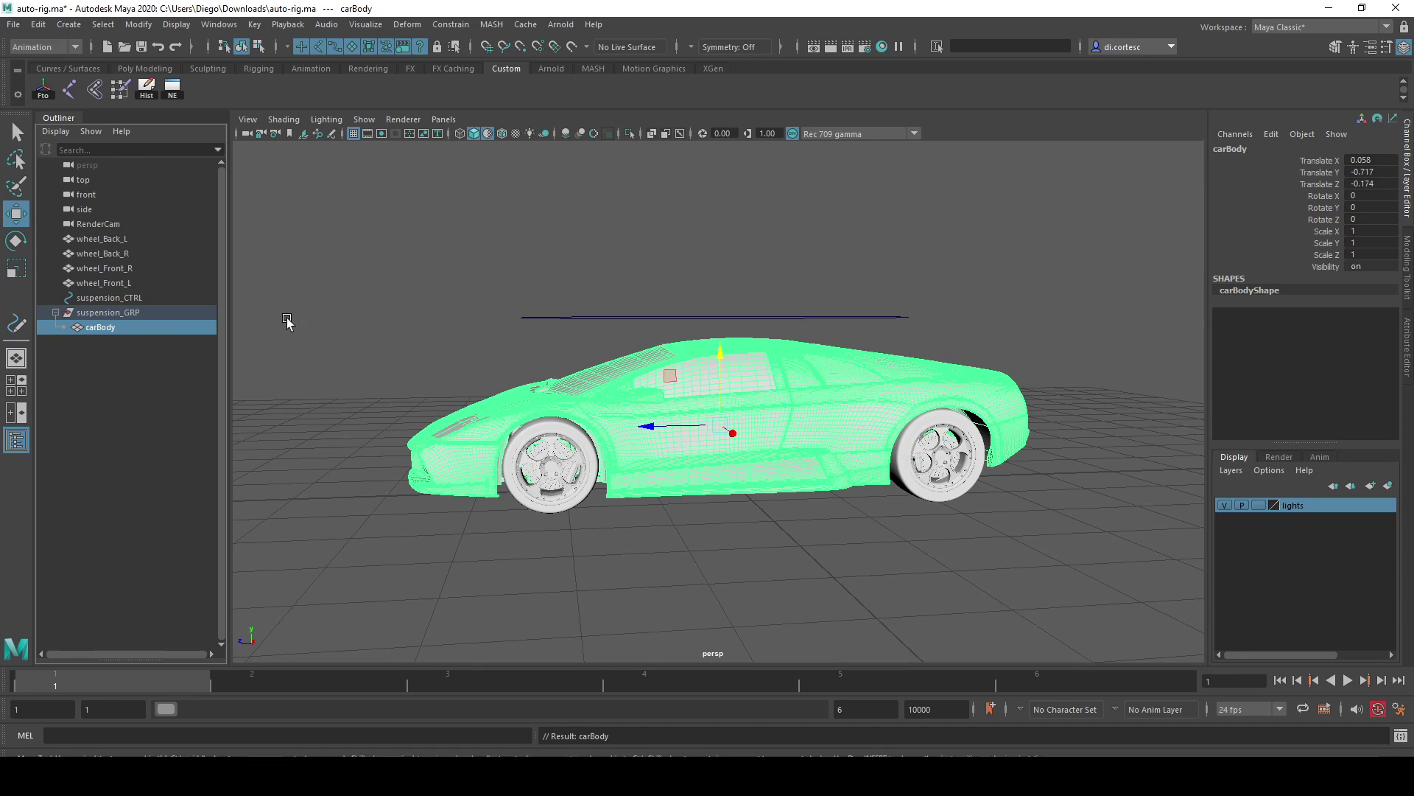
click(125, 312)
key(e)
drag(682, 370, 646, 368)
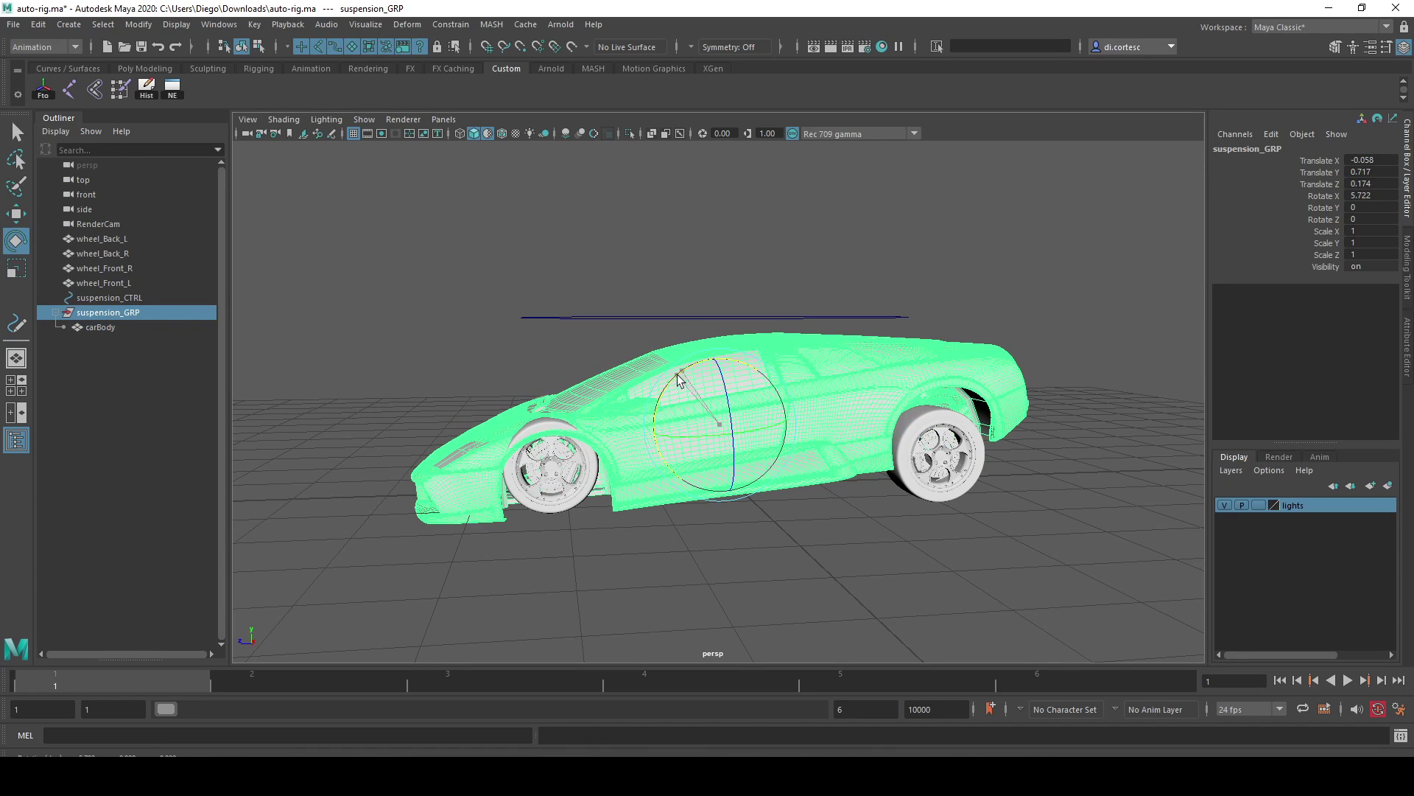
key(ctrl+z)
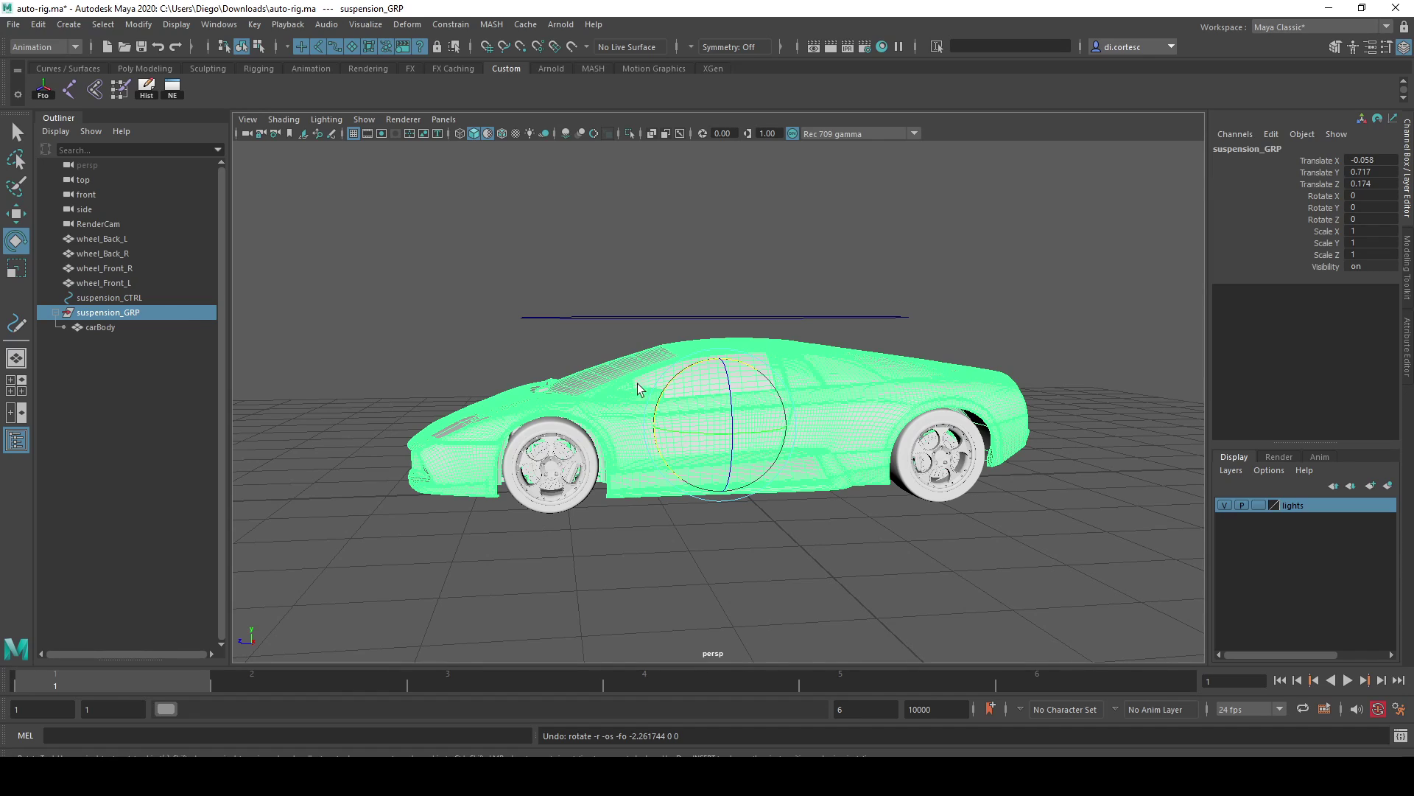
mouse_move(655, 389)
mouse_down()
mouse_move(732, 400)
mouse_move(583, 384)
mouse_up()
key(ctrl+z)
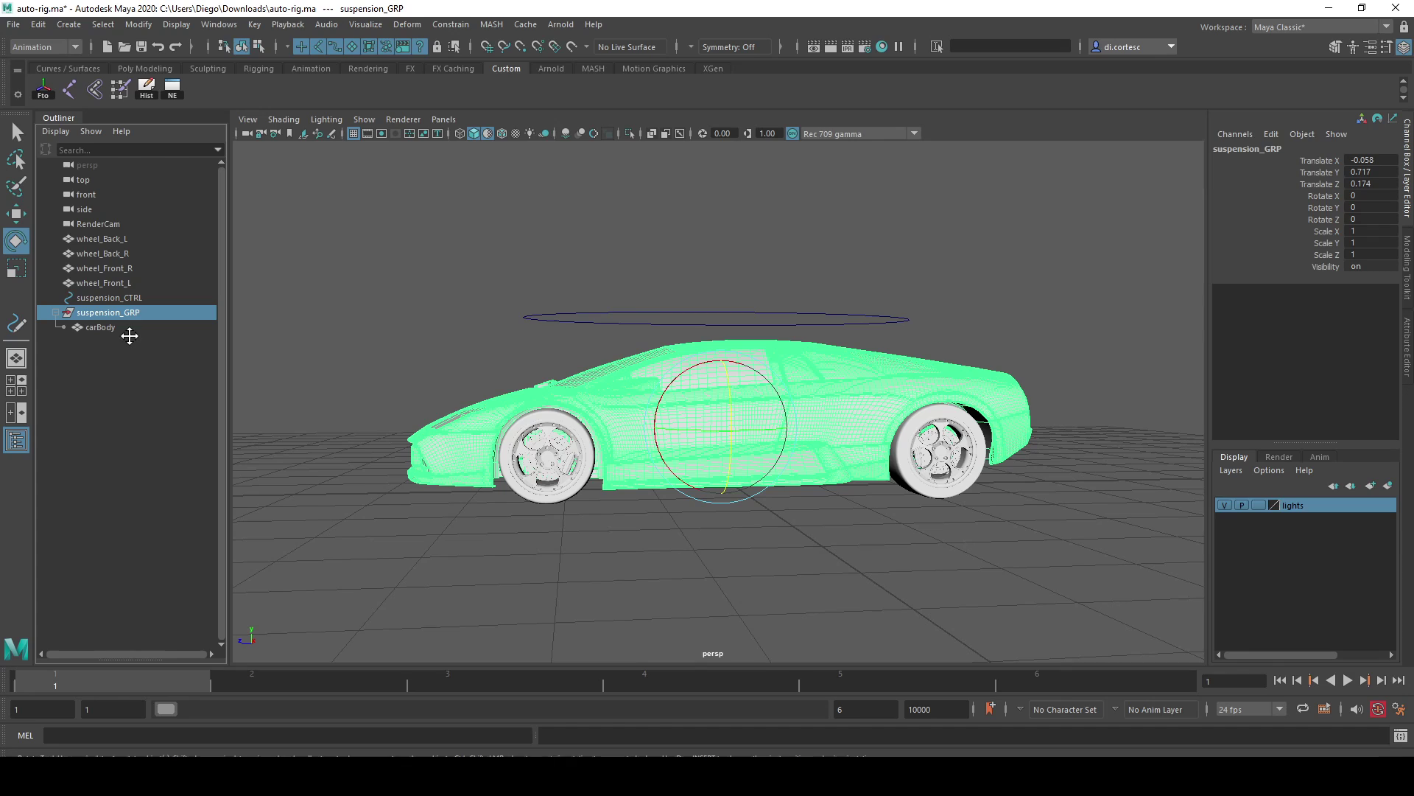
alt+drag(697, 413, 729, 445)
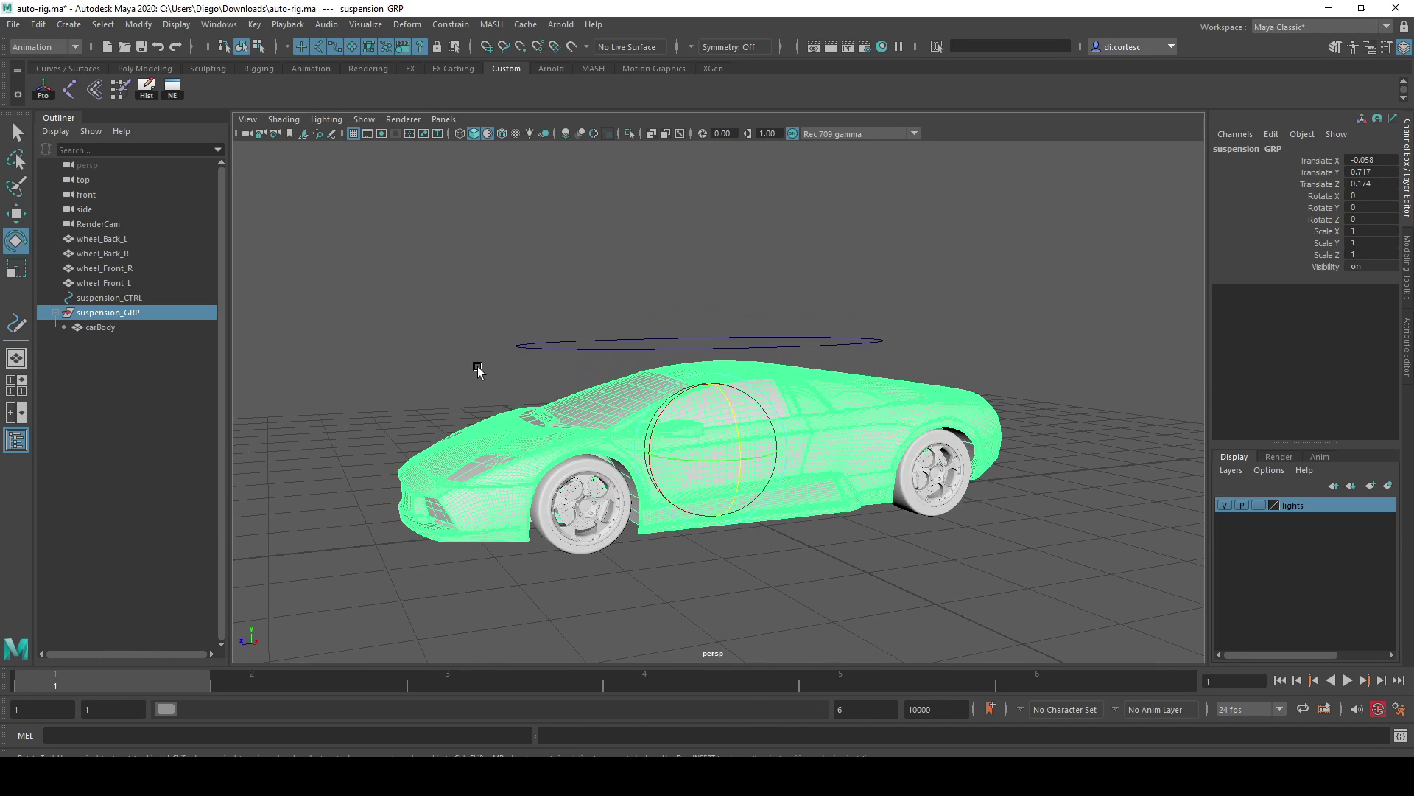
click(55, 312)
alt+drag(452, 384, 238, 354)
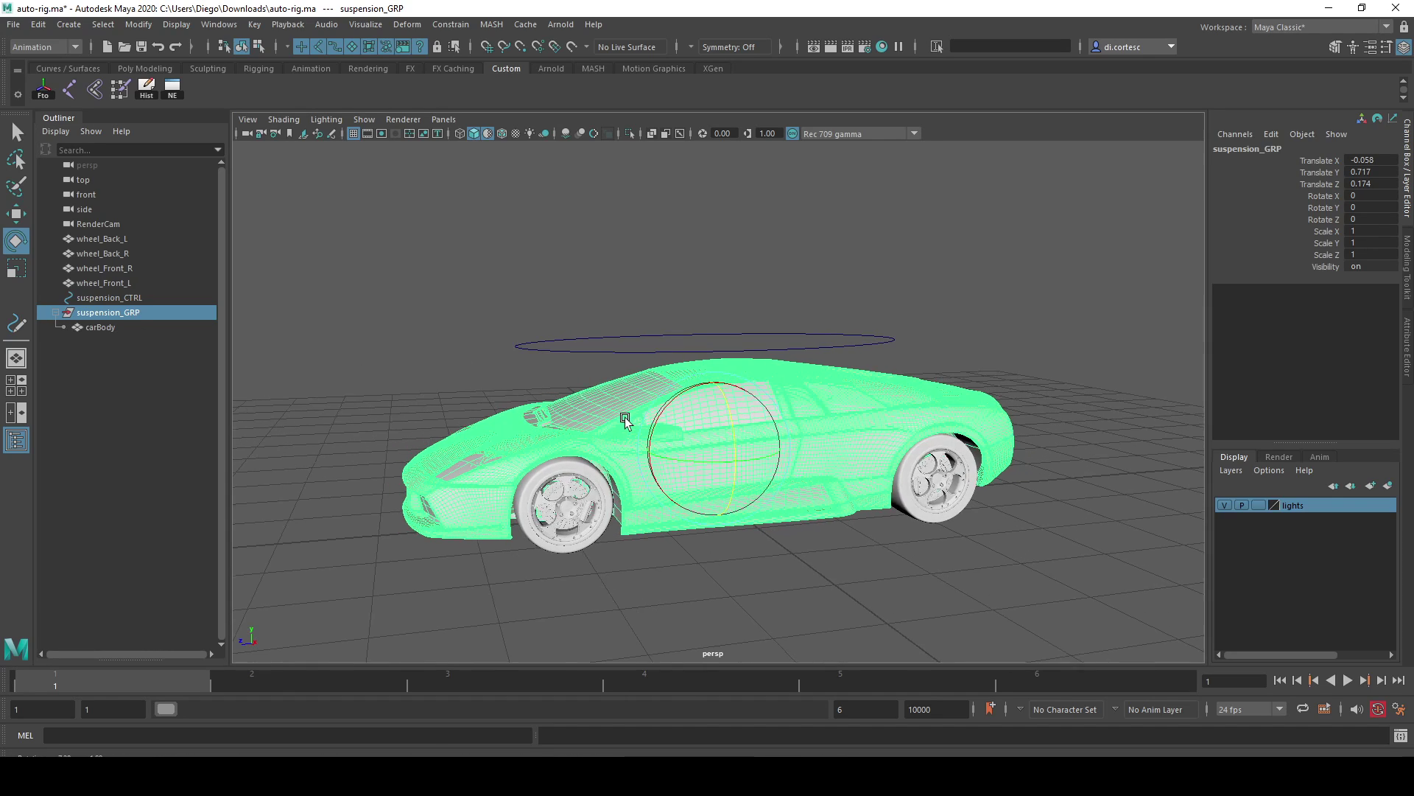
click(117, 301)
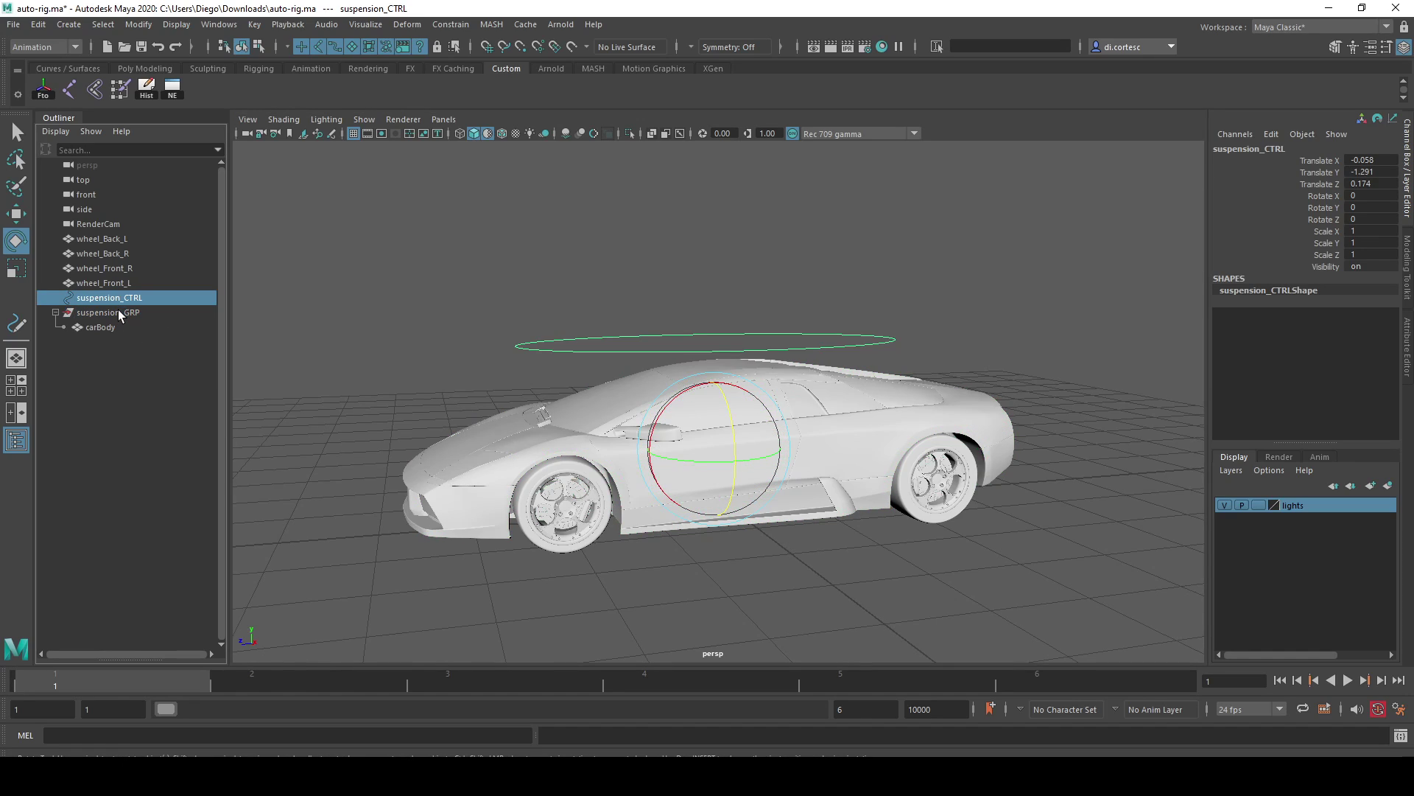
click(117, 311)
alt+drag(617, 343, 625, 353)
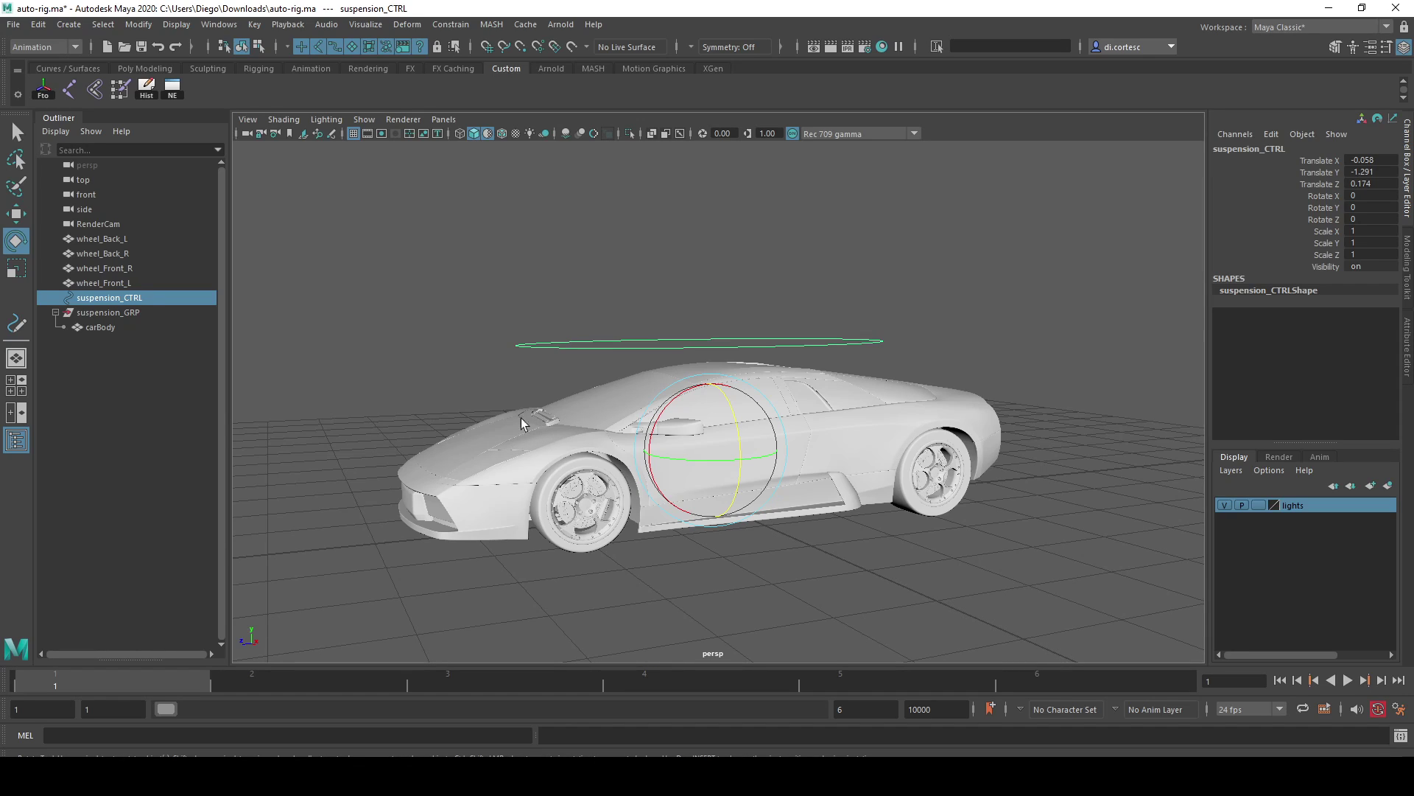
click(137, 315)
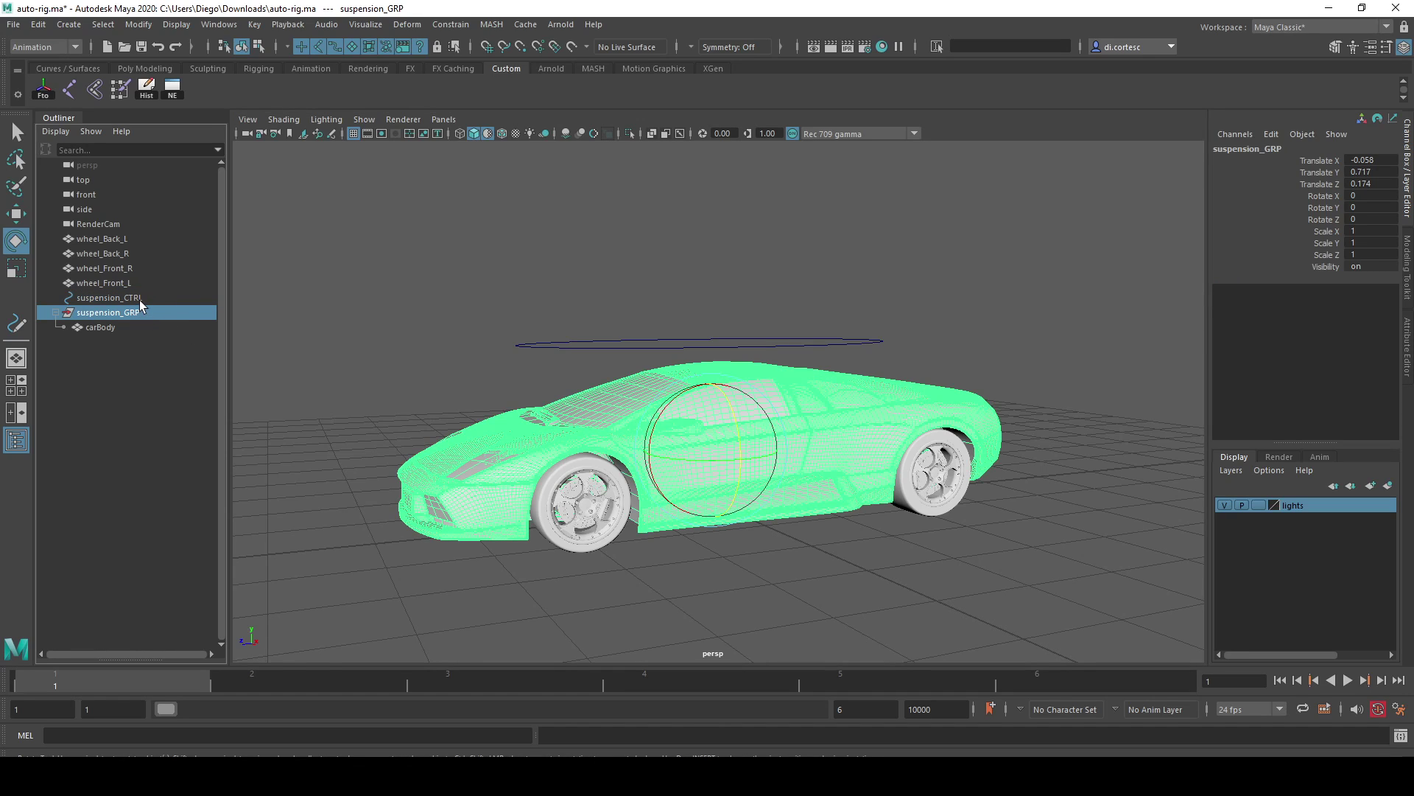
click(139, 299)
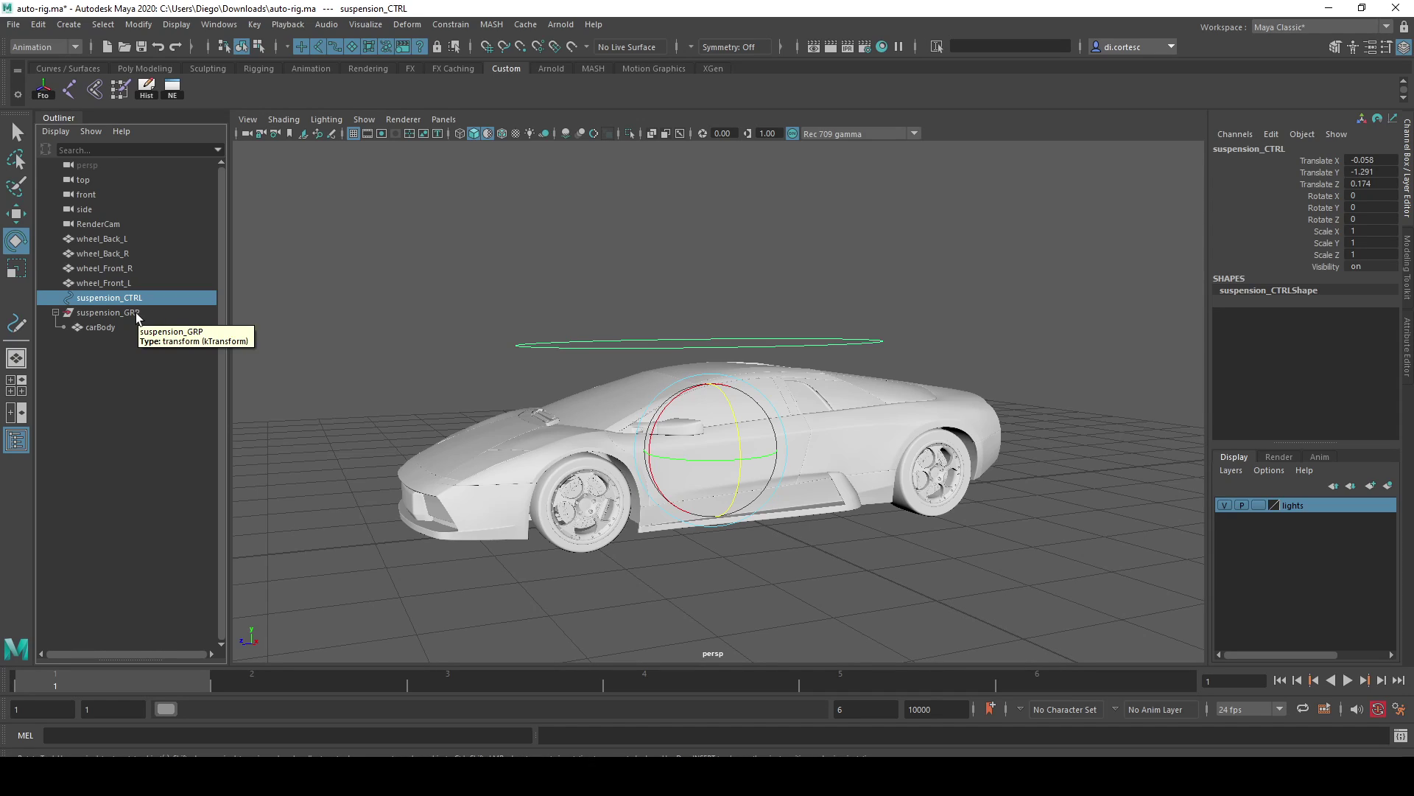
ctrl+click(136, 312)
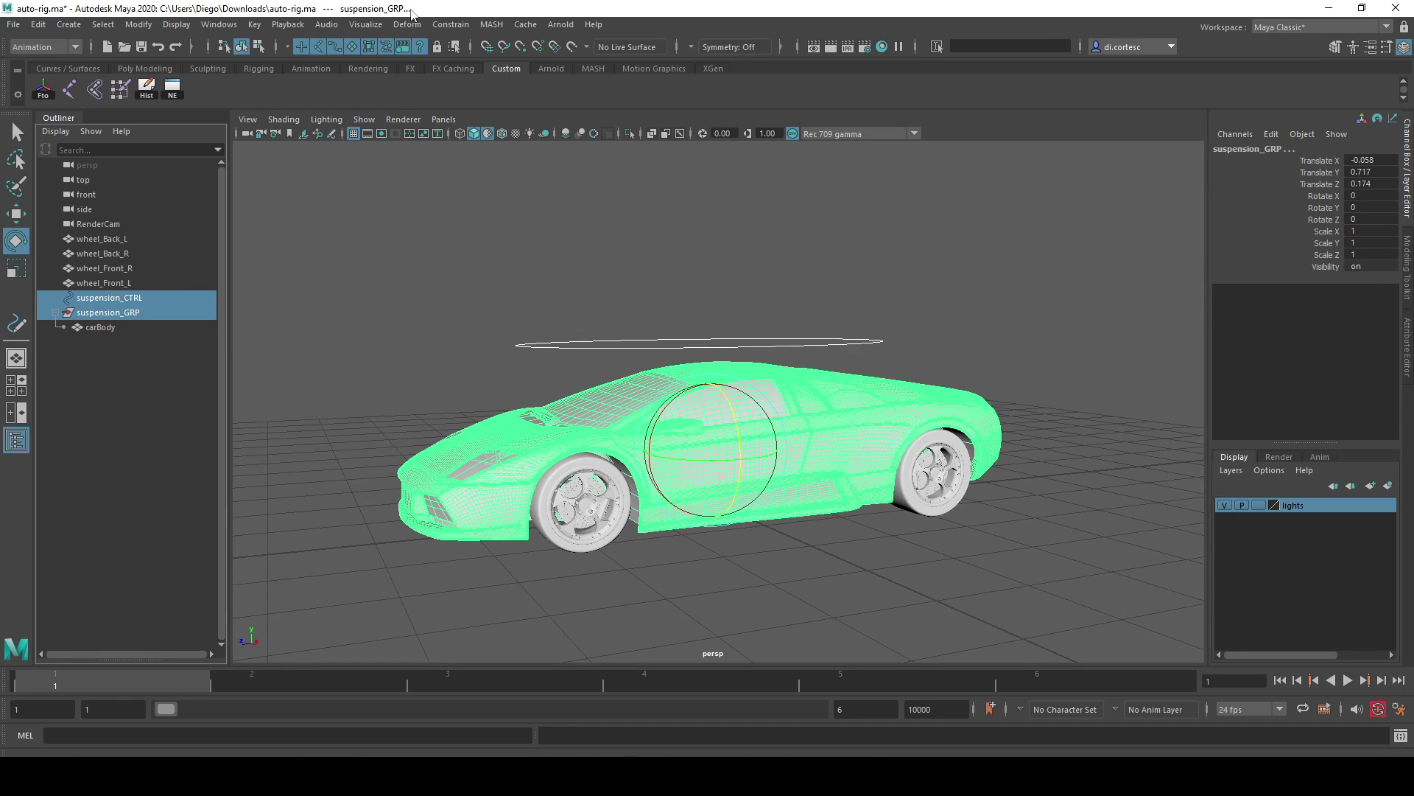
click(144, 296)
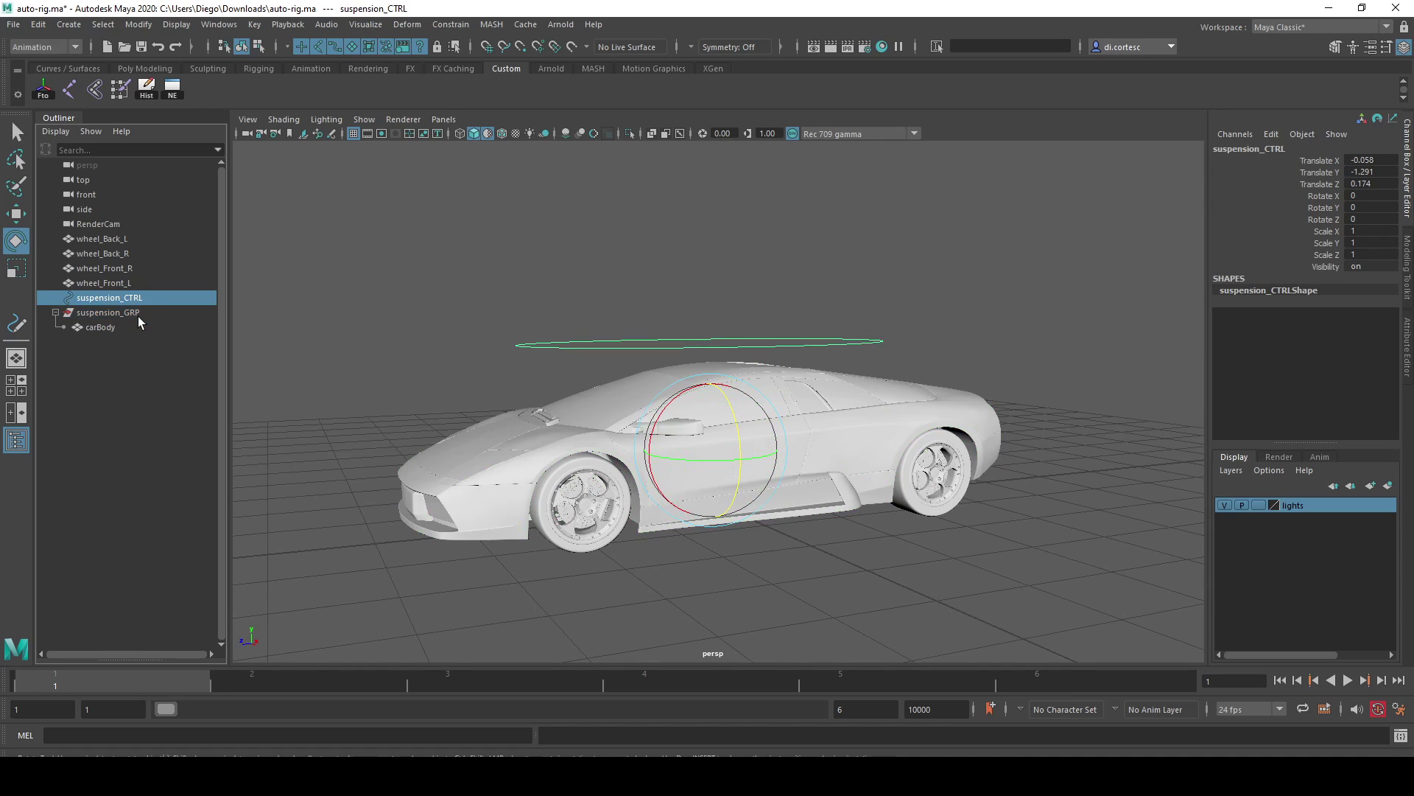
click(611, 333)
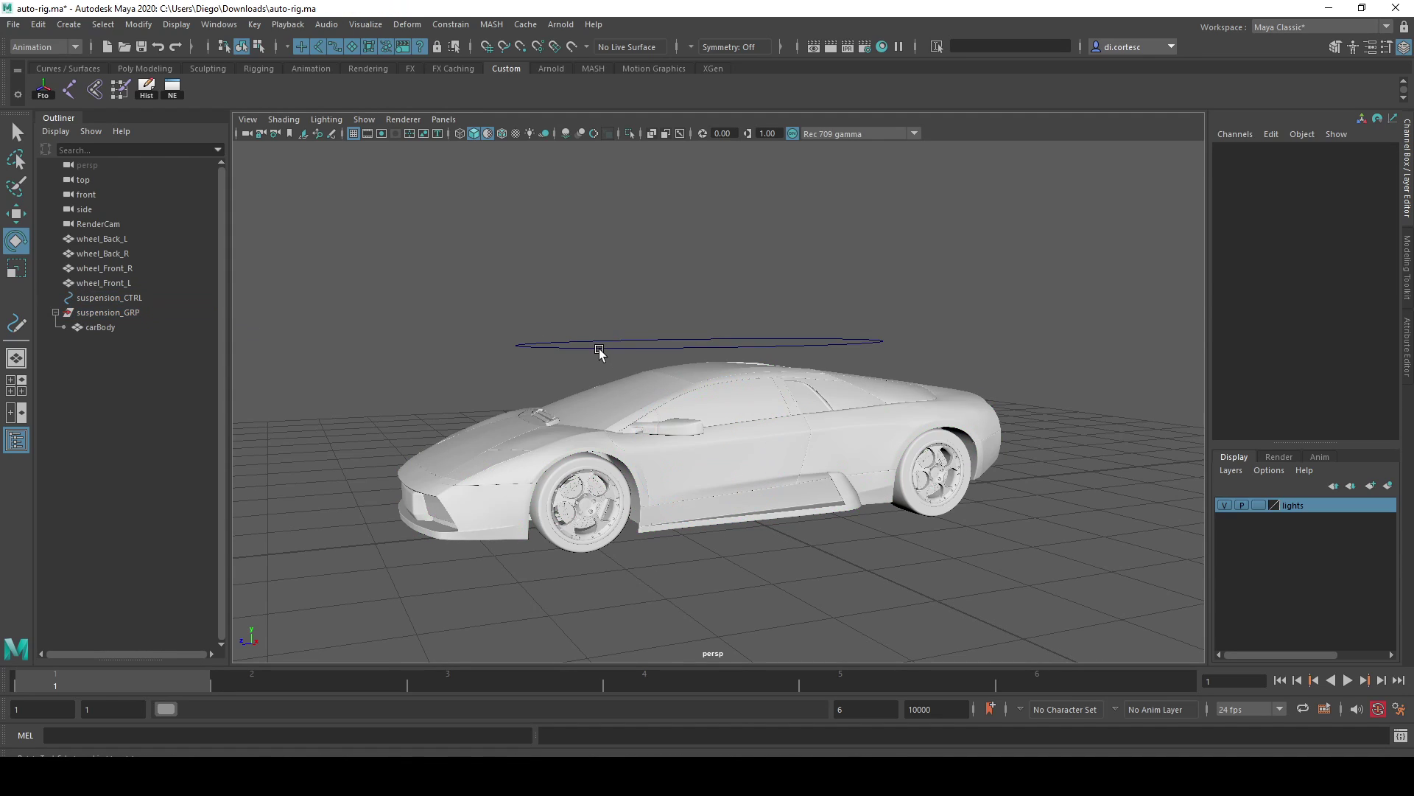
click(599, 351)
alt+drag(604, 348, 654, 354)
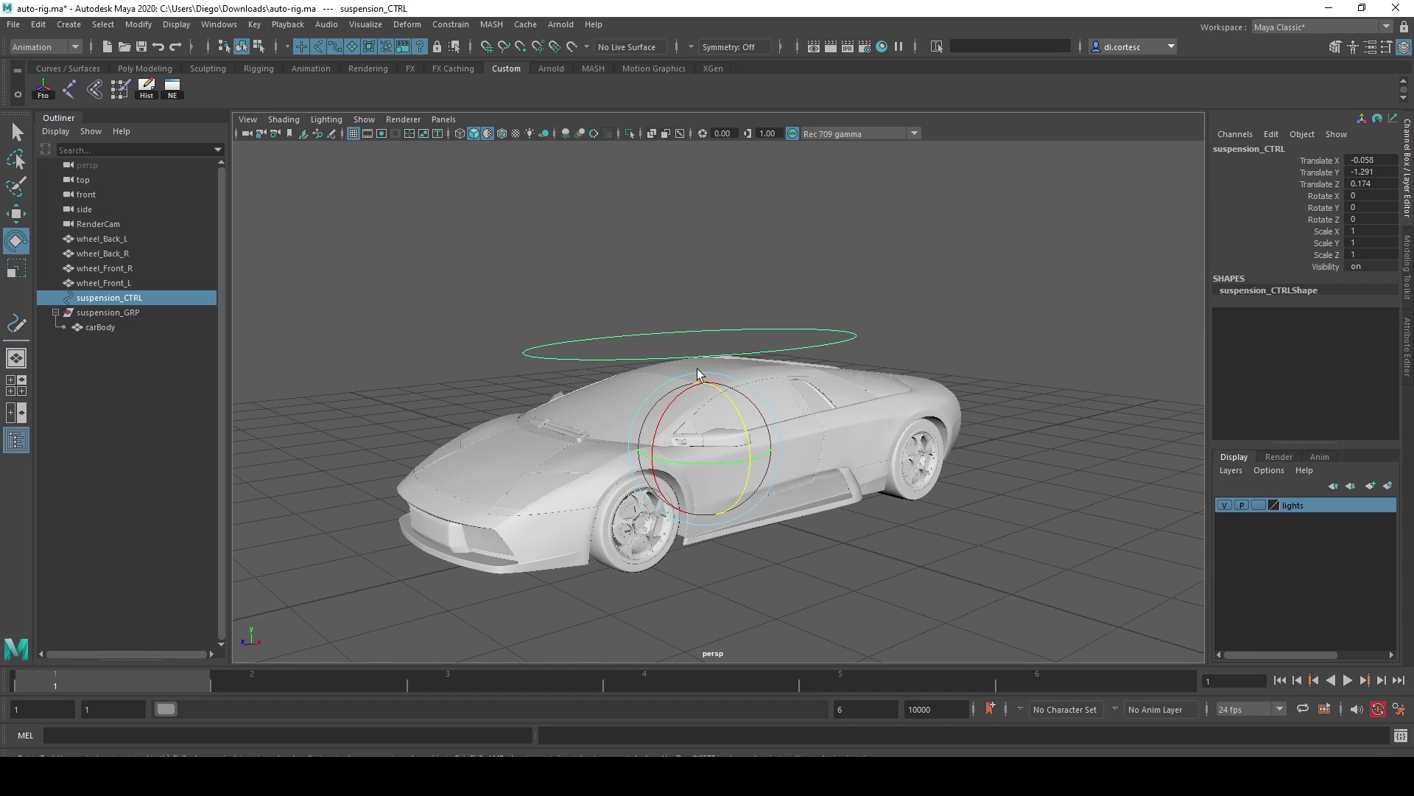
alt+drag(698, 374, 811, 369)
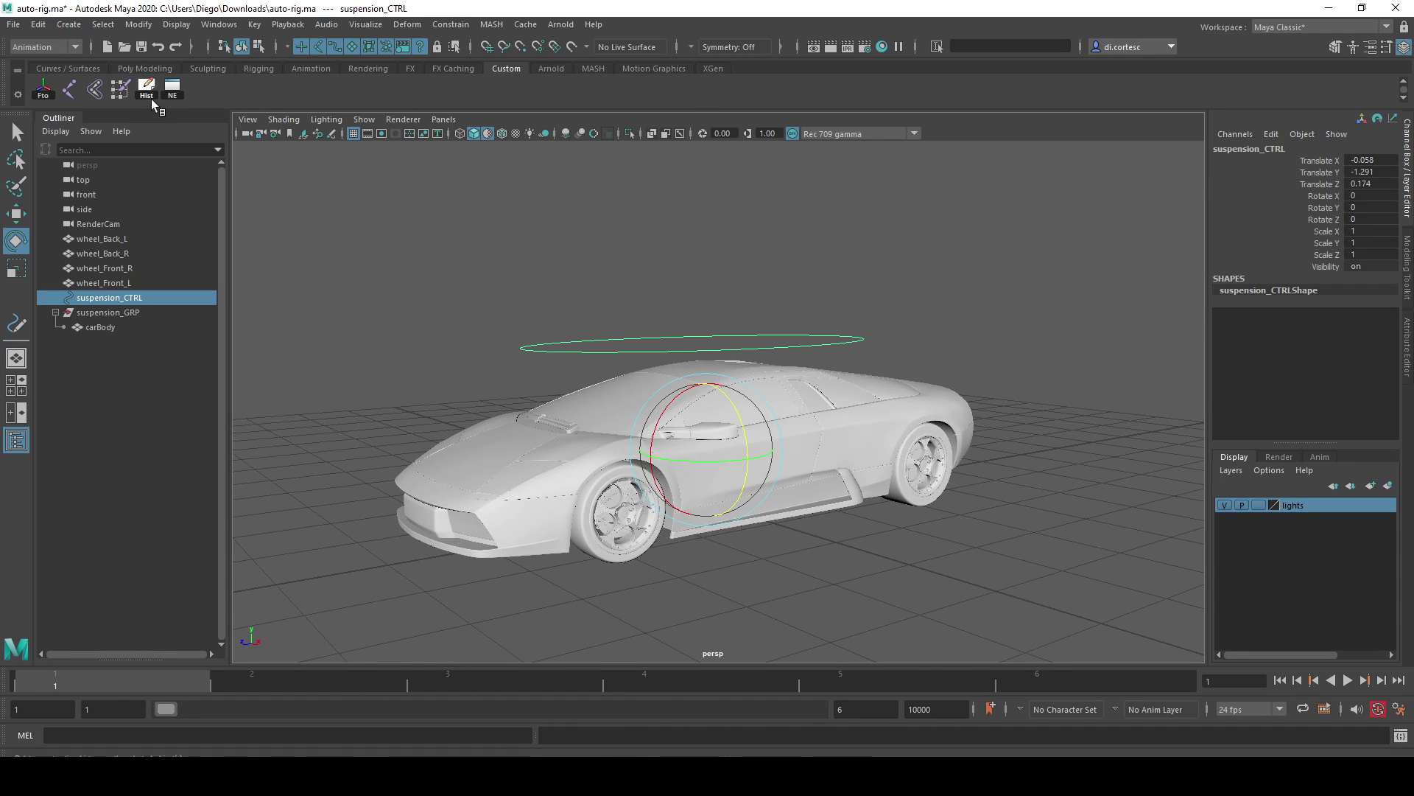
Freeze the transforms of suspension_CTRL and then suspension_GRP
click(44, 92)
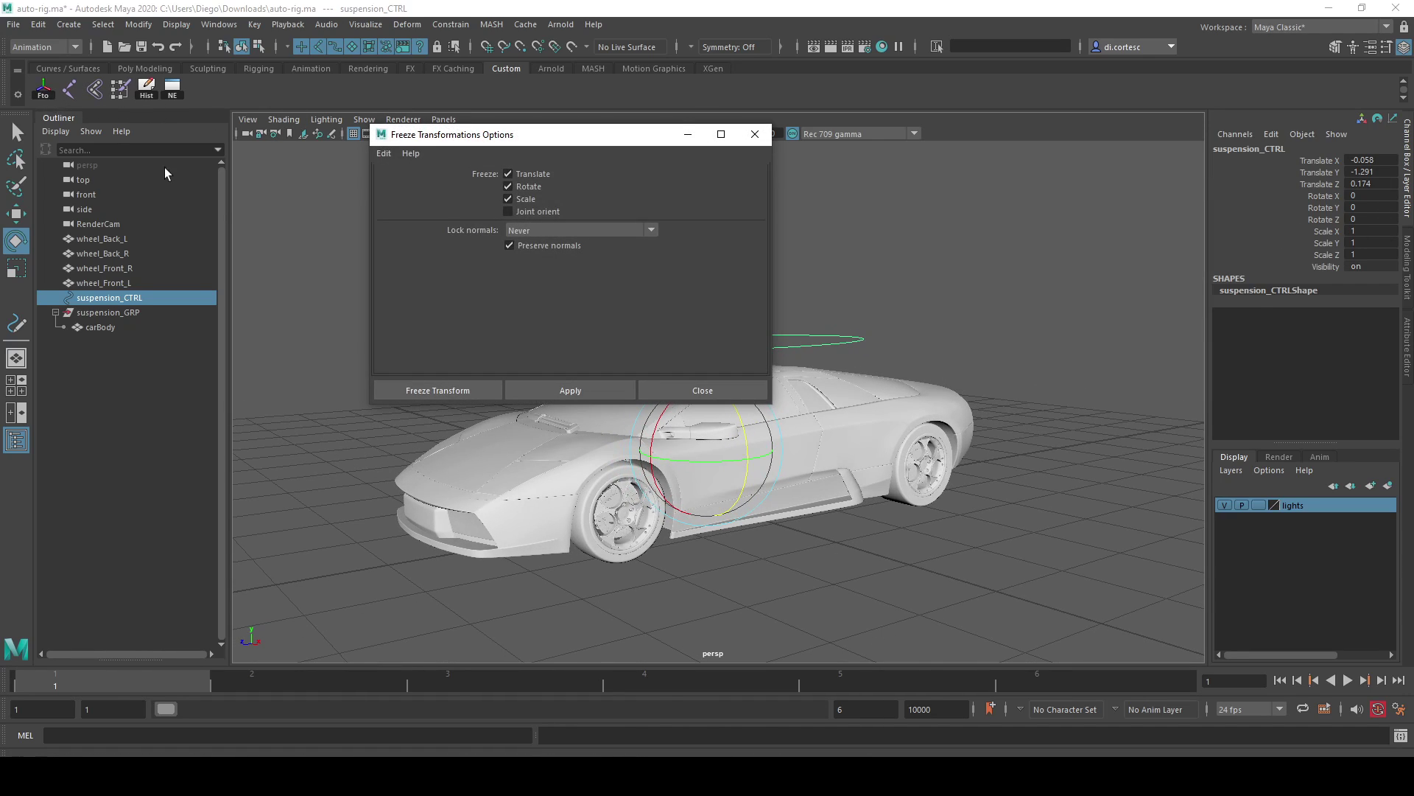
click(460, 391)
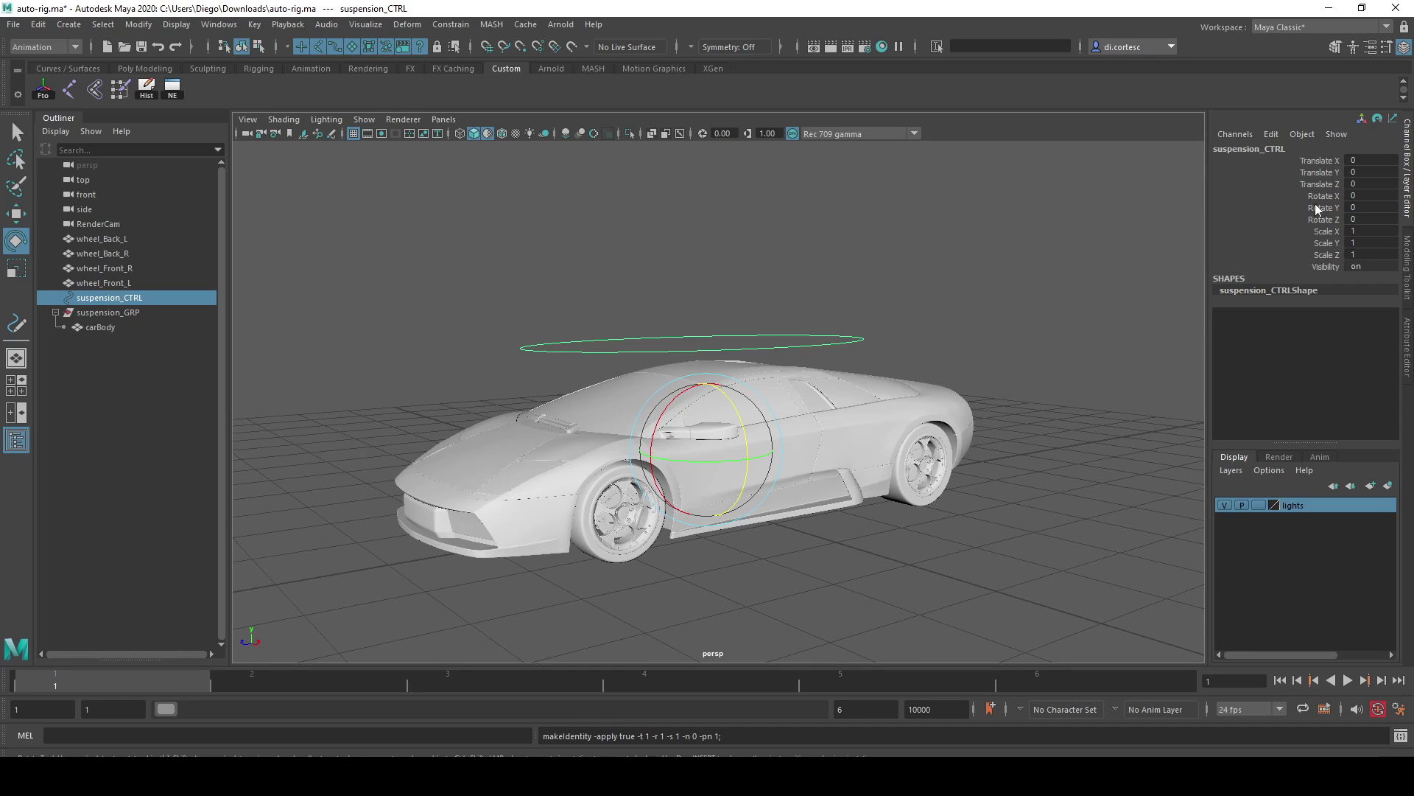
click(129, 311)
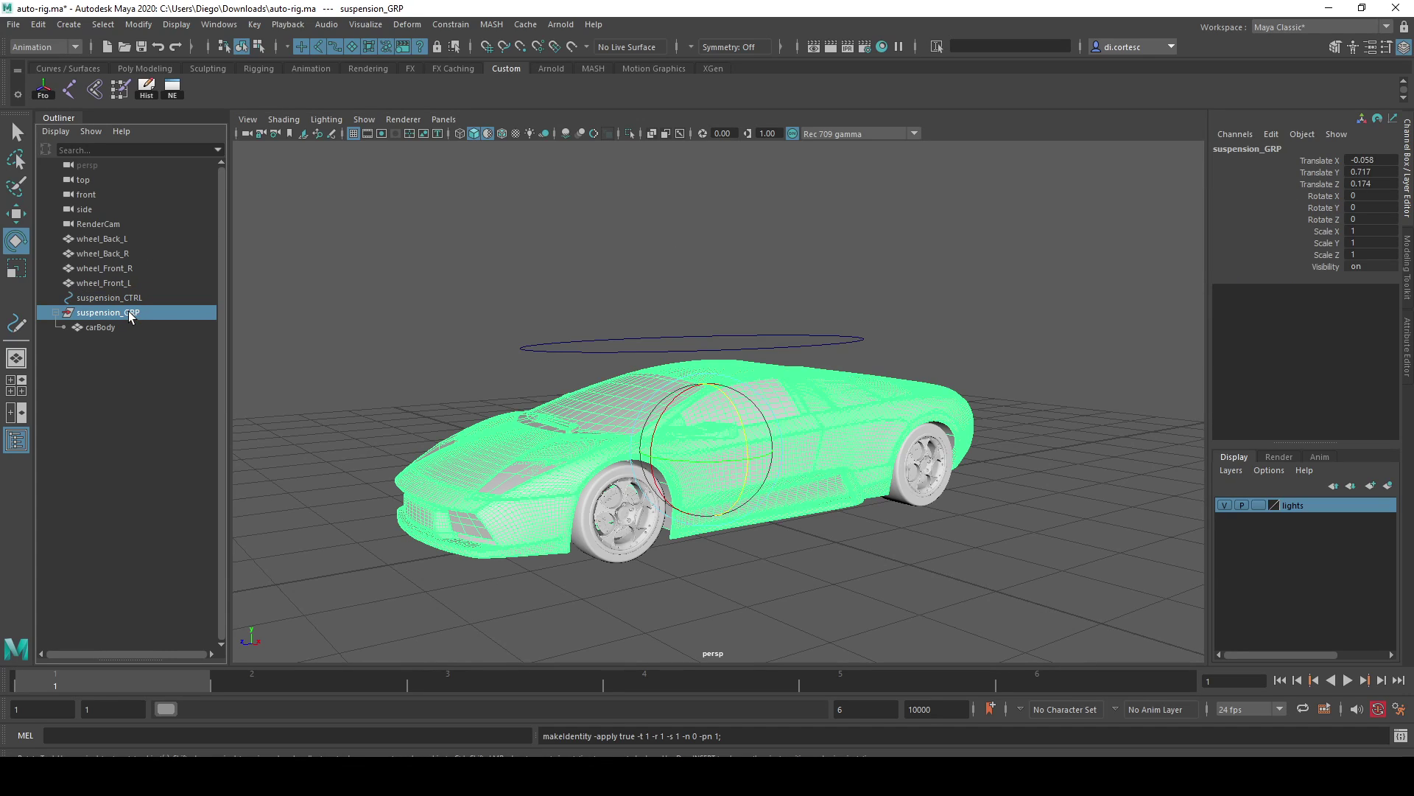
click(43, 88)
click(436, 391)
Check carBody's values, then select suspension_CTRL followed by suspension_GRP
click(92, 328)
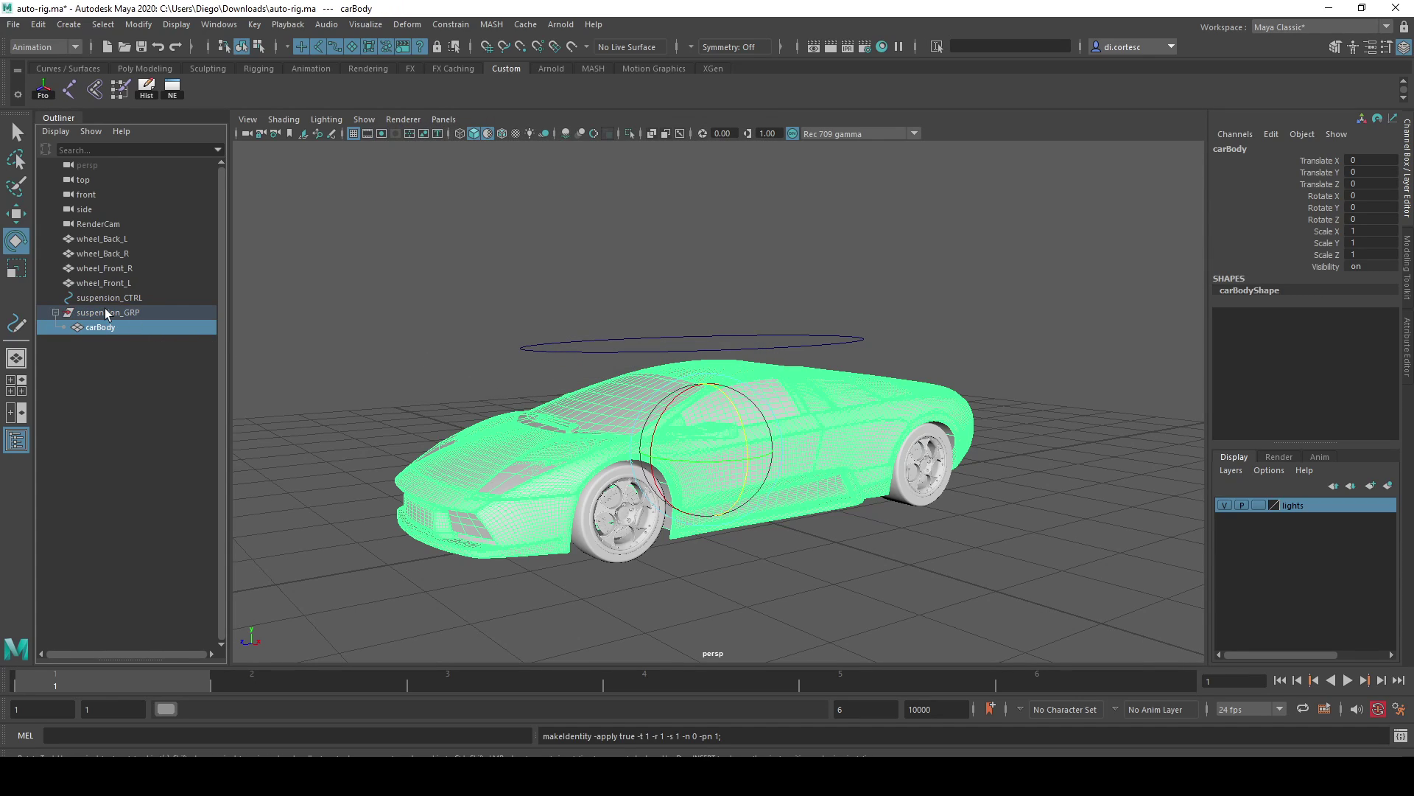
click(106, 311)
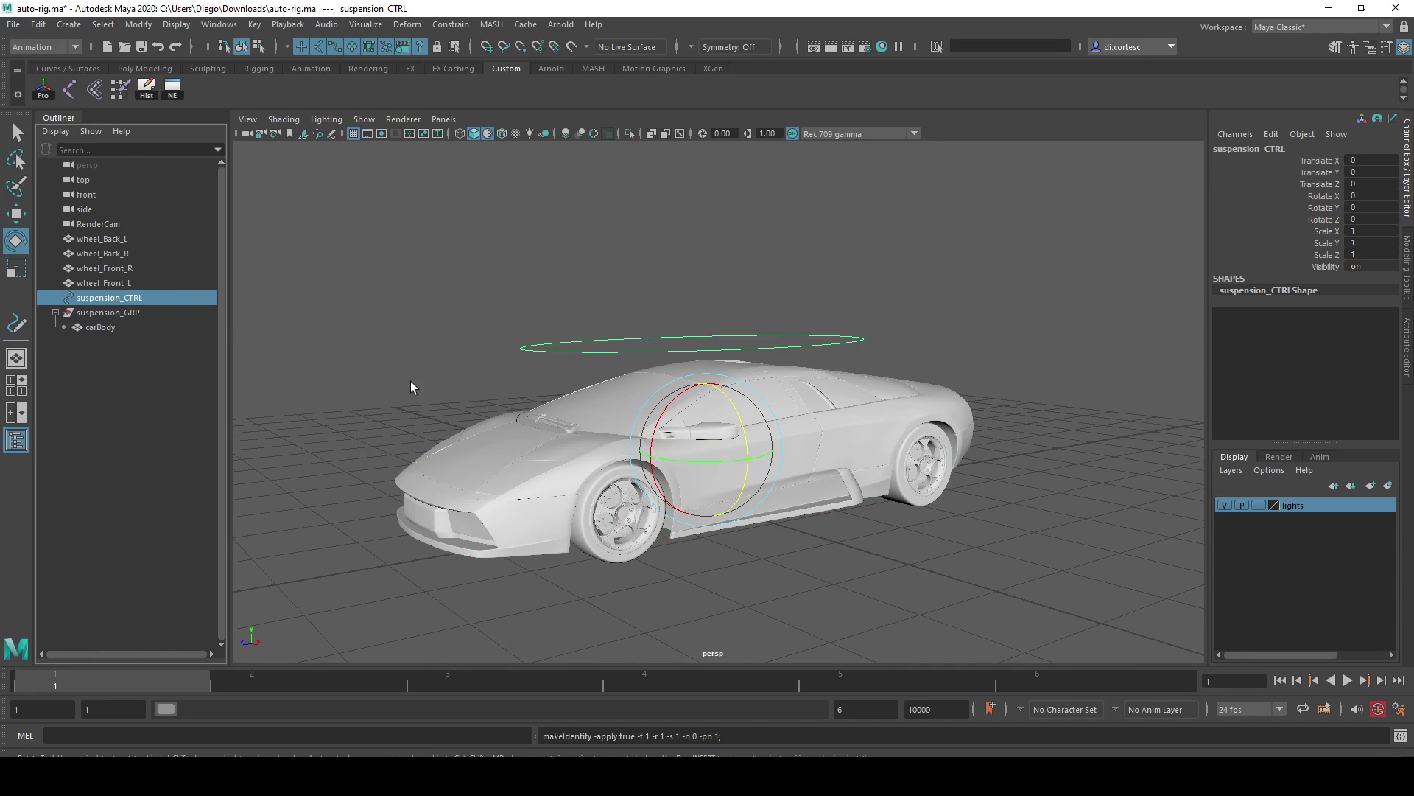
click(112, 312)
ctrl+click(114, 298)
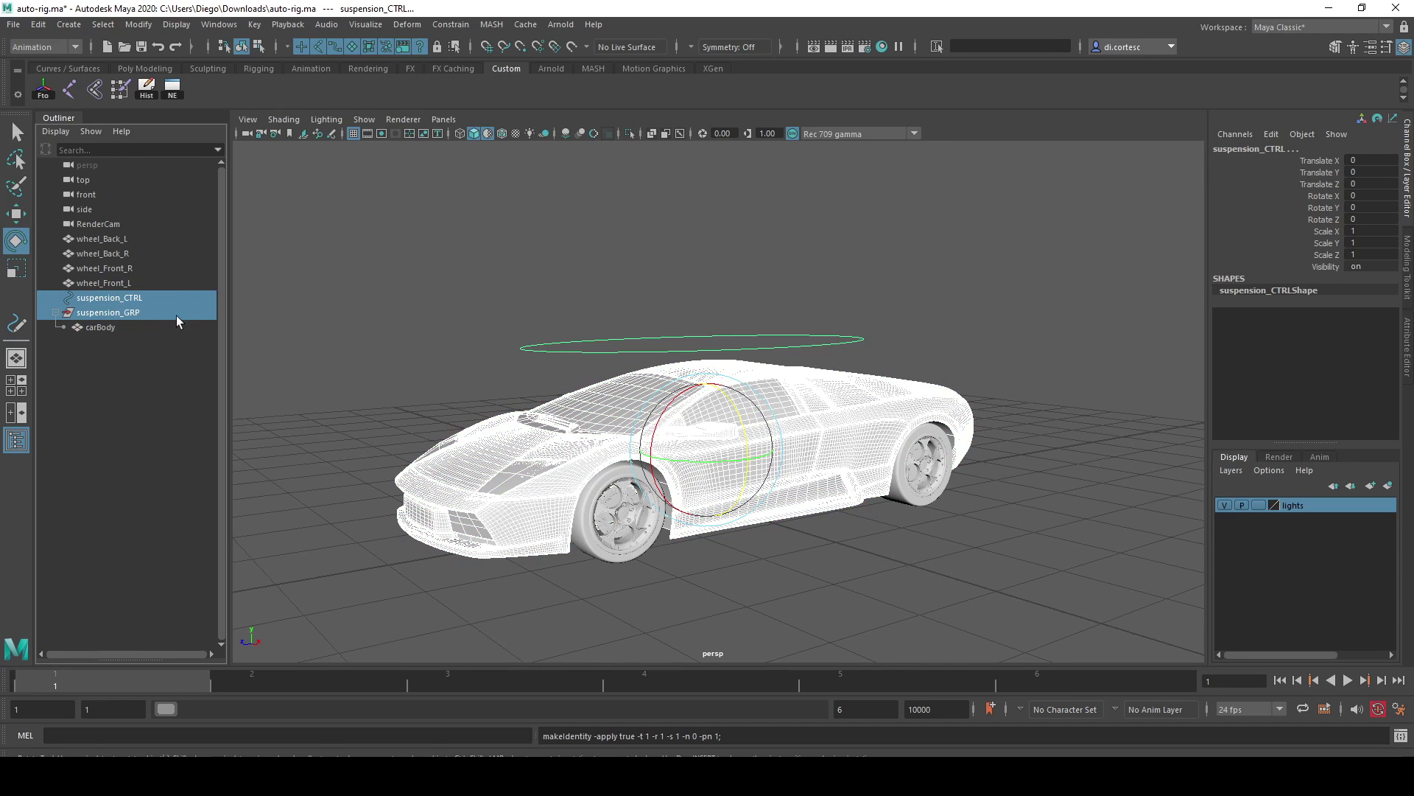
click(587, 340)
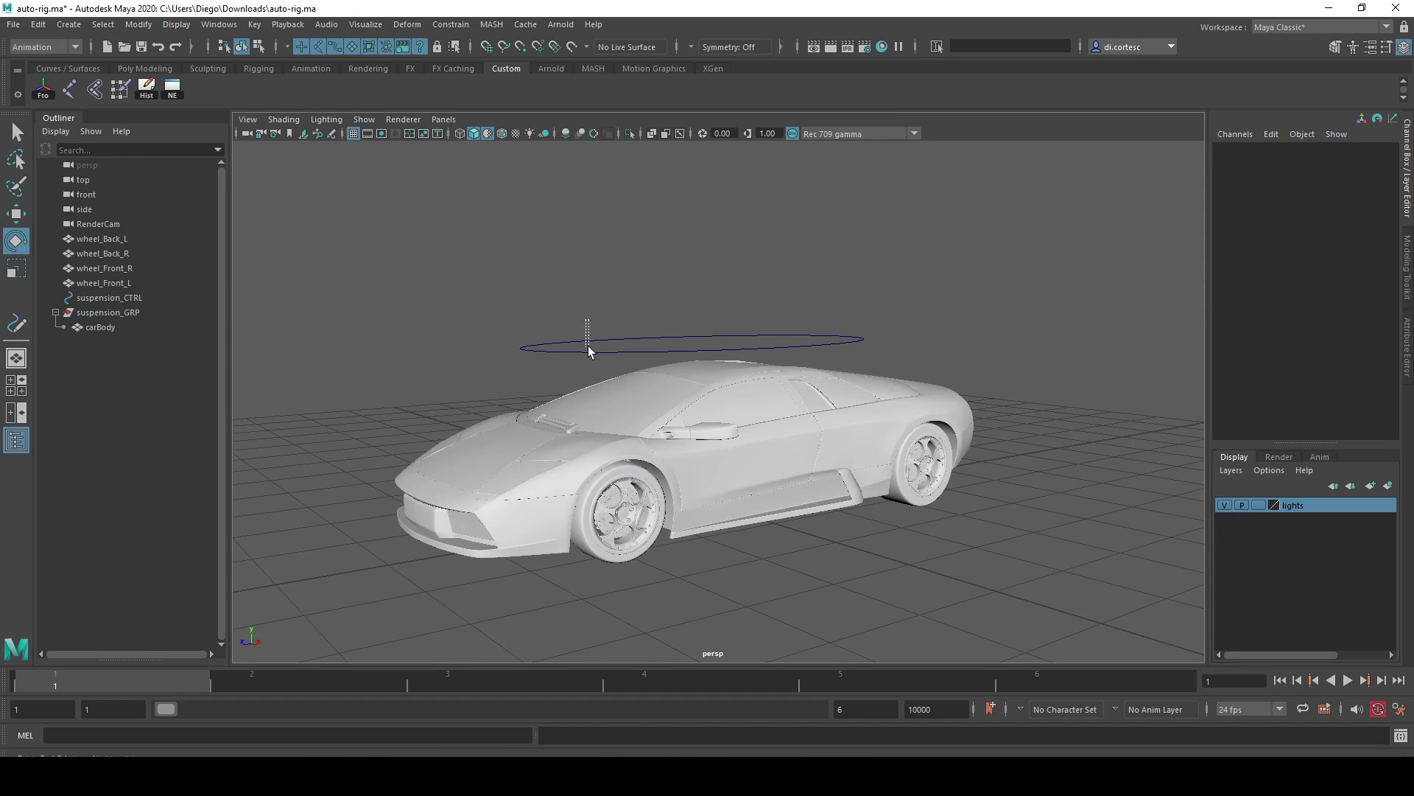
alt+drag(567, 398, 568, 404)
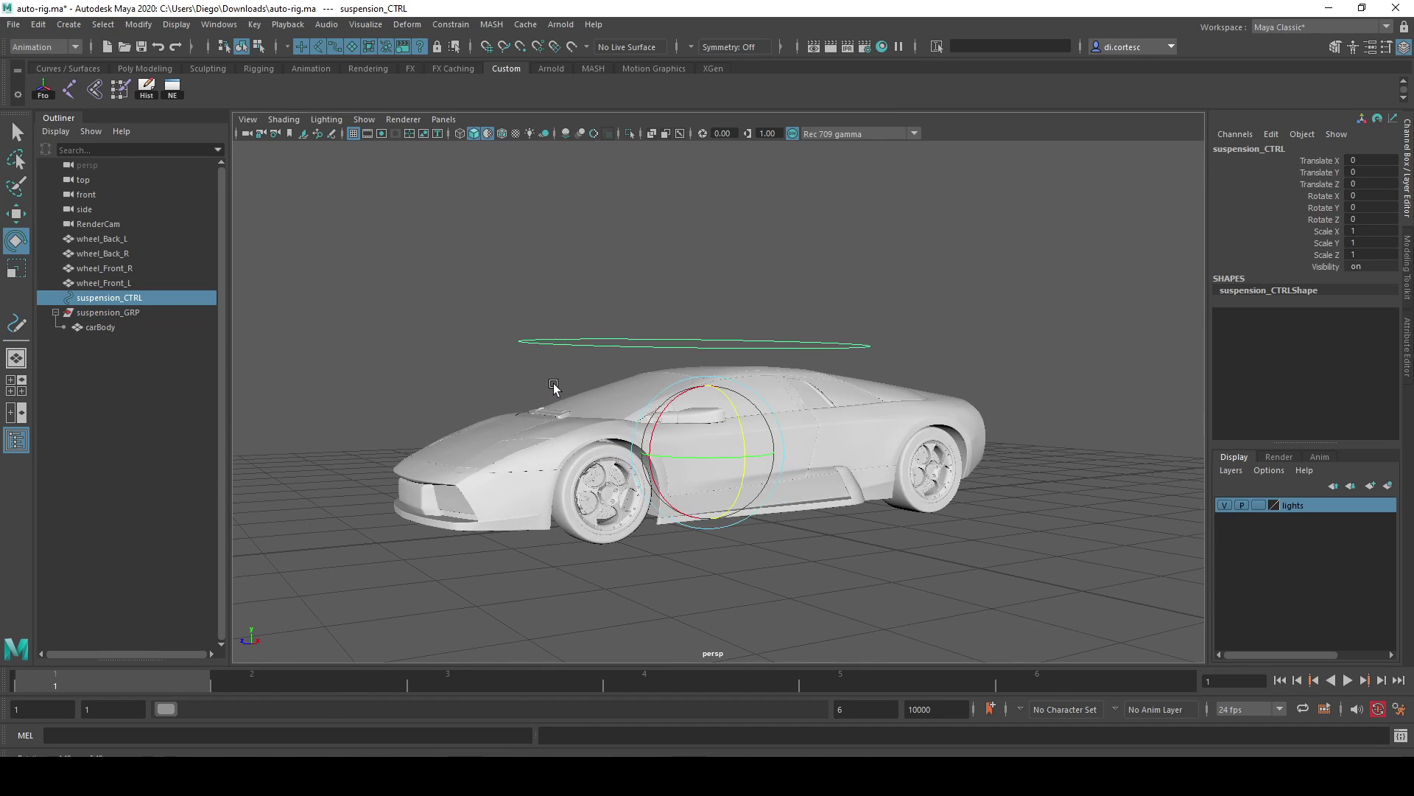
scroll(570, 420, up, 3)
shift+click(569, 418)
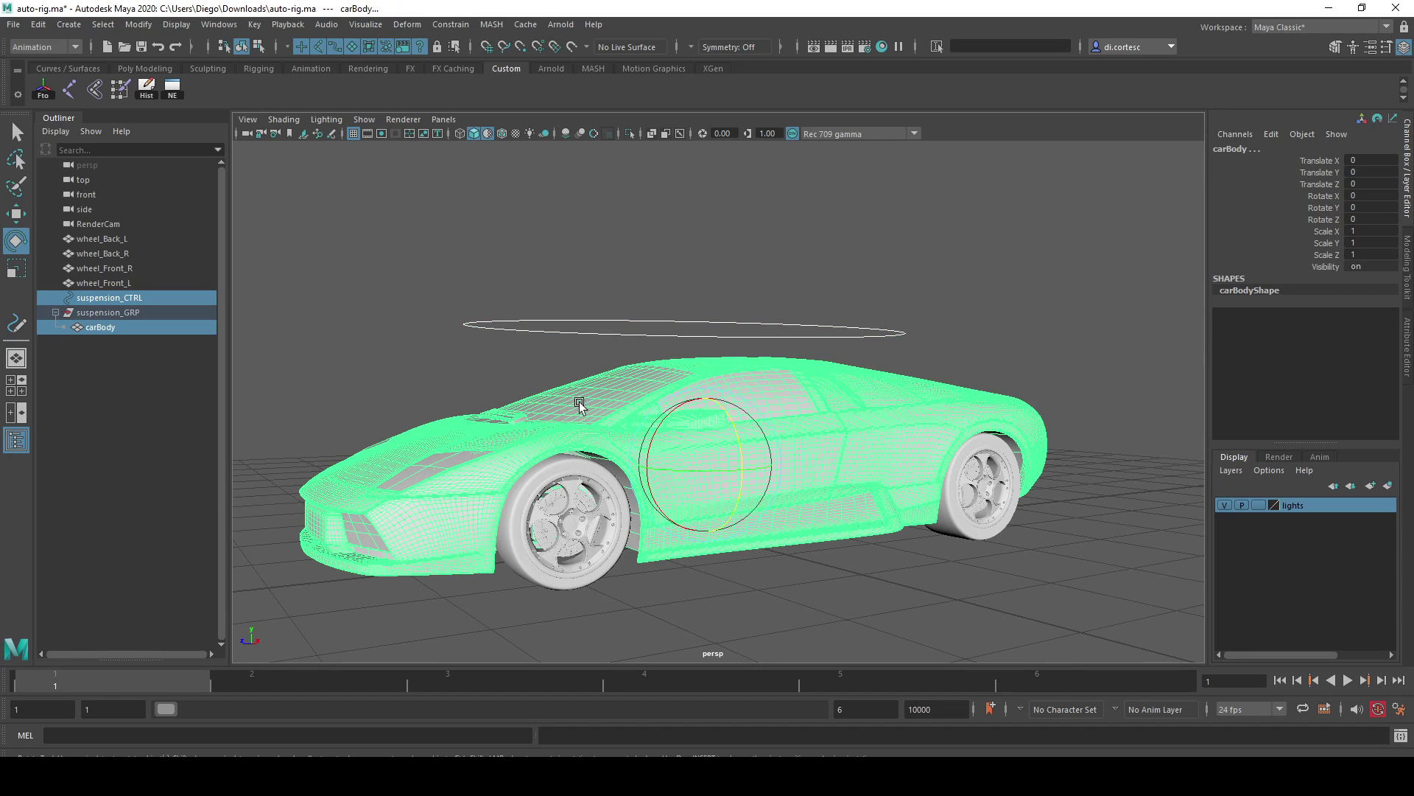
click(128, 298)
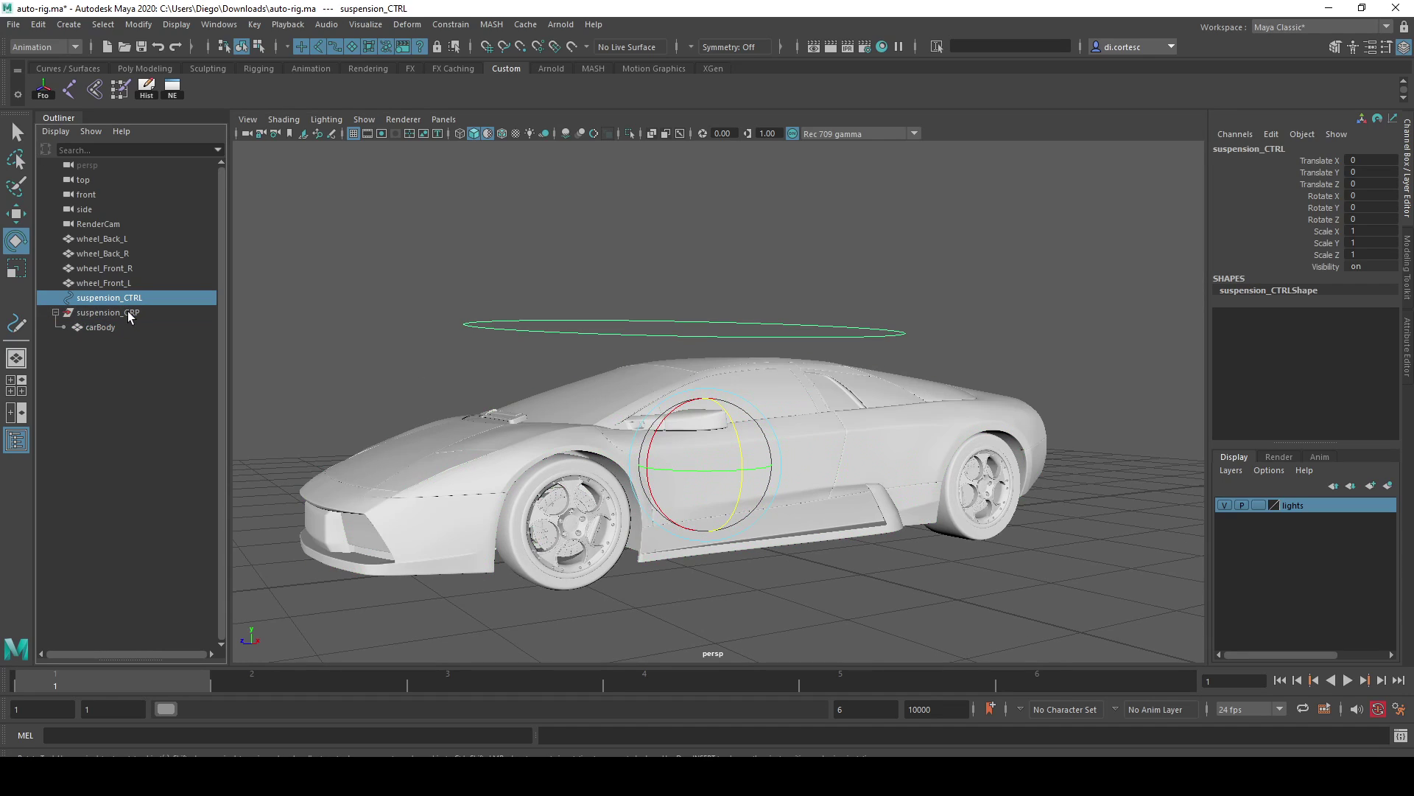
ctrl+click(126, 311)
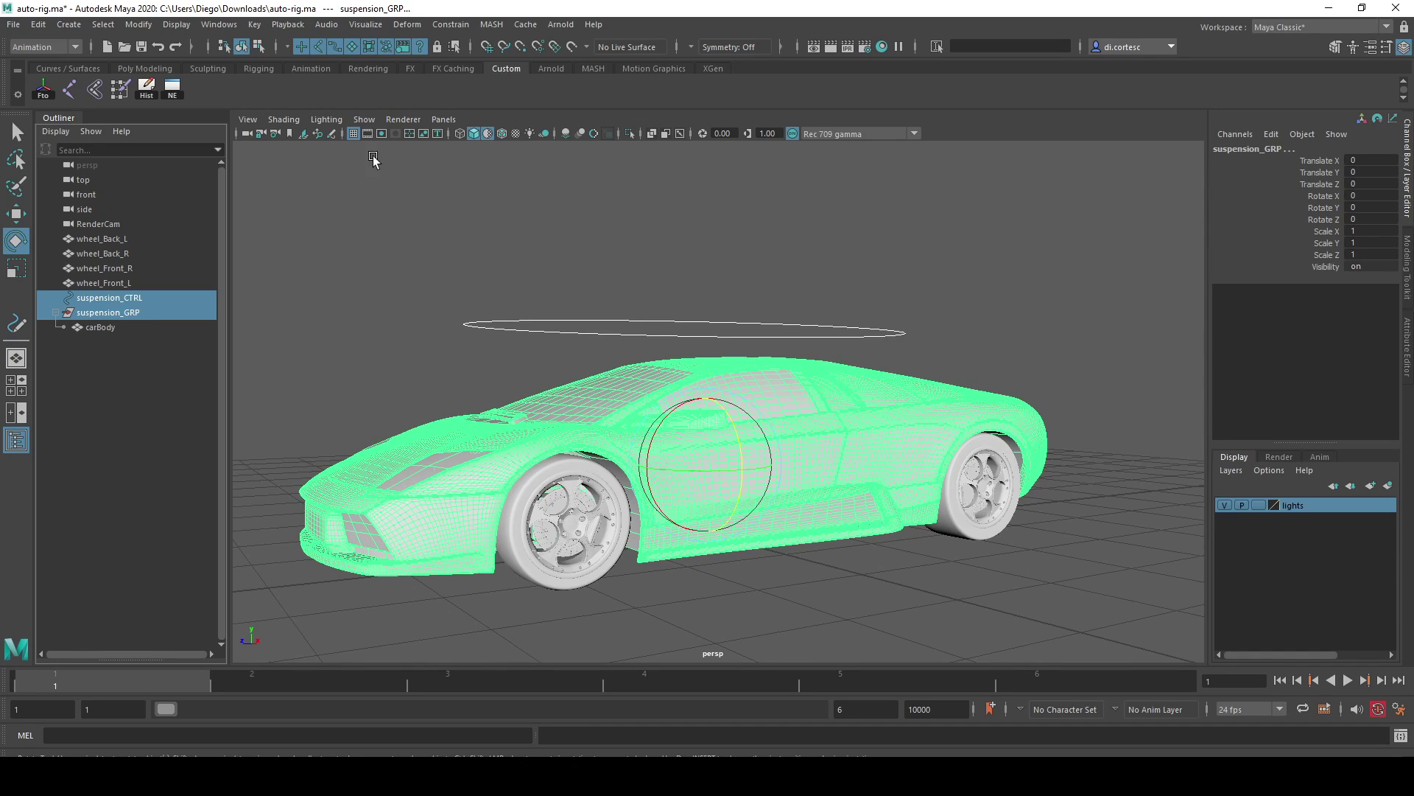
click(449, 24)
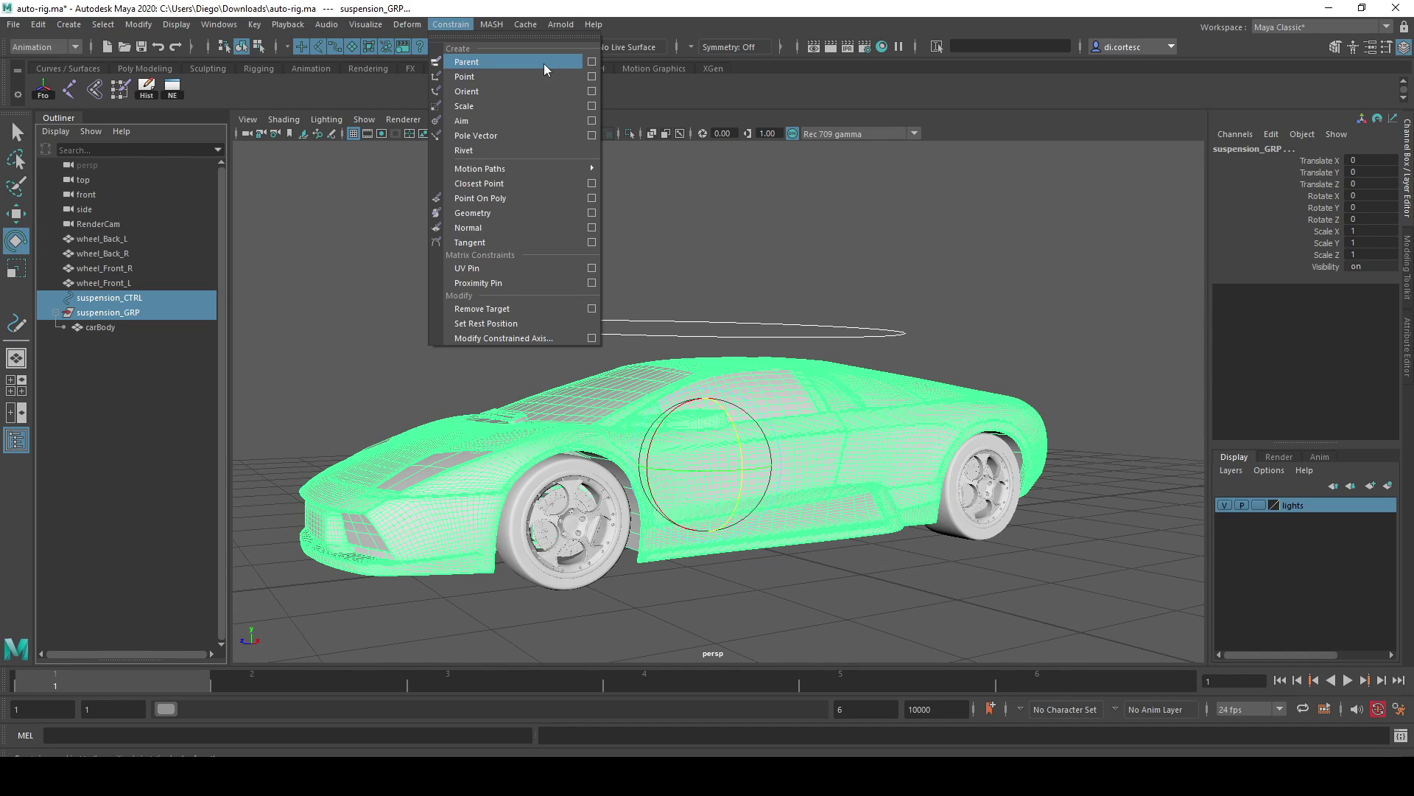
Parent-constrain suspension_GRP to suspension_CTRL via the Parent Constraint options' Add
click(592, 62)
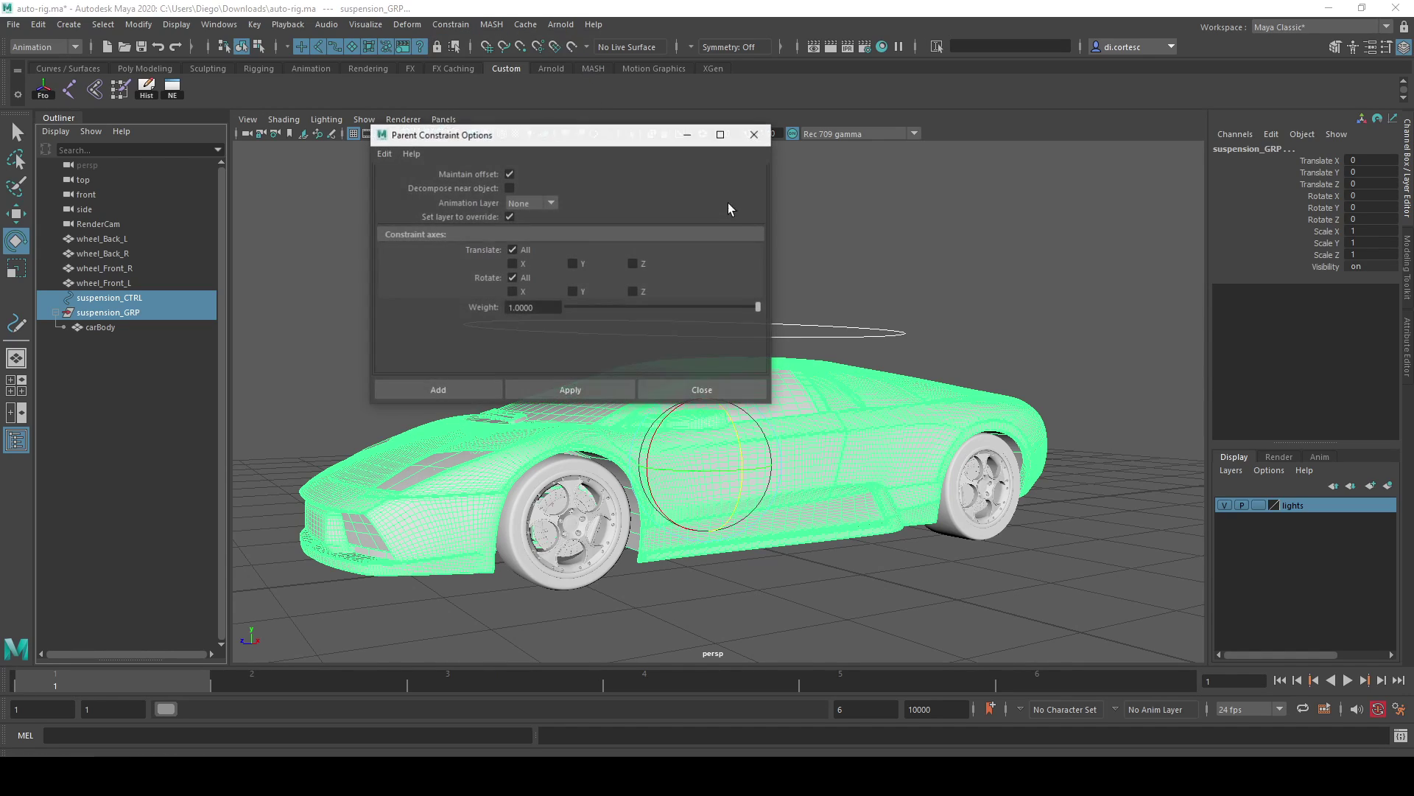
click(384, 153)
click(428, 182)
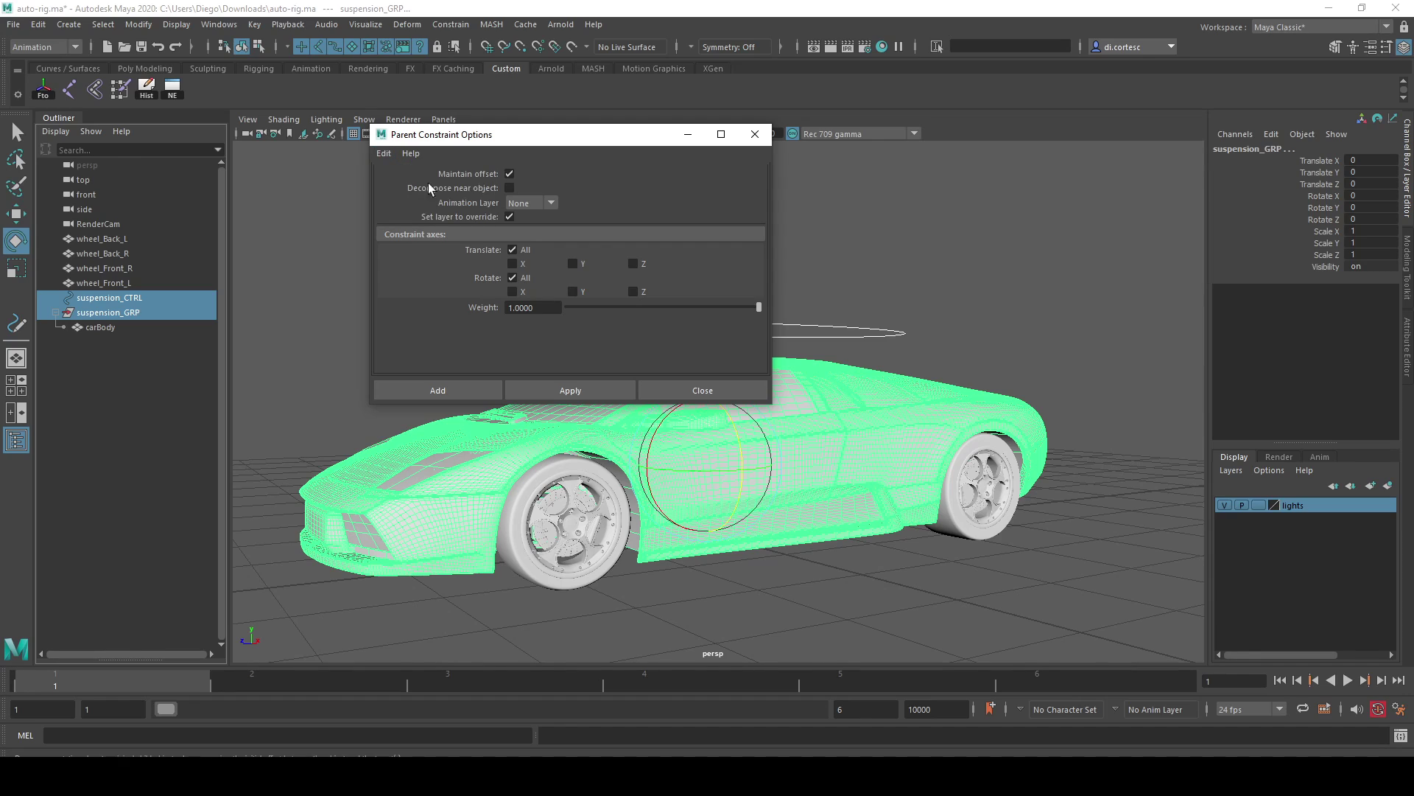
click(441, 389)
Reselect suspension_CTRL and rotate it to test the car's tilt, undoing the first try
click(655, 310)
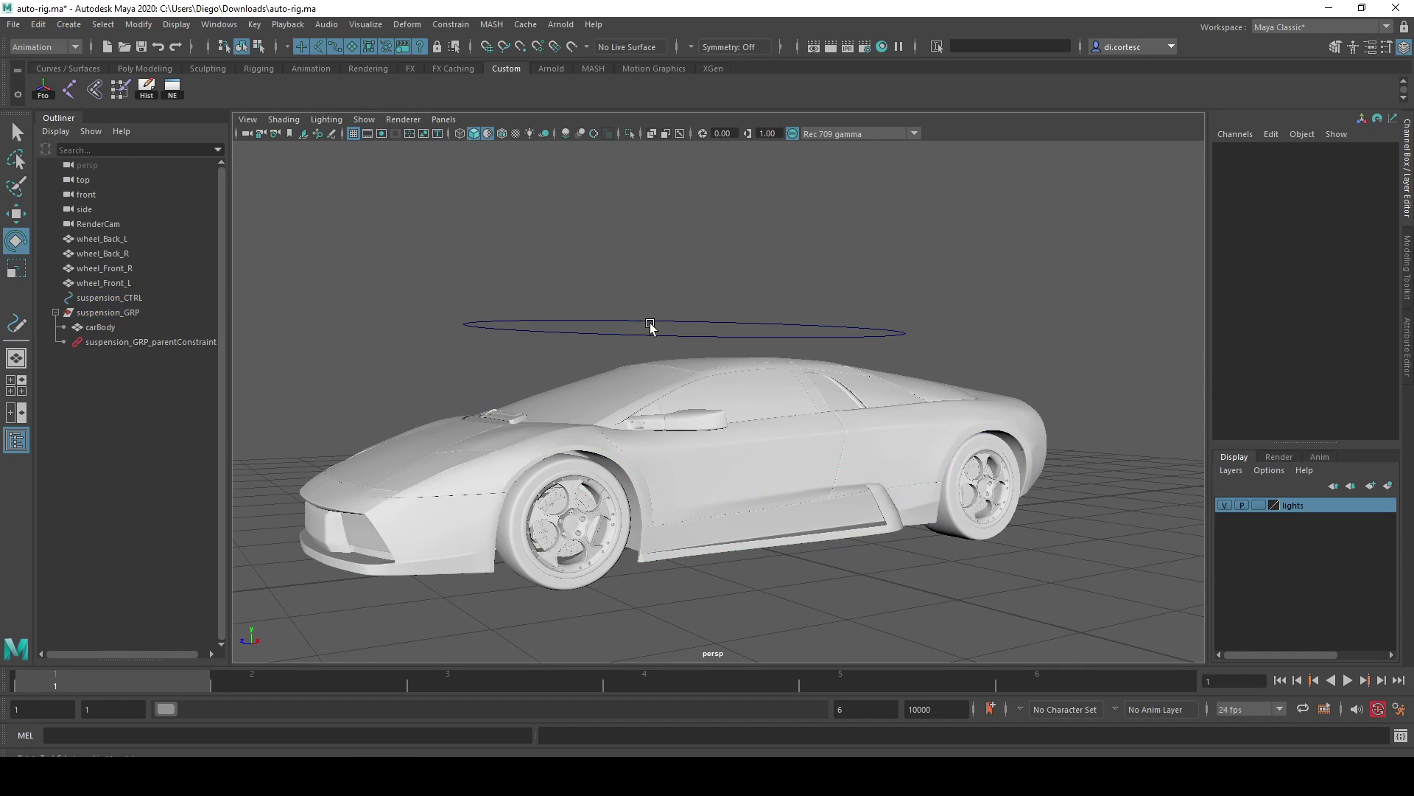
click(651, 324)
mouse_move(672, 411)
mouse_down()
mouse_move(723, 422)
mouse_move(706, 442)
mouse_move(674, 389)
mouse_move(604, 394)
mouse_up()
key(ctrl+z)
key(ctrl+z)
key(ctrl+z)
drag(680, 390, 673, 391)
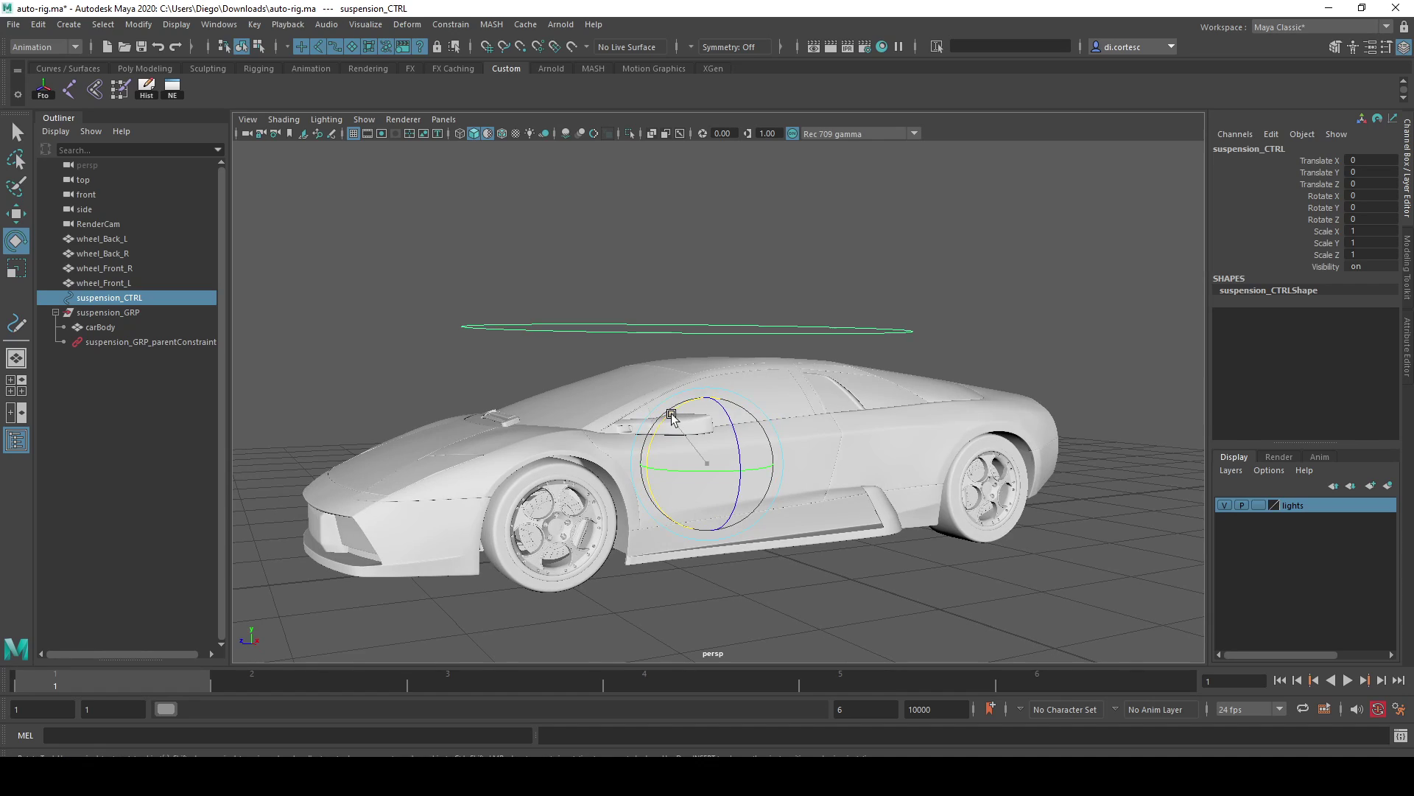
Test-tilt the car with suspension_CTRL again, undo it, and show the Attribute Editor
click(760, 299)
click(760, 325)
alt+middle_drag(743, 315, 688, 307)
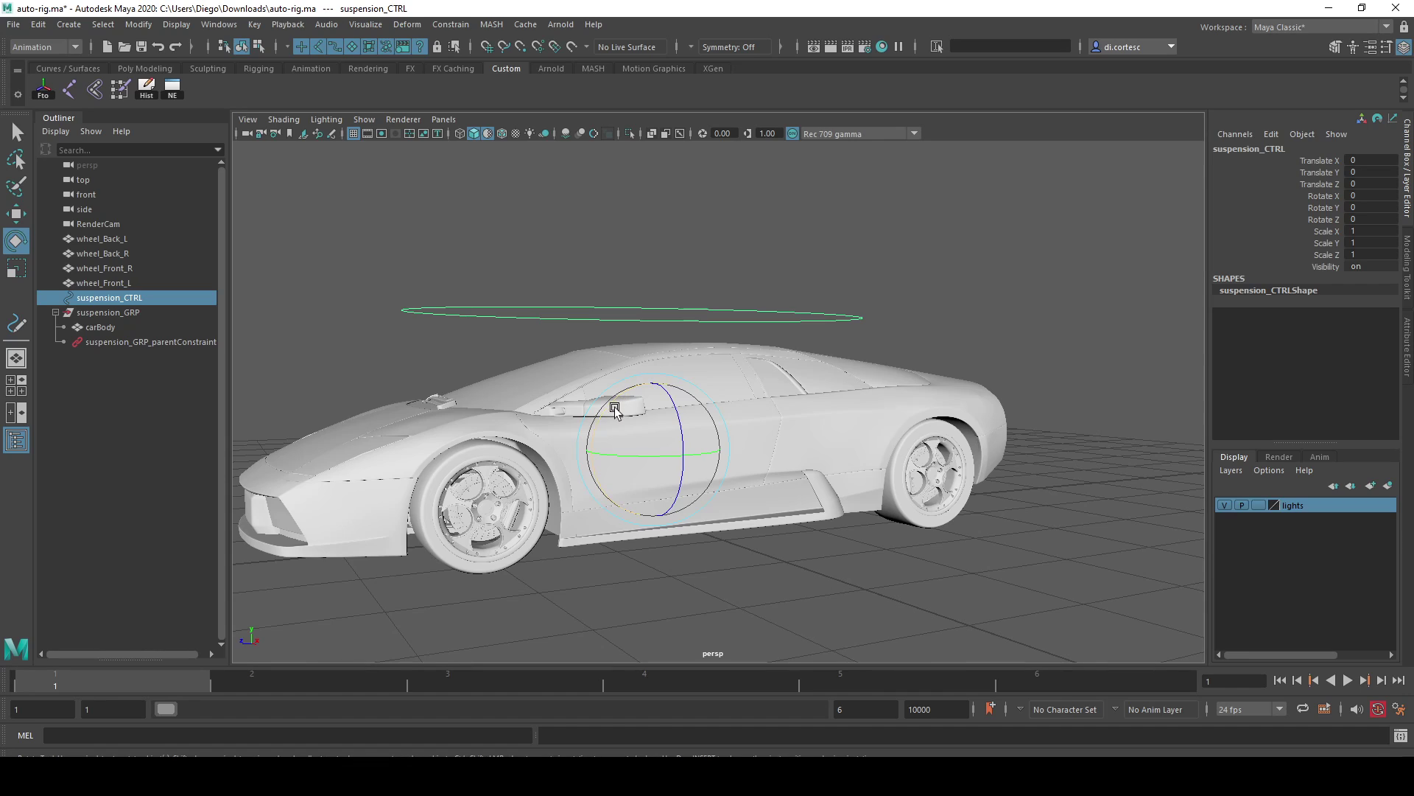
drag(617, 407, 612, 410)
key(ctrl+z)
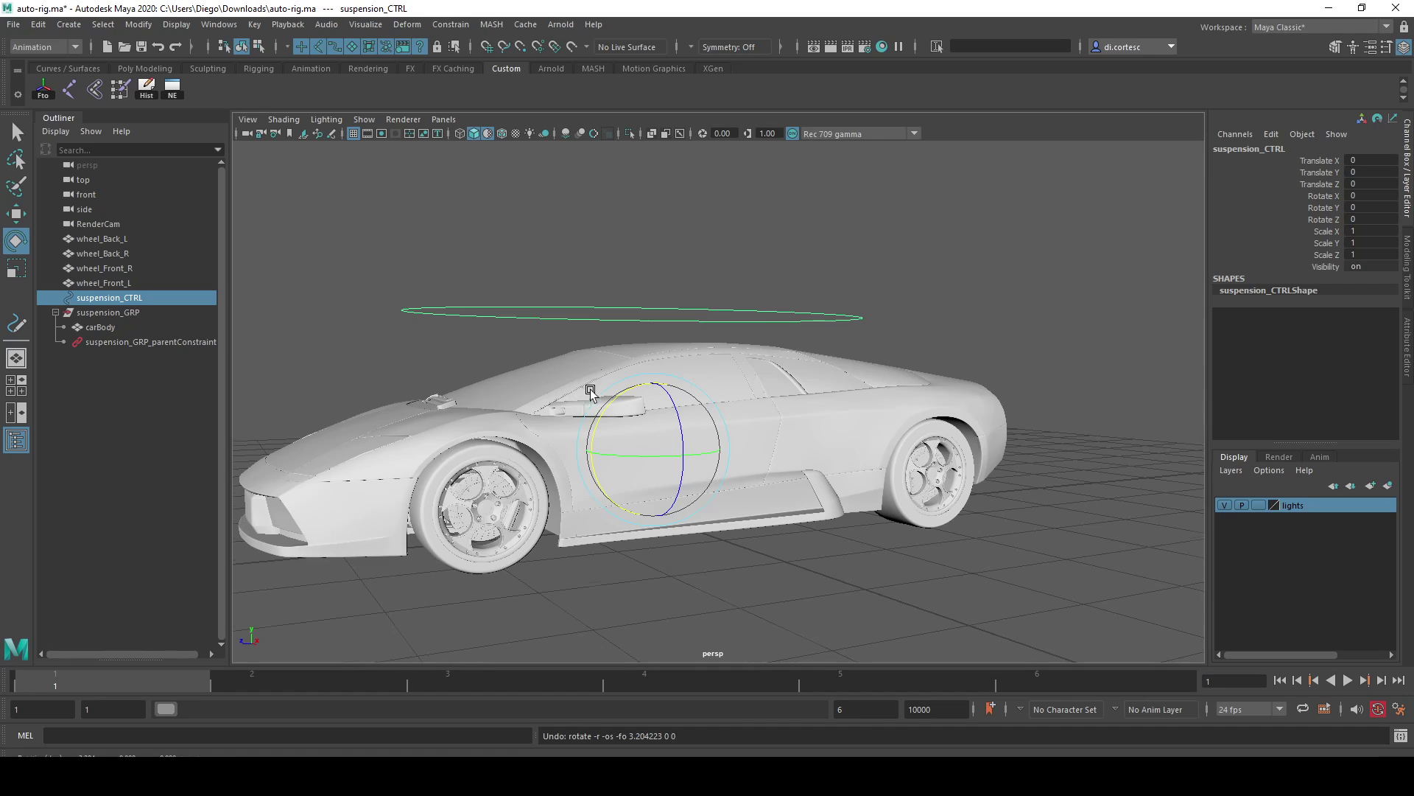
alt+middle_drag(590, 395, 626, 385)
click(1407, 341)
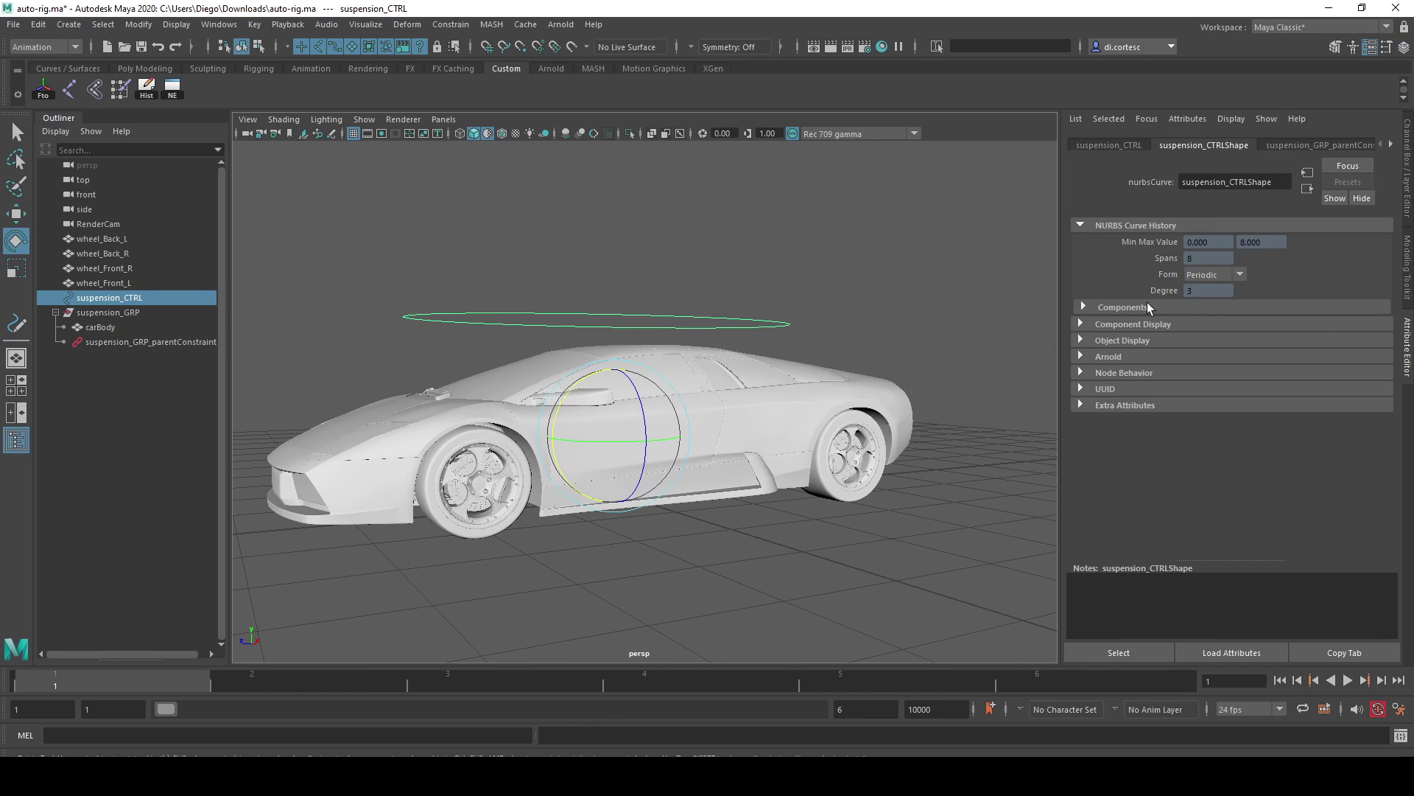
Expand suspension_CTRL's Limit Information and its Rotate section in the Attribute Editor
click(1099, 146)
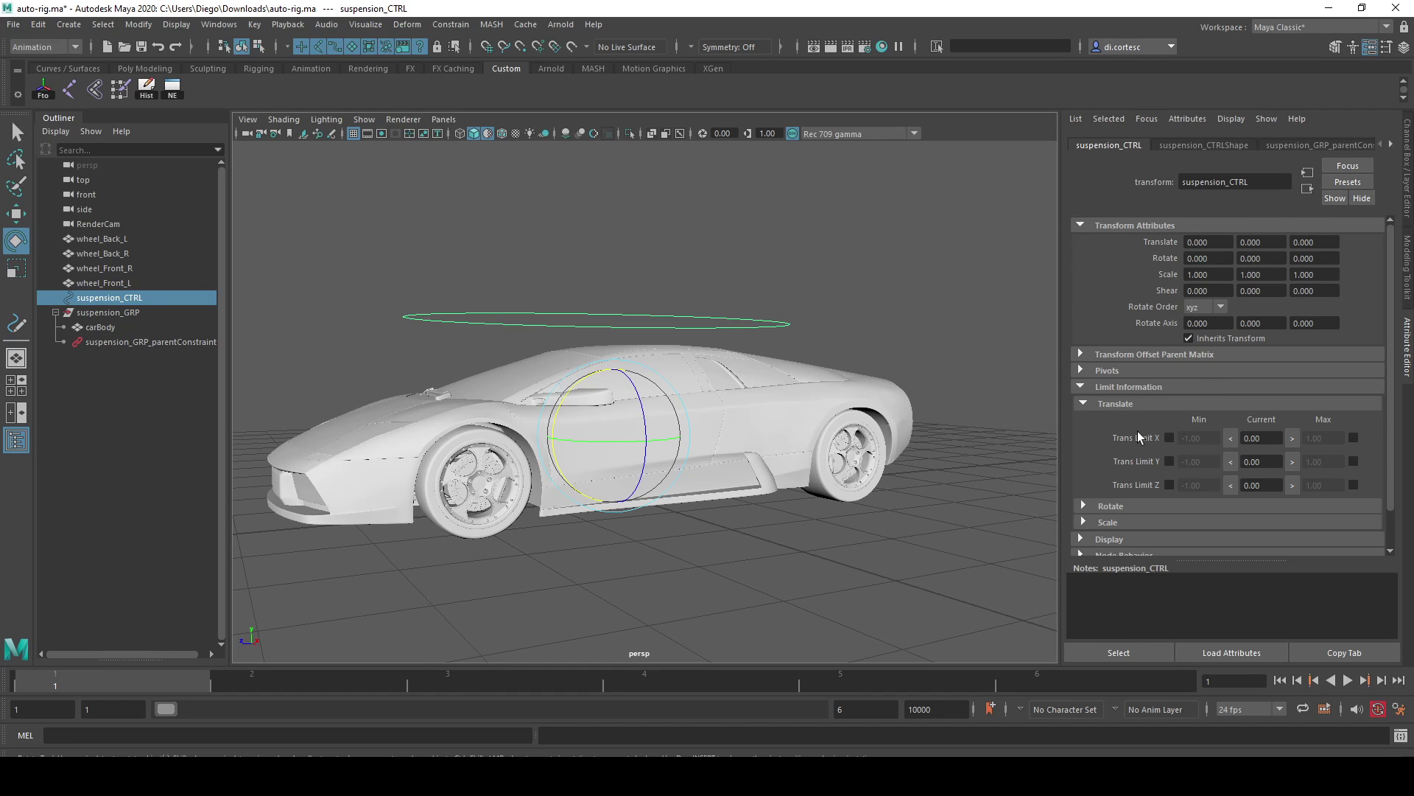
alt+drag(1002, 398, 701, 392)
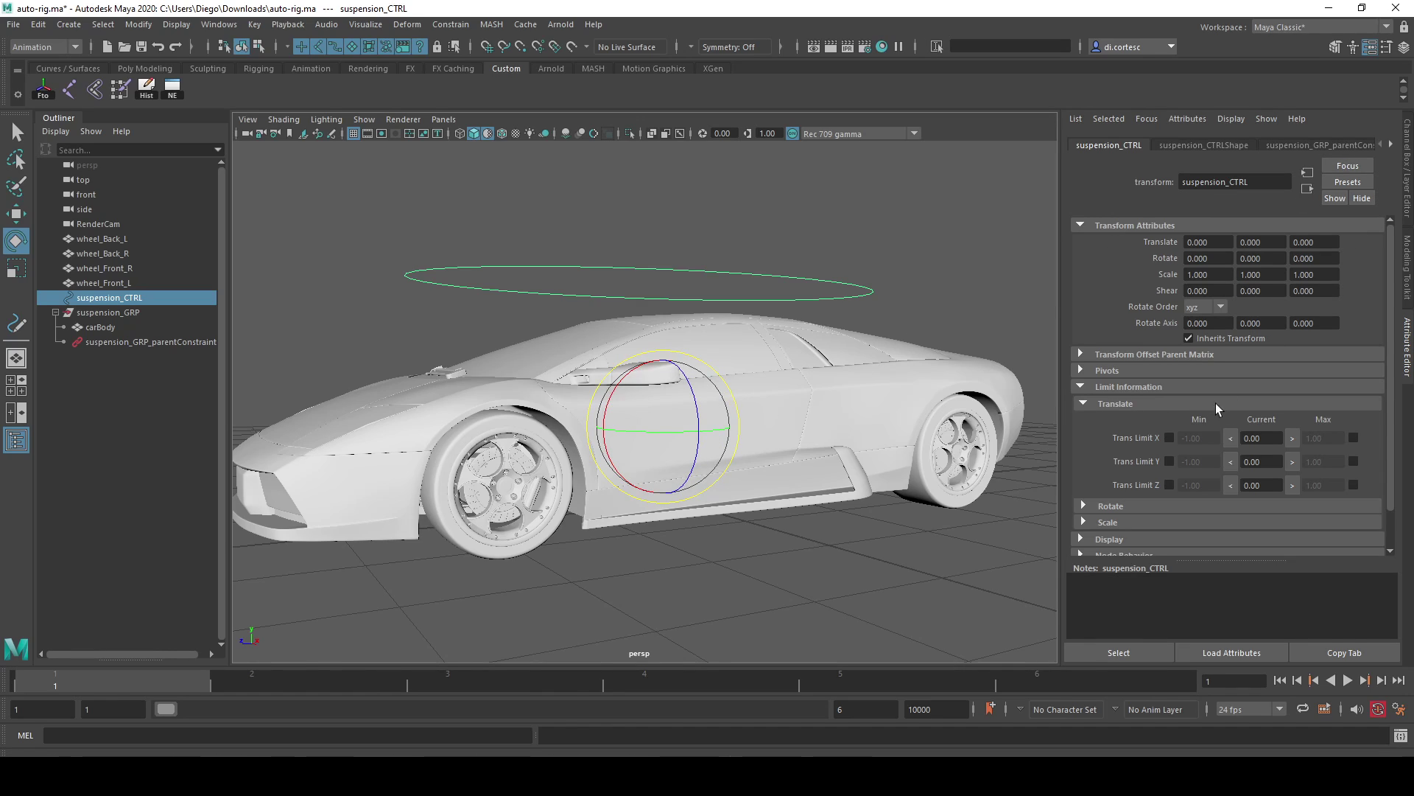
click(1105, 387)
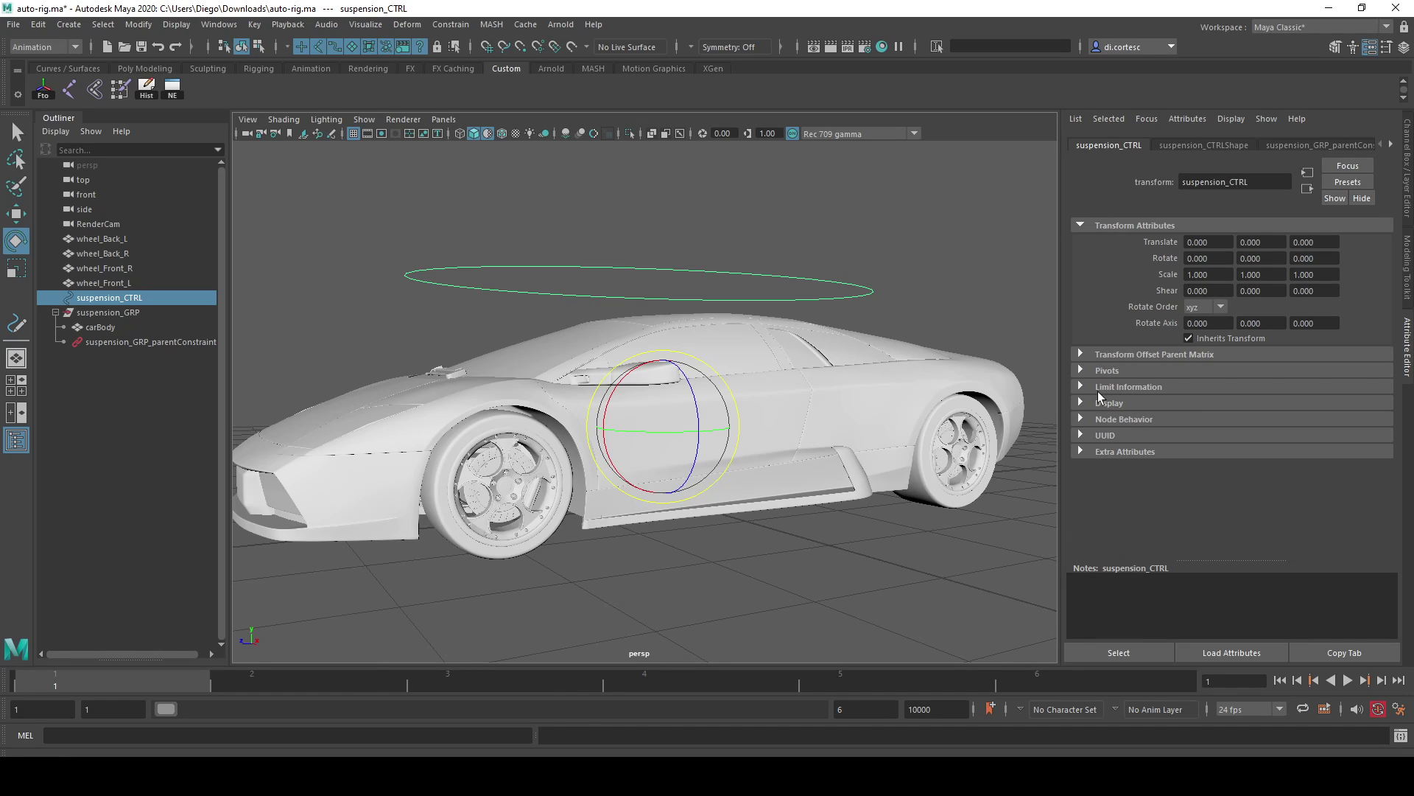
click(1130, 388)
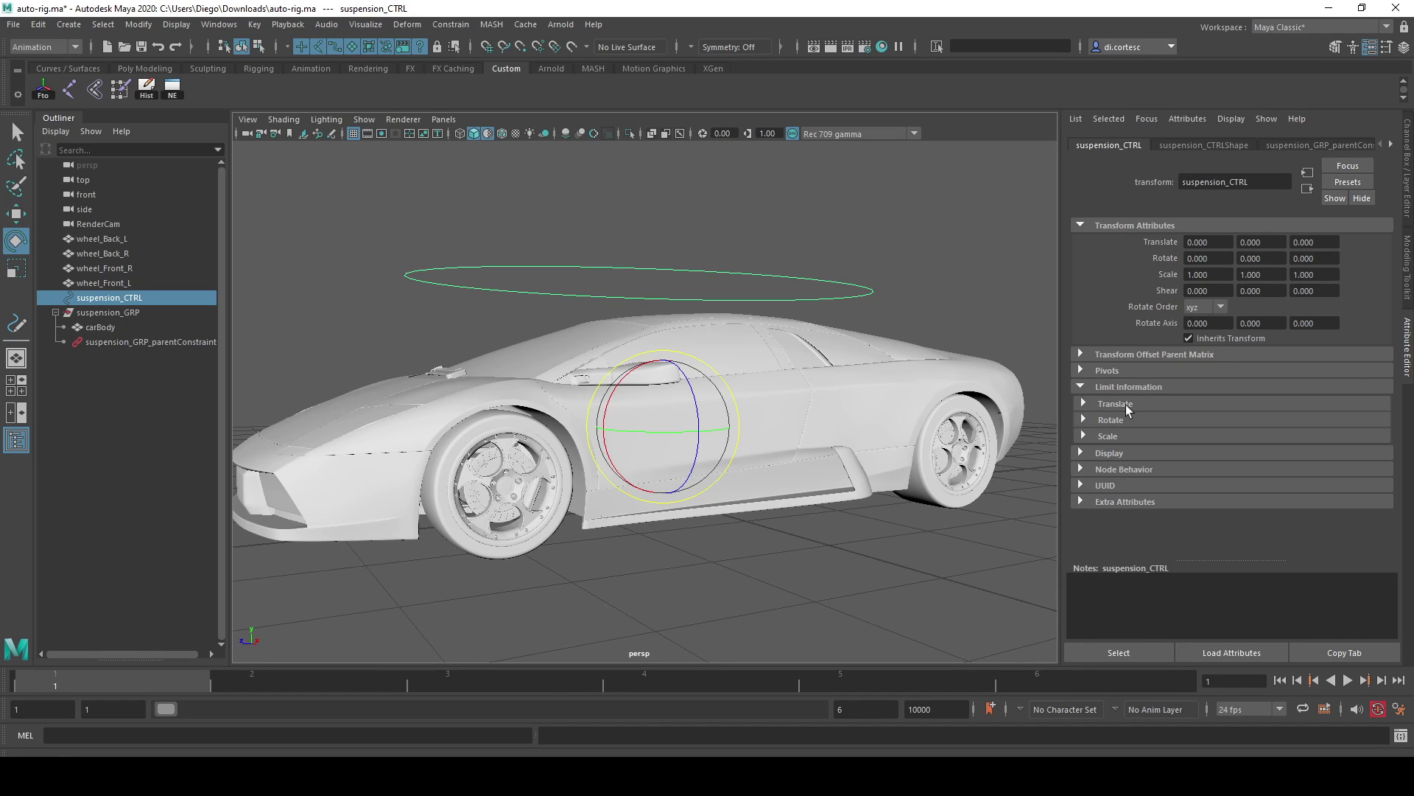
click(1111, 420)
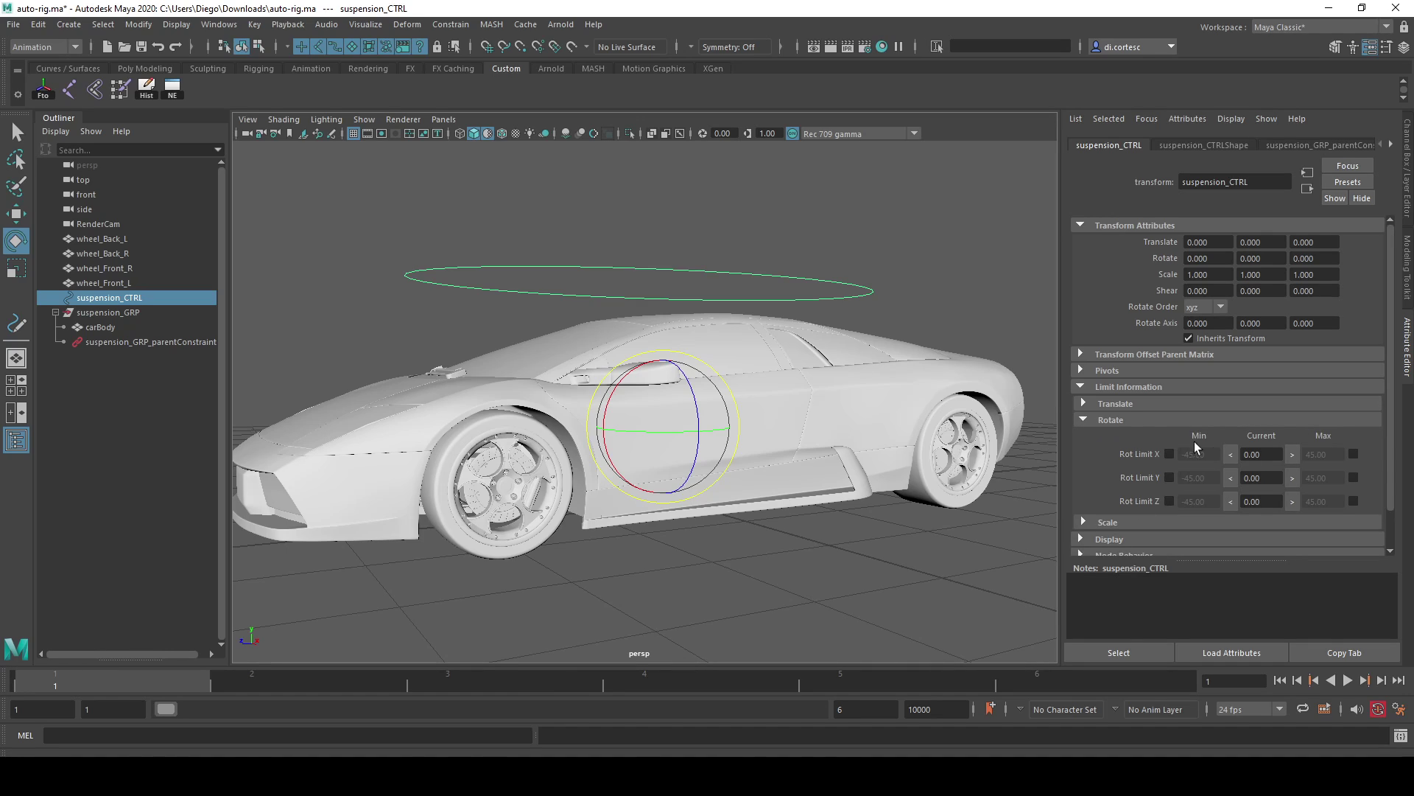
scroll(607, 392, up, 3)
Test-rotate suspension_CTRL around X and enter 1 as its current X rotation
scroll(654, 417, up, 3)
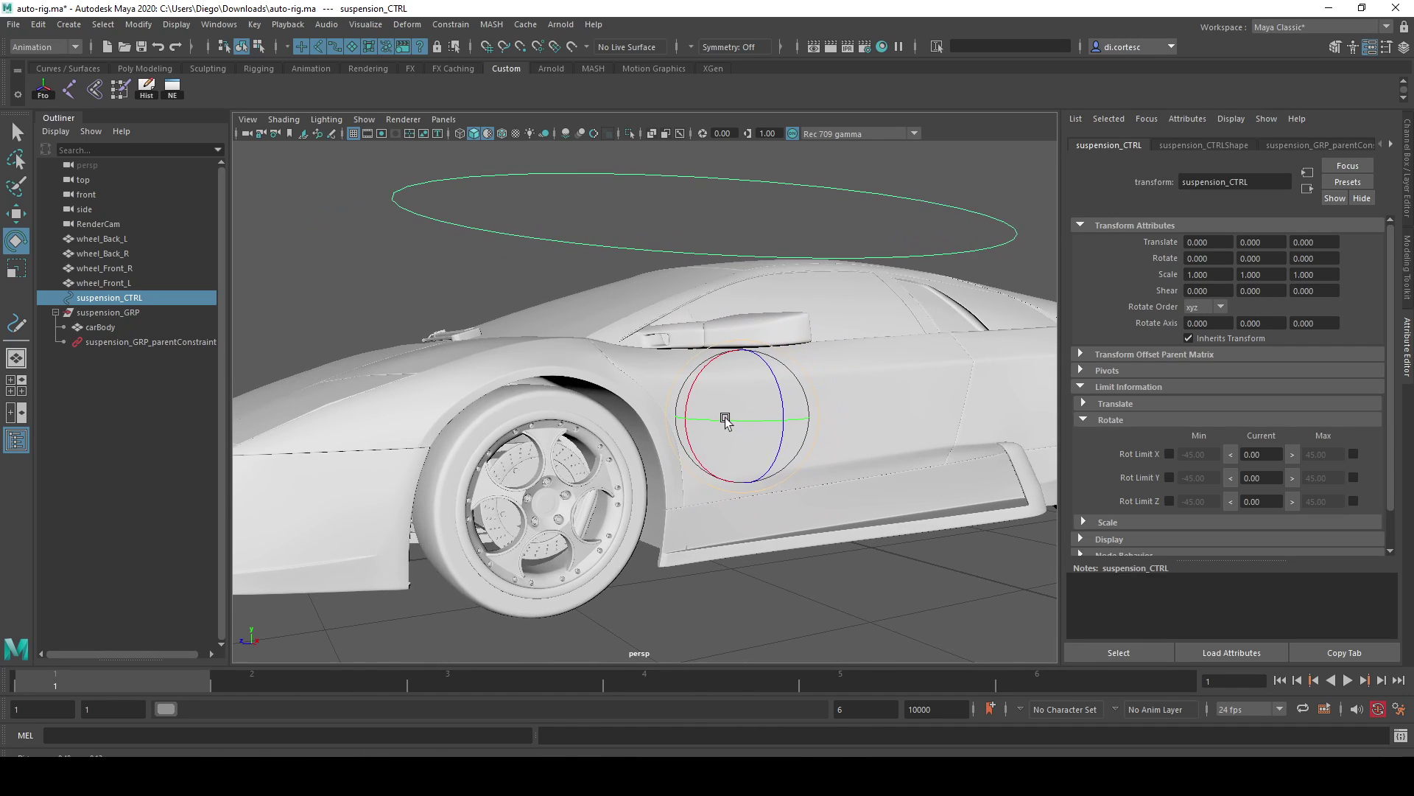
scroll(733, 424, up, 2)
drag(707, 386, 695, 391)
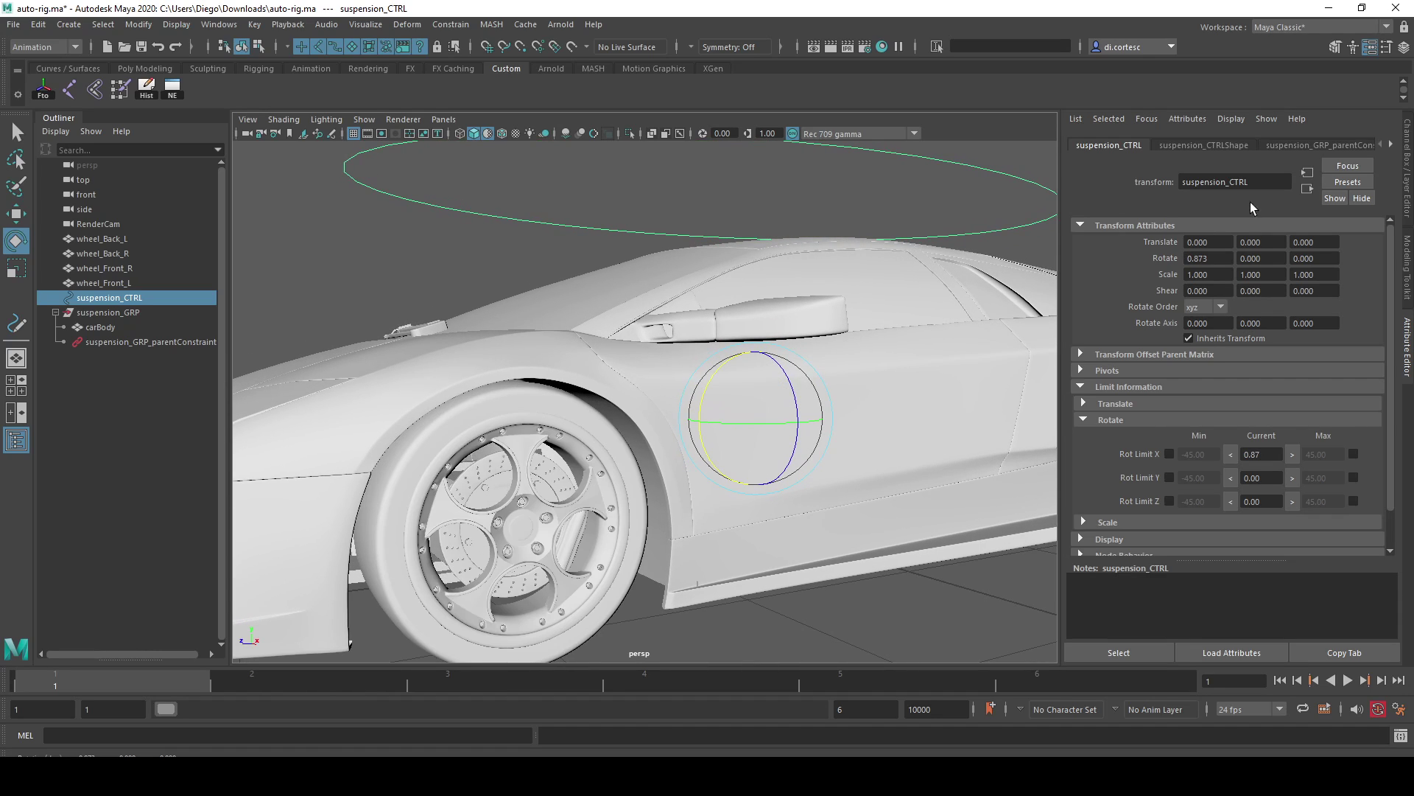
click(1270, 459)
drag(698, 386, 691, 394)
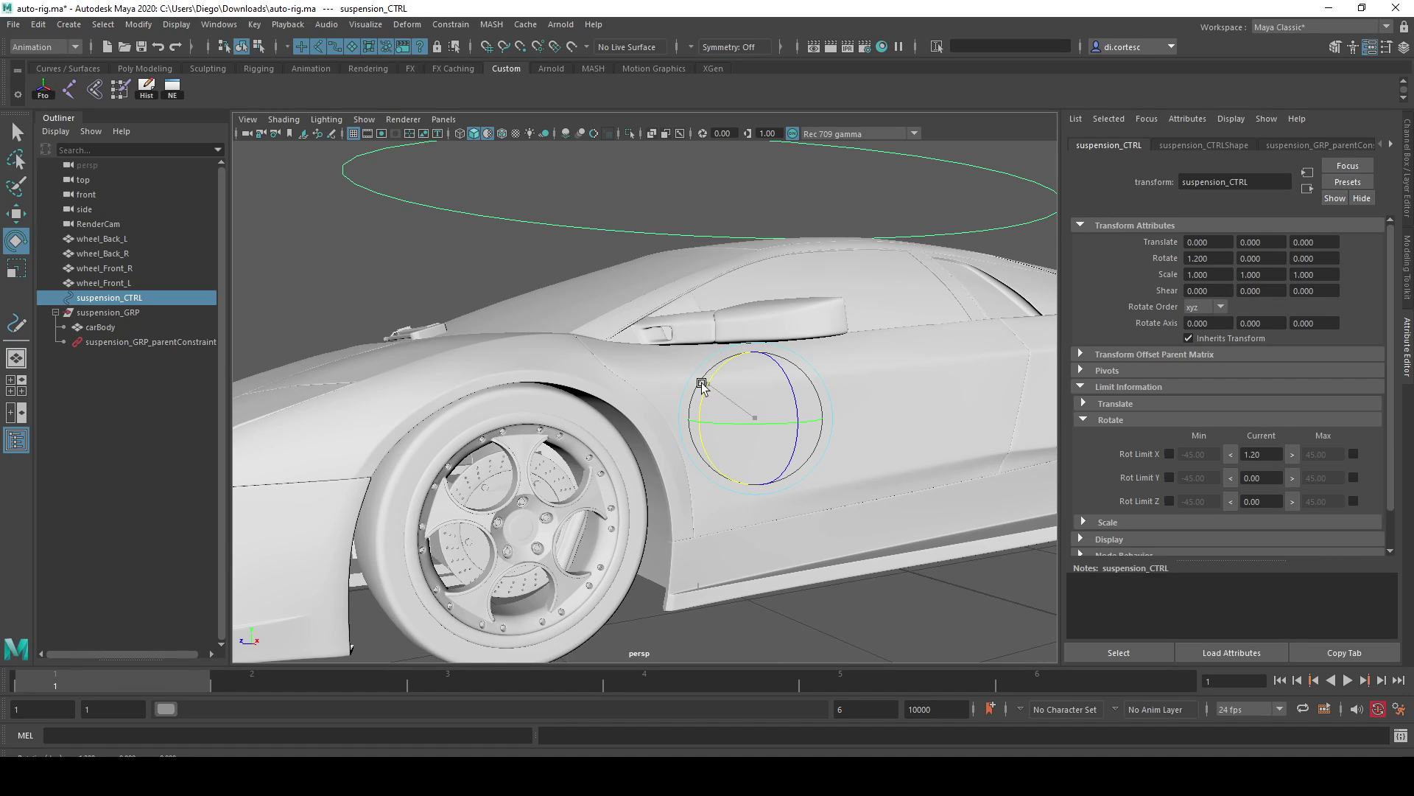
drag(701, 382, 699, 383)
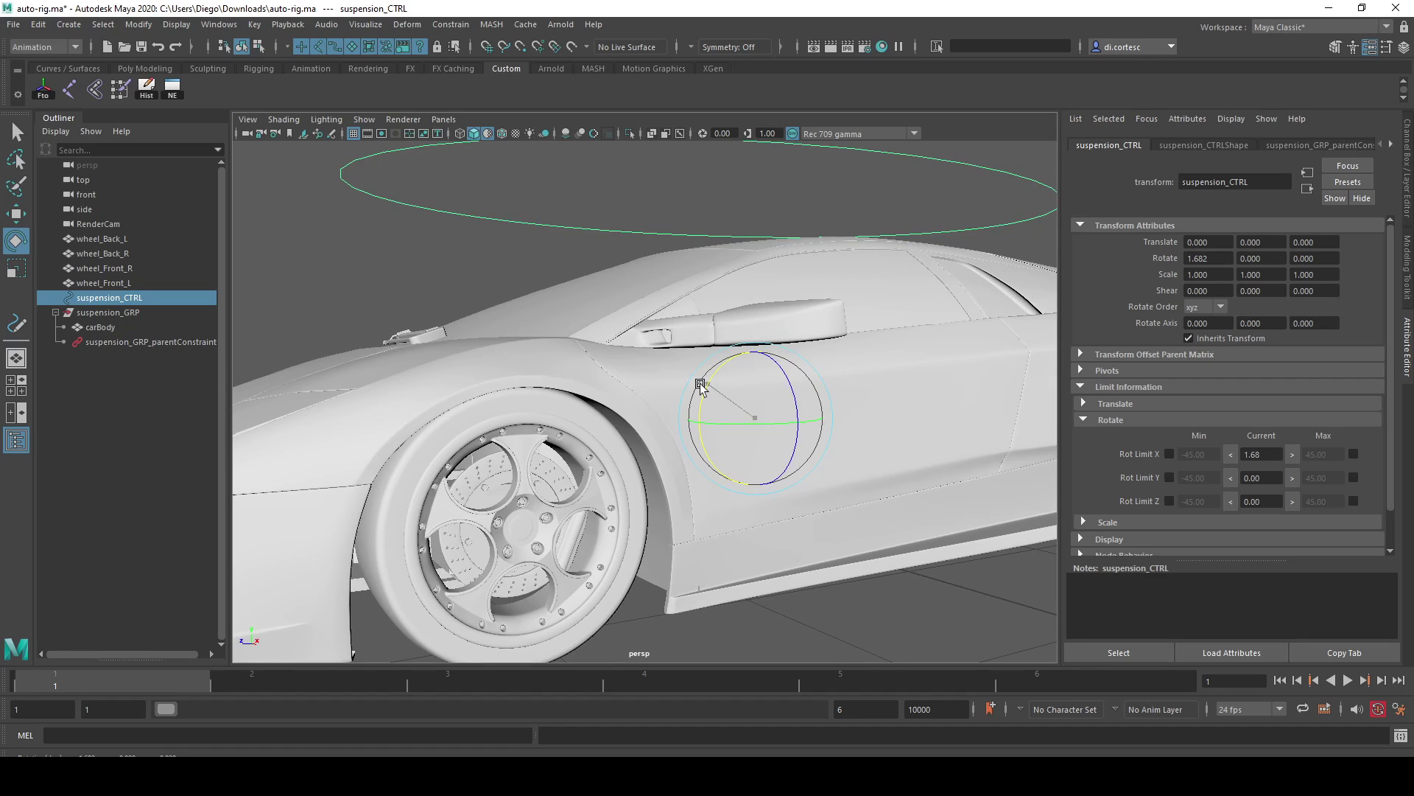
text(1)
key(Return)
Retype the current X rotation as 0, then set it back to 1
double_click(1275, 459)
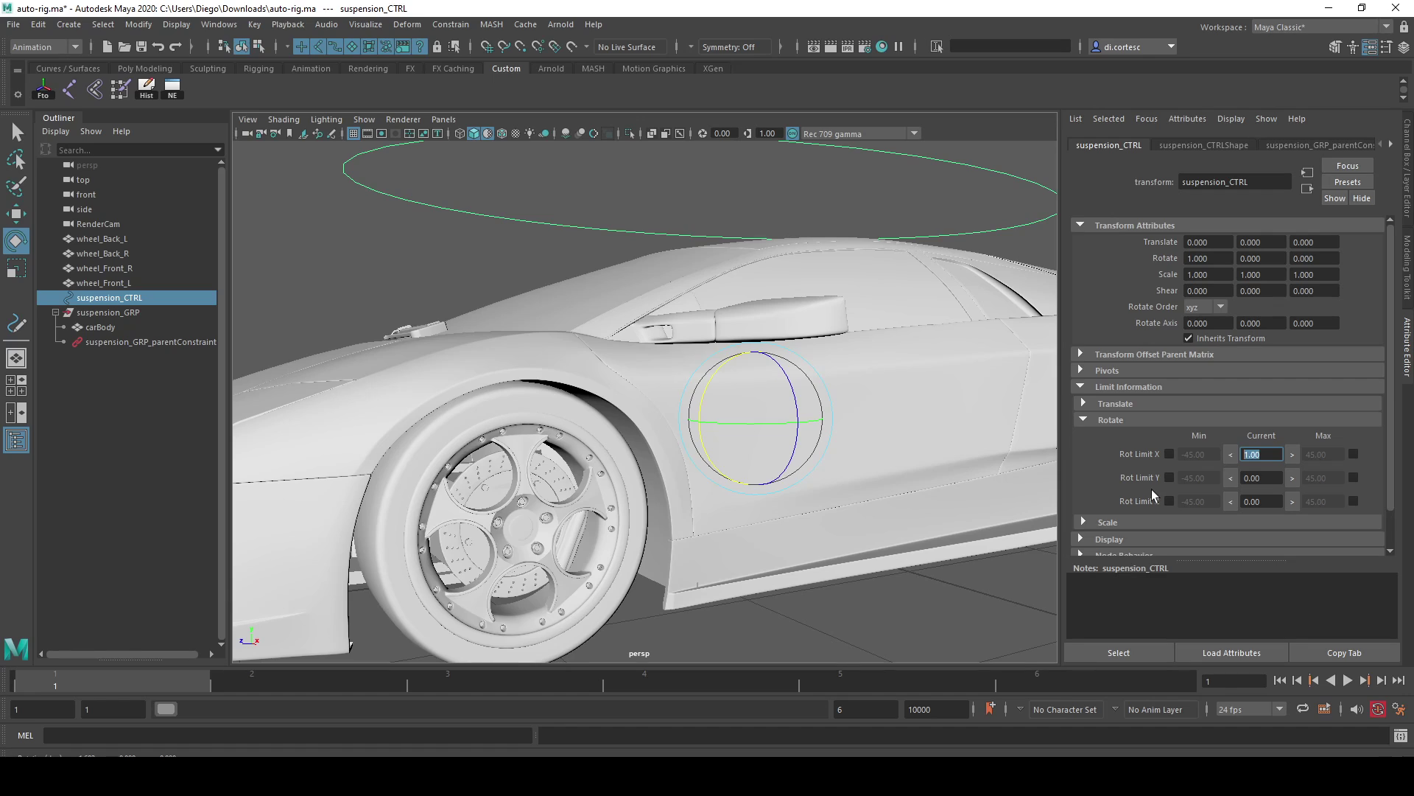
text(0)
key(Return)
double_click(1252, 454)
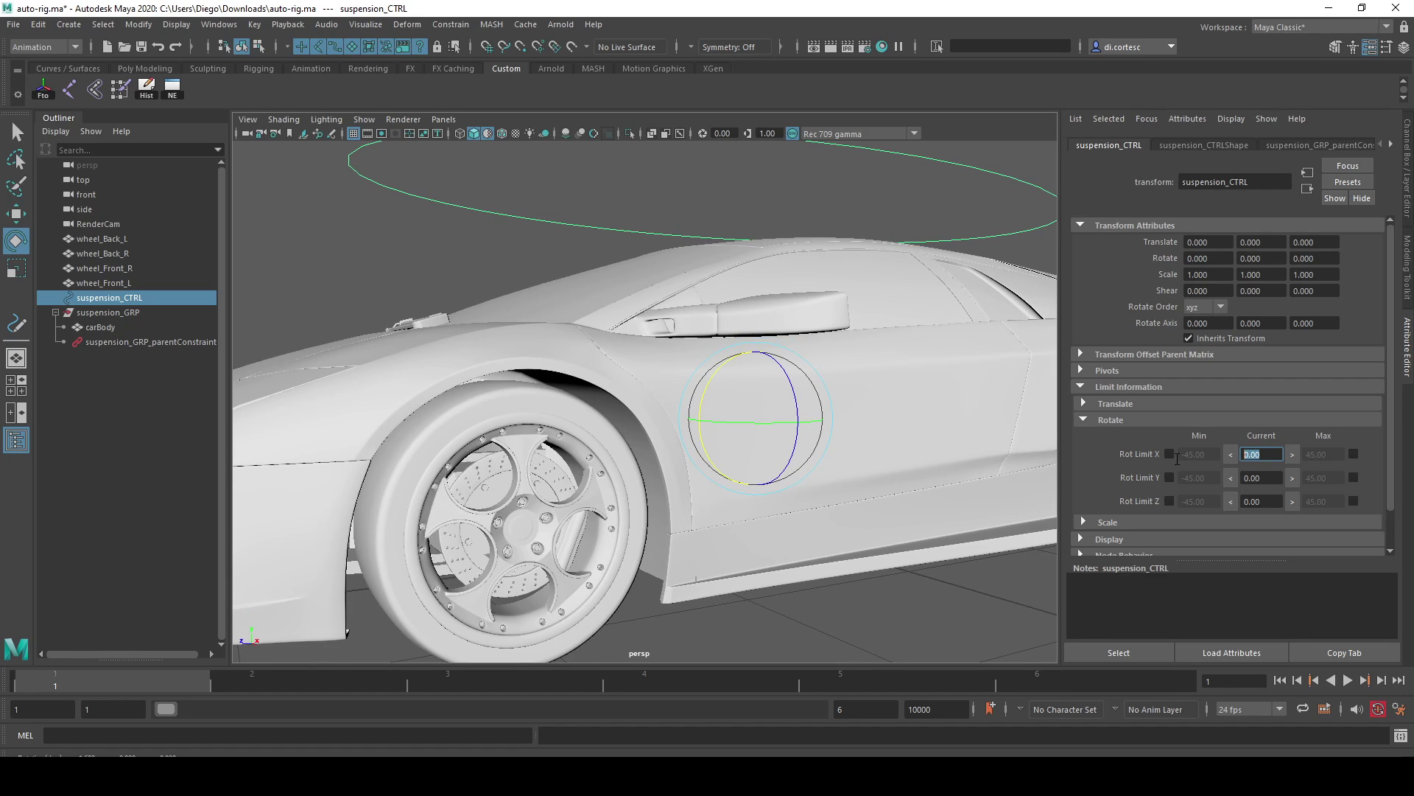
text(1)
key(Return)
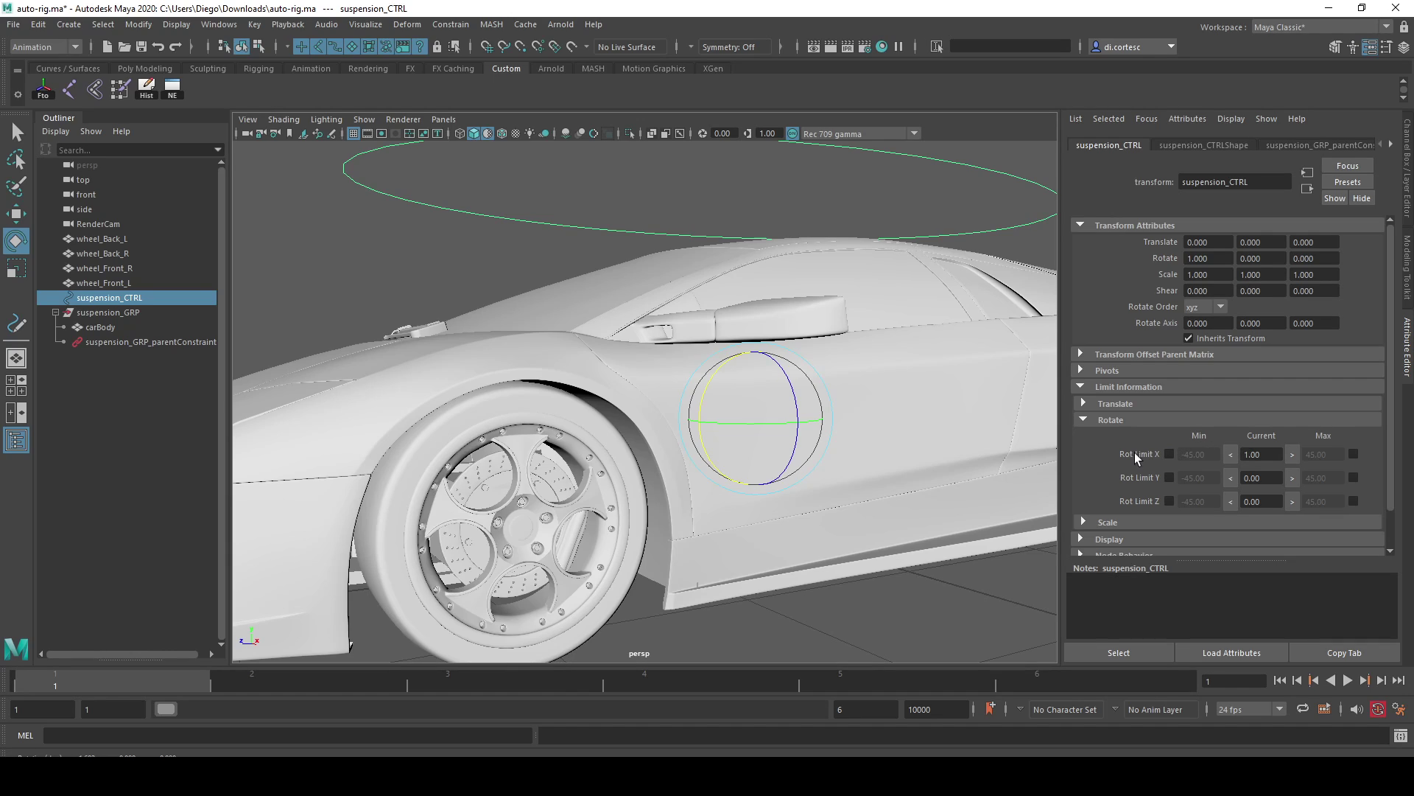
Enable Rot Limit X Min and Max, limiting X rotation to -1 and 1
click(1170, 455)
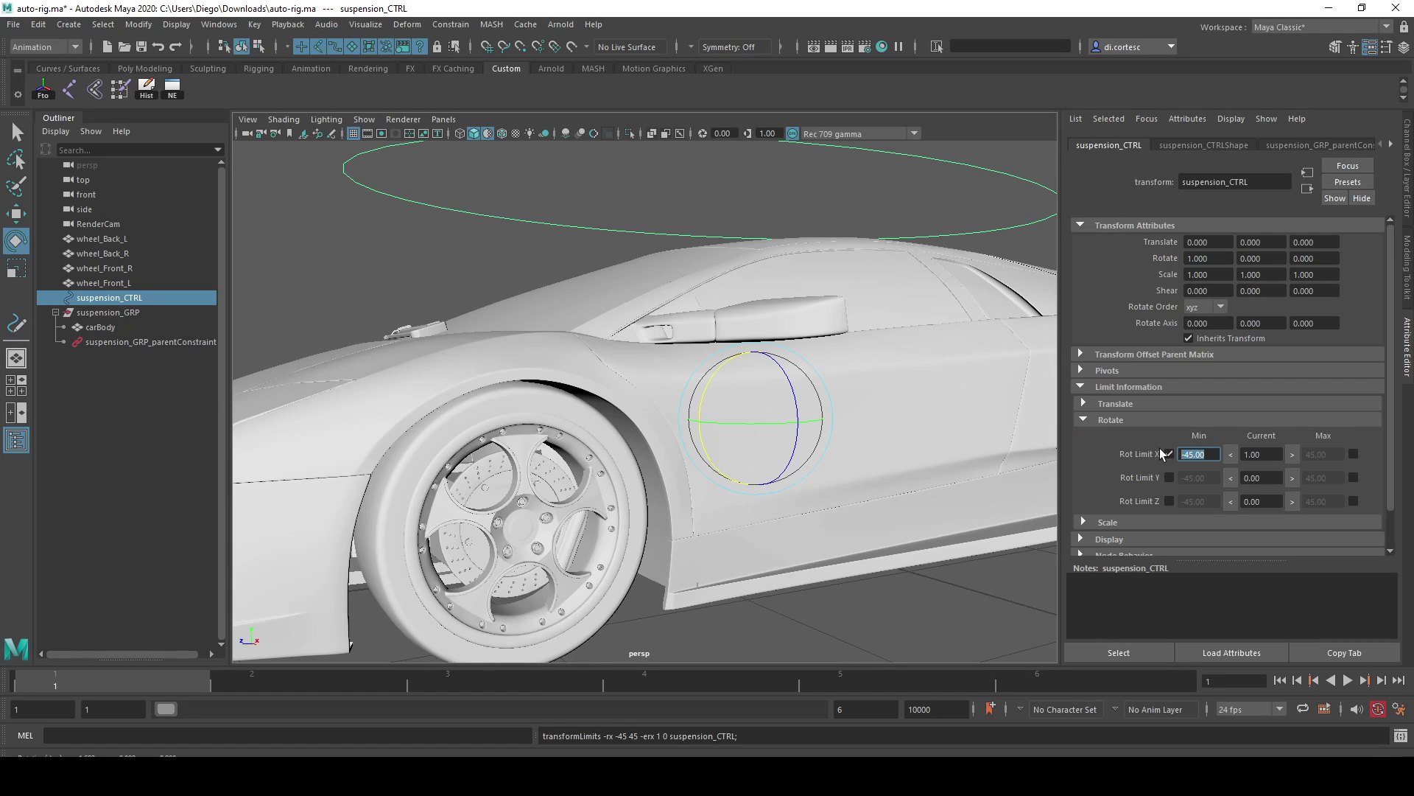
text(-1)
click(1354, 455)
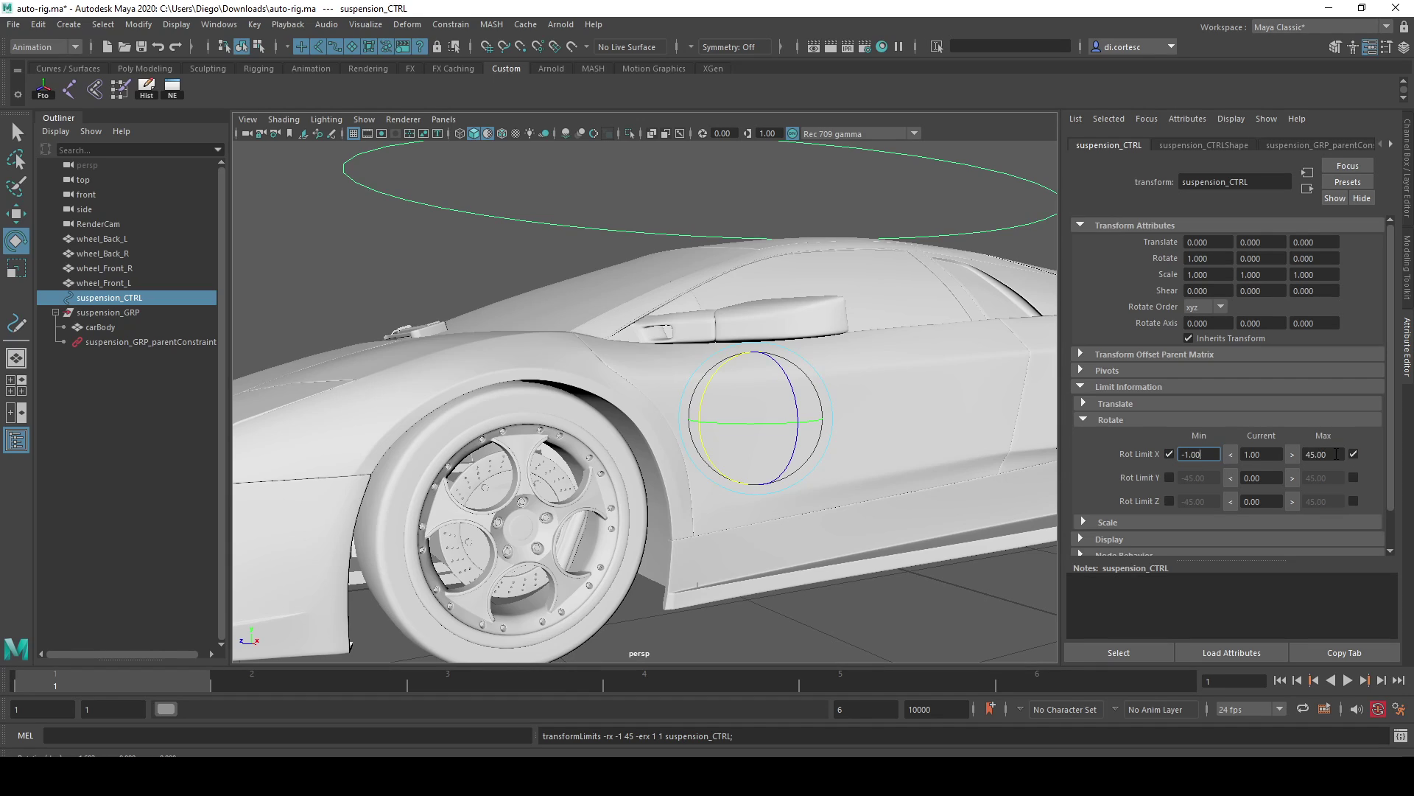
text(1)
click(1292, 455)
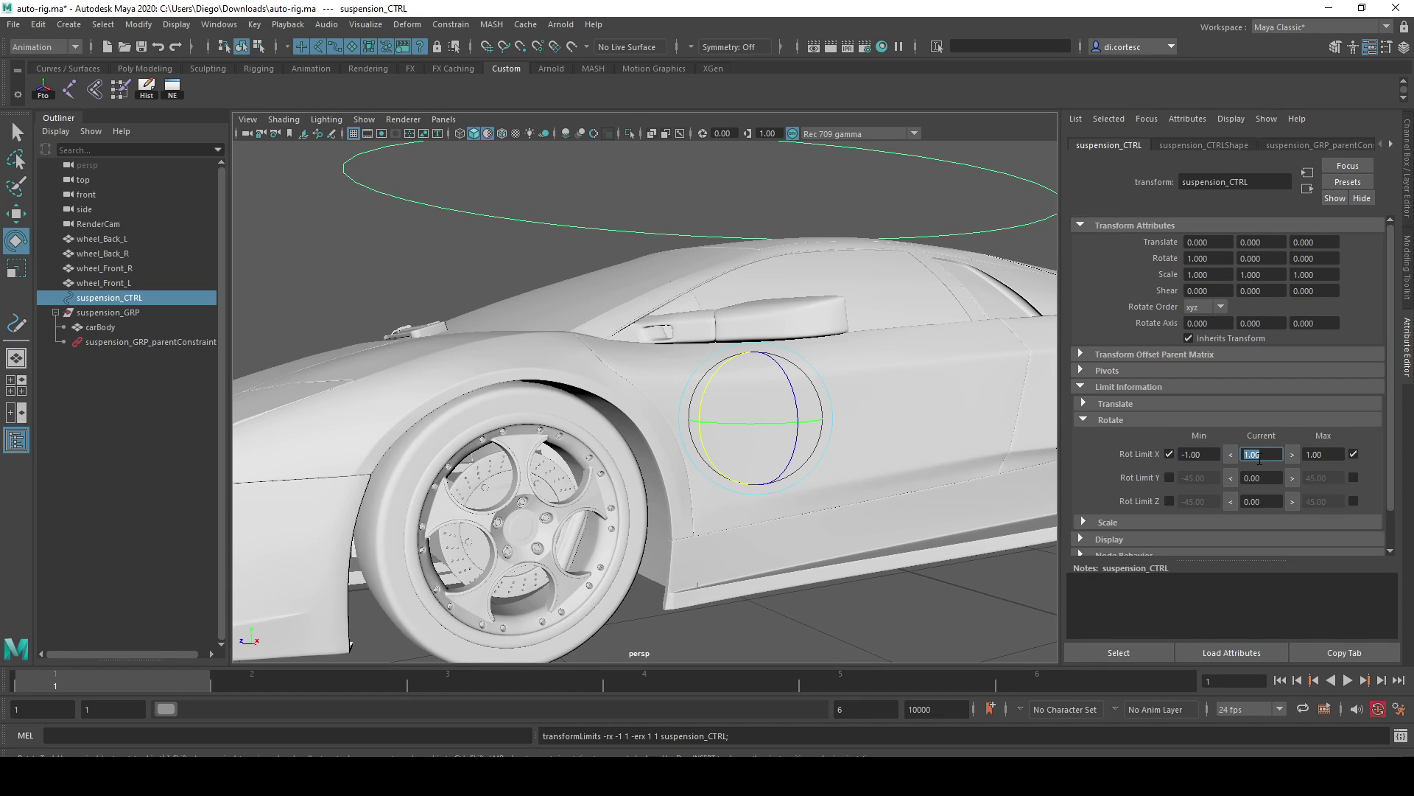
text(0)
mouse_move(738, 355)
mouse_down()
mouse_move(719, 315)
mouse_move(729, 499)
mouse_up()
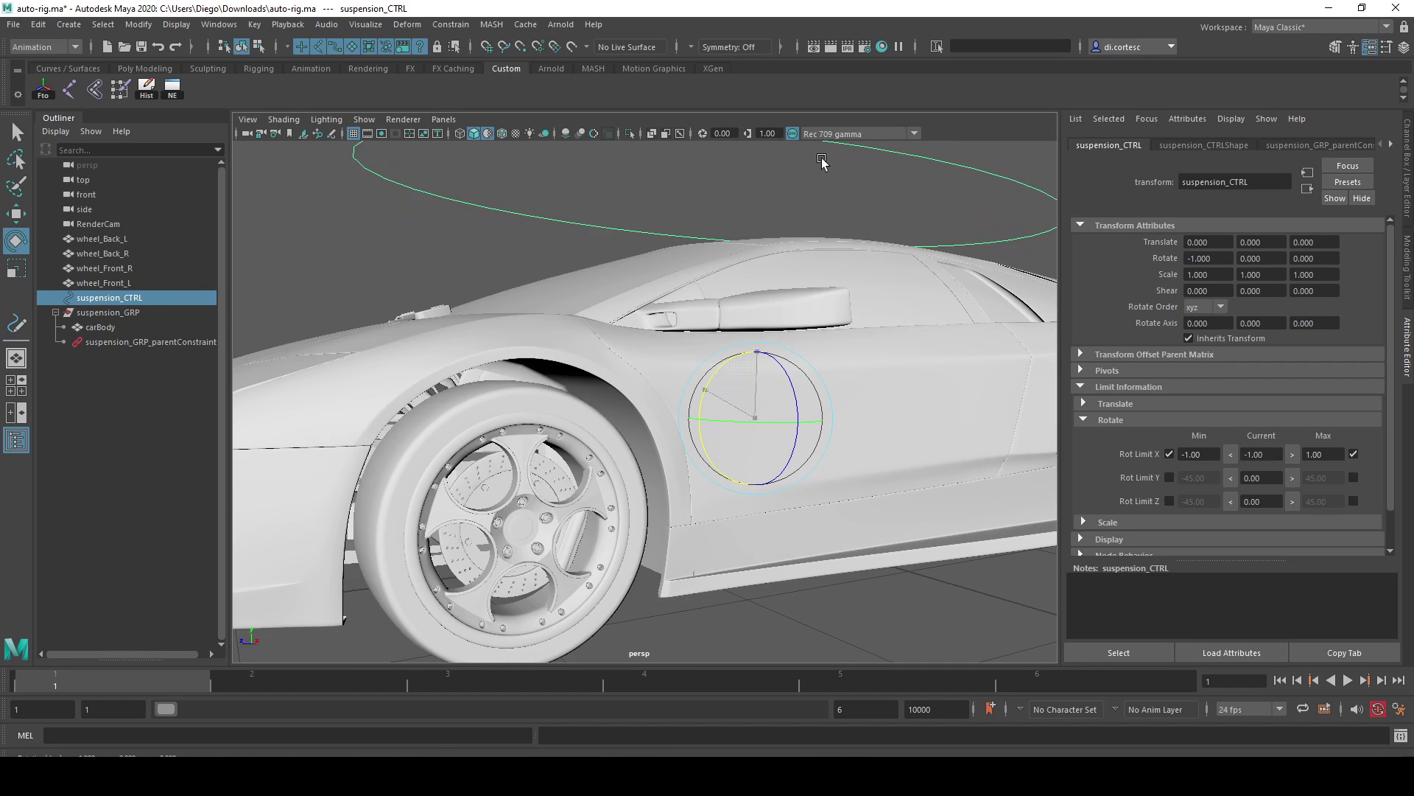
Check that suspension_CTRL stops at its X rotation limit, then undo the test
scroll(773, 442, down, 1)
scroll(737, 391, down, 3)
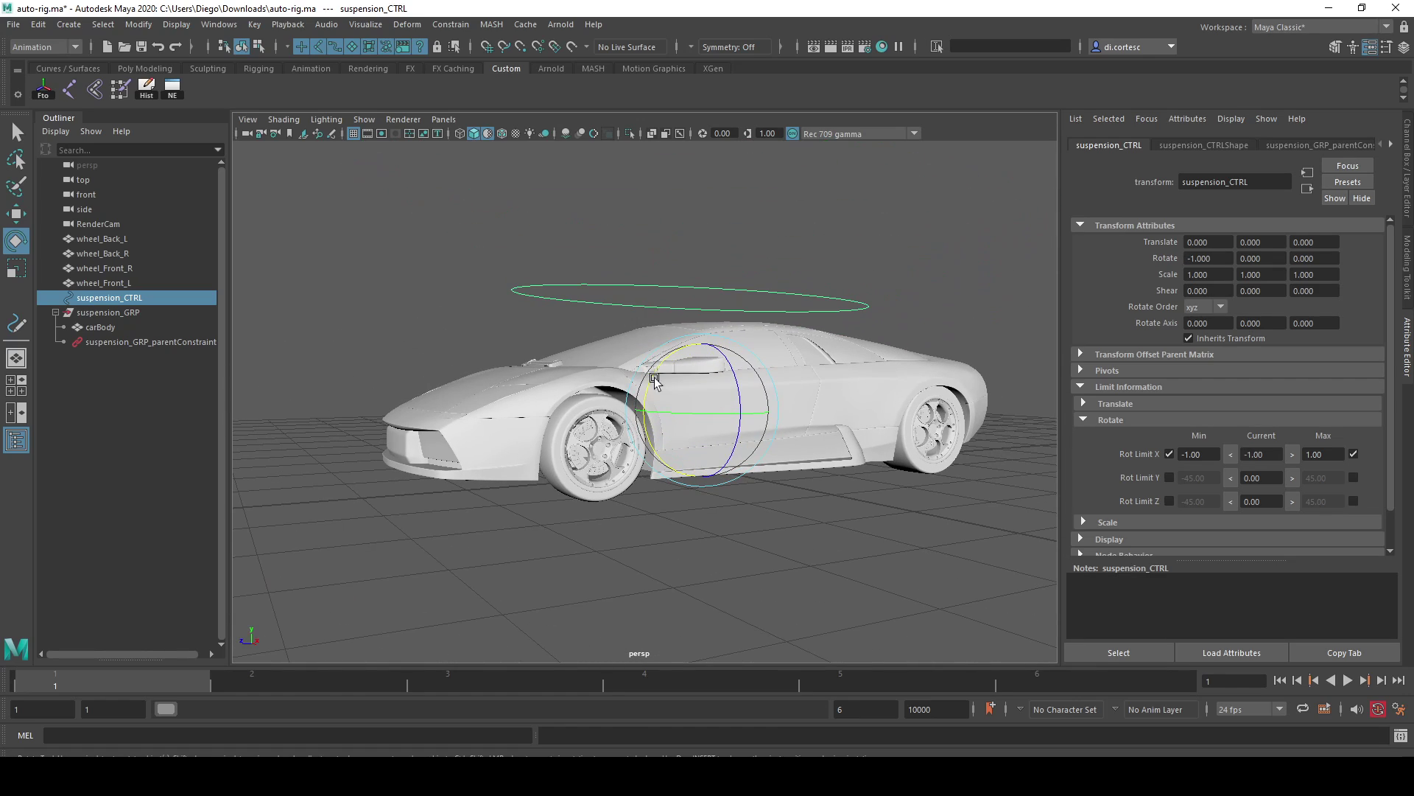
scroll(642, 391, down, 1)
drag(642, 390, 672, 324)
alt+drag(692, 394, 766, 401)
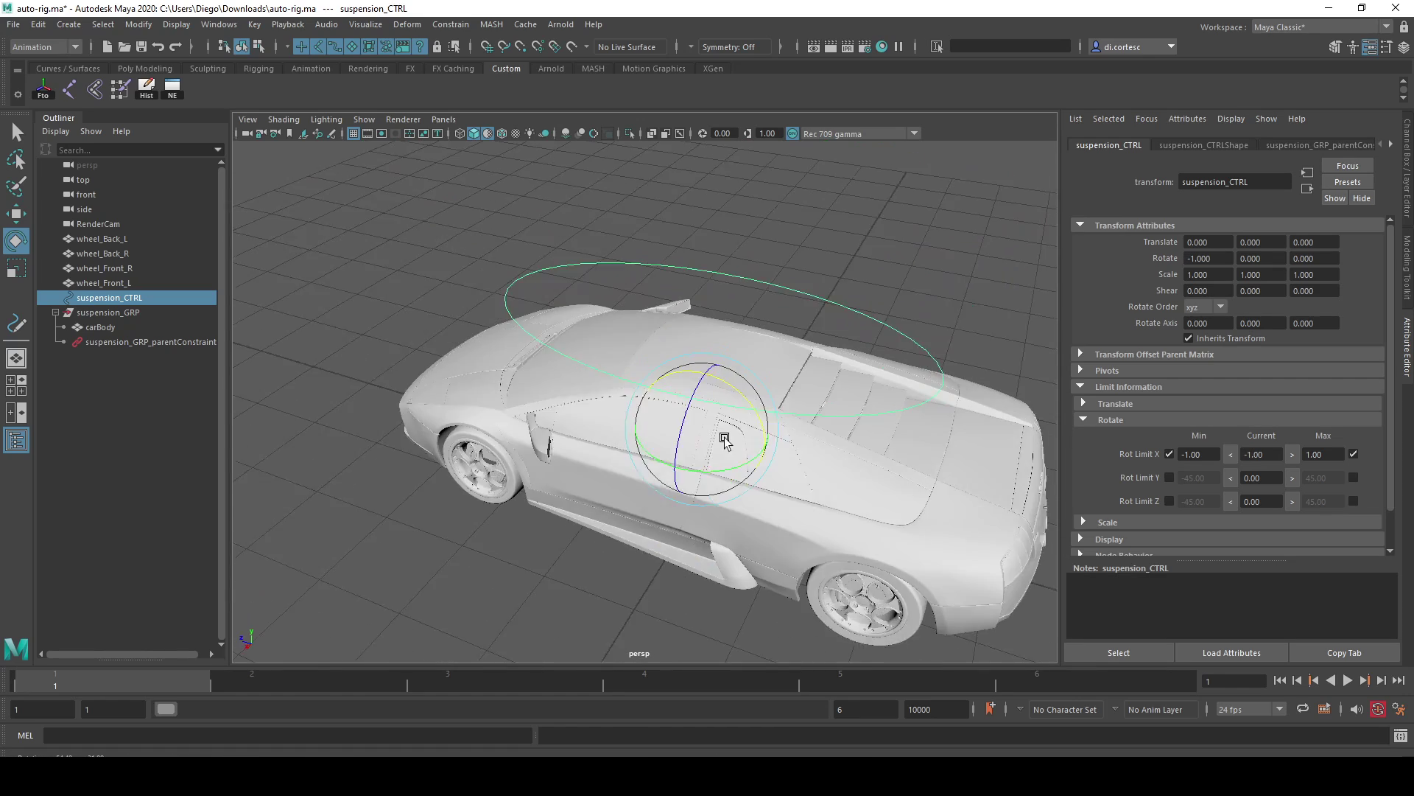
drag(667, 379, 699, 394)
key(ctrl+z)
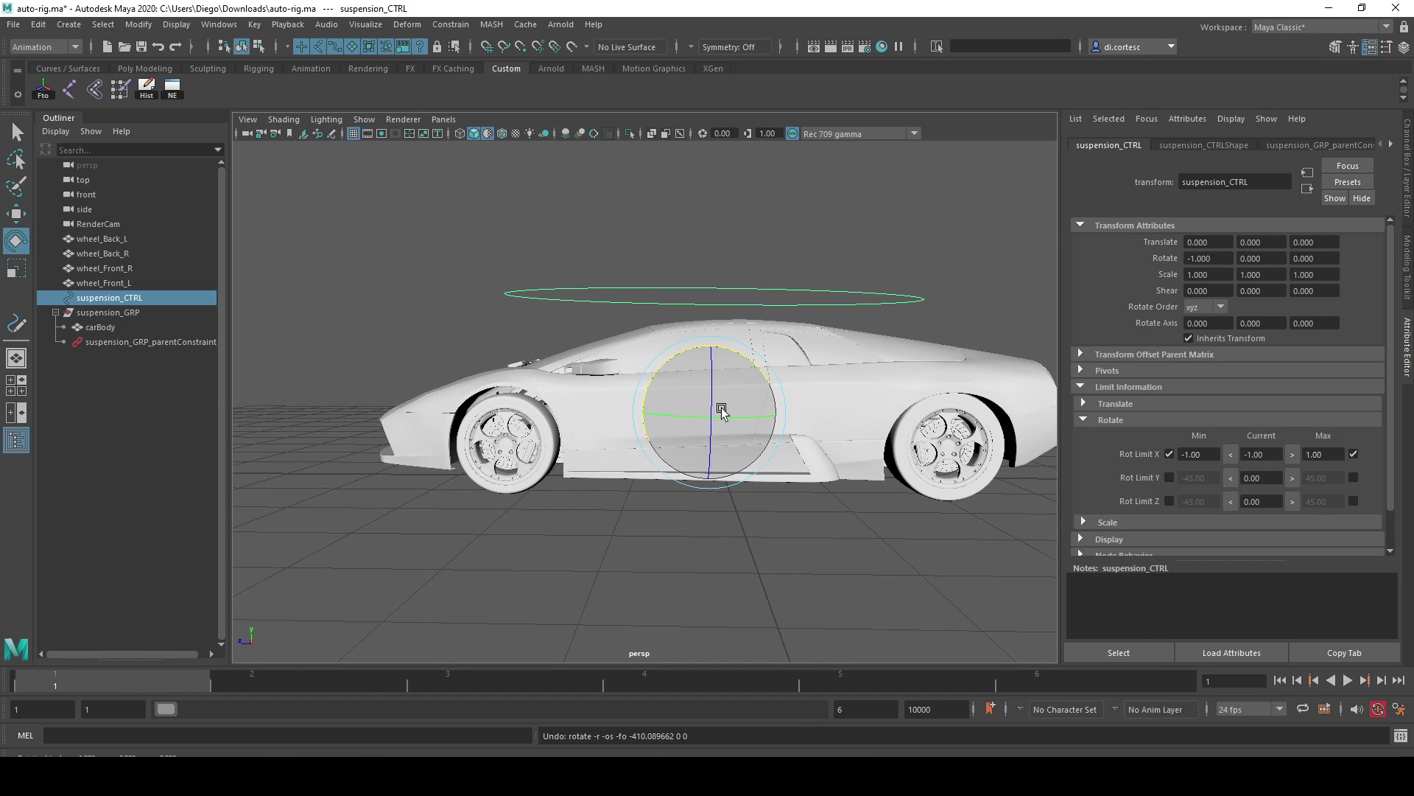
From a front three-quarter view, test rotating the control on other axes, undoing each try
mouse_move(631, 496)
alt+mouse_down()
mouse_move(832, 467)
mouse_move(708, 501)
alt+mouse_up()
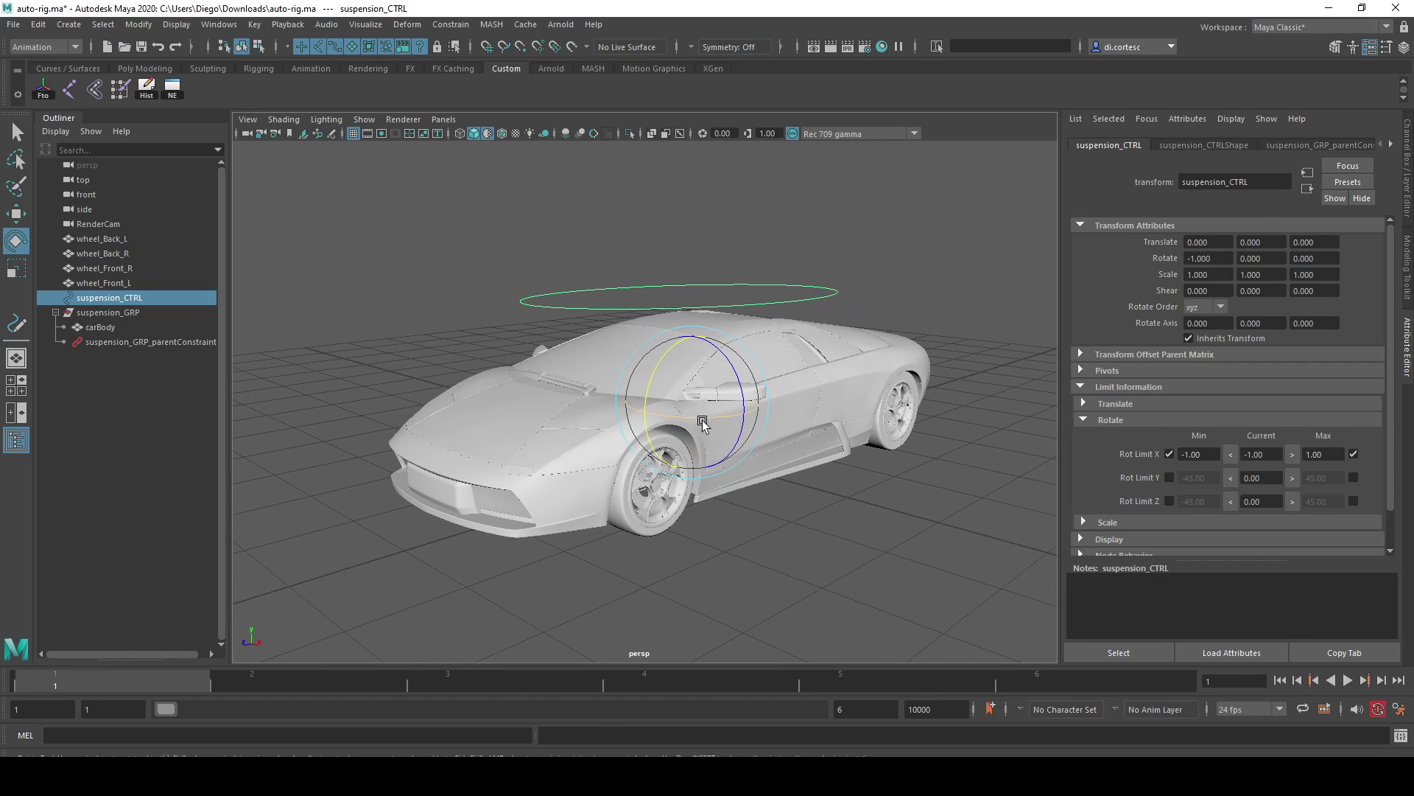
drag(701, 423, 696, 413)
key(ctrl+z)
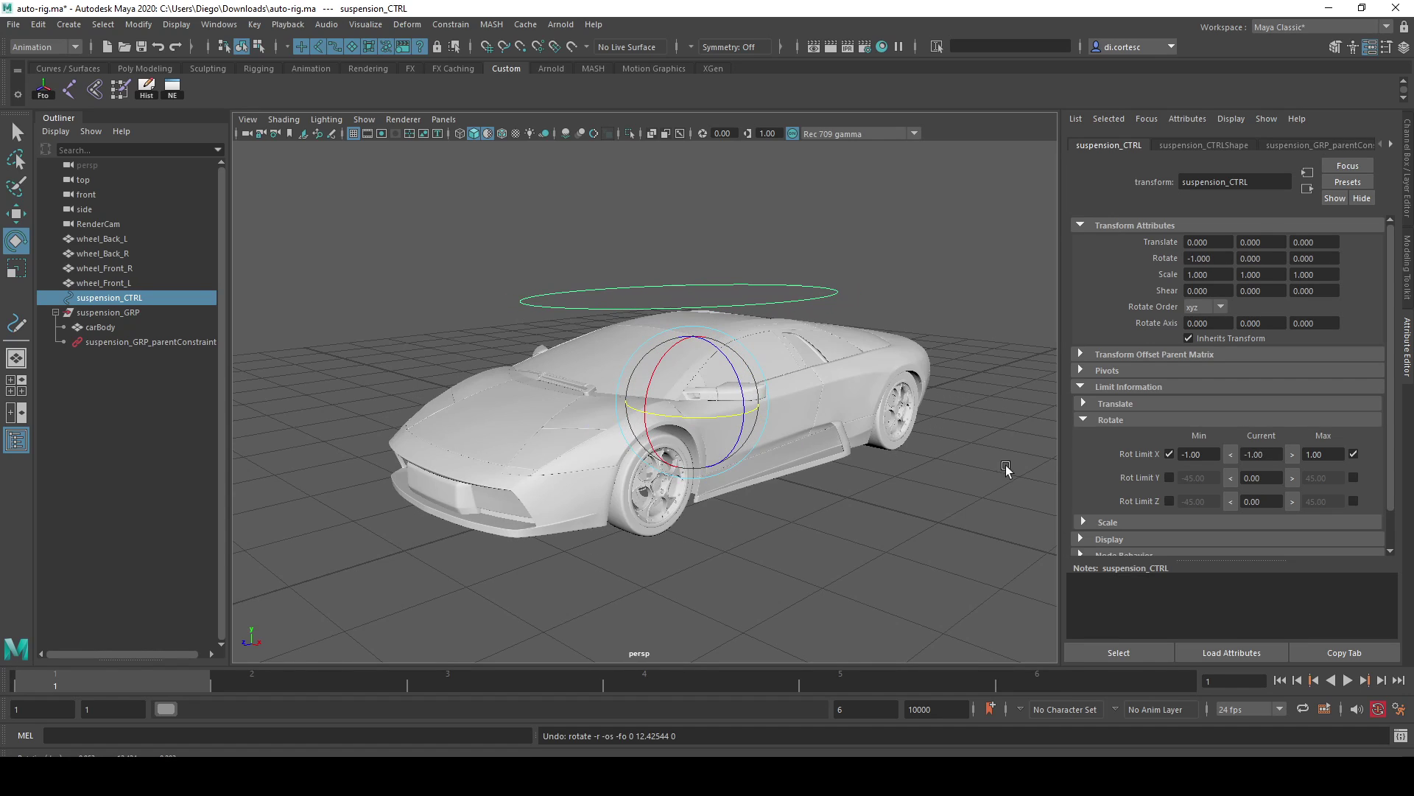
drag(677, 416, 702, 428)
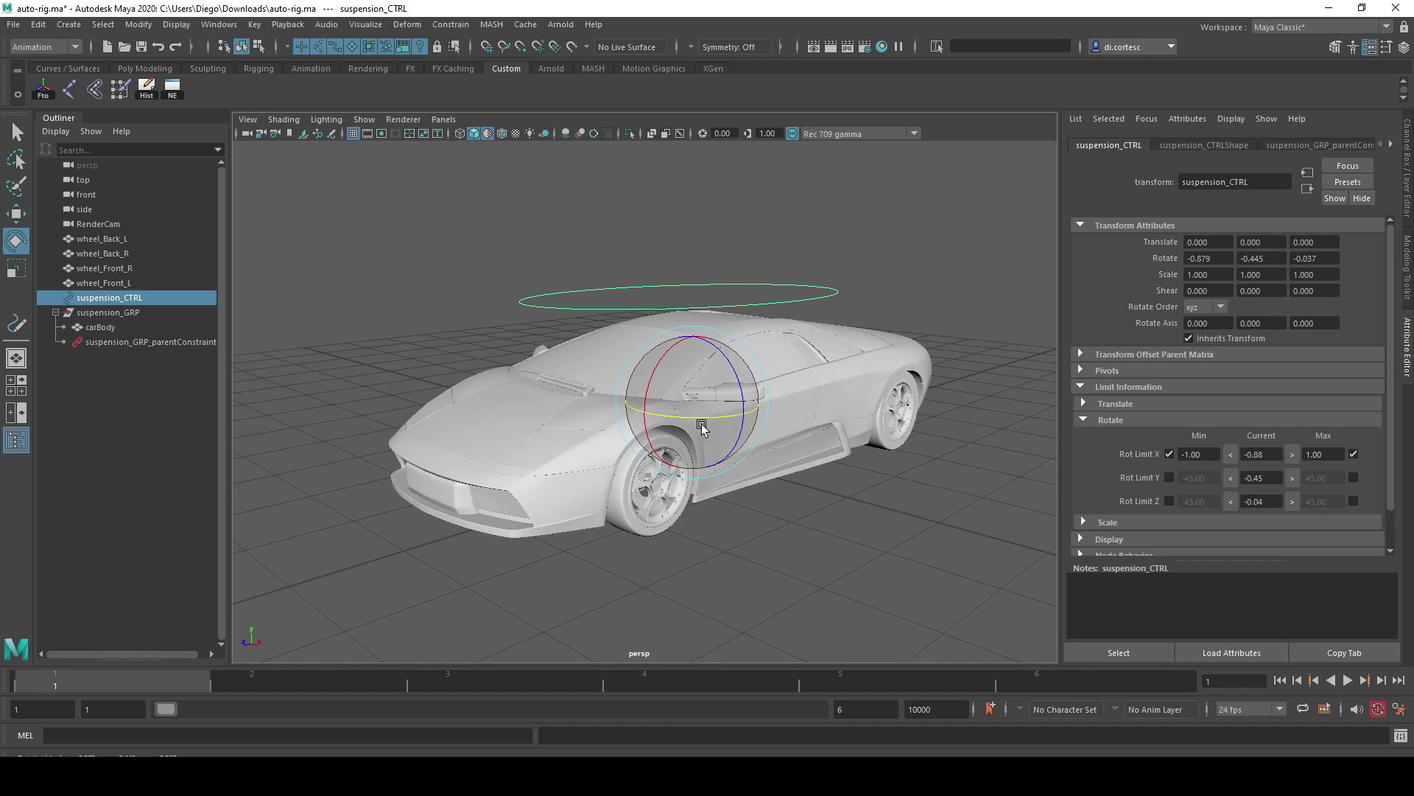
key(ctrl+z)
Enable Rot Limit Y Min and Max, both at 0, then test-rotate and undo
click(1170, 477)
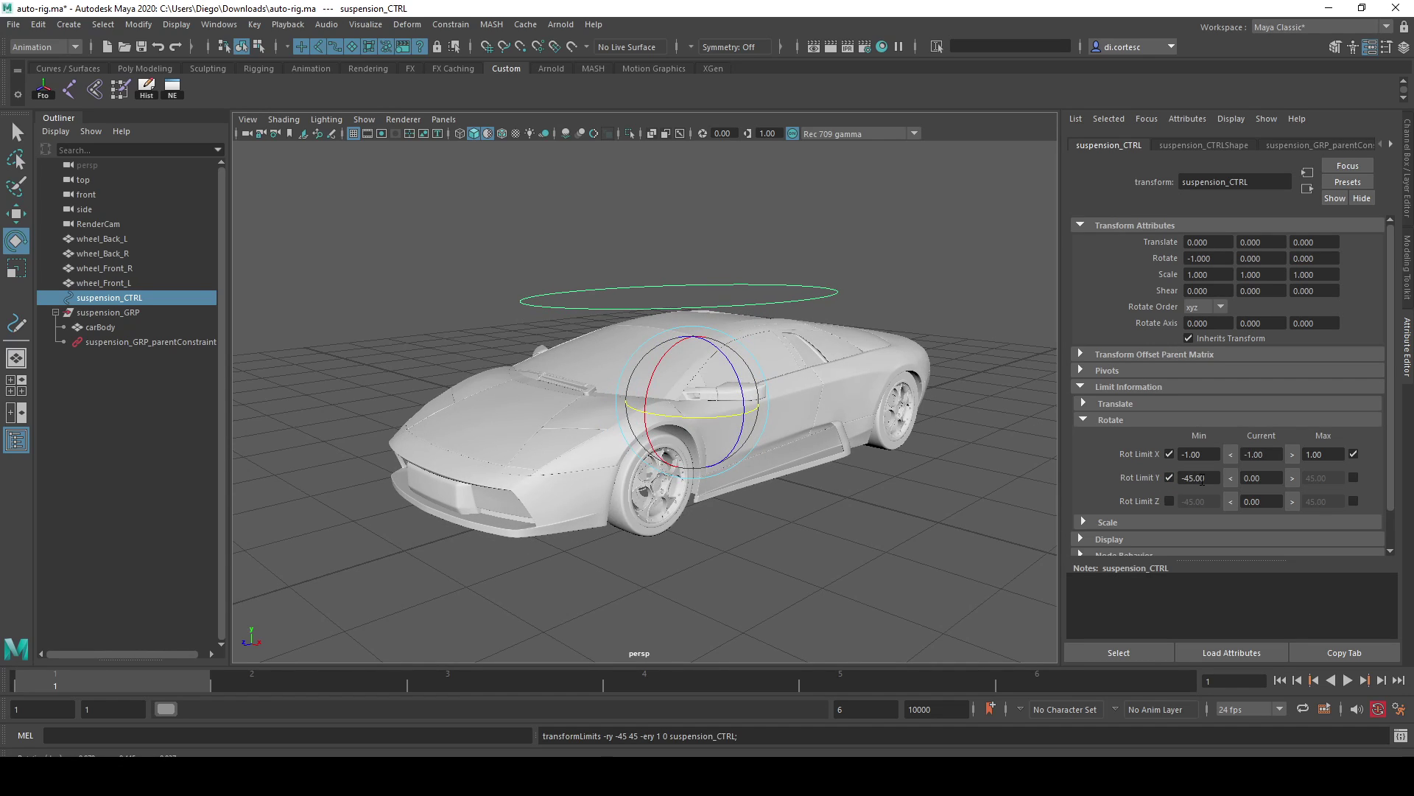
double_click(1191, 478)
text(0)
click(1354, 478)
click(1208, 477)
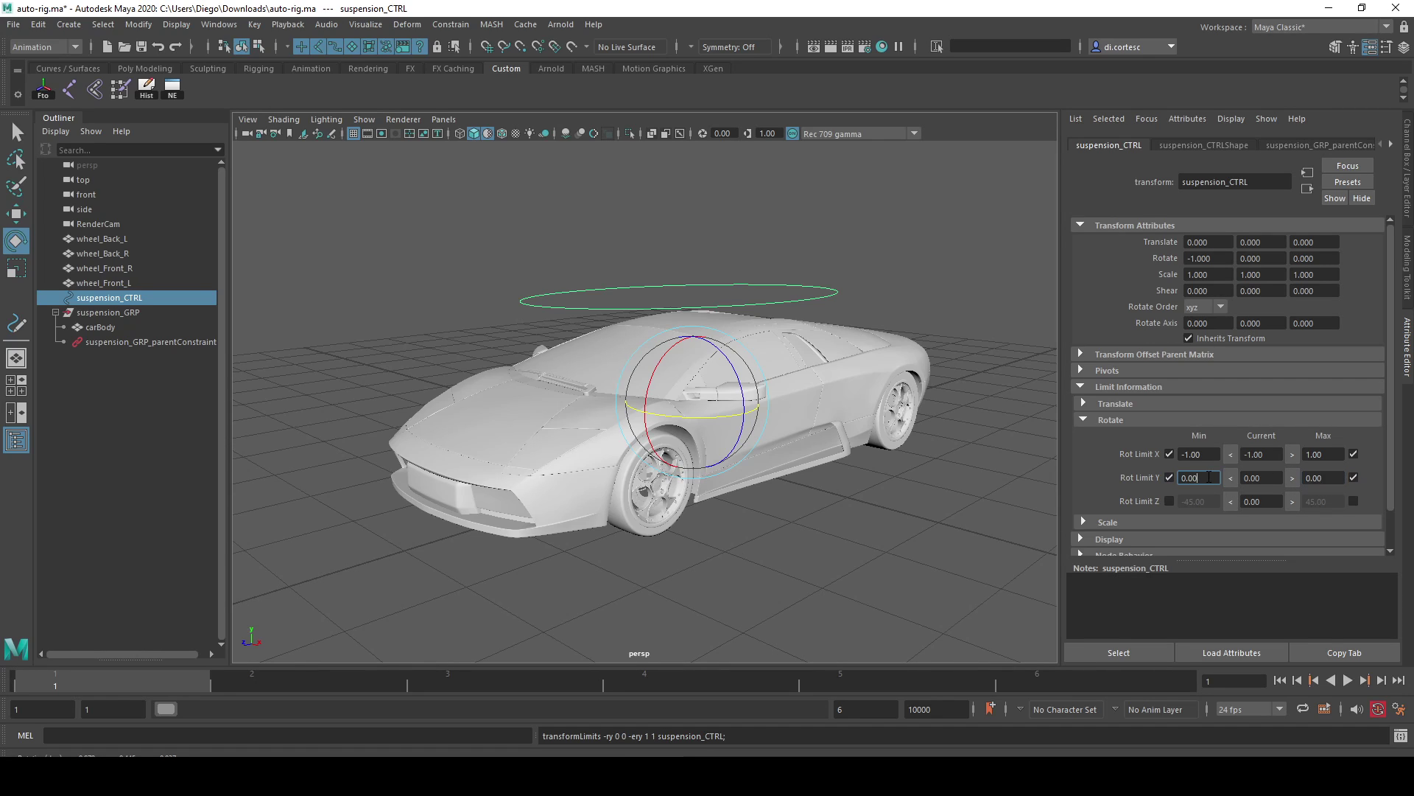
mouse_move(678, 386)
mouse_down()
mouse_move(686, 421)
mouse_move(743, 385)
mouse_move(658, 372)
mouse_move(731, 374)
mouse_up()
key(ctrl+z)
key(ctrl+z)
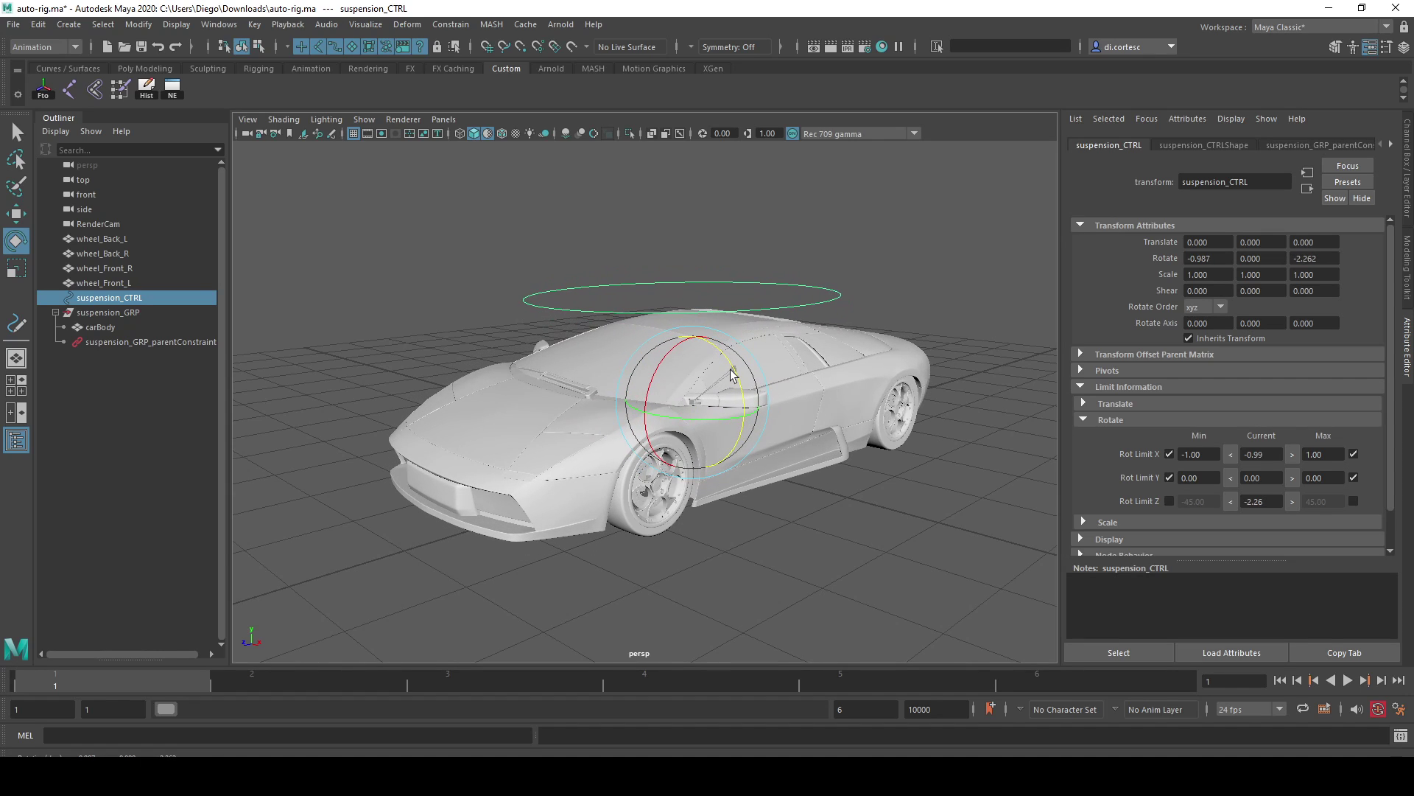
Zoom in on the front wheel and set the control's current Z rotation to -2
mouse_move(723, 426)
alt+mouse_down()
mouse_move(815, 467)
mouse_move(749, 452)
alt+mouse_up()
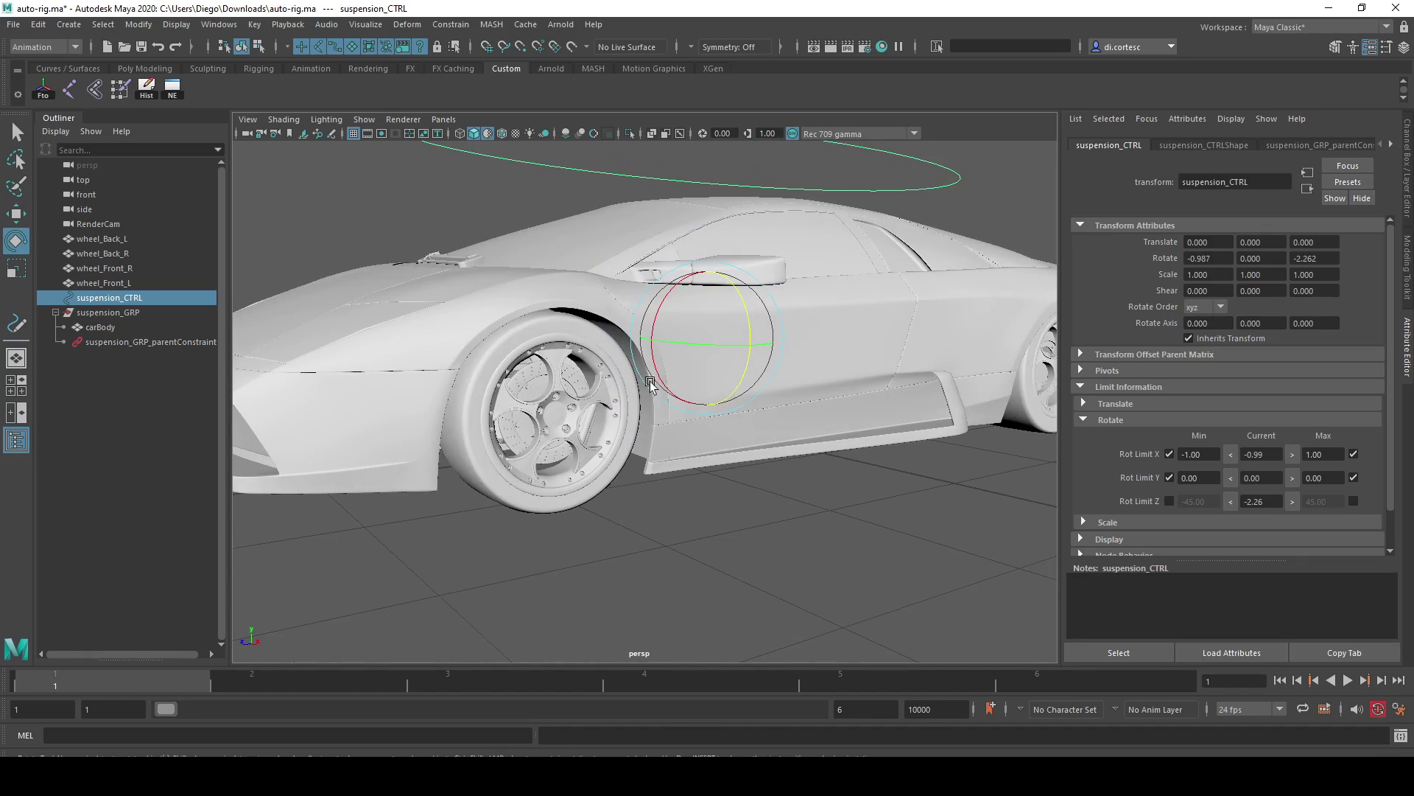
mouse_move(653, 385)
alt+mouse_down()
mouse_move(746, 387)
mouse_move(602, 391)
alt+mouse_up()
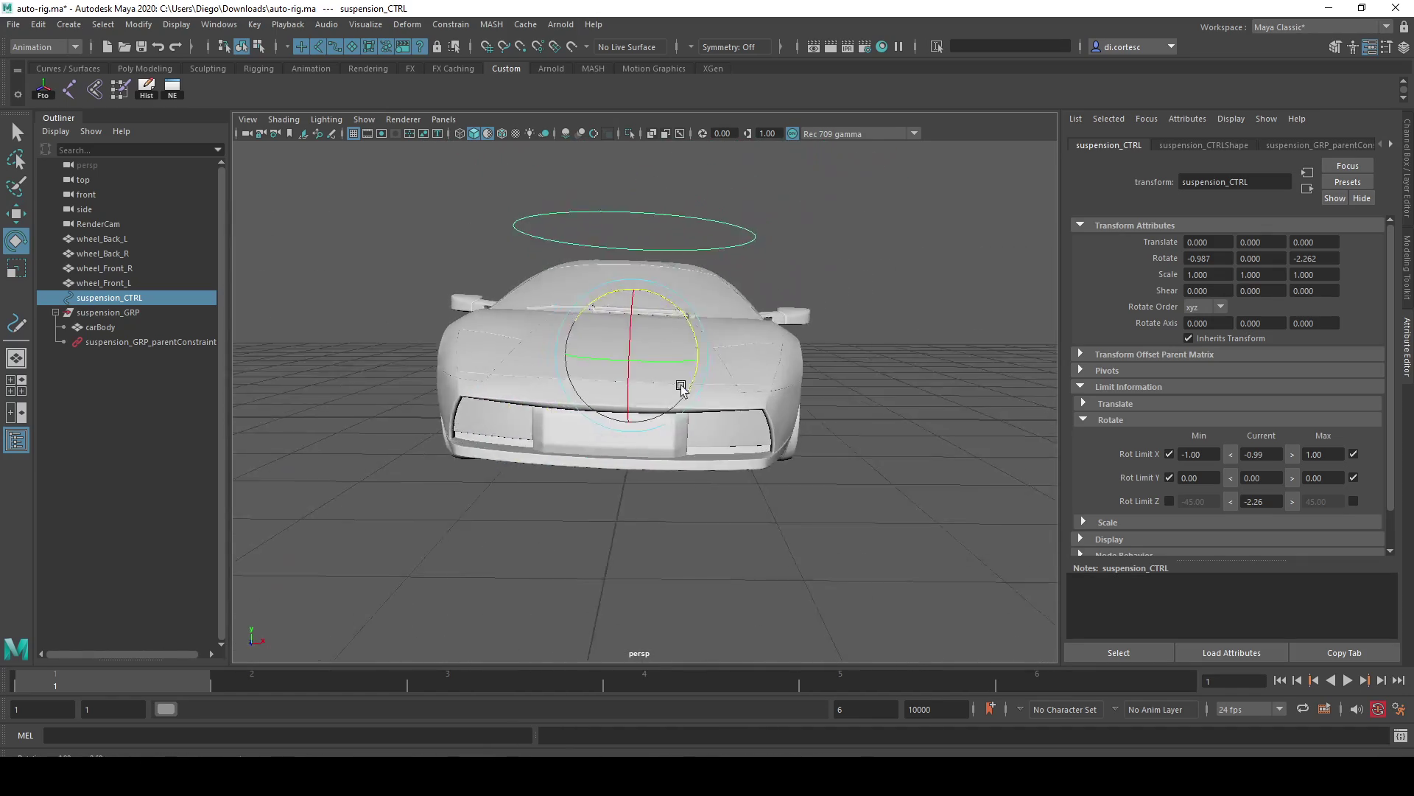
alt+right_drag(602, 390, 751, 387)
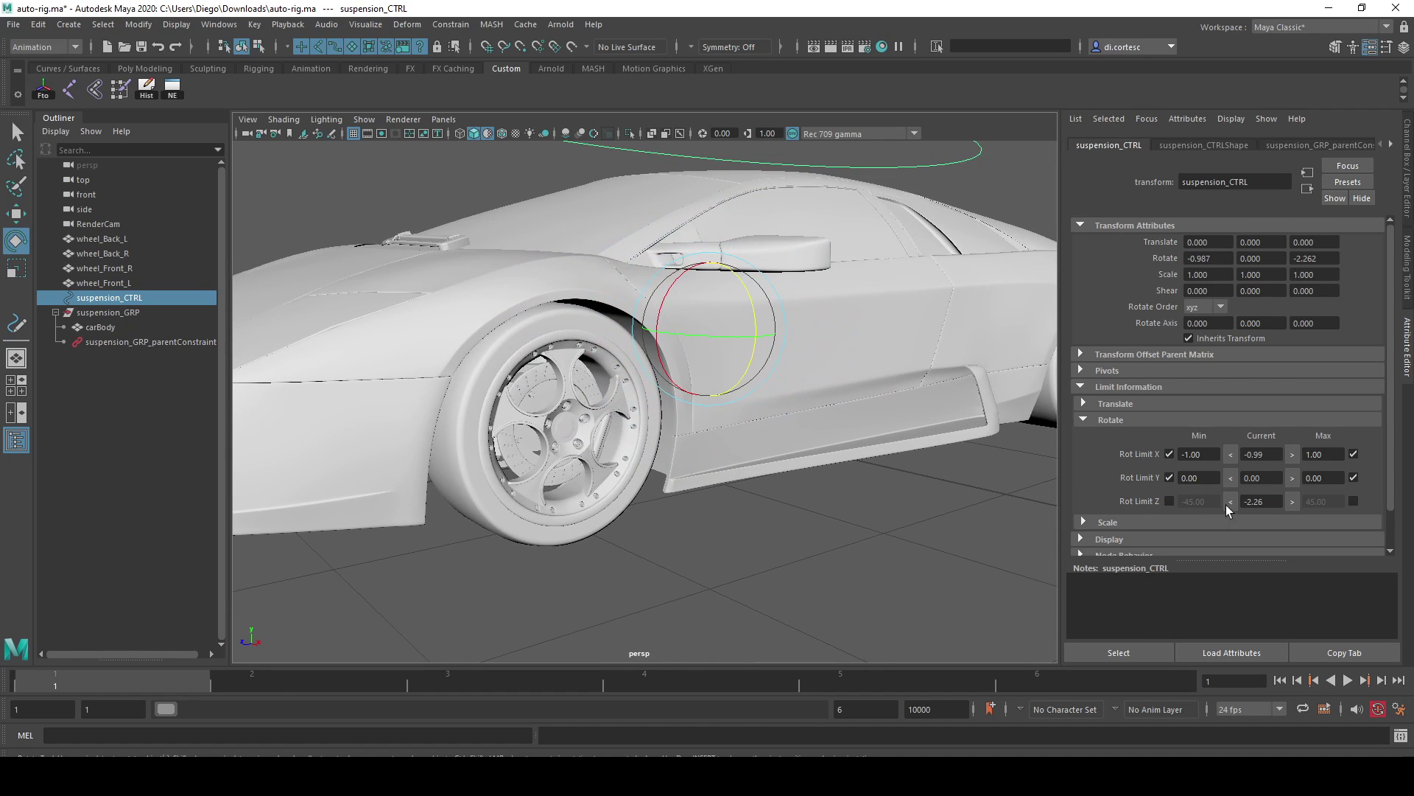
click(1261, 503)
text(-2)
key(Return)
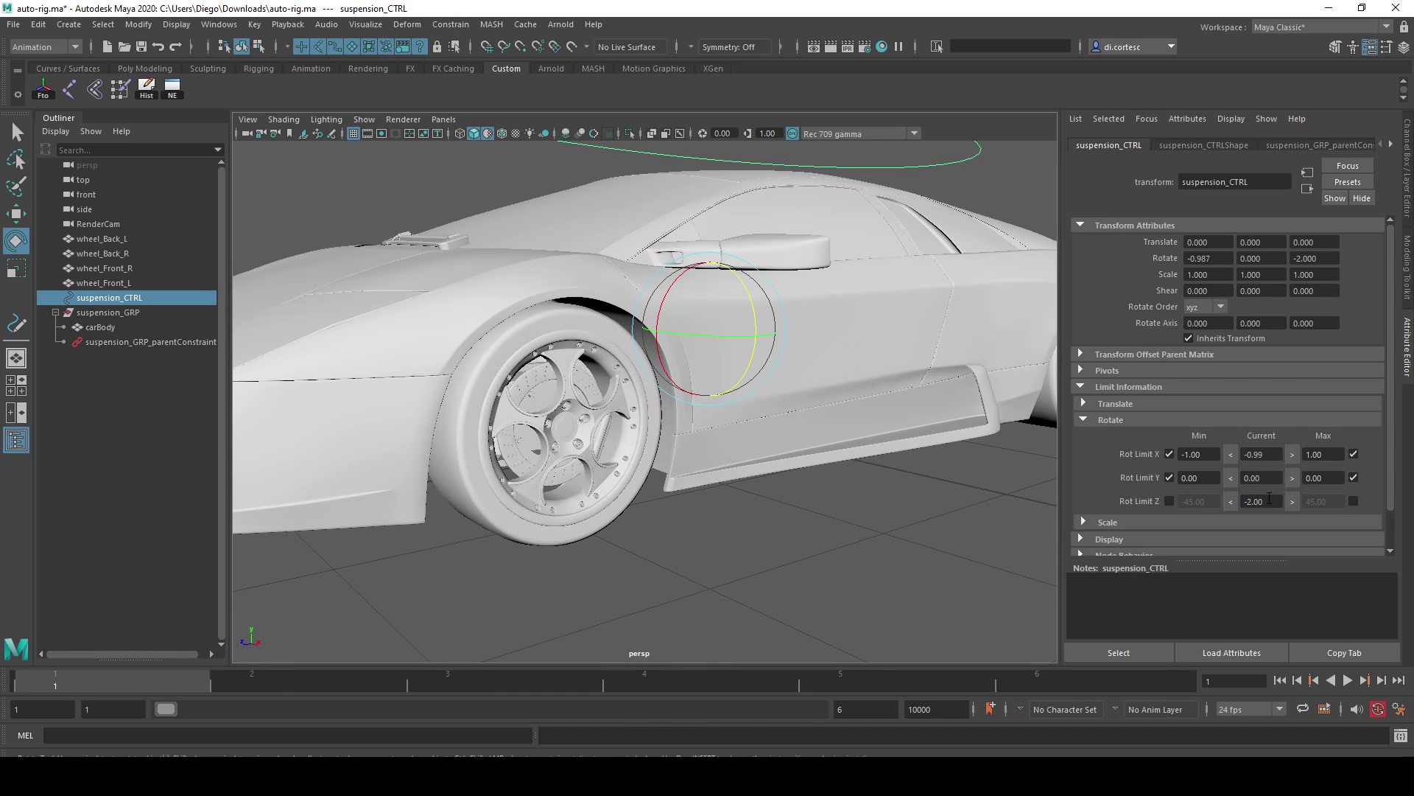
click(1264, 506)
Enable Rot Limit Z Min and Max at -2 and 2, and test the limits
click(1170, 502)
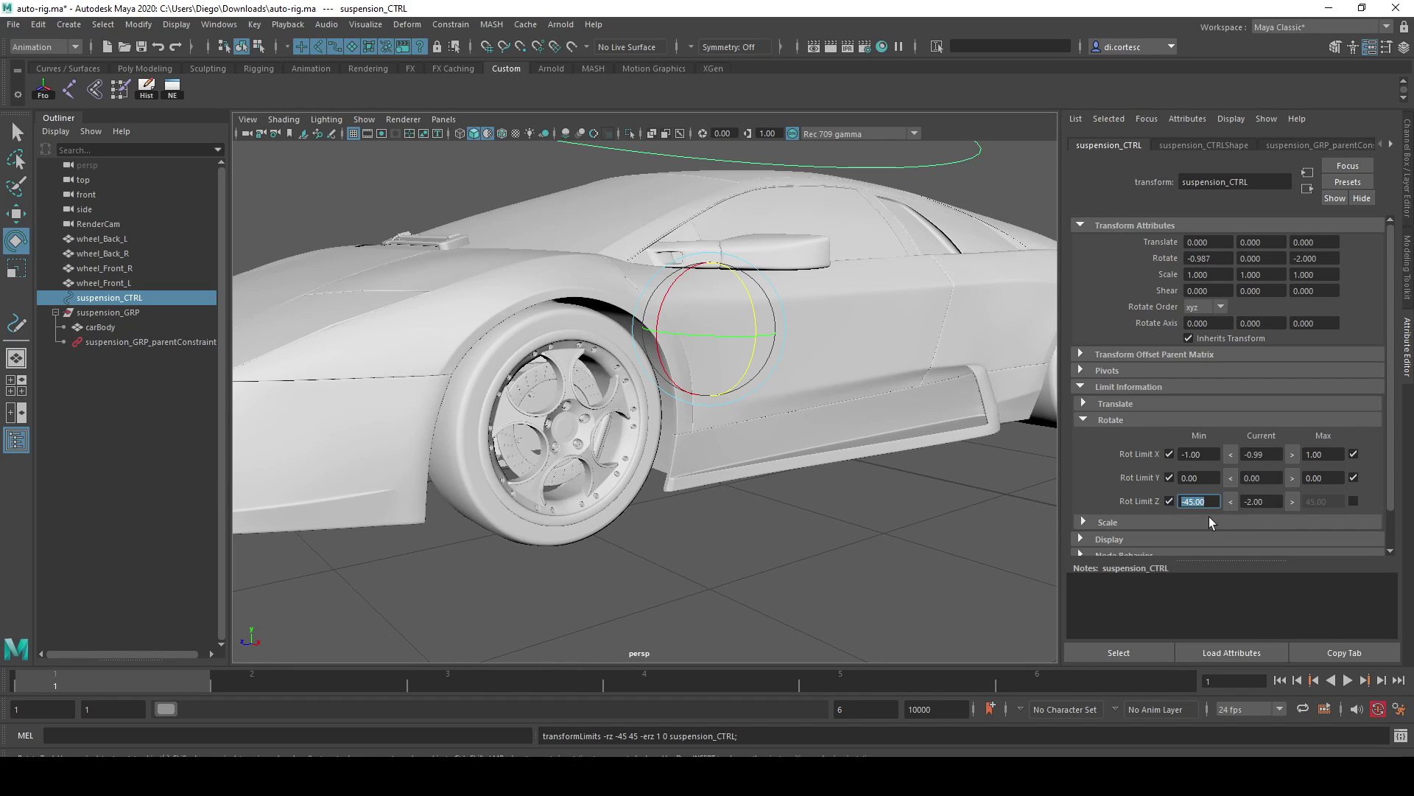
text(-2)
click(1351, 502)
text(2)
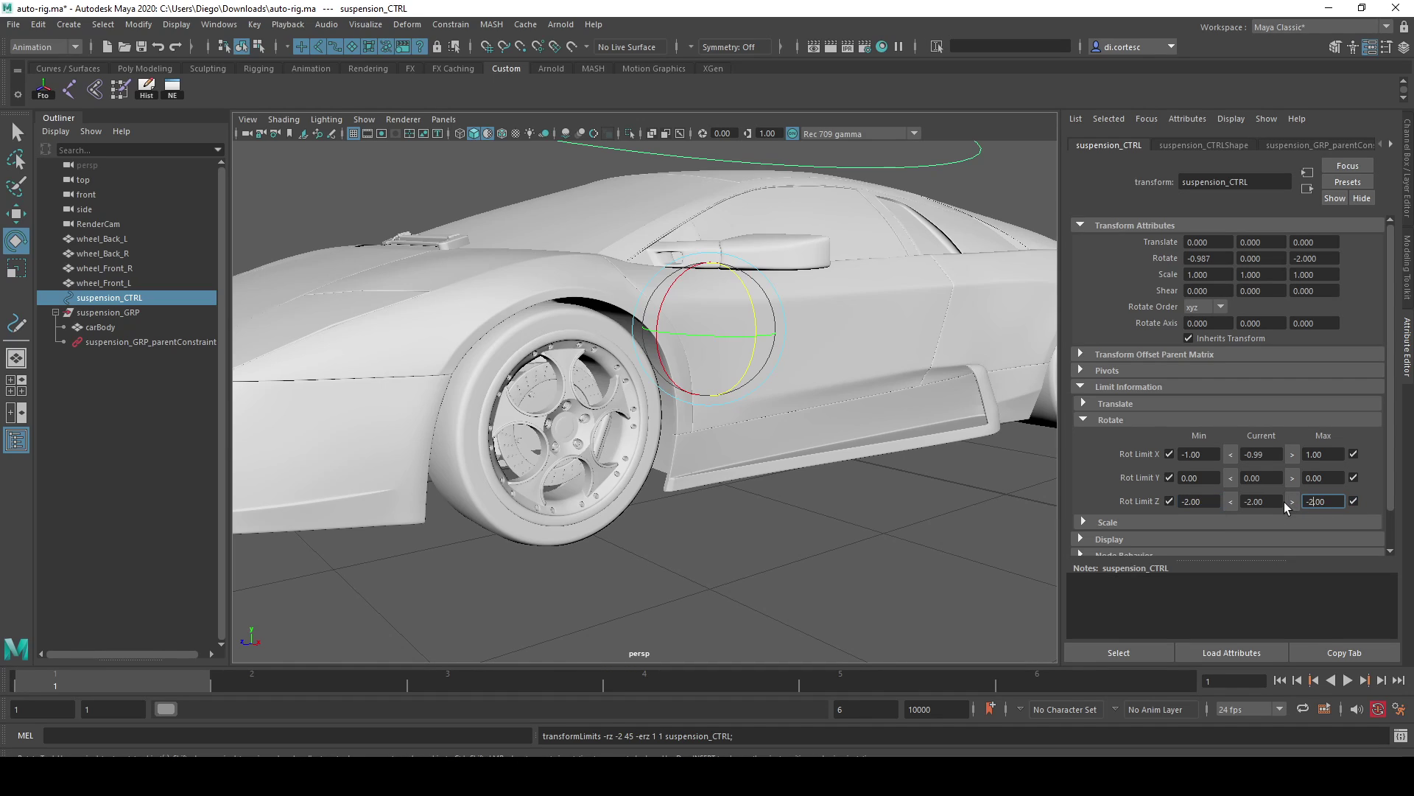
key(BackSpace)
key(Return)
mouse_move(737, 331)
alt+mouse_down()
mouse_move(685, 322)
mouse_move(737, 329)
mouse_move(668, 349)
mouse_move(731, 341)
mouse_move(805, 382)
alt+mouse_up()
drag(626, 335, 686, 324)
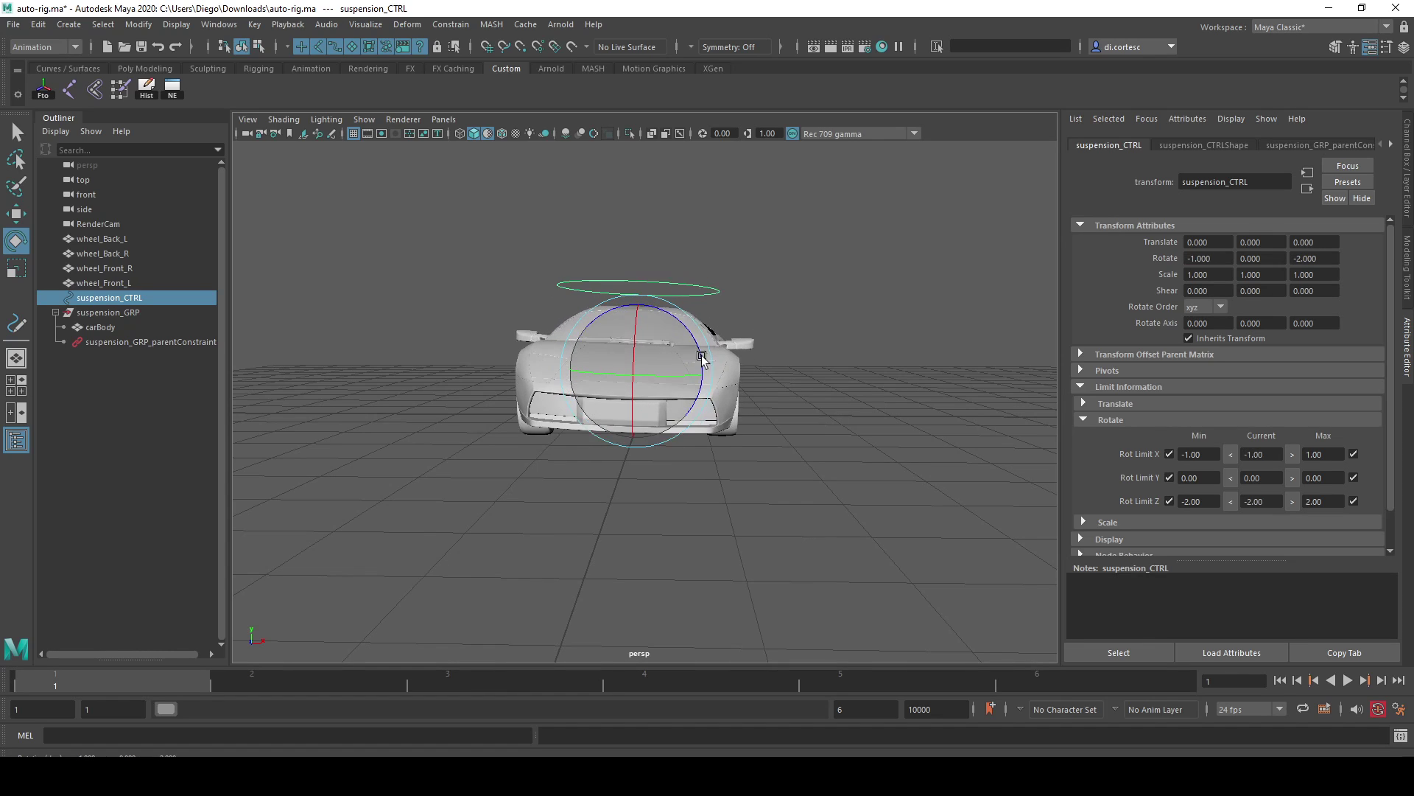
Set suspension_CTRL's current X rotation value back to 0
mouse_move(687, 324)
alt+mouse_down()
mouse_move(626, 335)
mouse_move(646, 356)
mouse_move(693, 332)
mouse_move(663, 396)
alt+mouse_up()
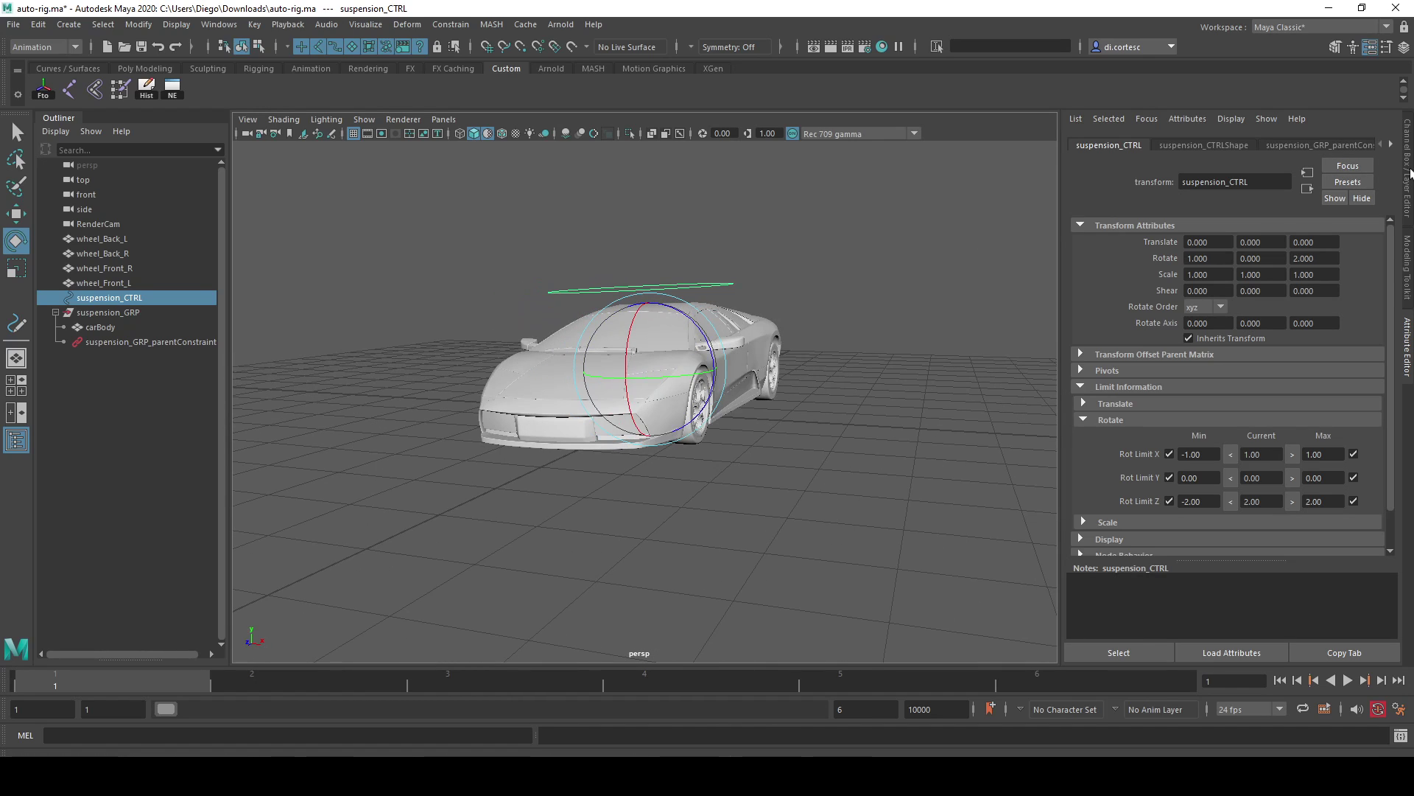
click(1261, 454)
text(0)
click(1269, 477)
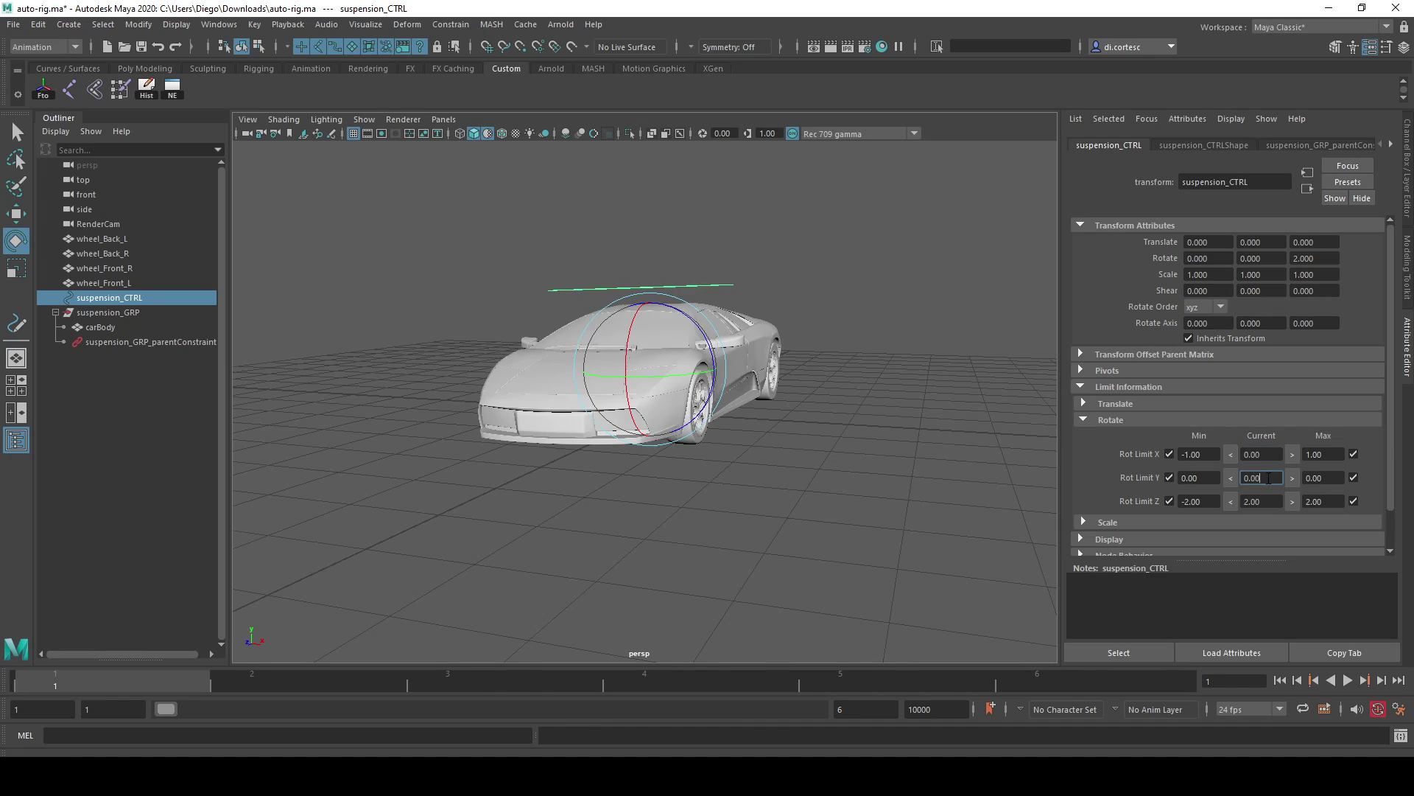
text(0)
key(Return)
Reselect the car body and suspension_CTRL, then select the front-left wheel
click(884, 426)
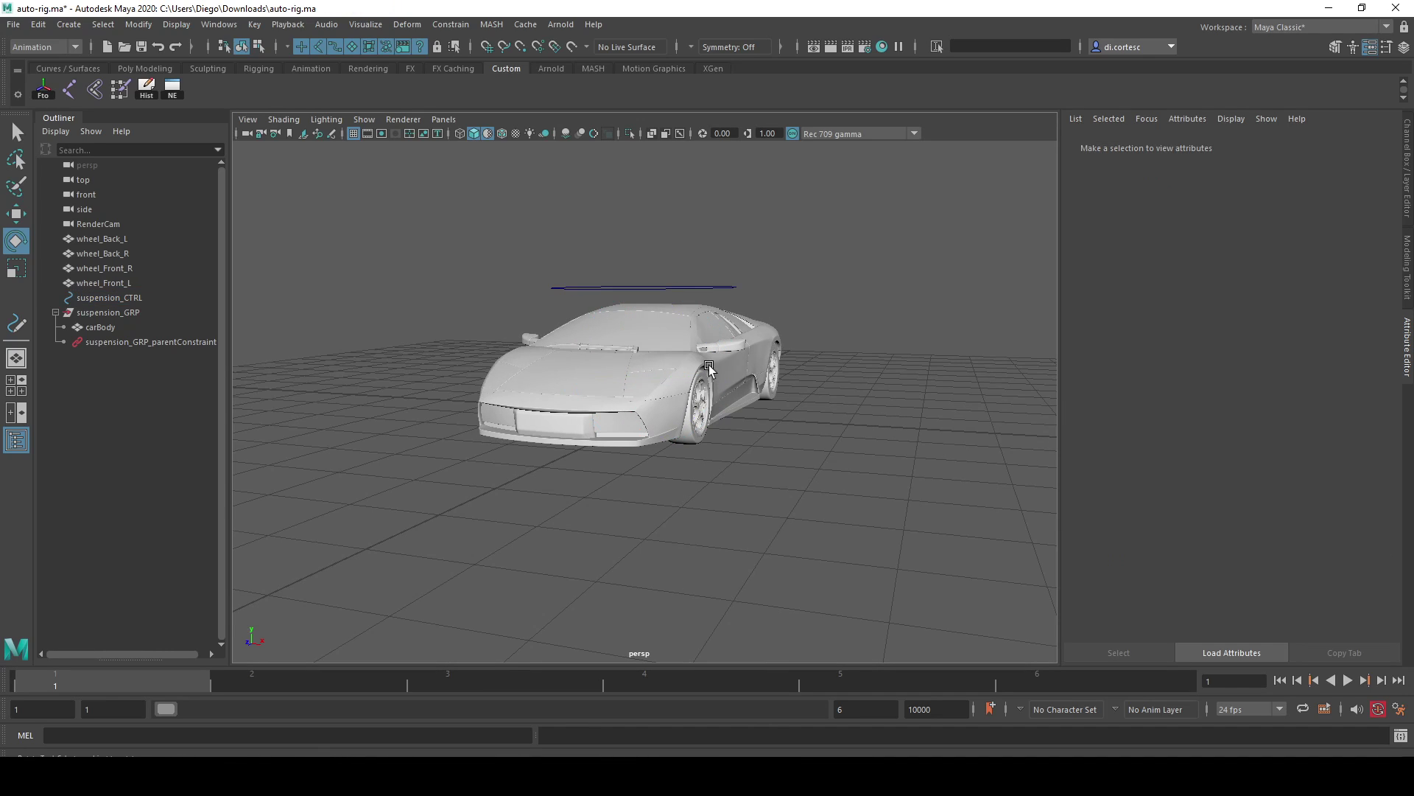
click(707, 359)
click(707, 288)
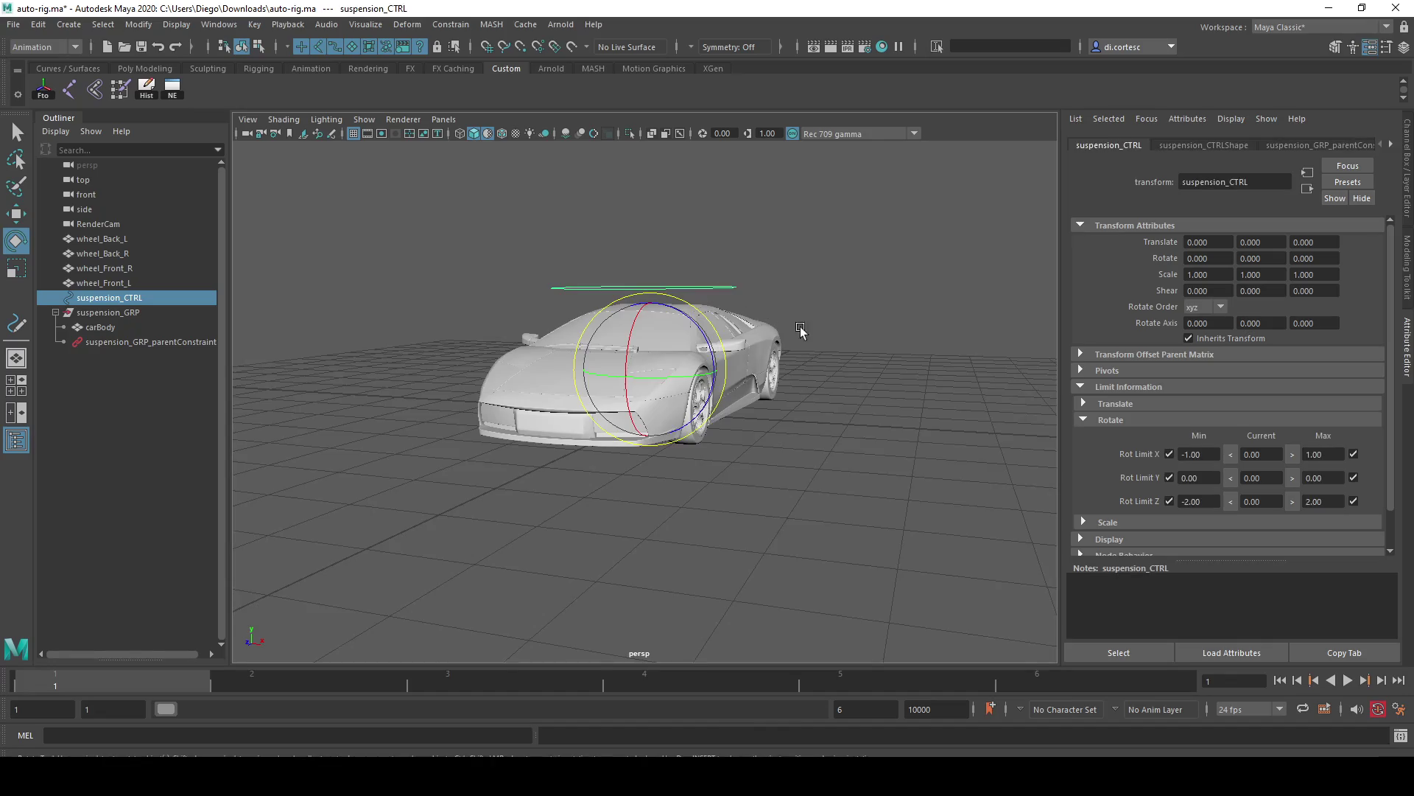
mouse_move(799, 329)
alt+mouse_down()
mouse_move(855, 343)
mouse_move(769, 329)
alt+mouse_up()
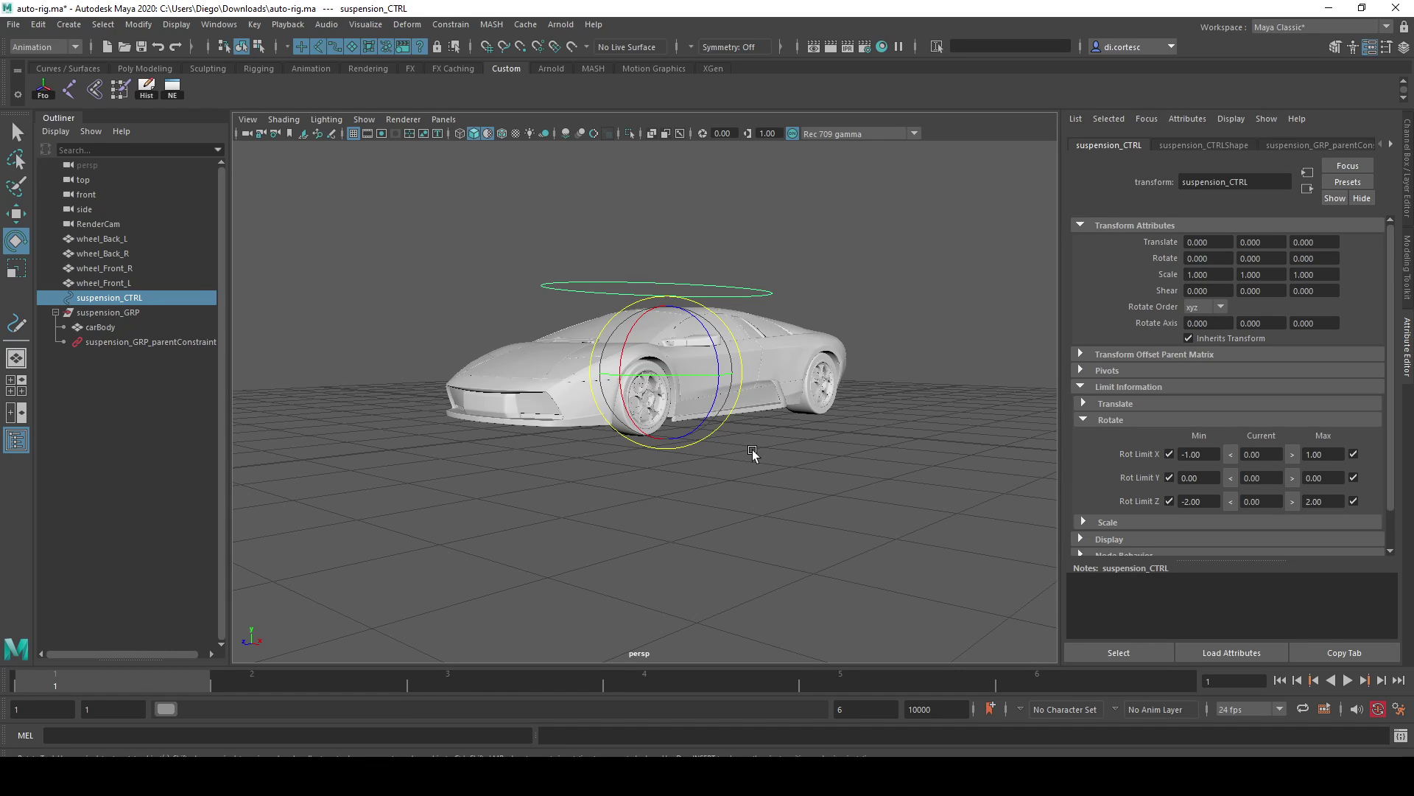
mouse_move(751, 451)
alt+mouse_down()
mouse_move(599, 467)
mouse_move(707, 475)
mouse_move(586, 477)
alt+mouse_up()
click(577, 429)
Compare suspension_GRP and carBody in the Outliner, end on carBody, and show the Channel Box
key(w)
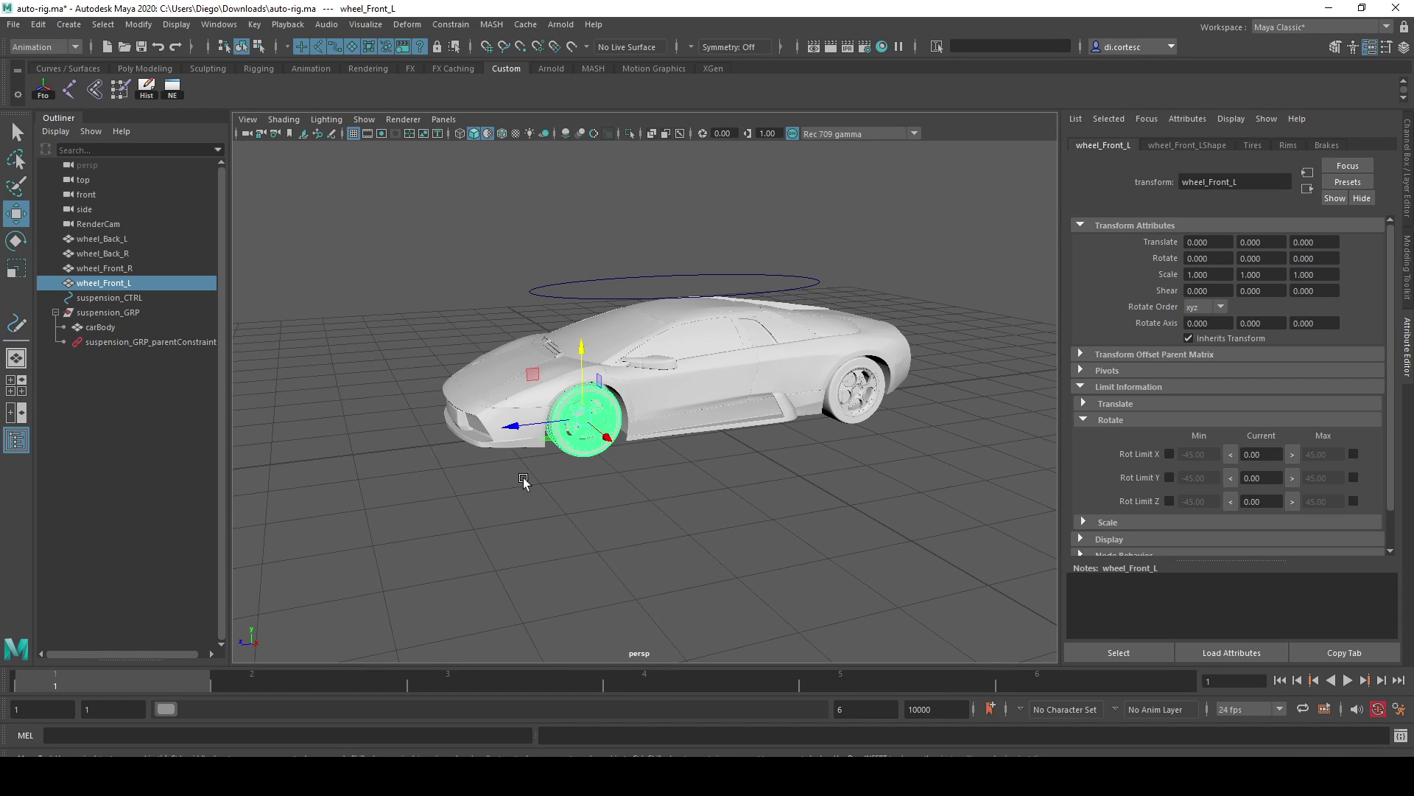
mouse_move(523, 479)
alt+mouse_down()
mouse_move(596, 482)
mouse_move(589, 418)
alt+mouse_up()
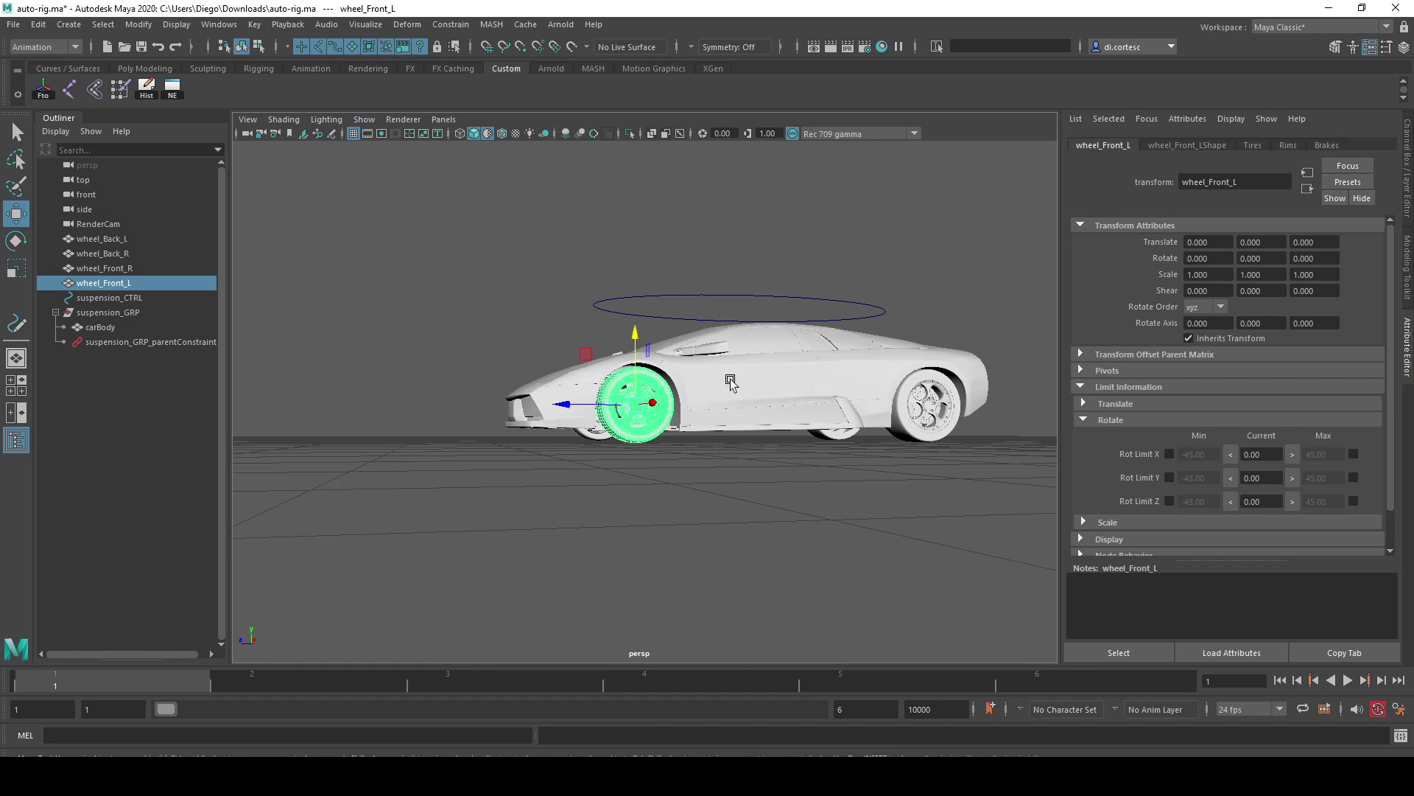
alt+drag(732, 383, 293, 348)
click(93, 328)
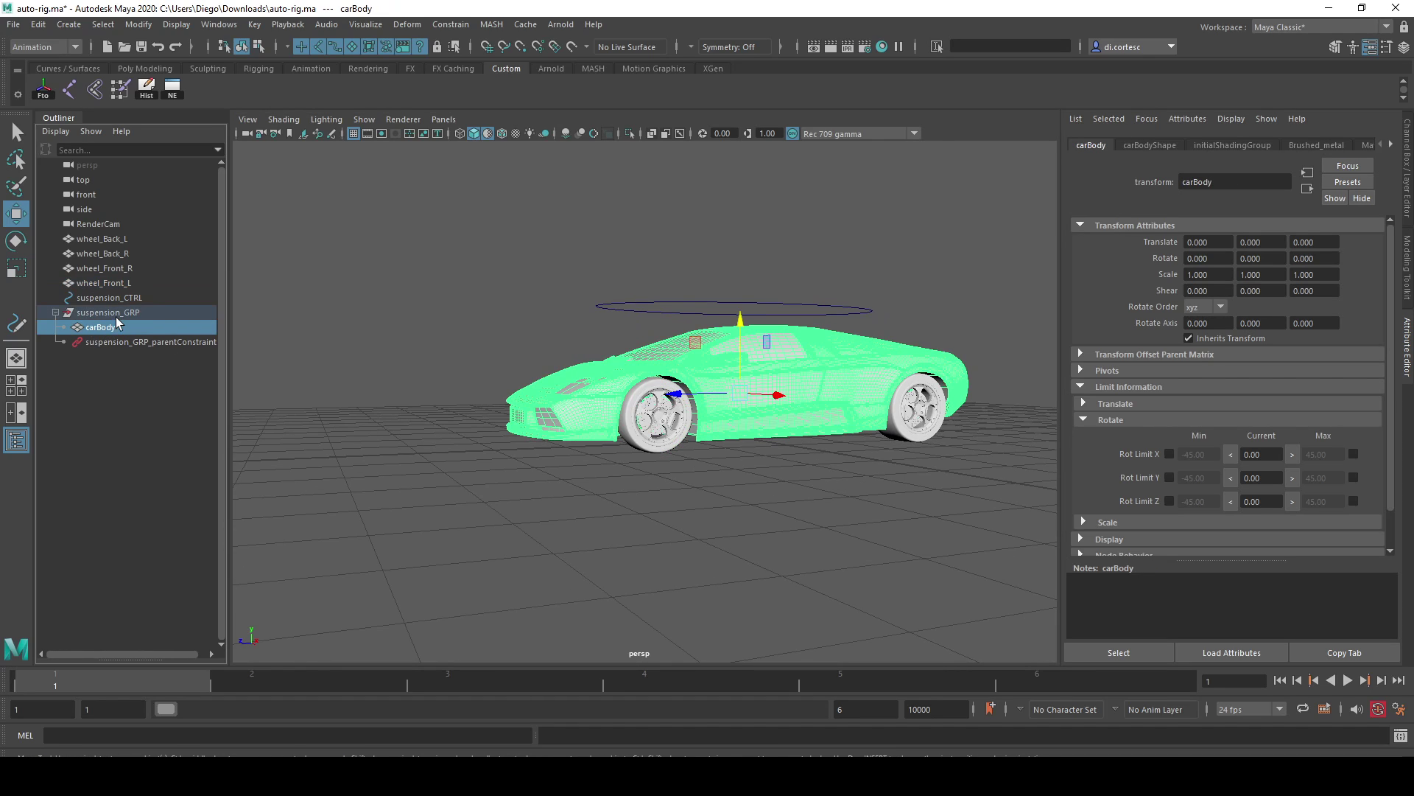
click(116, 317)
click(121, 329)
click(111, 316)
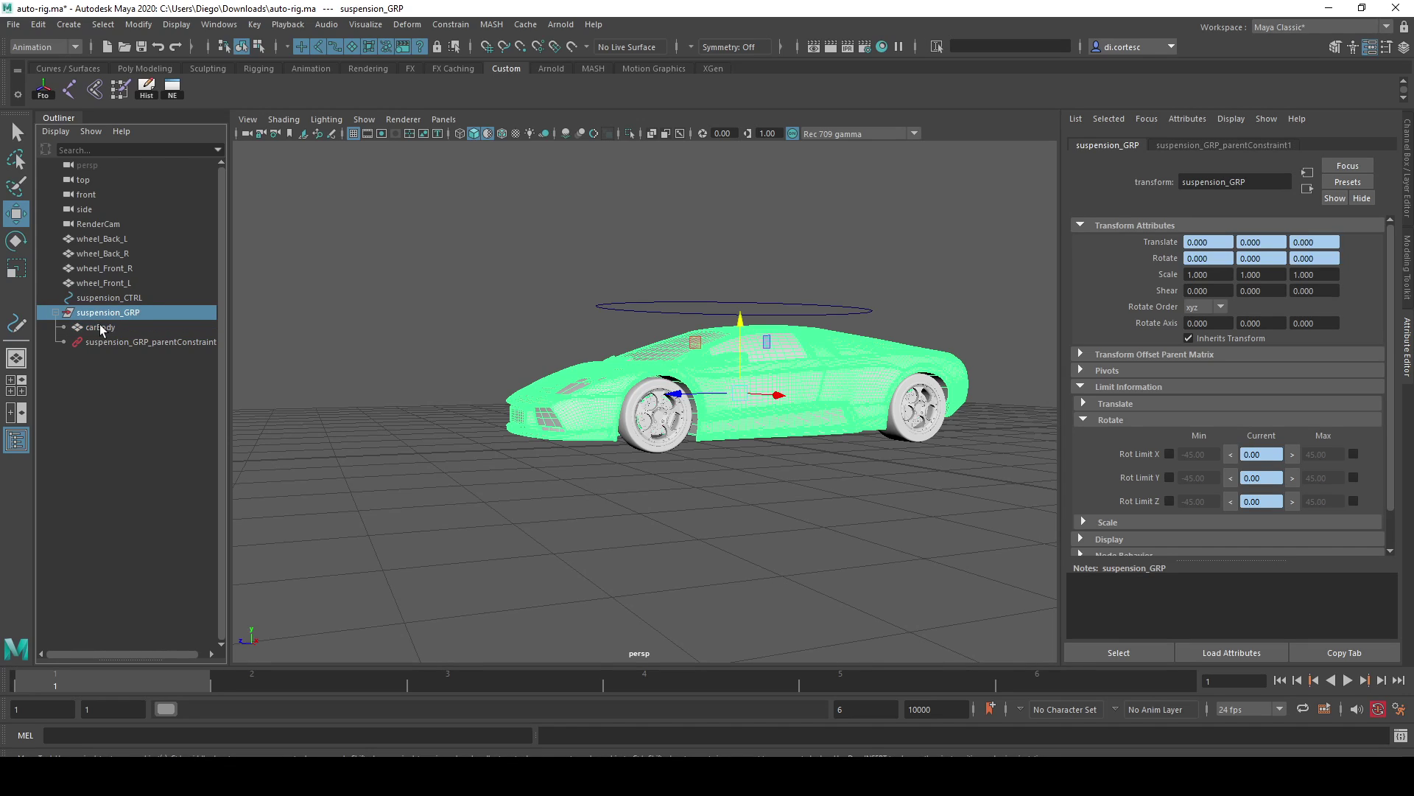
click(106, 326)
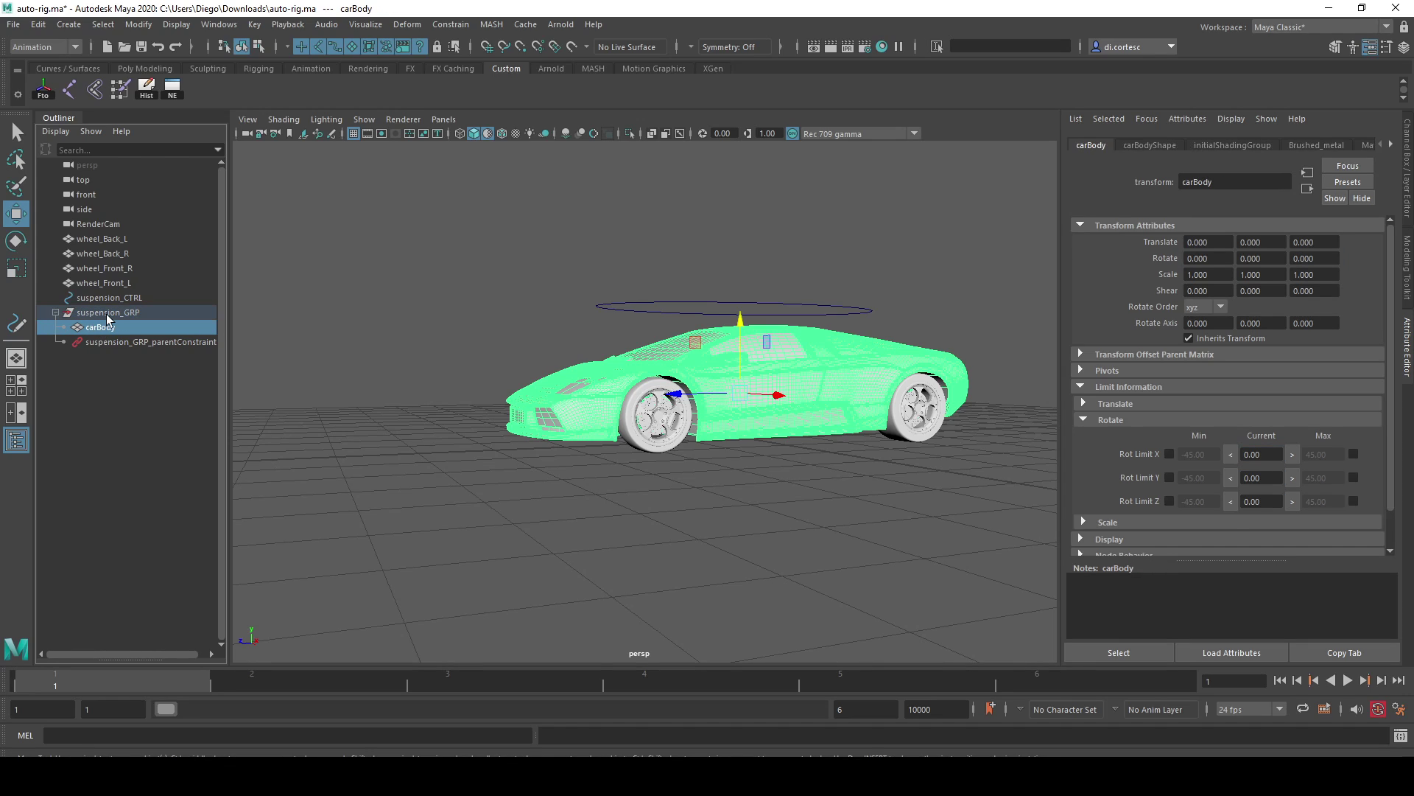
click(107, 315)
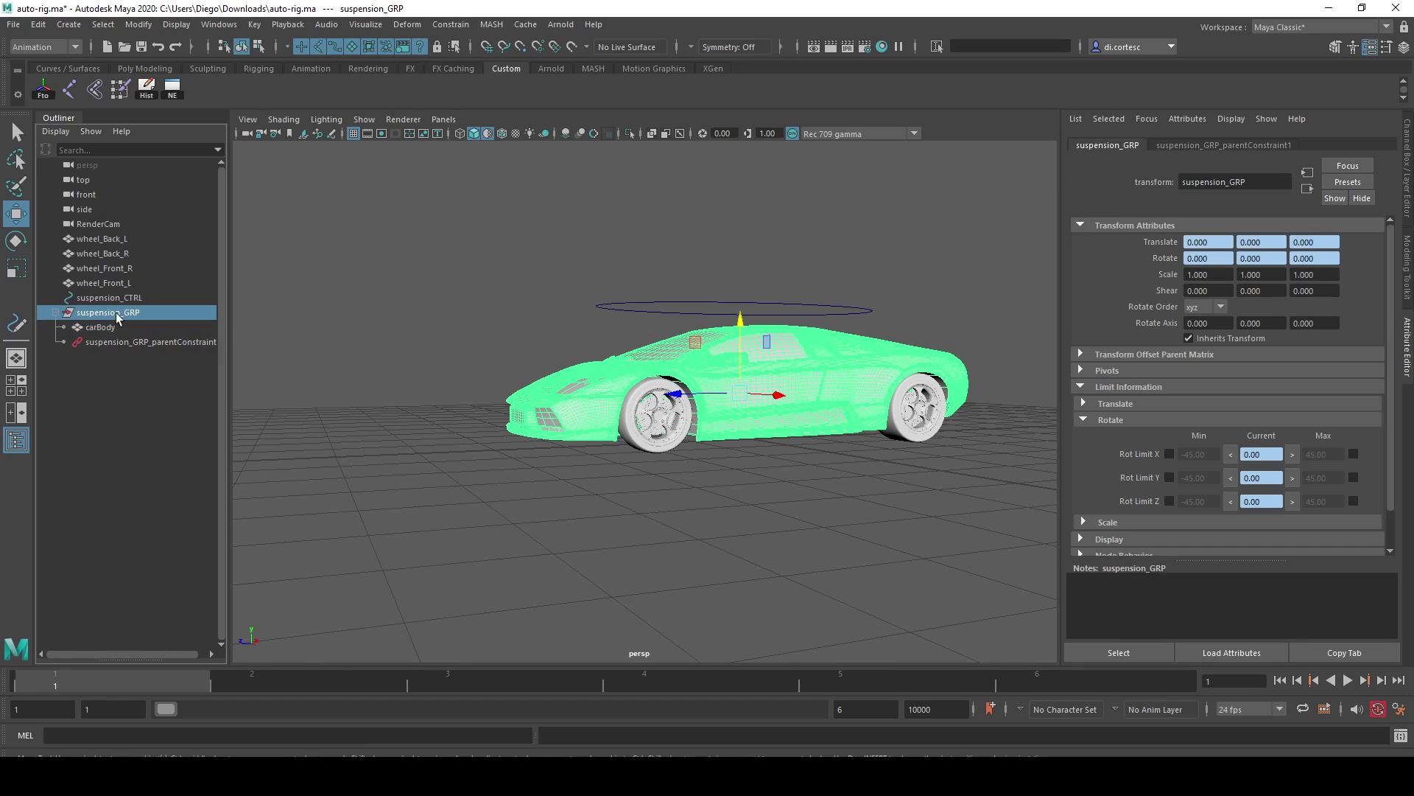
click(108, 327)
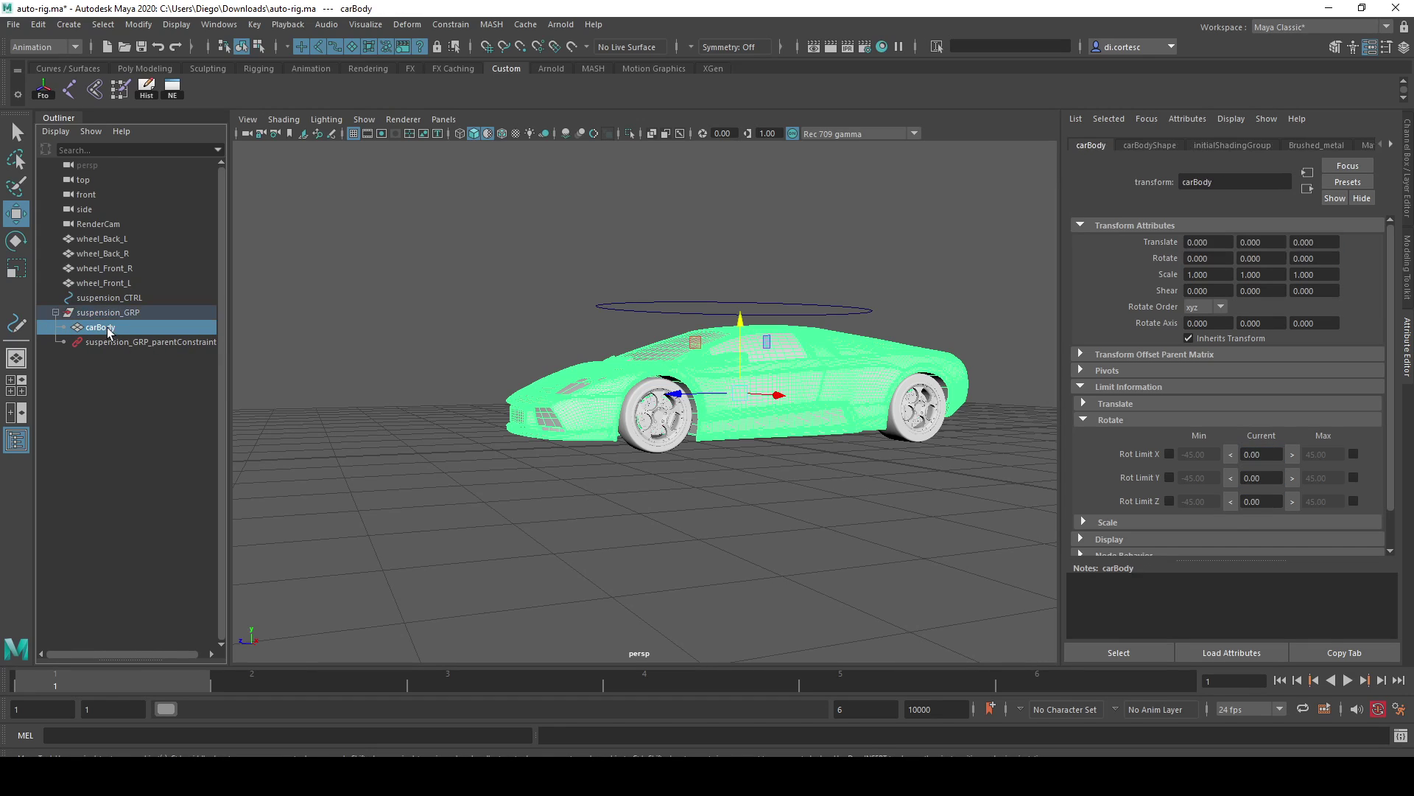
click(1406, 176)
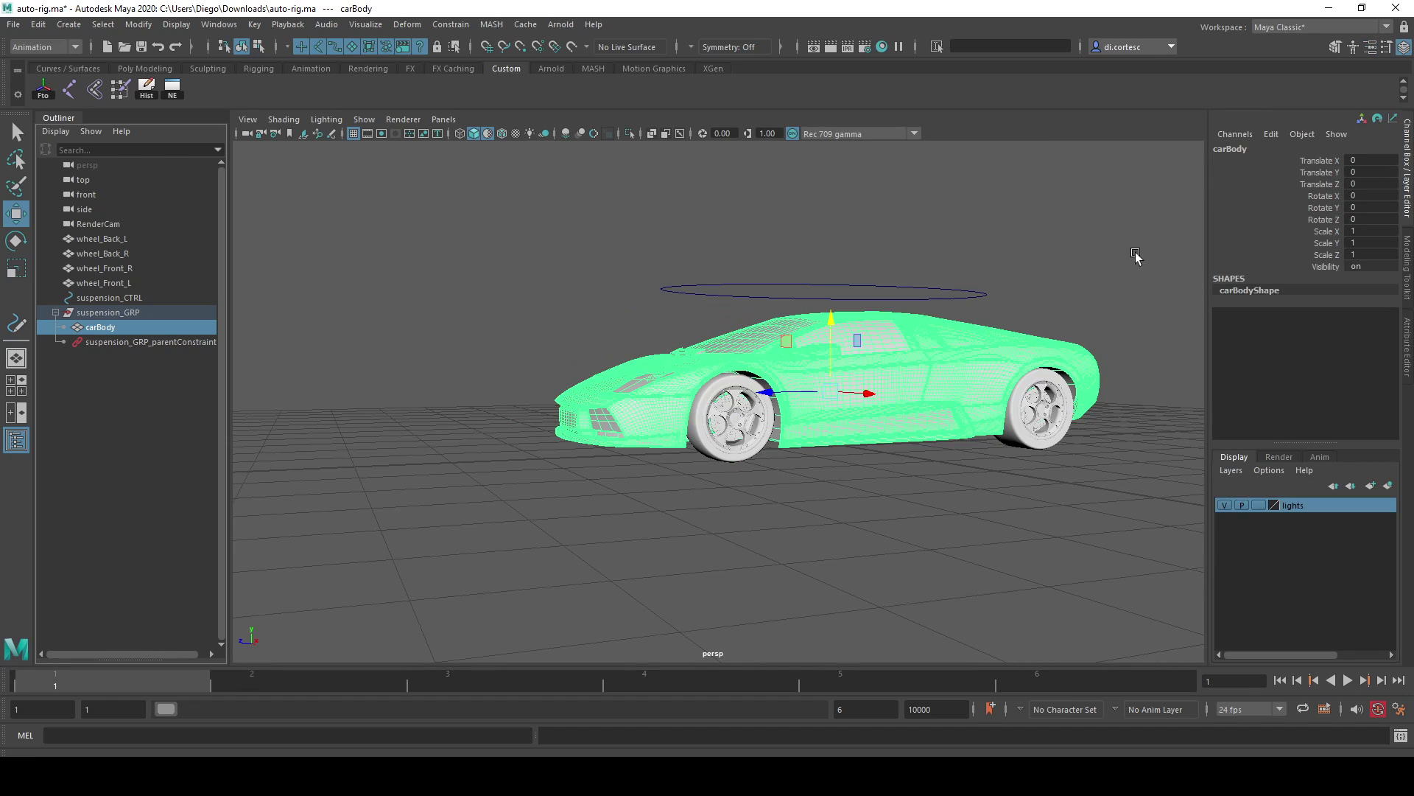
alt+drag(810, 391, 640, 387)
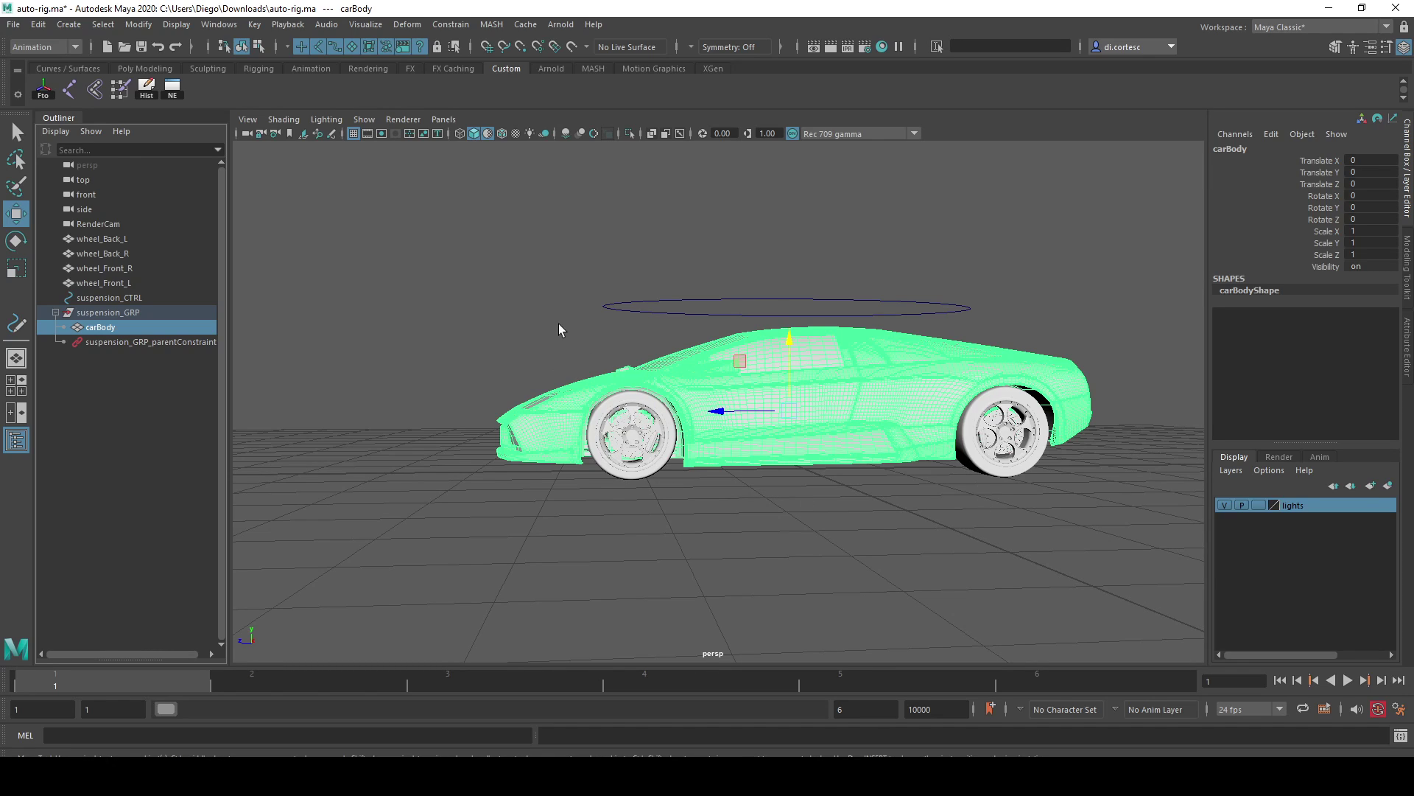
alt+middle_drag(572, 364, 565, 349)
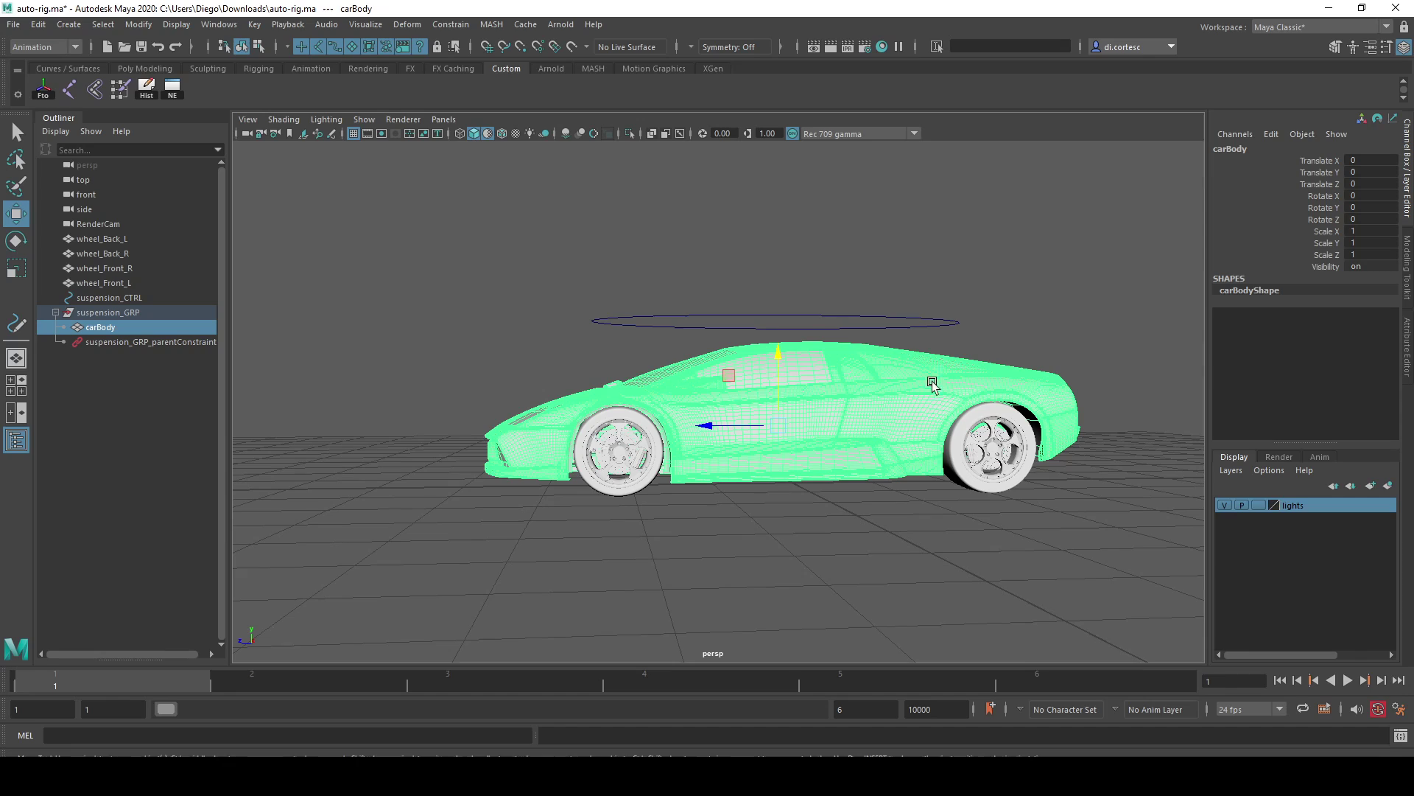
click(437, 329)
click(103, 340)
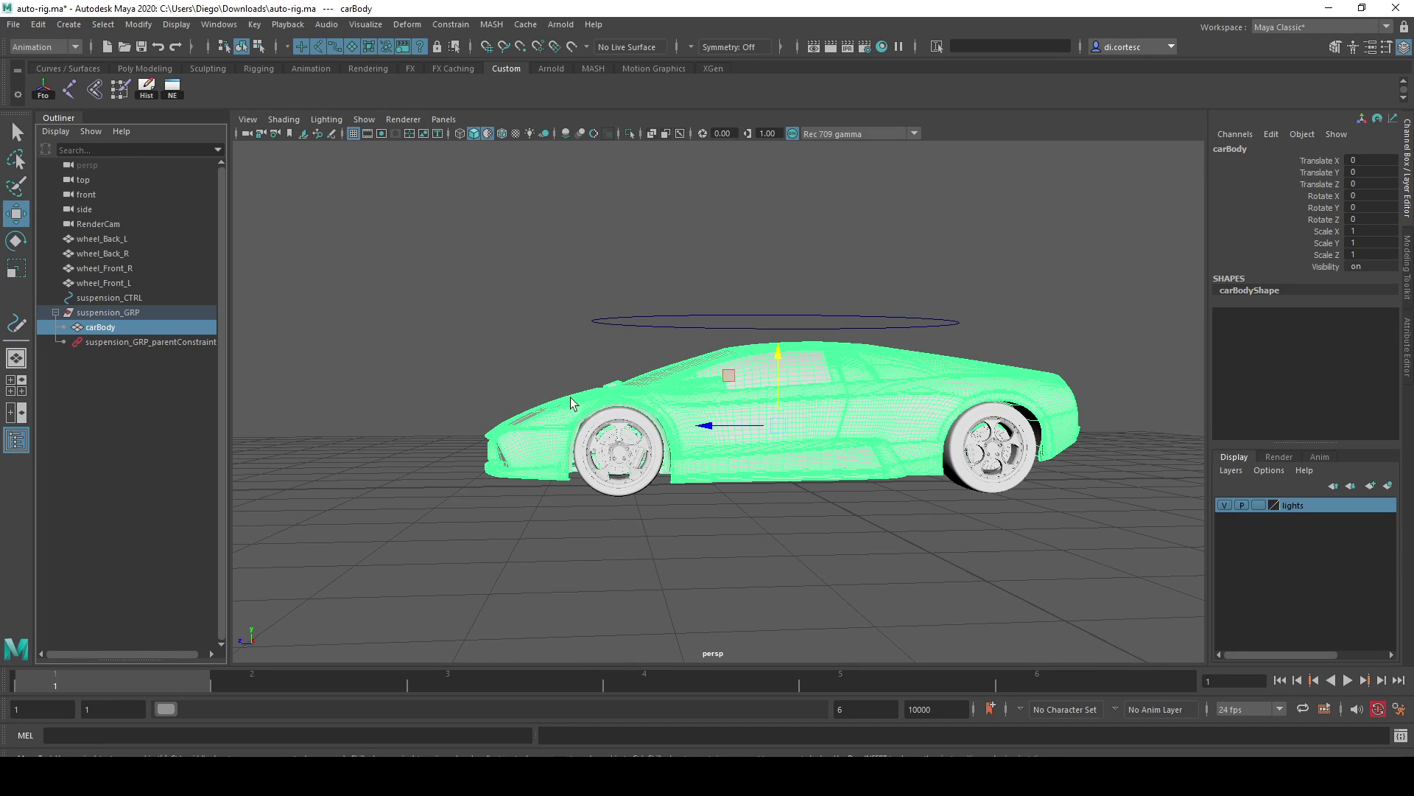
click(158, 373)
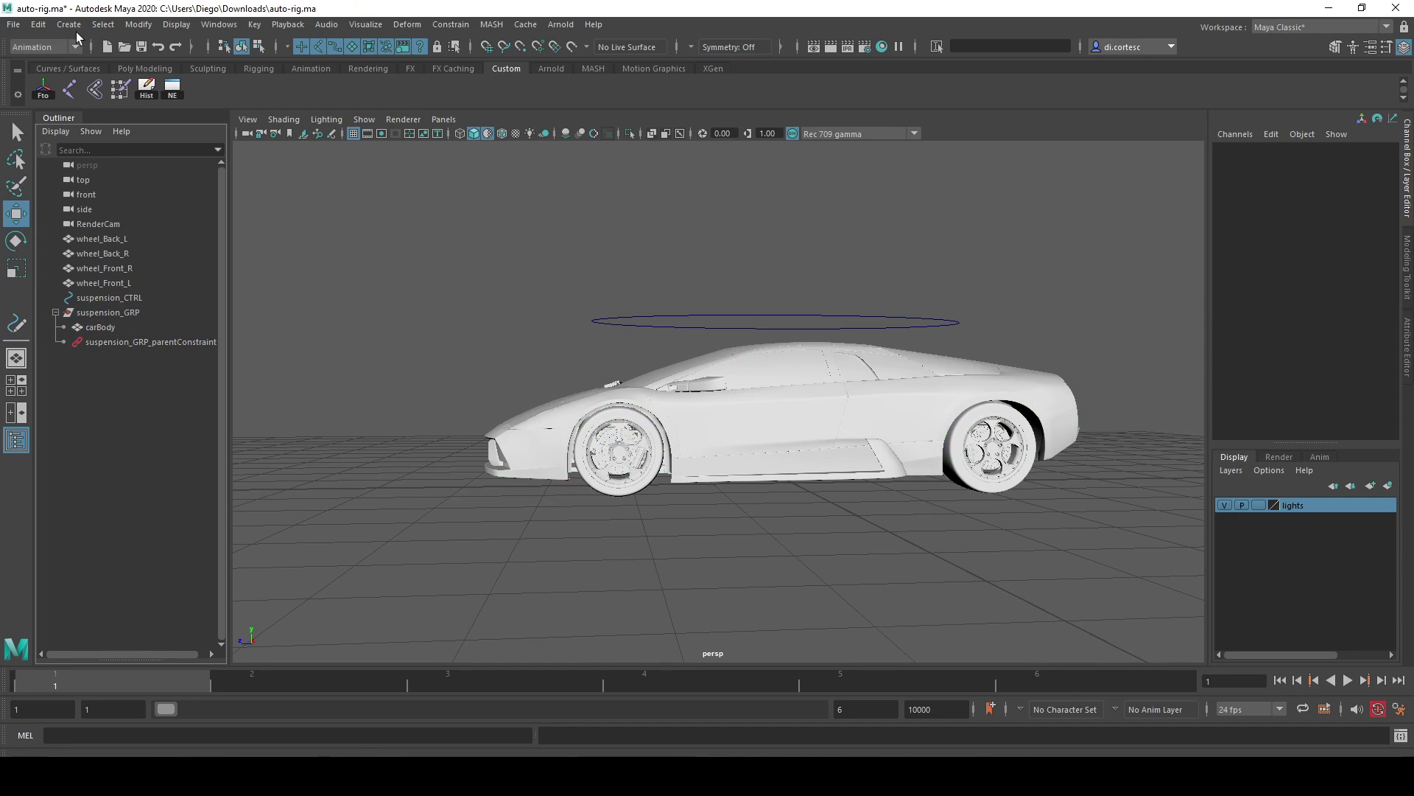
Group carBody with Ctrl+G and rename the new group FrontSuspension_GRP in the Outliner
click(100, 327)
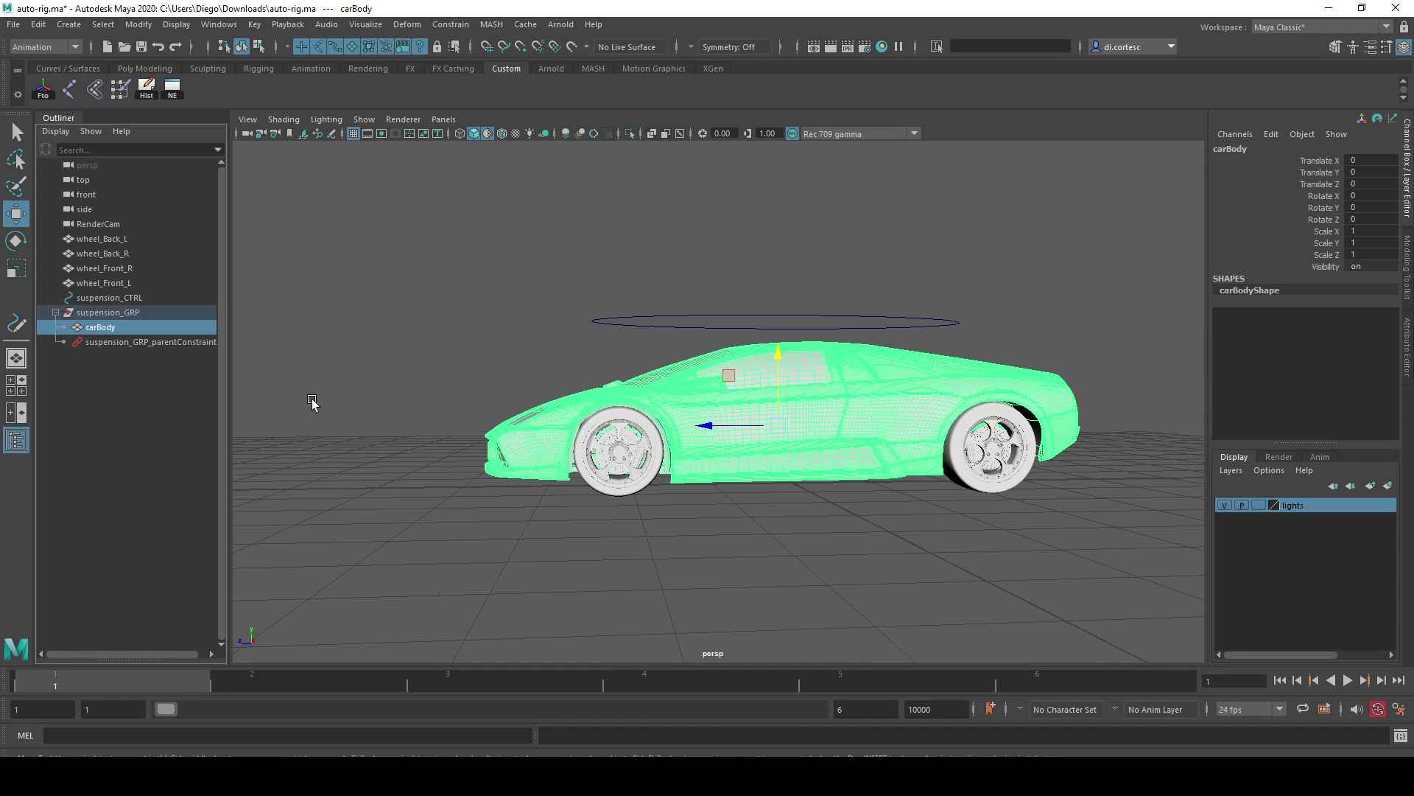
key(ctrl+g)
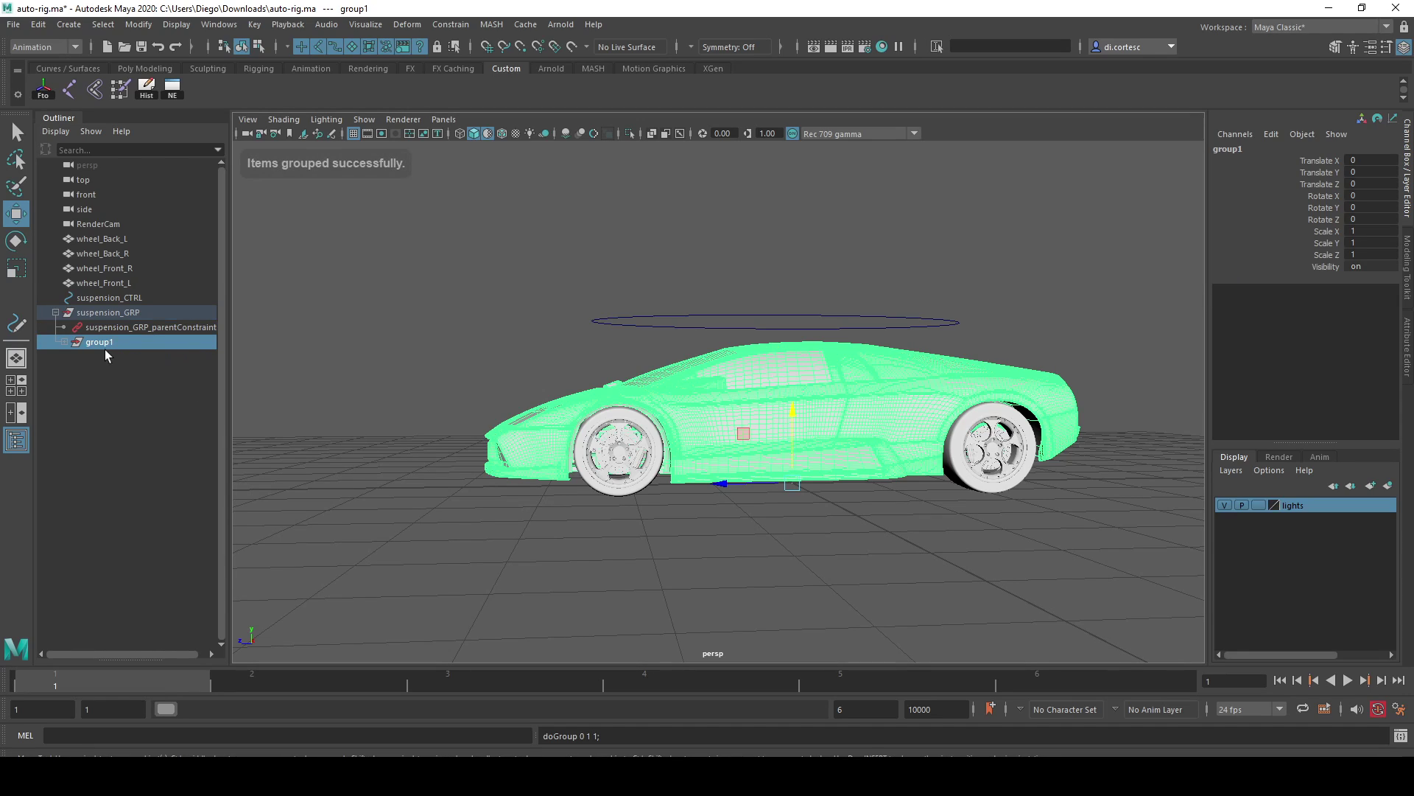
double_click(104, 347)
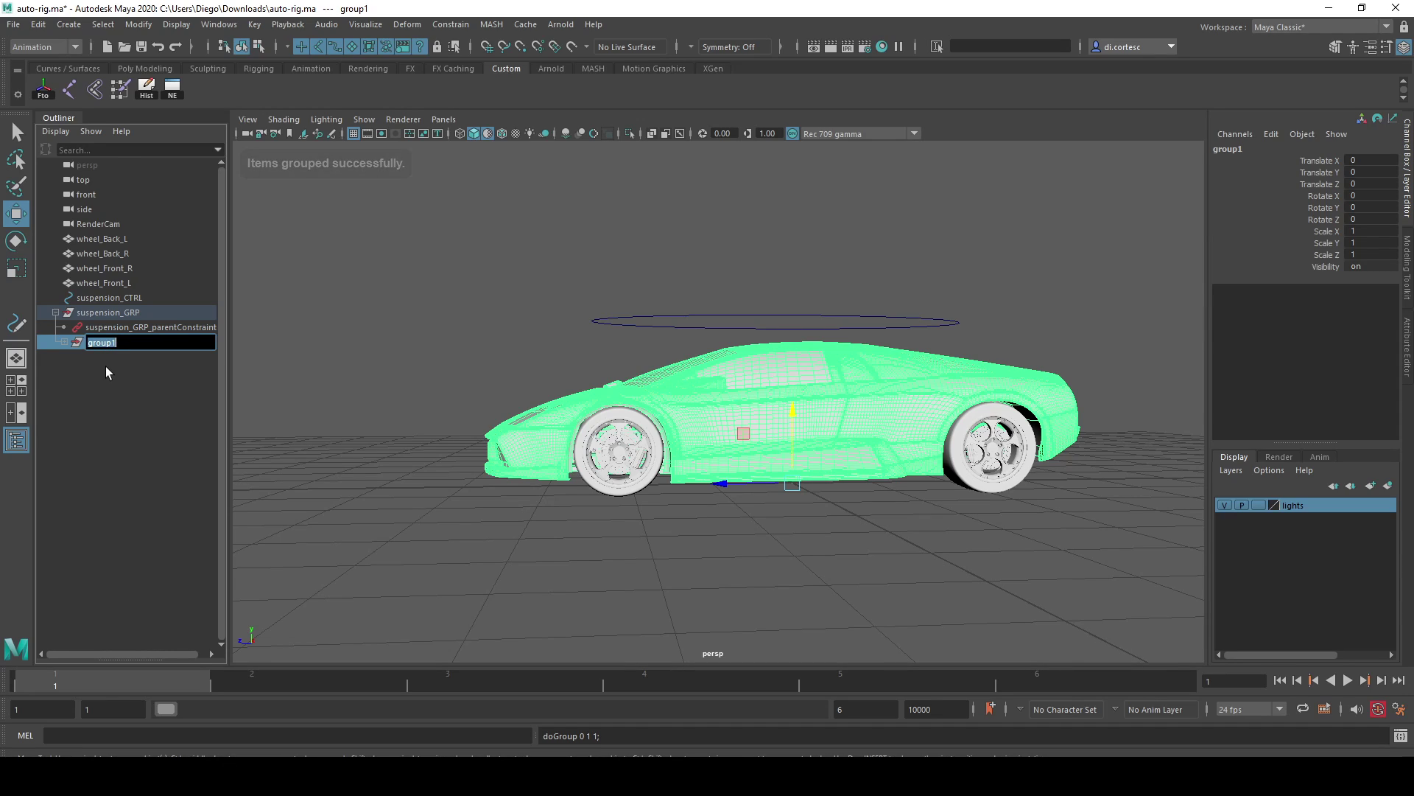
text(Frontd)
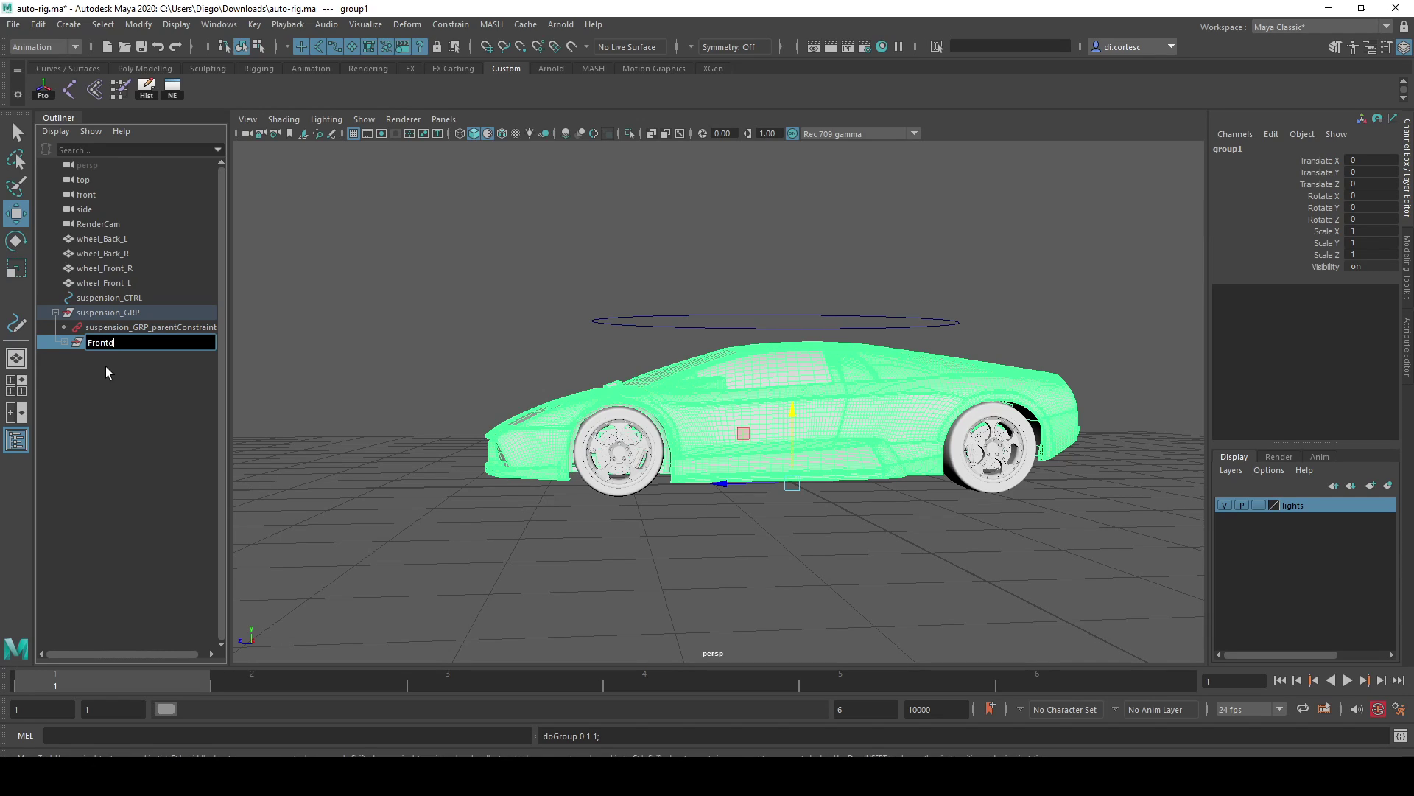
key(BackSpace)
text(Suspension)
text(_GRP)
key(Return)
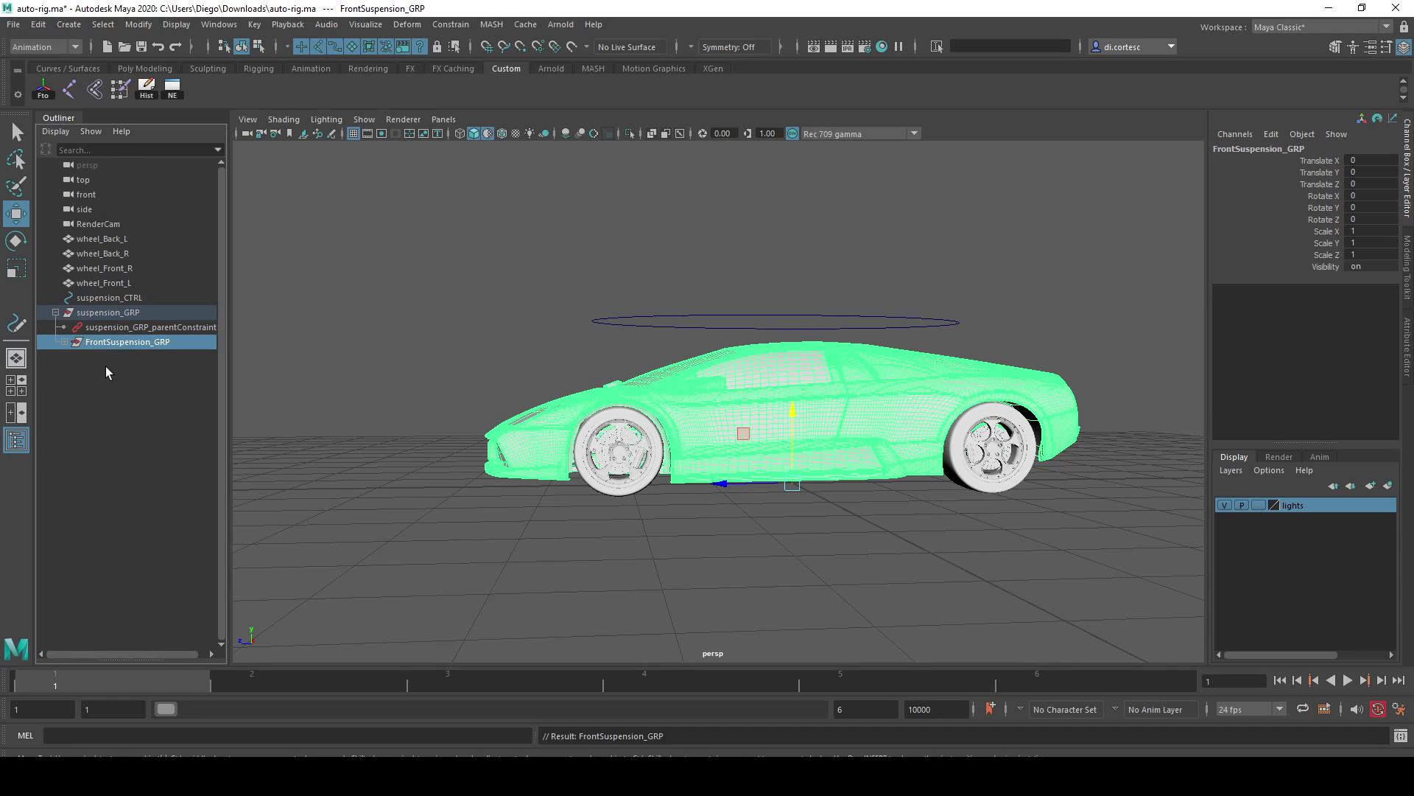
click(65, 342)
click(65, 343)
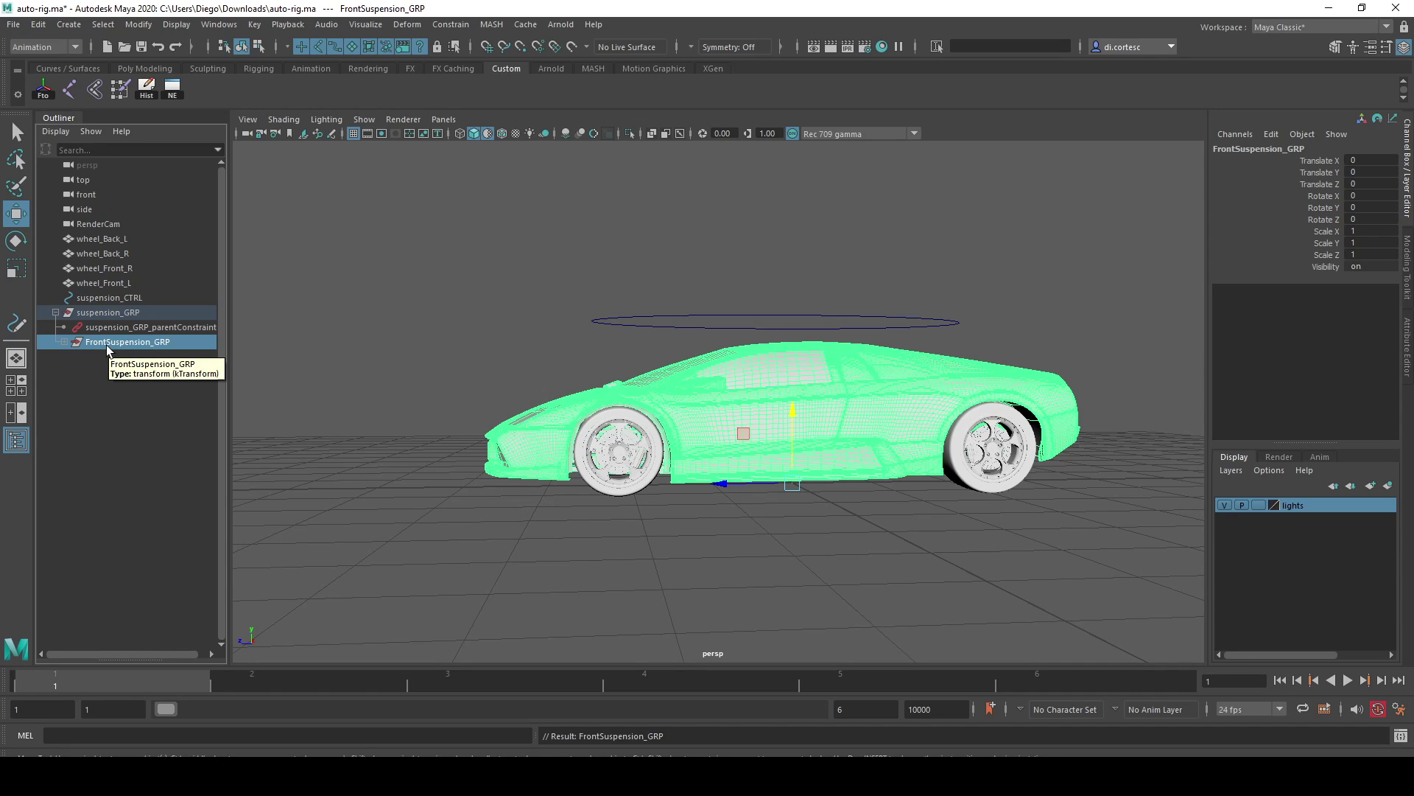
Group FrontSuspension_GRP and name the new parent group BackSuspension_GRP
key(ctrl+g)
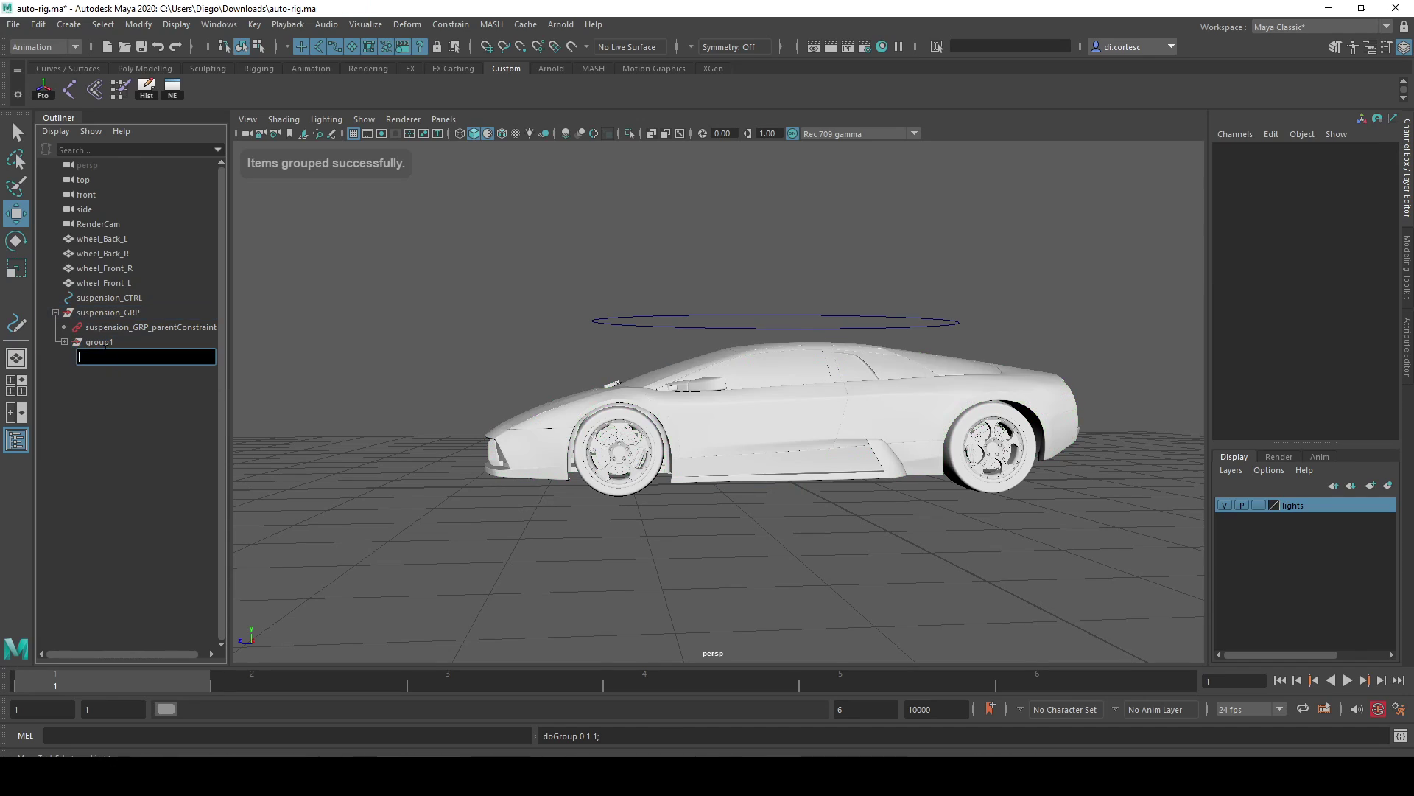
double_click(104, 343)
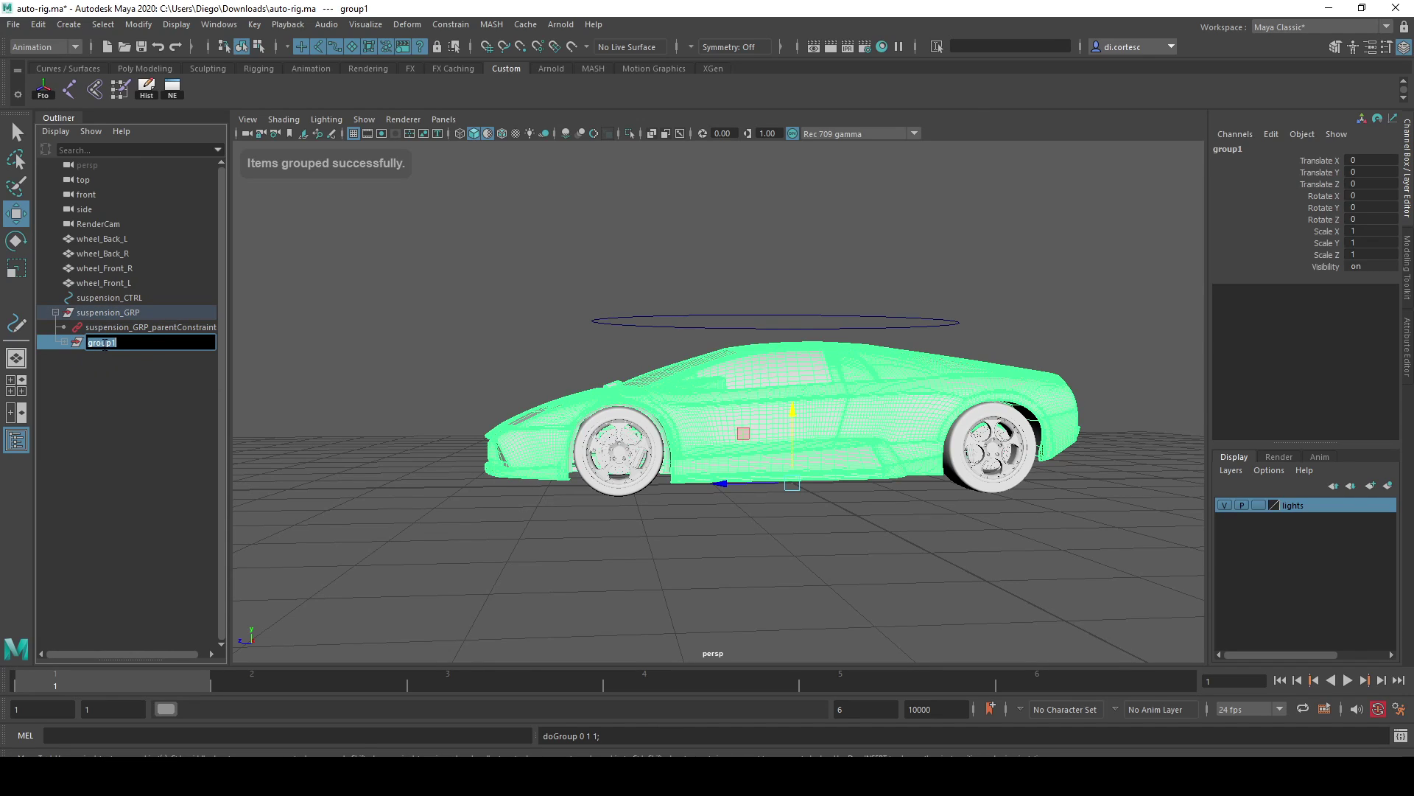
text(FrontSuspension_GRP)
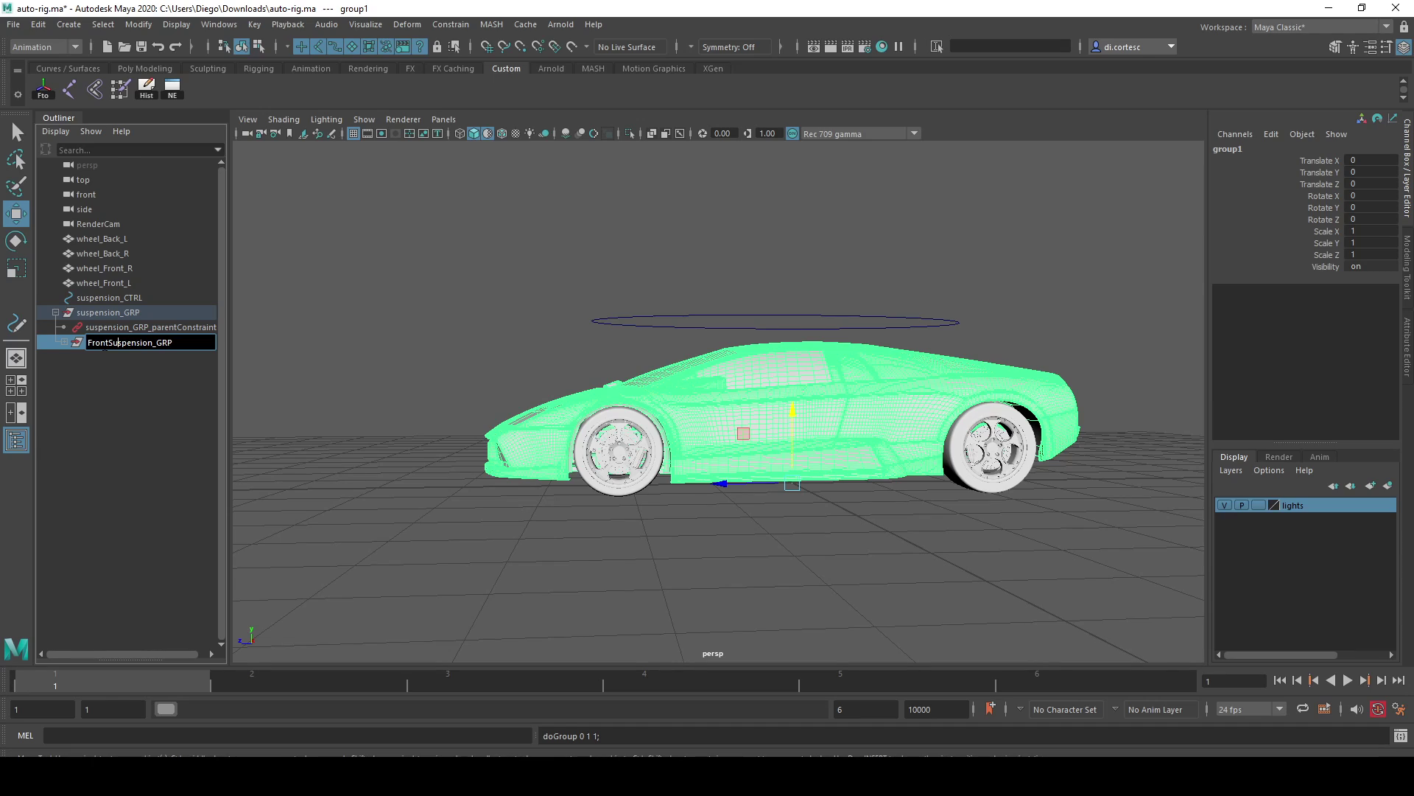
text(Back)
key(Return)
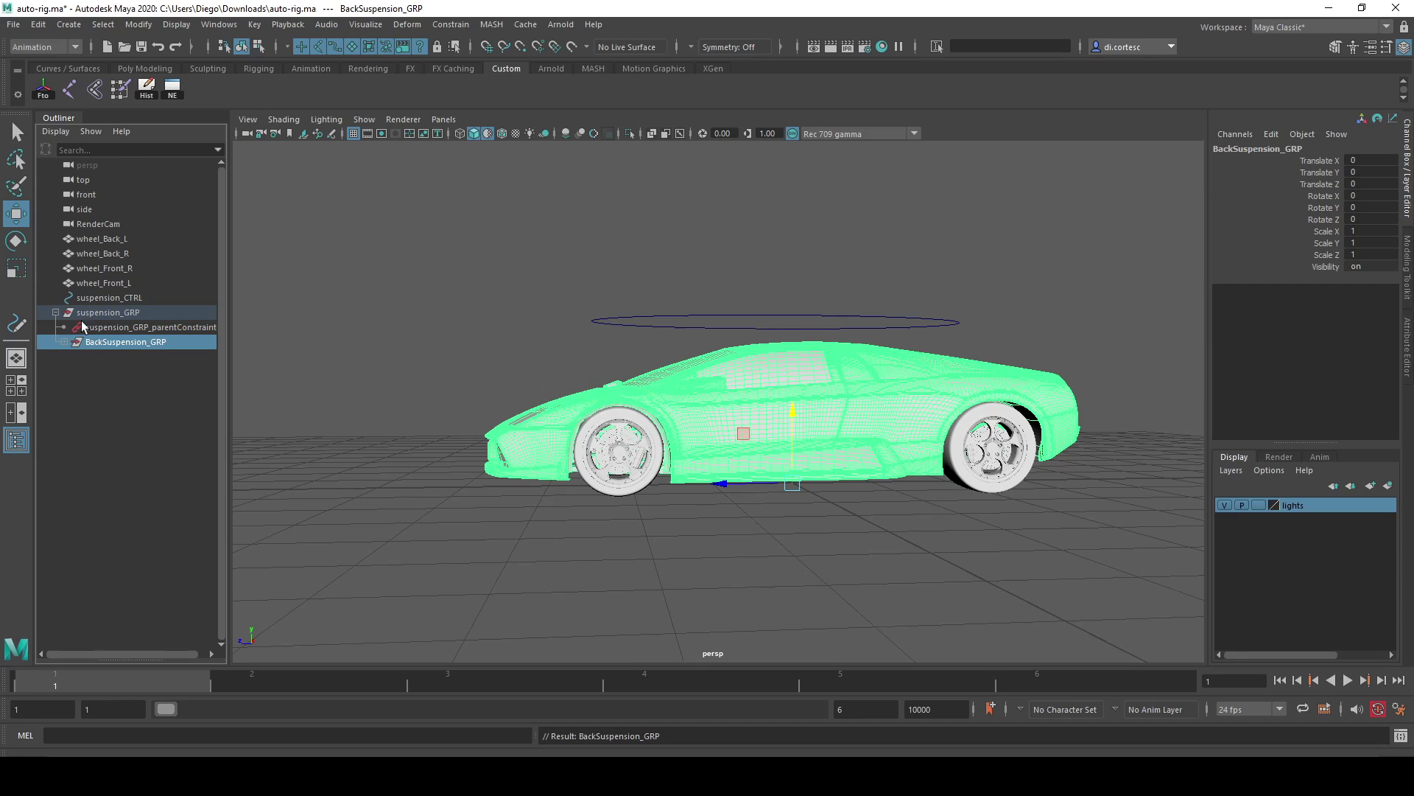
Expand BackSuspension_GRP and FrontSuspension_GRP to verify carBody's hierarchy
click(65, 346)
click(73, 357)
click(114, 372)
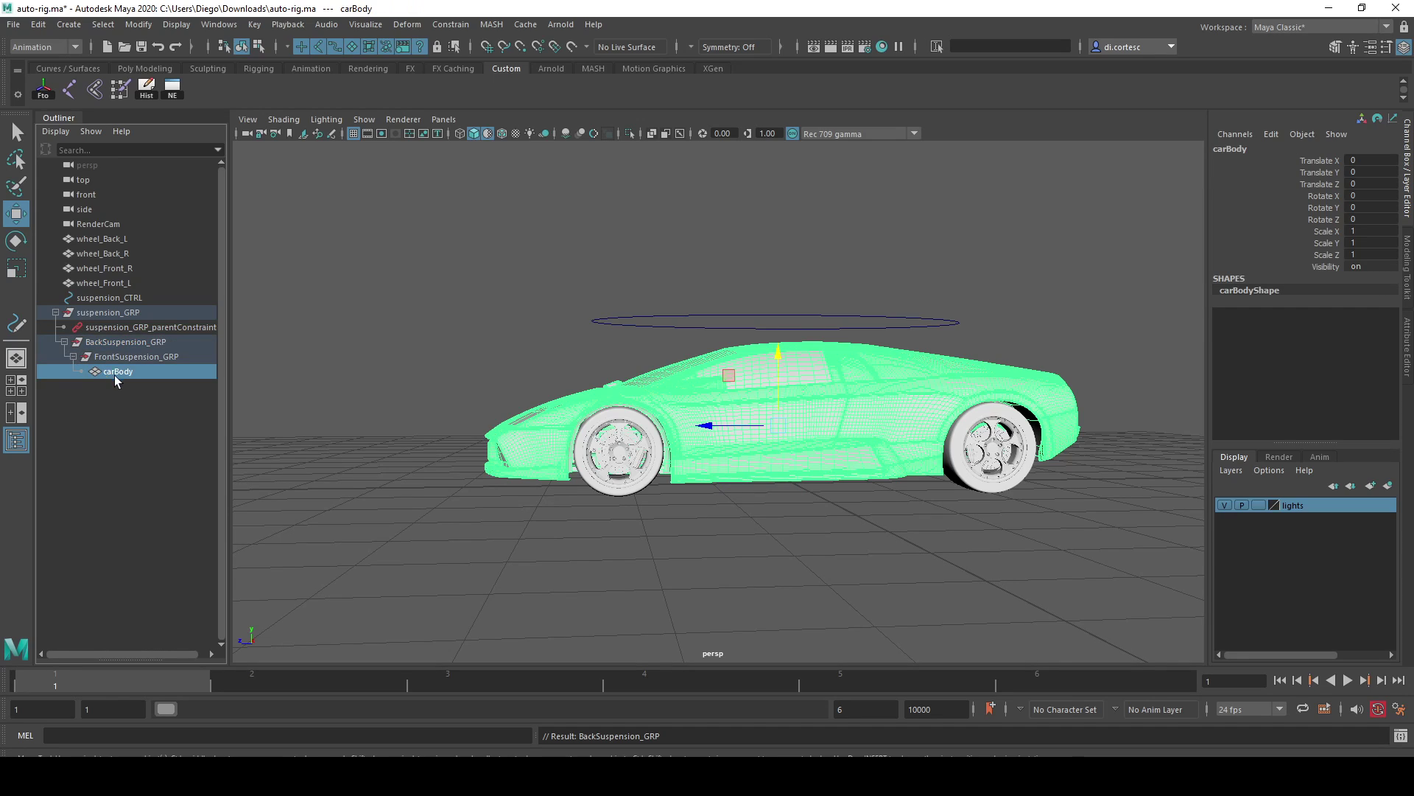
click(131, 356)
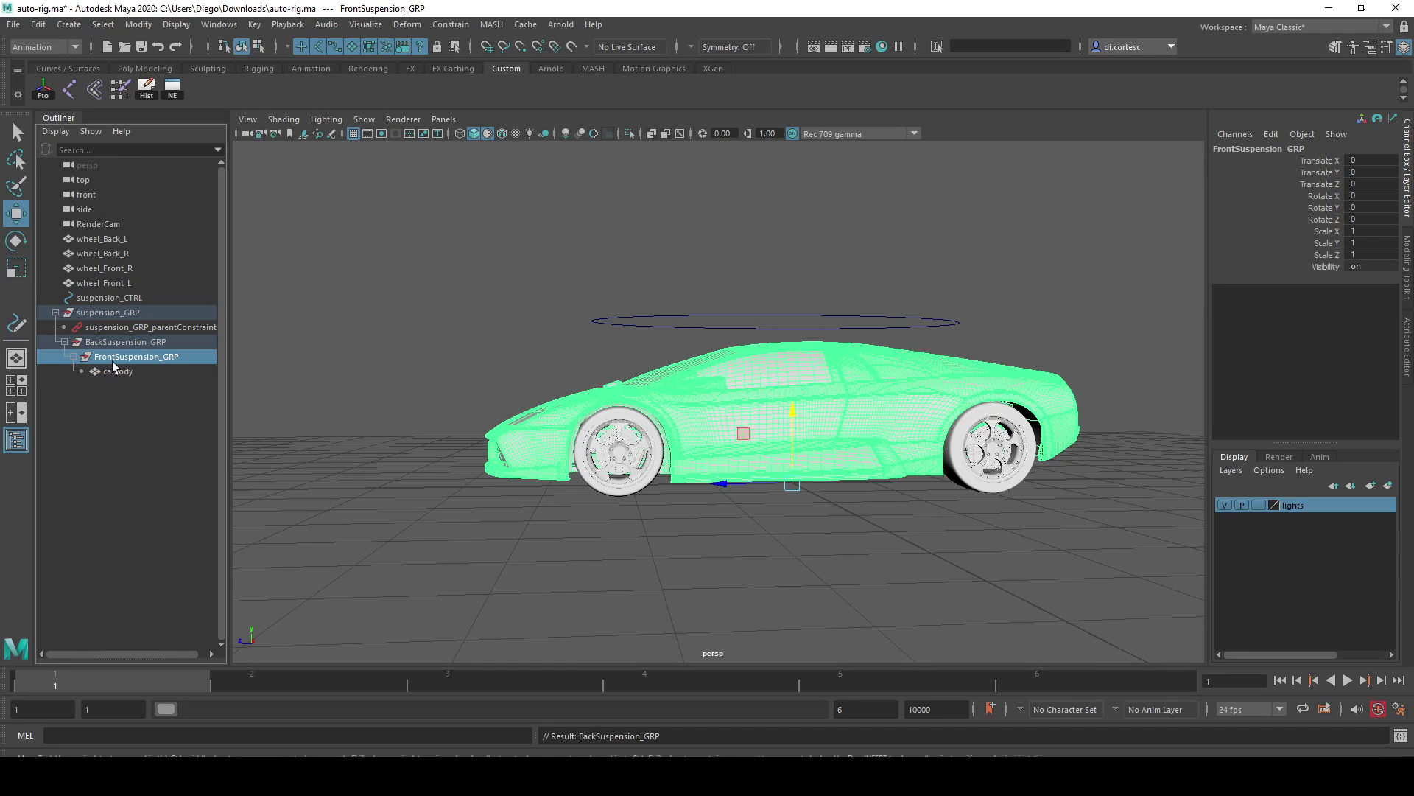
click(130, 342)
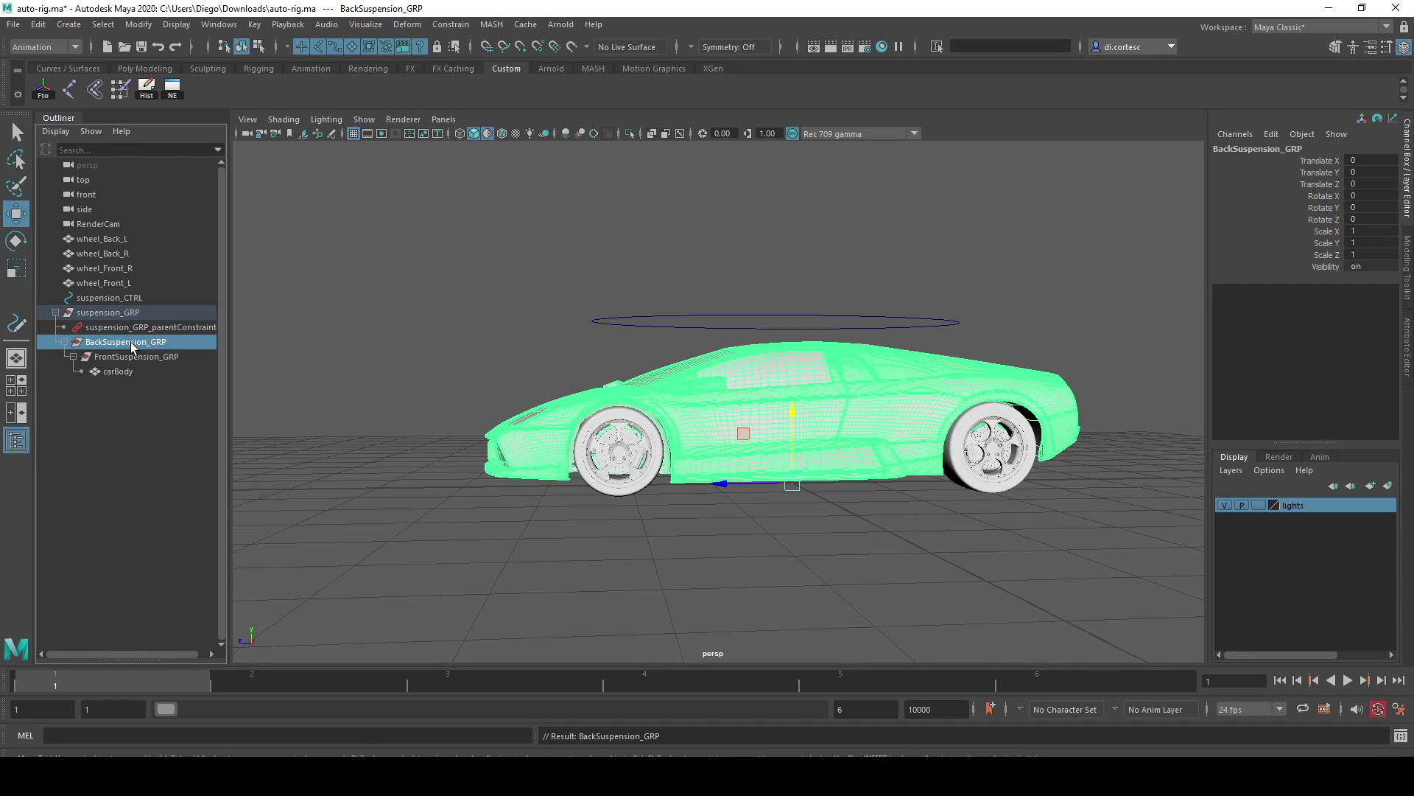
click(121, 359)
Select FrontSuspension_GRP, switch to Right View, and frame the whole car and rig
click(127, 347)
click(111, 358)
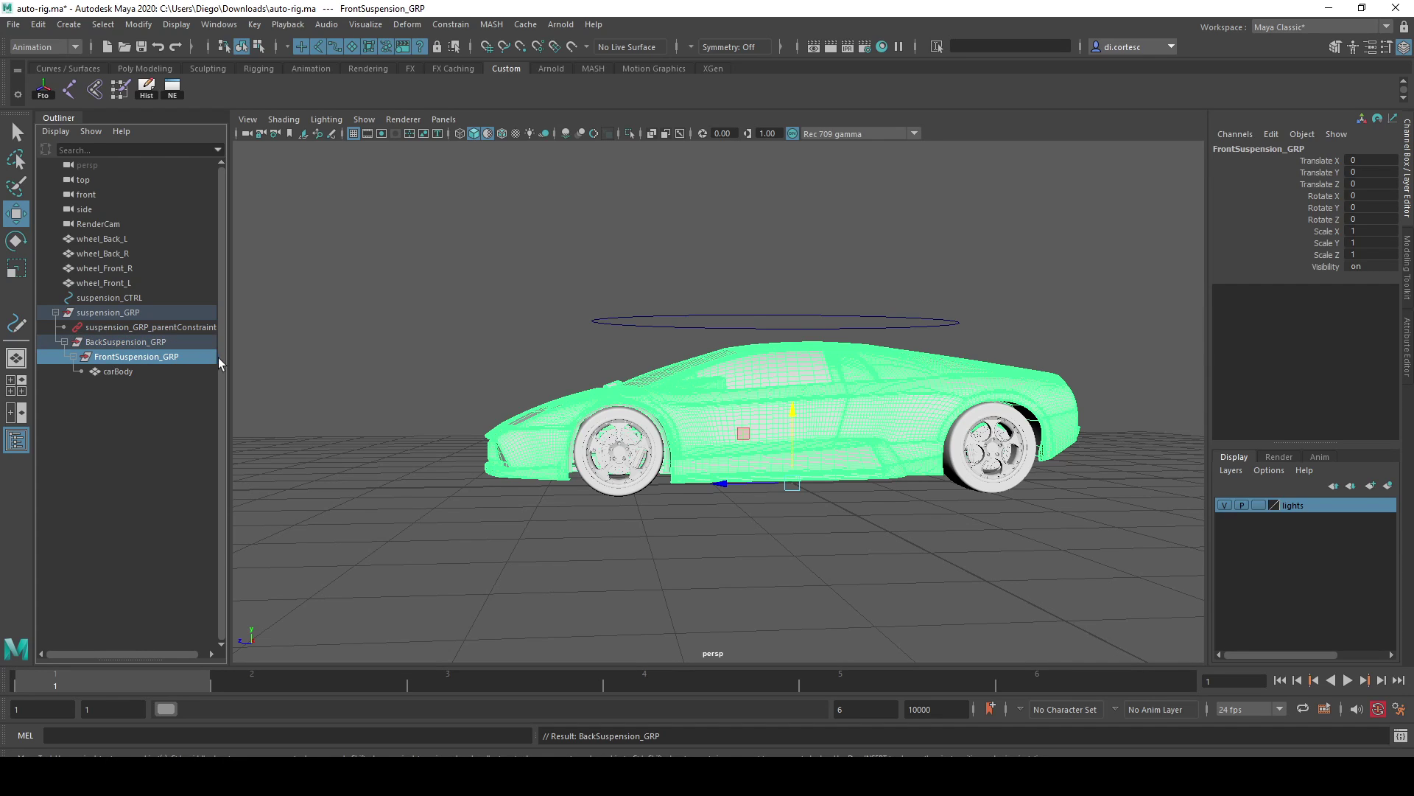
alt+drag(729, 471, 737, 482)
key(space)
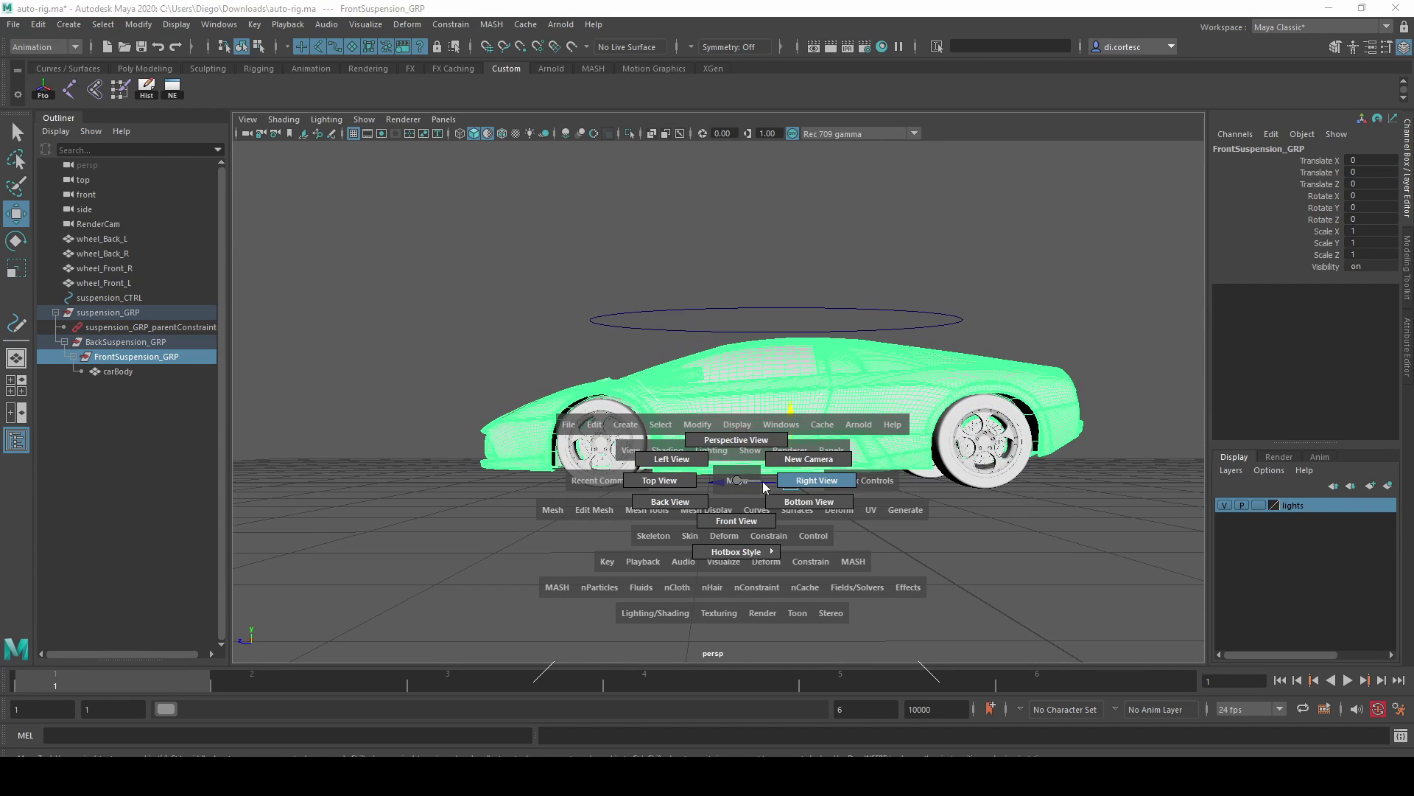
click(788, 480)
scroll(777, 440, down, 1)
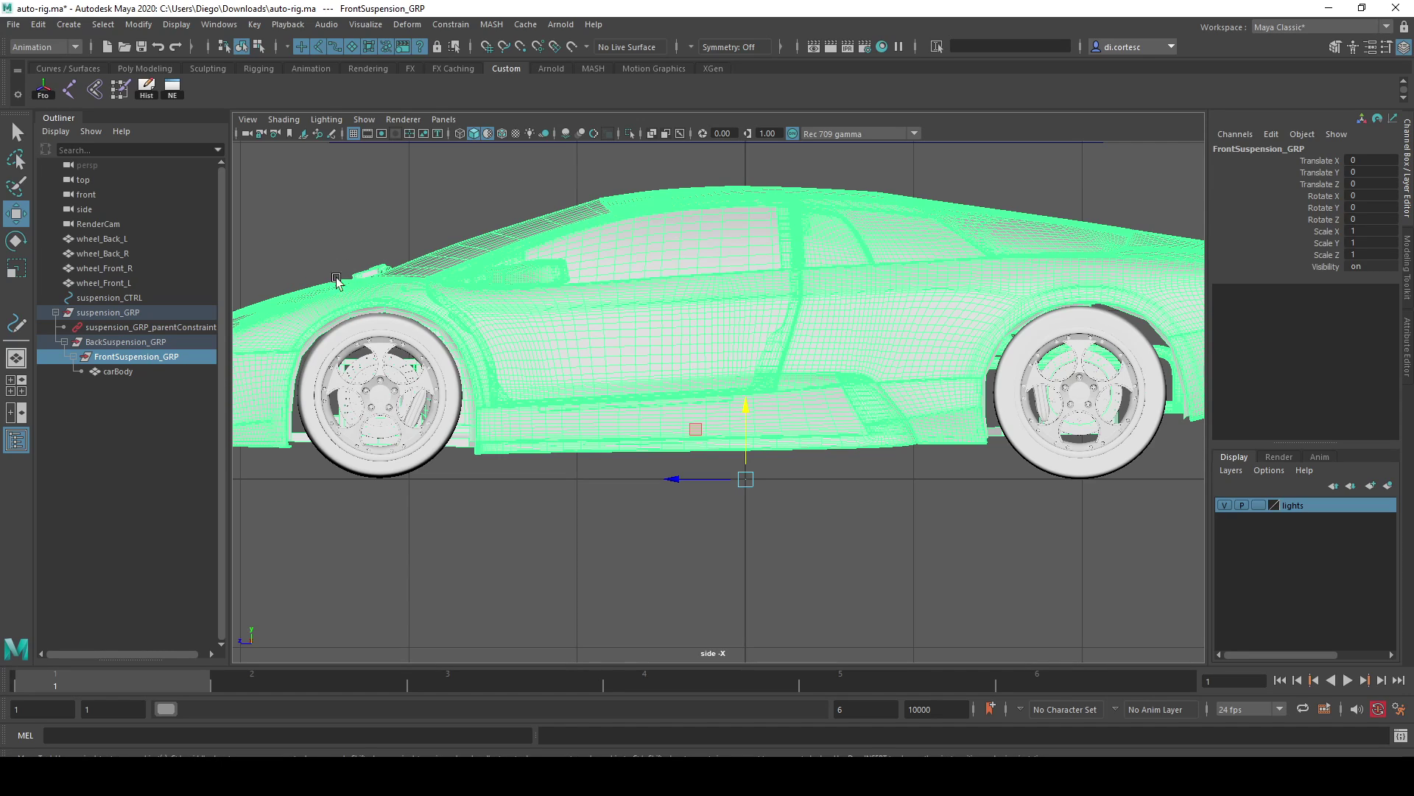
alt+middle_drag(336, 281, 387, 287)
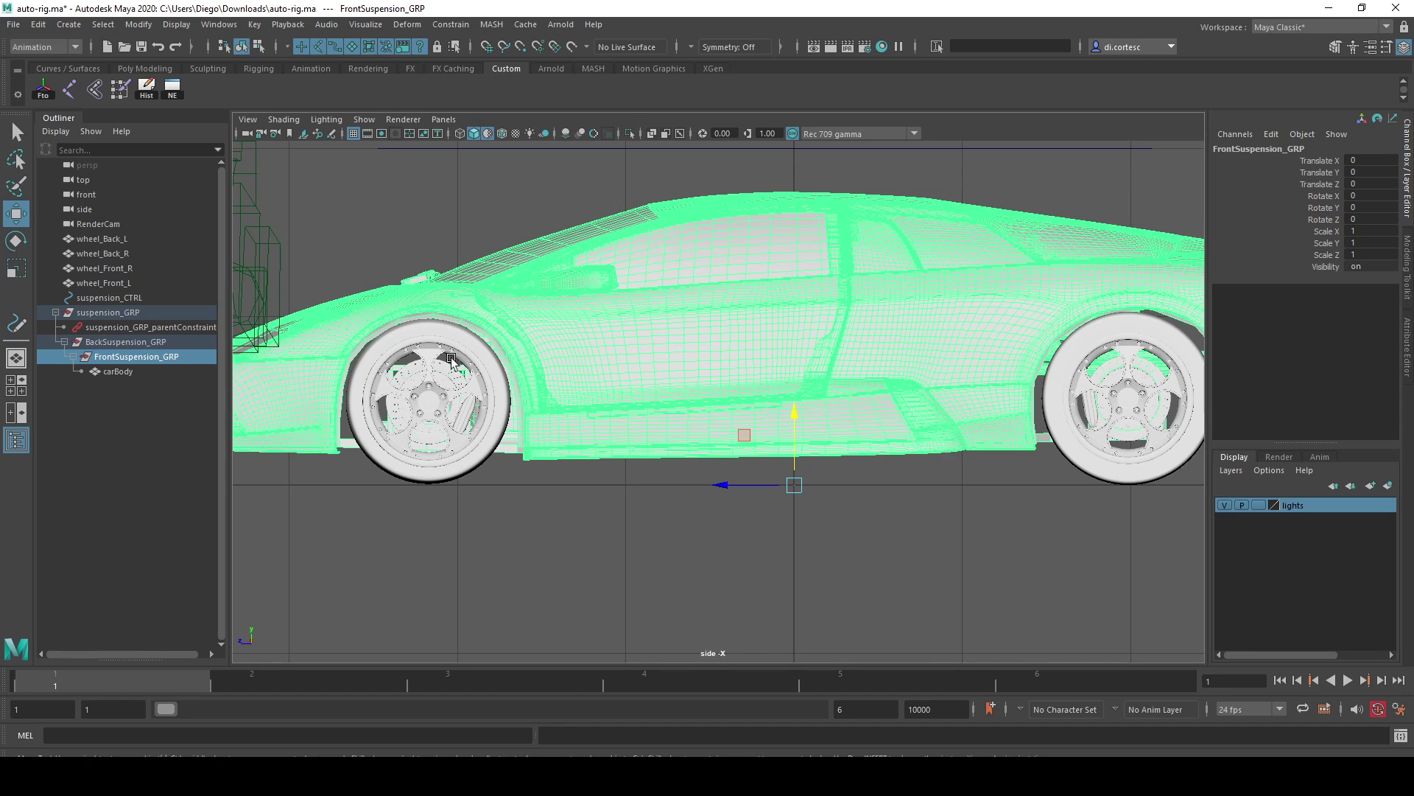
alt+middle_drag(554, 398, 549, 397)
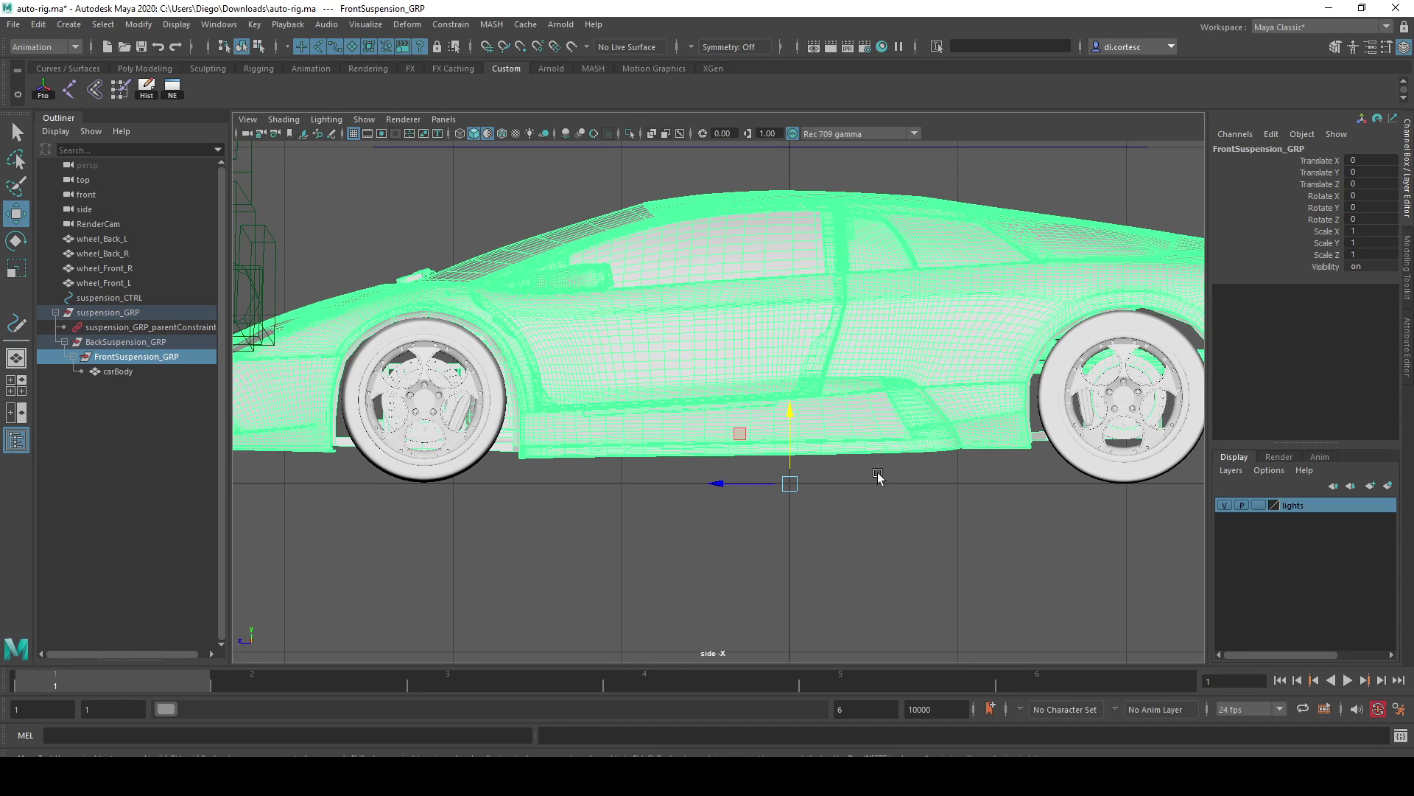
alt+right_drag(1119, 406, 1089, 393)
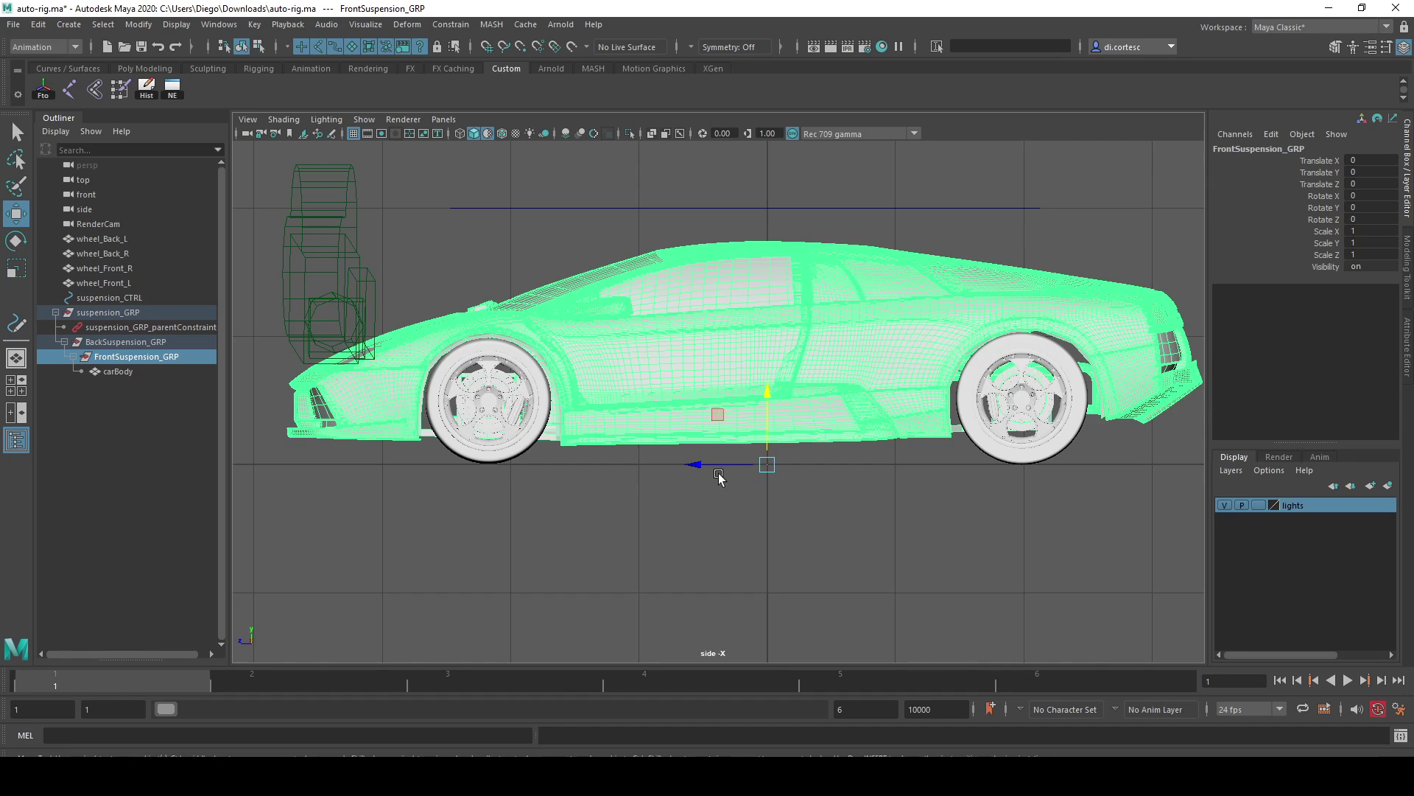
Move FrontSuspension_GRP's pivot roughly to the front wheel's centre
click(763, 465)
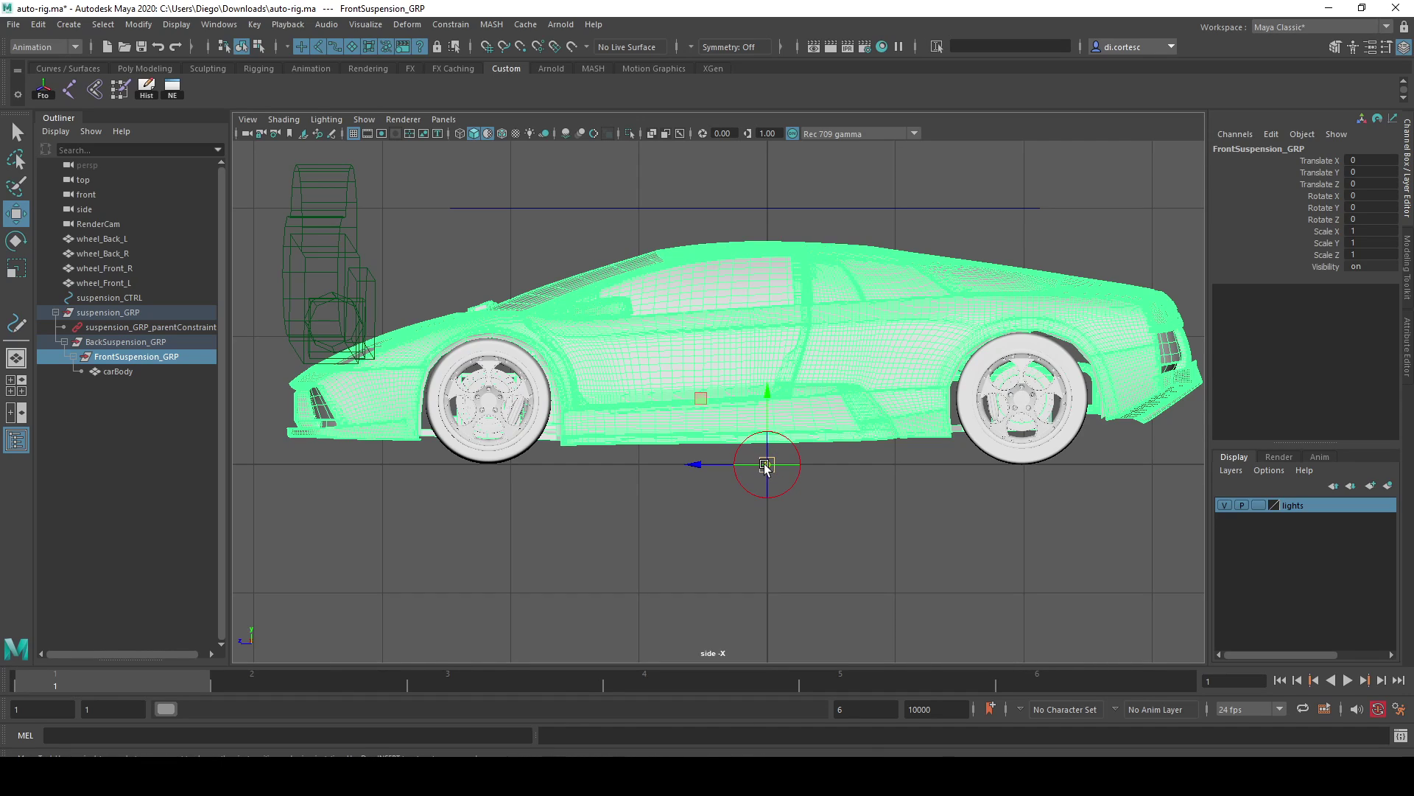
drag(766, 467, 1020, 403)
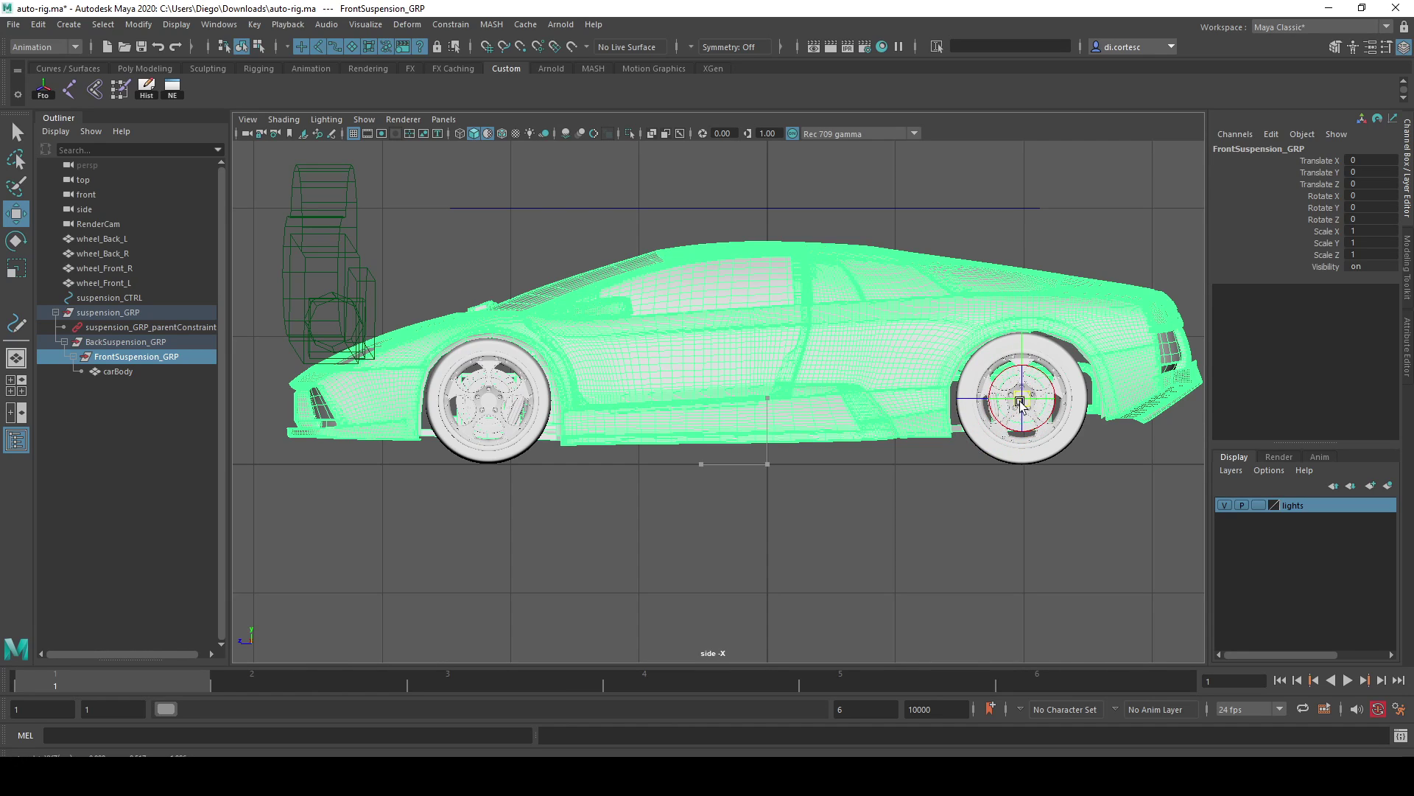
scroll(1020, 479, up, 3)
scroll(1032, 448, up, 3)
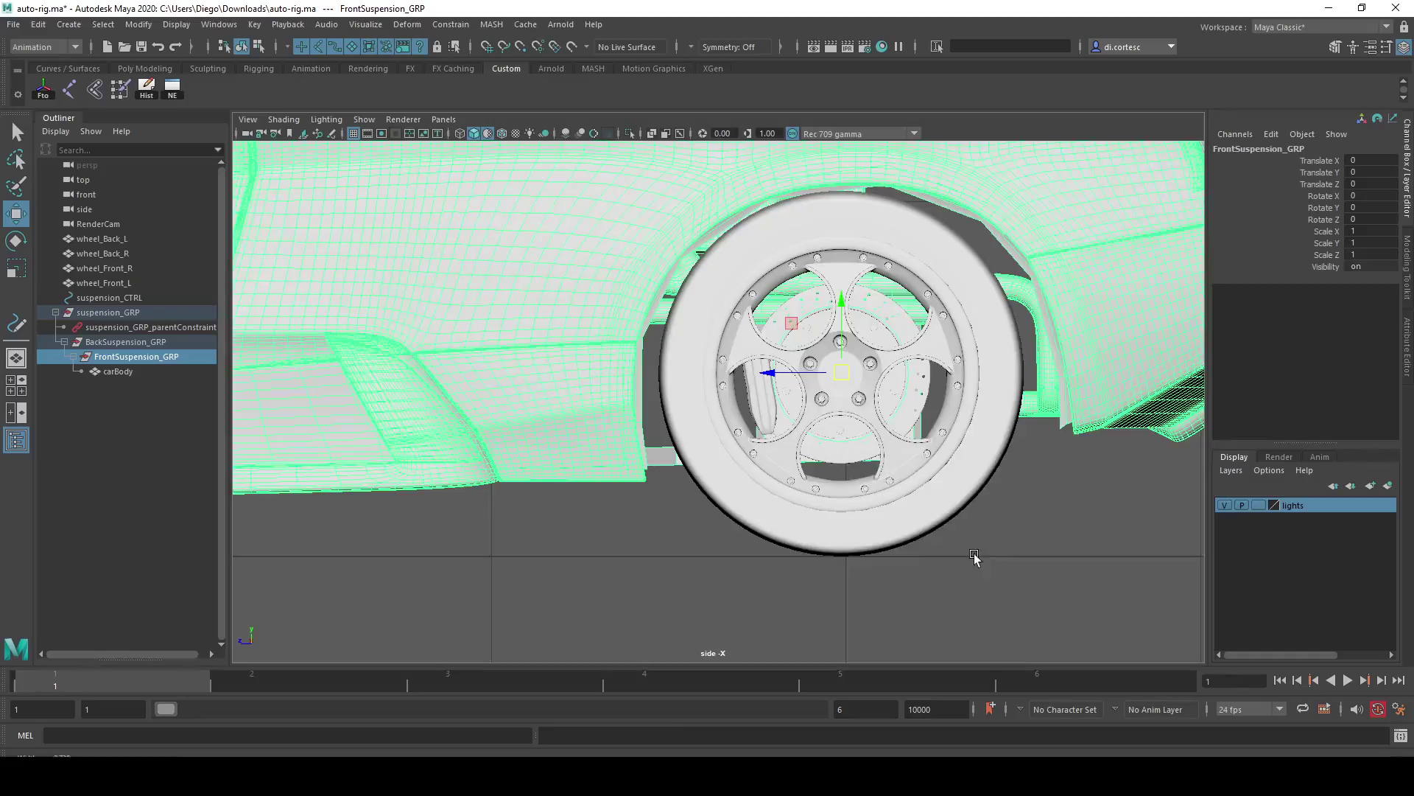
scroll(976, 558, up, 3)
alt+middle_drag(864, 442, 688, 470)
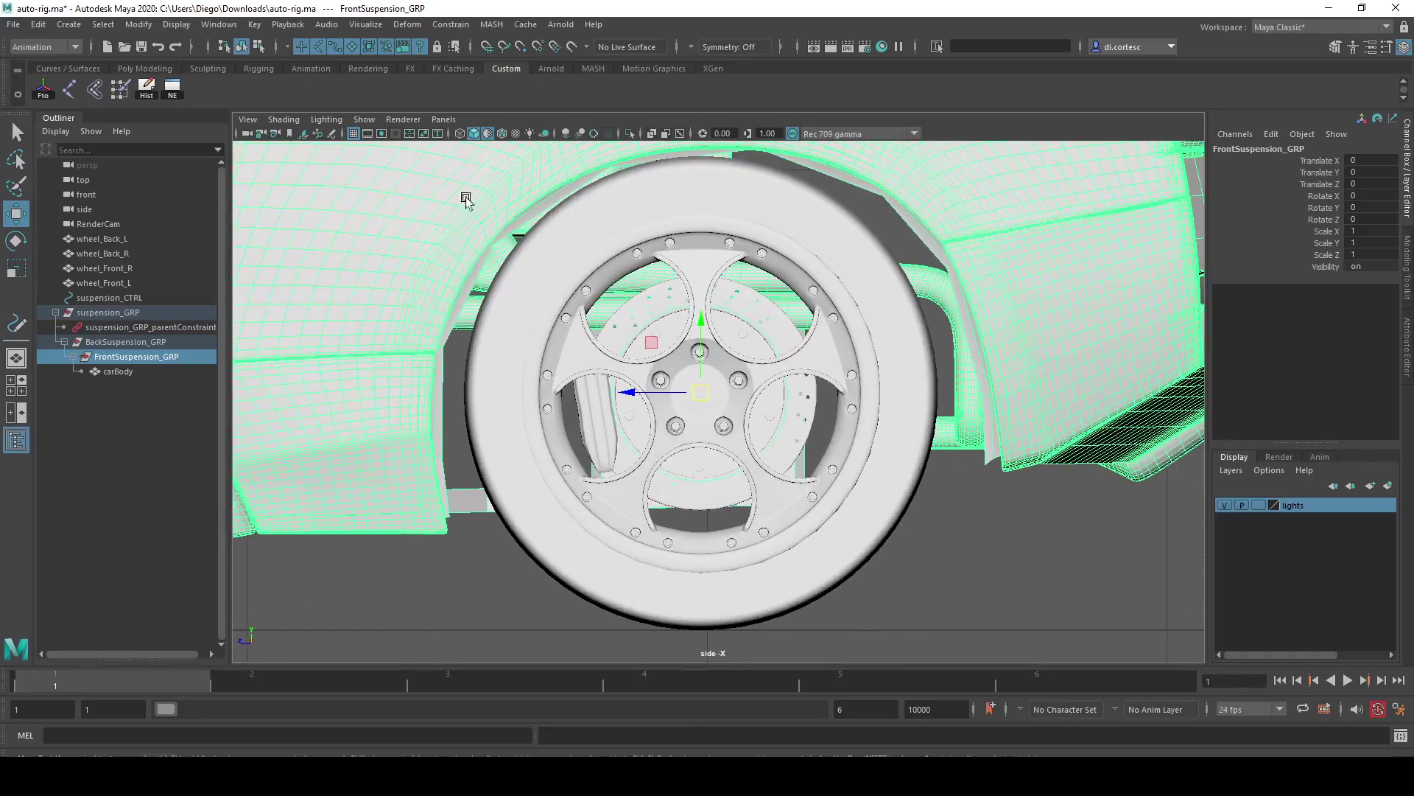
In wireframe view, fine-tune the pivot exactly onto the front wheel's hub centre
click(460, 134)
scroll(559, 359, up, 3)
scroll(559, 359, up, 3)
scroll(559, 359, up, 3)
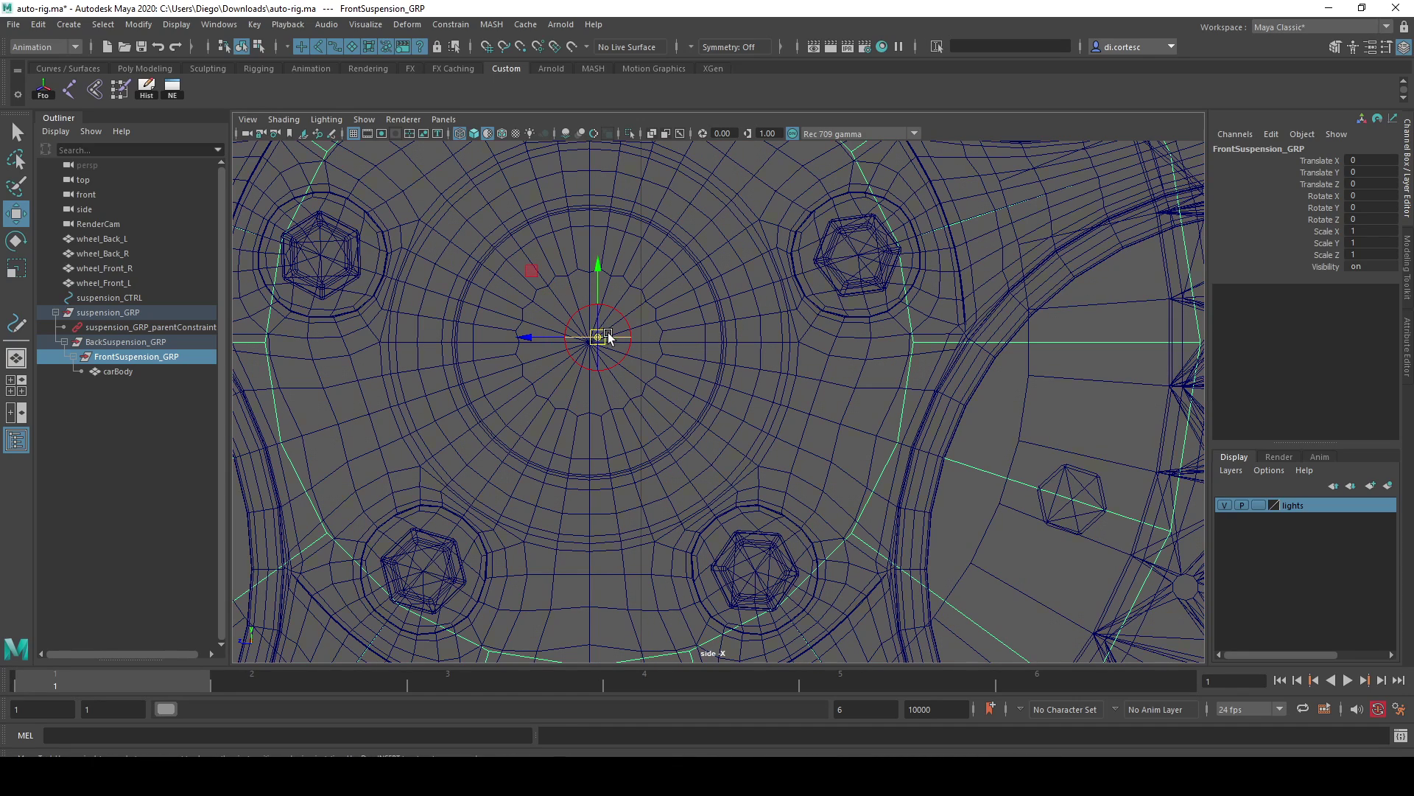
drag(608, 333, 598, 333)
drag(598, 333, 598, 334)
click(592, 274)
scroll(671, 363, down, 10)
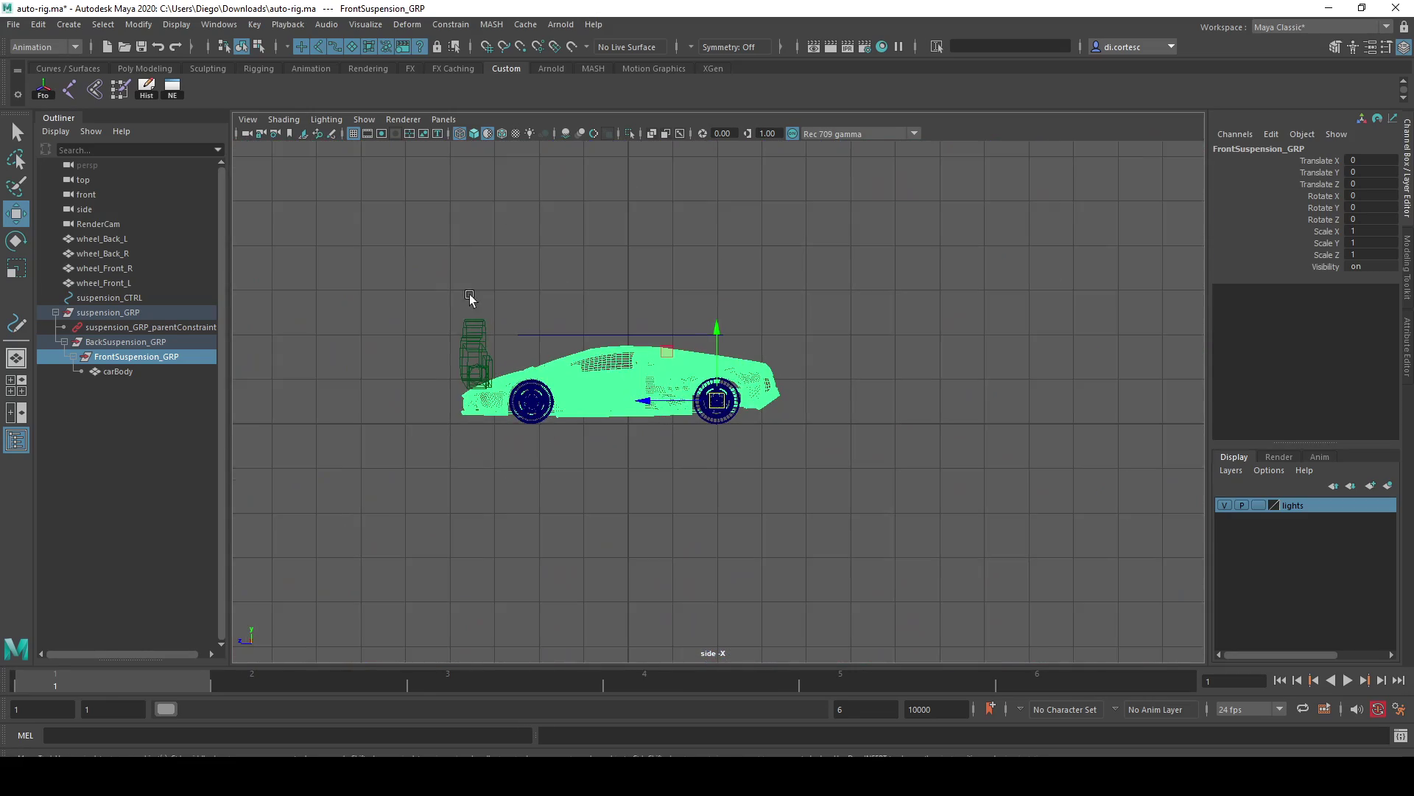
scroll(1088, 568, up, 3)
scroll(859, 489, up, 2)
scroll(860, 476, up, 1)
Test-tilt the group around the front wheel, then undo back to Rotate X 0
key(e)
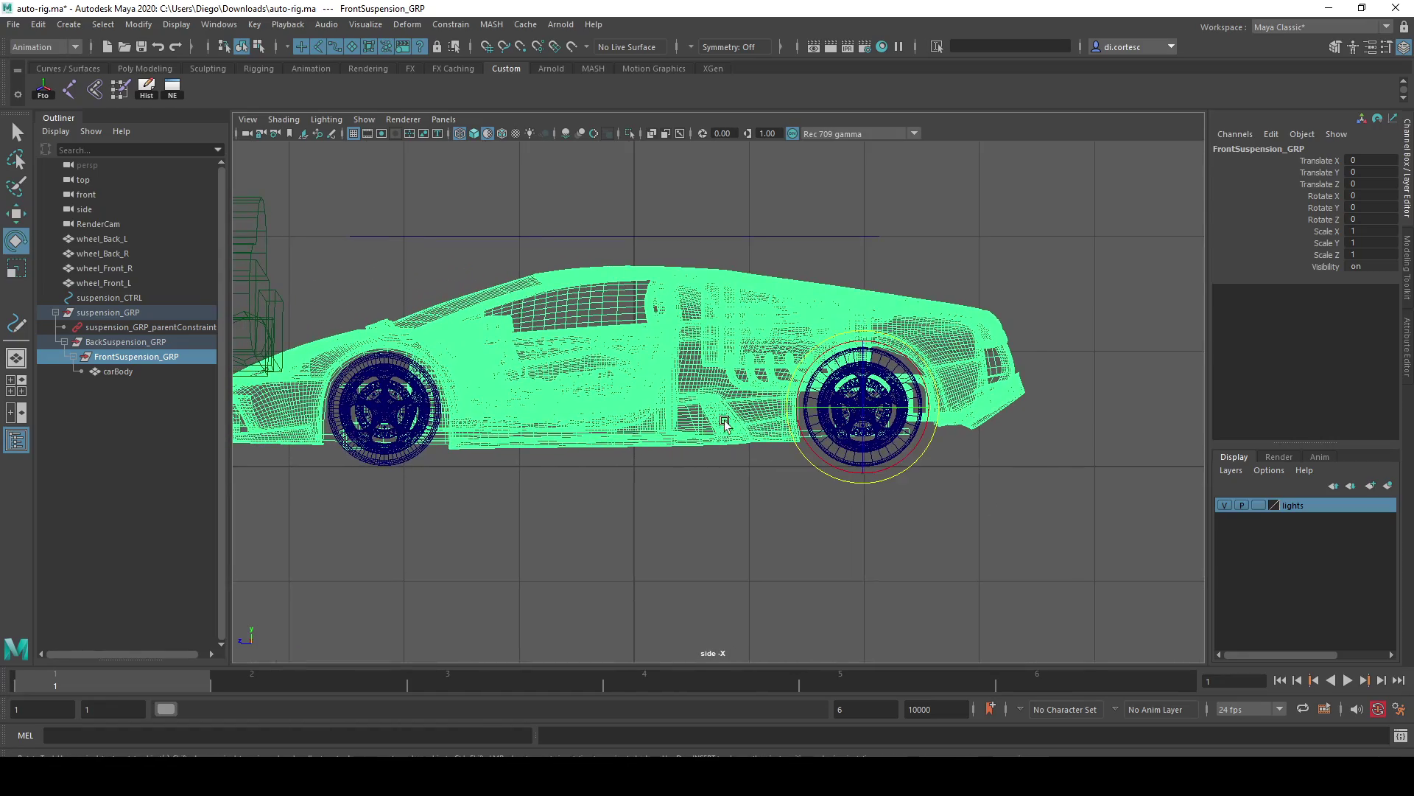
drag(813, 382, 801, 374)
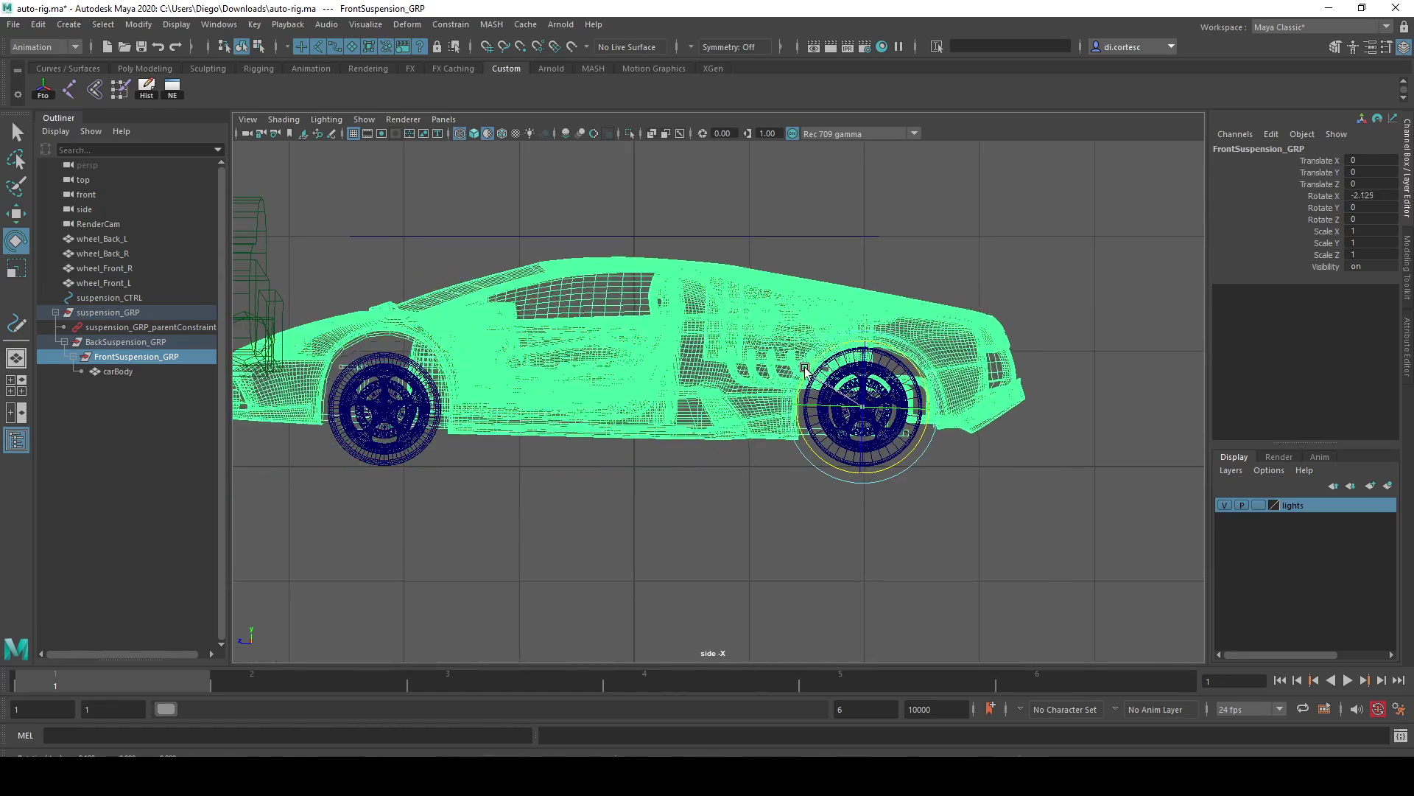
key(ctrl+z)
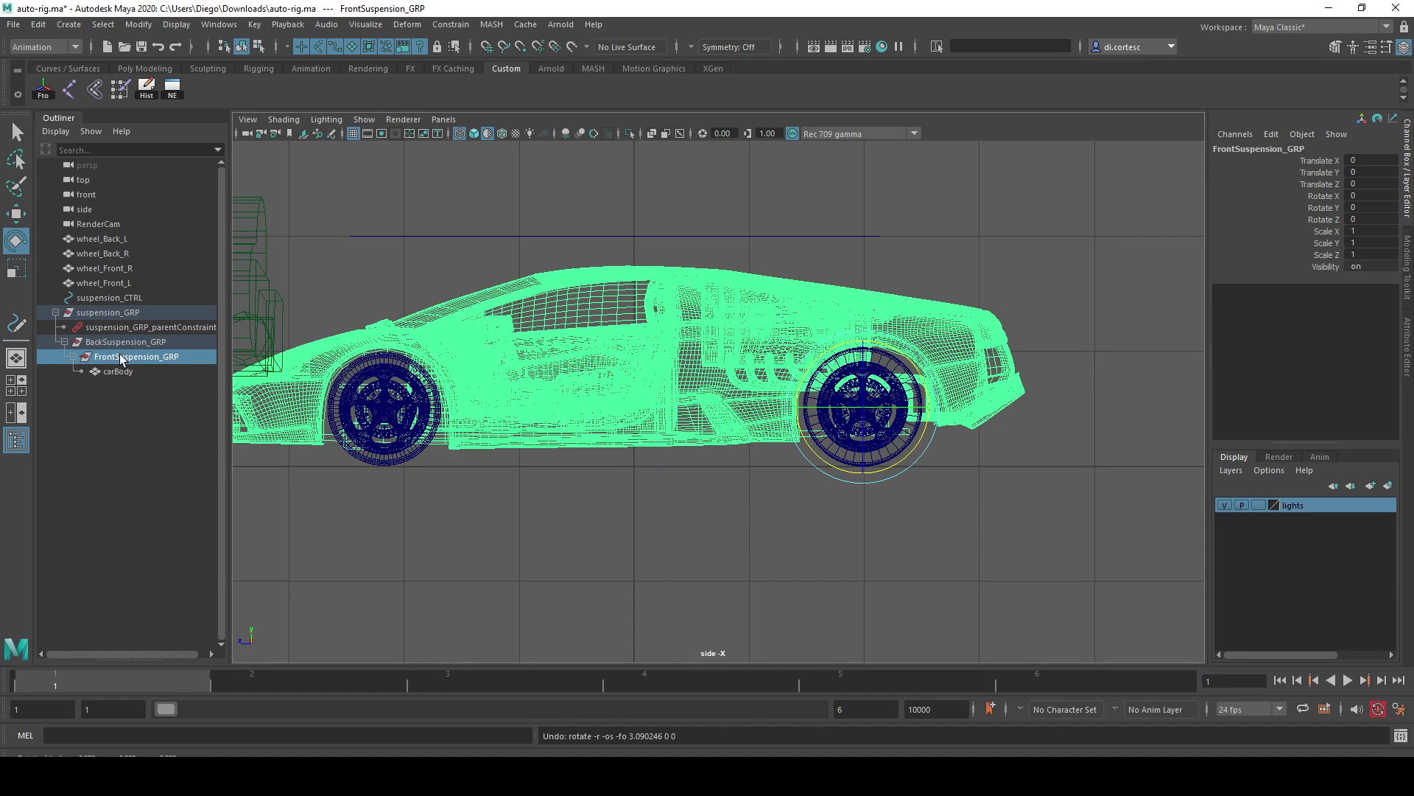
Select BackSuspension_GRP and move its pivot to the rear wheel's centre
click(126, 342)
alt+middle_drag(459, 419, 593, 389)
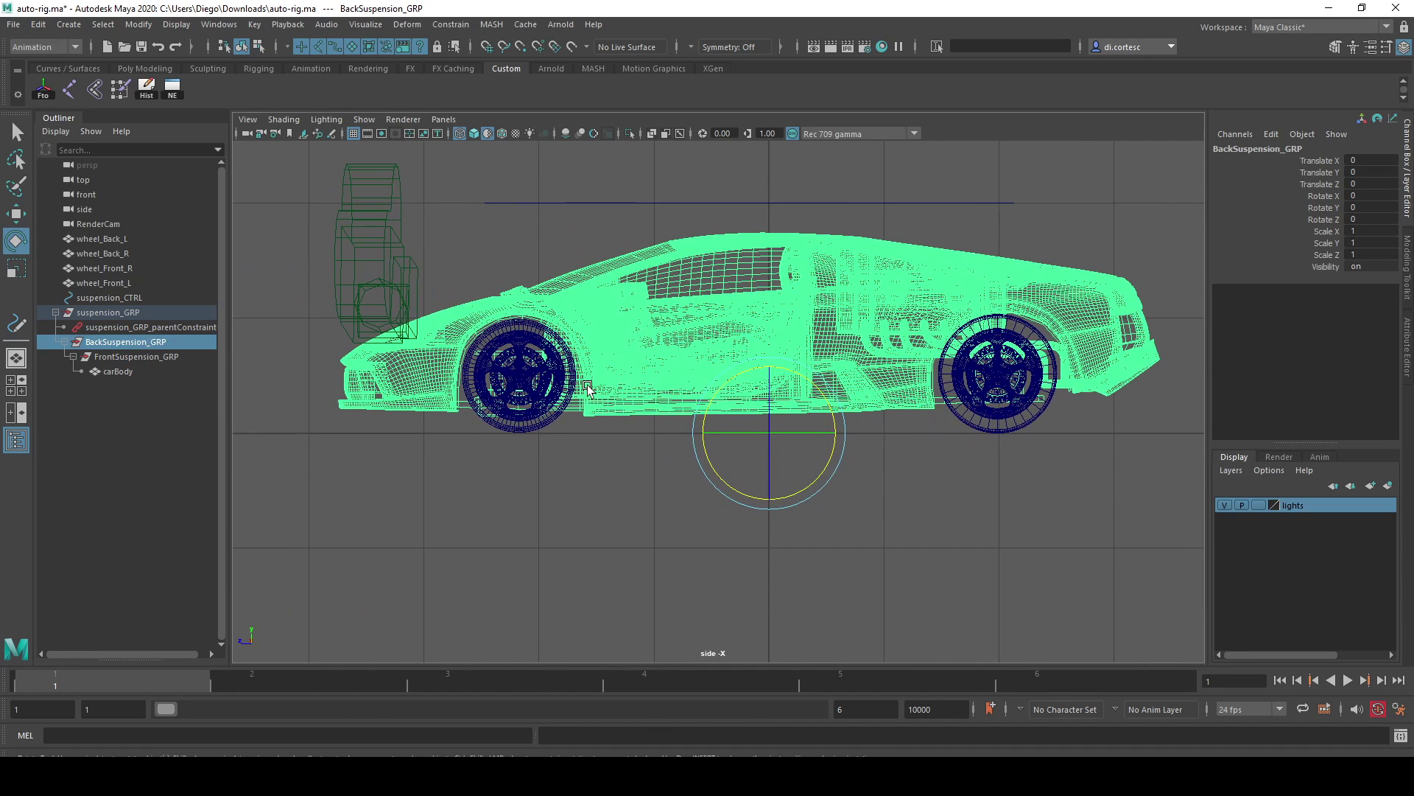
key(w)
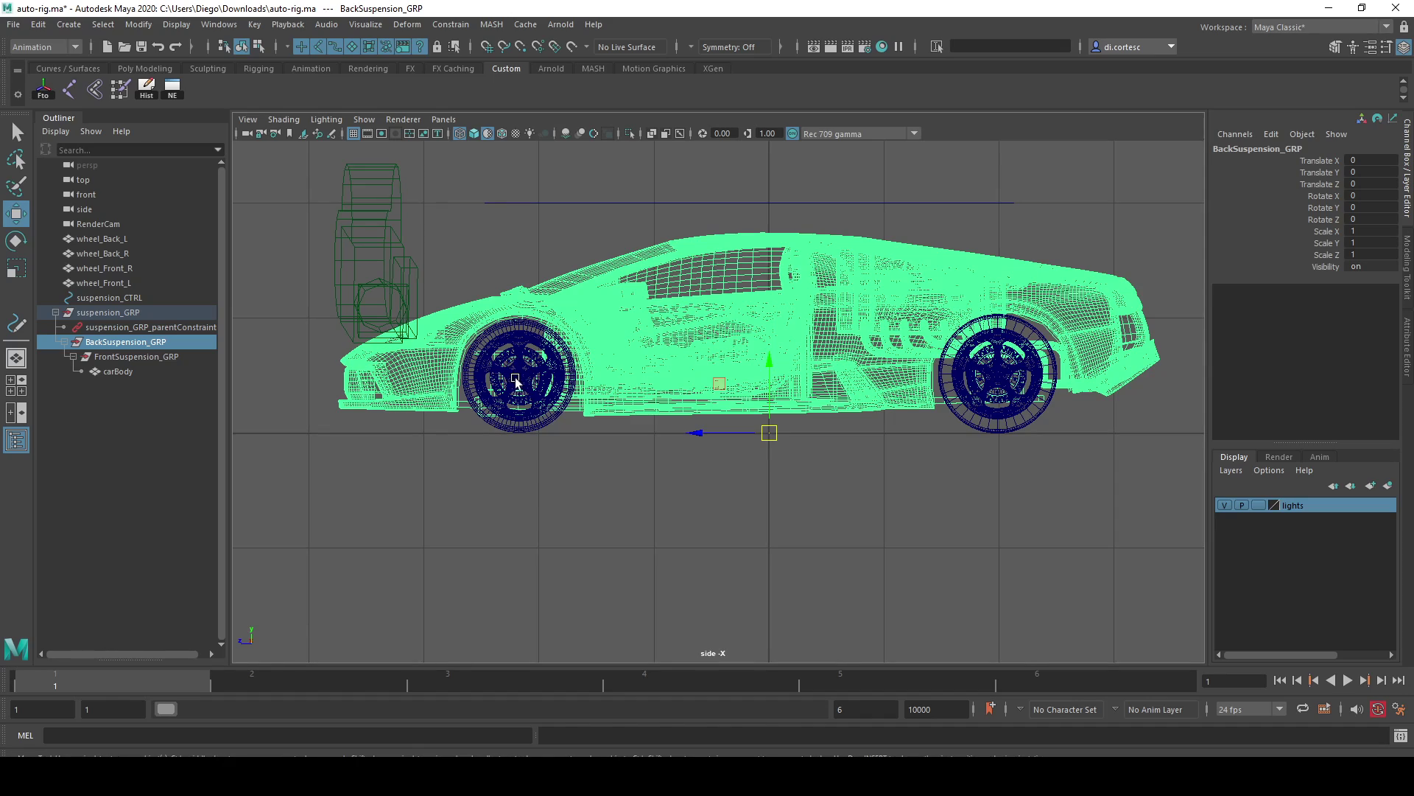
scroll(693, 405, up, 2)
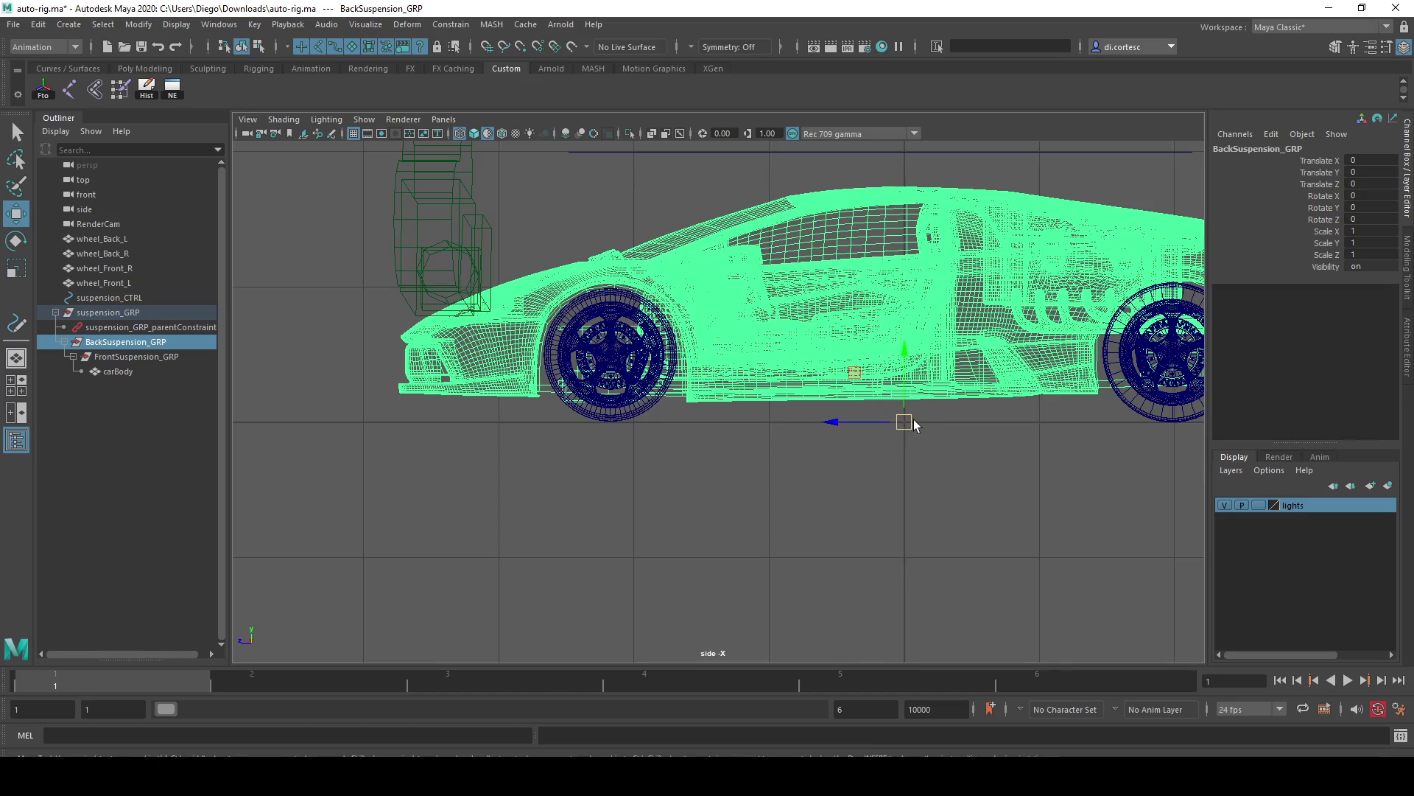
drag(904, 422, 616, 365)
Zoom in and settle the pivot precisely on the rear wheel's hub centre
scroll(615, 364, up, 2)
scroll(828, 490, up, 6)
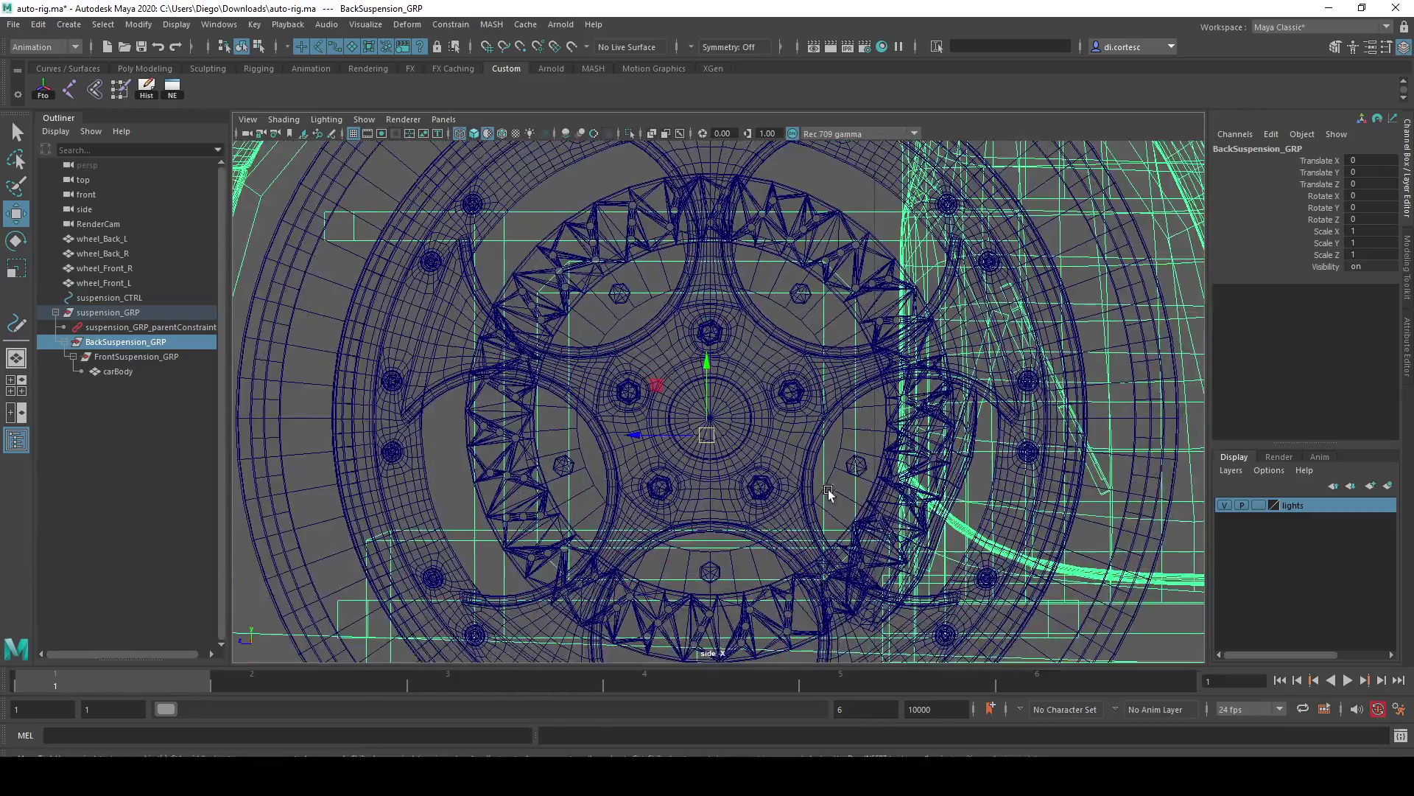
scroll(722, 493, up, 3)
scroll(689, 464, up, 3)
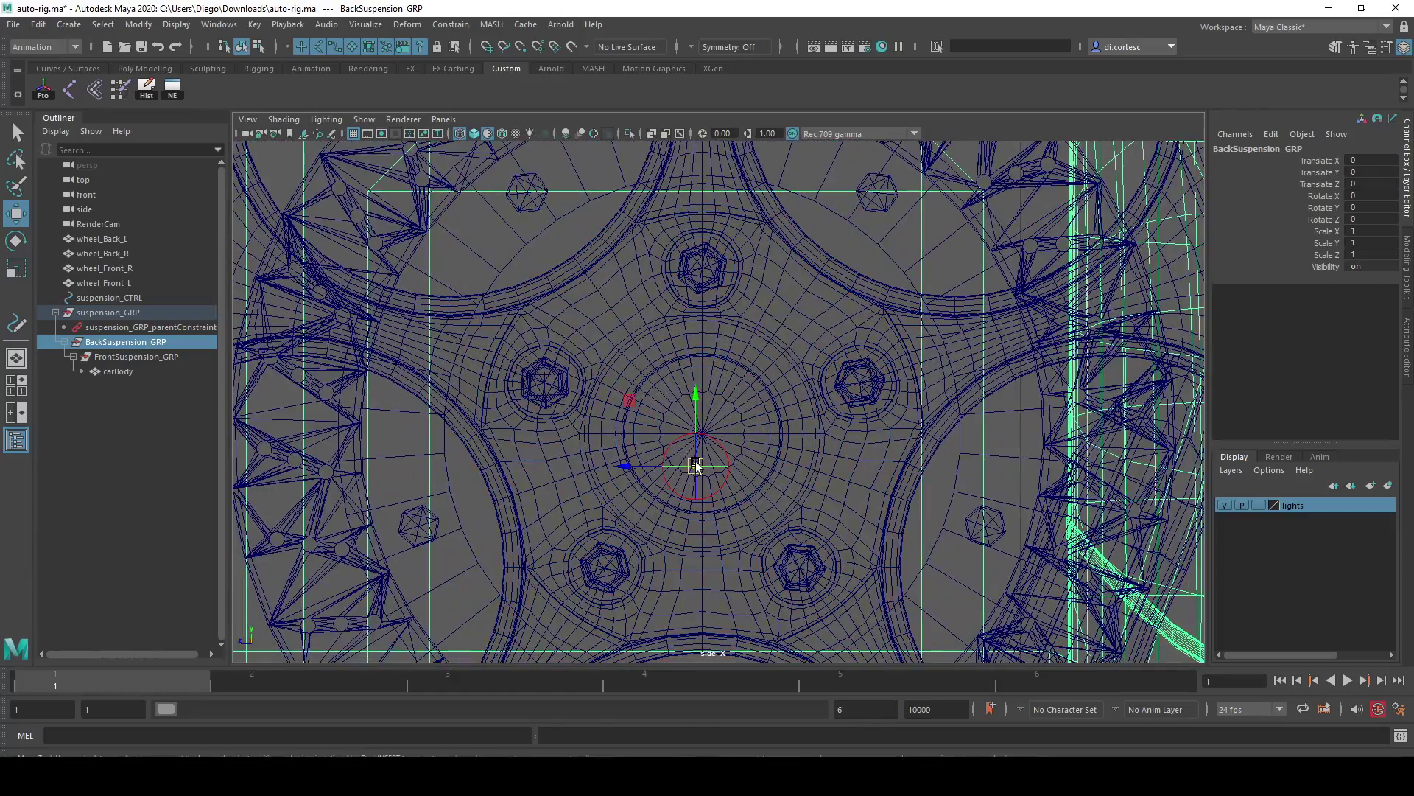
drag(696, 466, 700, 427)
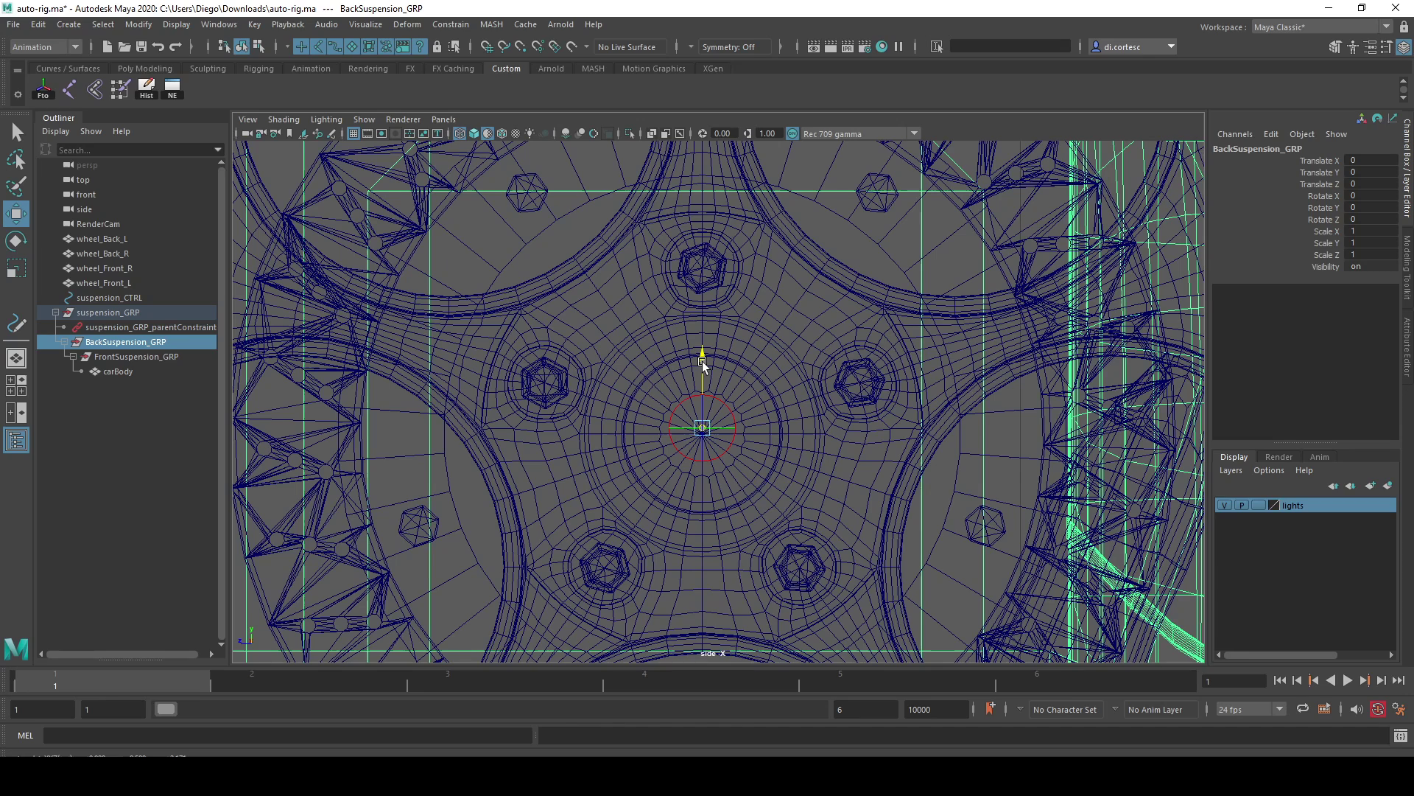
drag(704, 366, 702, 370)
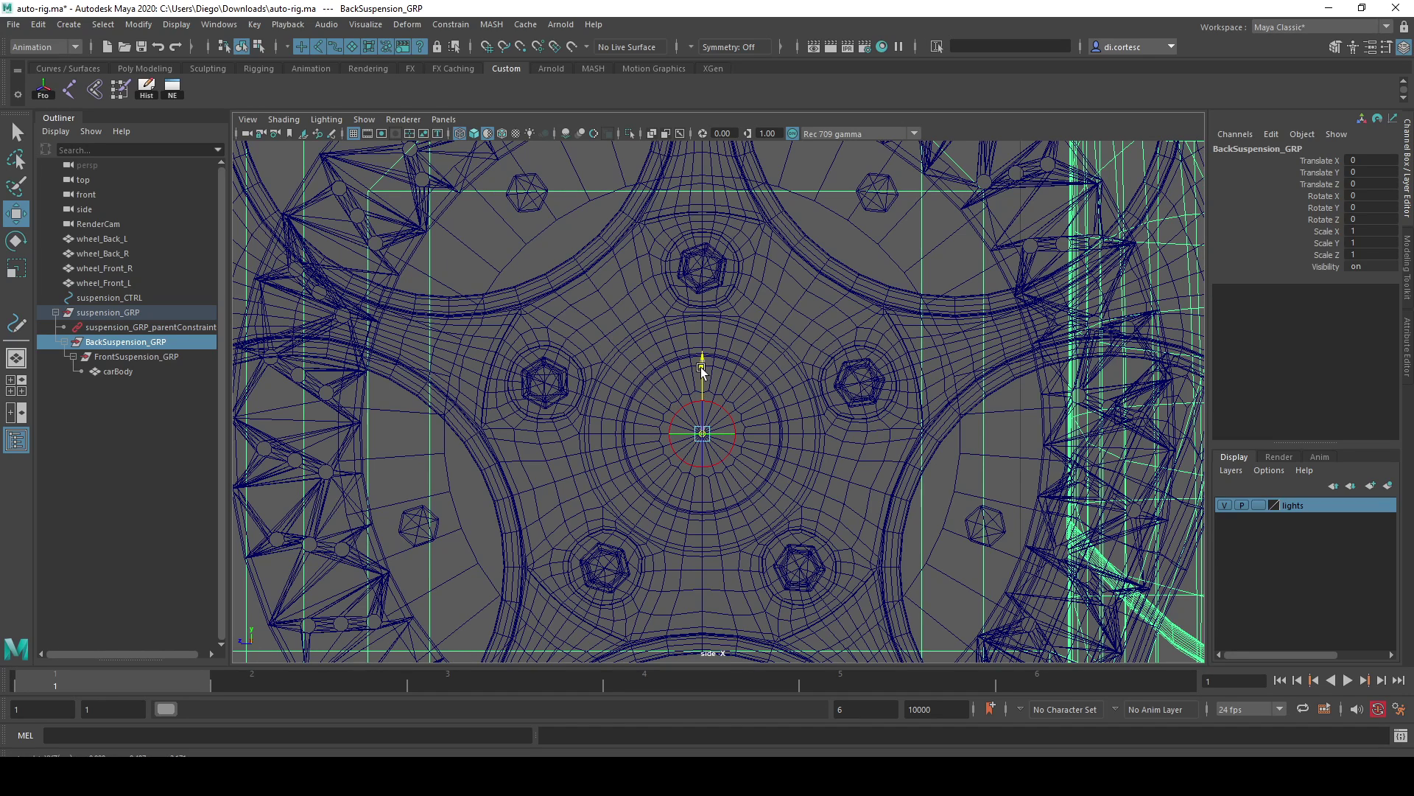
scroll(802, 466, down, 3)
scroll(812, 472, down, 8)
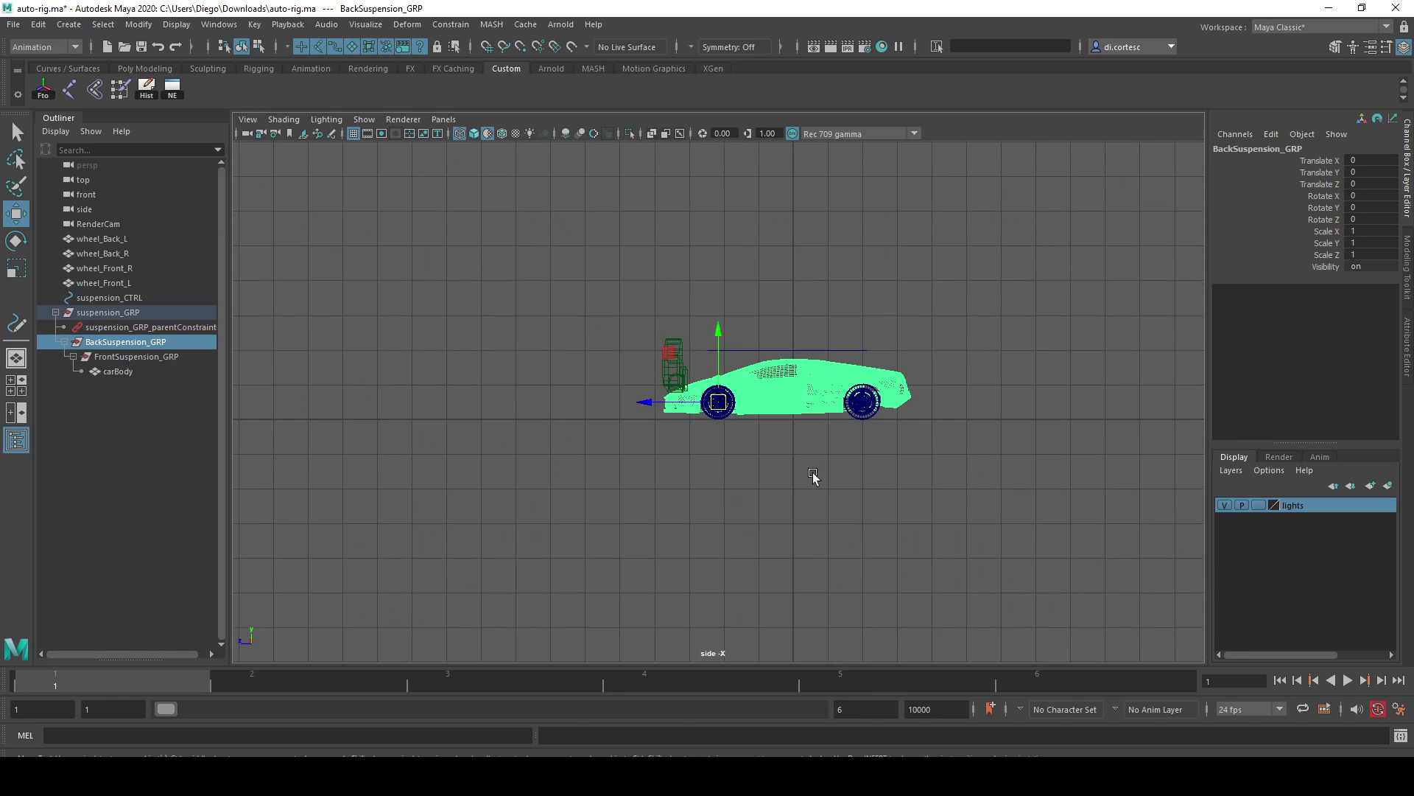
scroll(934, 553, up, 1)
scroll(934, 553, up, 1)
Test-tilt BackSuspension_GRP around the rear wheel and undo the rotation
key(e)
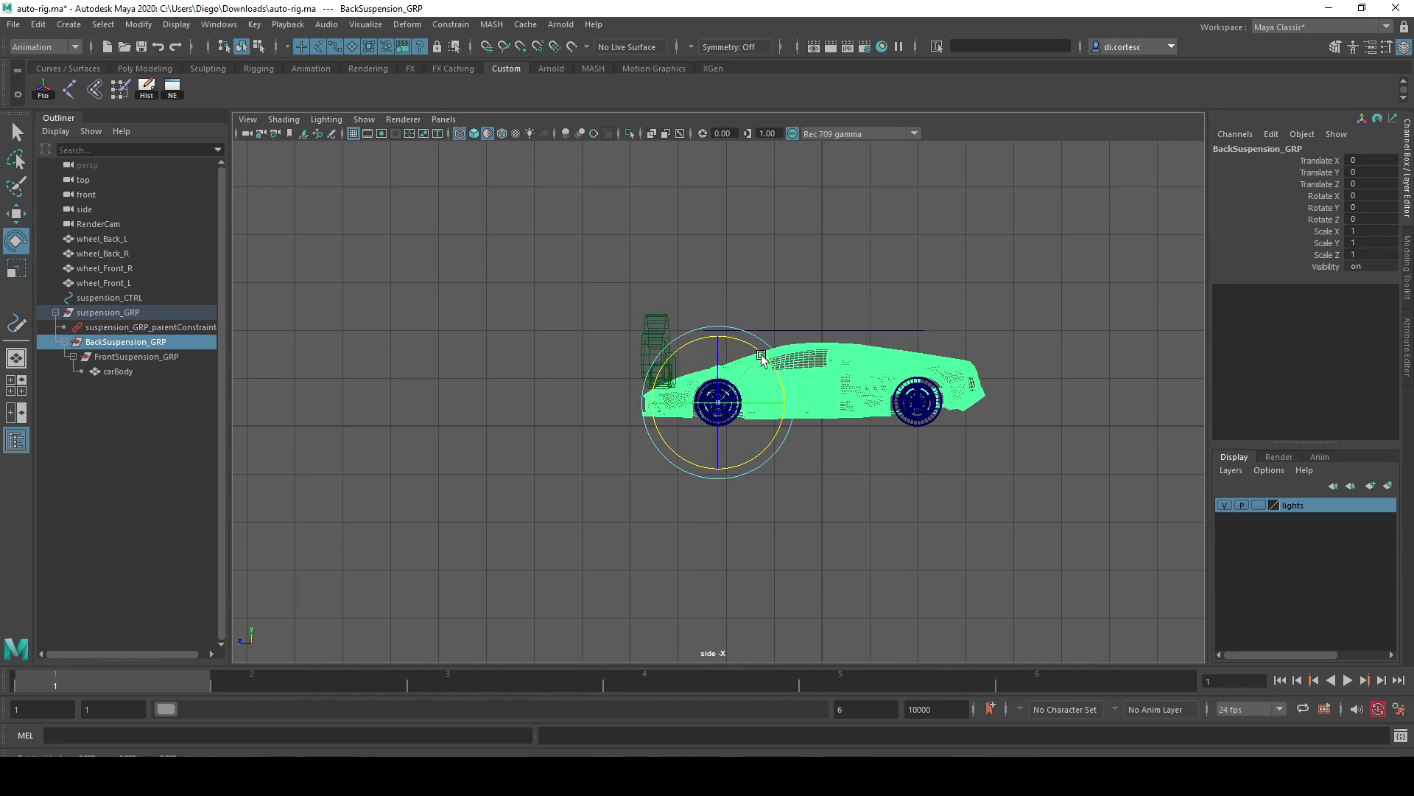
mouse_move(759, 353)
mouse_down()
mouse_move(737, 383)
mouse_move(804, 351)
mouse_up()
key(ctrl+z)
key(ctrl+z)
key(space)
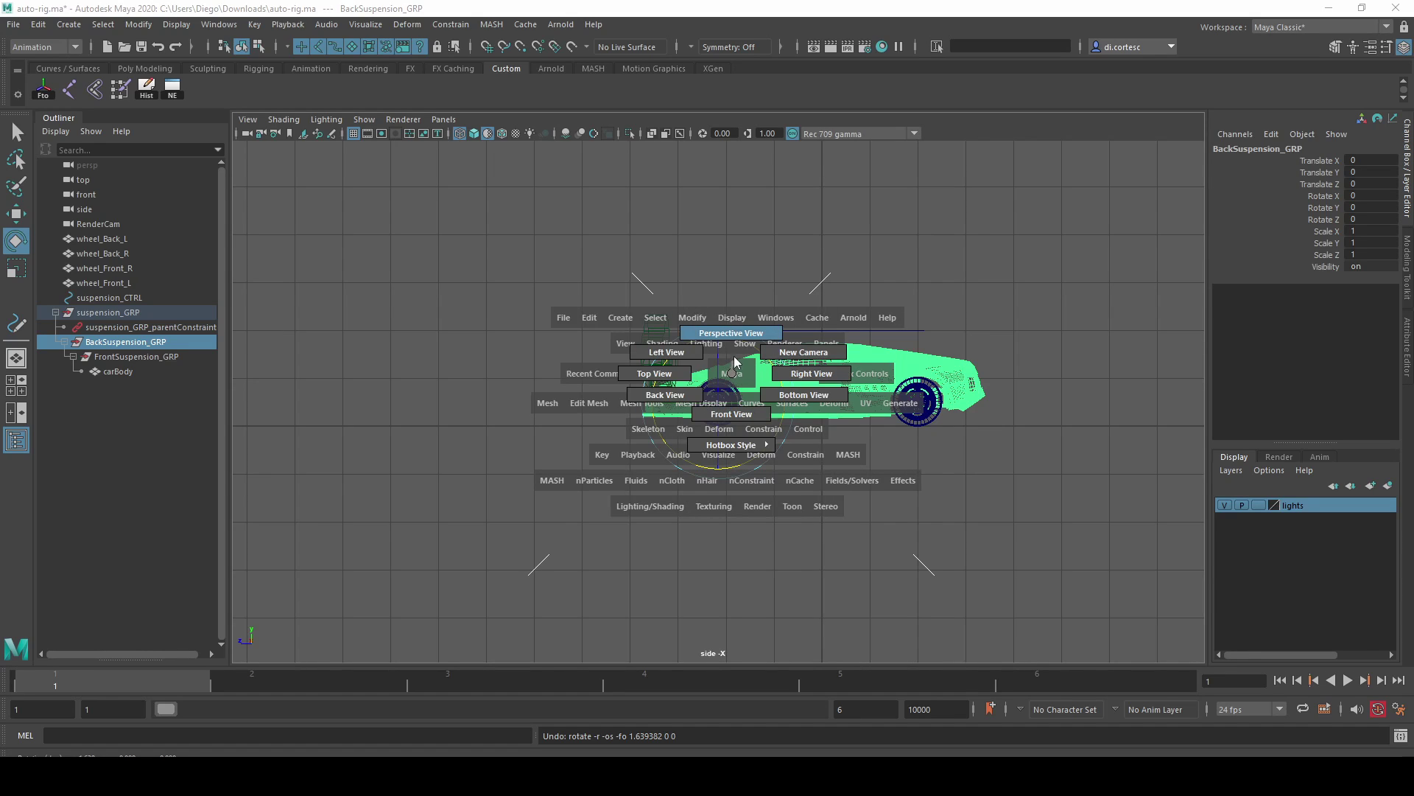
Return to the shaded perspective view with nothing selected
click(568, 307)
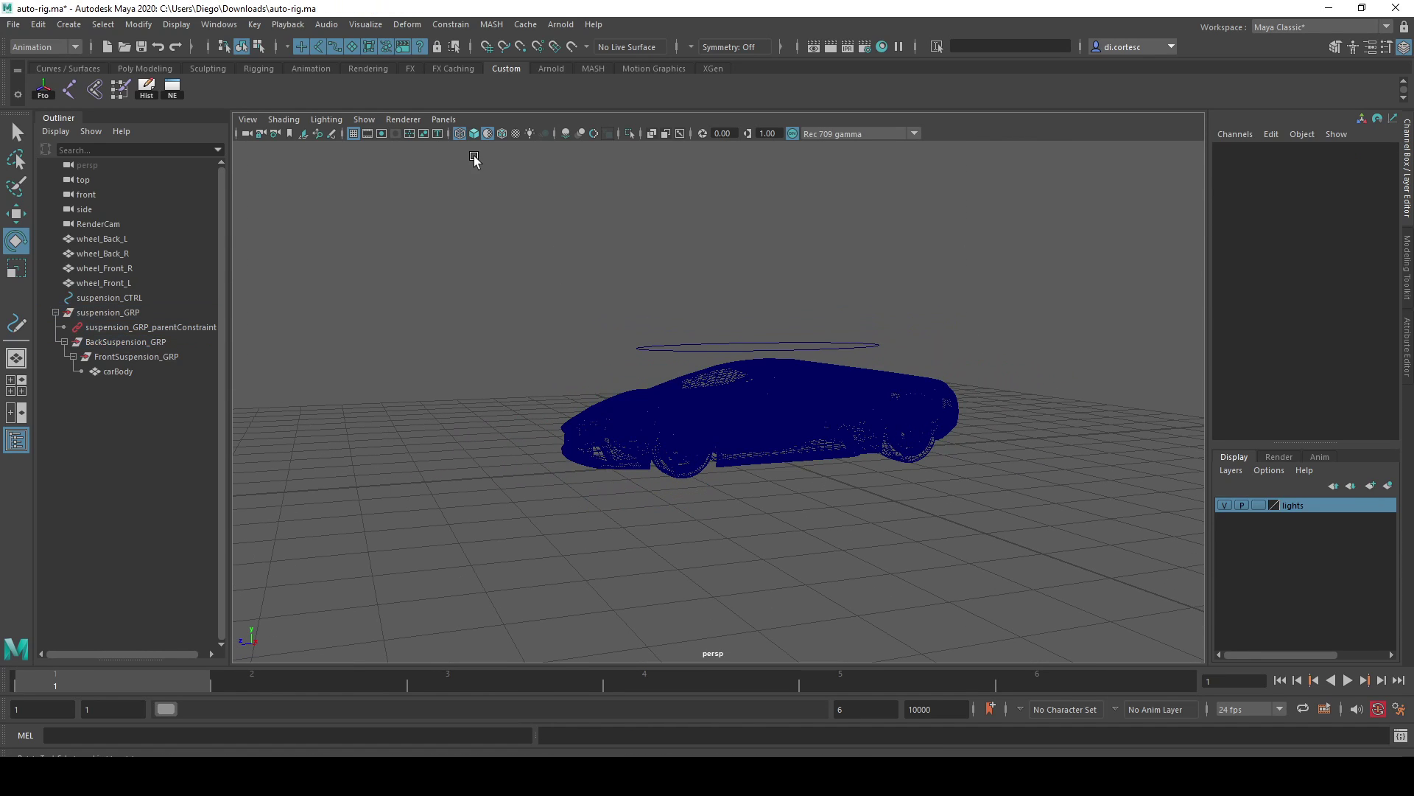
click(460, 134)
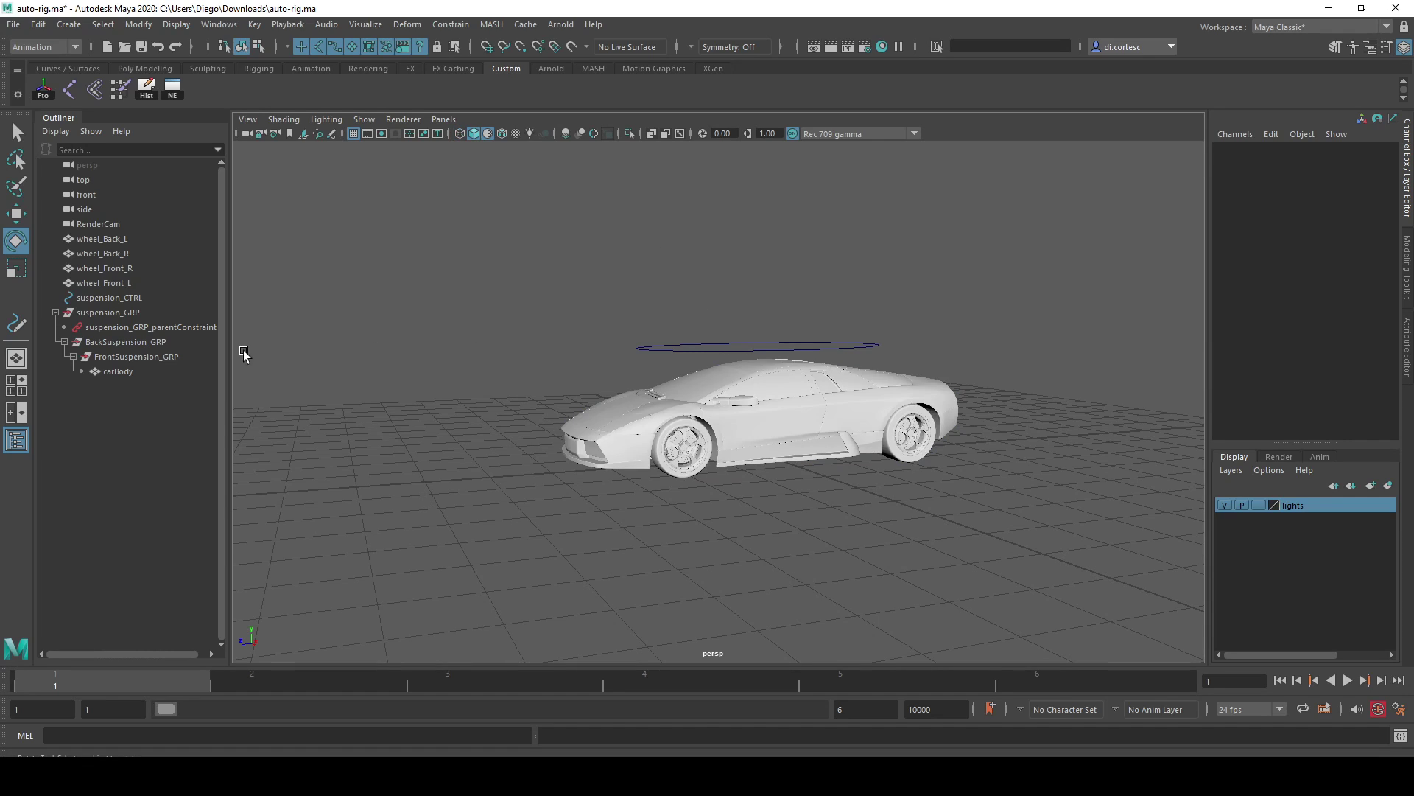
click(153, 340)
click(527, 395)
Create a NURBS circle and position it above the car's front, ready to shrink
click(53, 68)
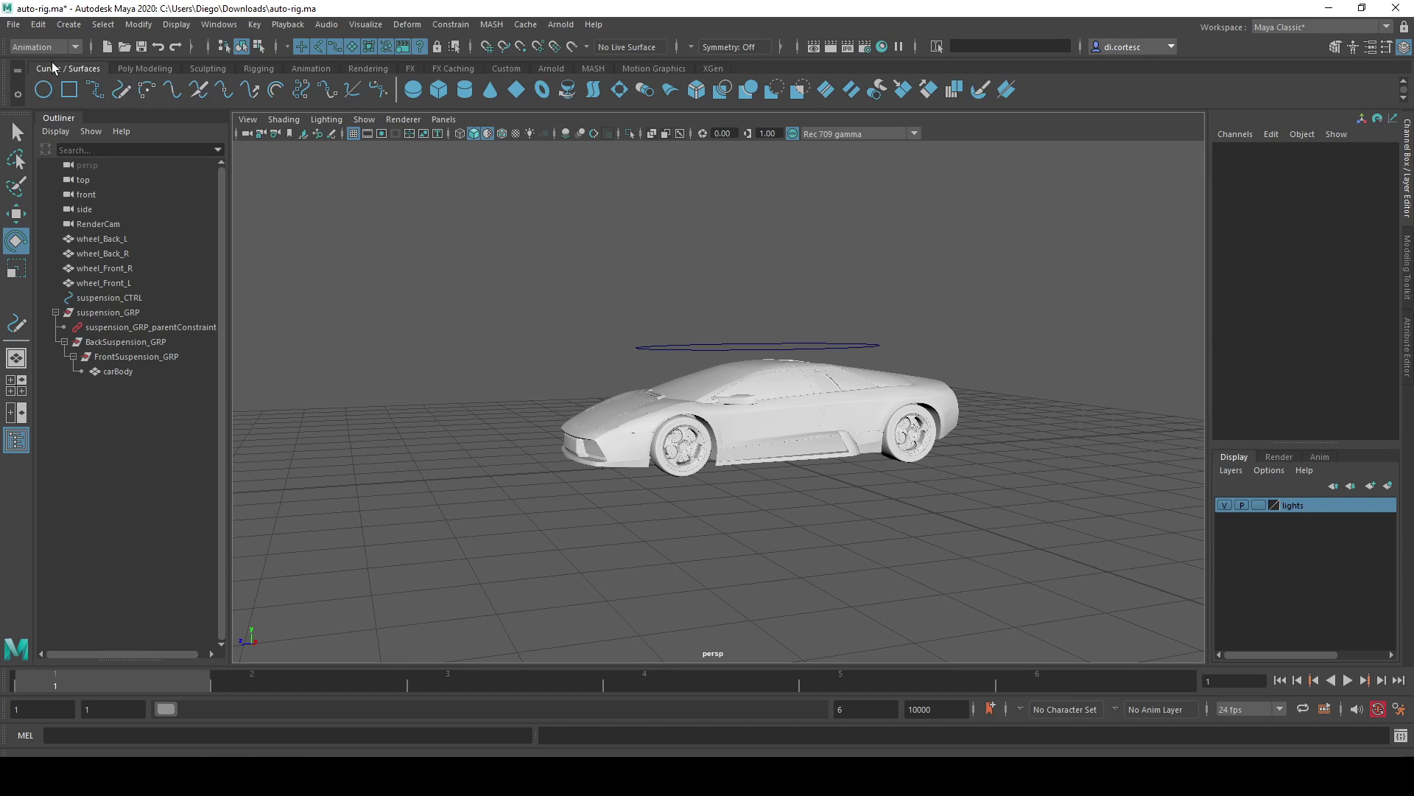
click(43, 89)
key(w)
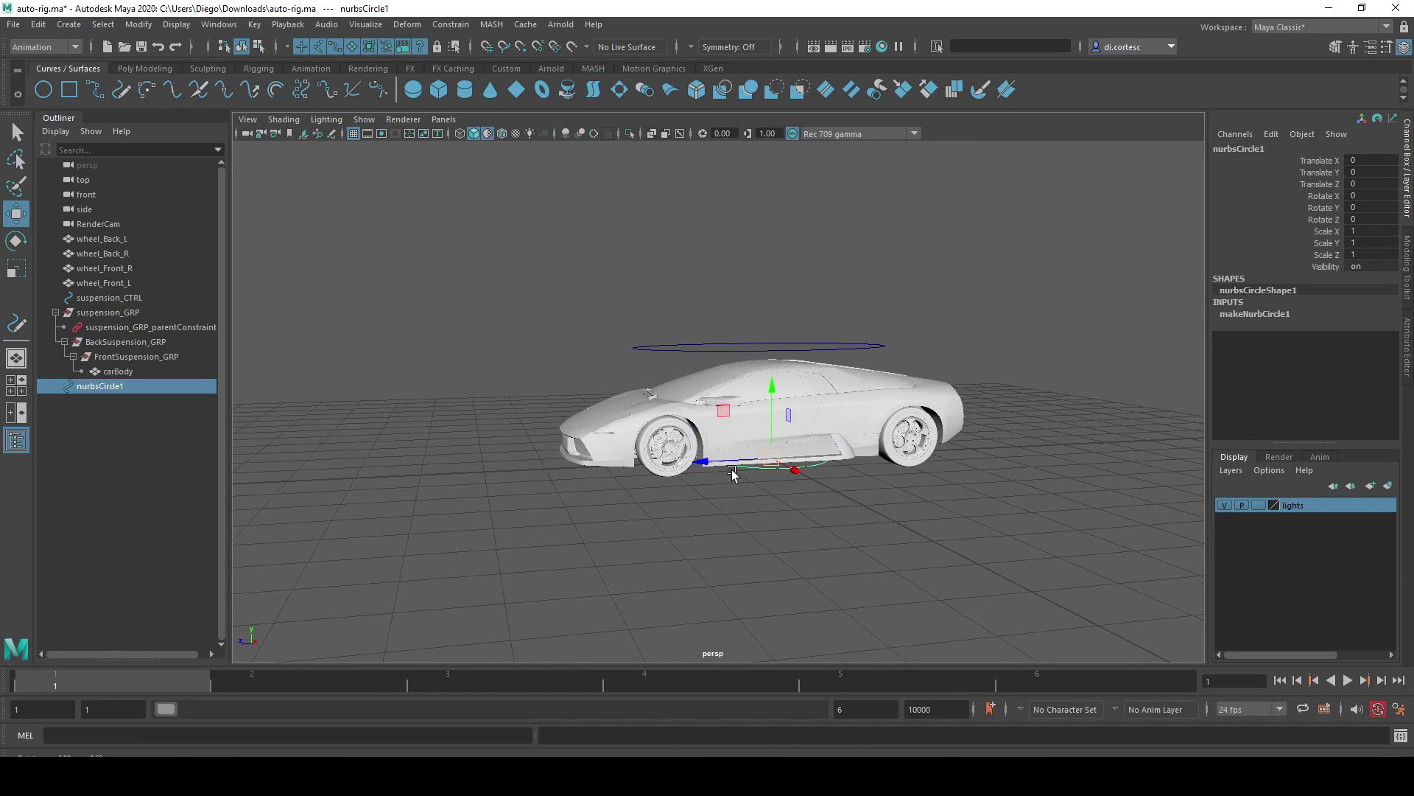
drag(733, 474, 603, 473)
mouse_move(603, 419)
mouse_down()
mouse_move(587, 324)
mouse_move(572, 384)
mouse_move(395, 395)
mouse_up()
scroll(587, 335, up, 3)
key(r)
In CV mode, pull cv[1] down and lift cv[3] to bend the circle into an arch
key(F8)
drag(359, 319, 381, 325)
click(550, 322)
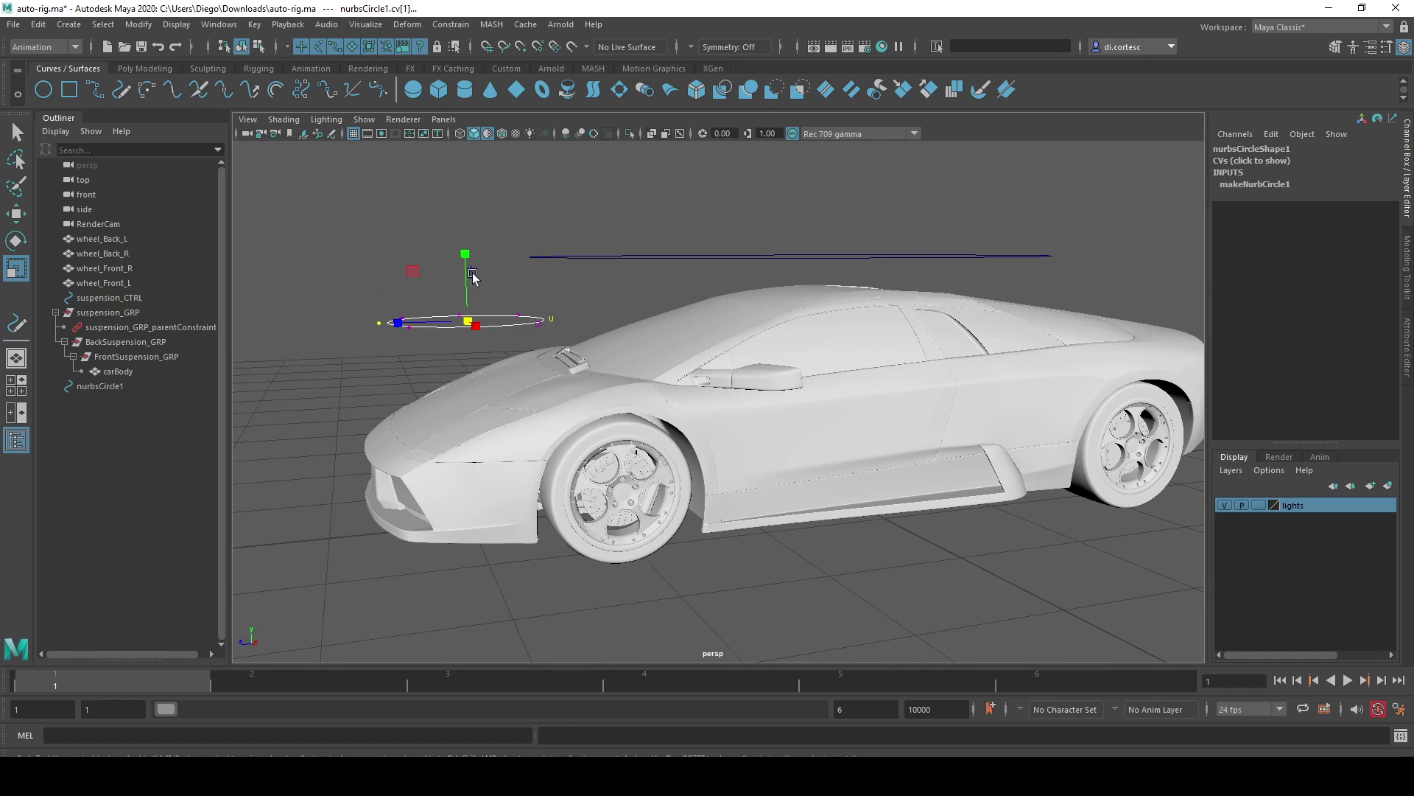
key(w)
mouse_move(464, 259)
mouse_down()
mouse_move(460, 288)
mouse_move(461, 250)
mouse_move(514, 335)
mouse_up()
click(469, 326)
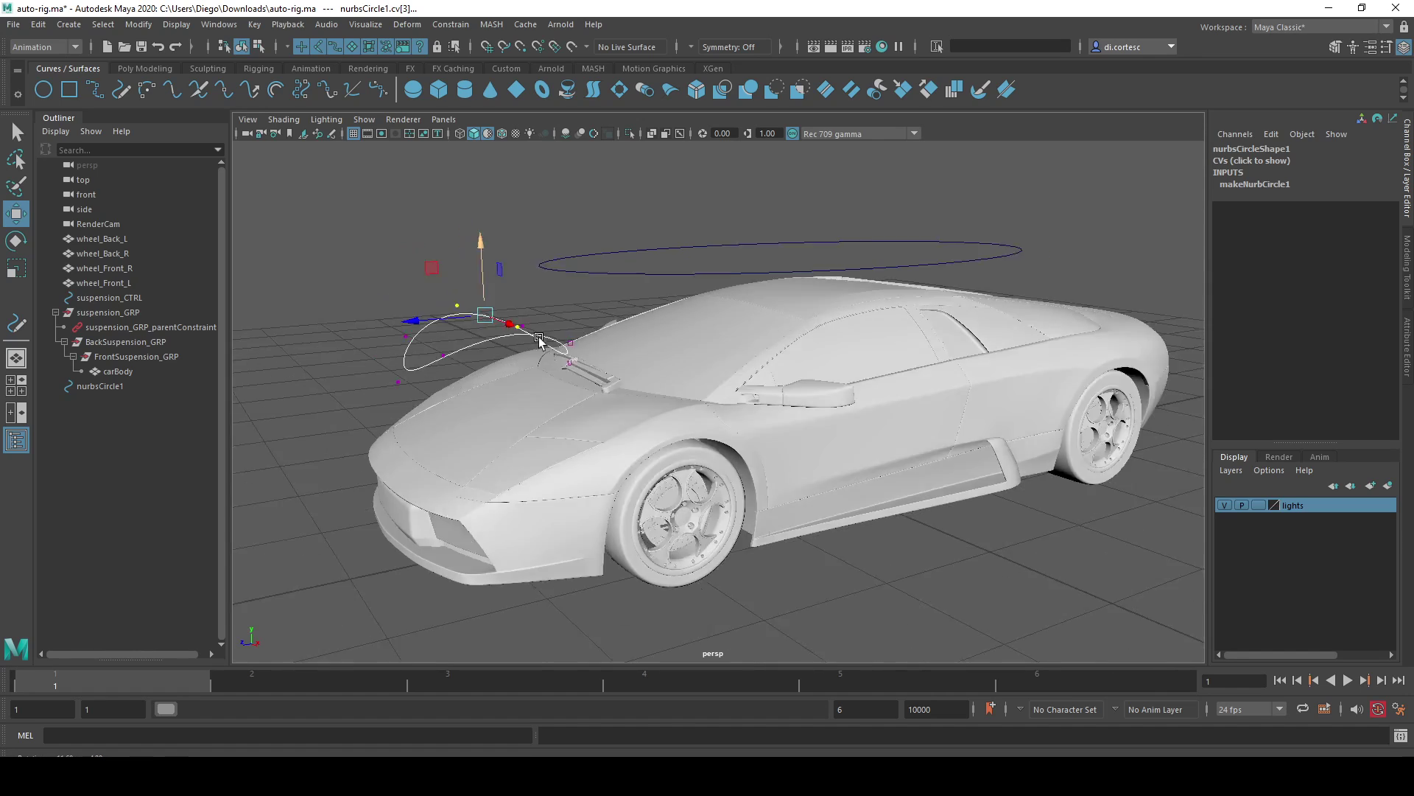
Rotate all the curve's CVs upright and move them down over the car's hood
key(e)
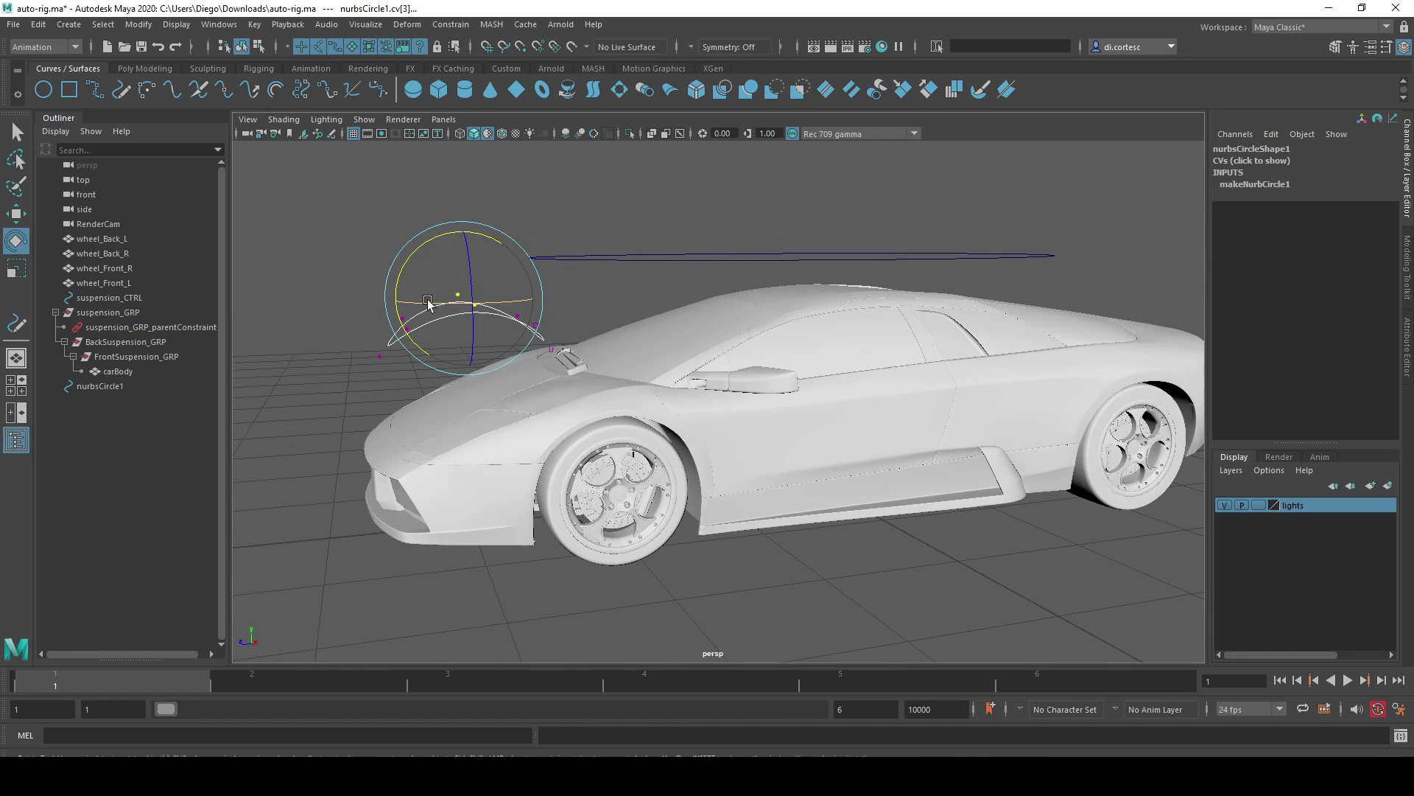
drag(317, 276, 560, 375)
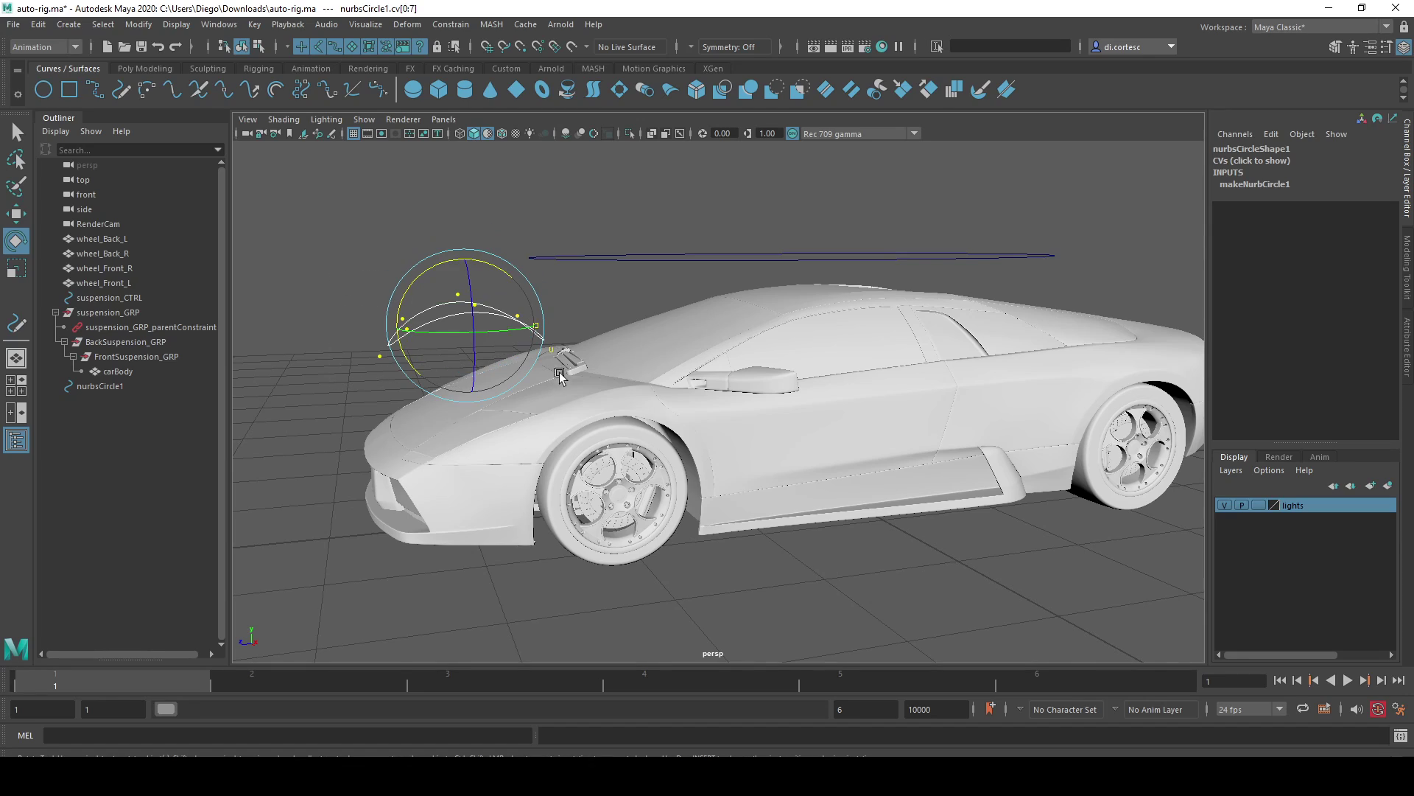
drag(404, 324, 414, 302)
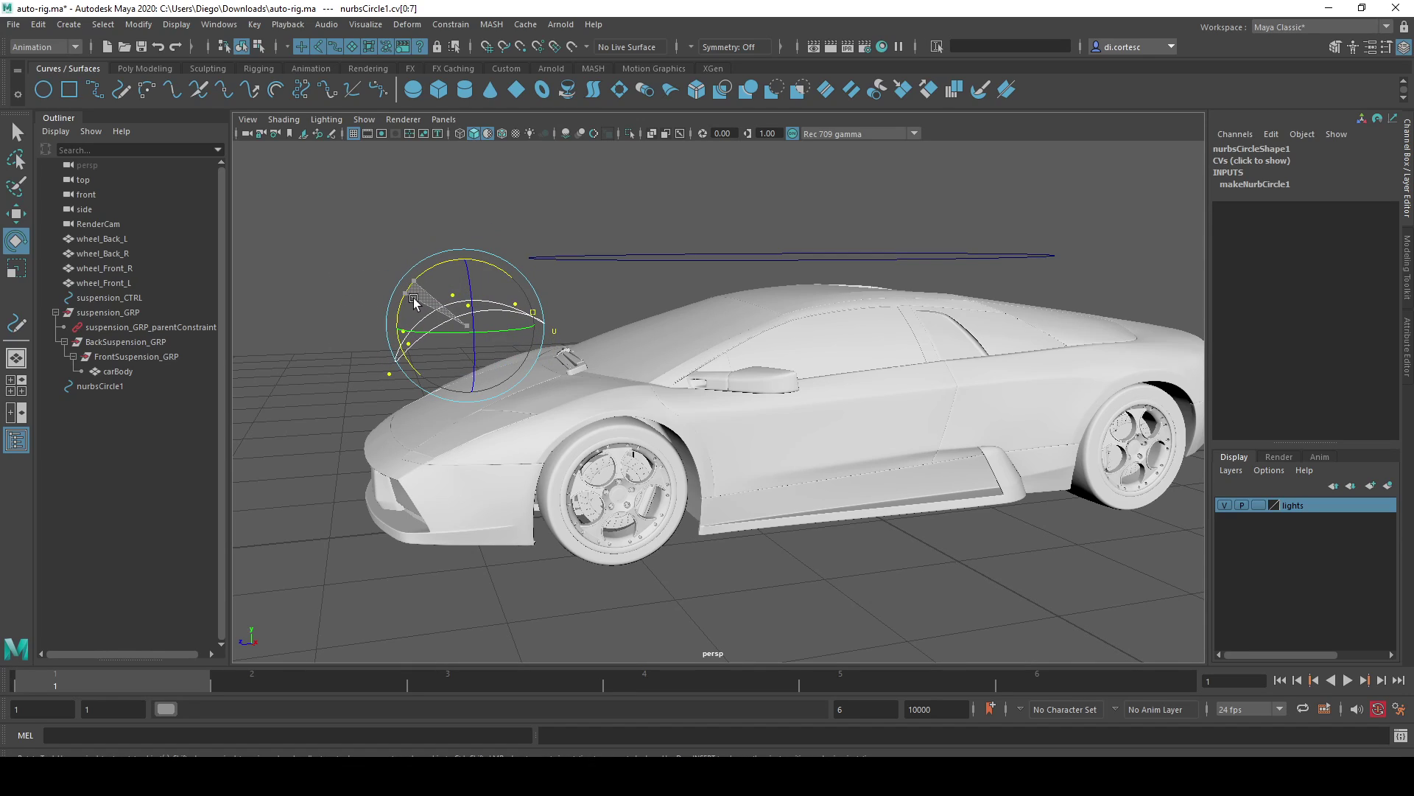
key(w)
middle_drag(500, 311, 504, 352)
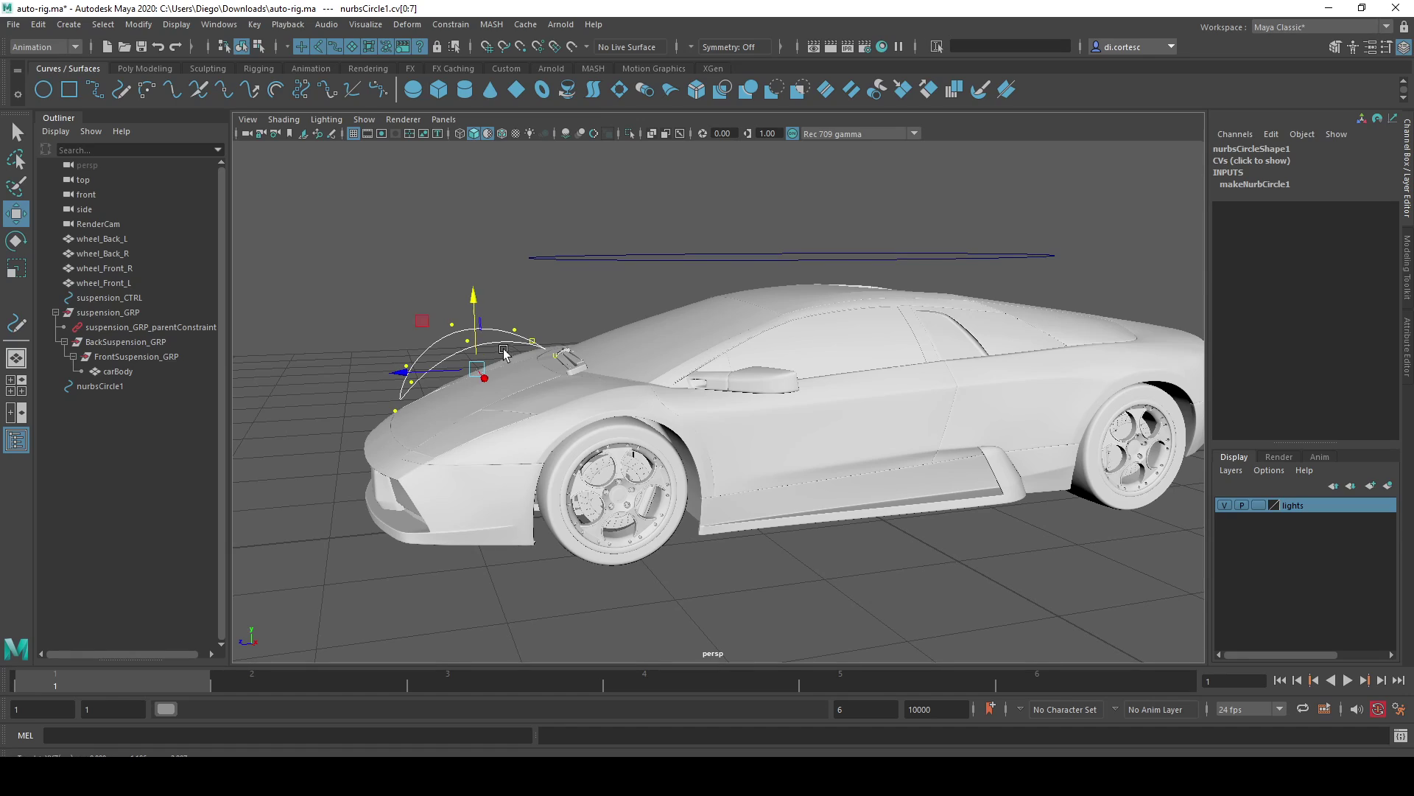
mouse_move(397, 371)
mouse_down()
mouse_move(361, 373)
mouse_move(431, 374)
mouse_up()
key(r)
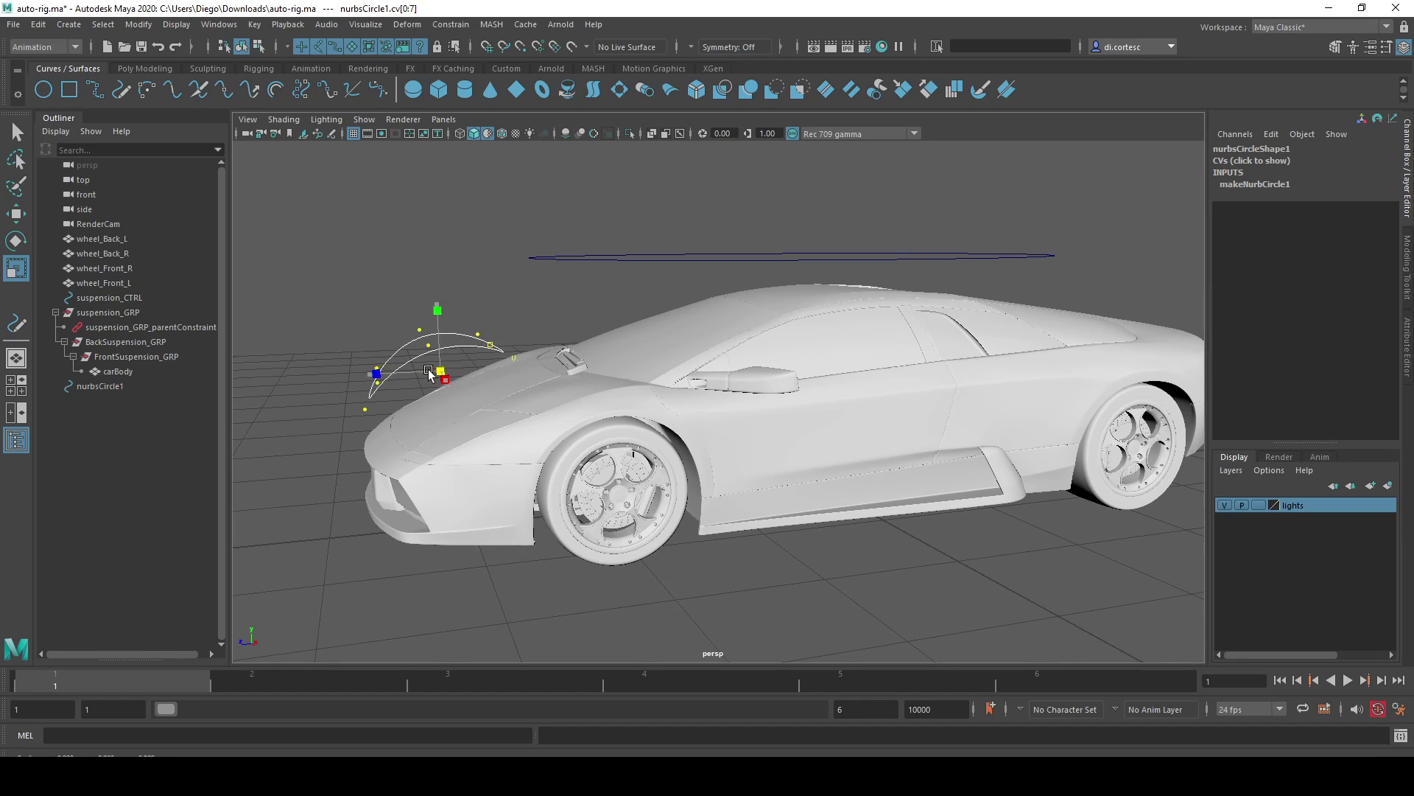
Return to Object Mode and select the front arc curve nurbsCircle1
right_drag(442, 346, 457, 291)
click(332, 309)
mouse_move(413, 346)
alt+mouse_down()
mouse_move(537, 331)
mouse_move(505, 341)
mouse_move(707, 364)
alt+mouse_up()
click(431, 349)
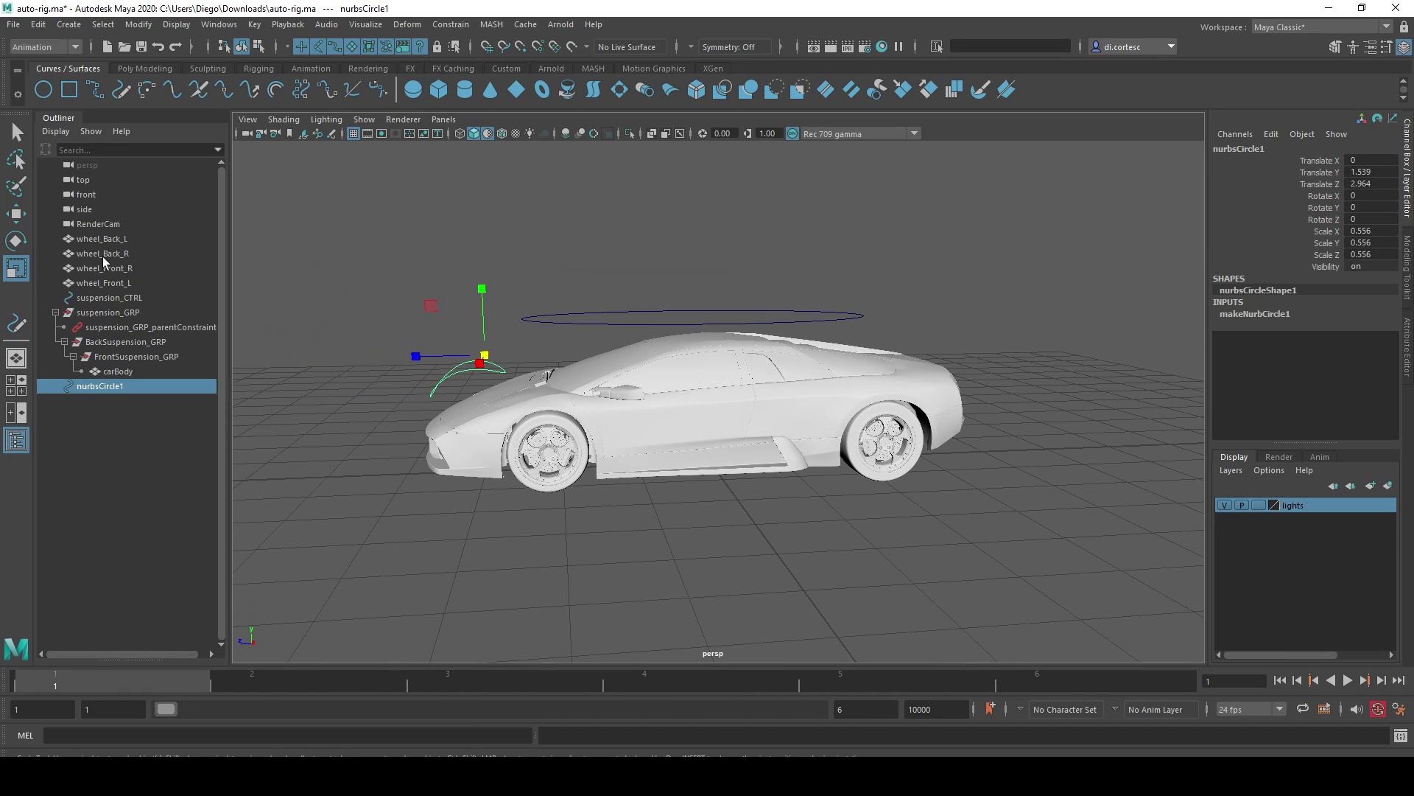
Create a second NURBS circle and move it over the car's rear
click(43, 91)
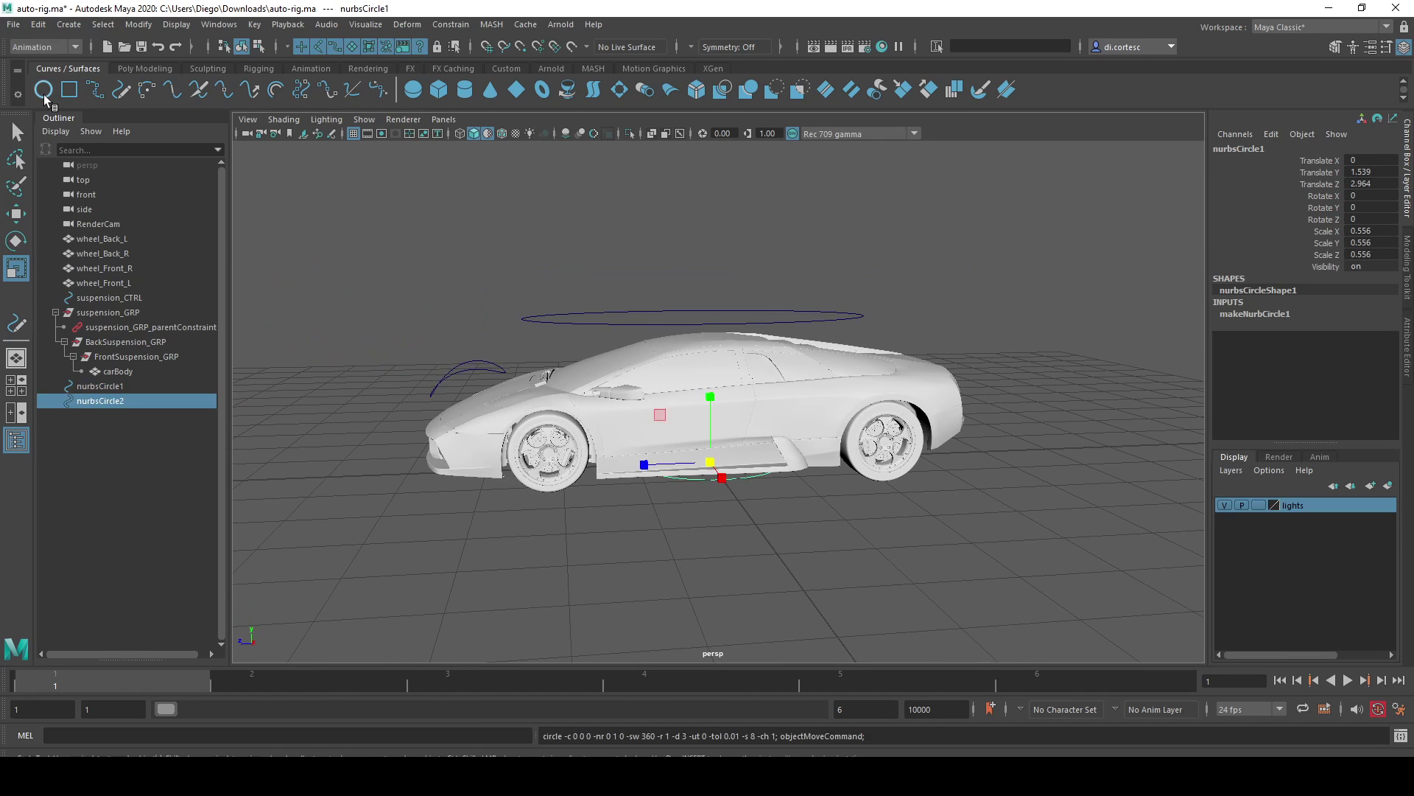
key(w)
mouse_move(646, 464)
mouse_down()
mouse_move(881, 463)
mouse_move(777, 440)
mouse_move(770, 295)
mouse_up()
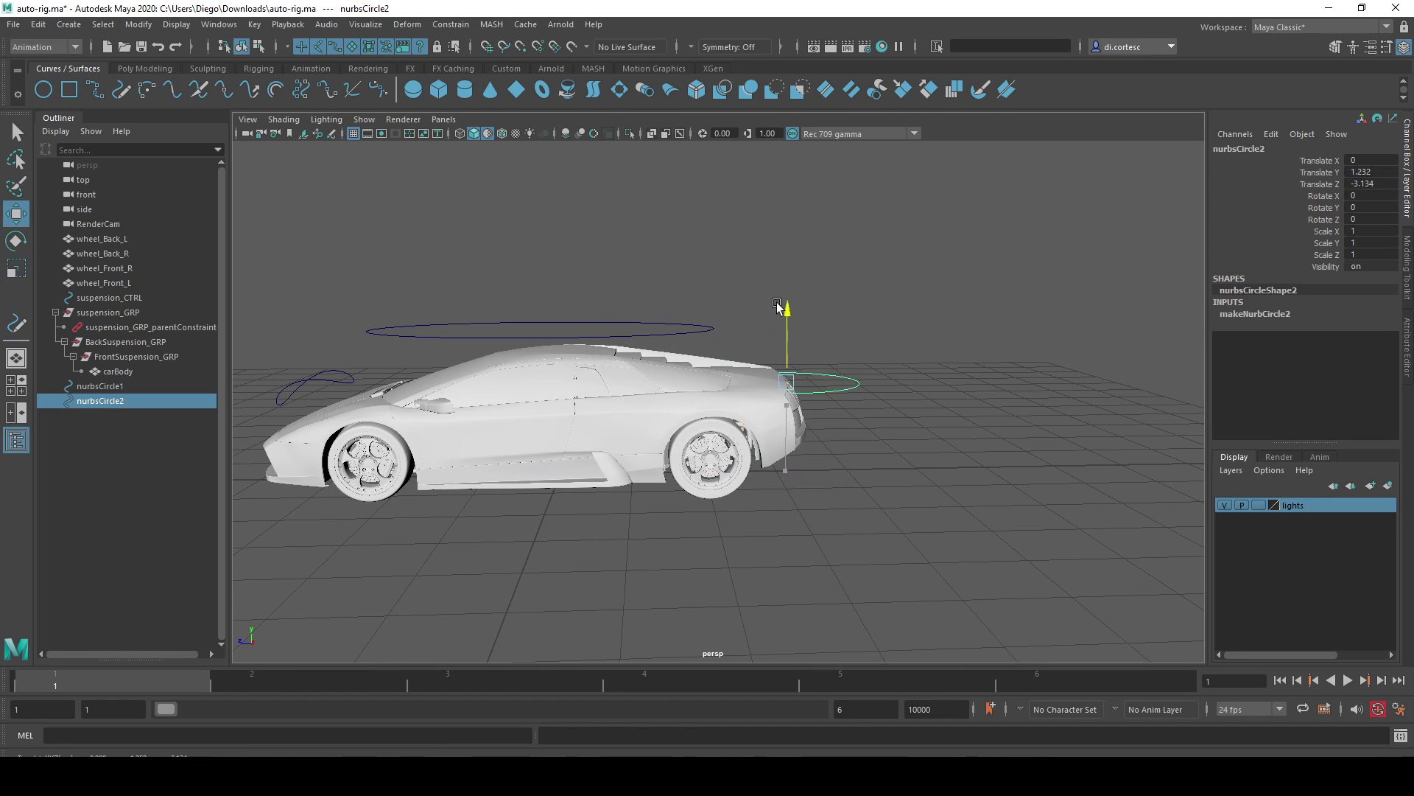
scroll(851, 367, up, 3)
mouse_move(862, 382)
alt+mouse_down()
mouse_move(730, 445)
mouse_move(597, 369)
mouse_move(552, 378)
alt+mouse_up()
key(r)
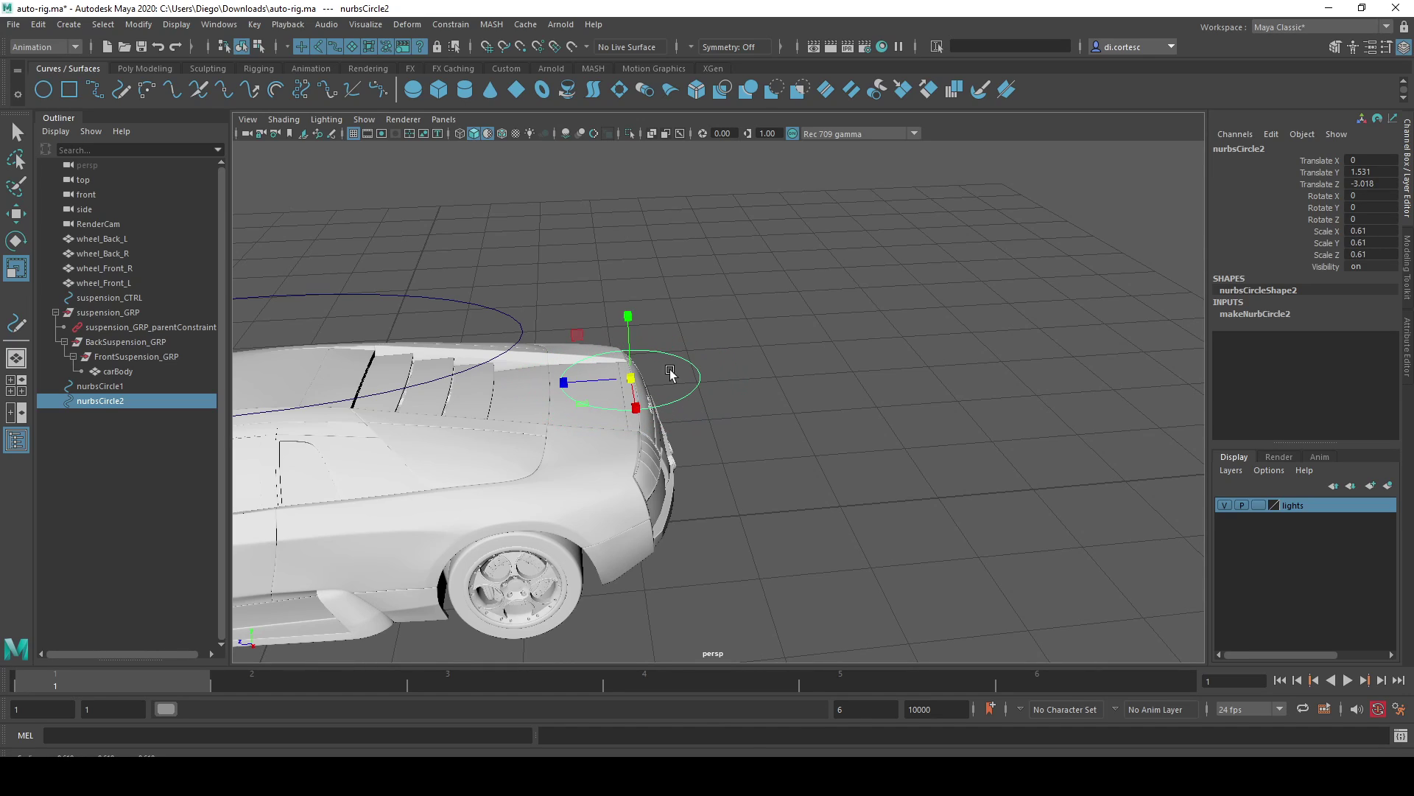
In CV mode, pull one vertex down and raise the opposite one to form an arc
right_drag(681, 357, 686, 317)
drag(547, 379, 565, 393)
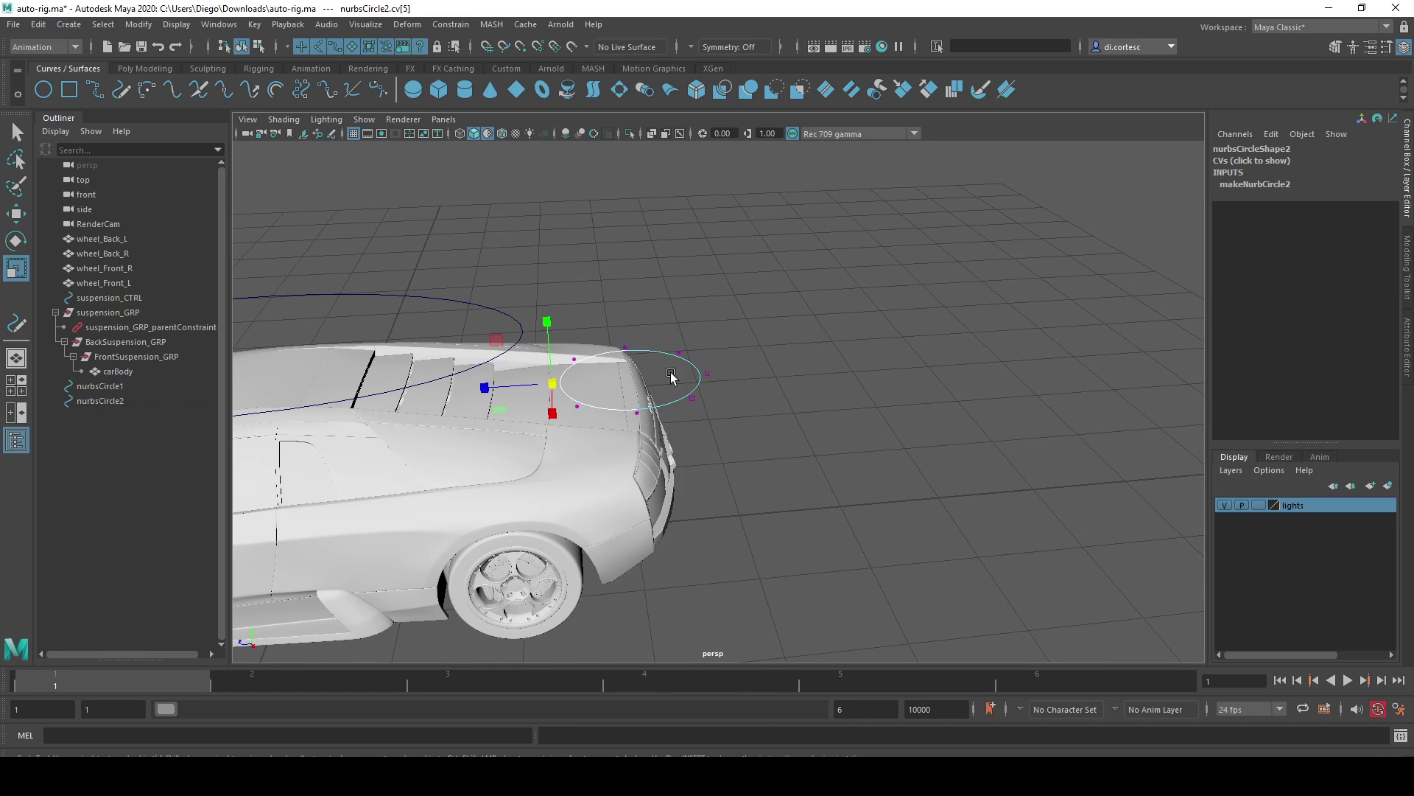
key(w)
drag(631, 318, 631, 332)
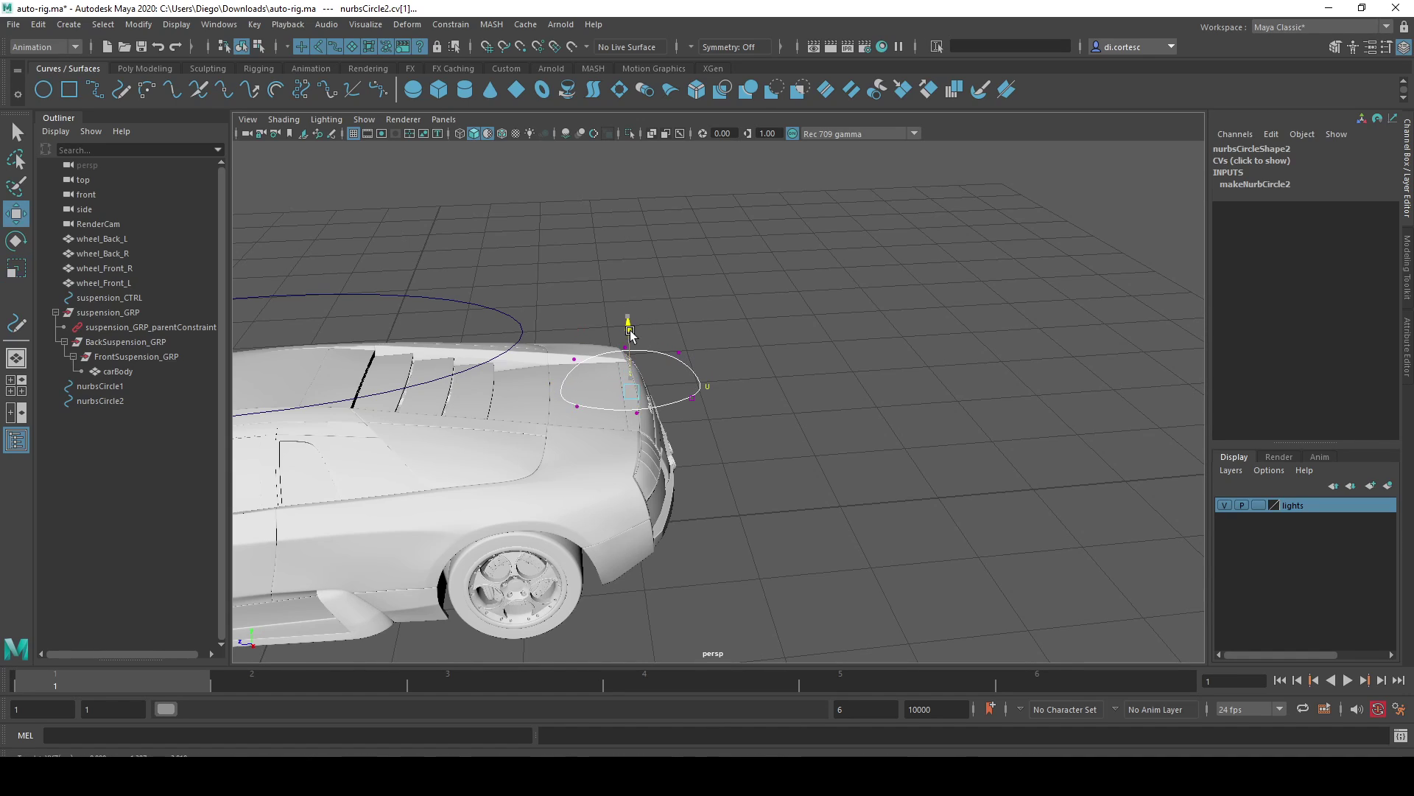
key(Right)
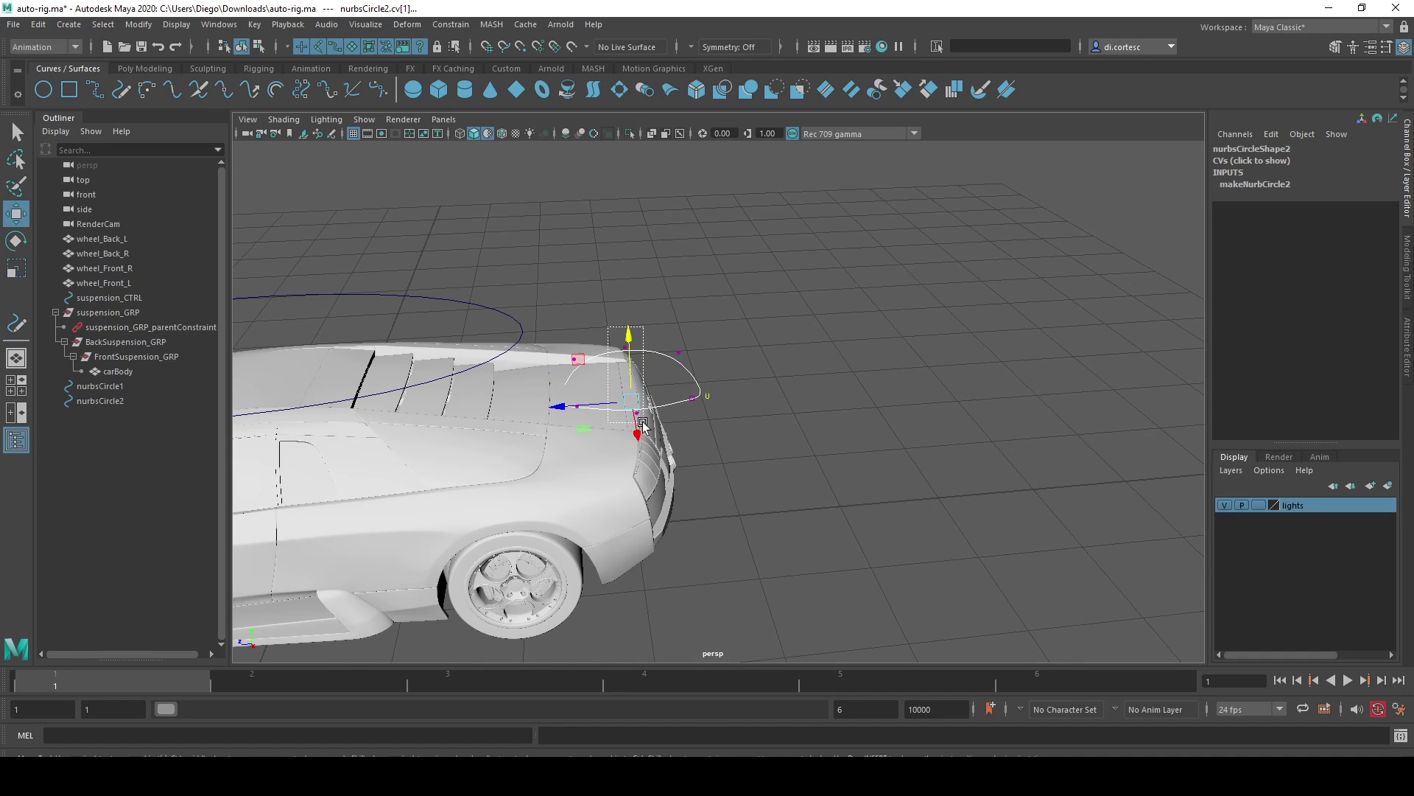
key(Right)
mouse_move(628, 331)
mouse_down()
mouse_move(628, 302)
mouse_move(783, 444)
mouse_up()
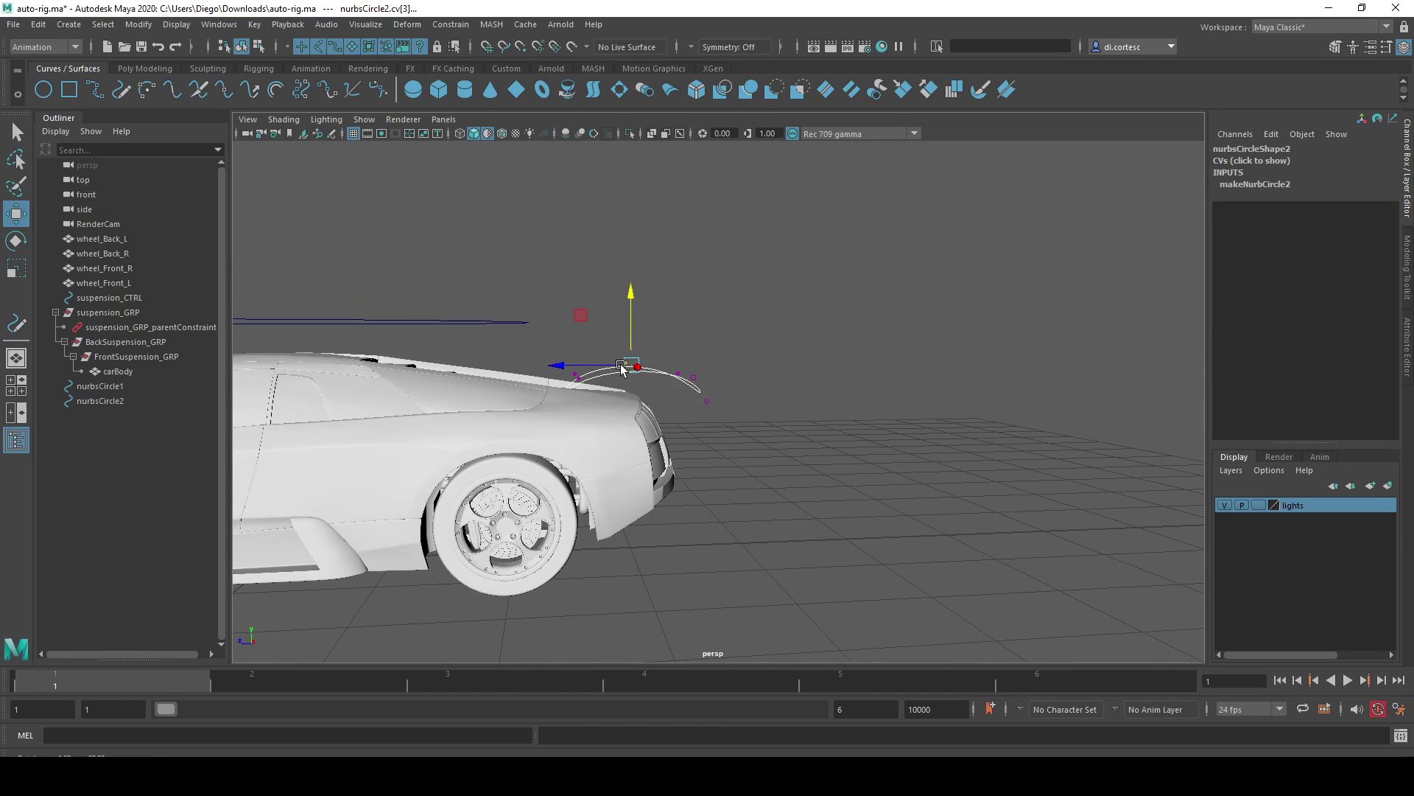
scroll(783, 444, up, 3)
scroll(782, 444, up, 1)
Select all the rear curve's CVs and tilt the arc into place
right_click(654, 364)
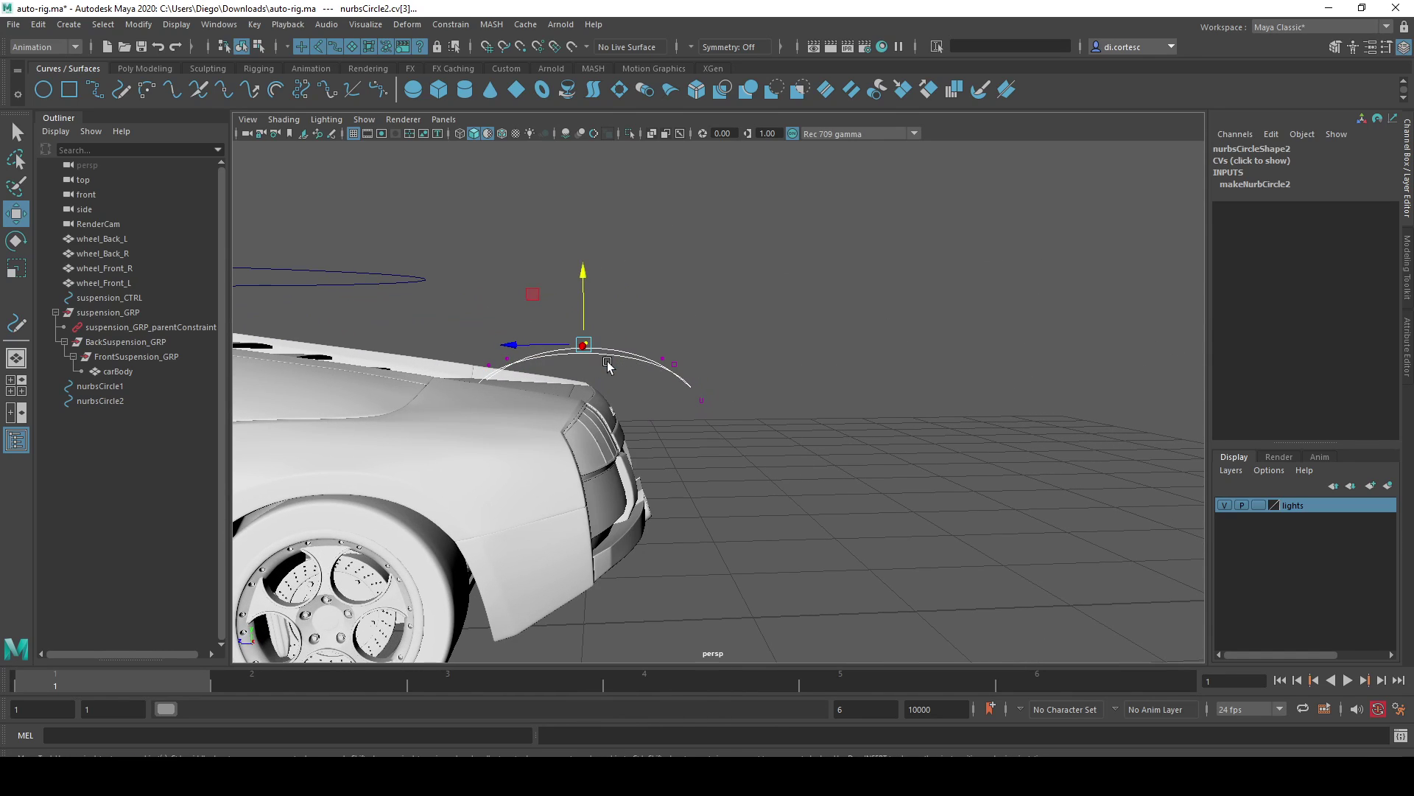
mouse_move(387, 283)
mouse_down()
mouse_move(418, 315)
mouse_move(736, 450)
mouse_up()
key(e)
mouse_move(630, 328)
mouse_down()
mouse_move(648, 366)
mouse_move(573, 396)
mouse_move(477, 386)
mouse_move(610, 351)
mouse_up()
key(r)
key(w)
Return the rear curve to Object Mode and select the front arc curve
right_drag(643, 349, 669, 334)
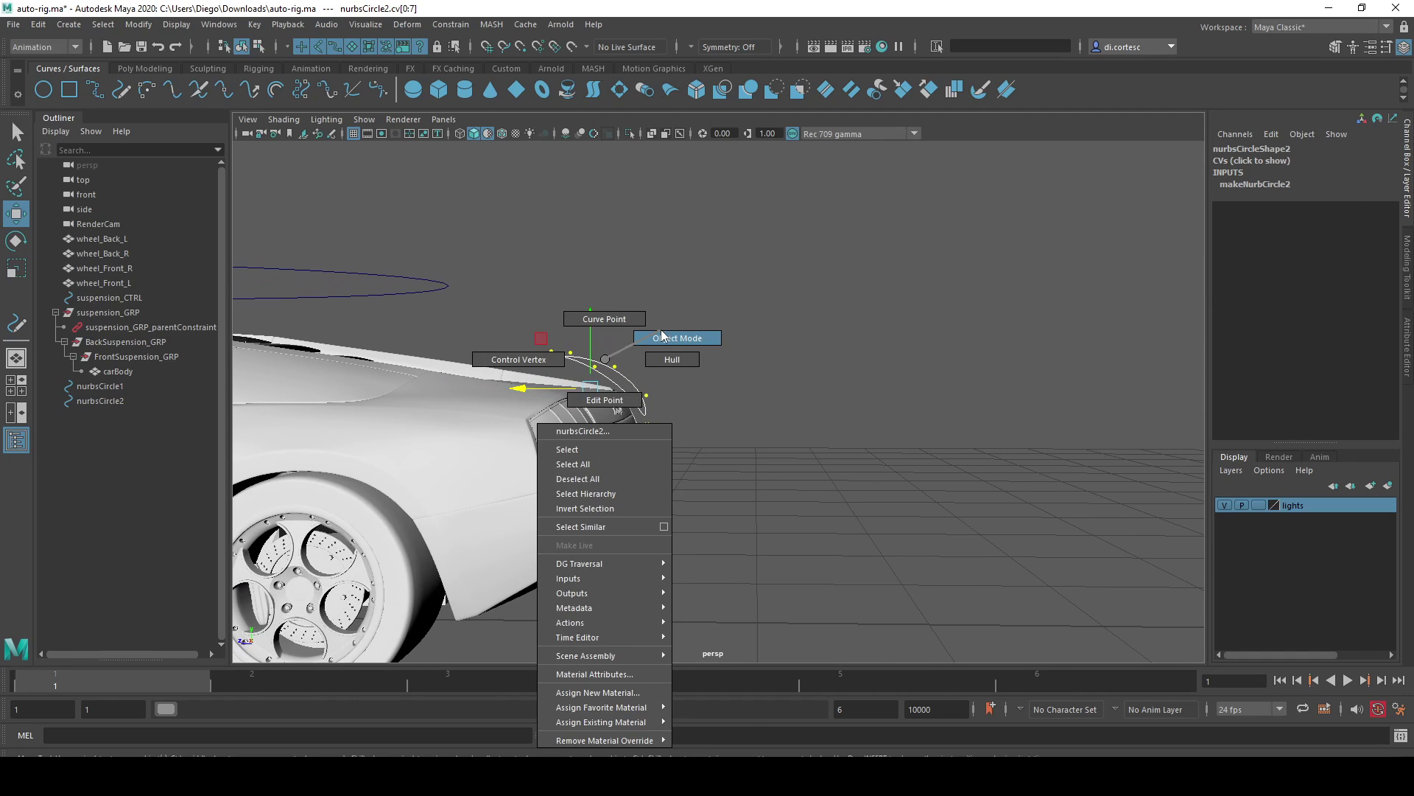
mouse_move(704, 404)
alt+mouse_down()
mouse_move(518, 394)
mouse_move(721, 463)
alt+mouse_up()
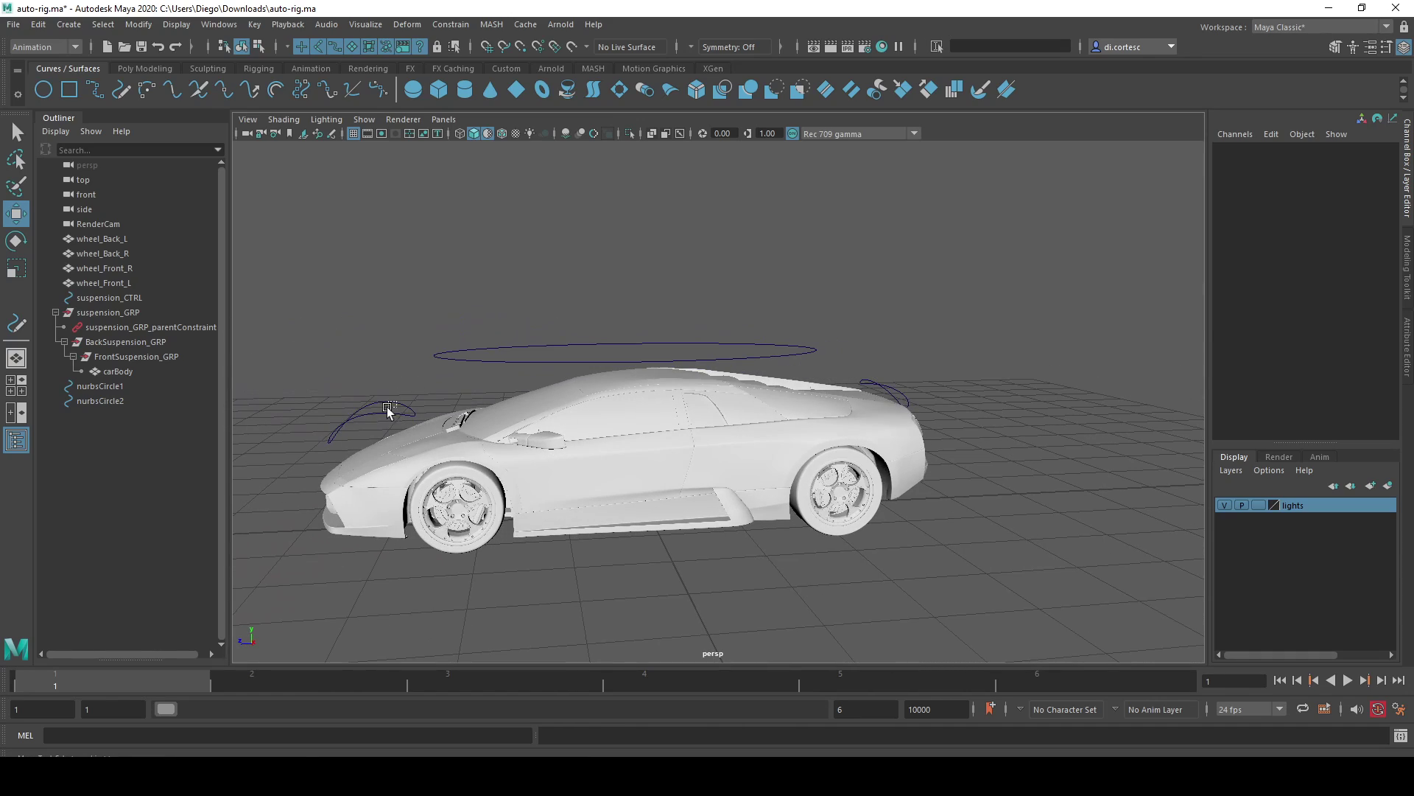
click(100, 386)
Rename the front arc curve FrontSuspension_CTRL in the Outliner
double_click(114, 387)
text(FrontSuspension_)
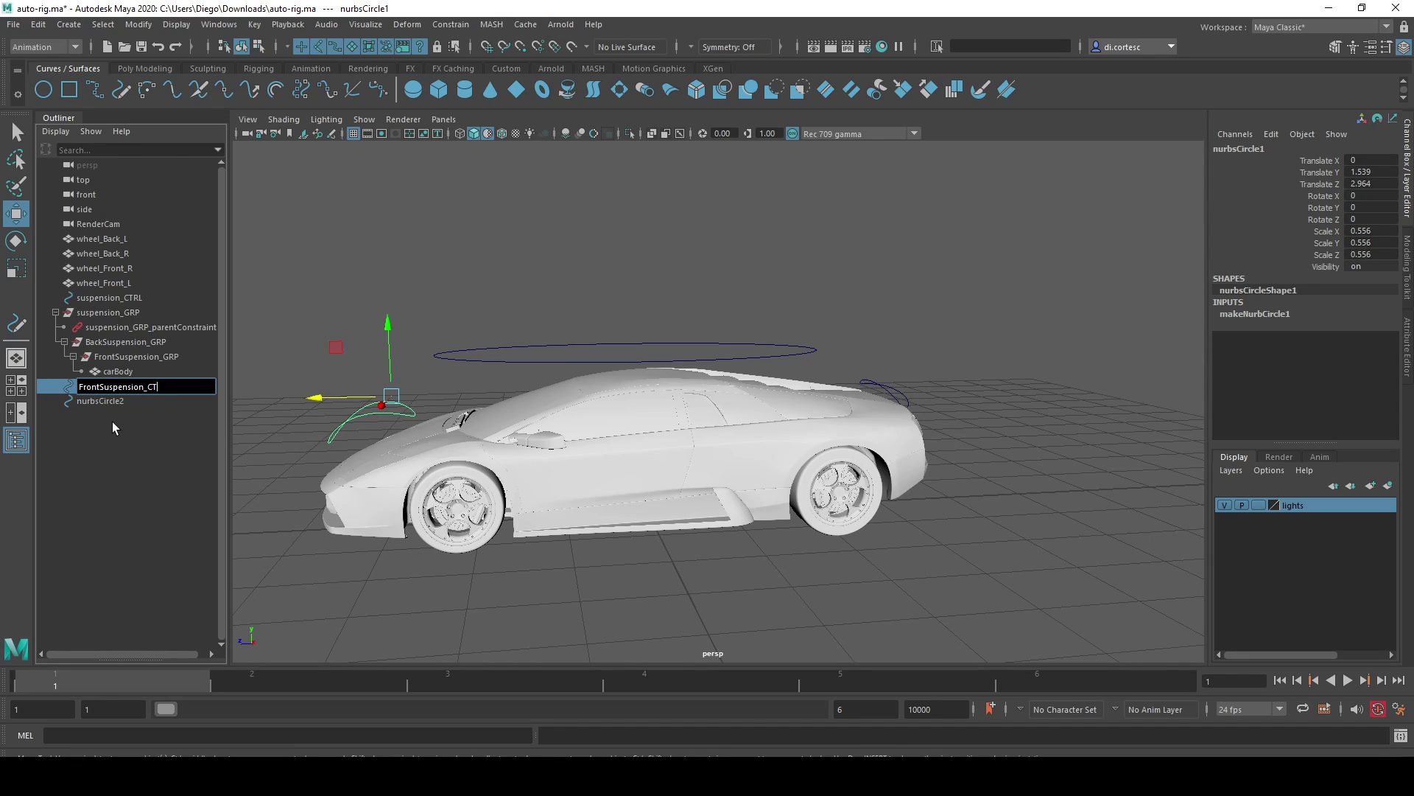
text(CTRL)
key(shift+Left)
key(shift+Left)
key(shift+Left)
key(Return)
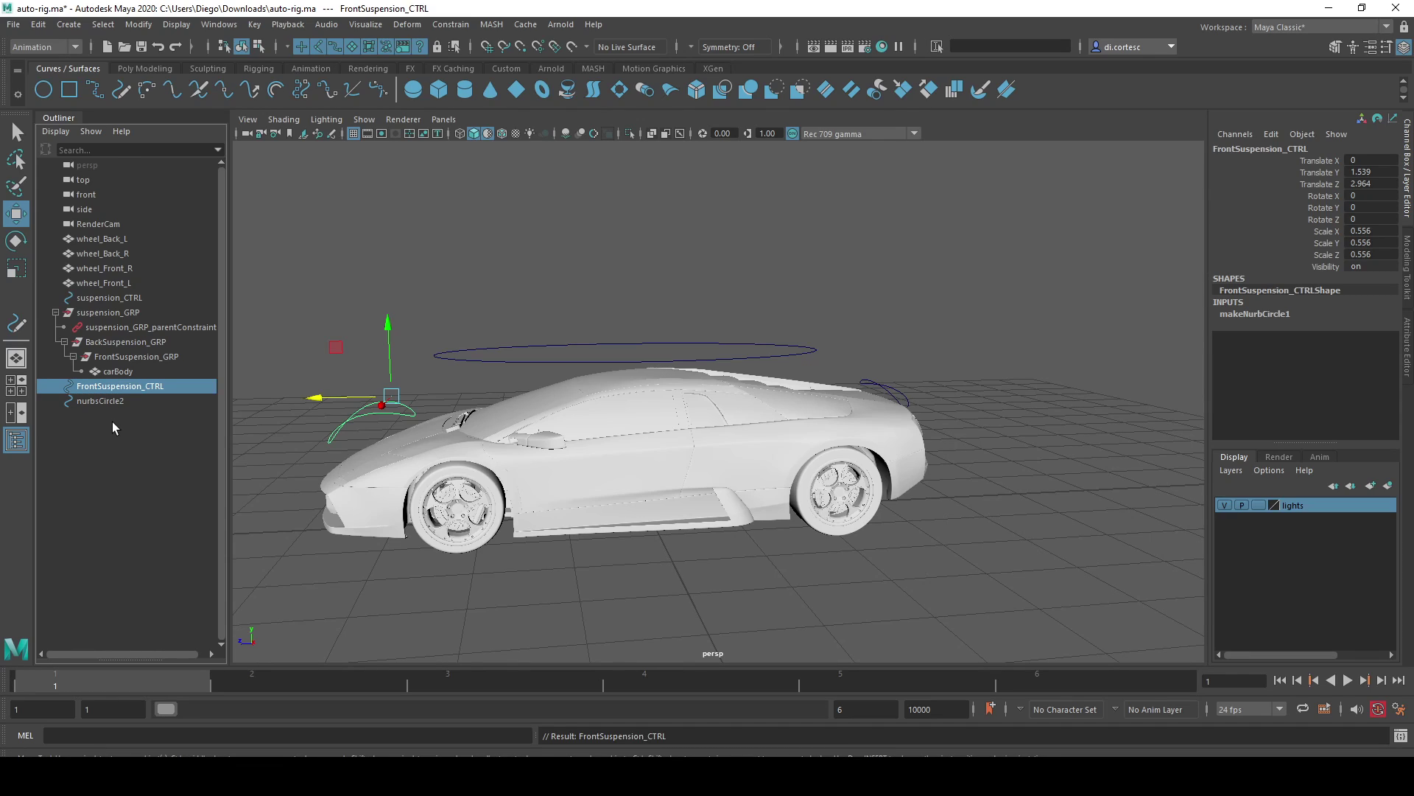
Rename the rear arc curve BackSuspension_CTRL
double_click(118, 400)
text(FrontSuspension_CTRL)
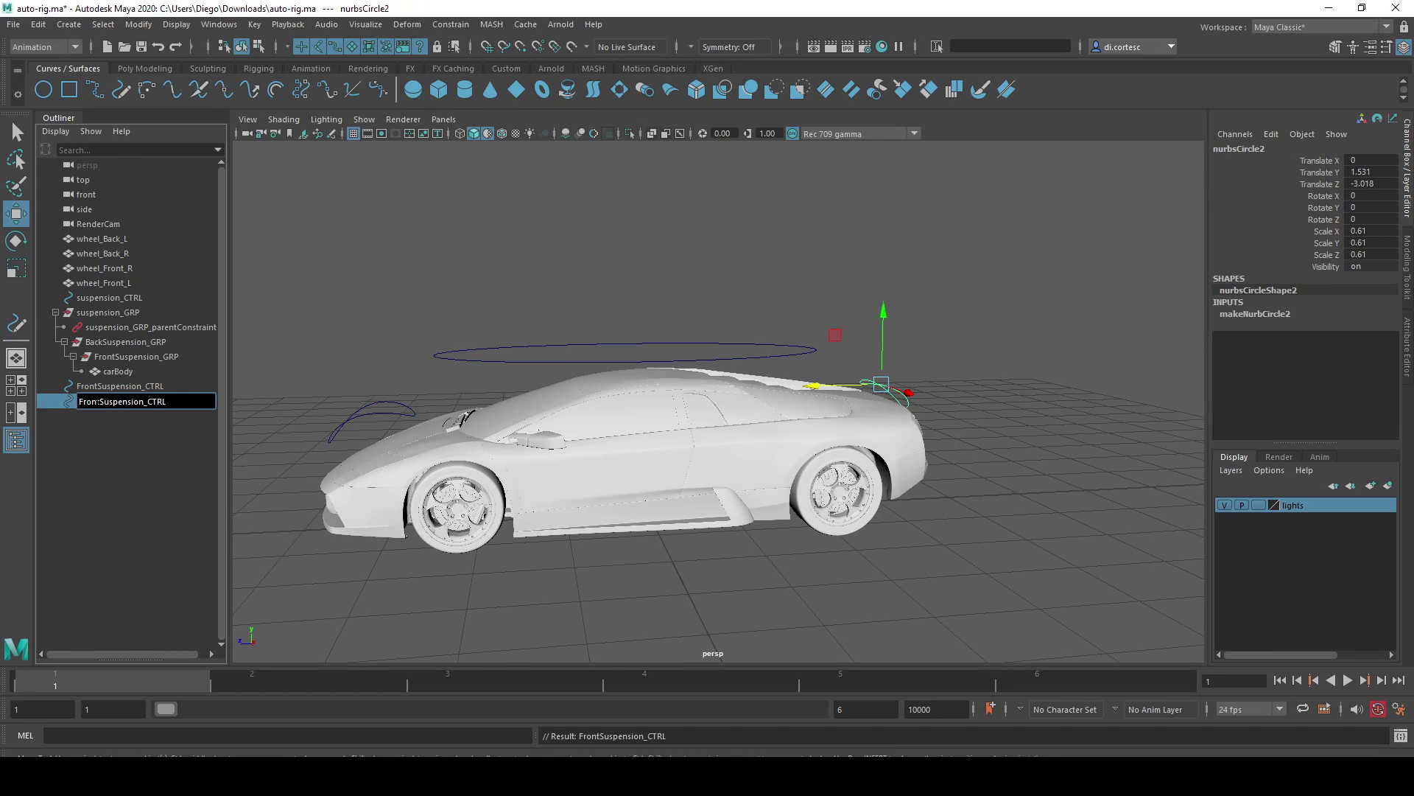
text(Back)
key(Return)
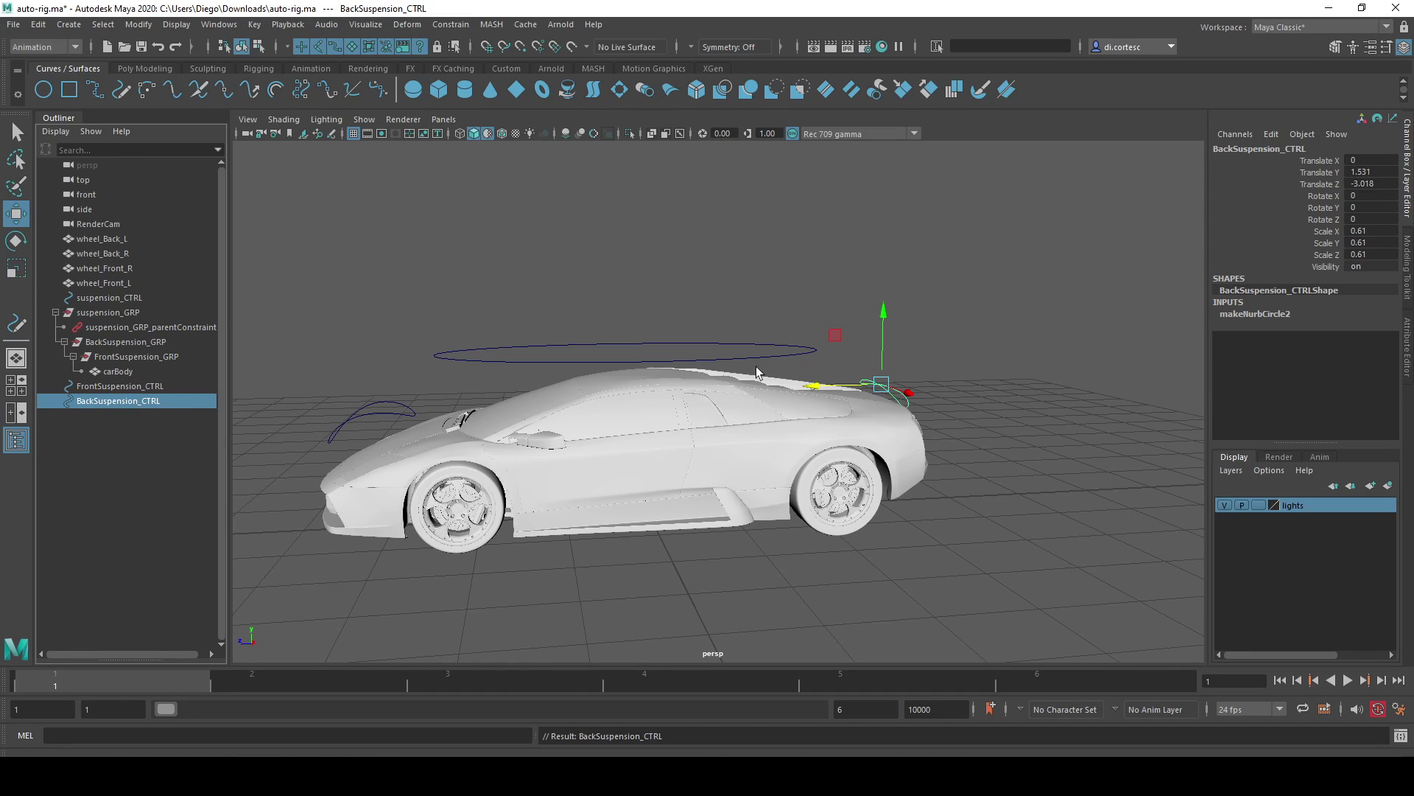
Select the rear and front suspension controls together in the viewport
alt+drag(799, 383, 829, 340)
click(858, 324)
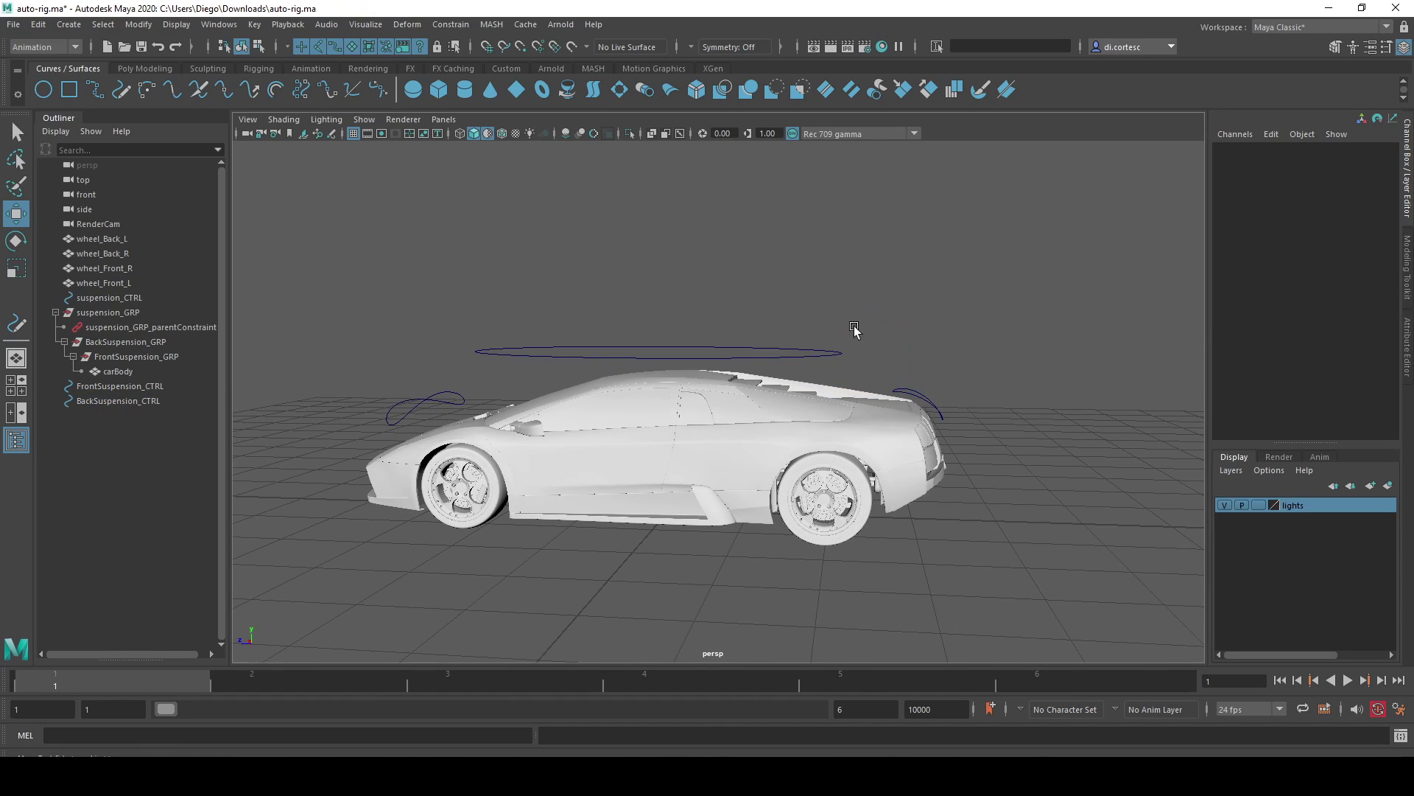
click(905, 388)
click(451, 400)
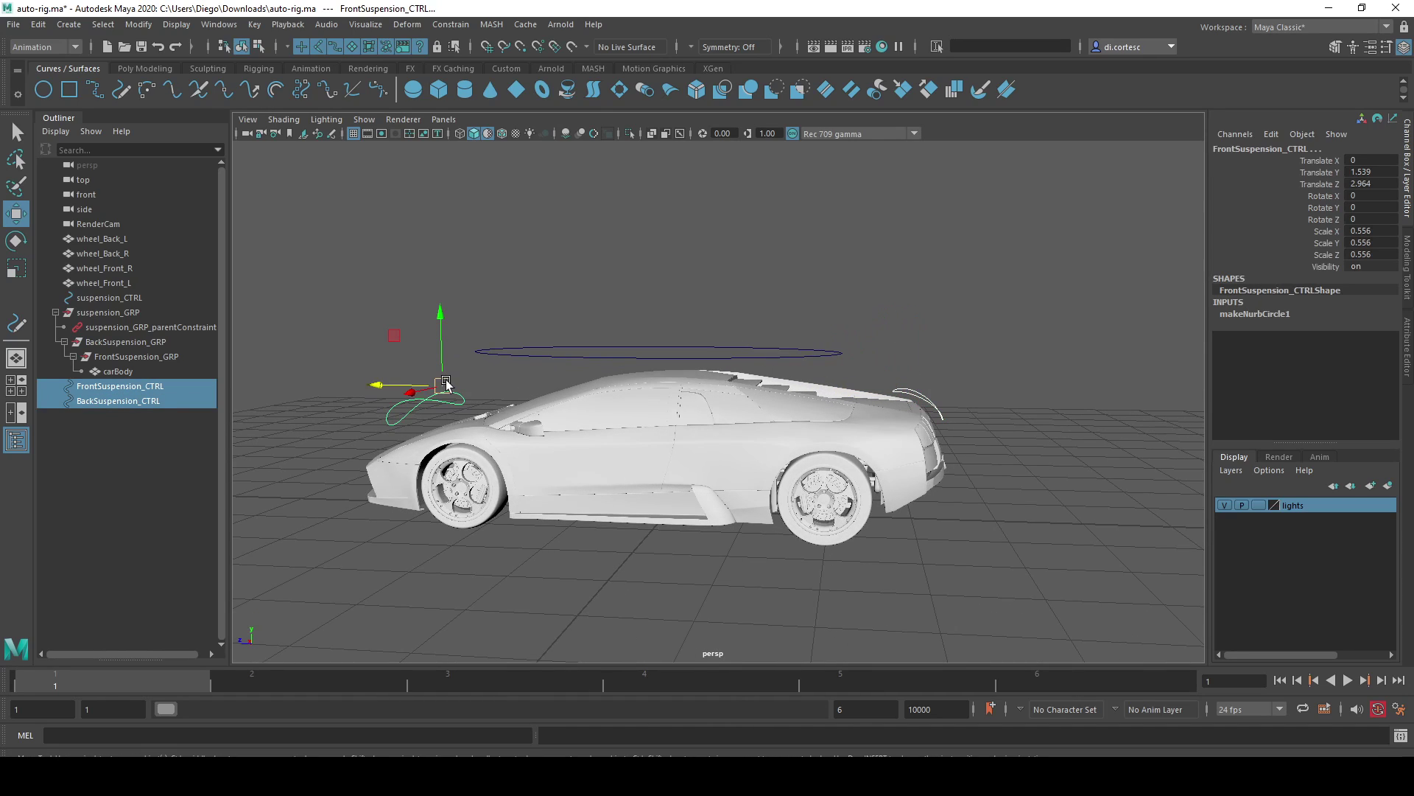
click(545, 352)
click(913, 392)
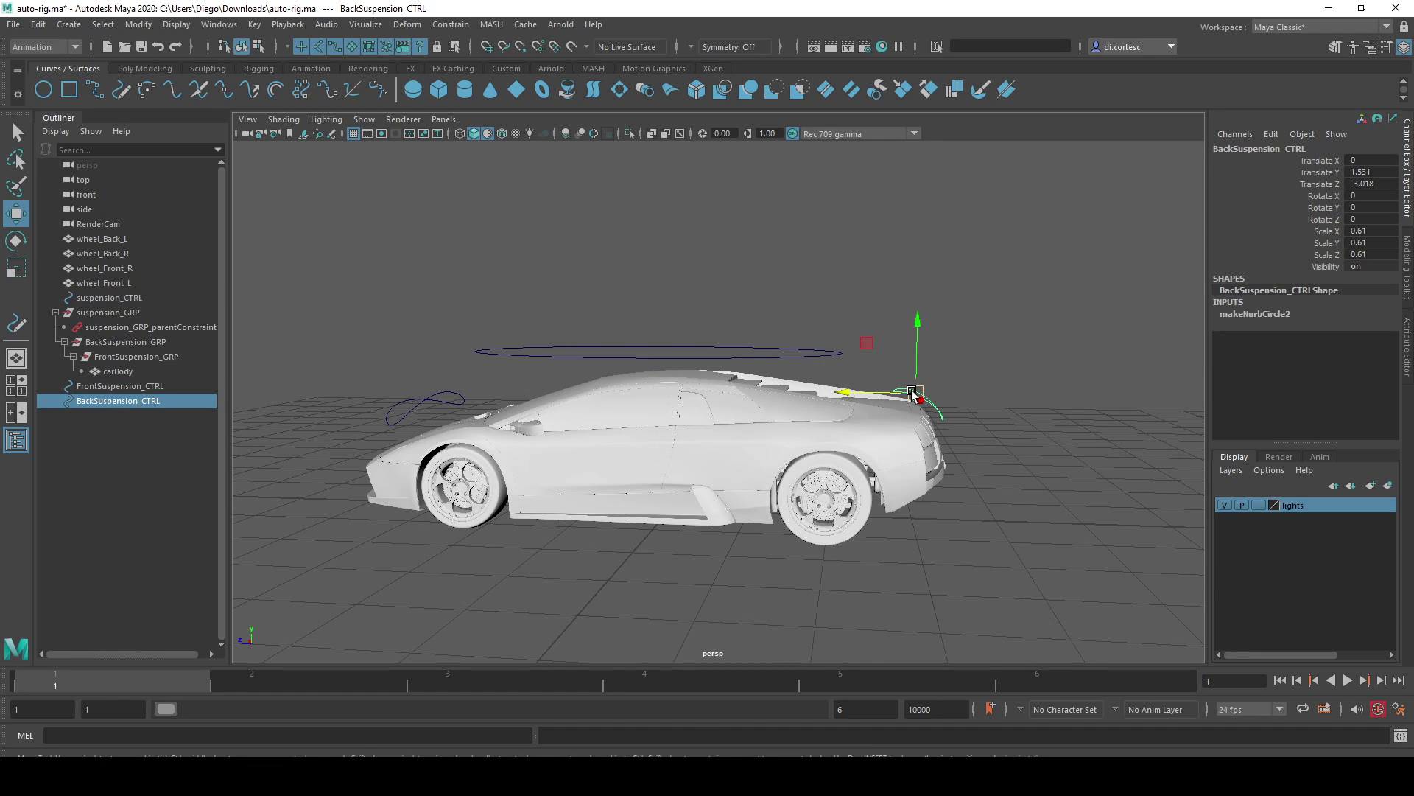
shift+click(454, 390)
alt+drag(450, 383, 370, 223)
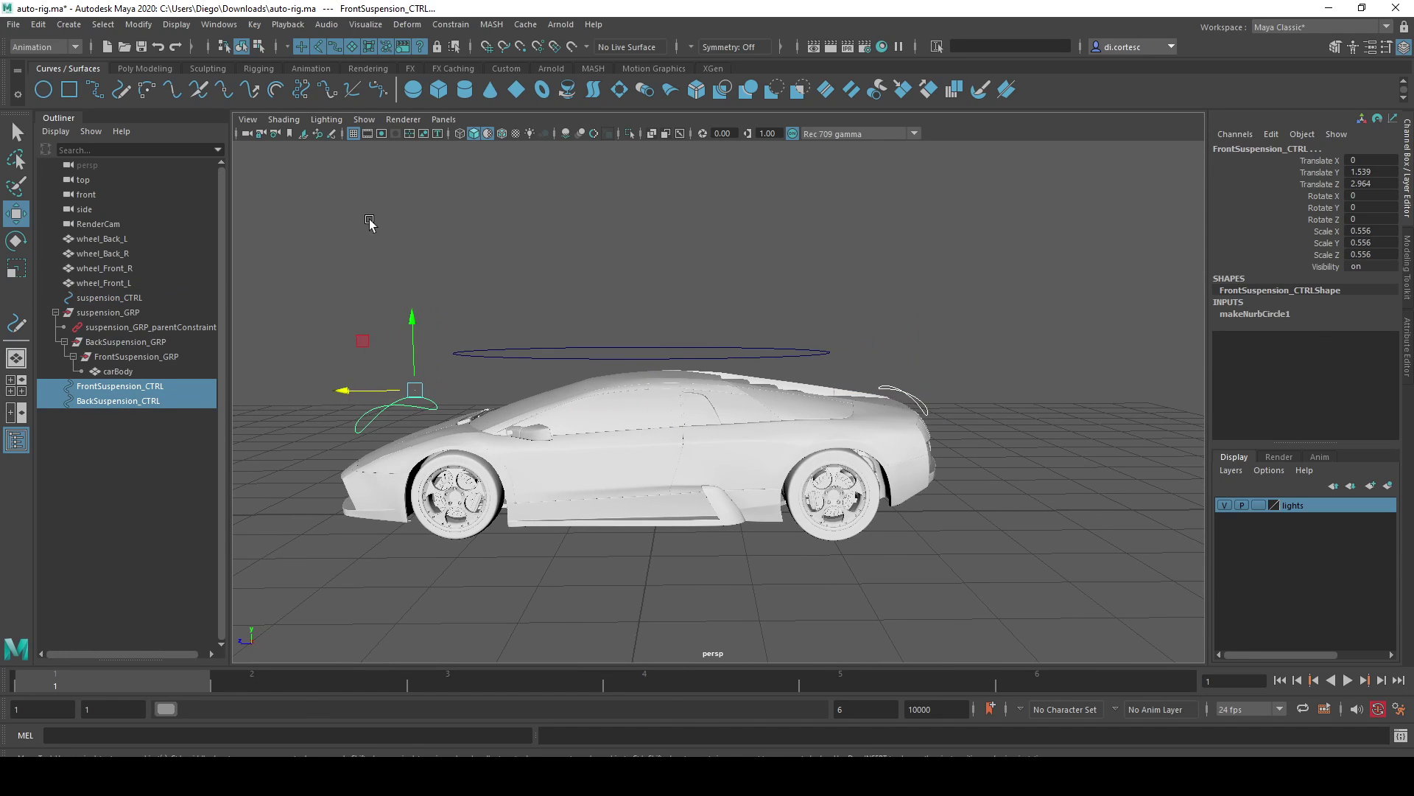
click(491, 68)
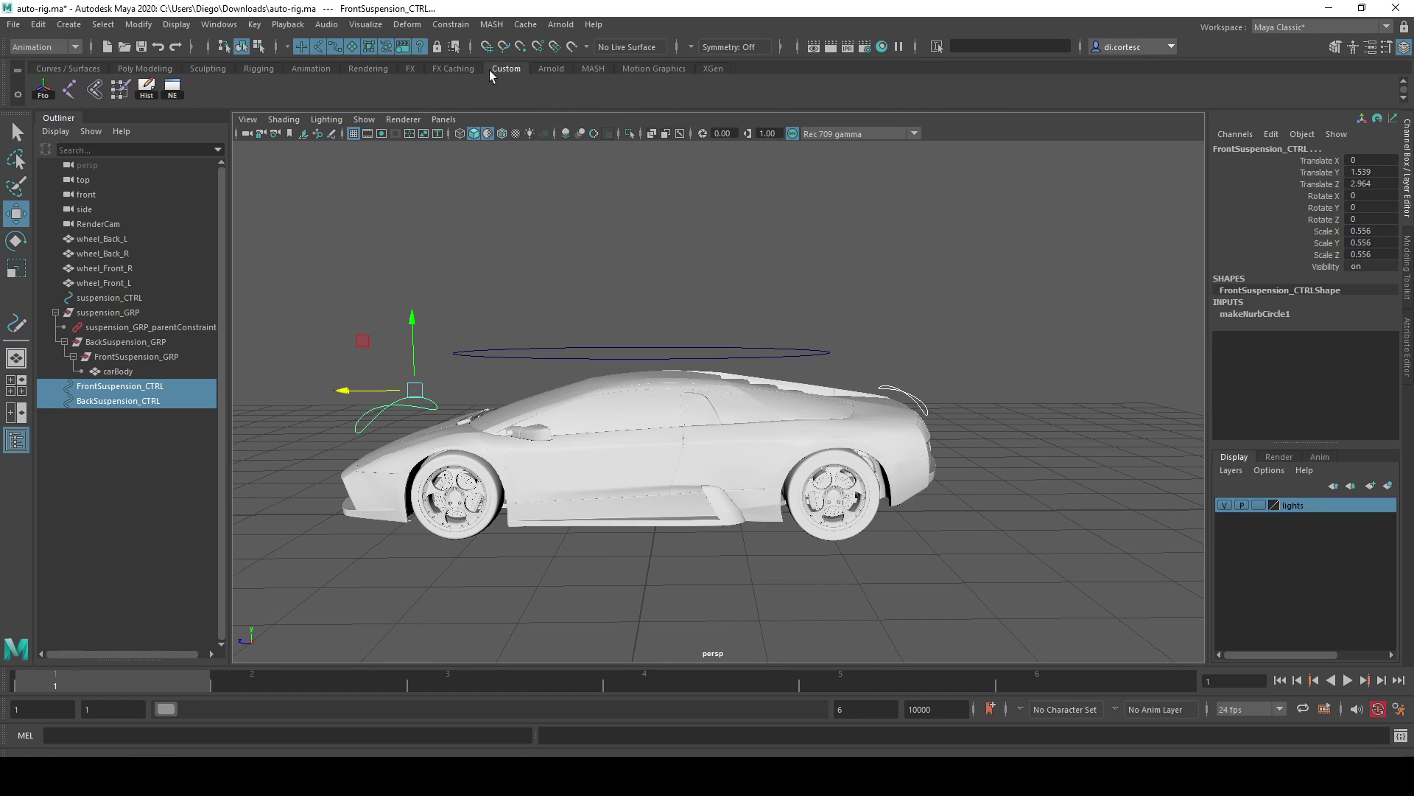
click(144, 91)
click(37, 96)
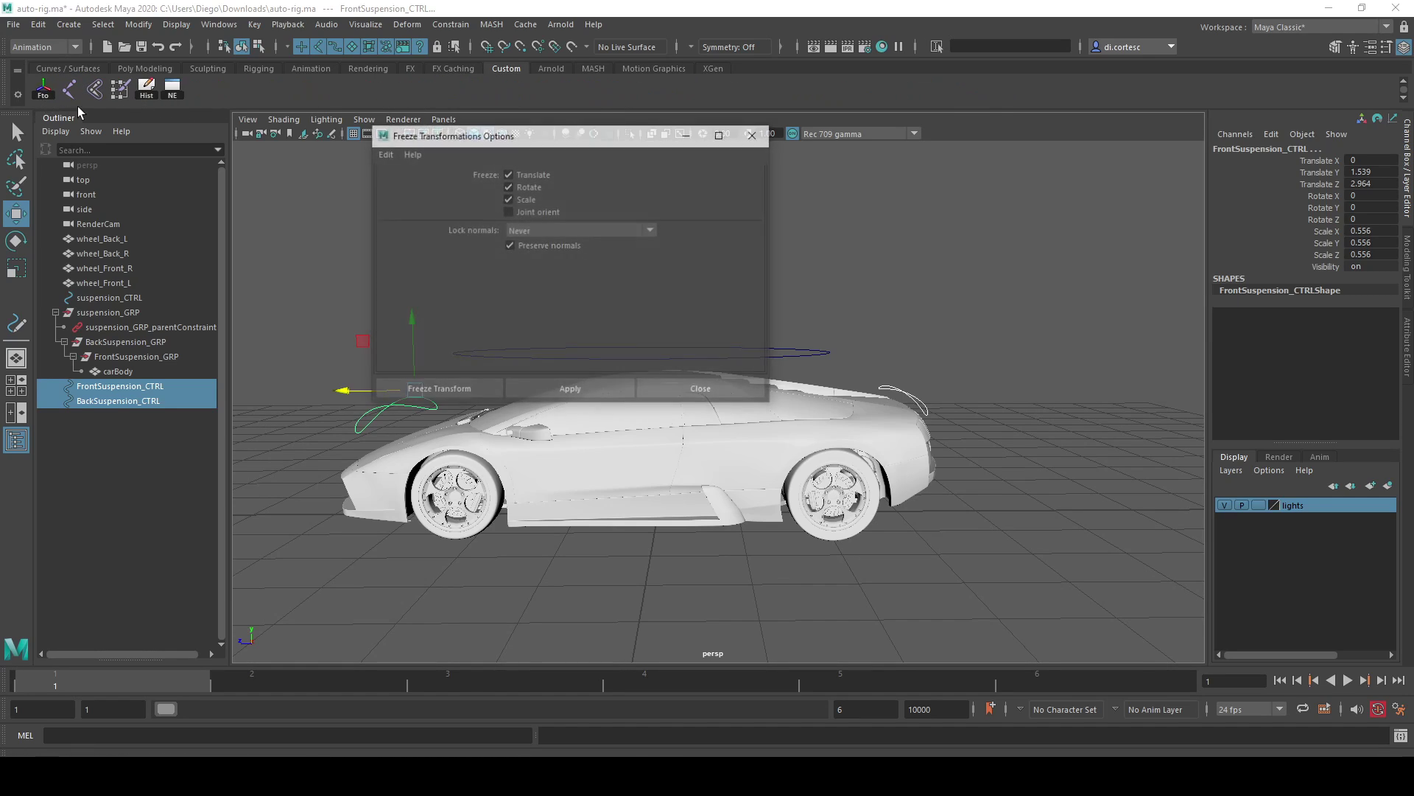
click(475, 389)
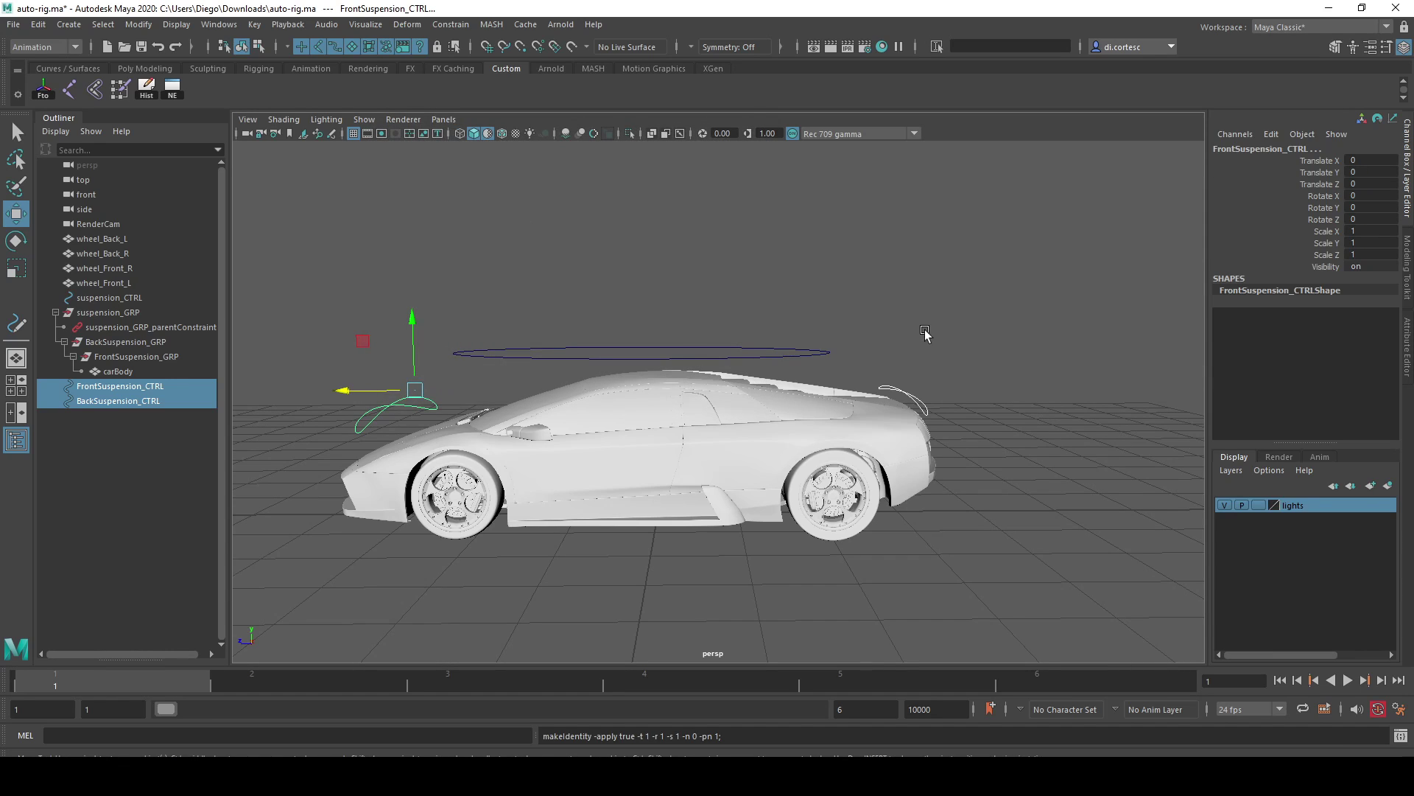
click(937, 363)
click(907, 402)
mouse_move(908, 401)
alt+mouse_down()
mouse_move(879, 433)
mouse_move(702, 428)
mouse_move(670, 446)
alt+mouse_up()
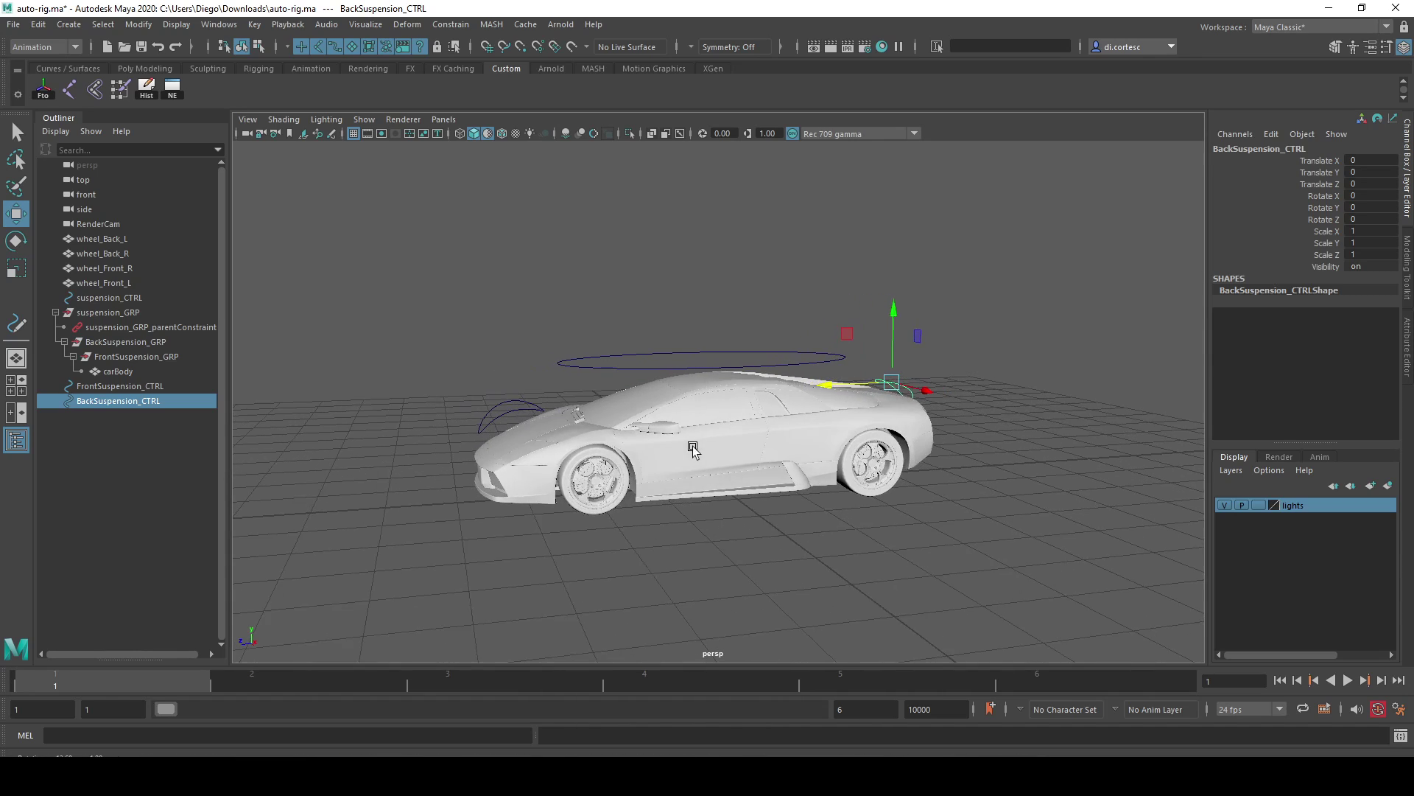
alt+drag(526, 411, 521, 405)
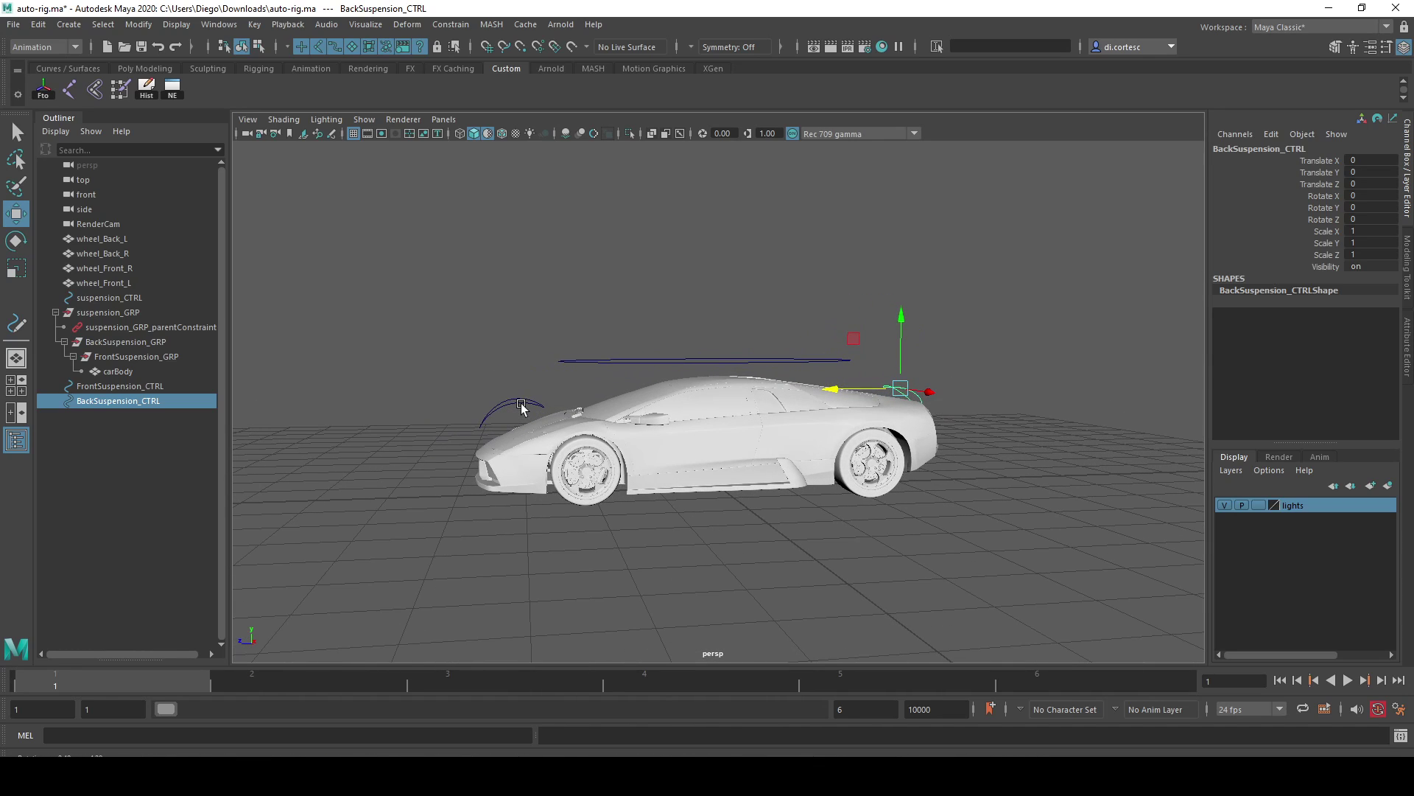
scroll(523, 407, up, 2)
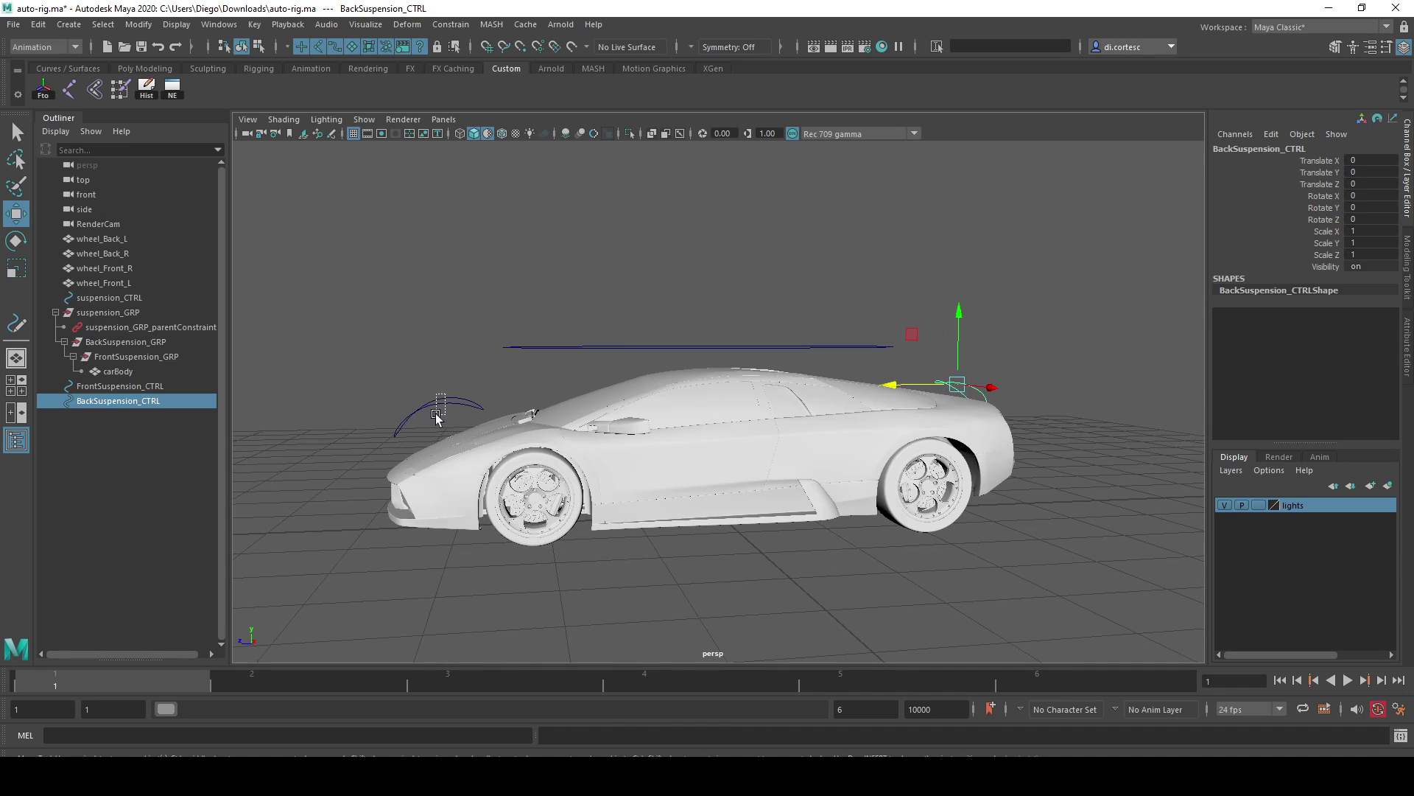
click(450, 397)
alt+drag(451, 398, 452, 396)
drag(454, 338, 445, 373)
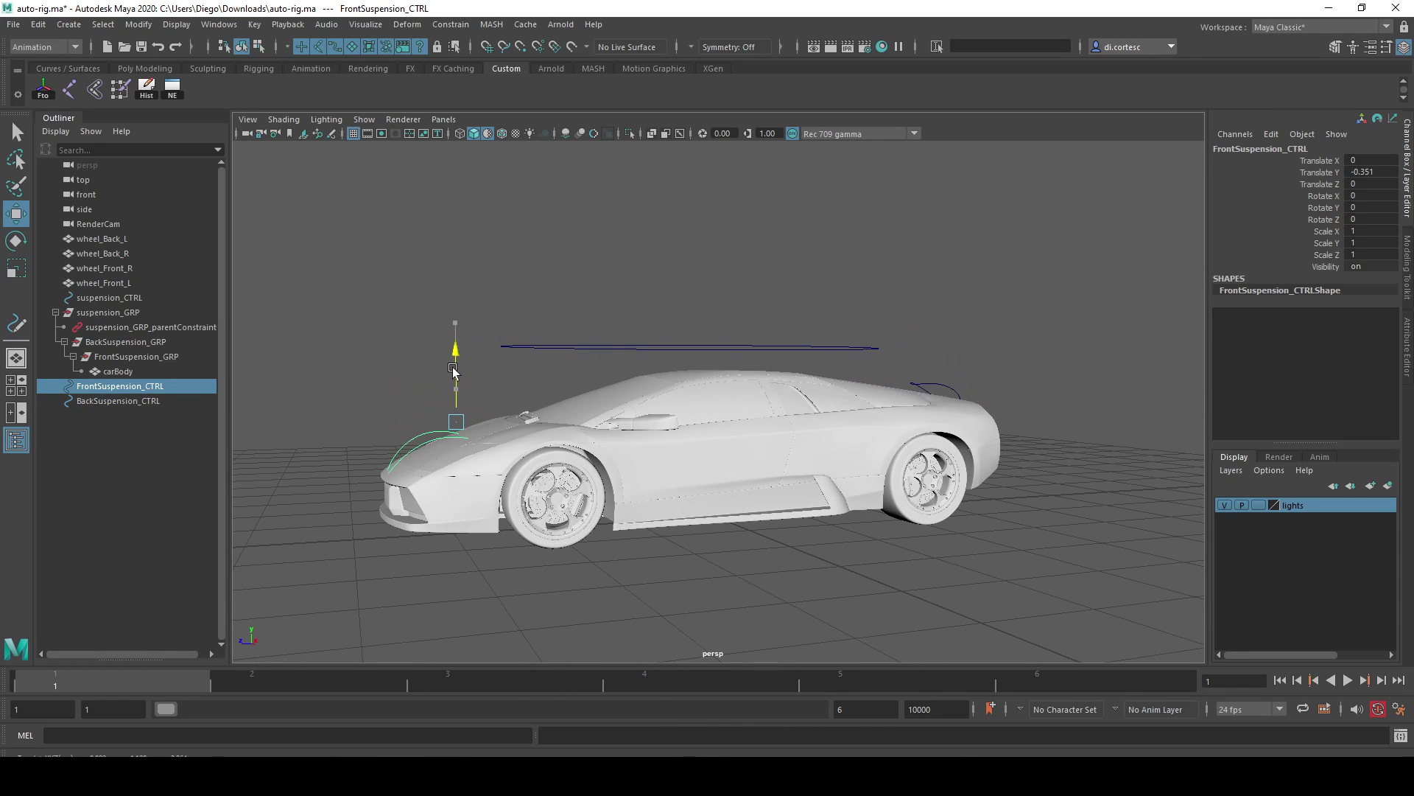
key(ctrl+z)
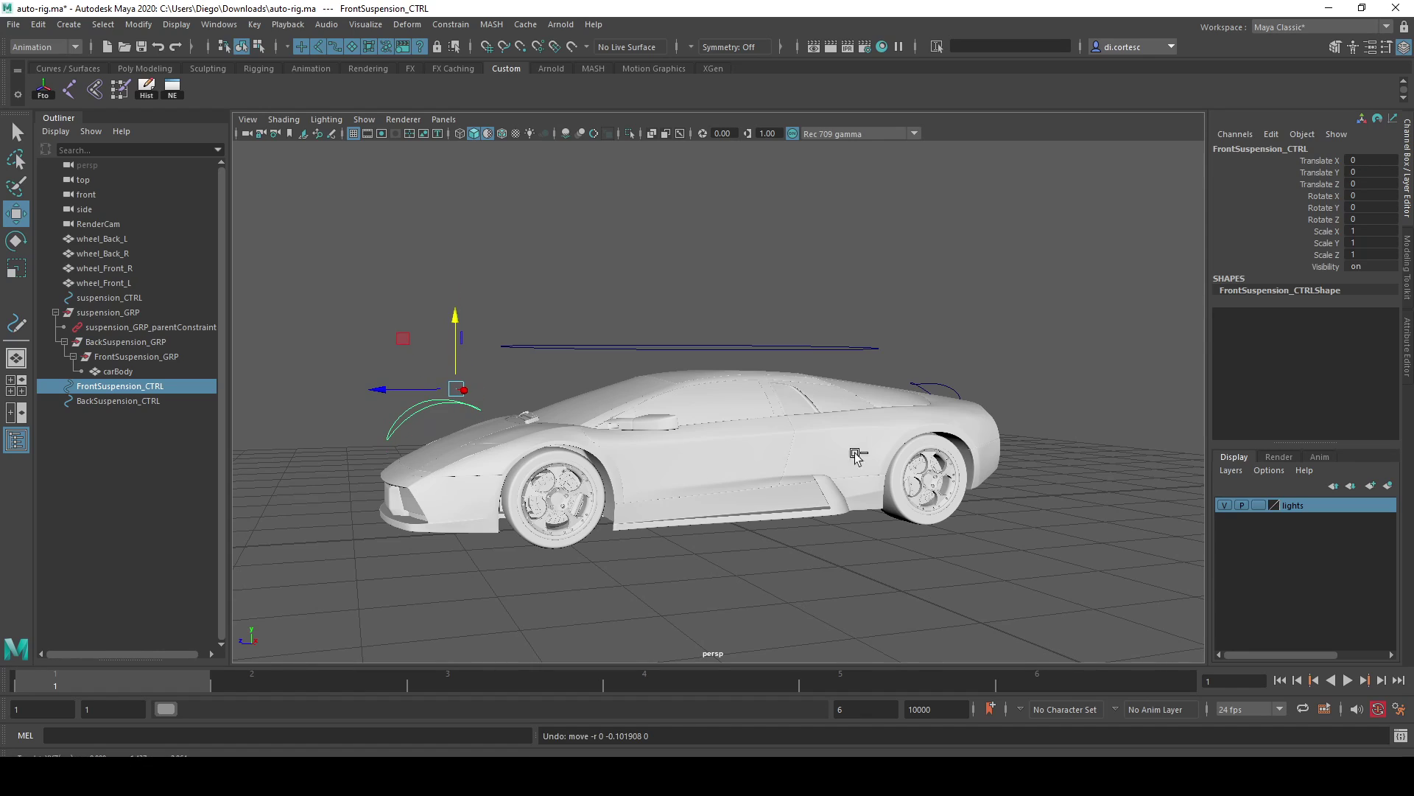
alt+drag(858, 446, 951, 428)
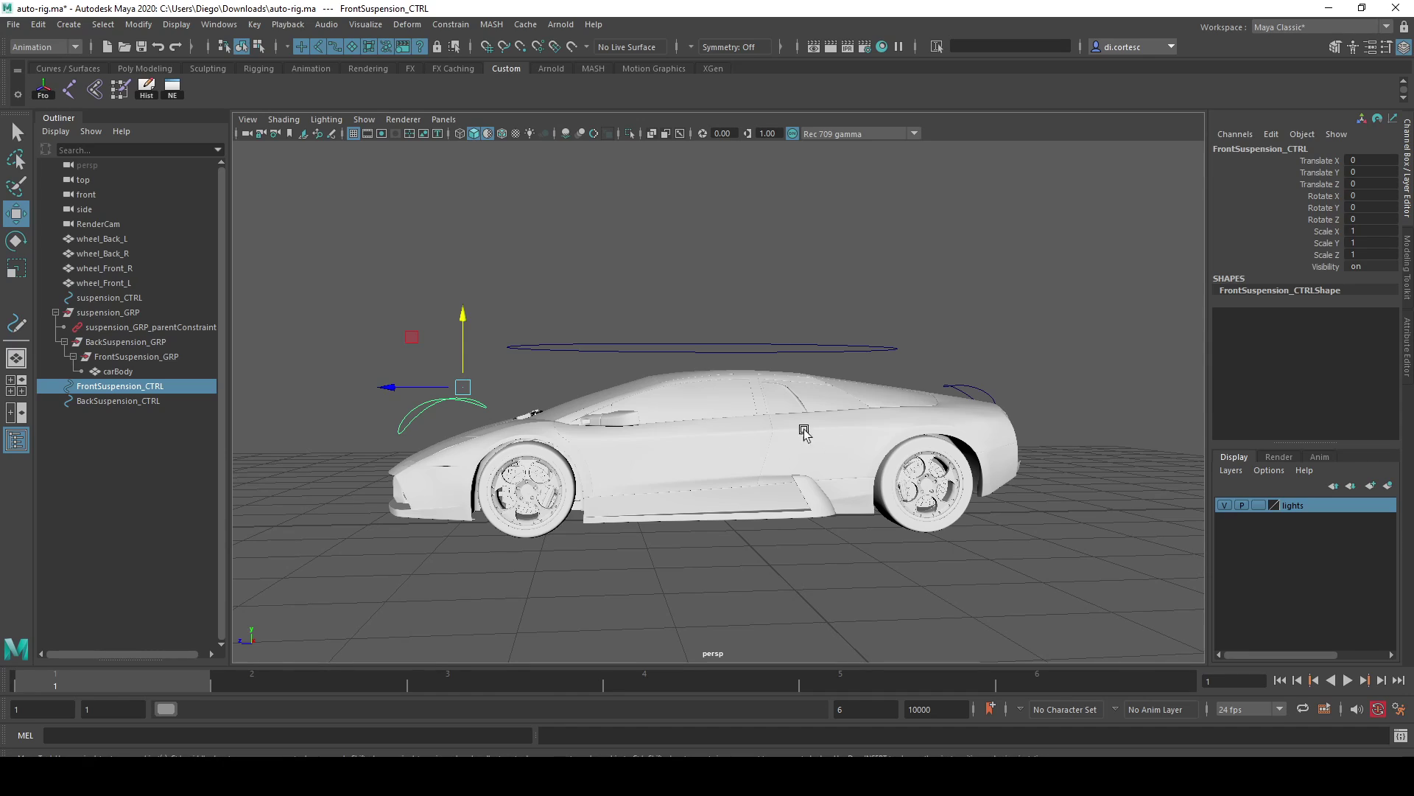
click(115, 357)
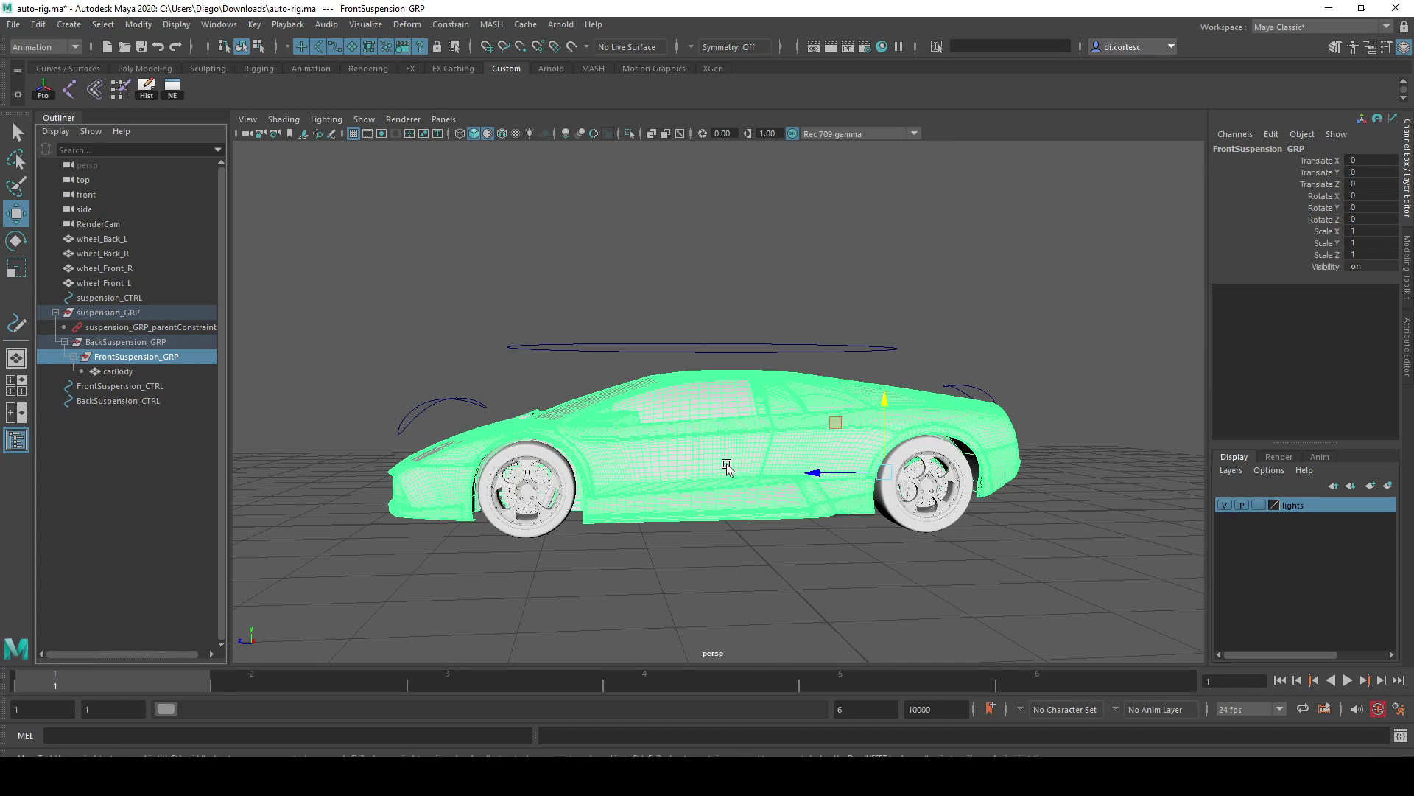
Open the Expression Editor from Windows > Animation Editors
scroll(590, 422, down, 1)
scroll(644, 419, down, 2)
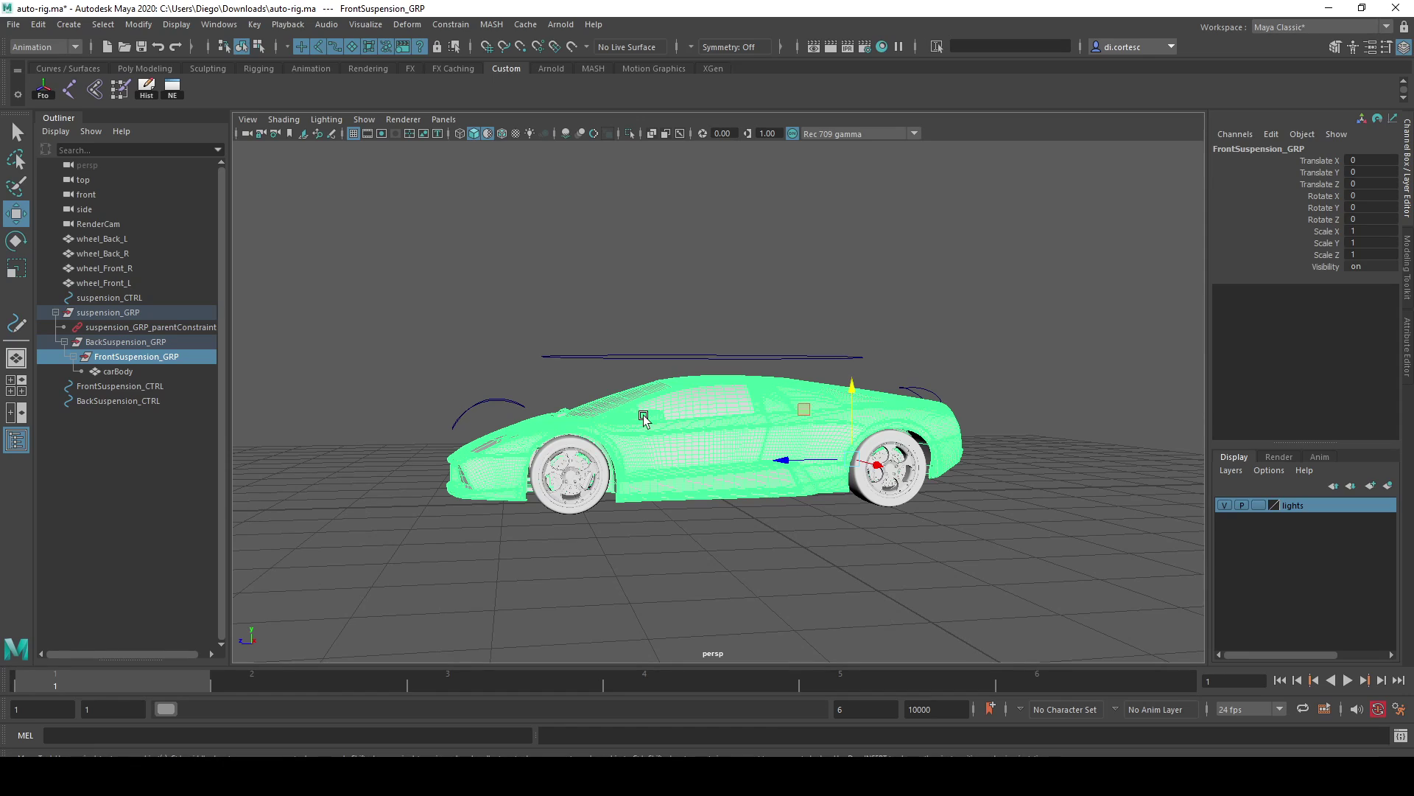
click(205, 27)
mouse_move(256, 106)
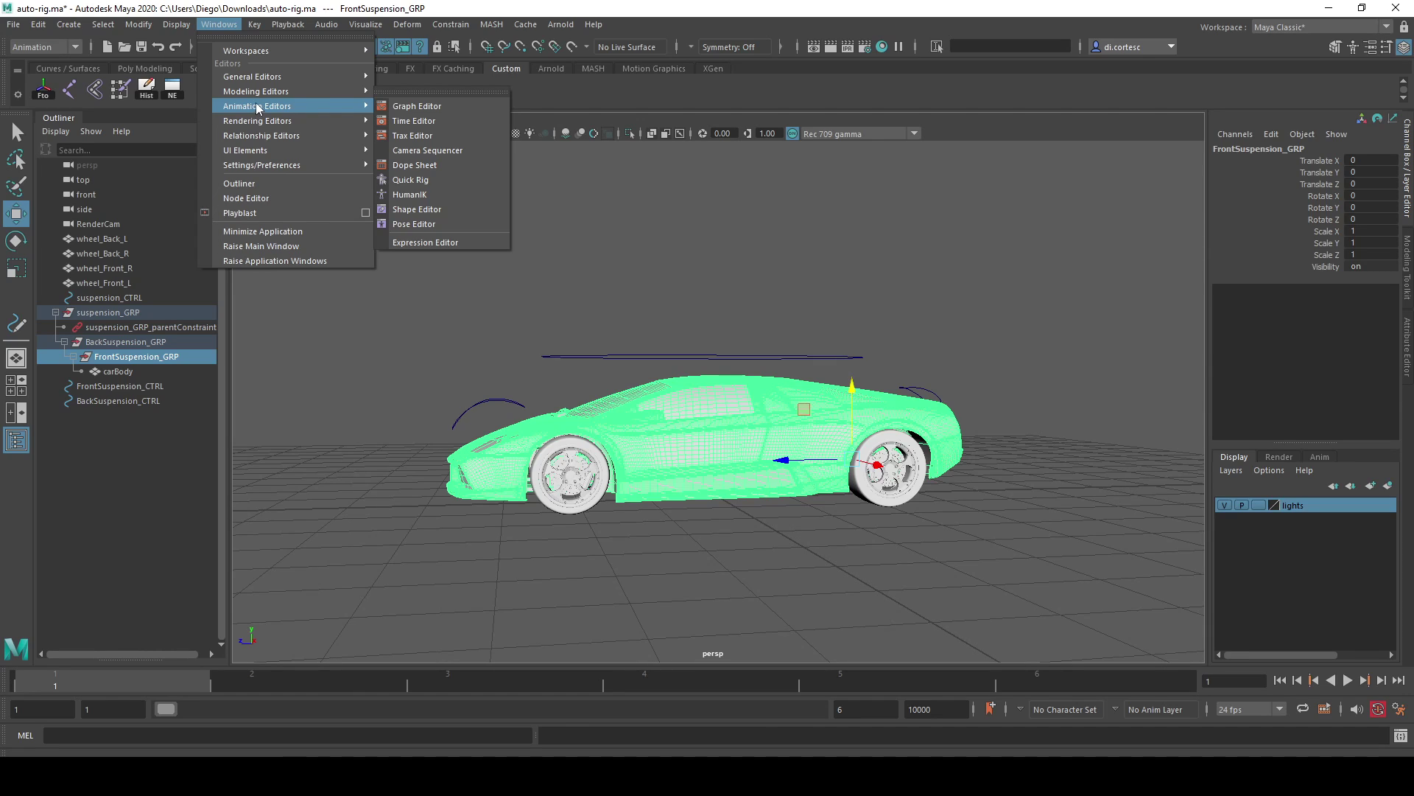
click(425, 242)
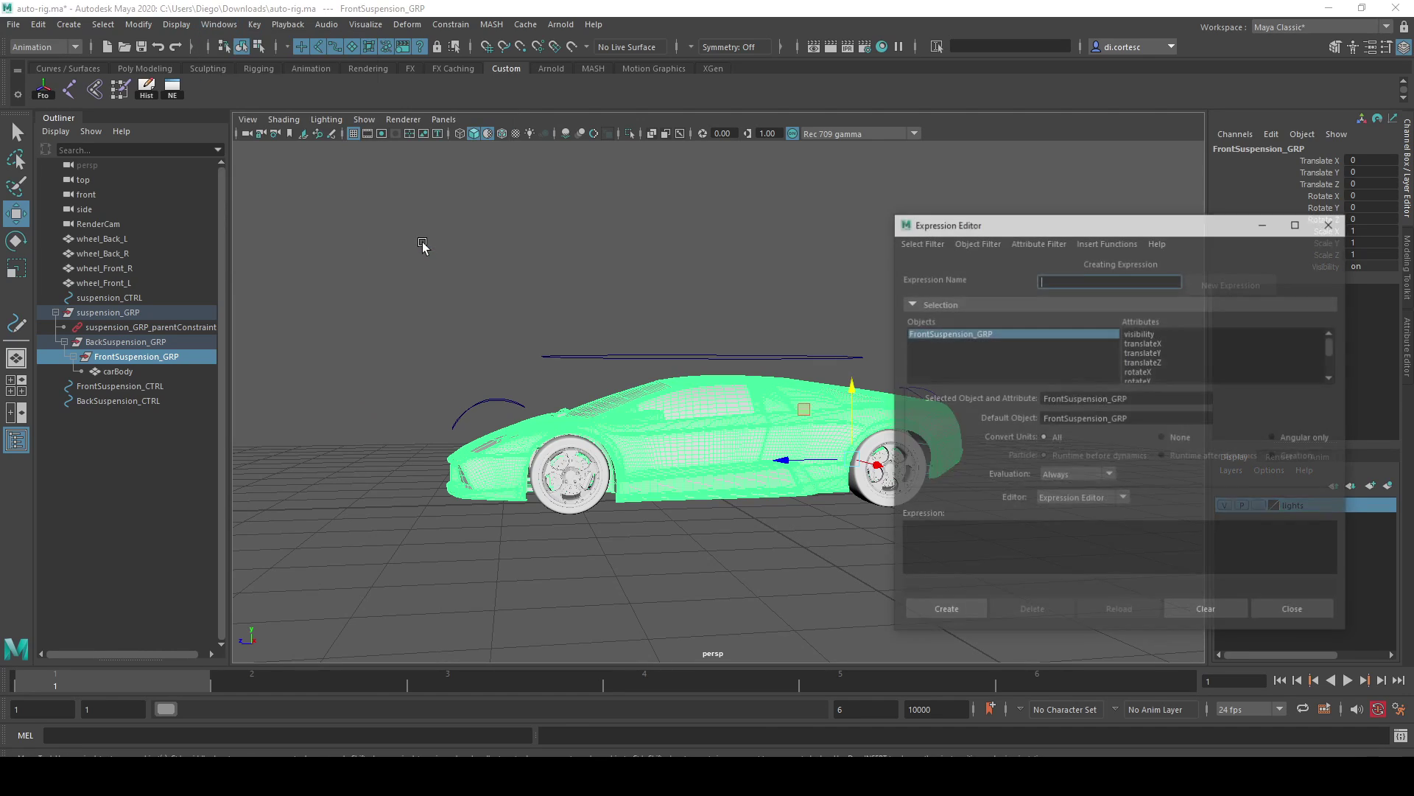
Orbit to a front three-quarter view and select FrontSuspension_GRP
alt+drag(795, 310, 719, 341)
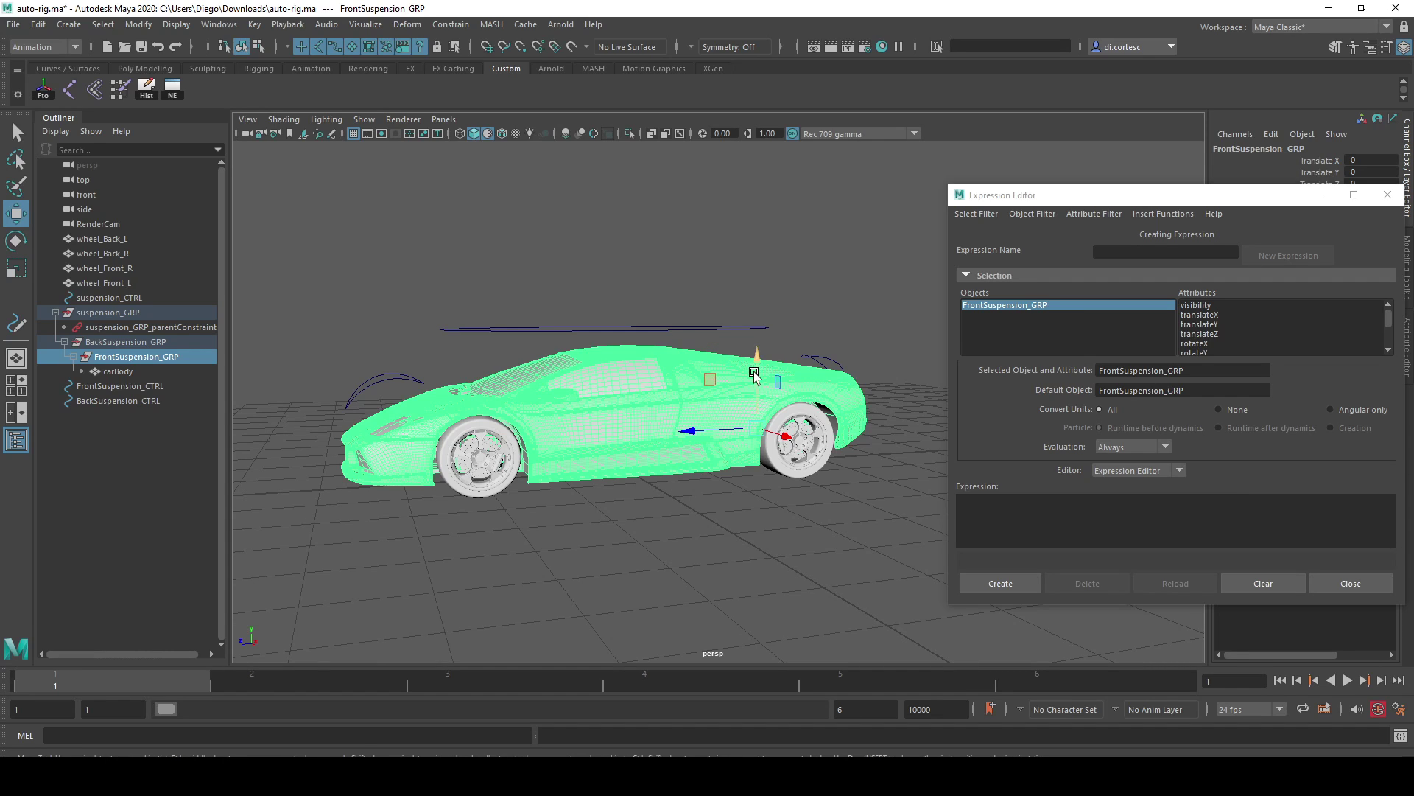
mouse_move(614, 394)
alt+mouse_down()
mouse_move(640, 410)
mouse_move(597, 415)
mouse_move(608, 419)
alt+mouse_up()
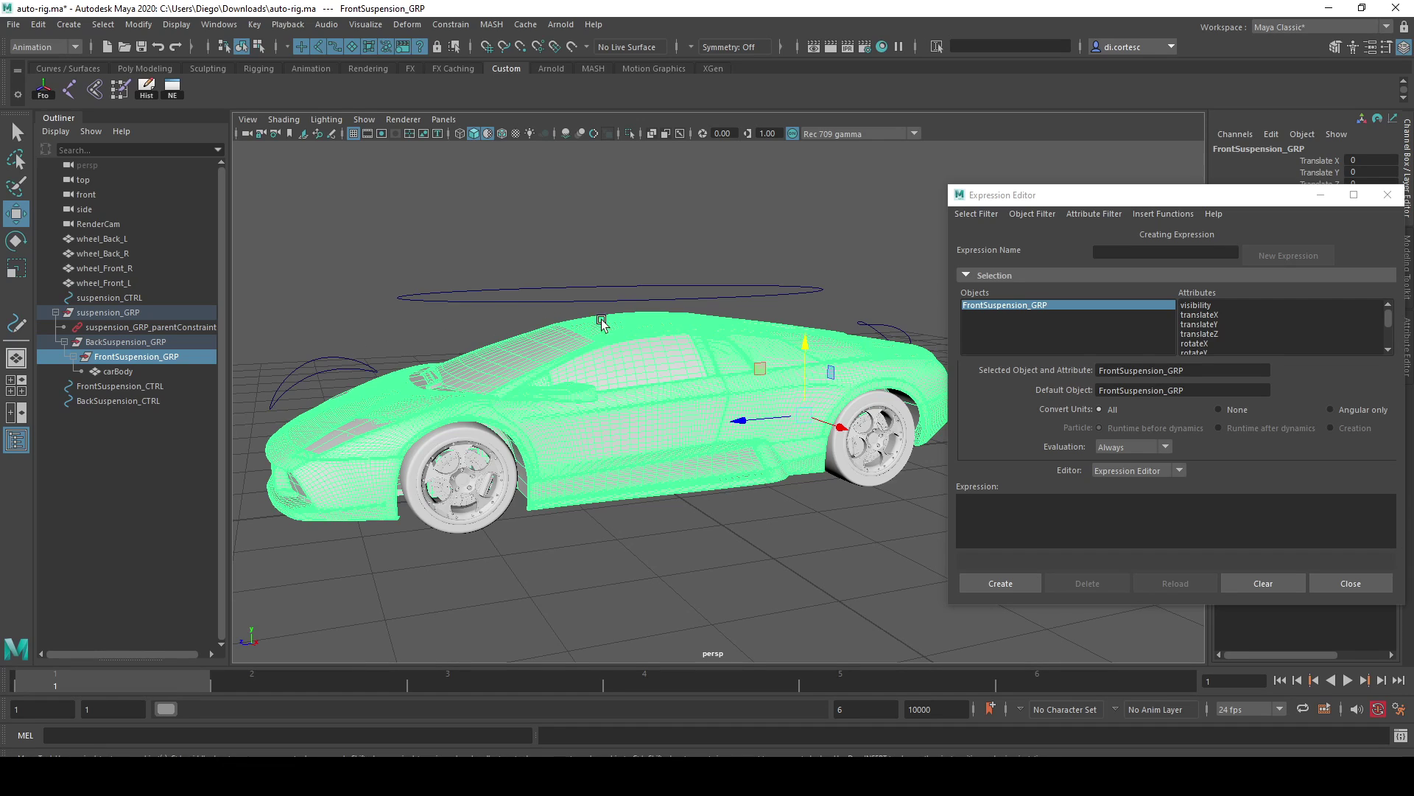
click(334, 361)
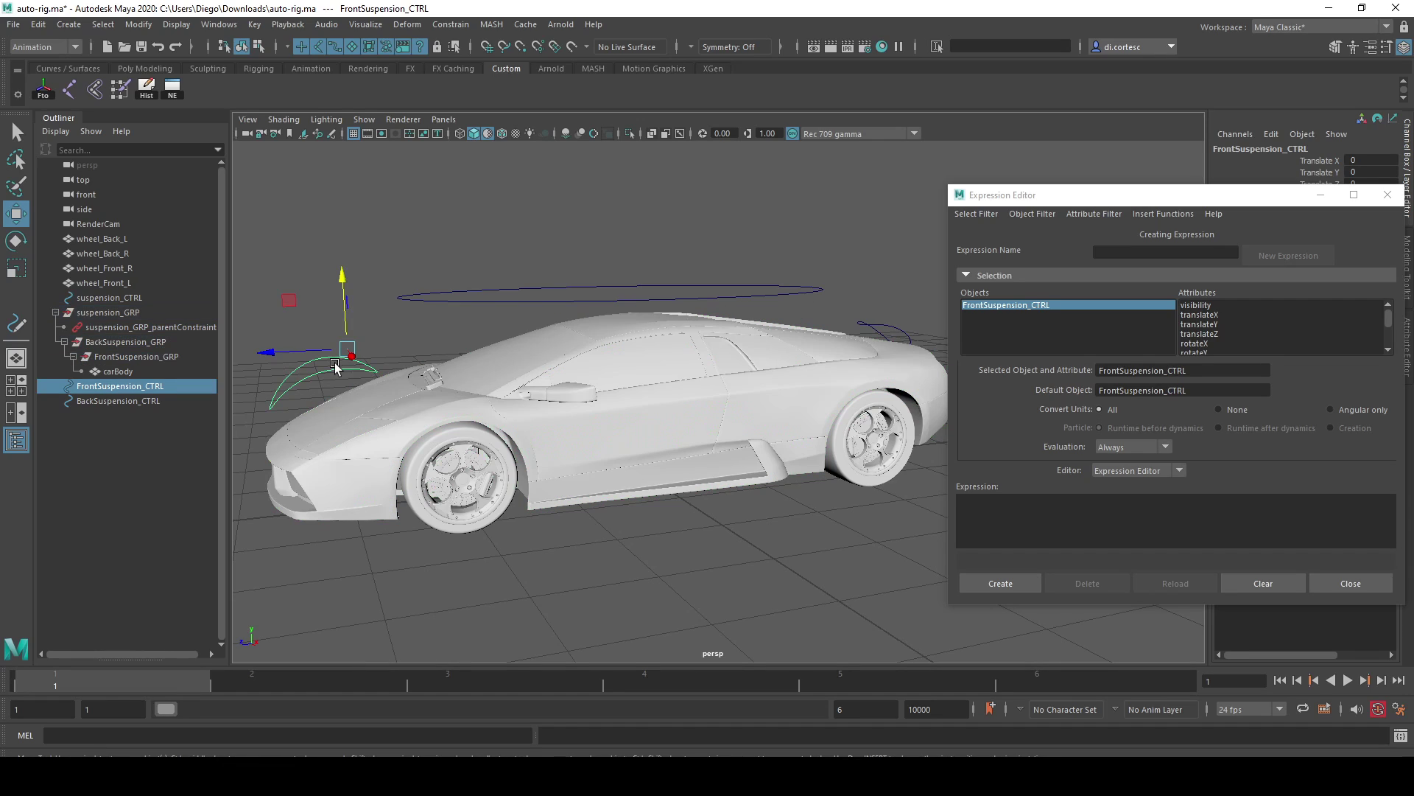
click(145, 360)
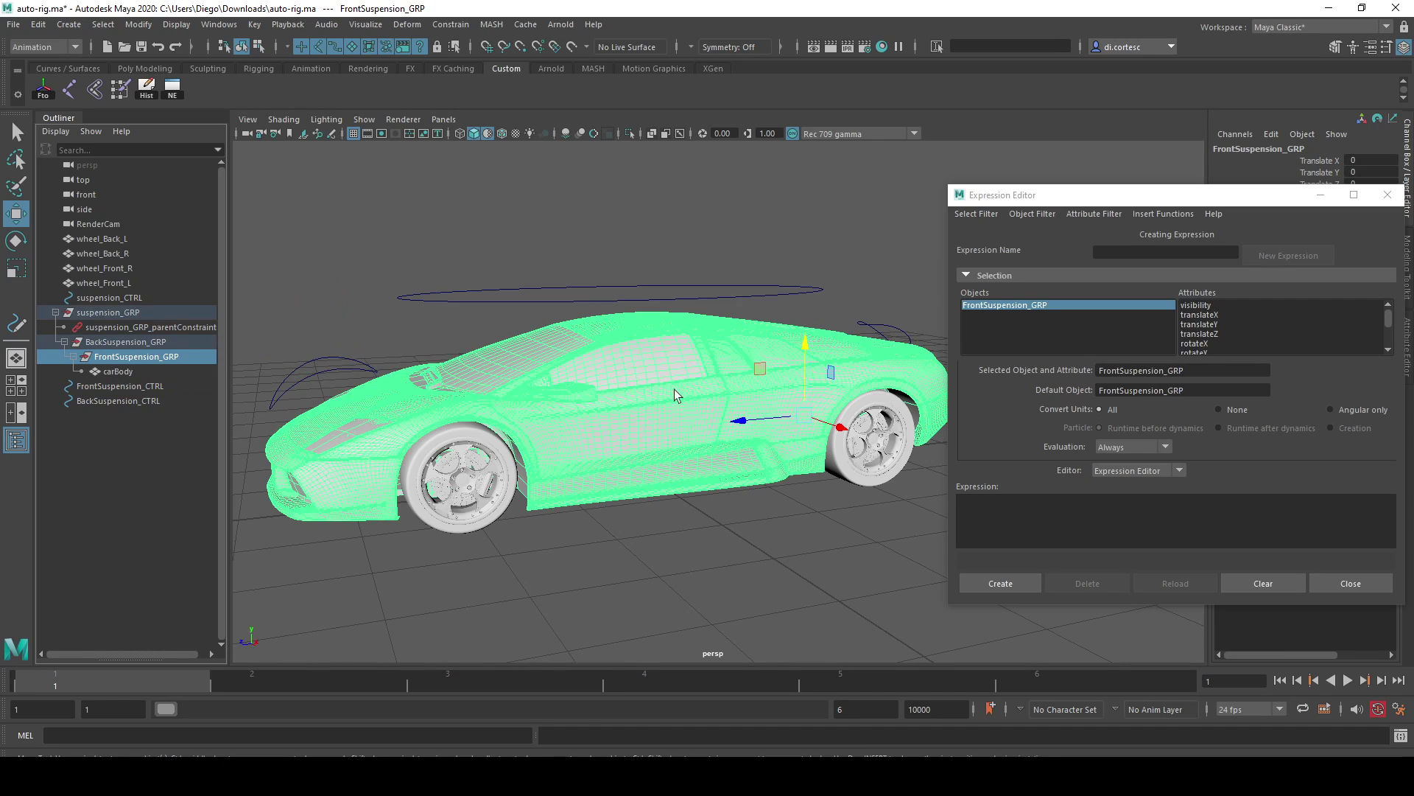
drag(1201, 195, 1181, 369)
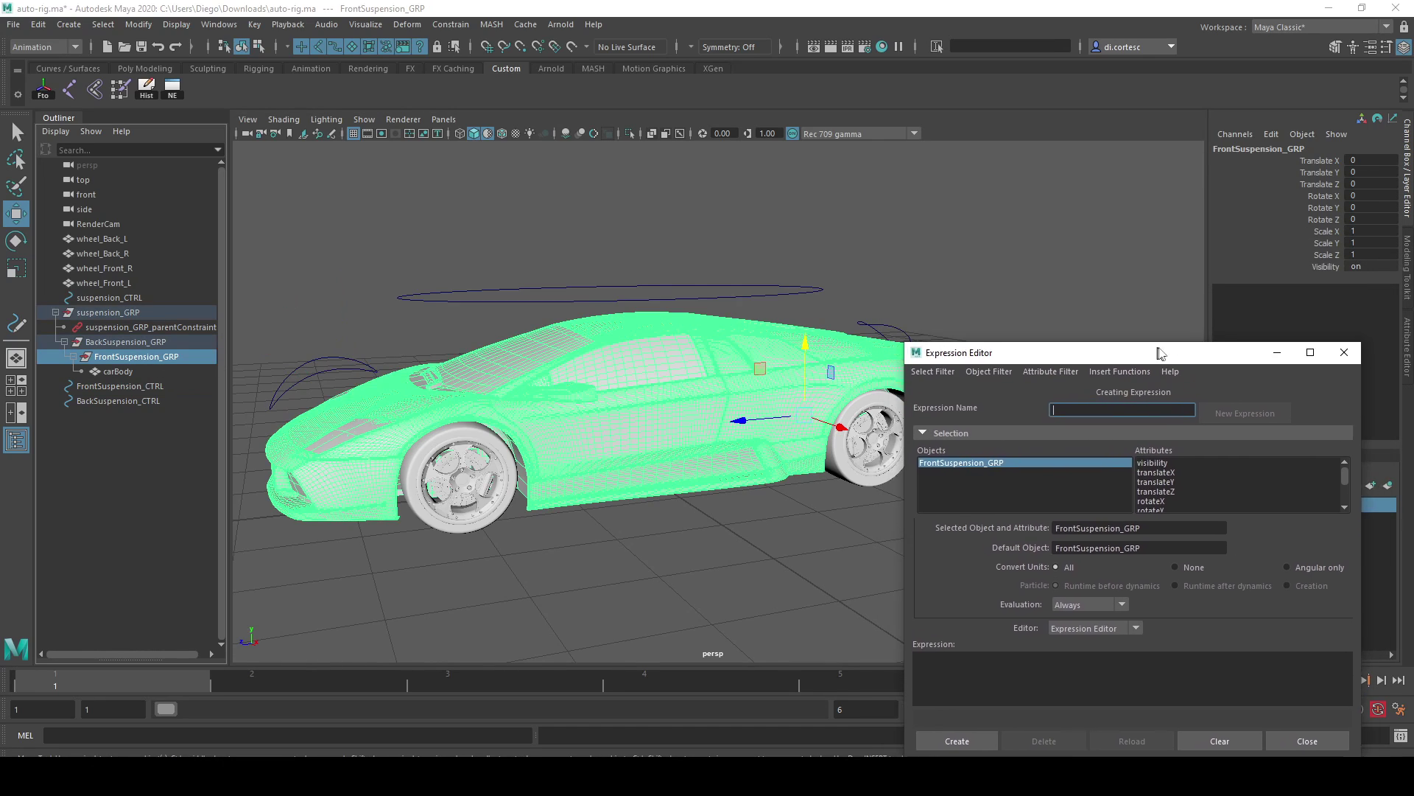
click(1330, 199)
mouse_move(939, 299)
middle_down()
mouse_move(963, 298)
mouse_move(729, 330)
middle_up()
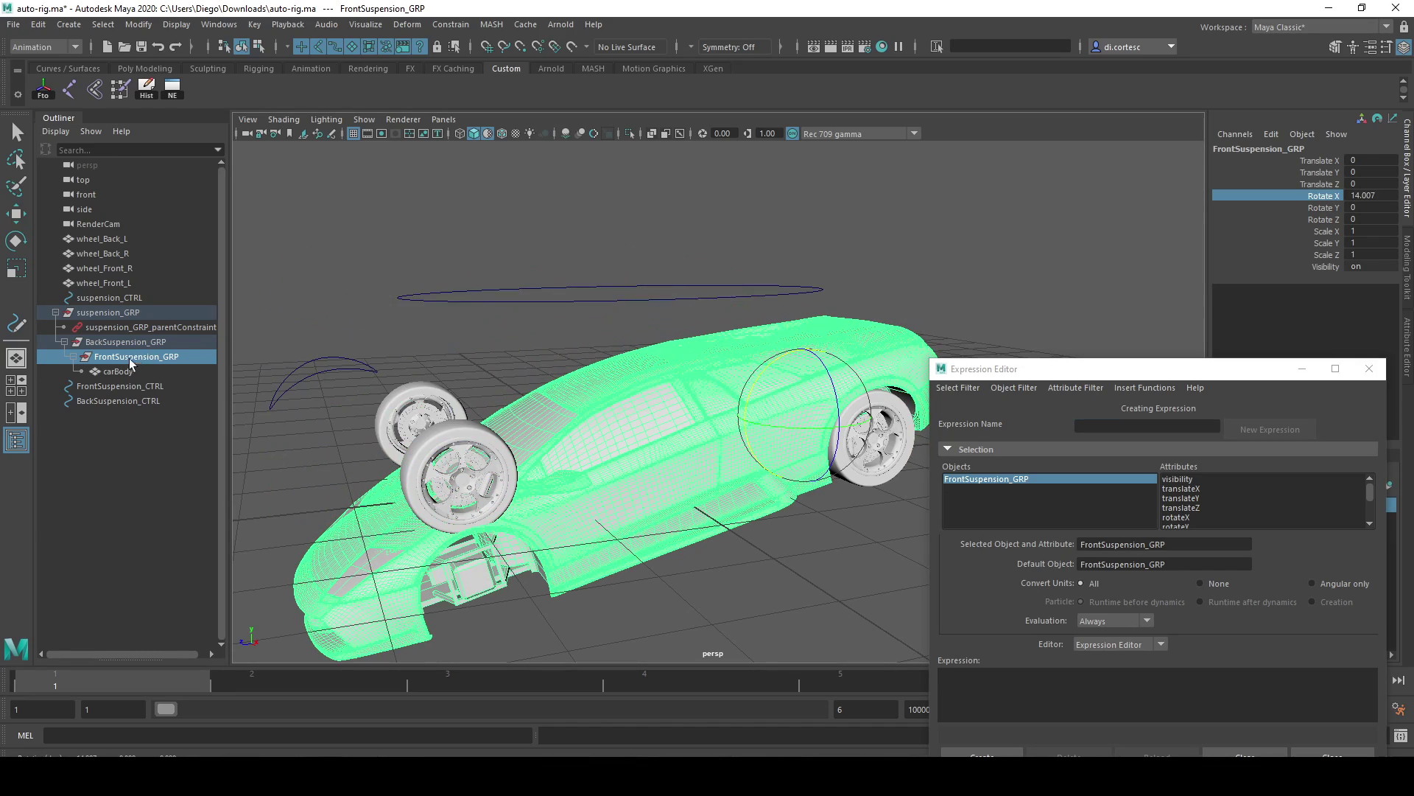
key(ctrl+z)
key(shift+z)
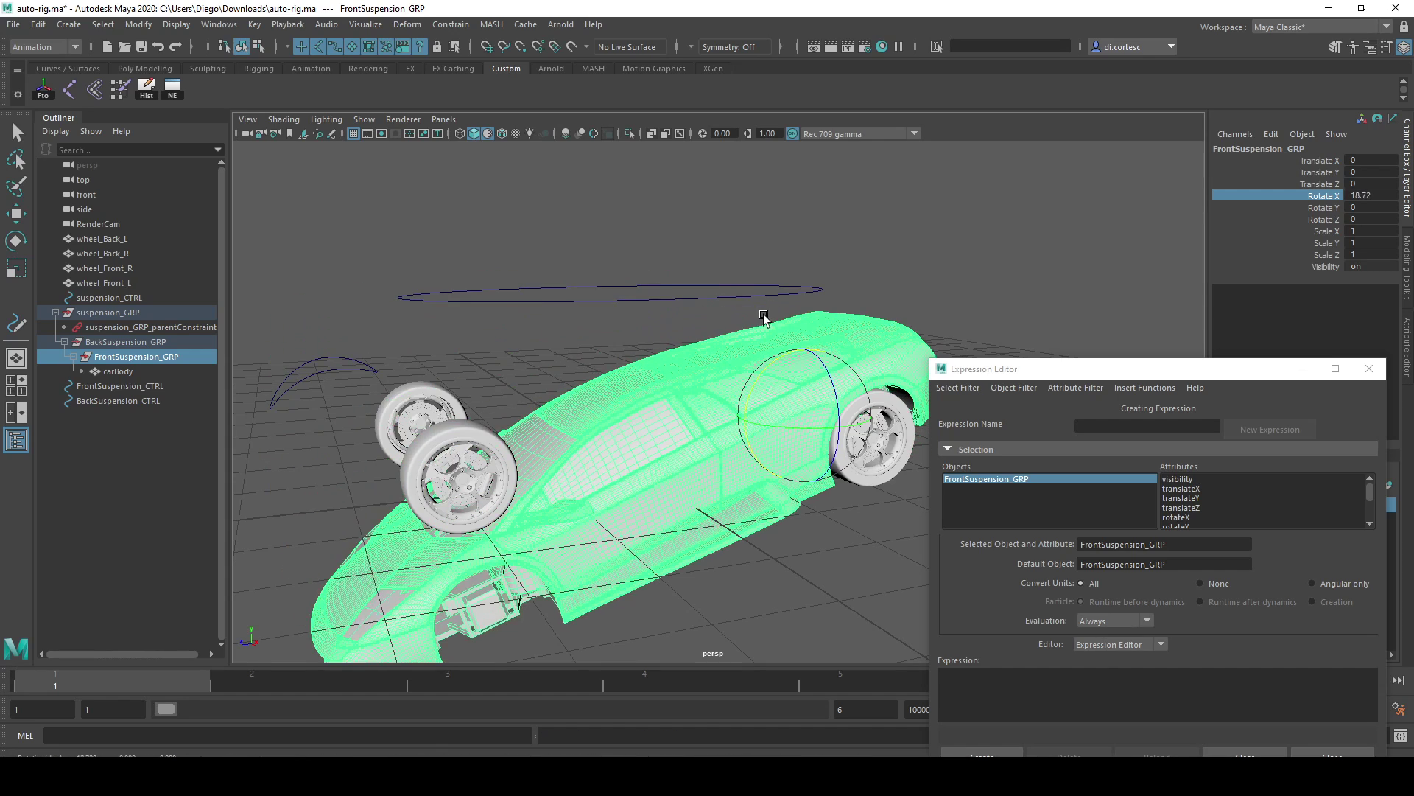
key(ctrl+z)
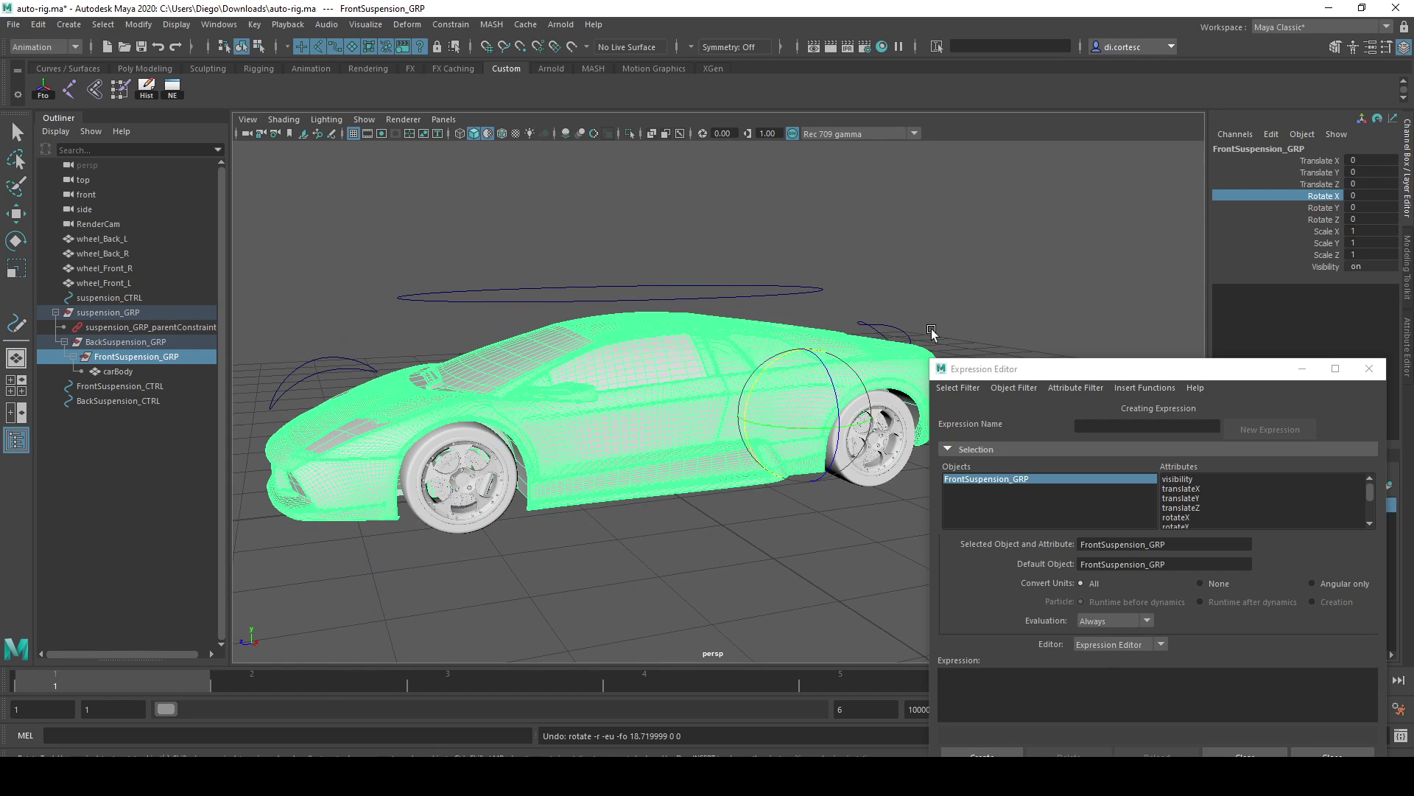
key(shift+z)
key(ctrl+z)
click(324, 360)
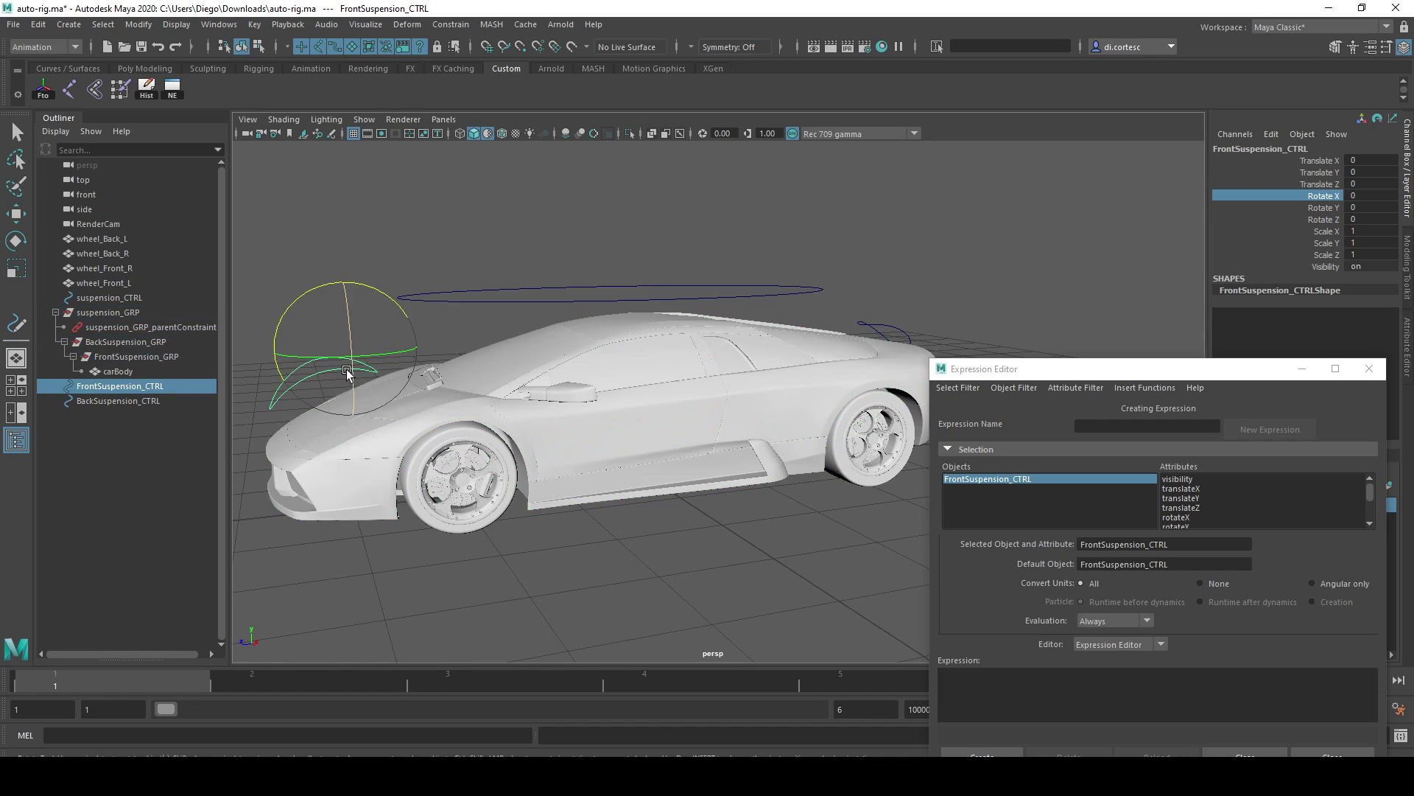
key(w)
drag(344, 313, 341, 301)
key(ctrl+z)
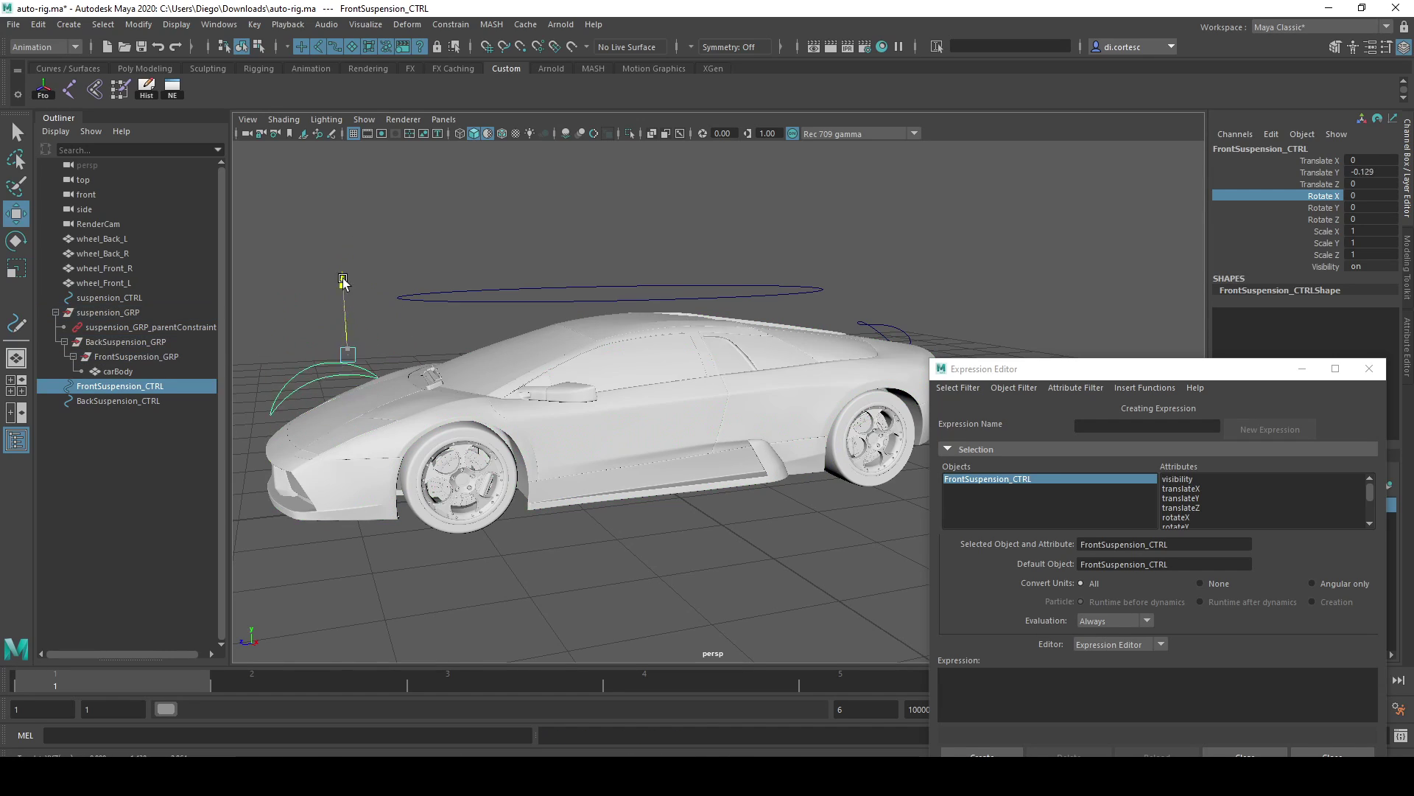
key(shift+z)
key(ctrl+z)
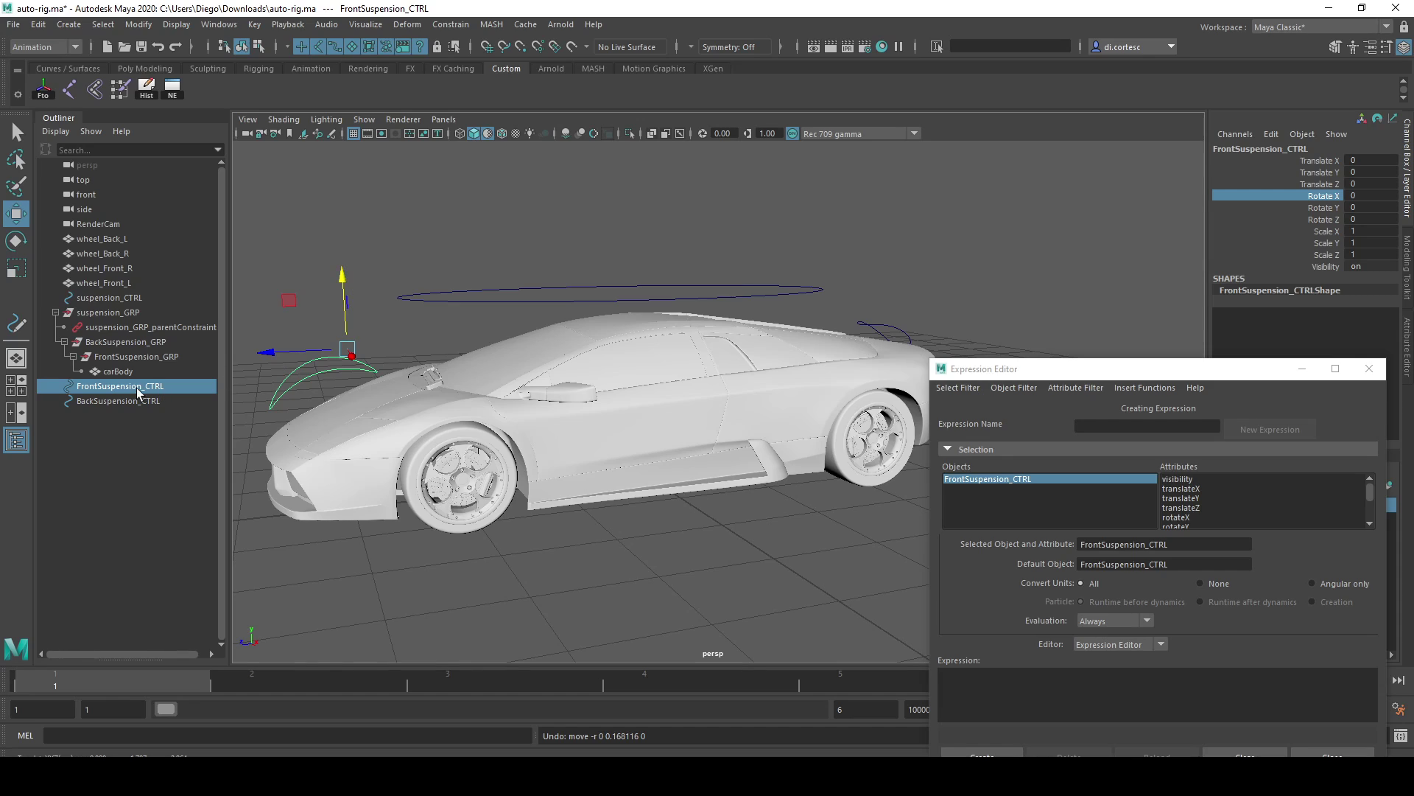
click(115, 358)
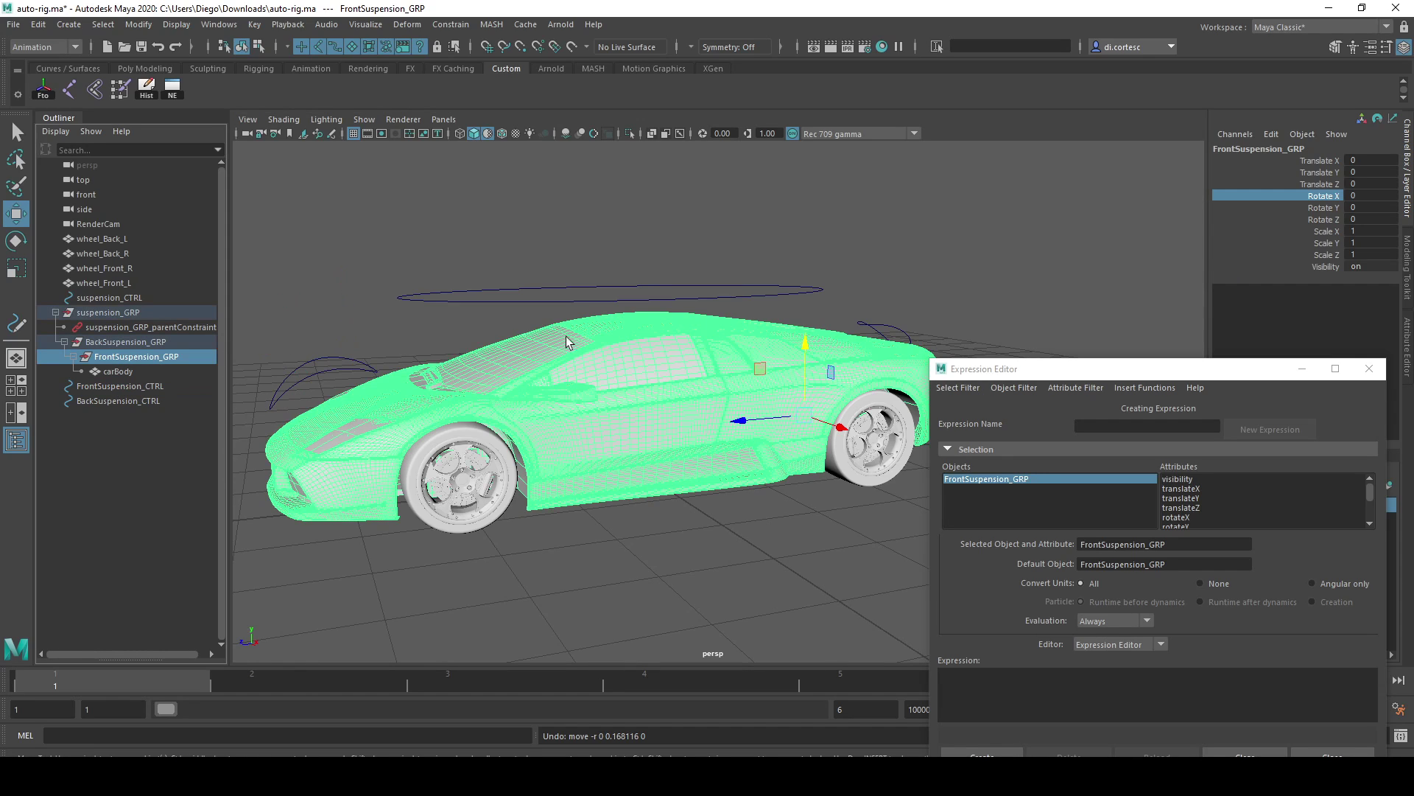
Choose rotateX and paste FrontSuspension_GRP.rotateX into the expression box
drag(1145, 367, 937, 234)
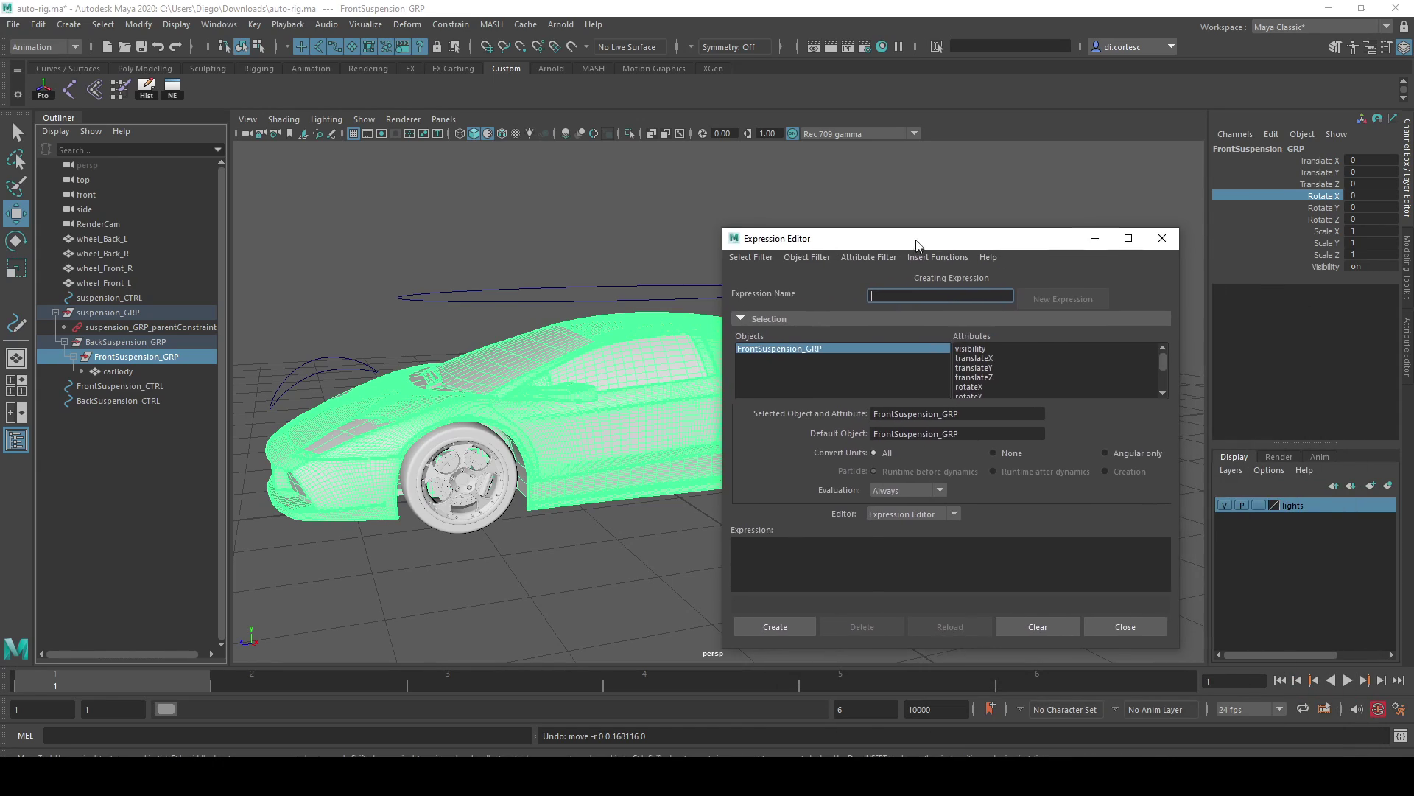
drag(769, 248, 772, 240)
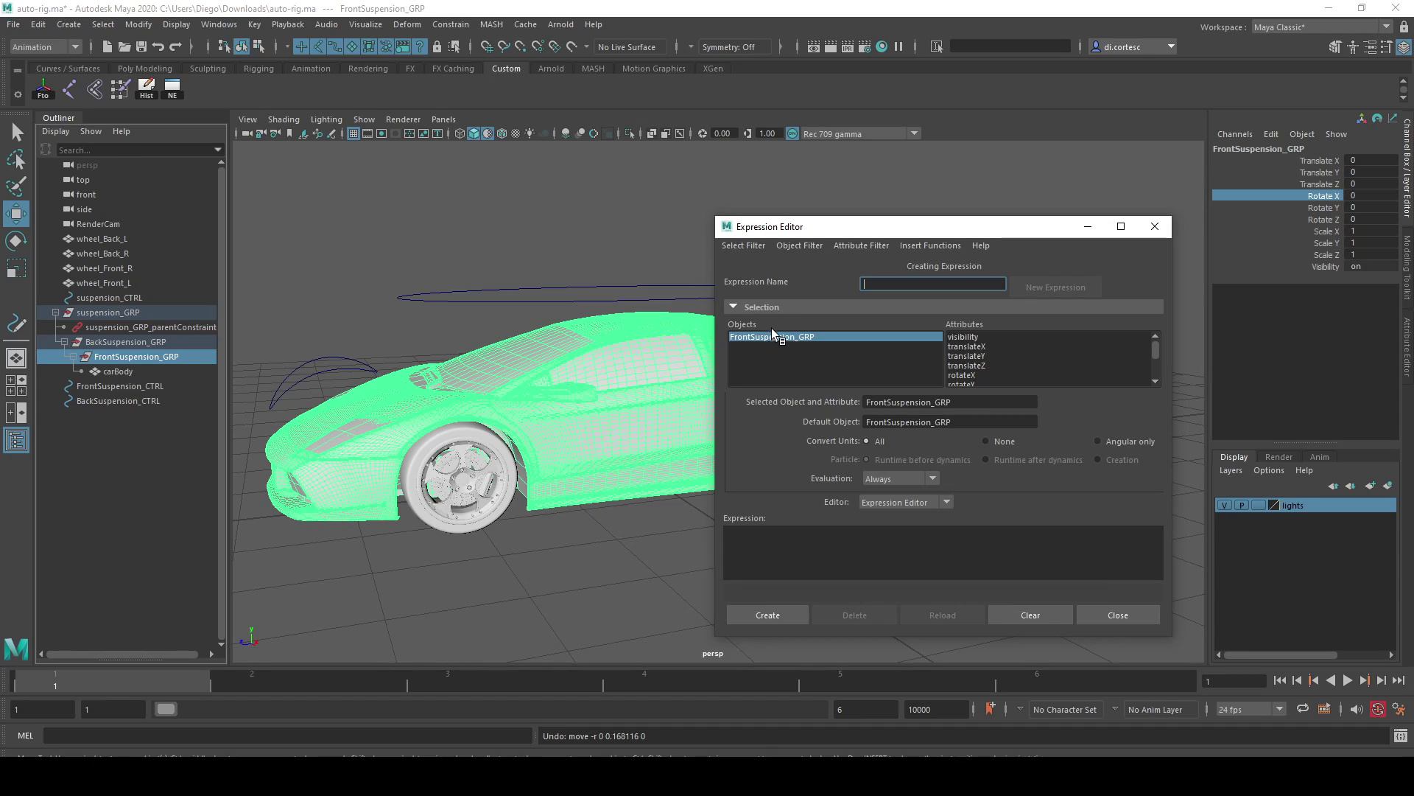
click(972, 375)
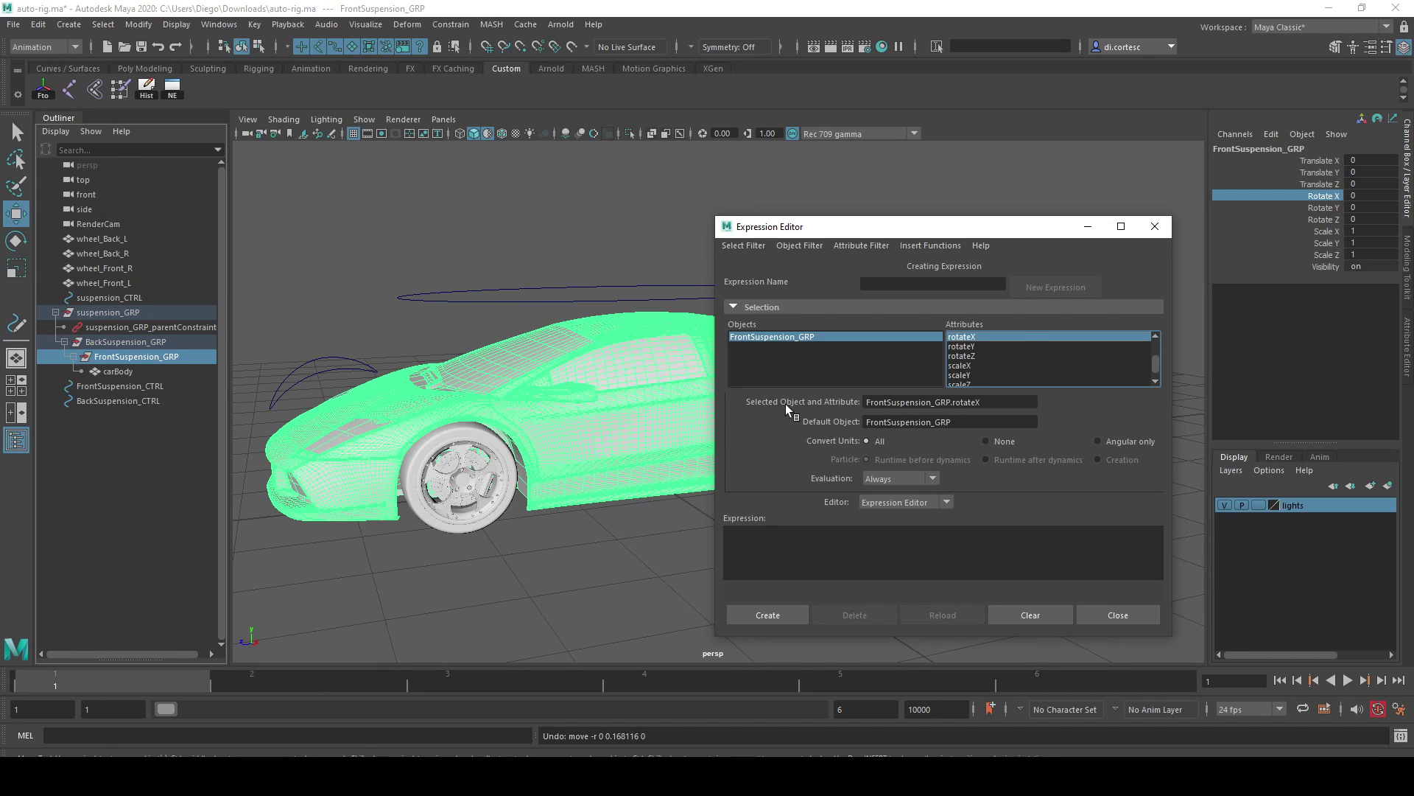
drag(989, 405, 865, 409)
key(ctrl+c)
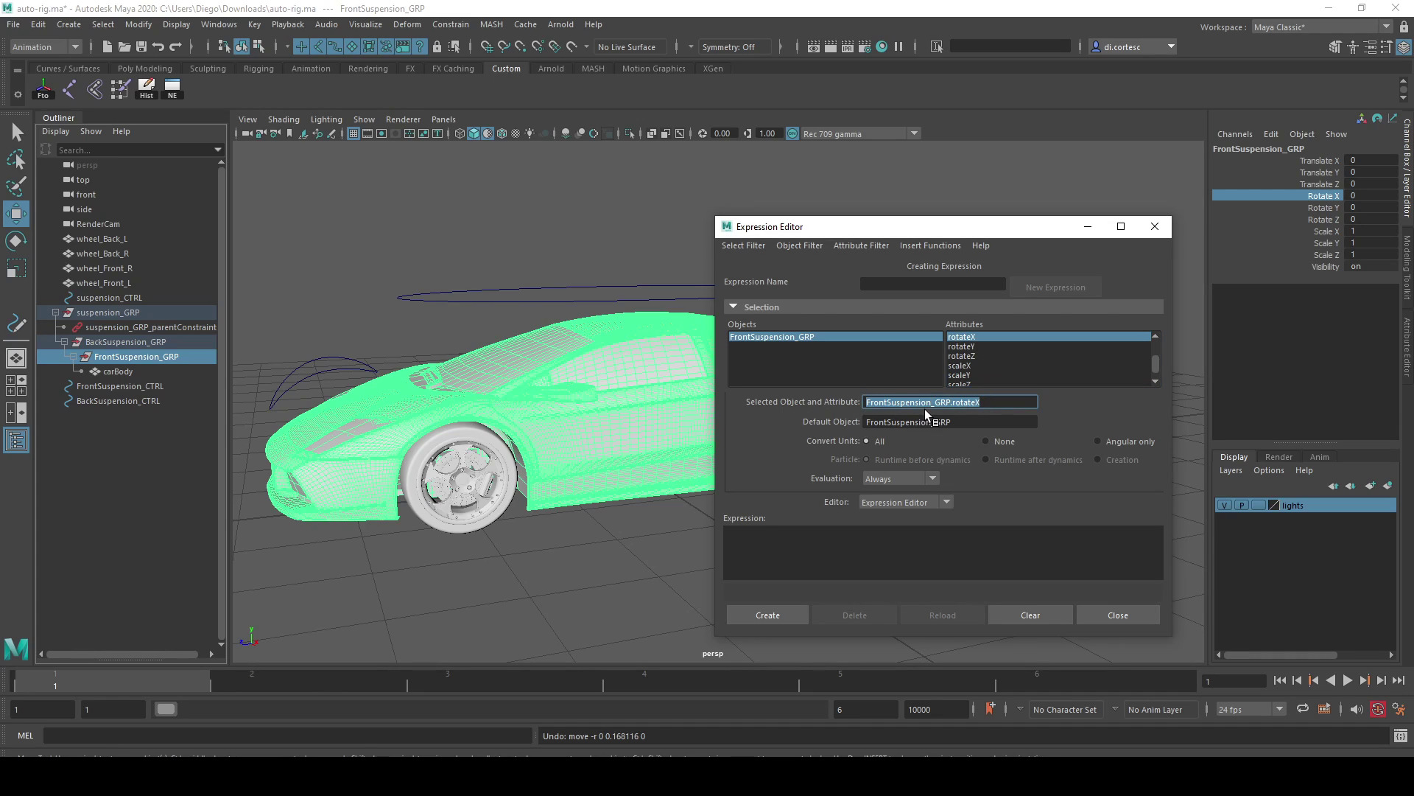
click(846, 545)
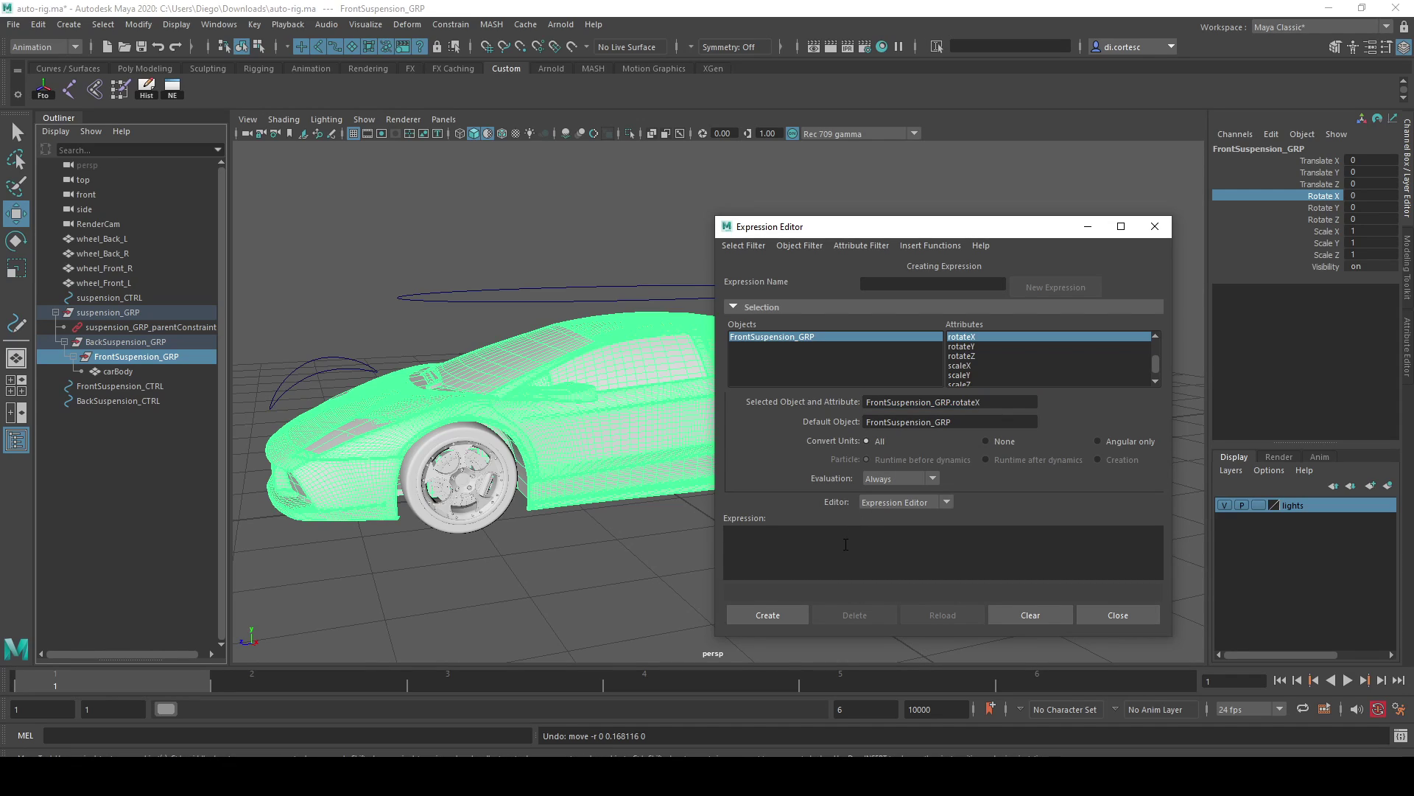
key(ctrl+v)
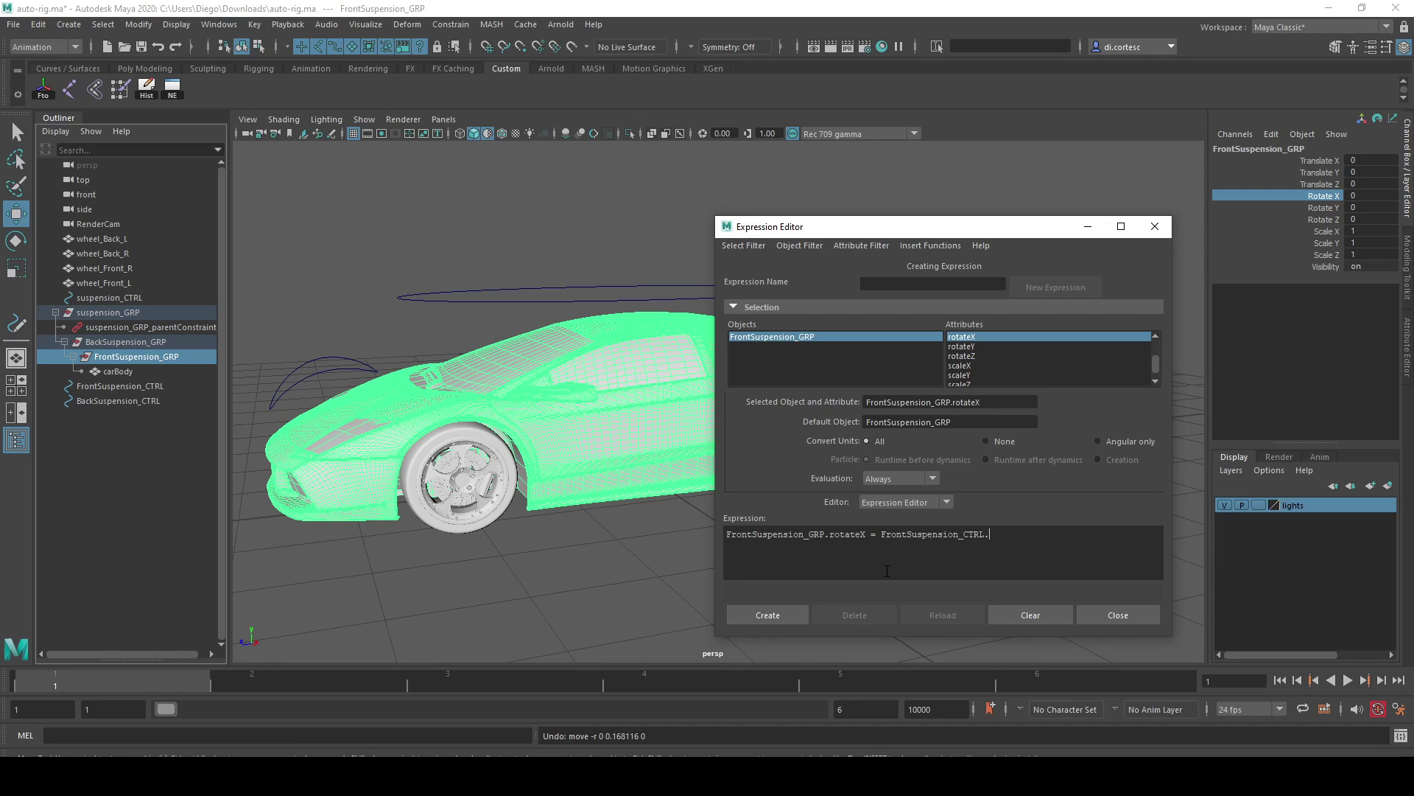
Finish 'FrontSuspension_GRP.rotateX = FrontSuspension_CTRL.translateY' and create it as expression1
text(translateY)
drag(830, 537, 866, 536)
drag(989, 535, 1035, 537)
click(1037, 536)
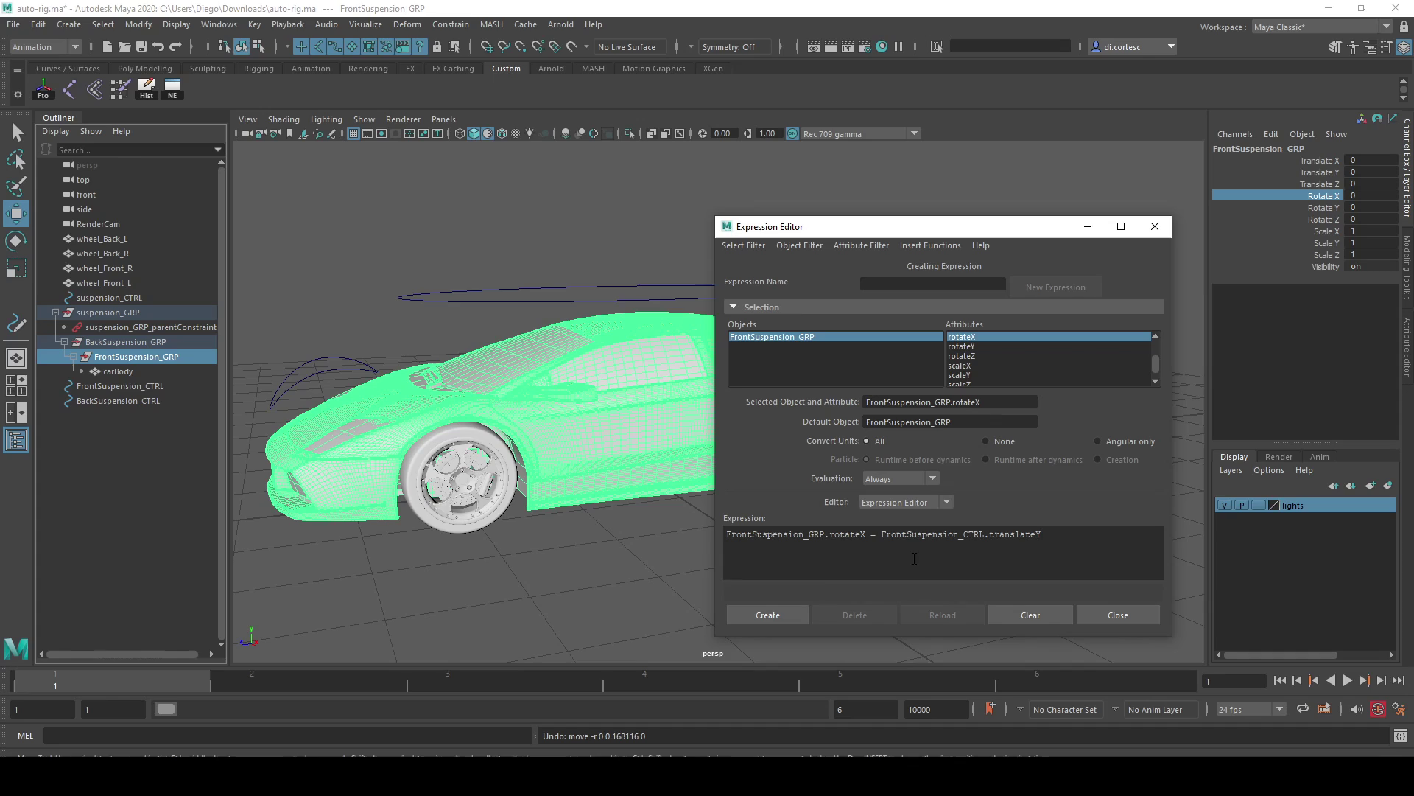
click(770, 614)
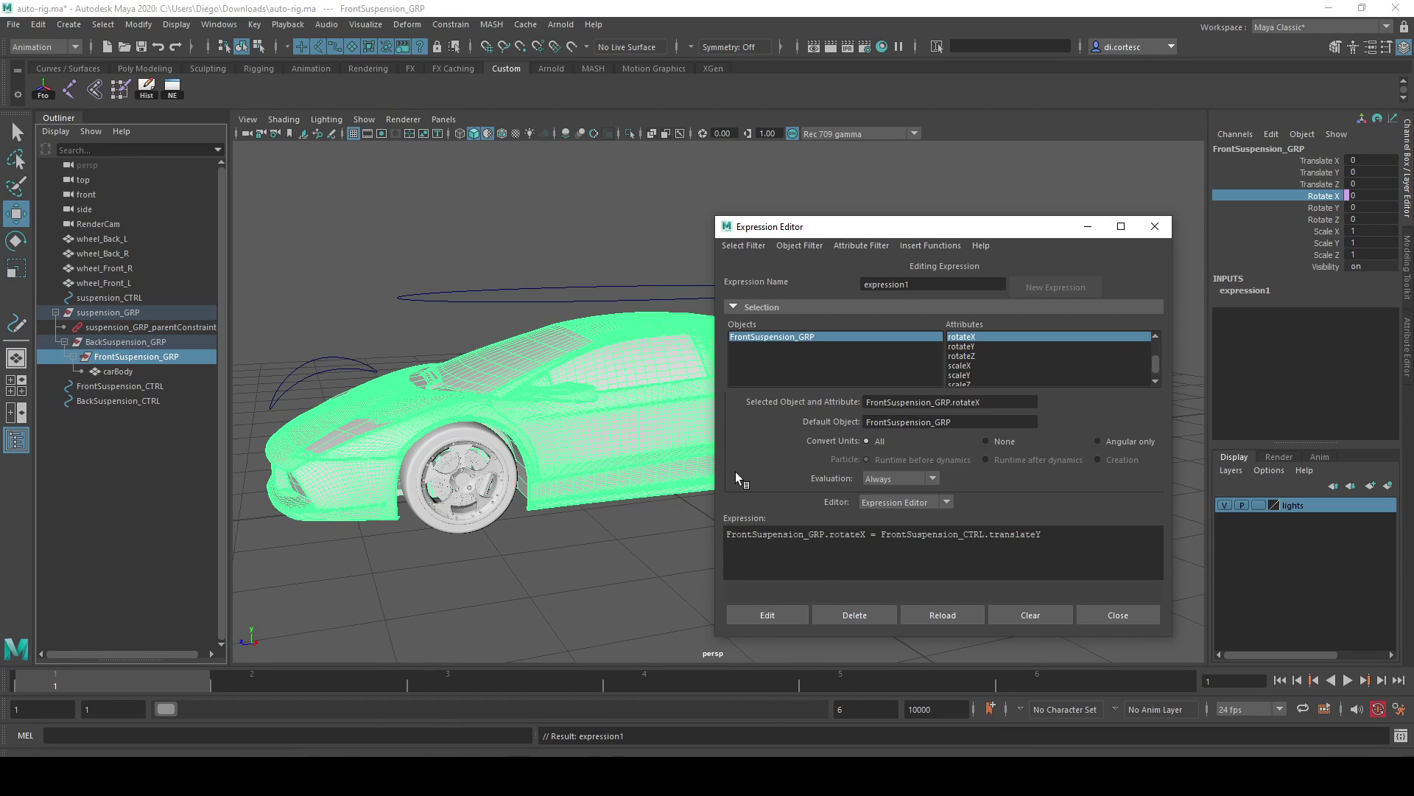
click(331, 358)
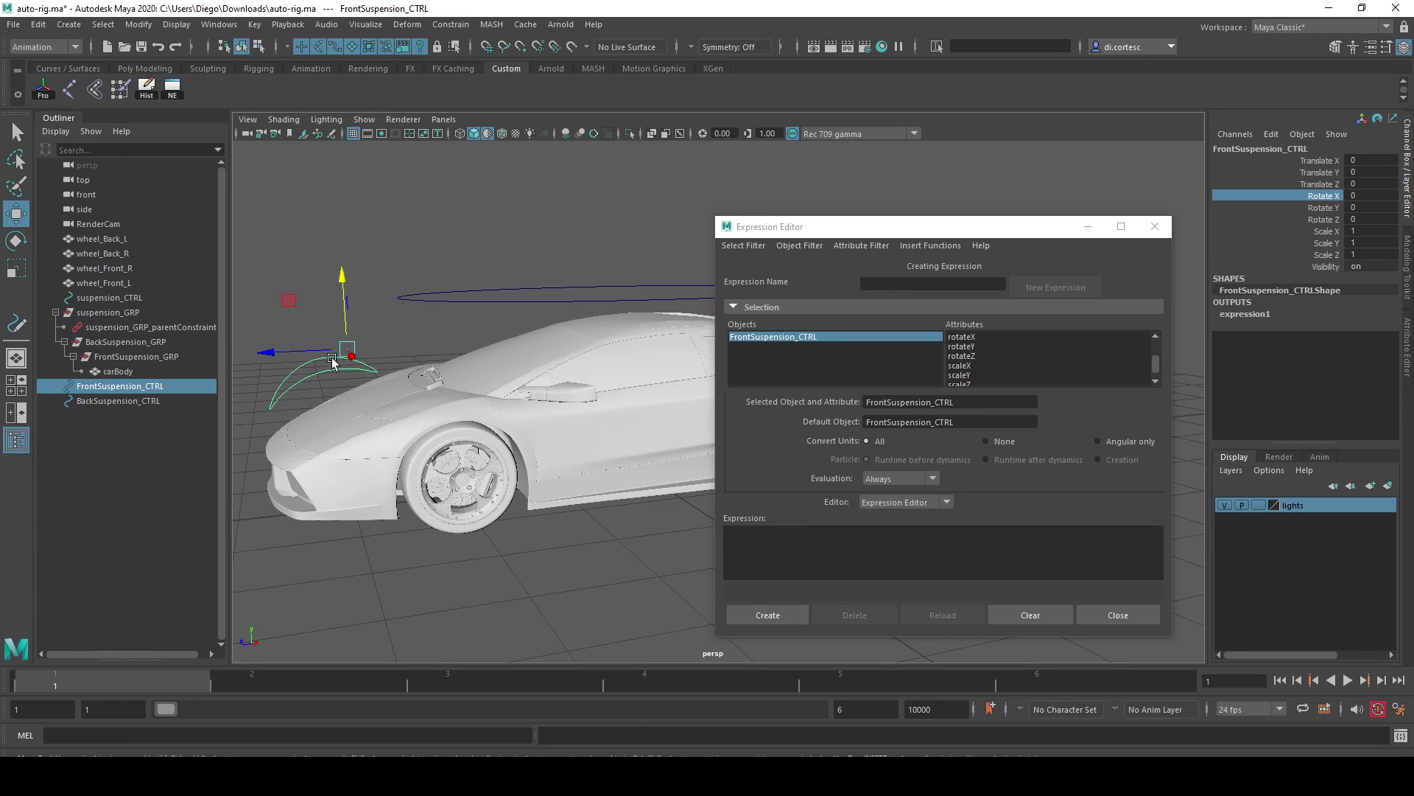
drag(946, 227, 1208, 281)
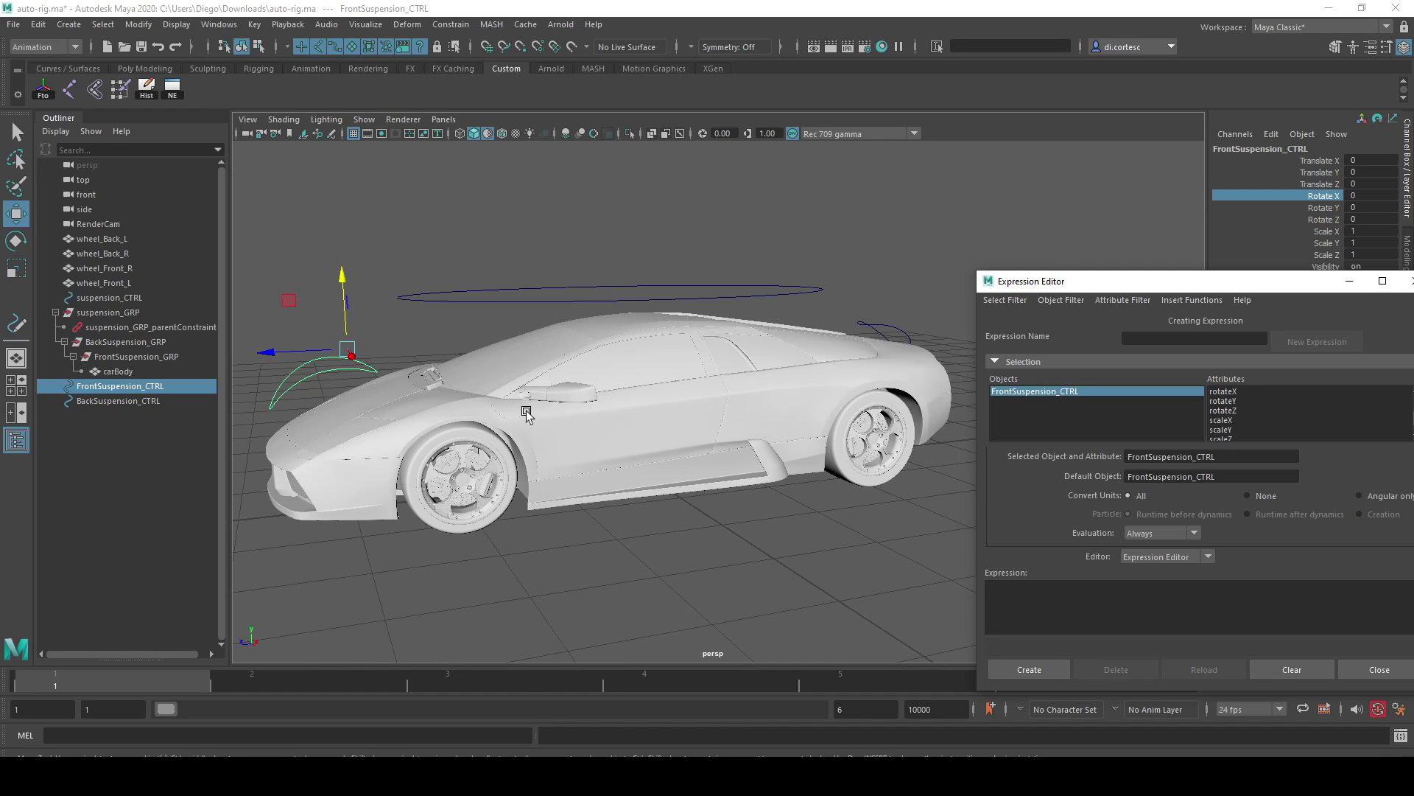
mouse_move(343, 278)
mouse_down()
mouse_move(342, 252)
mouse_move(378, 475)
mouse_move(341, 36)
mouse_move(456, 412)
mouse_move(363, 295)
mouse_up()
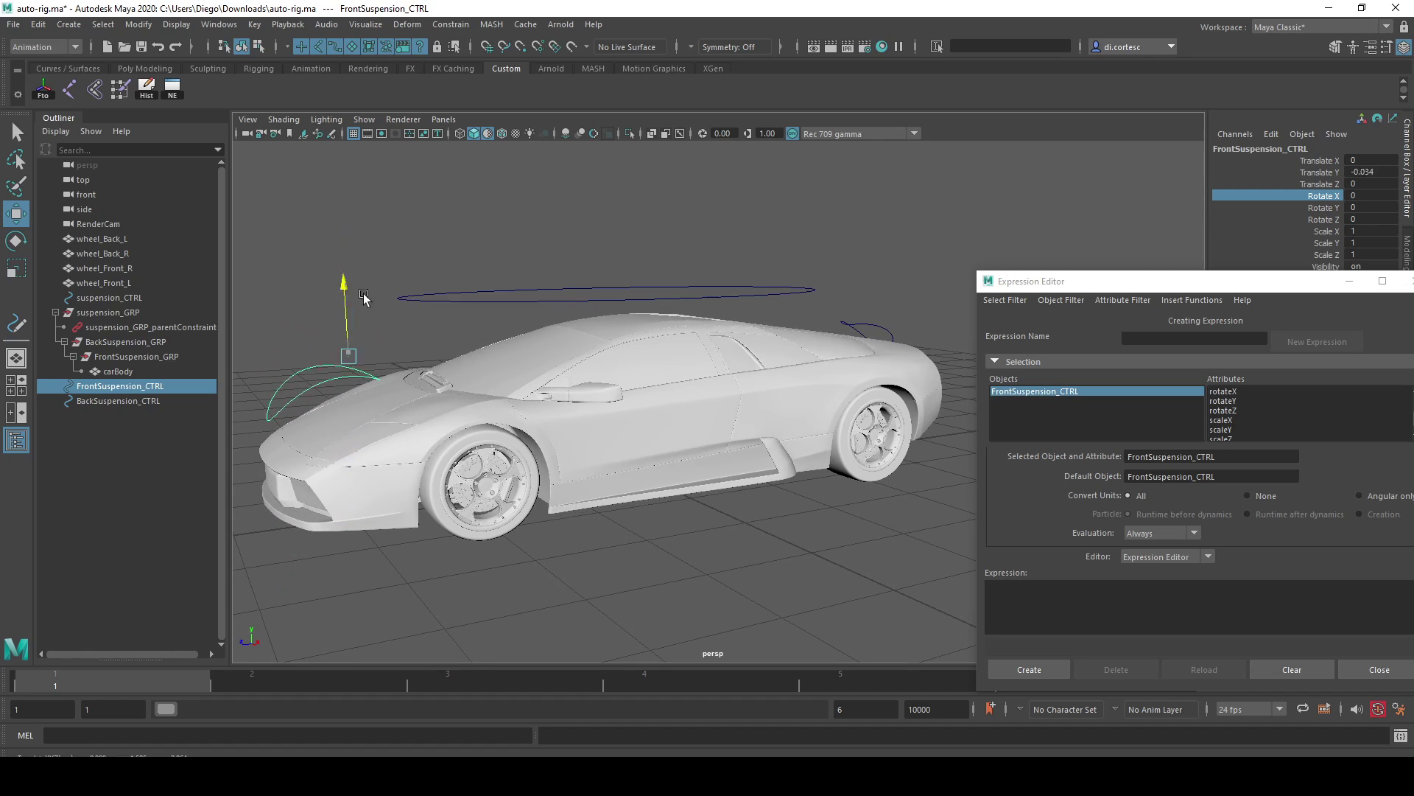
key(ctrl+z)
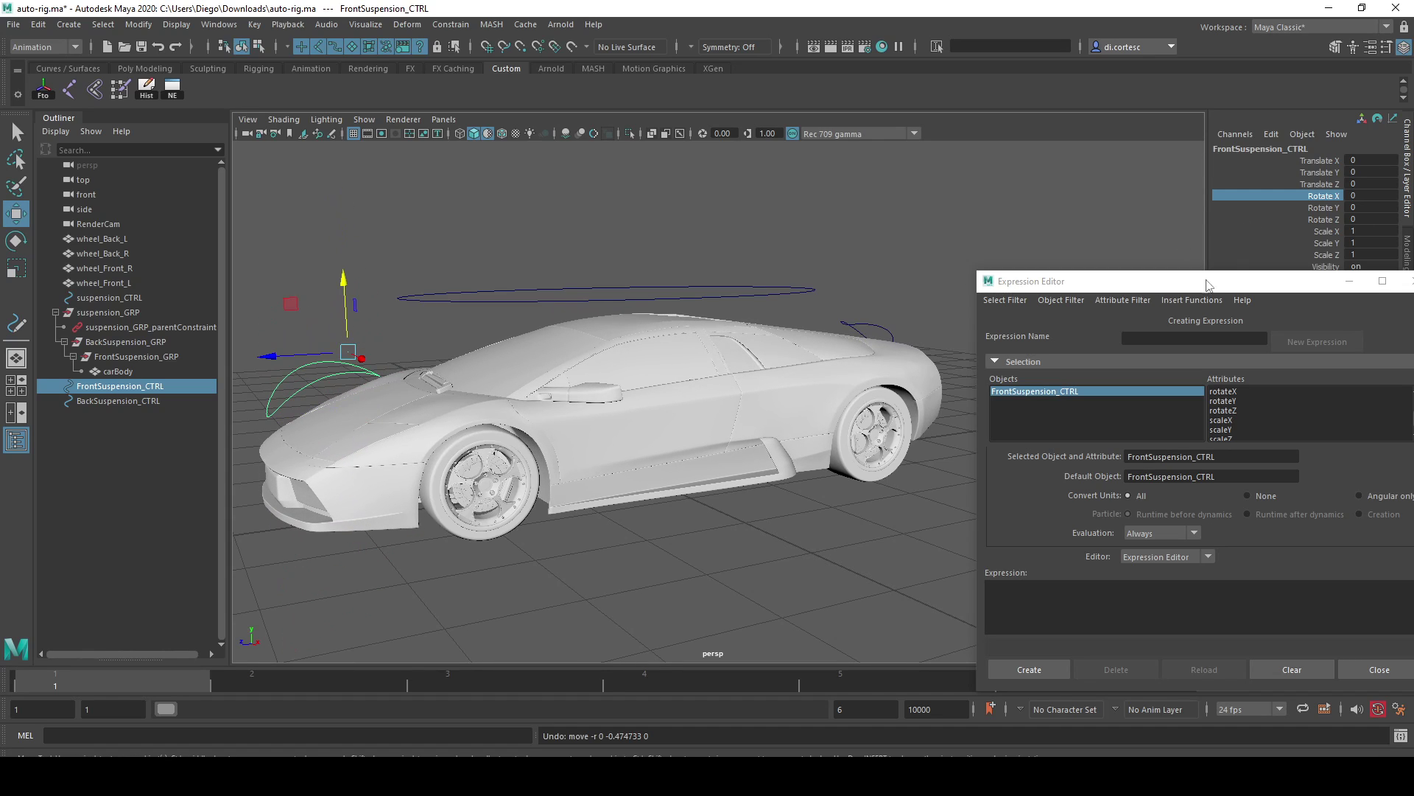
drag(1208, 285, 951, 225)
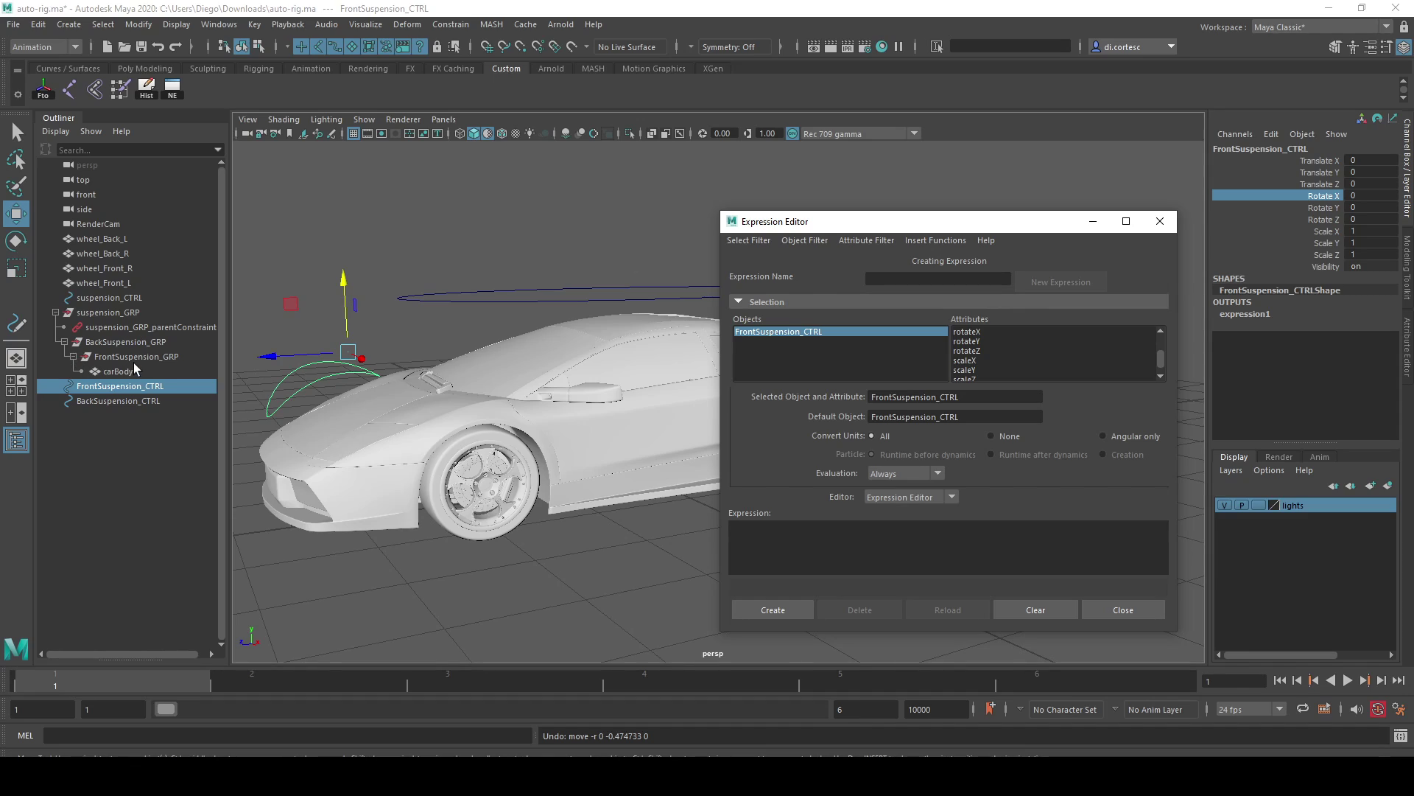
Filter the Expression Editor by expression name and load expression1
click(748, 243)
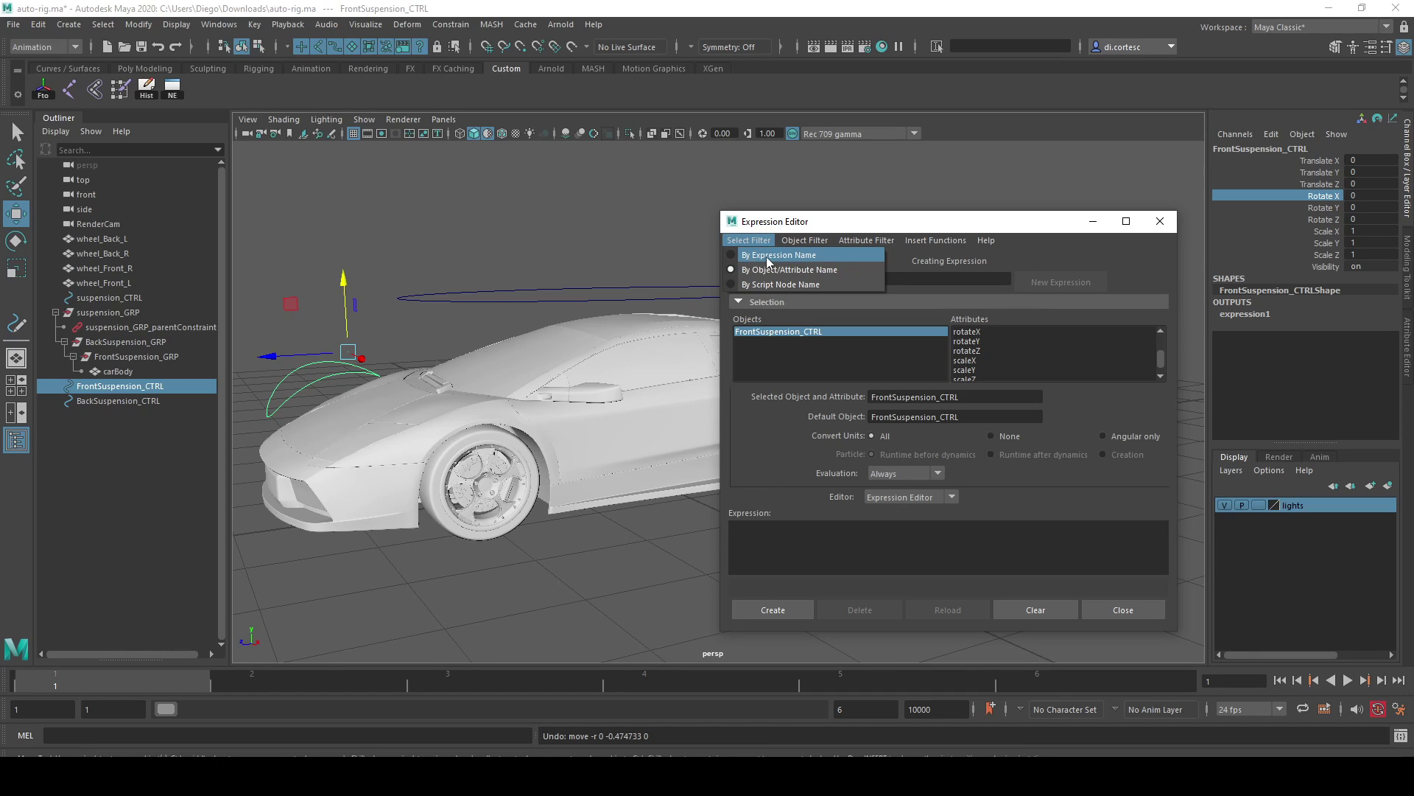
click(766, 255)
click(766, 333)
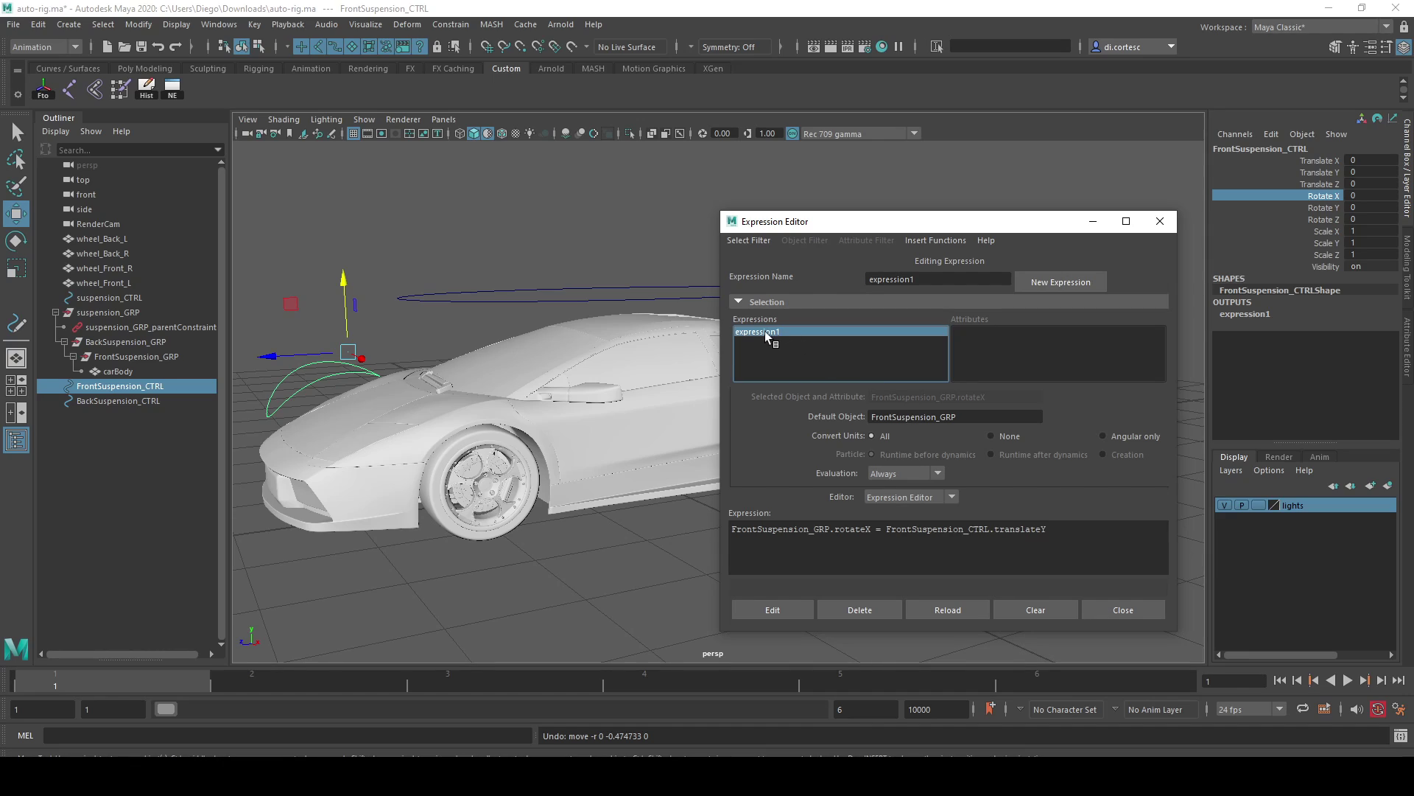
drag(741, 536, 972, 537)
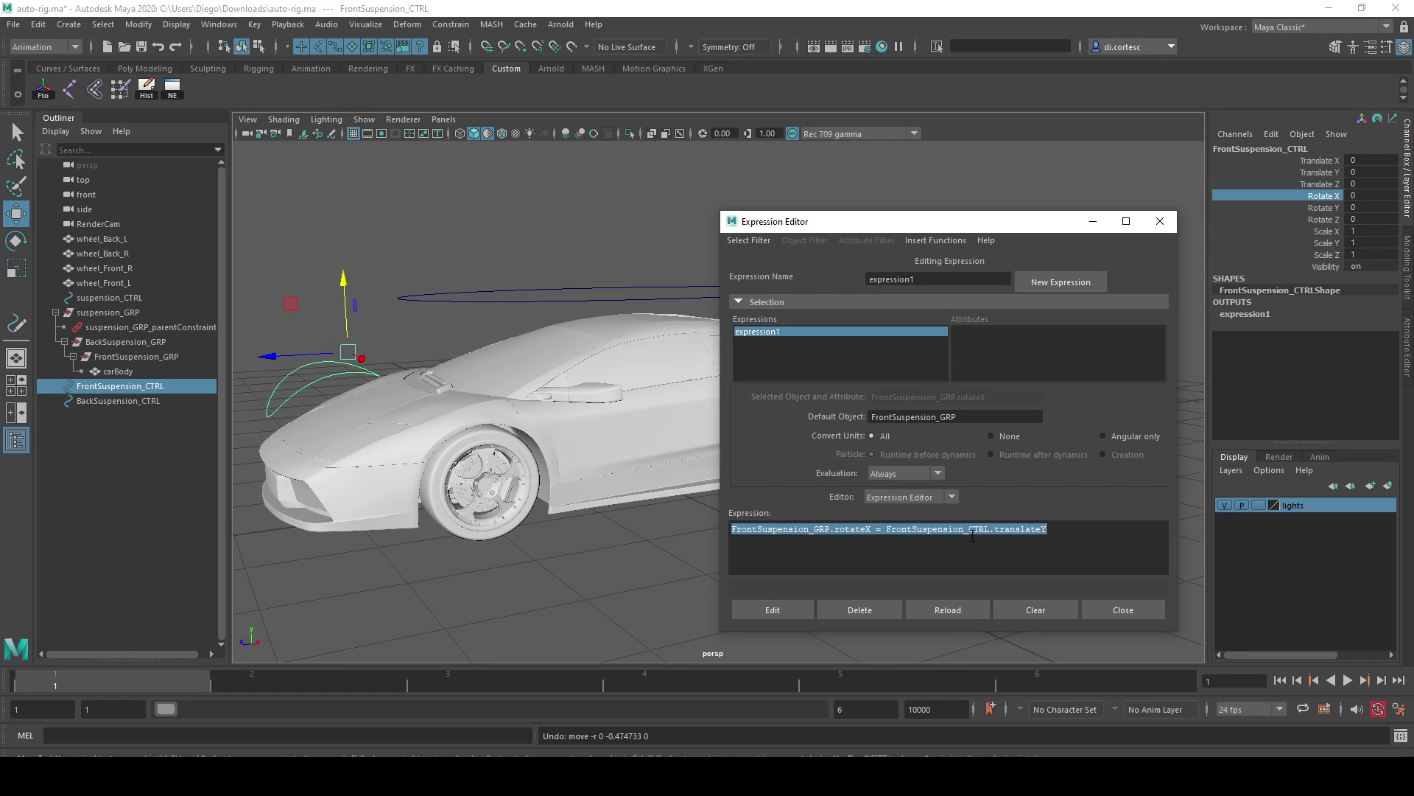
Switch to object/attribute filtering and pick FrontSuspension_GRP's rotateX
click(746, 241)
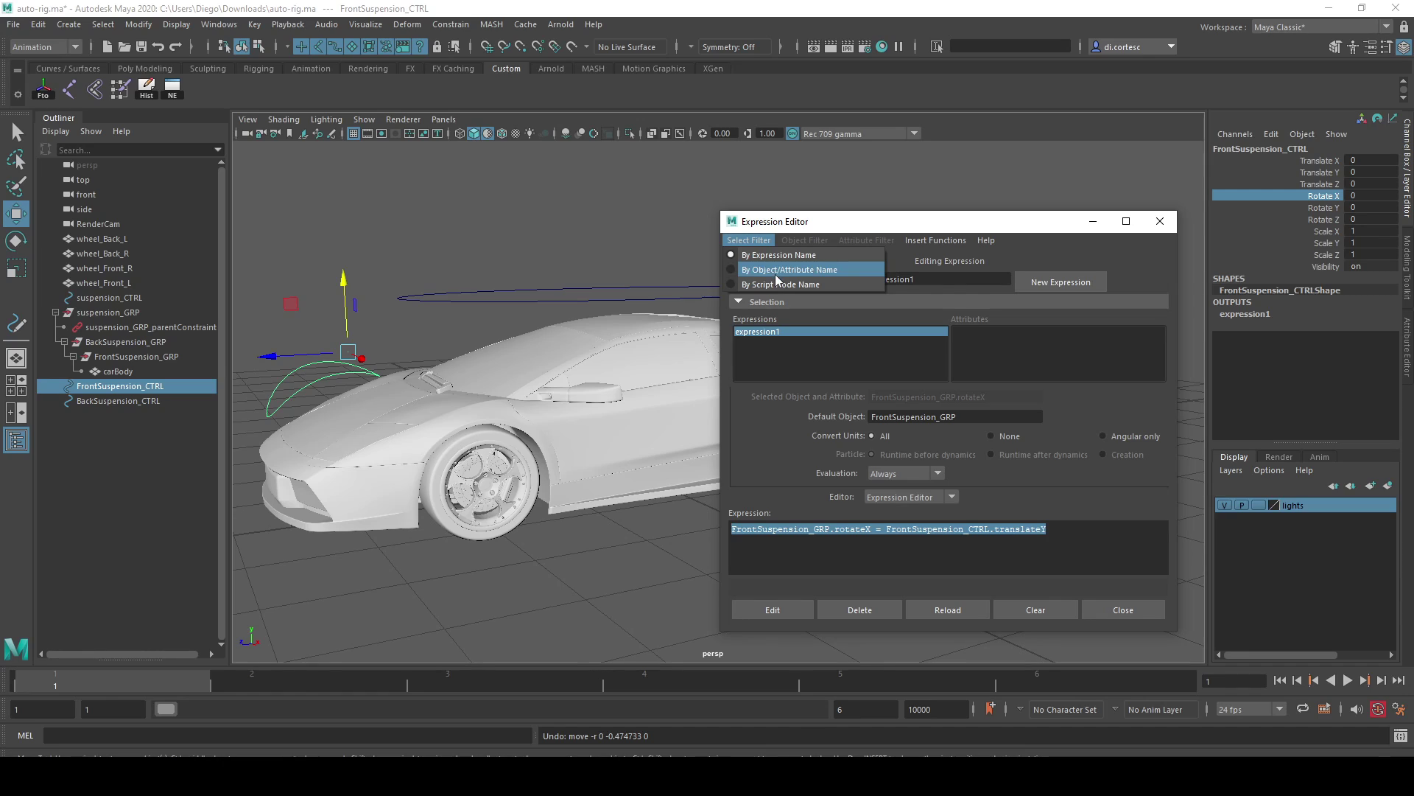
click(775, 271)
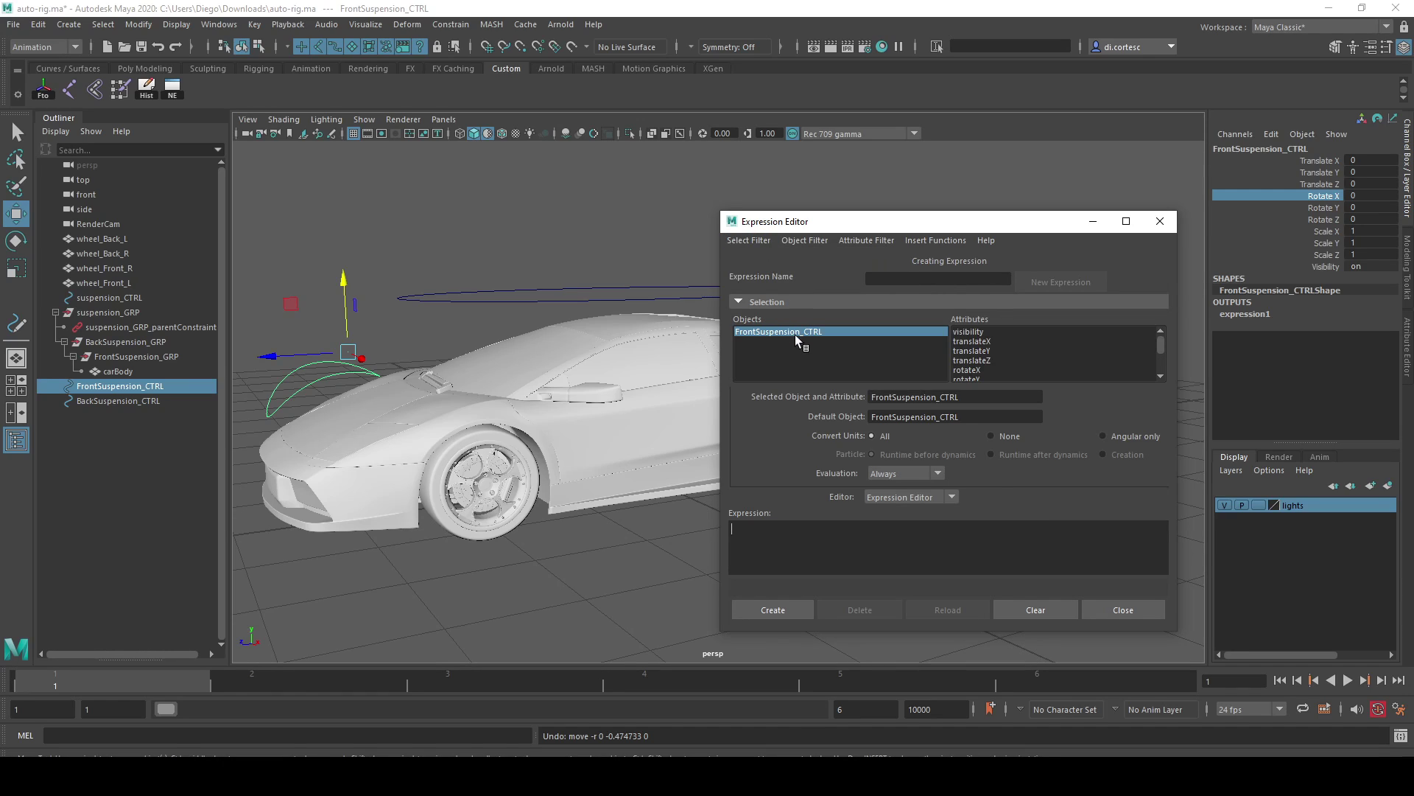
click(127, 359)
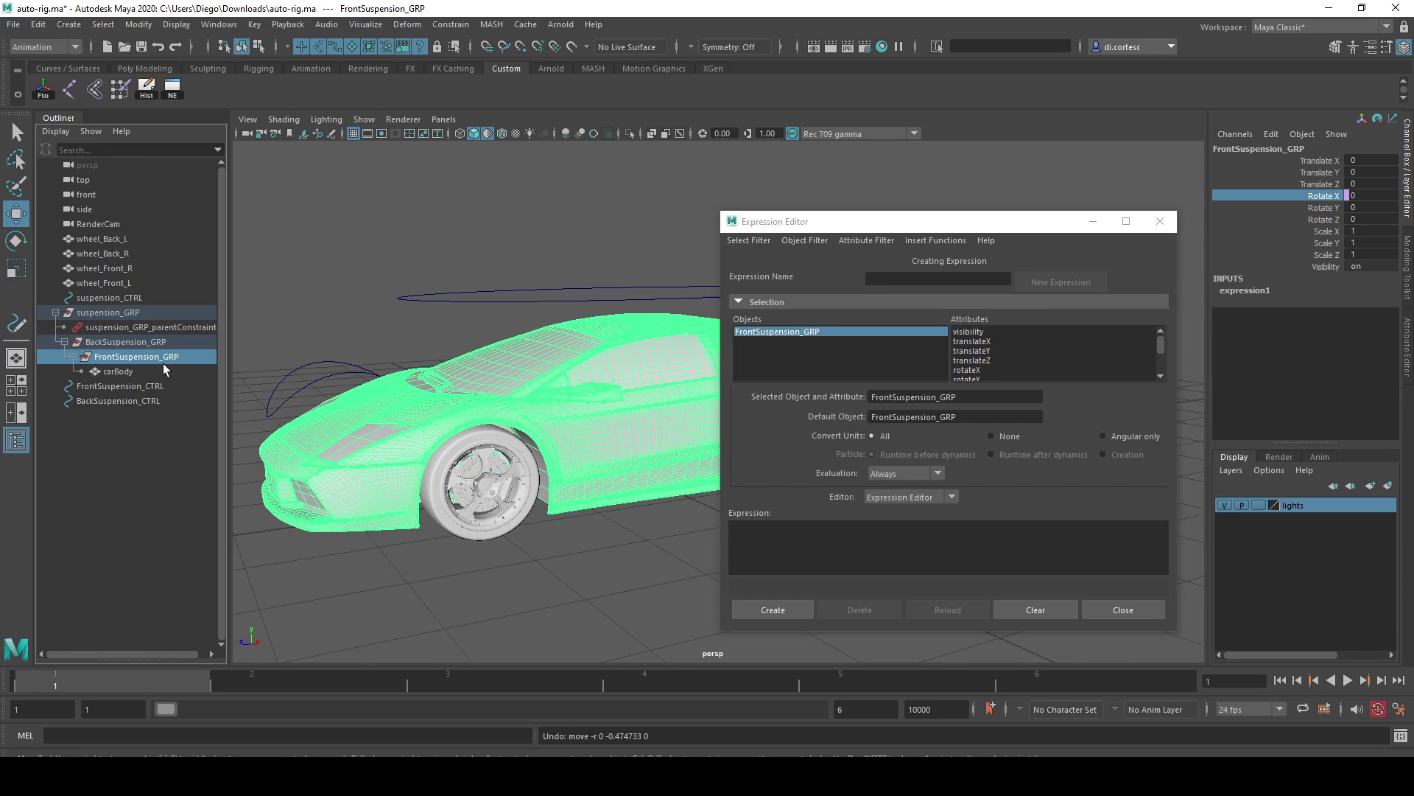
click(987, 370)
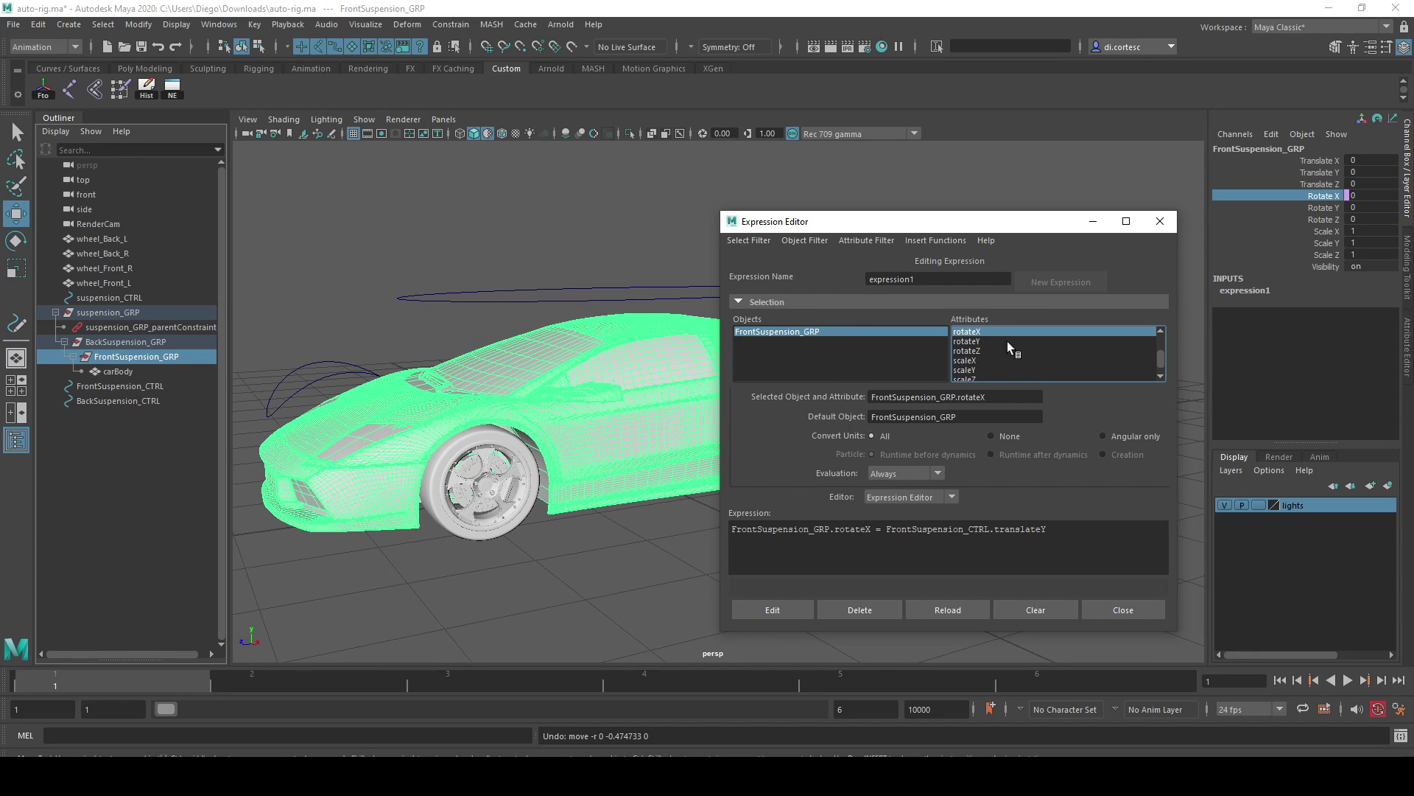
Return to expression-name filtering and review expression1's rotateX target and translateY source
click(748, 241)
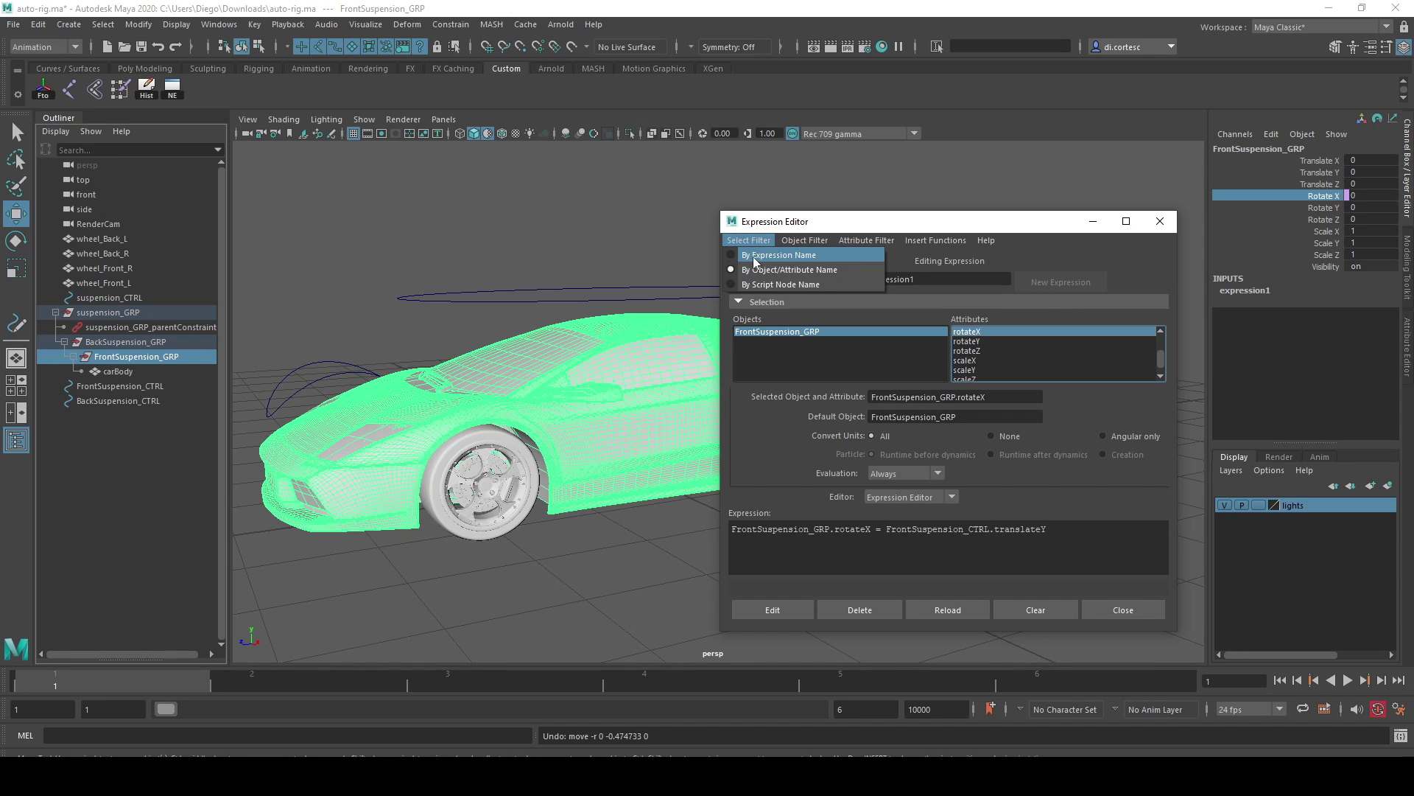
click(753, 256)
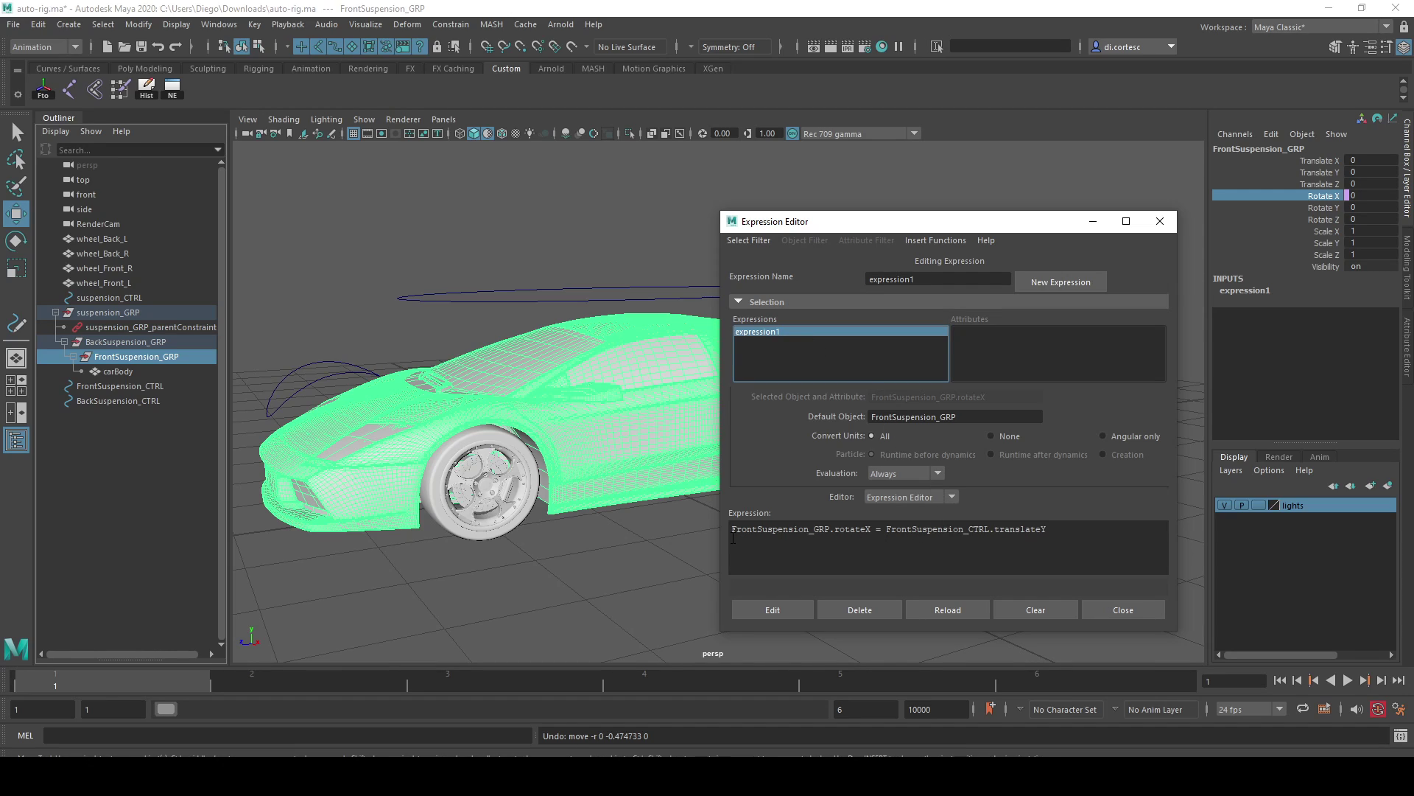
click(768, 539)
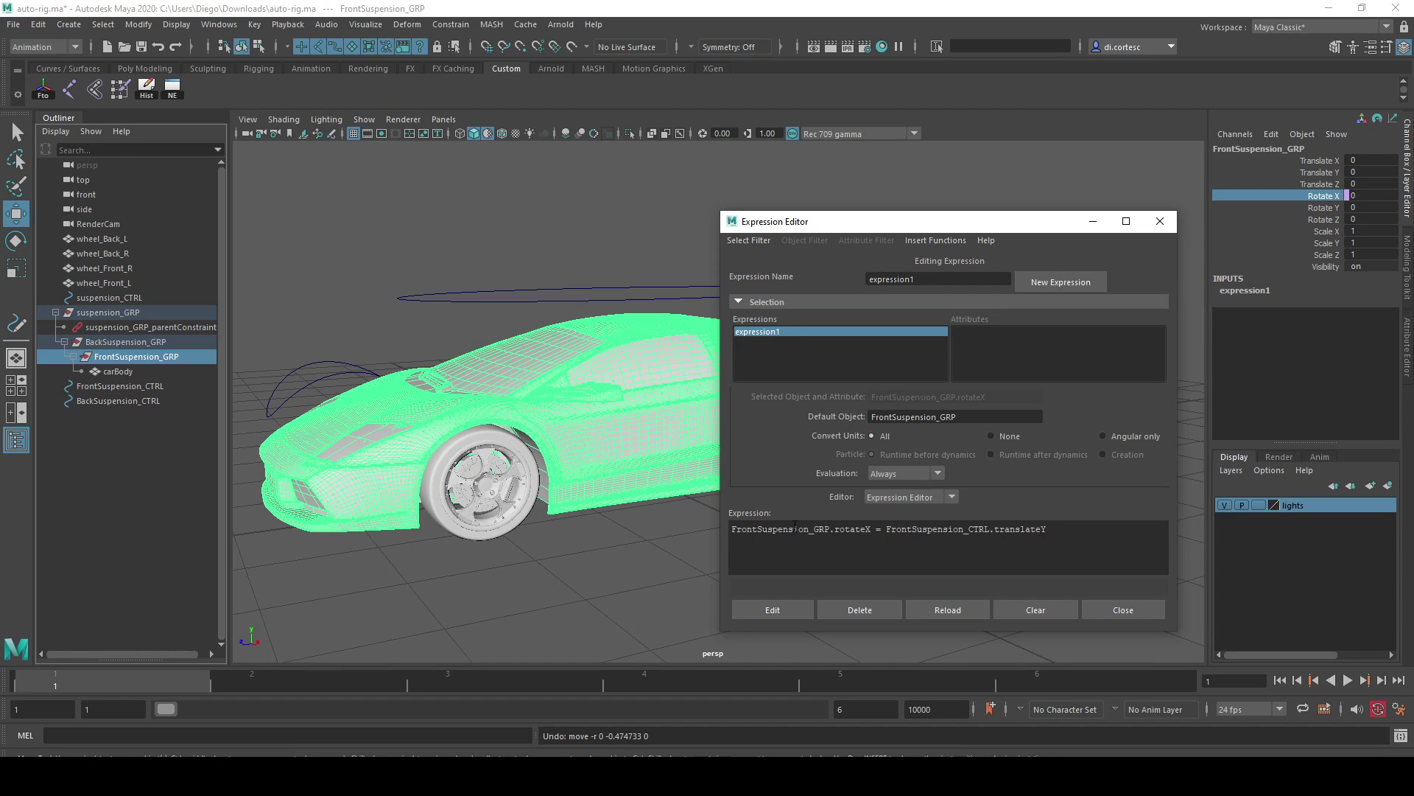
drag(871, 530, 716, 528)
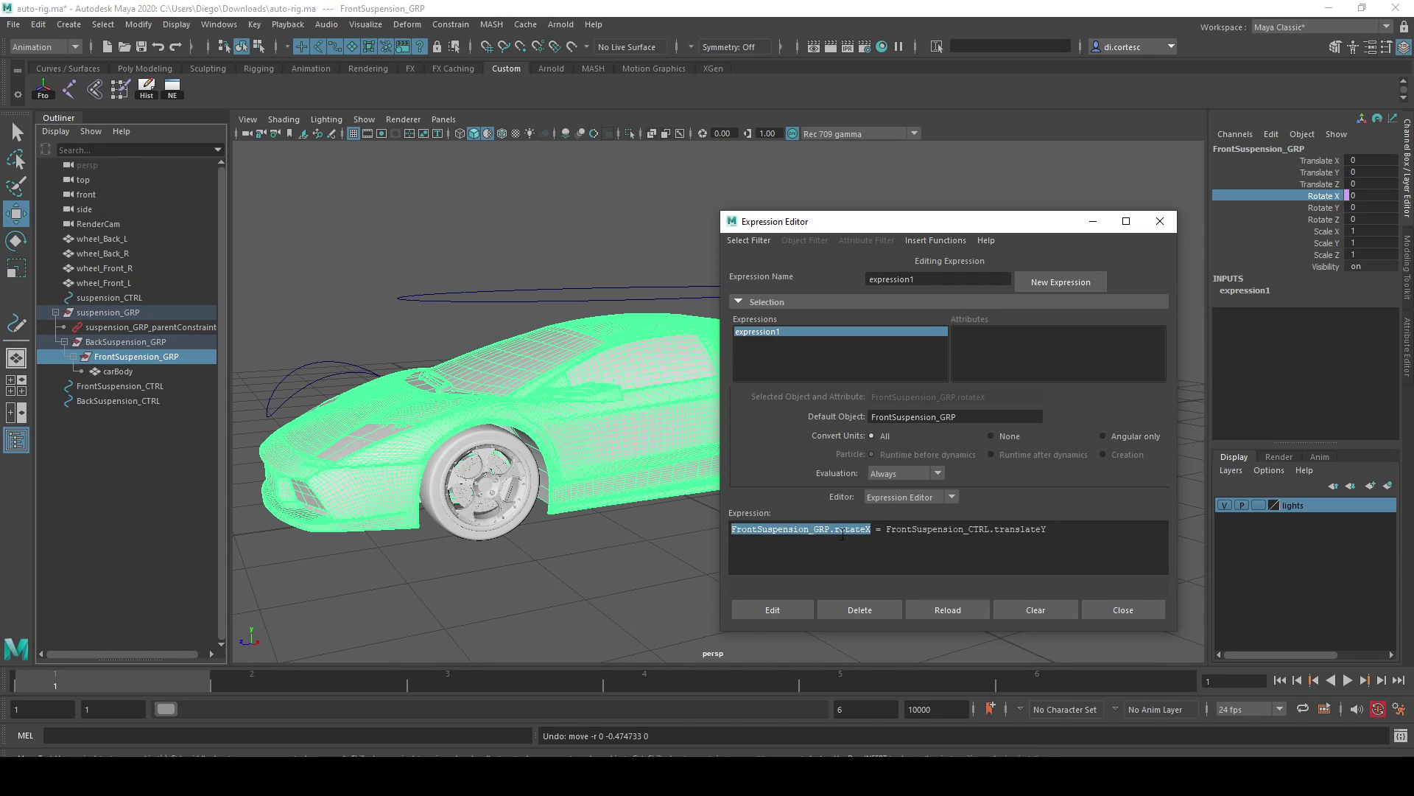
drag(887, 531, 1016, 532)
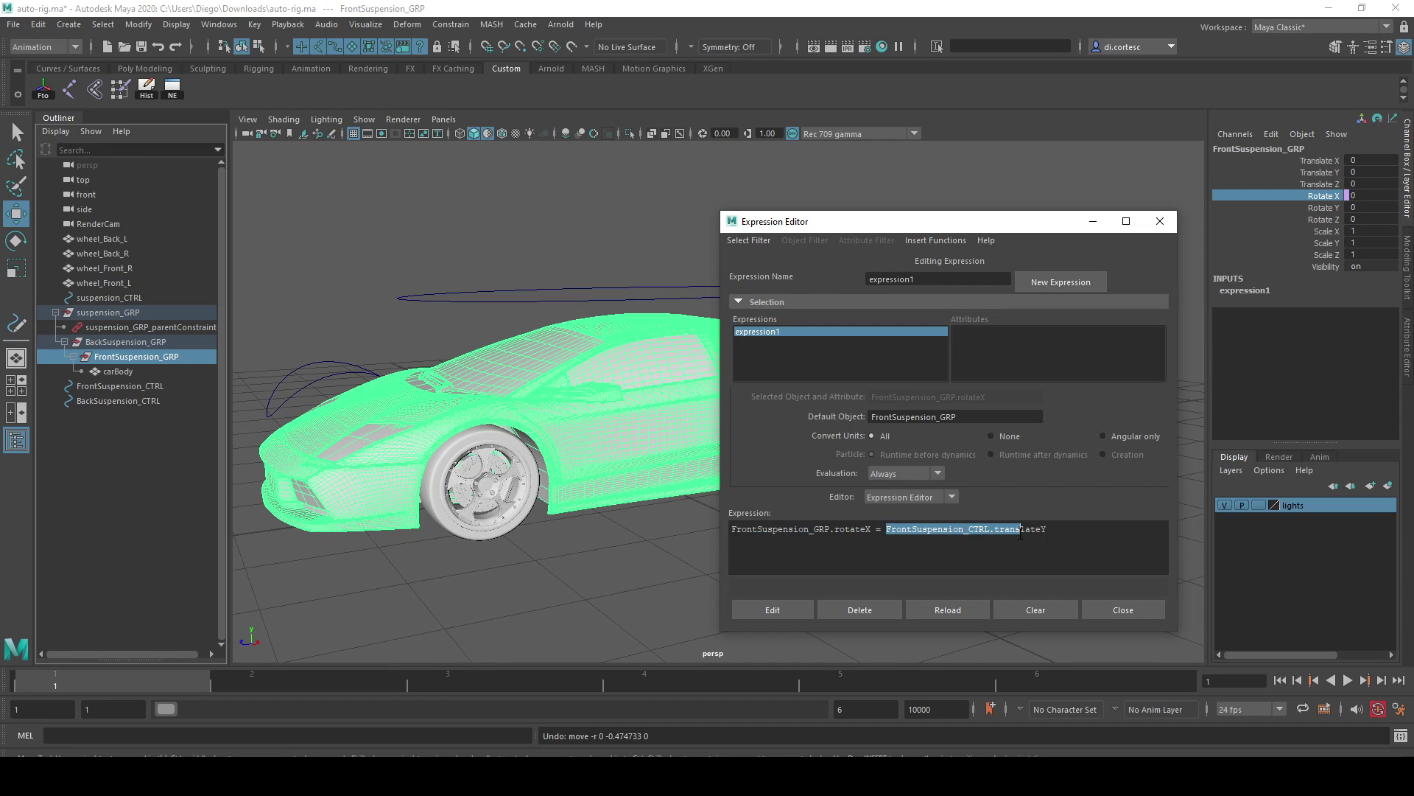
click(1050, 531)
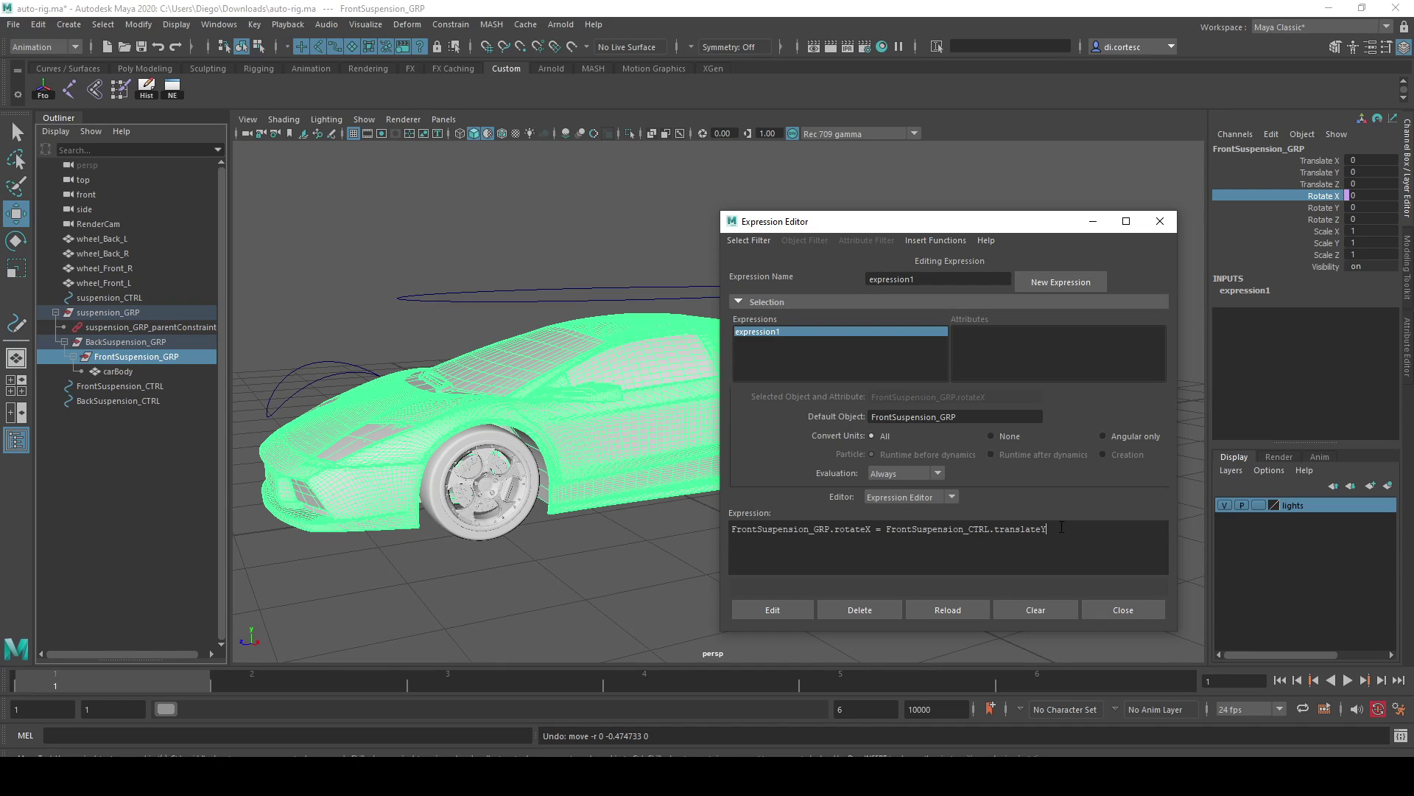
Append '* -2' to expression1 and apply the edit
text(*)
text( -2)
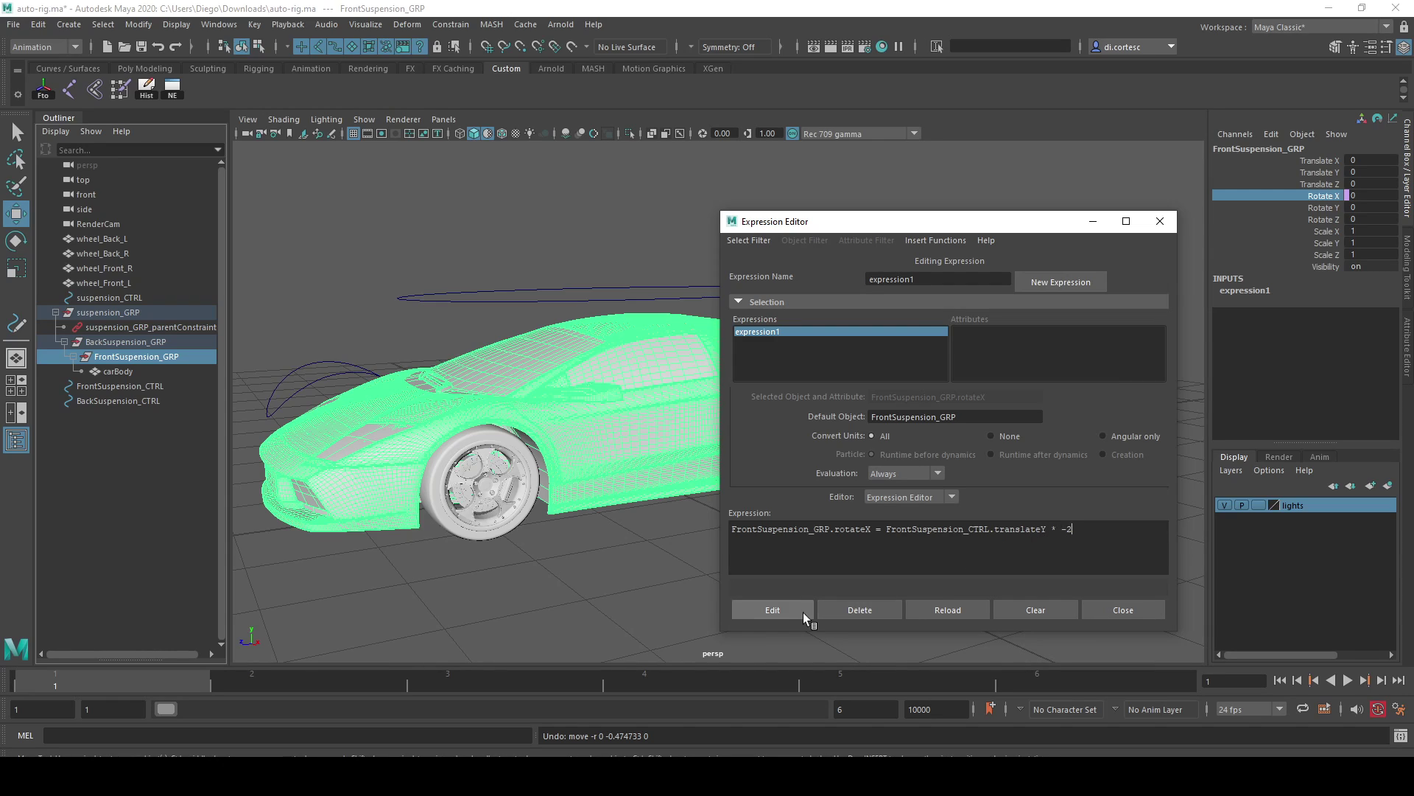
click(785, 611)
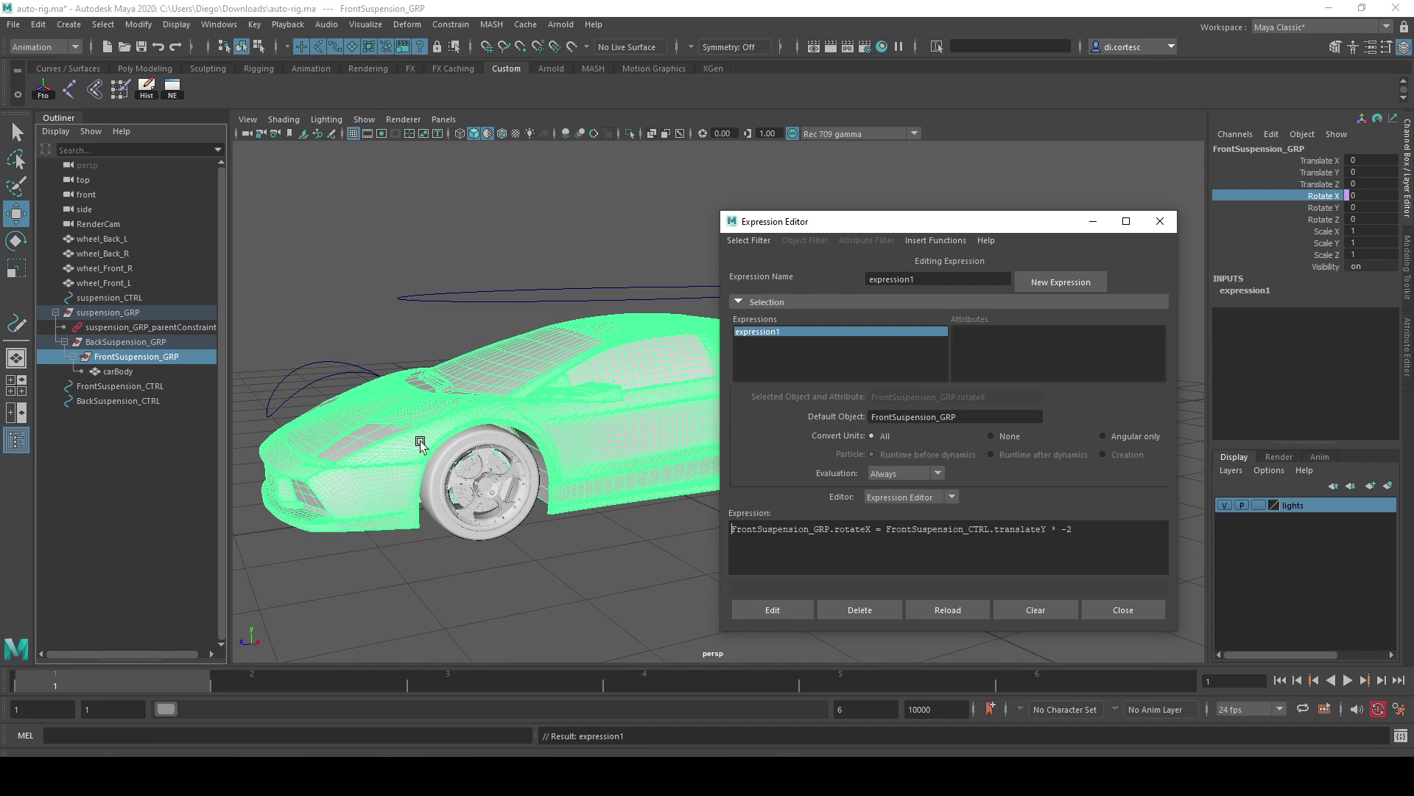
Test the front tilt by moving FrontSuspension_CTRL up and down, undoing each move
click(324, 359)
mouse_move(345, 321)
mouse_down()
mouse_move(340, 346)
mouse_move(354, 264)
mouse_move(348, 409)
mouse_move(348, 202)
mouse_move(370, 197)
mouse_up()
key(ctrl+z)
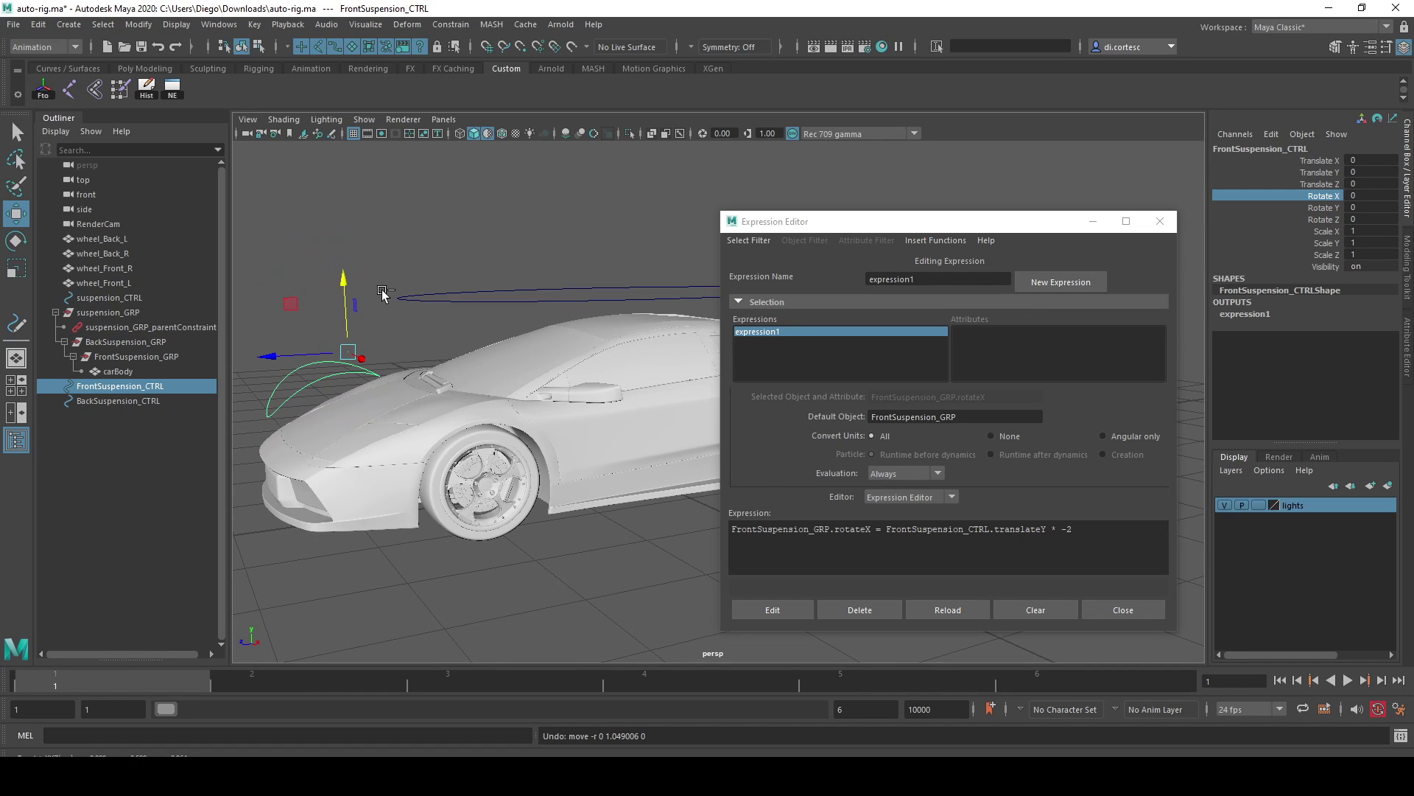
drag(350, 300, 339, 197)
key(ctrl+z)
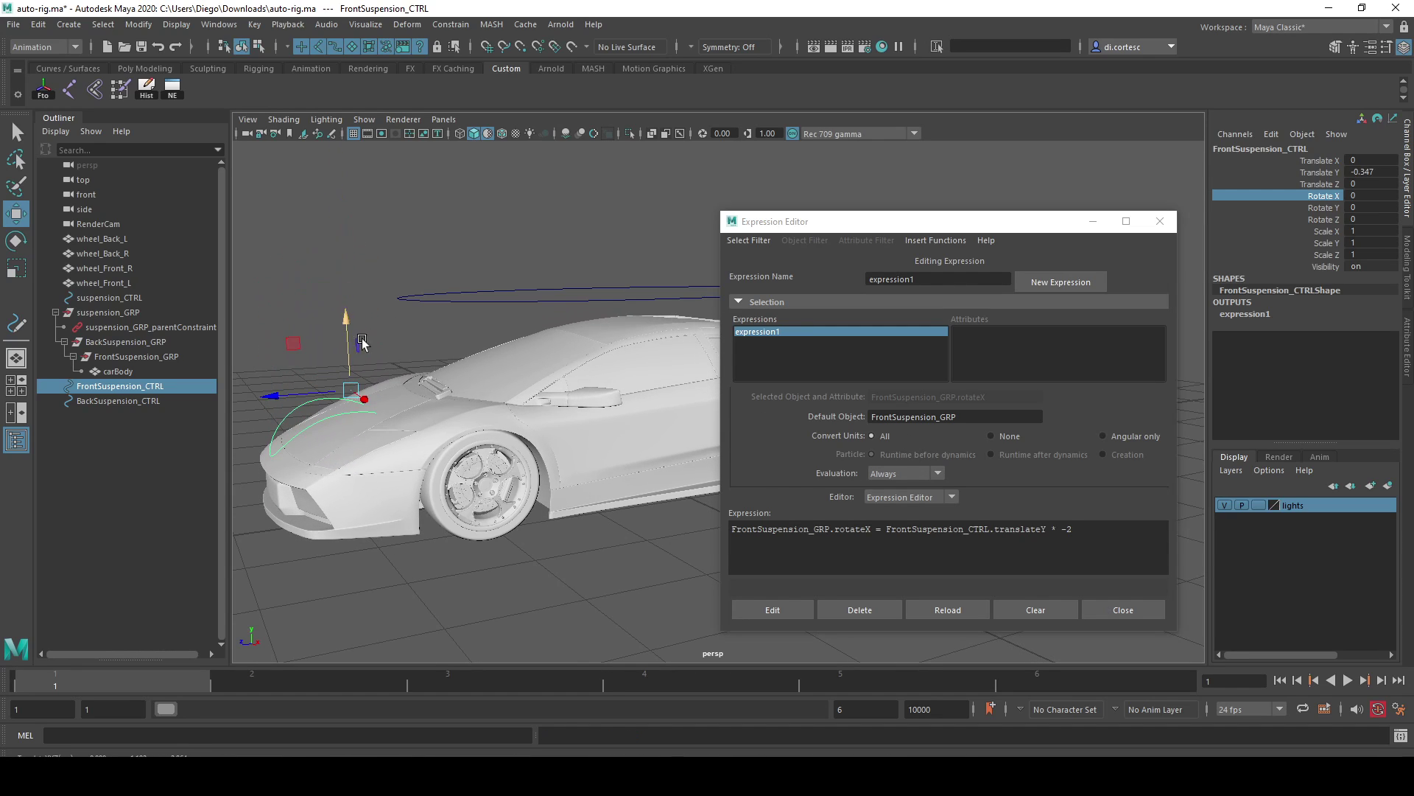
Replace expression1's multiplier, apply it, and test the stronger tilt
drag(1069, 527, 1079, 532)
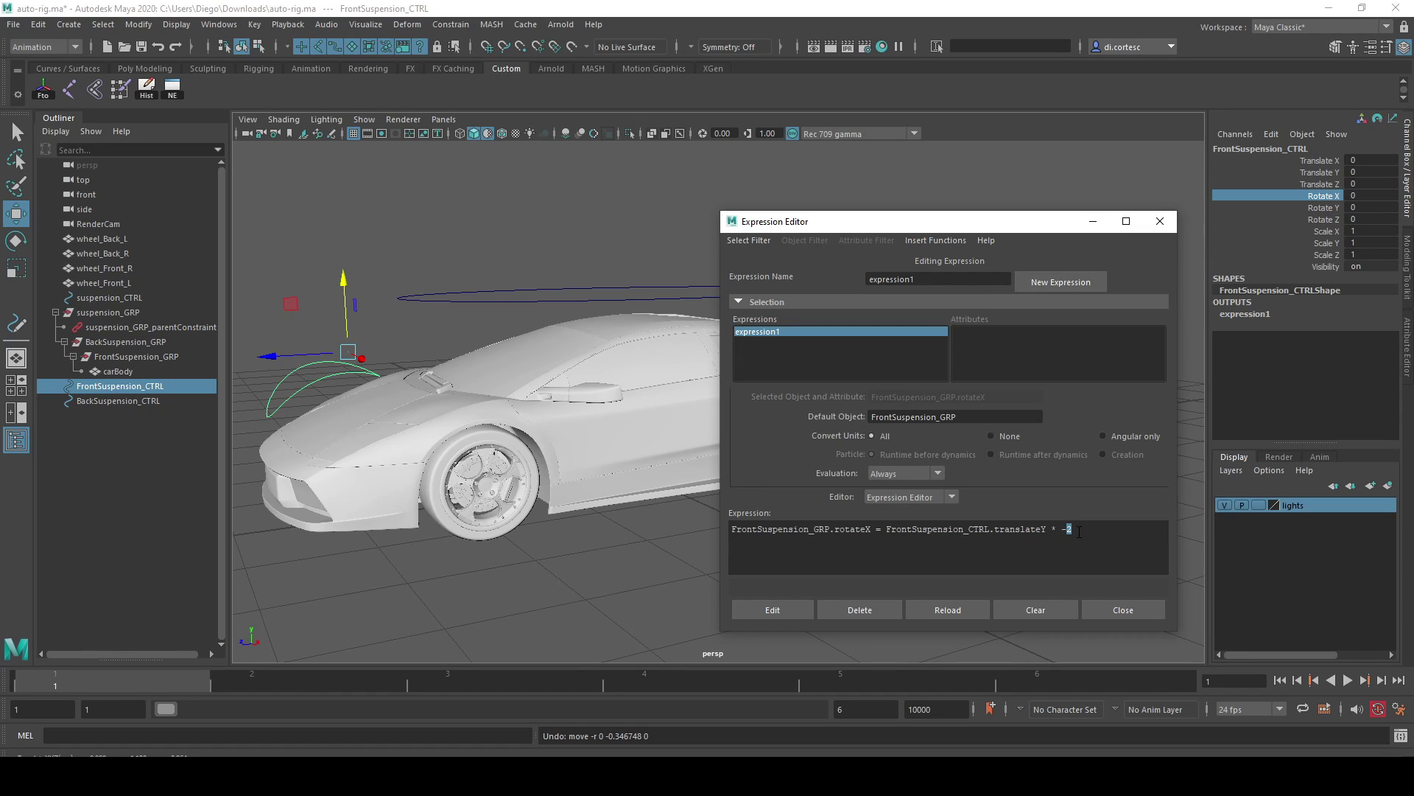
text(5)
click(767, 610)
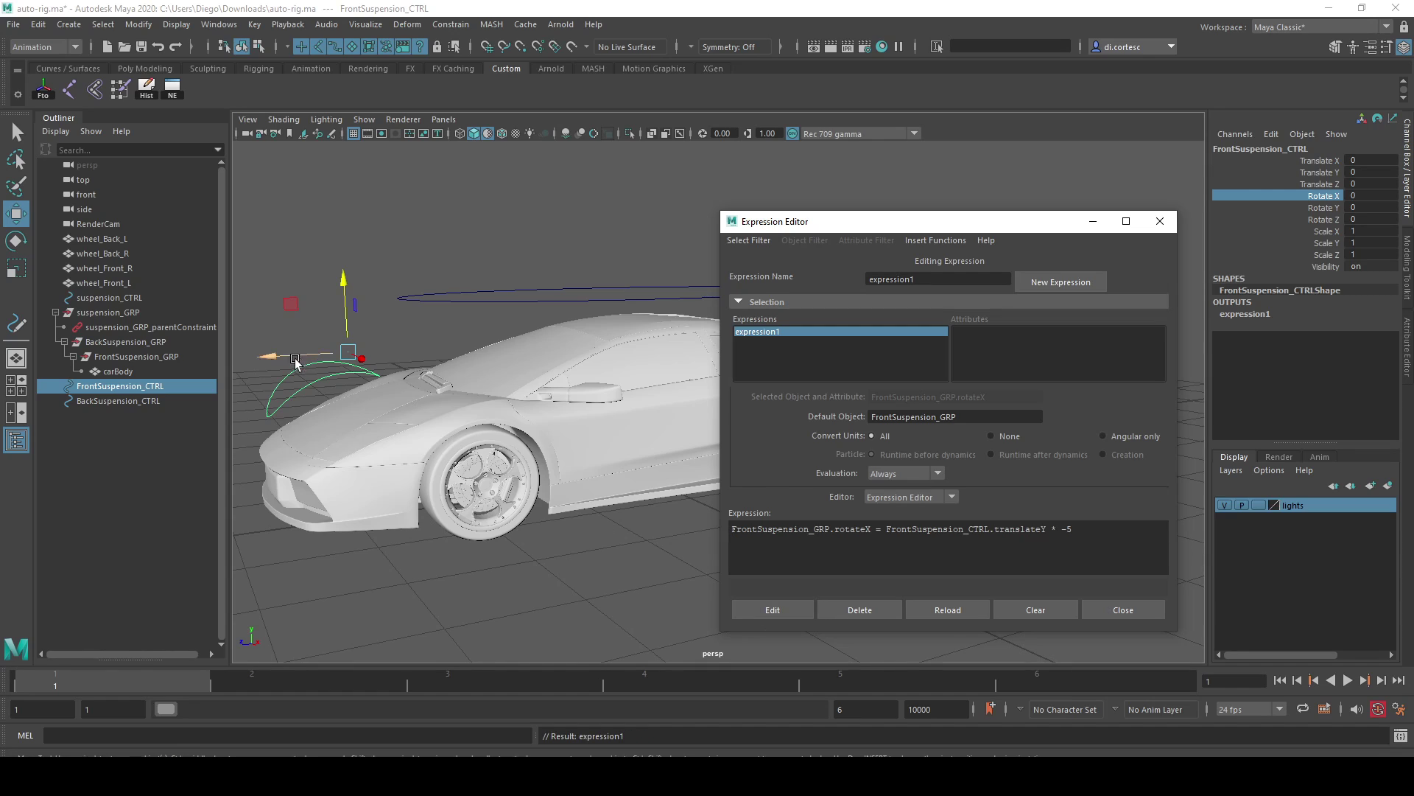
drag(347, 321, 350, 289)
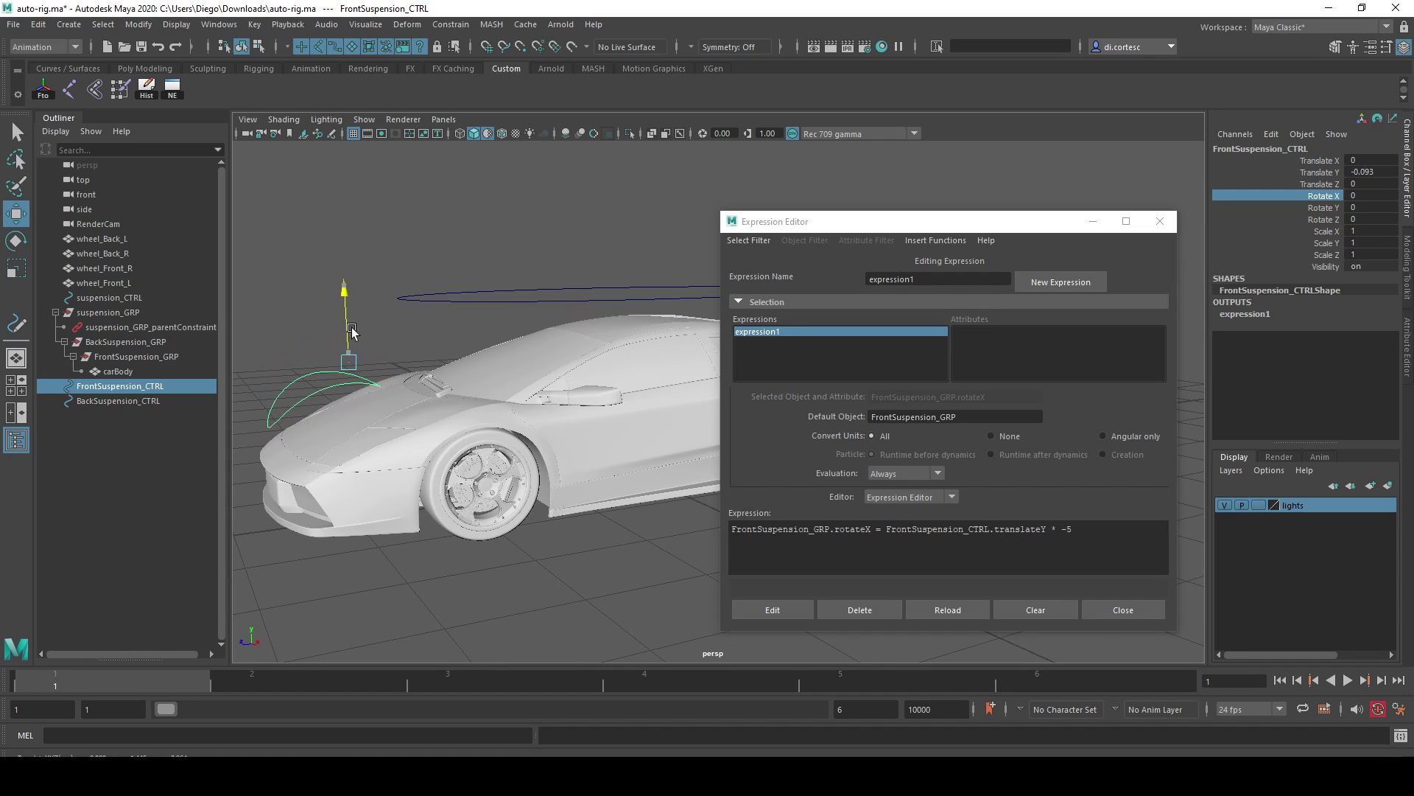
drag(351, 289, 355, 311)
Reapply expression1 with the -8 multiplier and retest FrontSuspension_CTRL
click(1370, 172)
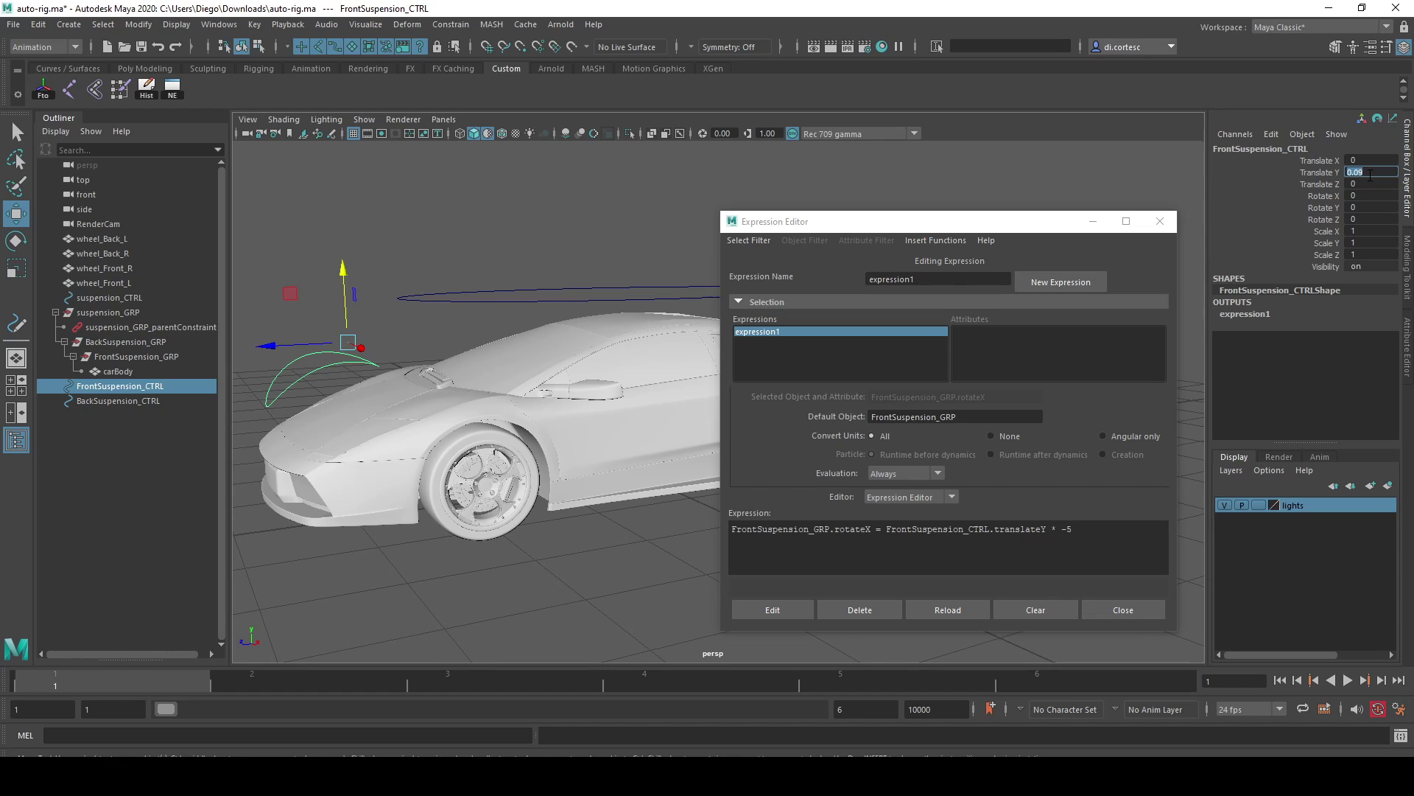
text(0)
mouse_move(347, 302)
mouse_down()
mouse_move(347, 332)
mouse_move(448, 376)
mouse_up()
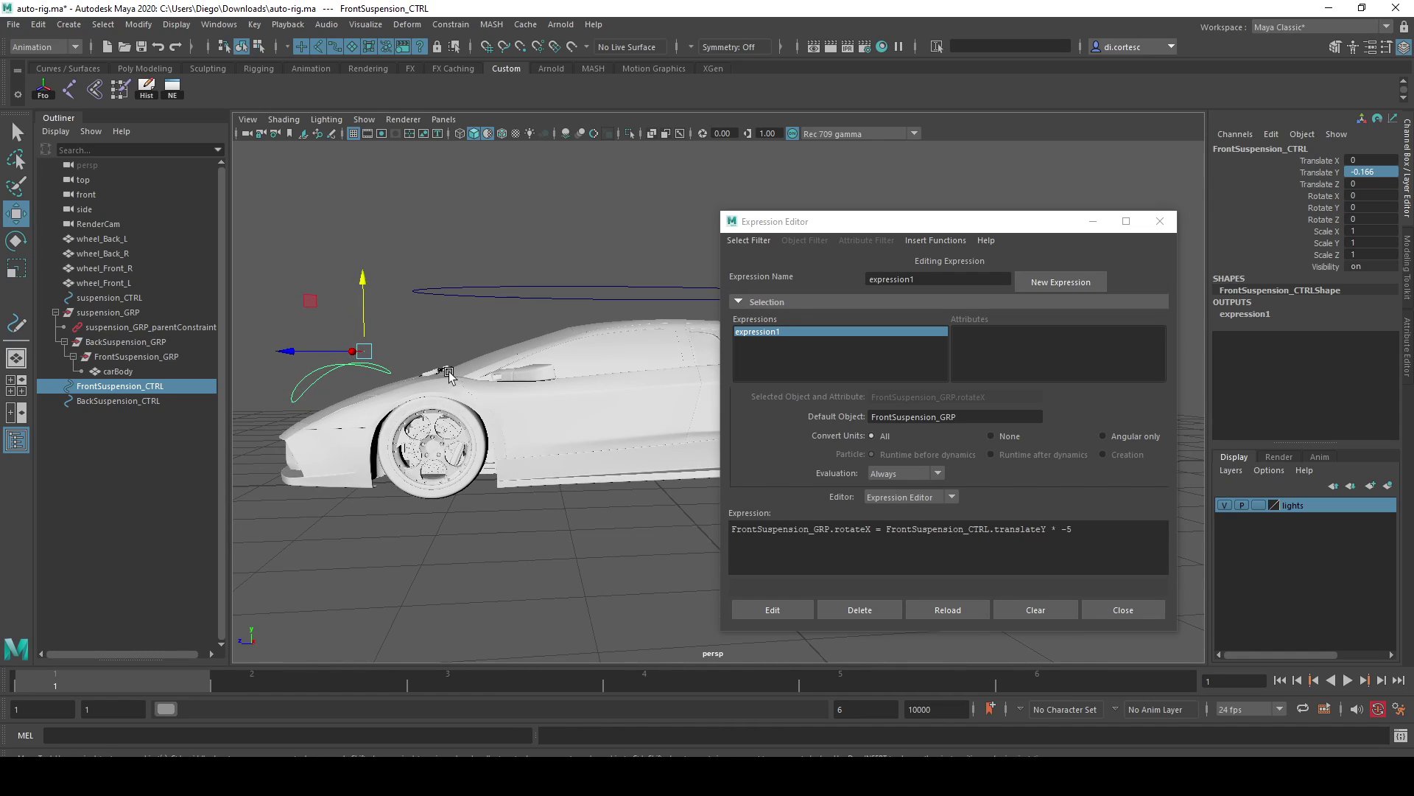
key(ctrl+z)
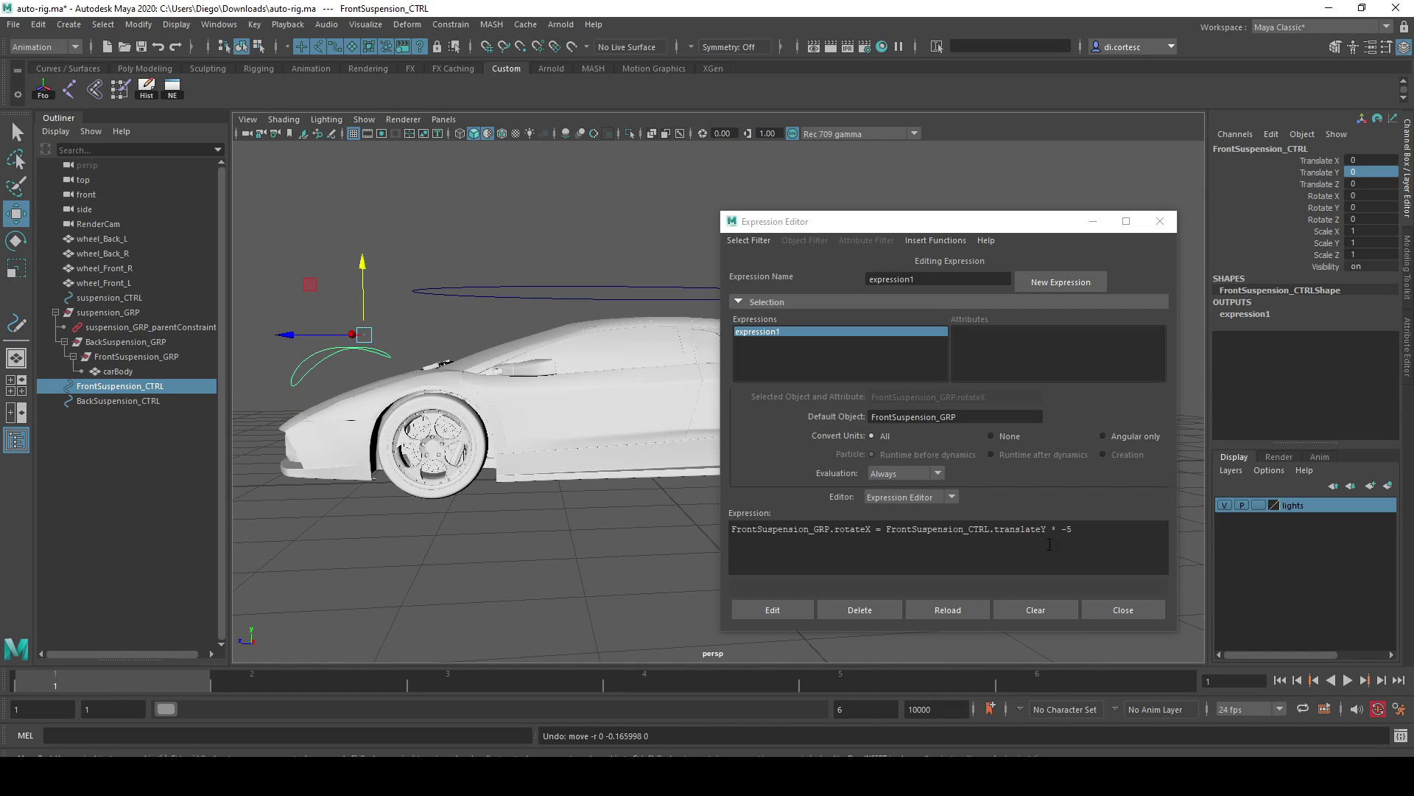
click(1081, 534)
text(8)
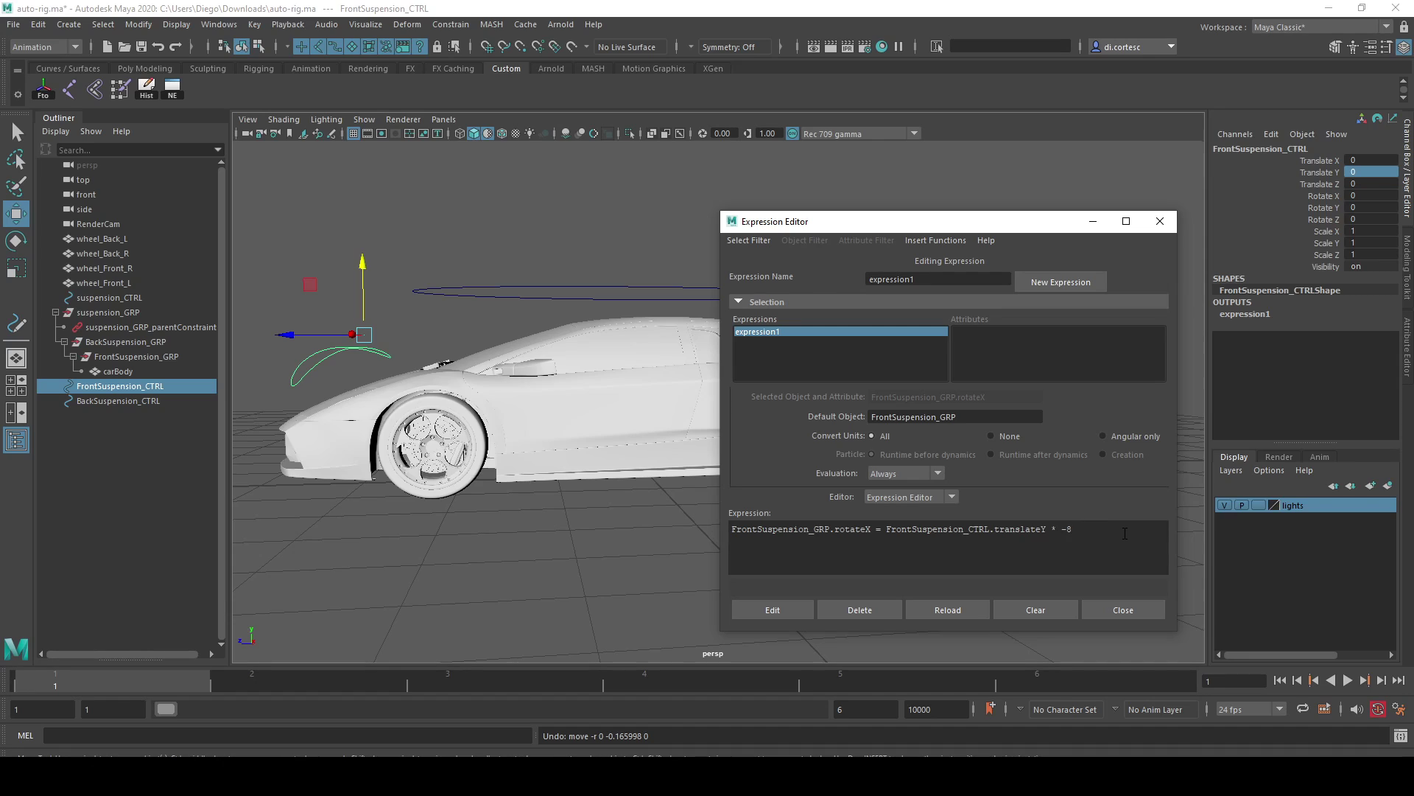
click(770, 608)
mouse_move(361, 295)
mouse_down()
mouse_move(501, 398)
mouse_move(429, 394)
mouse_up()
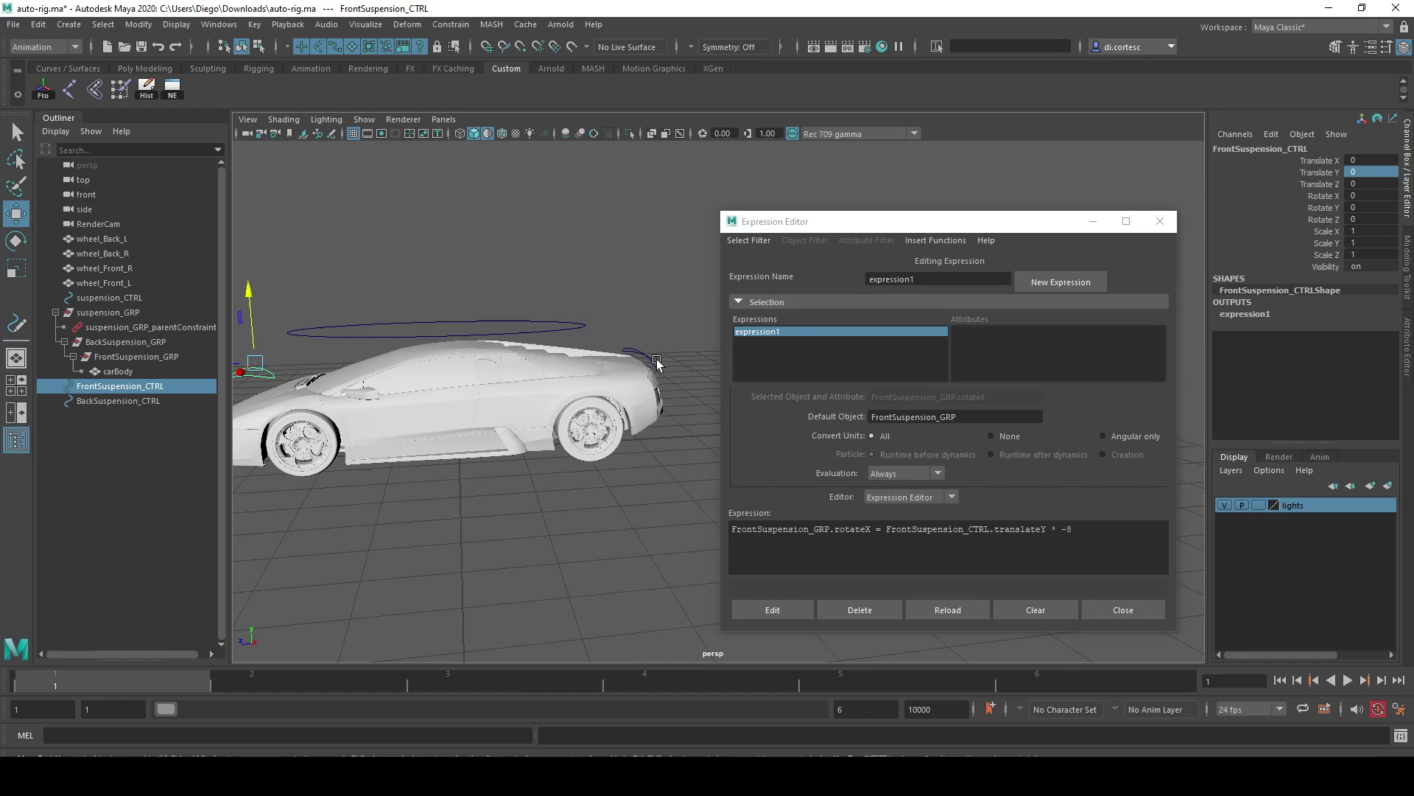
Select the back suspension control and enter BackSuspension as the new expression name
click(647, 357)
alt+drag(538, 418, 571, 431)
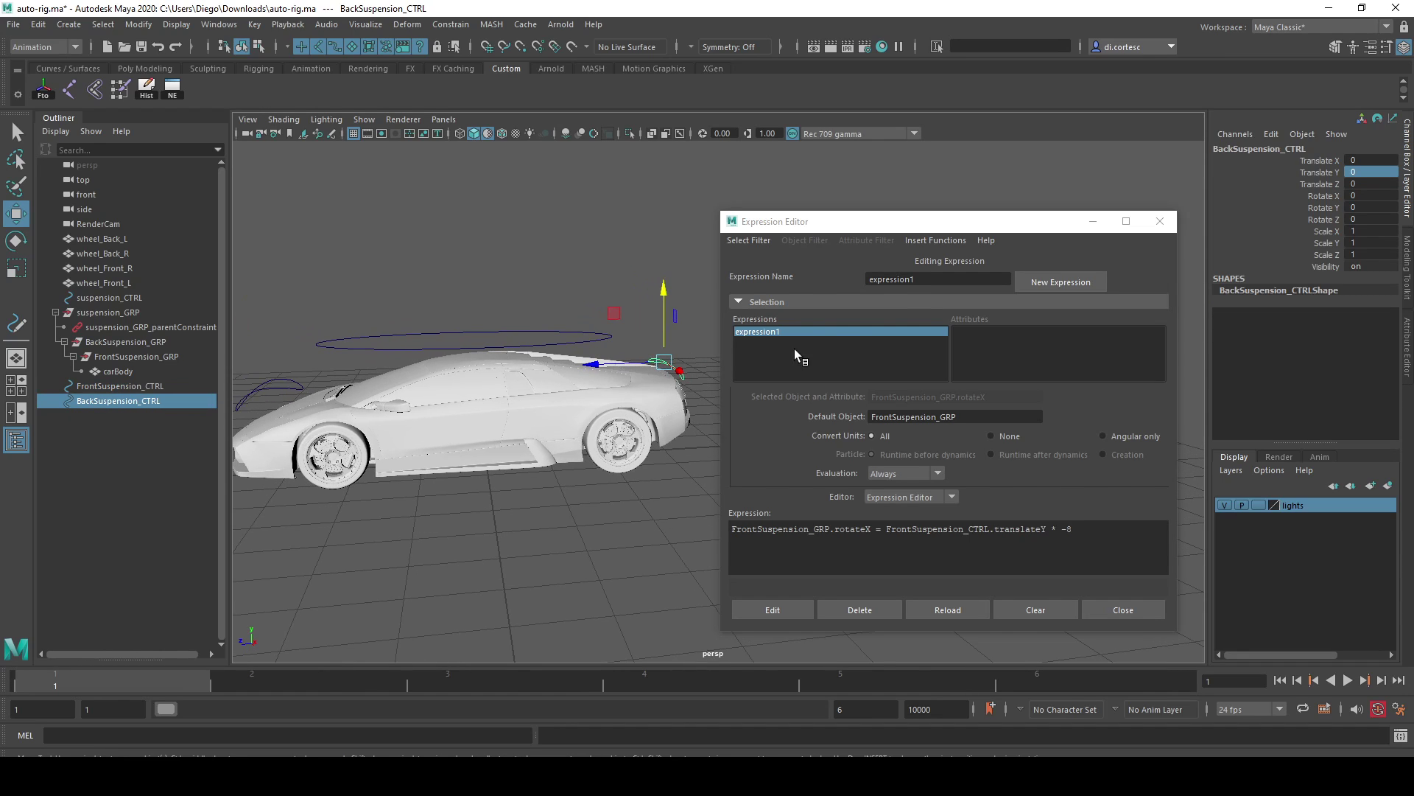
alt+drag(615, 385, 606, 377)
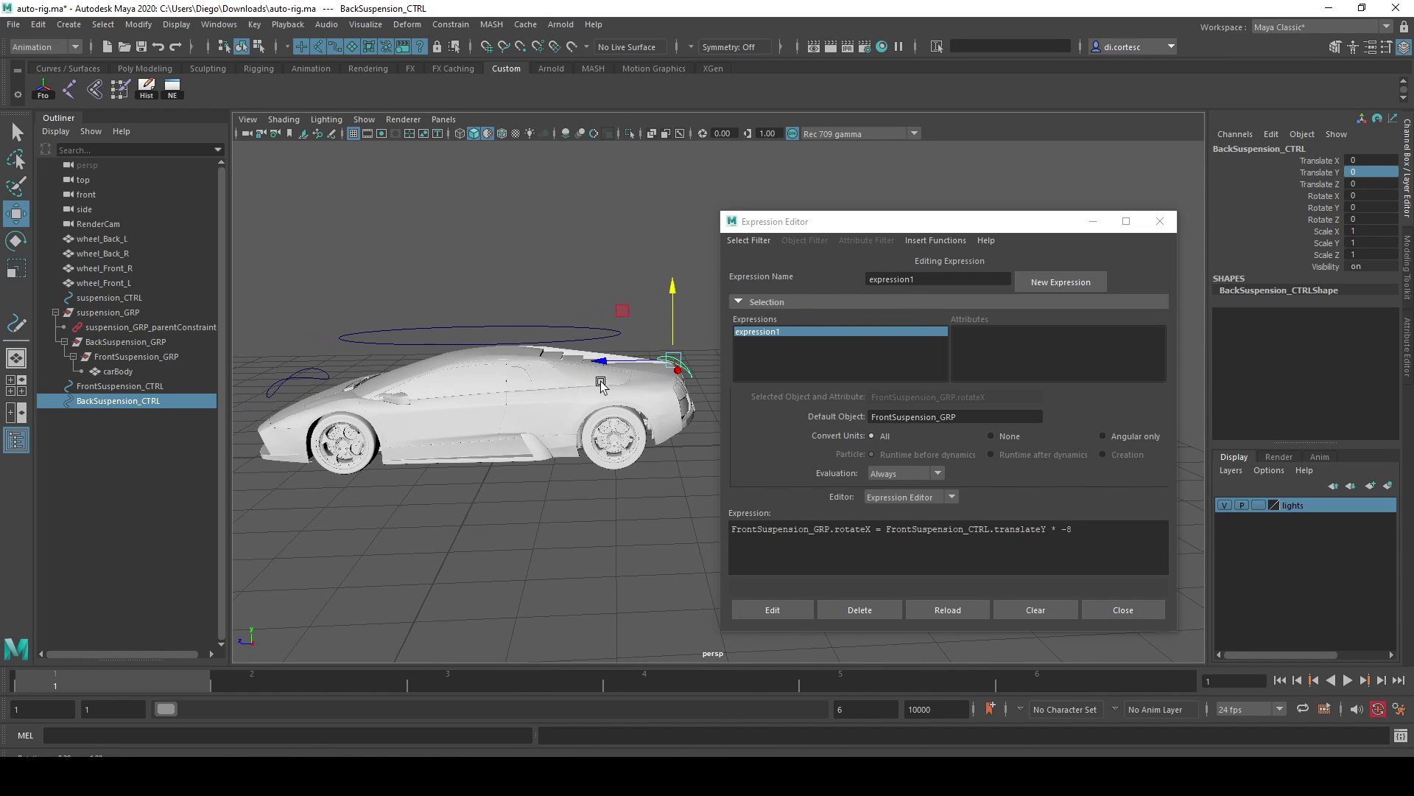
alt+middle_drag(672, 398, 611, 407)
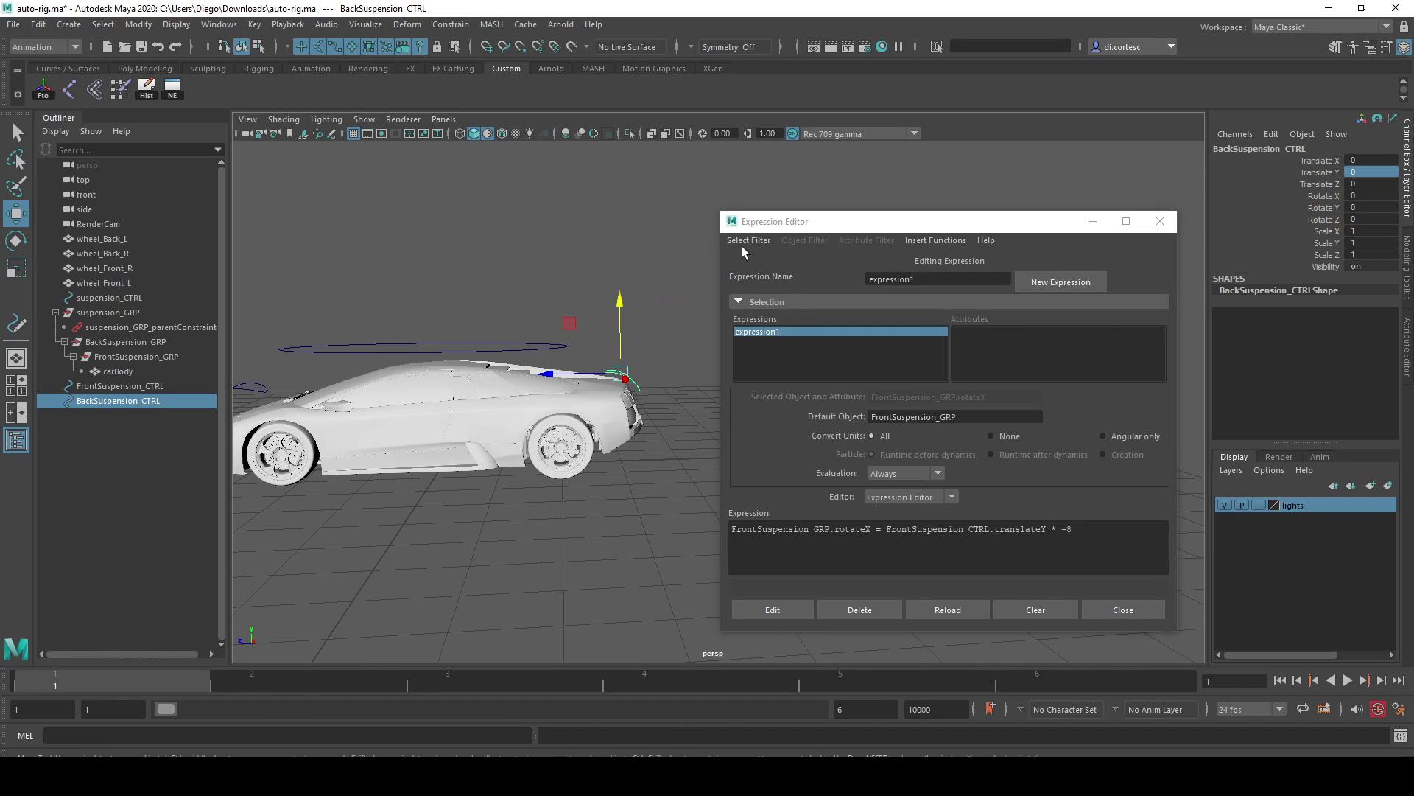
double_click(963, 280)
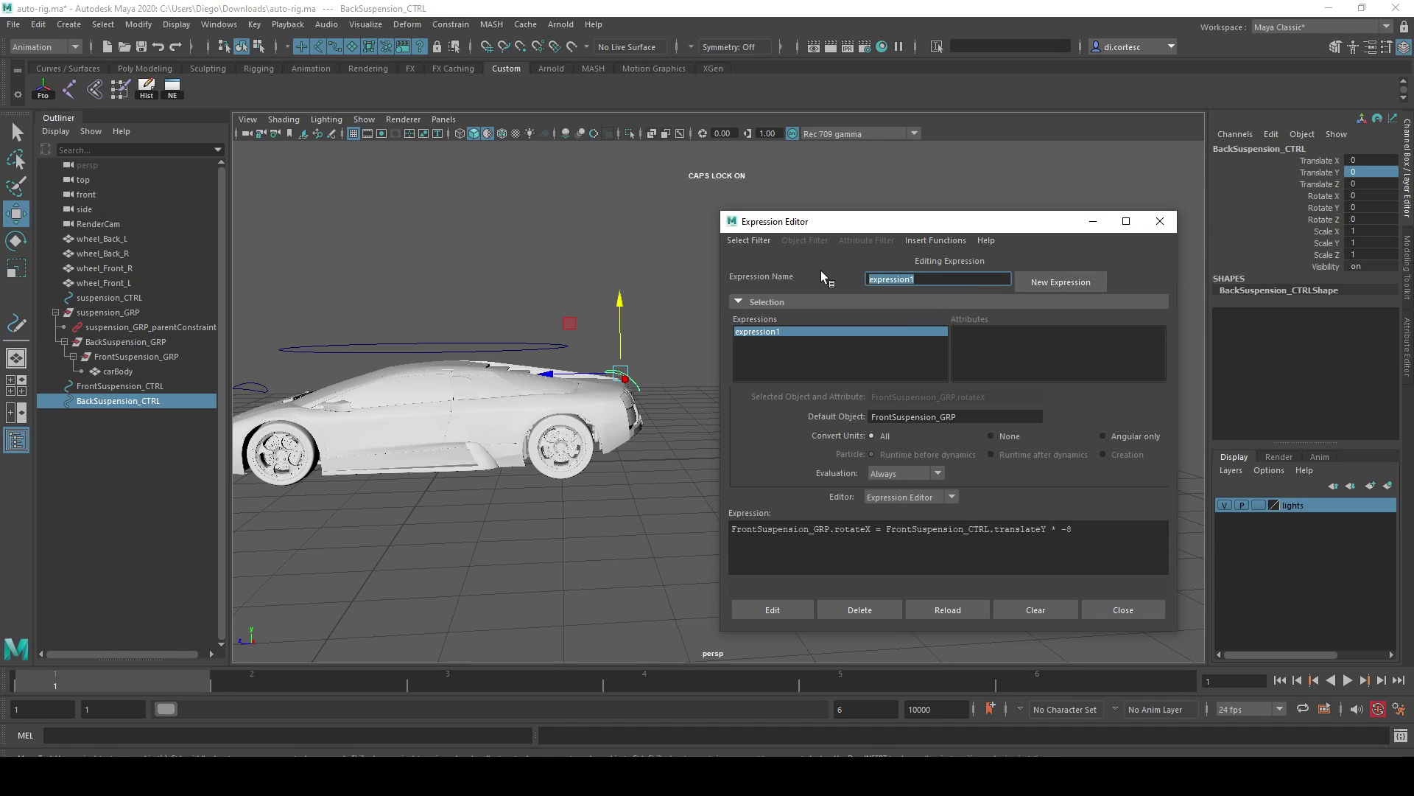
text(BackSuspension)
click(1036, 280)
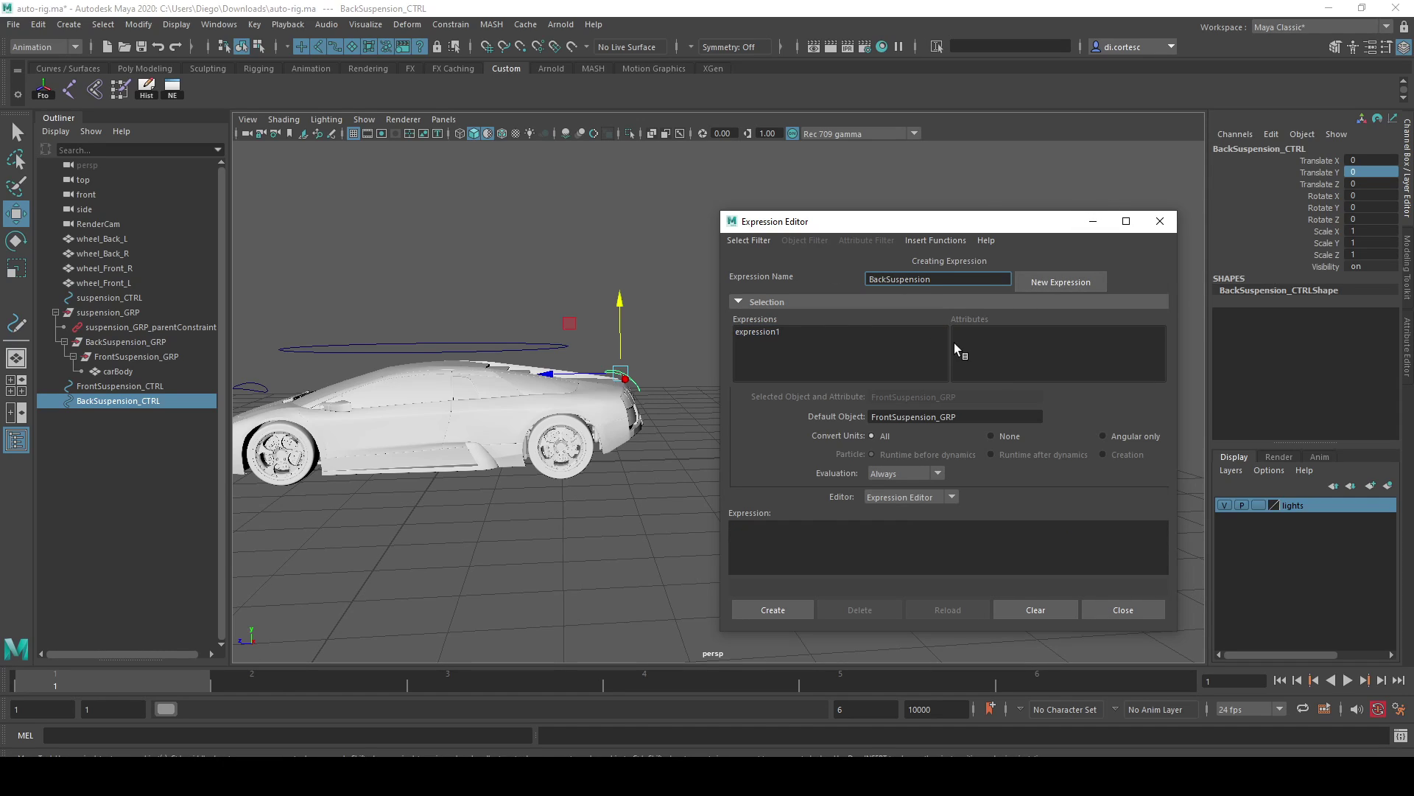
Reselect expression1 and the front control, filter by object/attribute, and test-move it
click(755, 324)
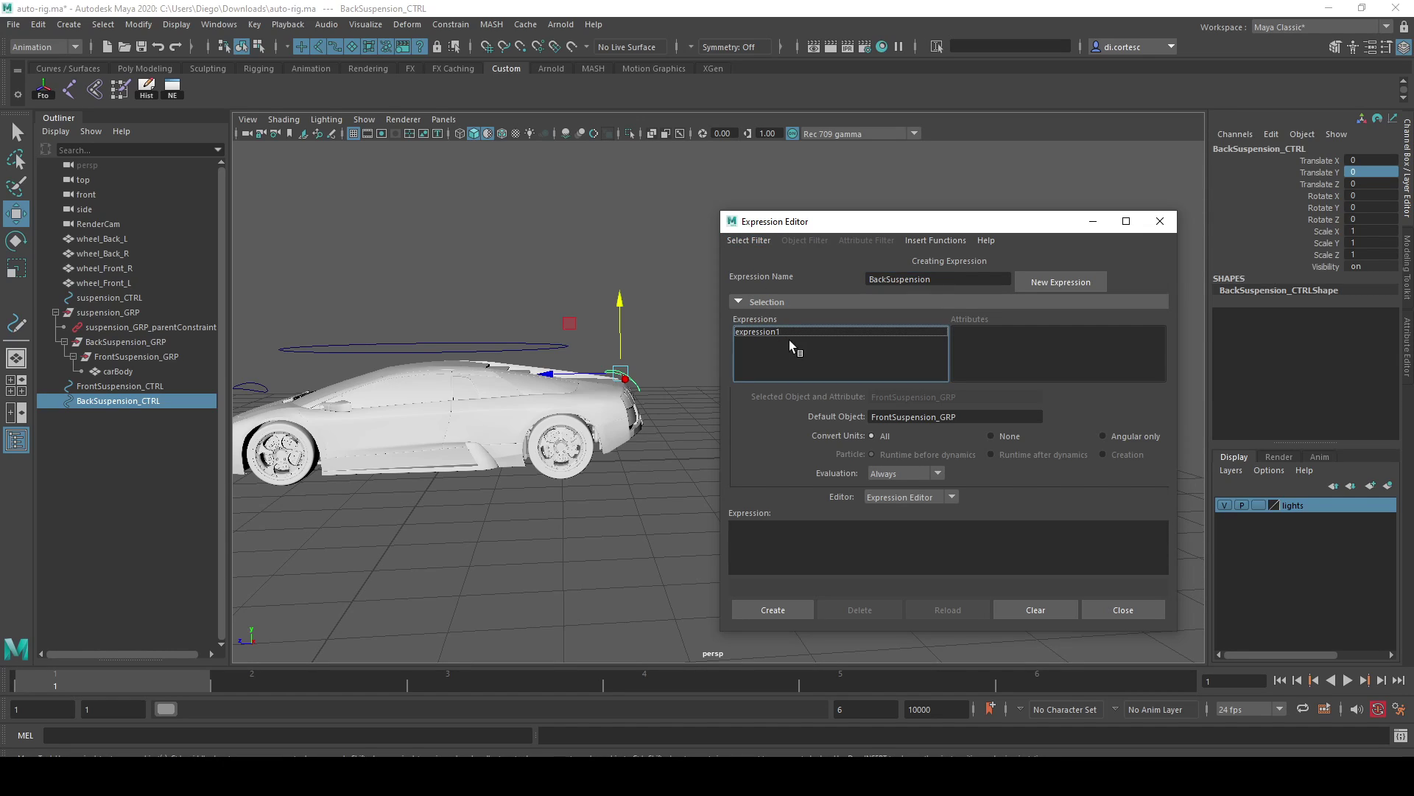
click(764, 332)
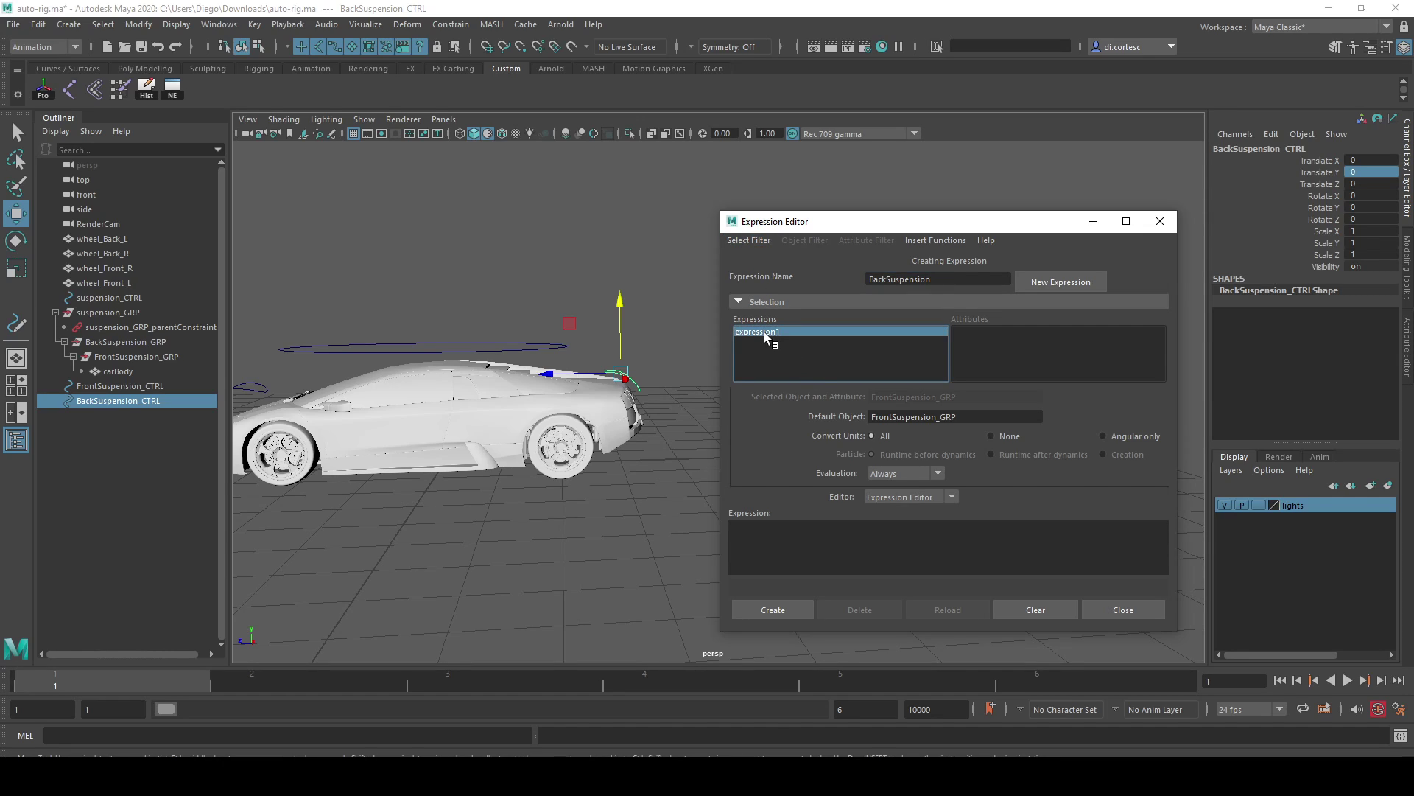
click(563, 346)
click(260, 387)
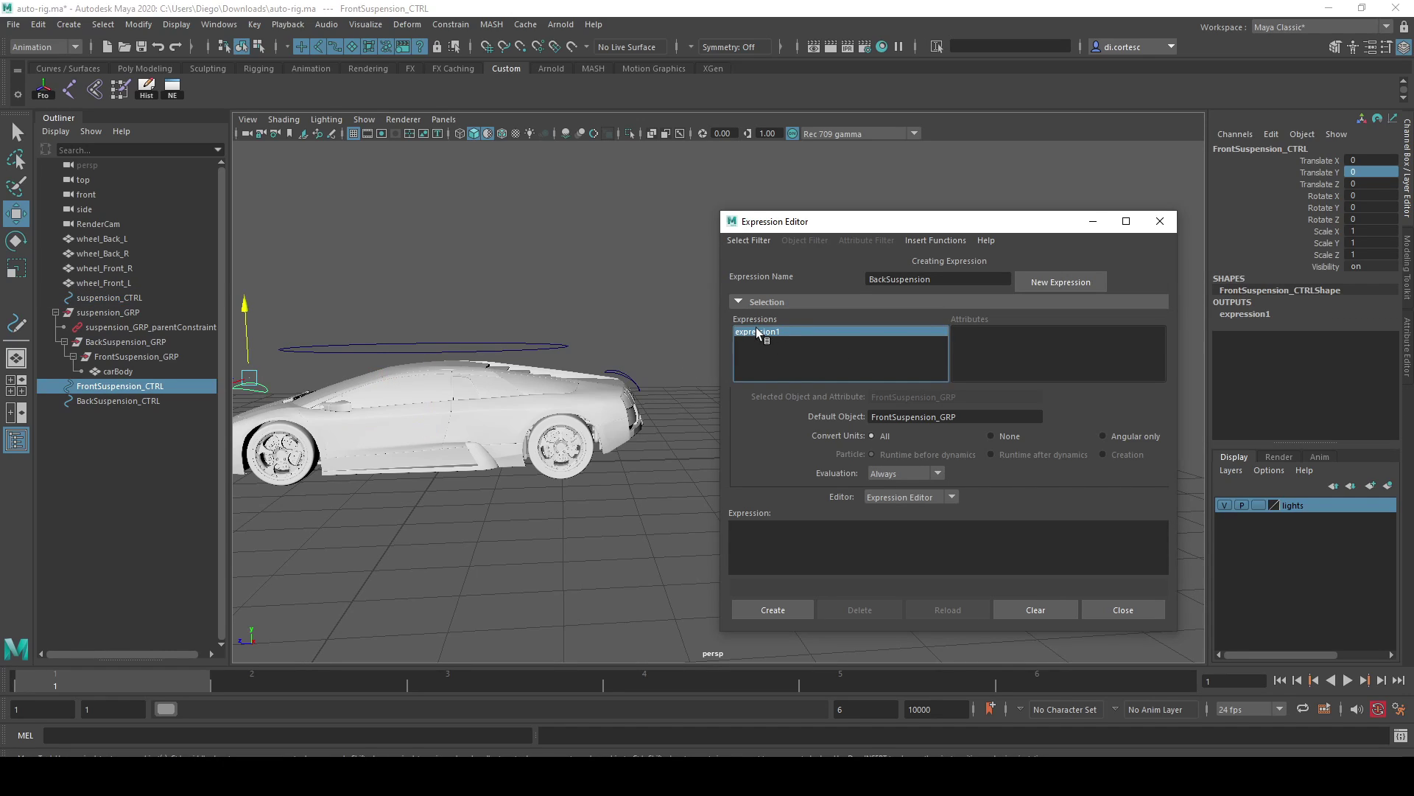
click(748, 240)
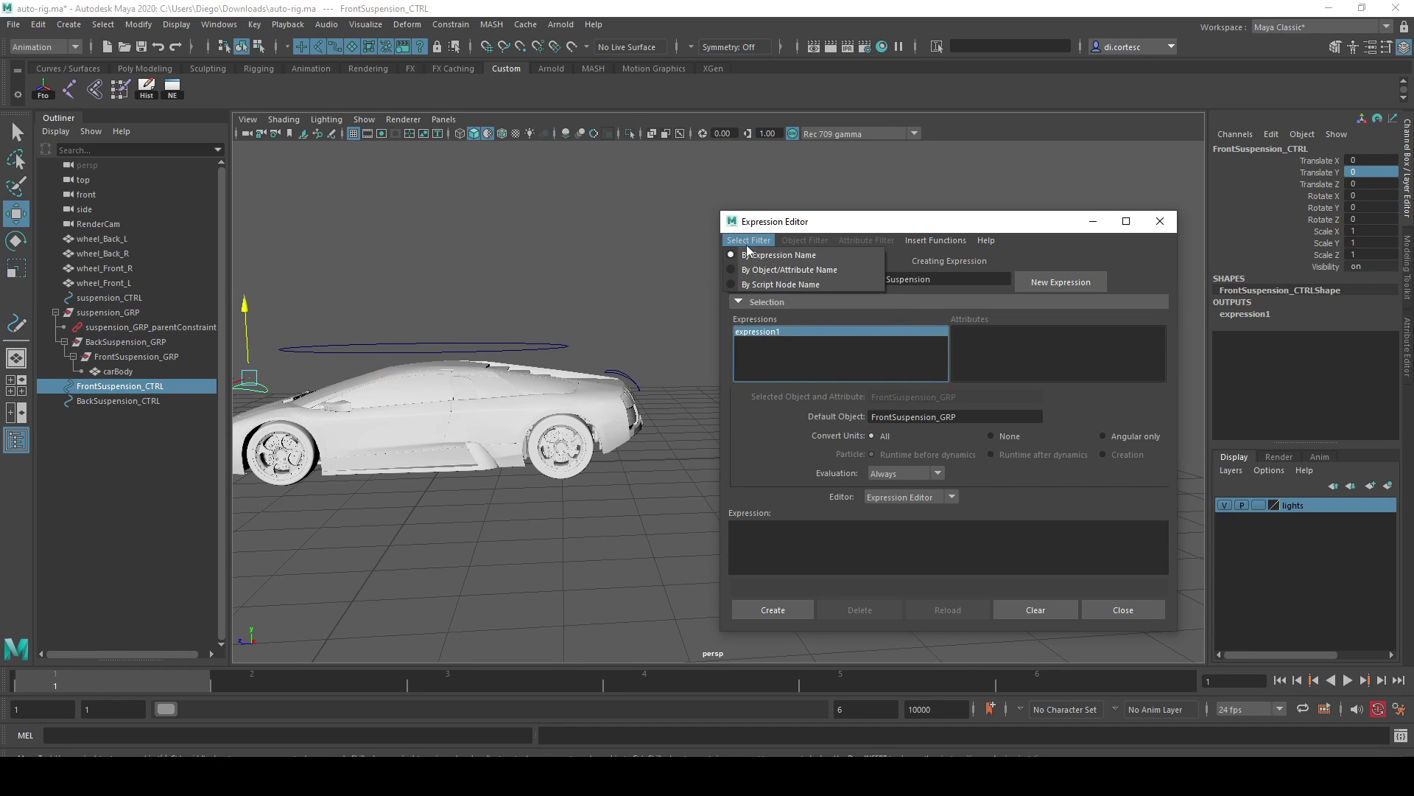
click(758, 268)
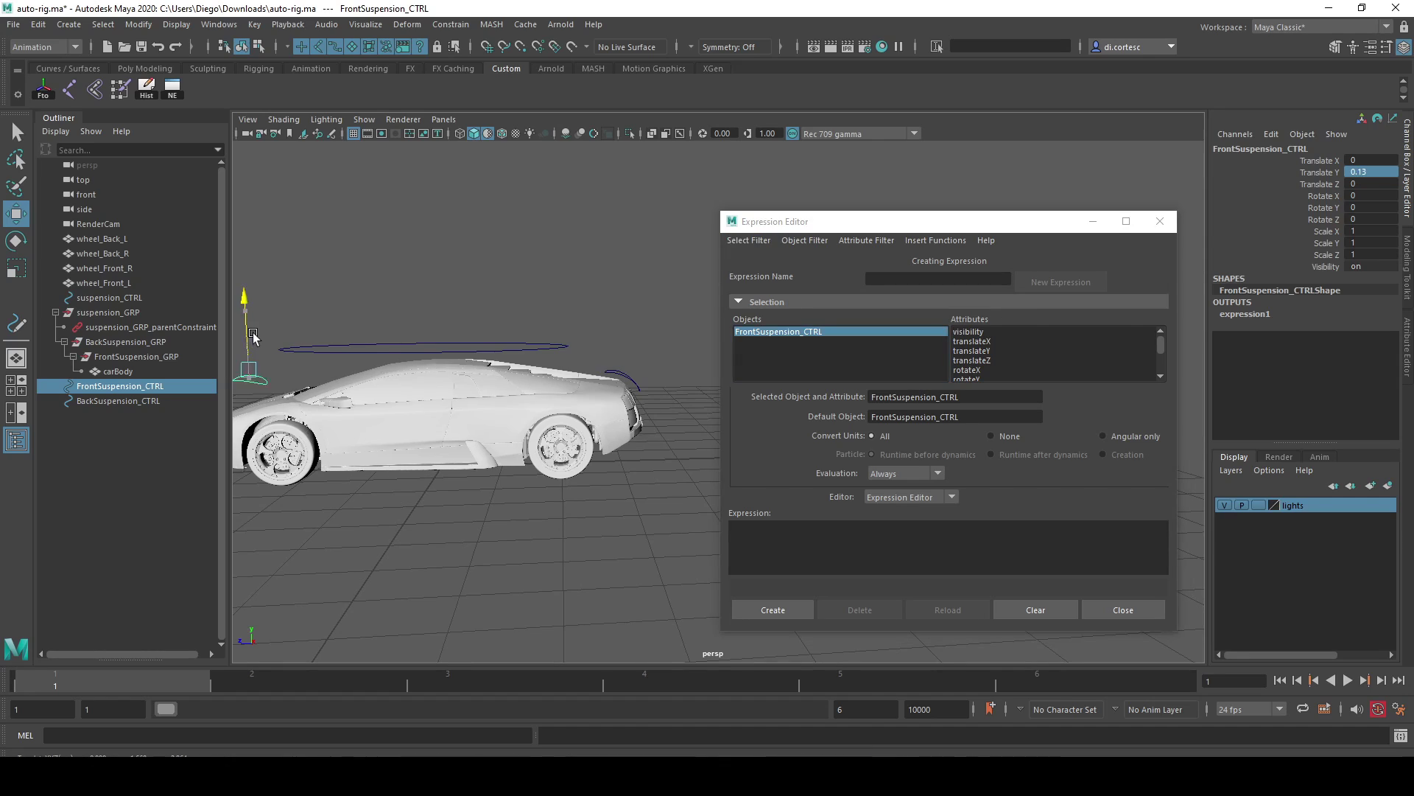
drag(264, 364, 264, 346)
key(ctrl+z)
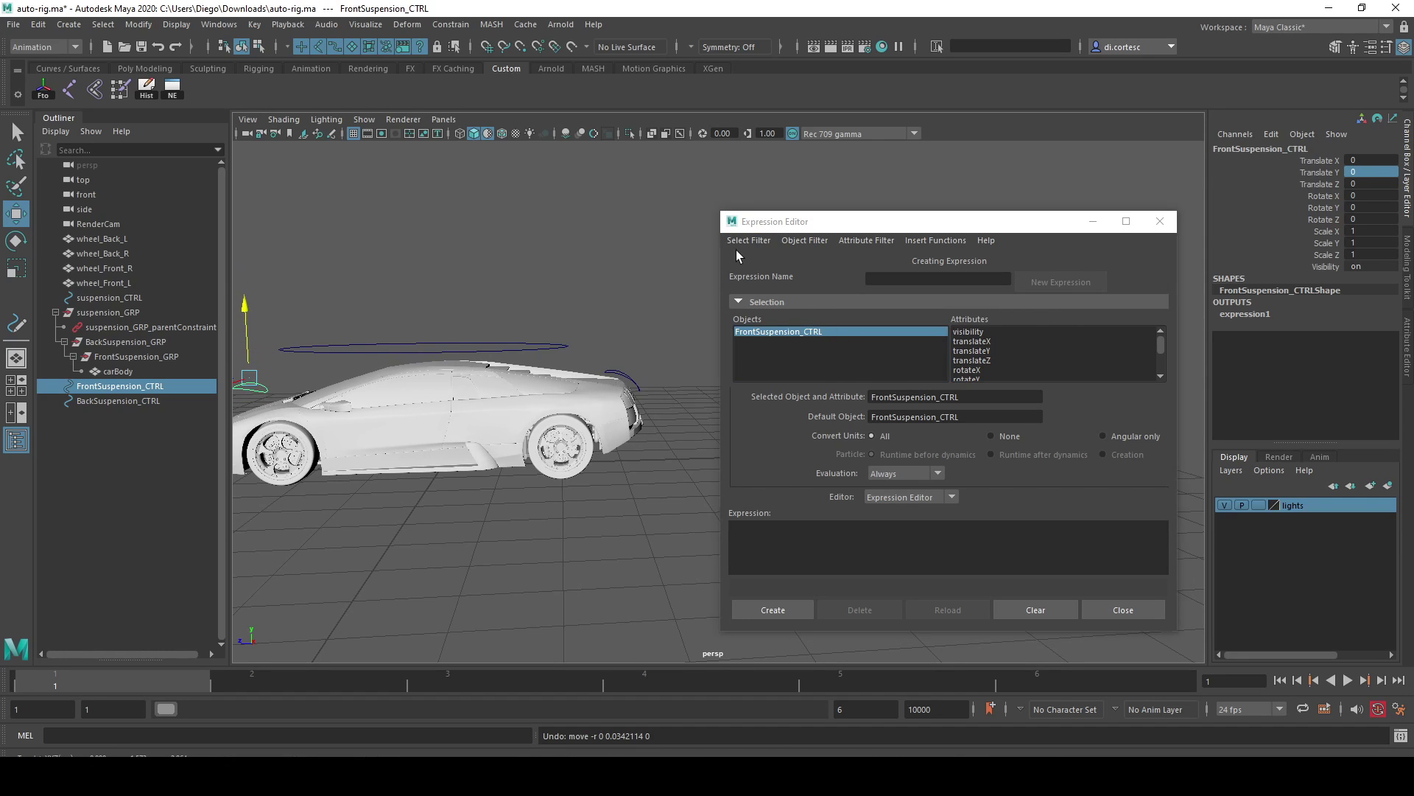
Reload expression1, then select the back control and filter by object/attribute name
click(738, 245)
click(762, 333)
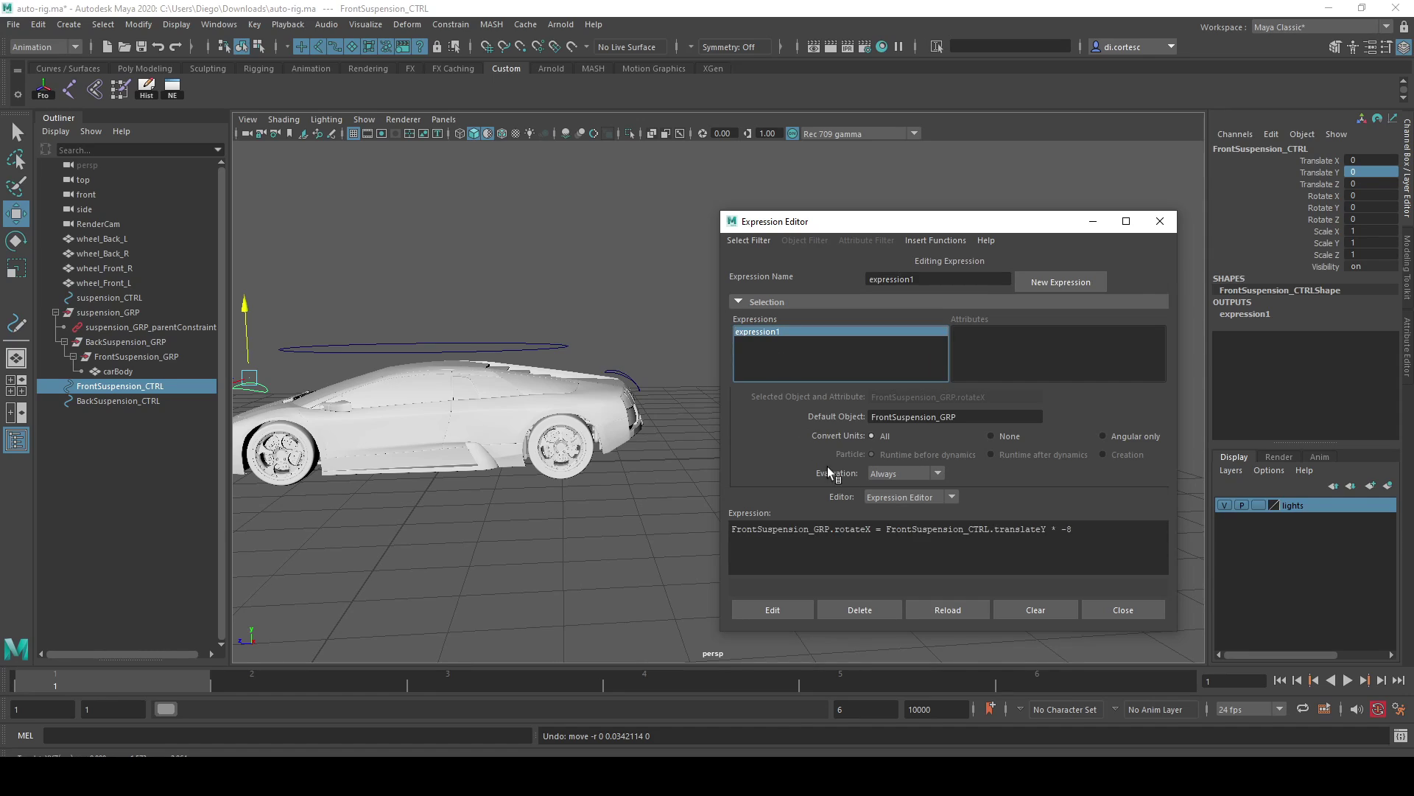
click(621, 376)
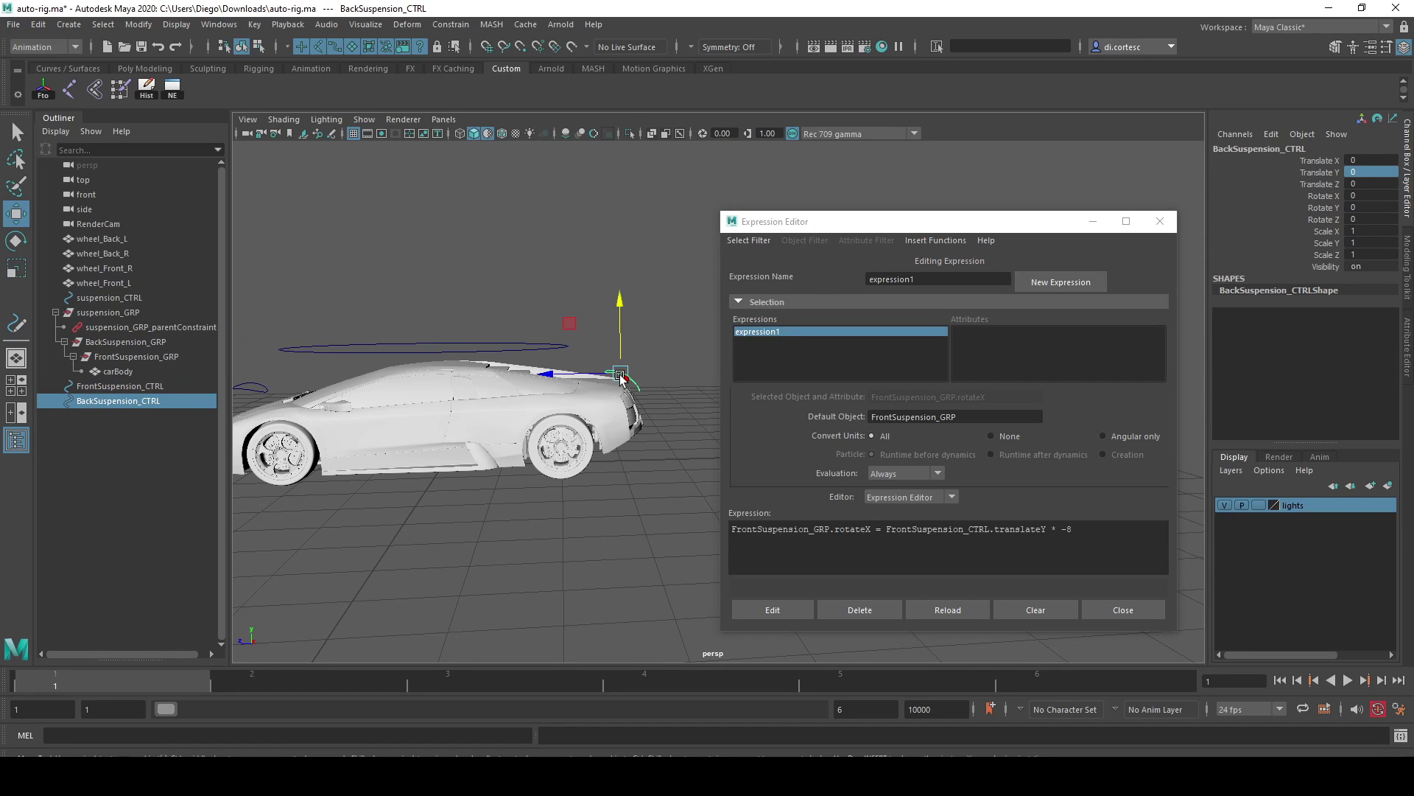
click(786, 346)
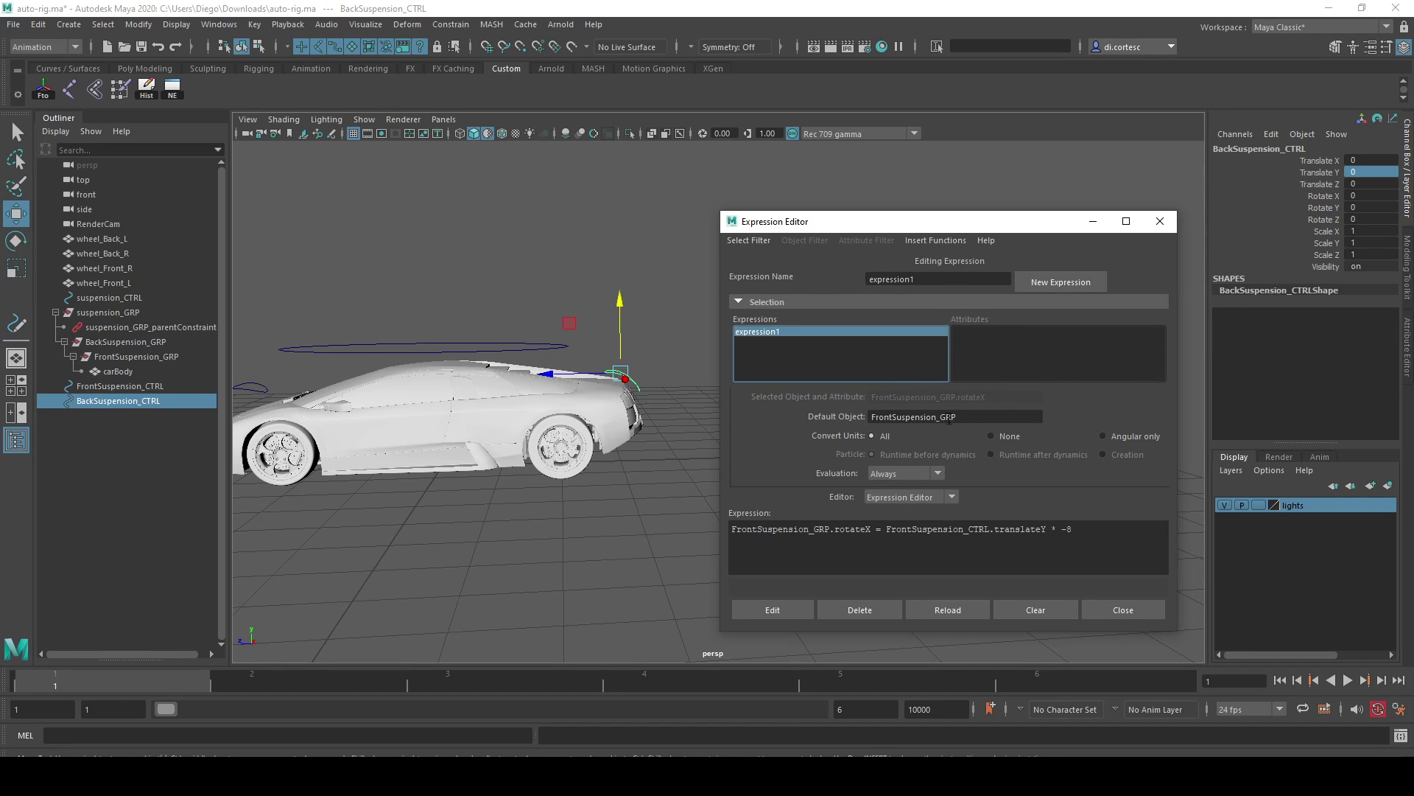
drag(956, 417, 837, 416)
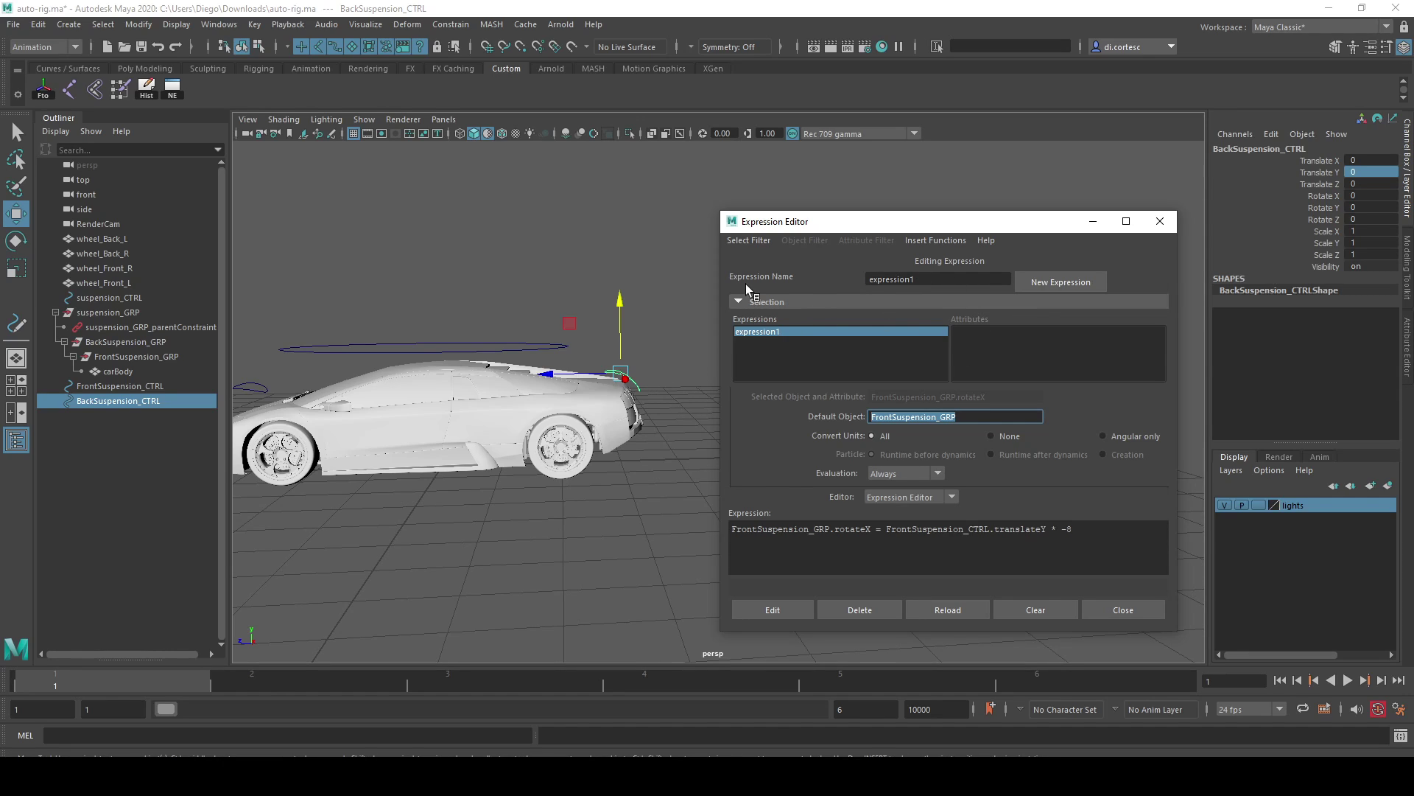
click(747, 241)
click(760, 269)
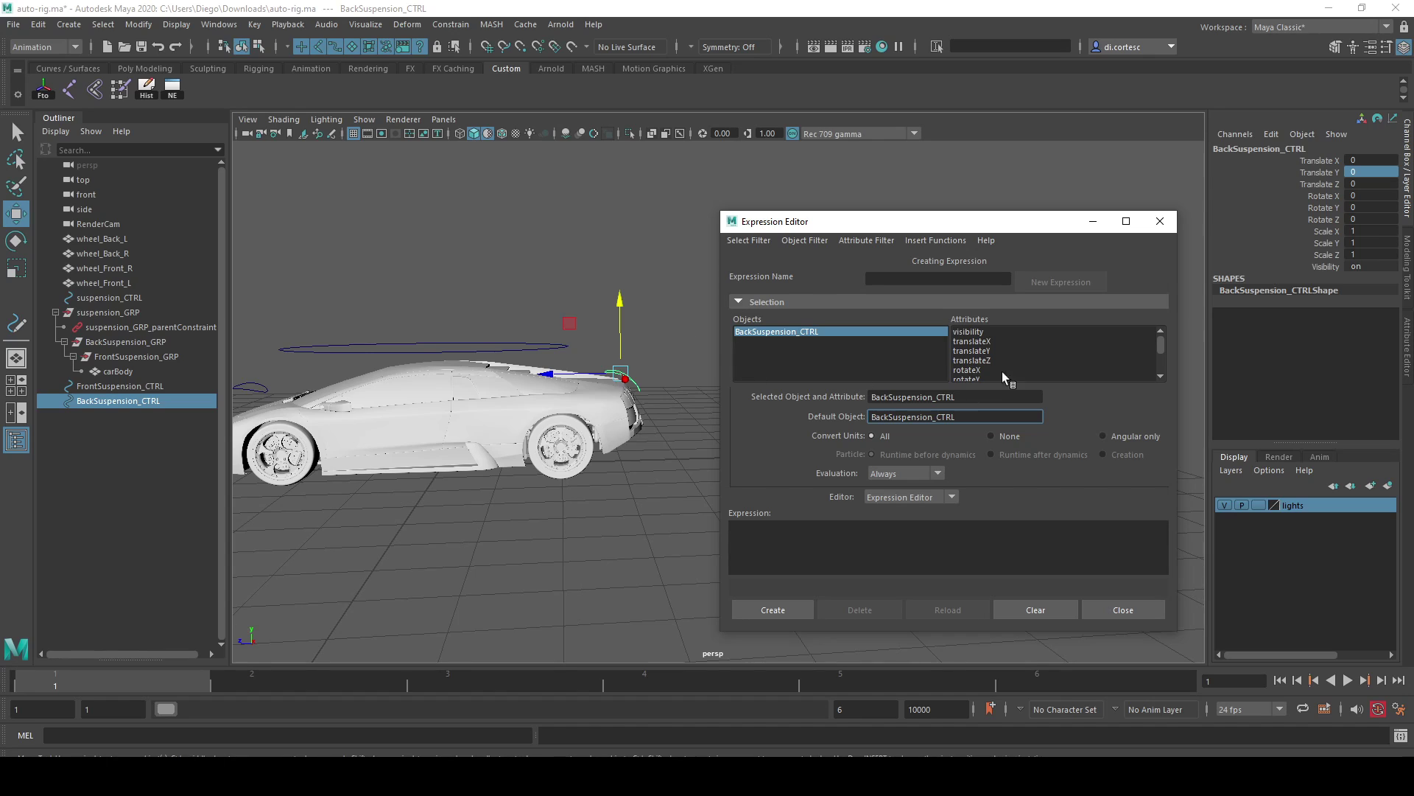
Select and frame BackSuspension_GRP, then test-rotate it
alt+drag(651, 372, 622, 358)
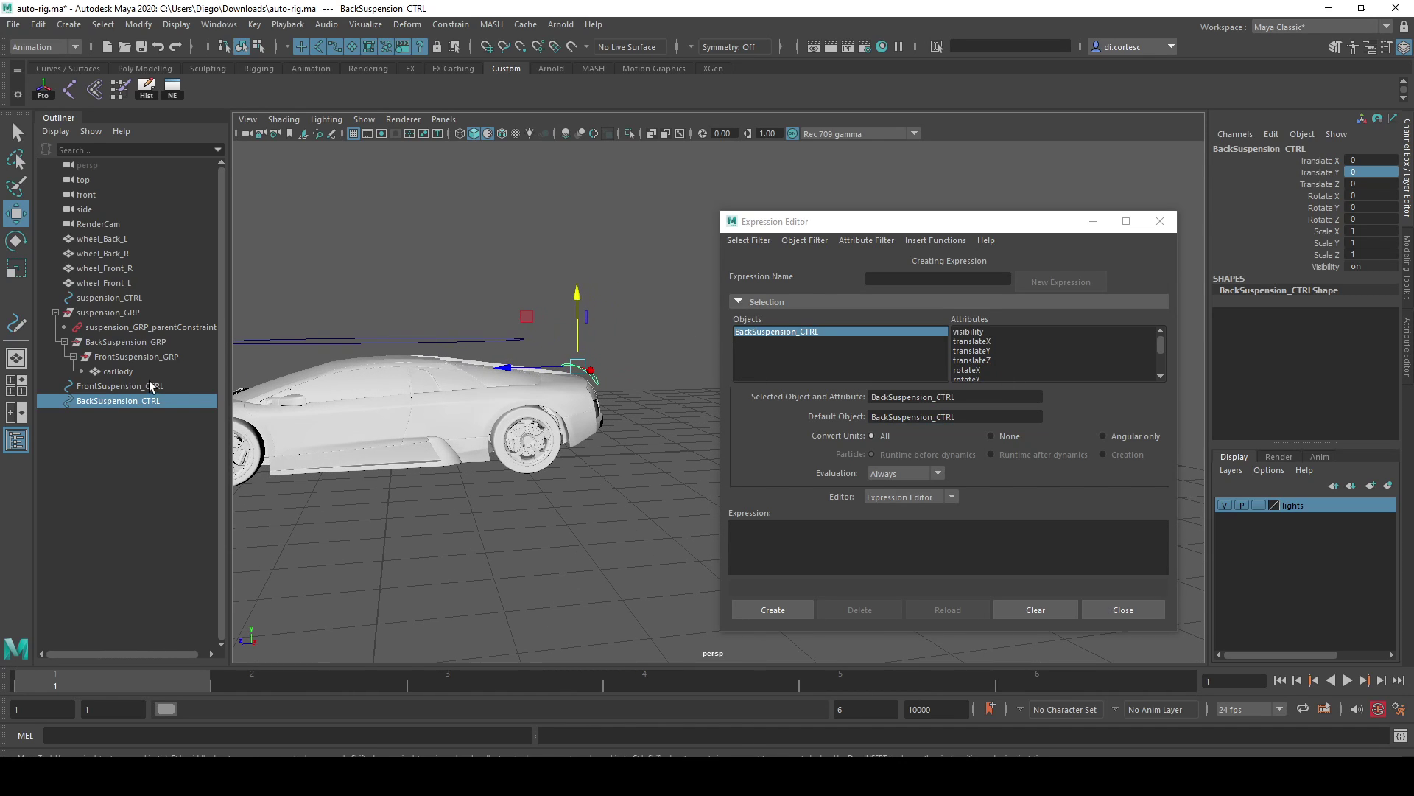
click(115, 351)
key(f)
key(e)
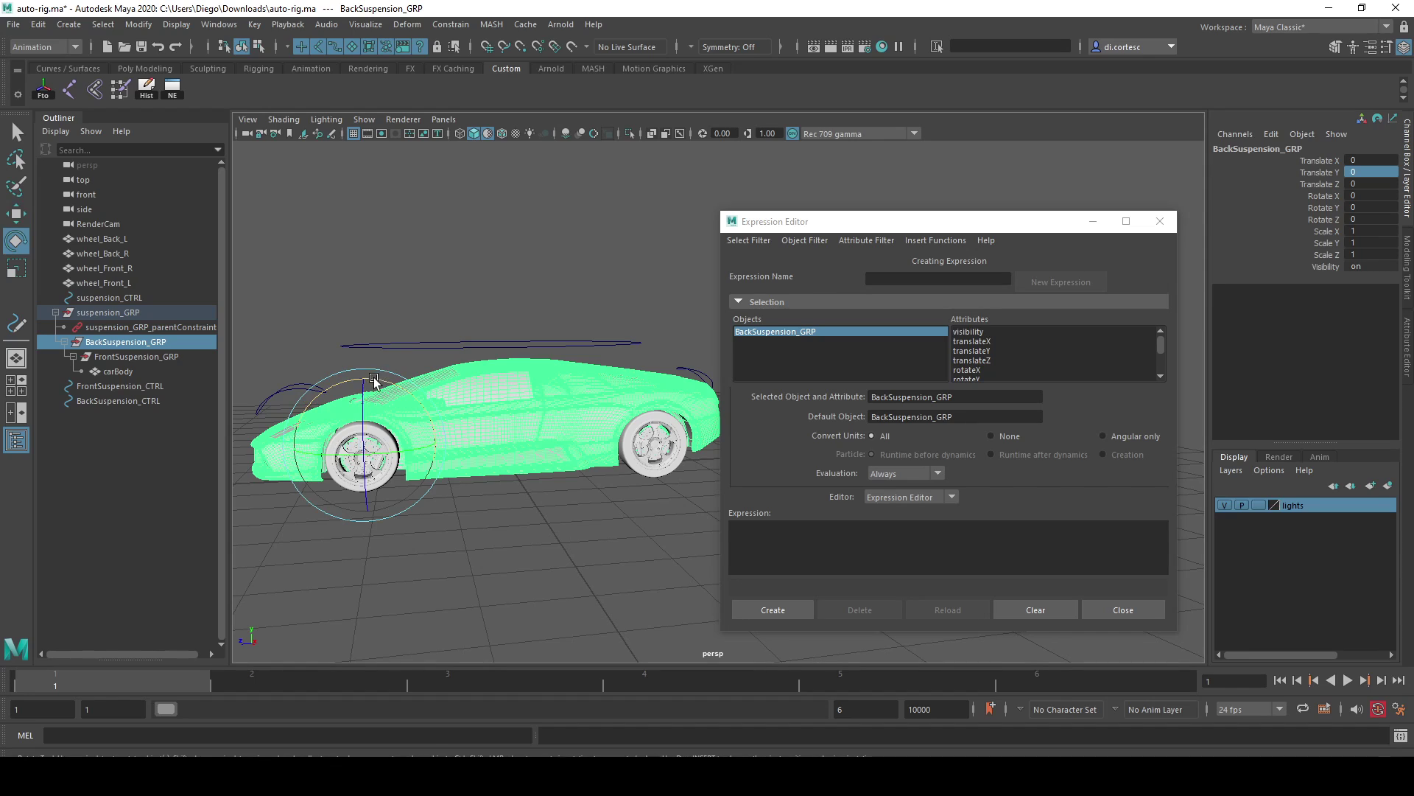
drag(378, 382, 396, 388)
Write 'BackSuspension_GRP.rotateX = BackSuspension_CTRL.translateY' and create it as expression2
key(ctrl+z)
key(ctrl+z)
key(ctrl+z)
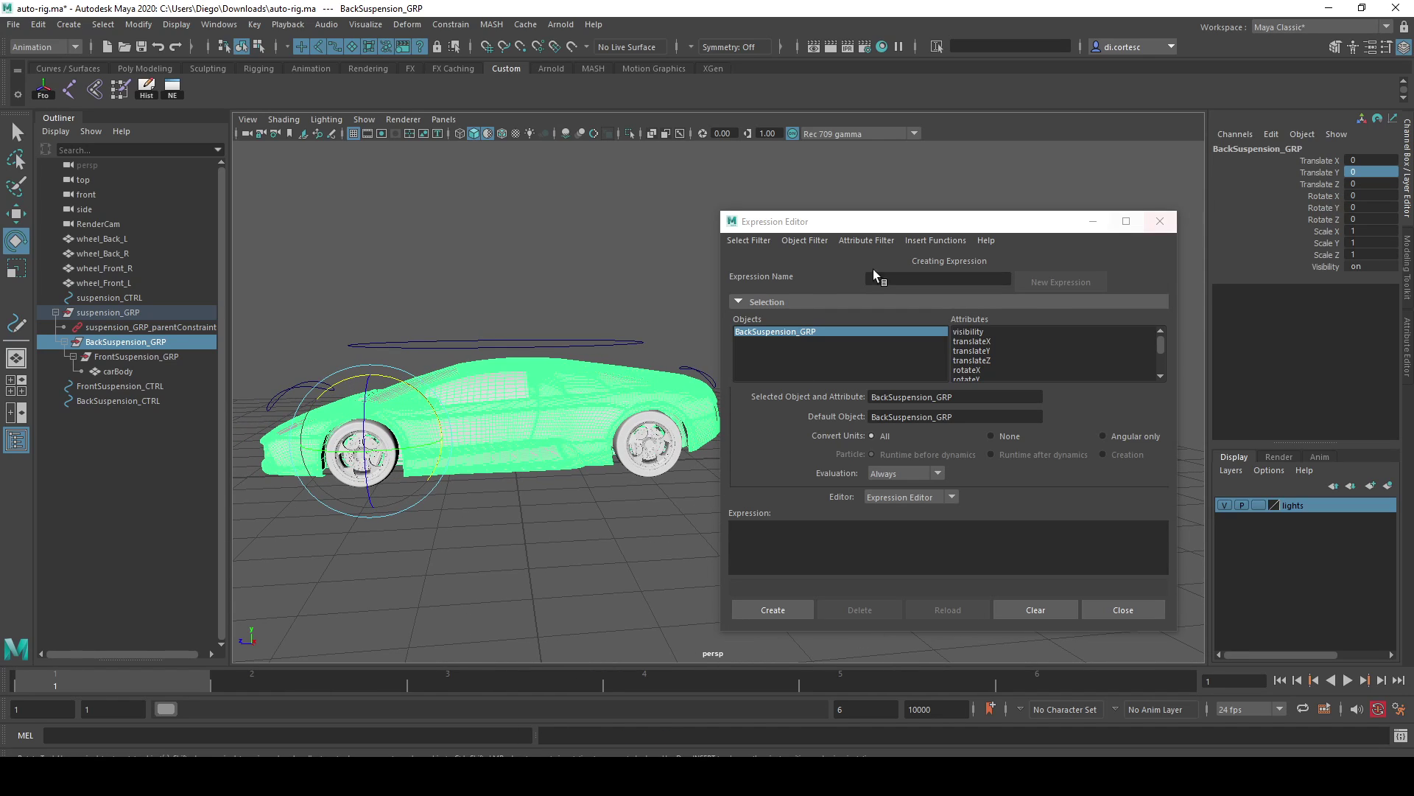
click(971, 370)
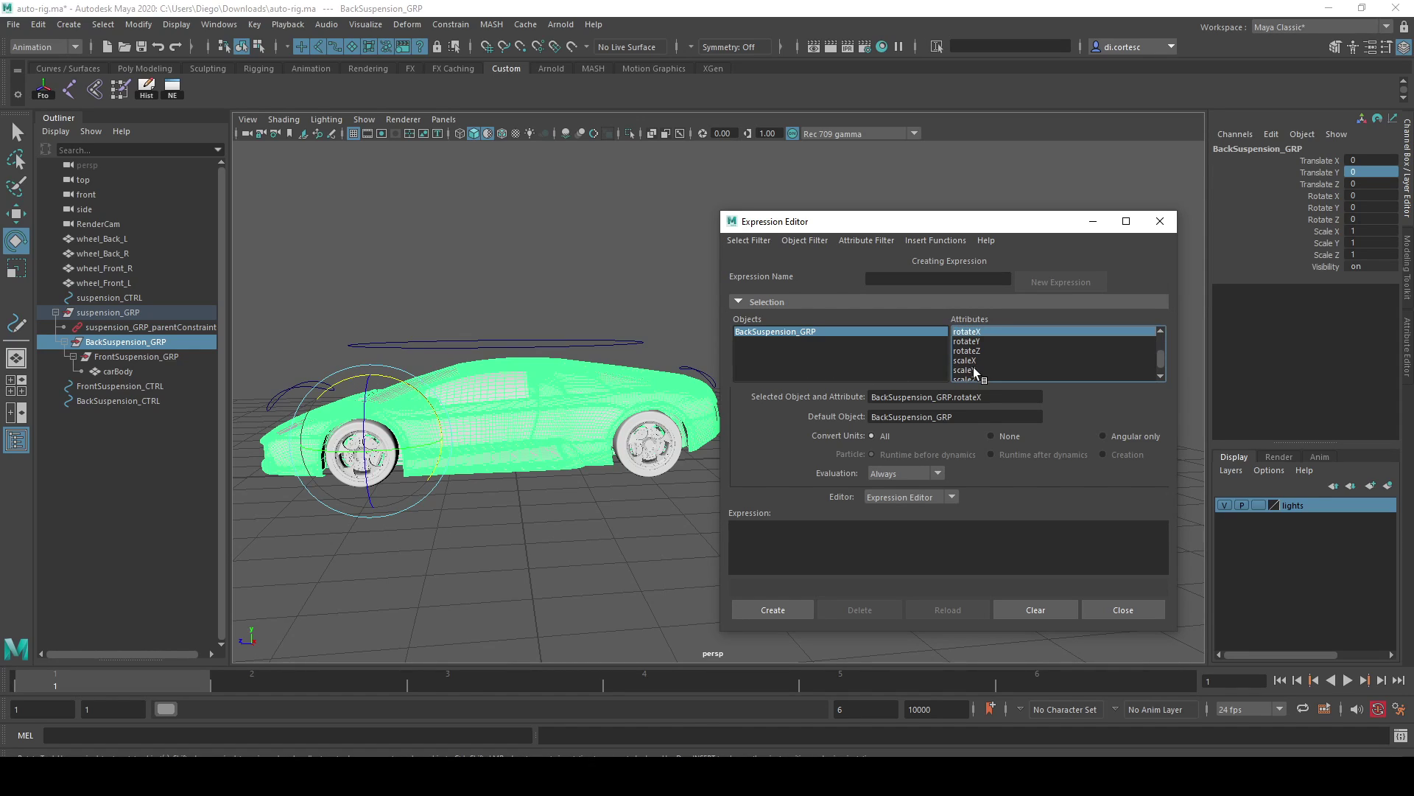
drag(997, 404, 836, 404)
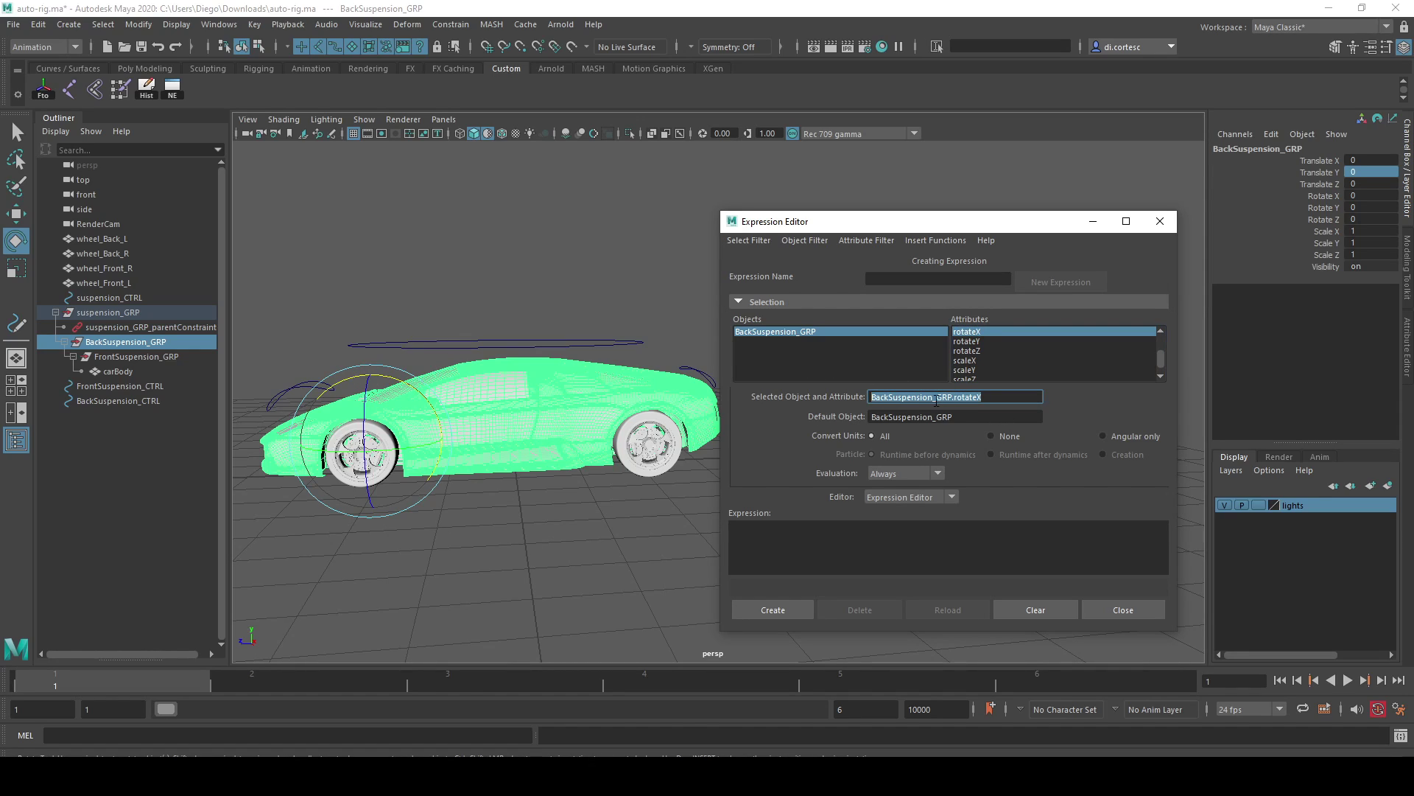
key(ctrl+c)
click(790, 557)
key(ctrl+v)
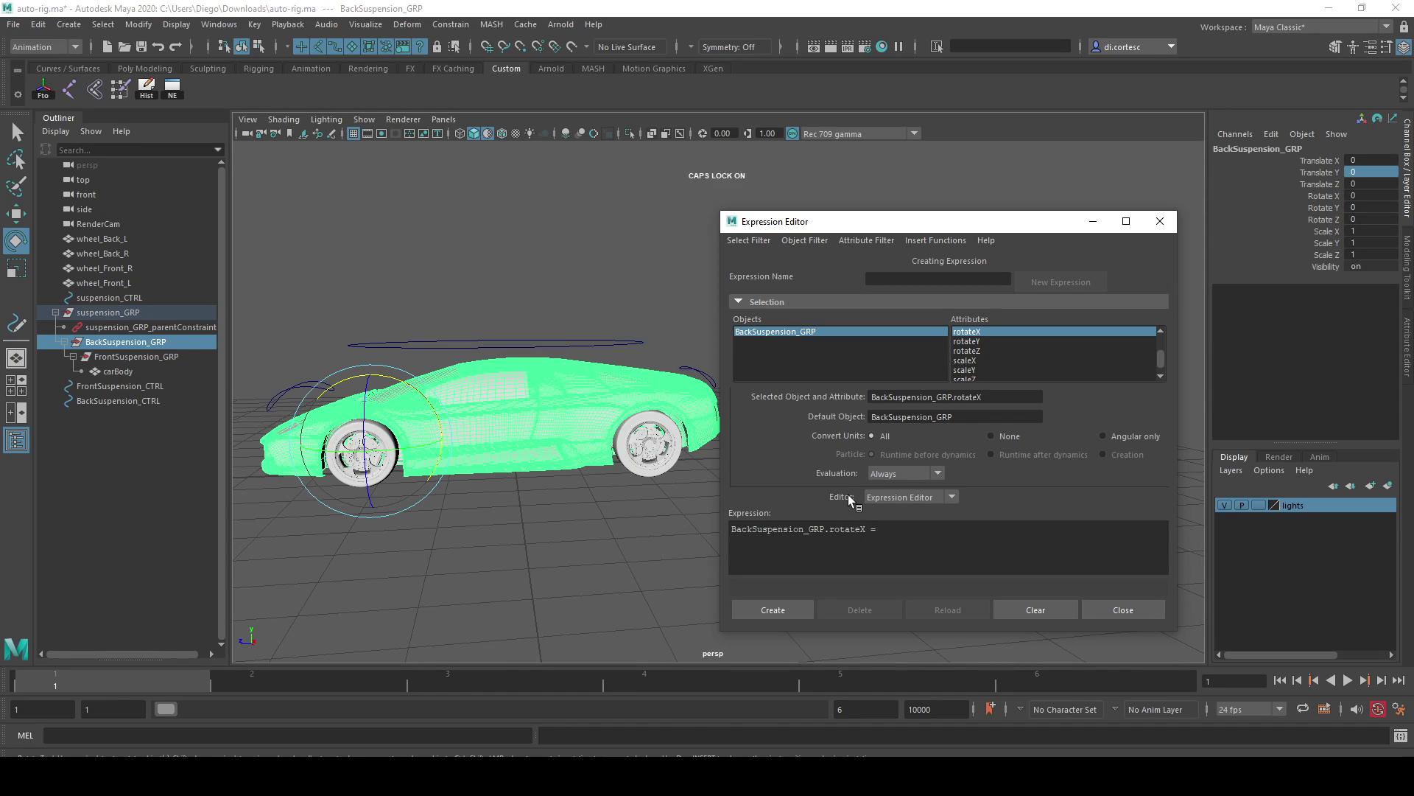
text(BackSuspension)
text(_C)
text(TRL.)
text(translate)
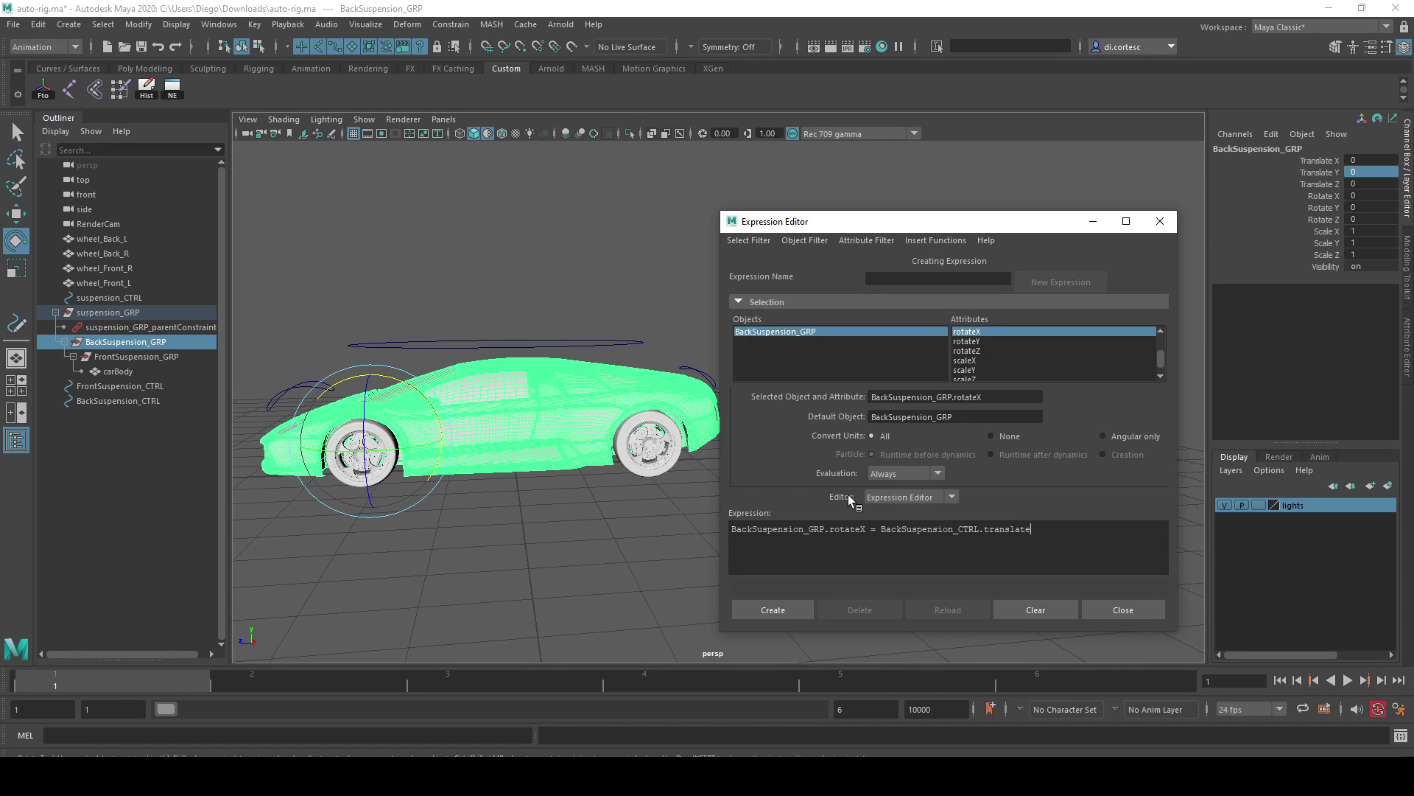
text(Y)
click(788, 609)
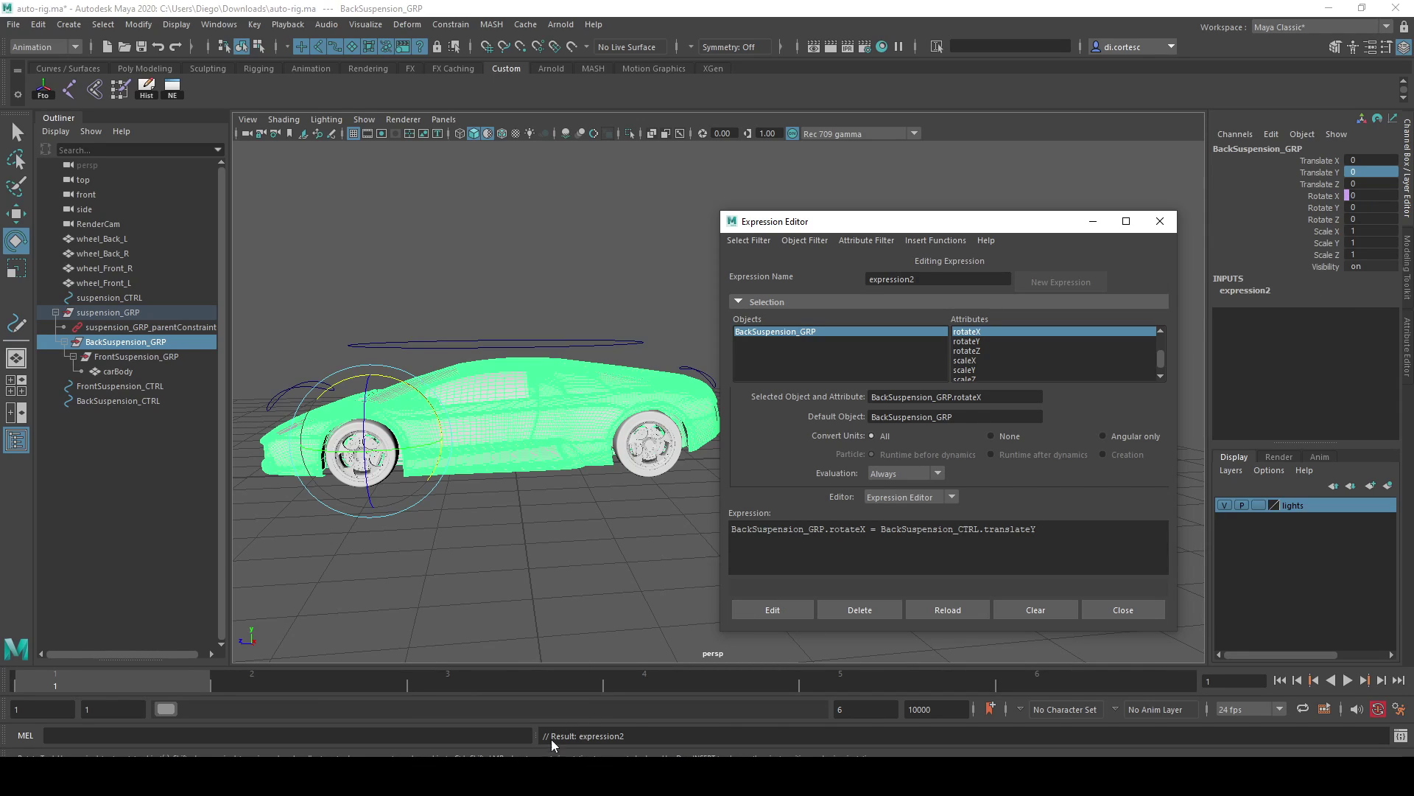
click(749, 242)
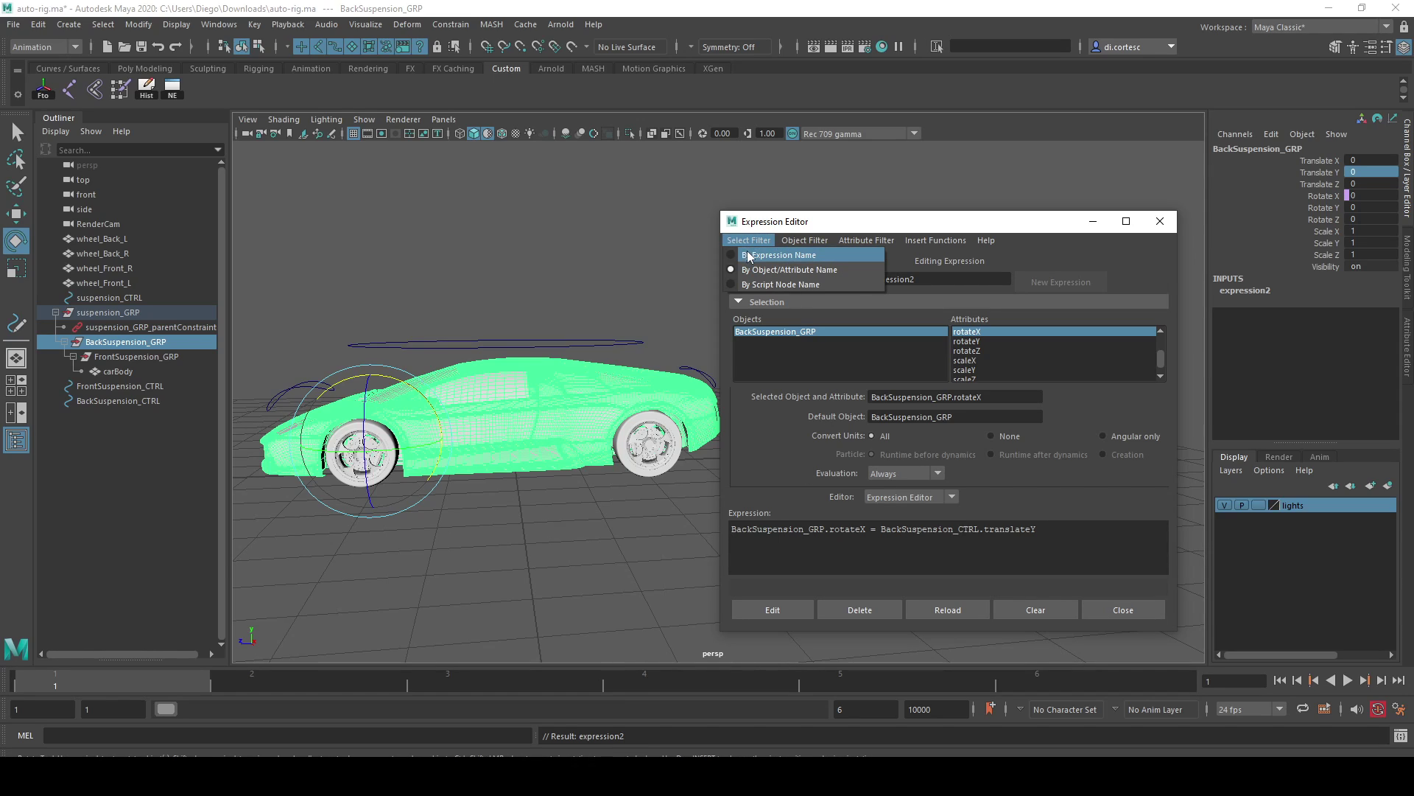
List expressions by name and select expression2
click(753, 213)
click(748, 240)
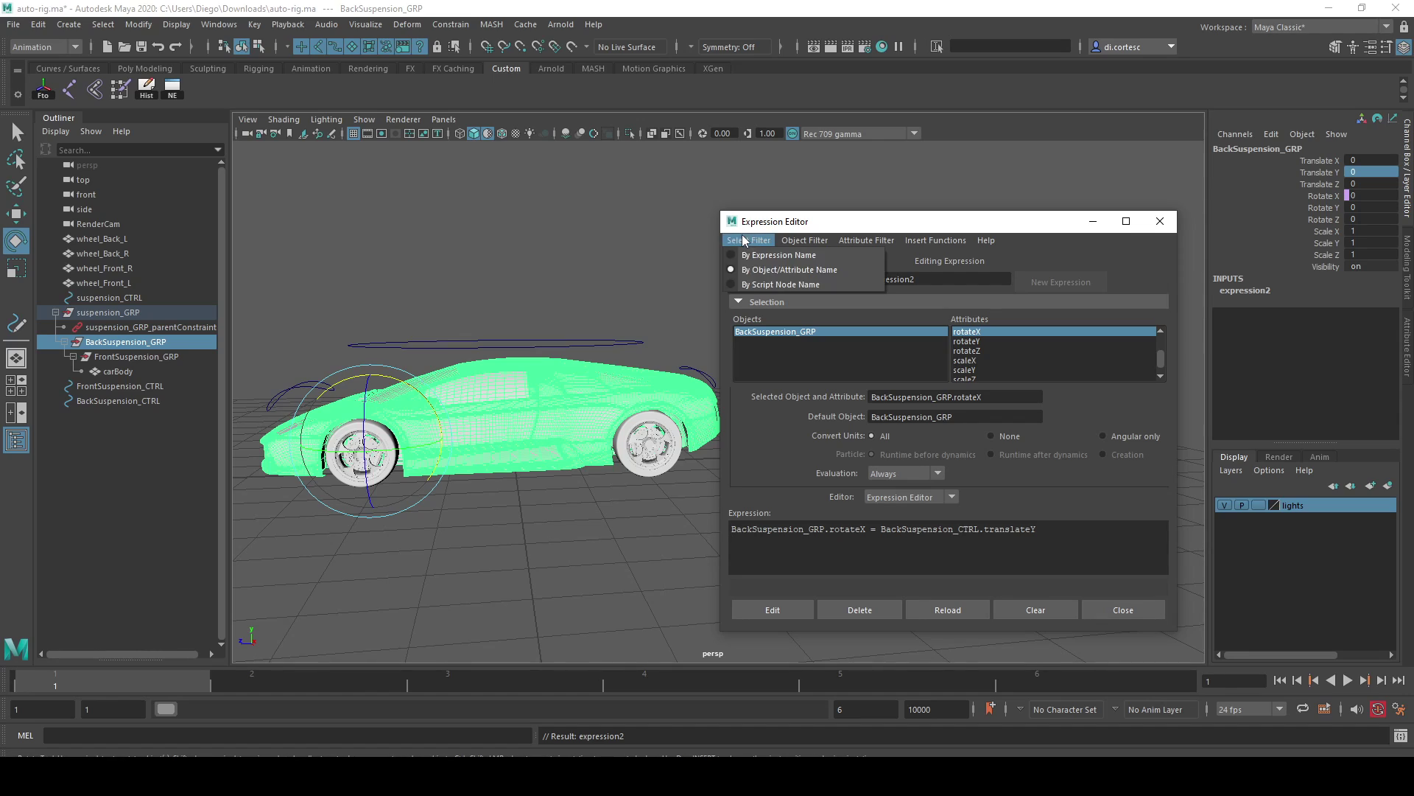
click(772, 258)
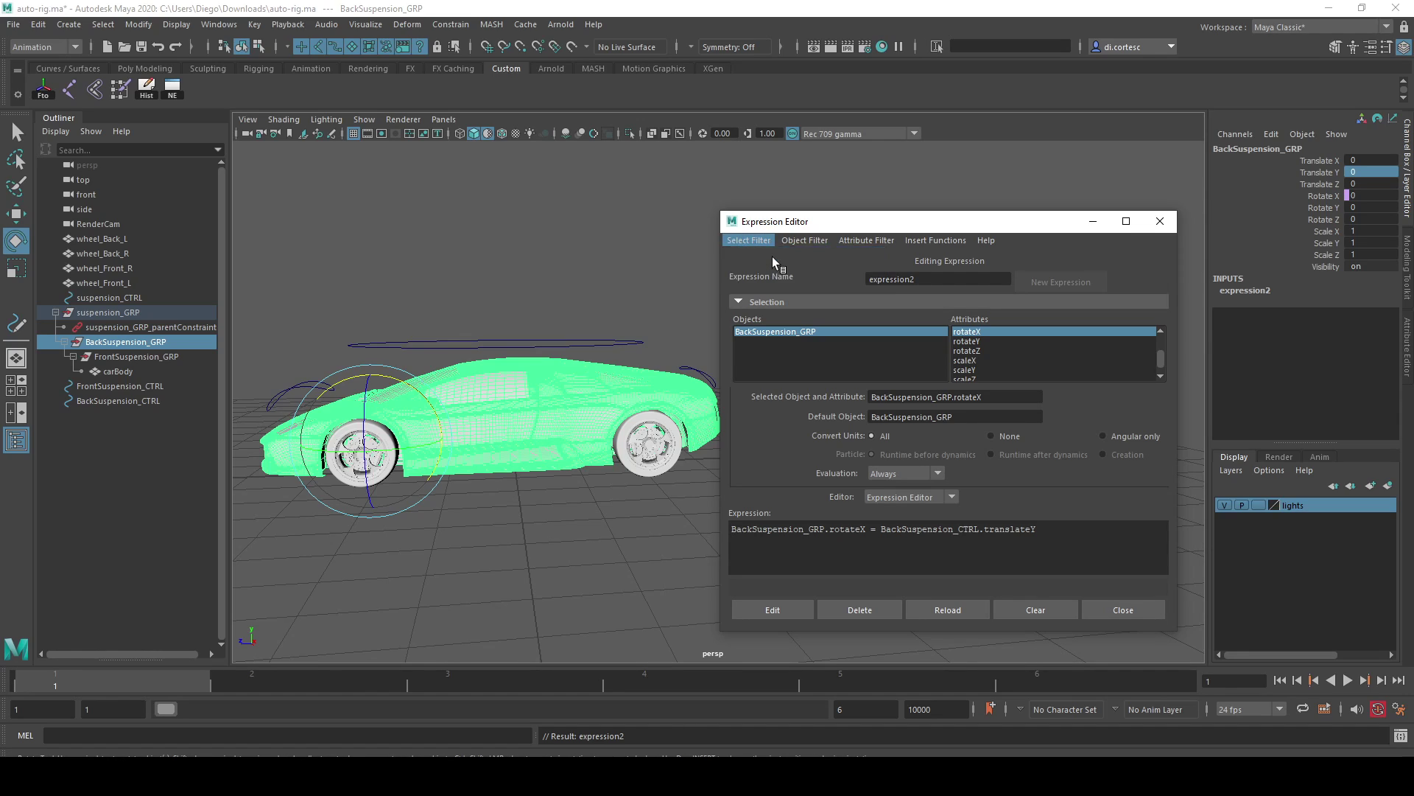
click(779, 341)
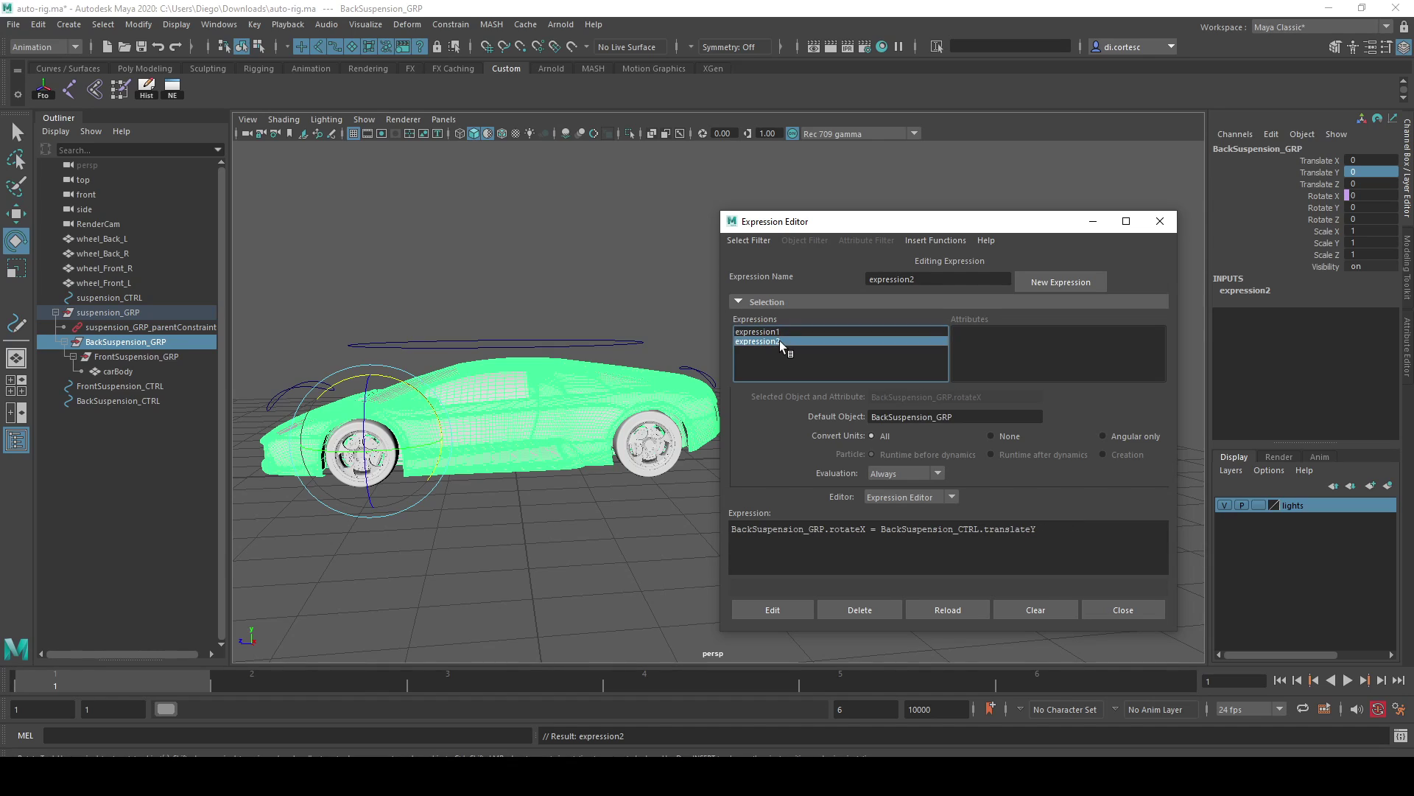
Test-move BackSuspension_CTRL in Y, then undo to level the car
click(699, 373)
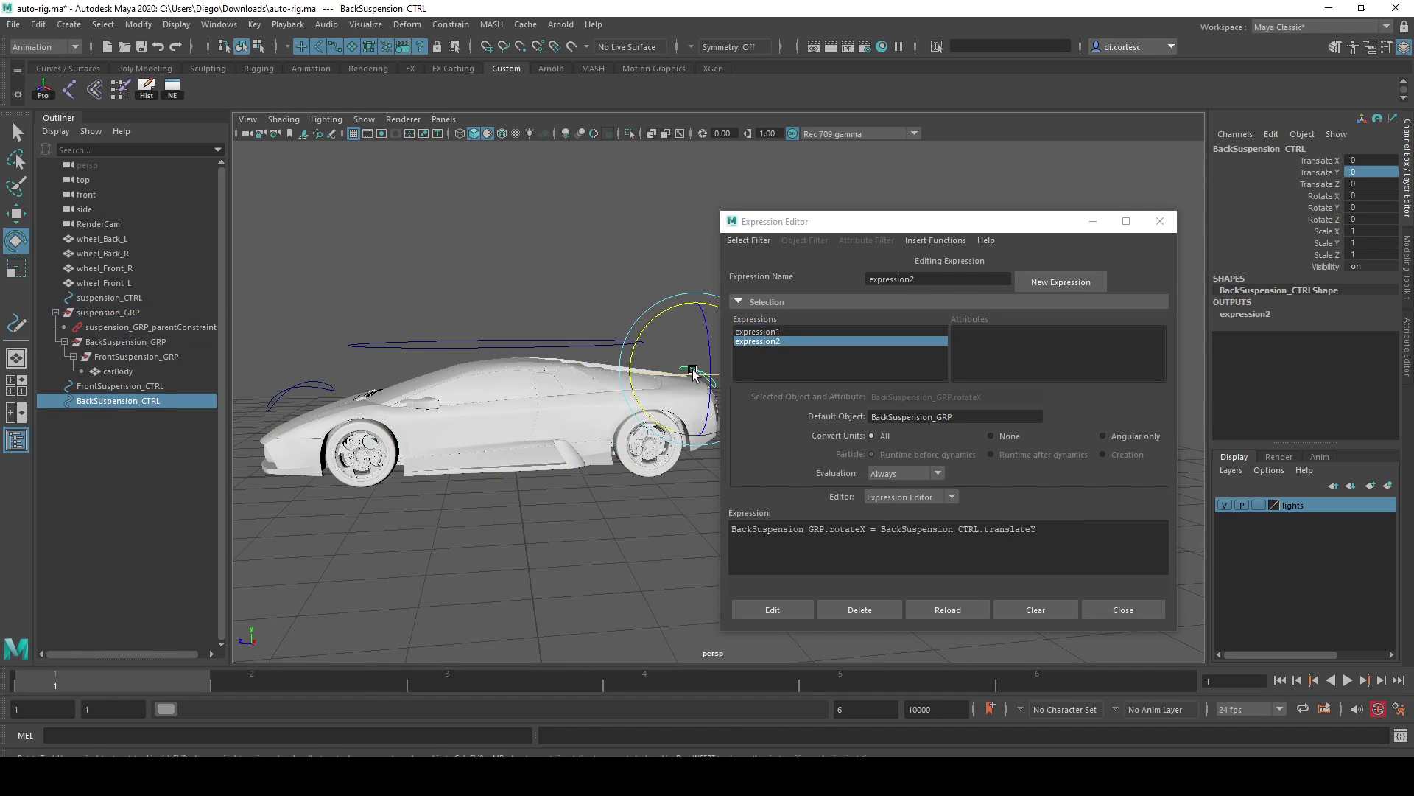
alt+middle_drag(698, 372, 628, 350)
key(w)
mouse_move(631, 304)
mouse_down()
mouse_move(668, 298)
mouse_move(629, 258)
mouse_up()
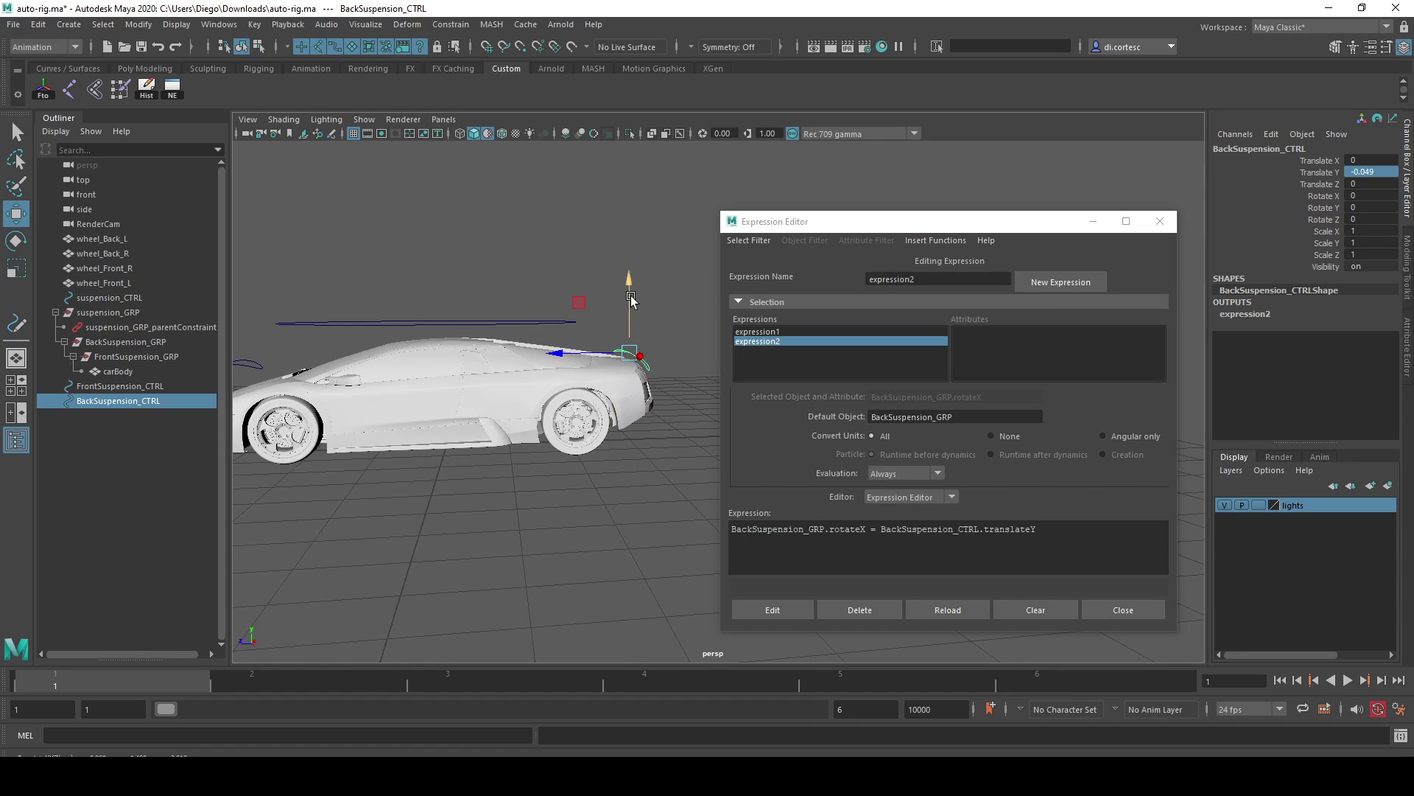
mouse_move(630, 258)
mouse_down()
mouse_move(630, 298)
mouse_move(654, 40)
mouse_up()
key(ctrl+z)
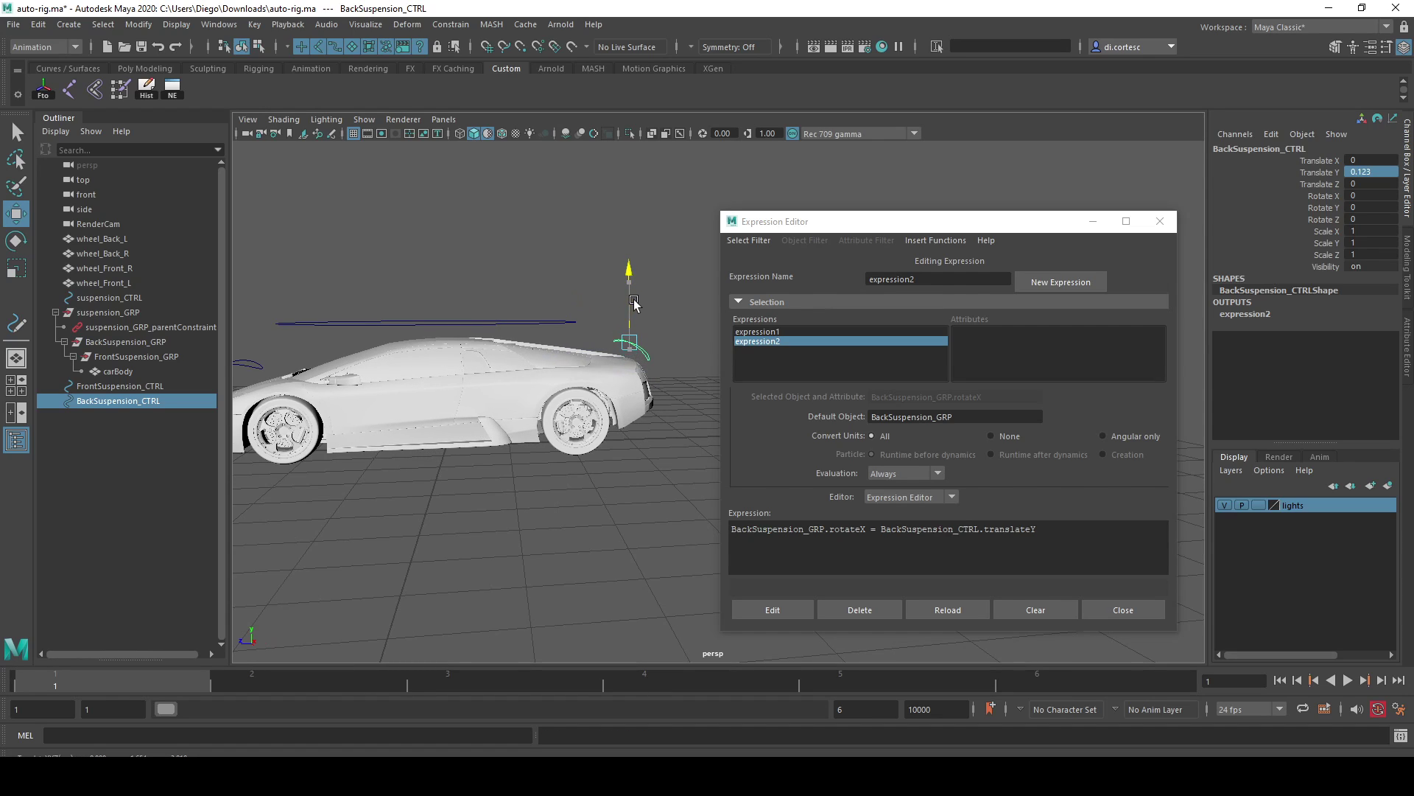
key(ctrl+z)
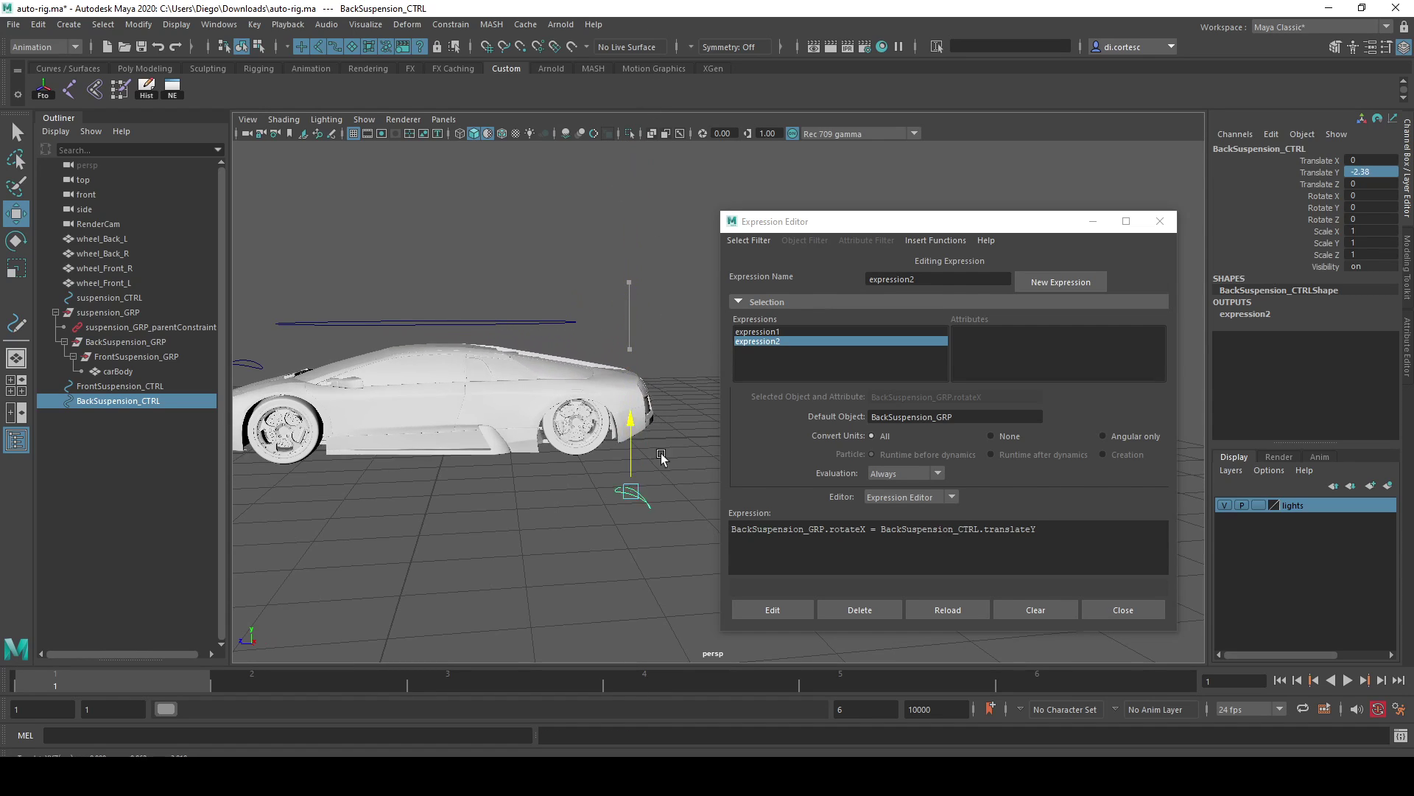
Append '* 8' to expression2, apply it, and test the back and main suspension controls
click(1055, 537)
text(* 8)
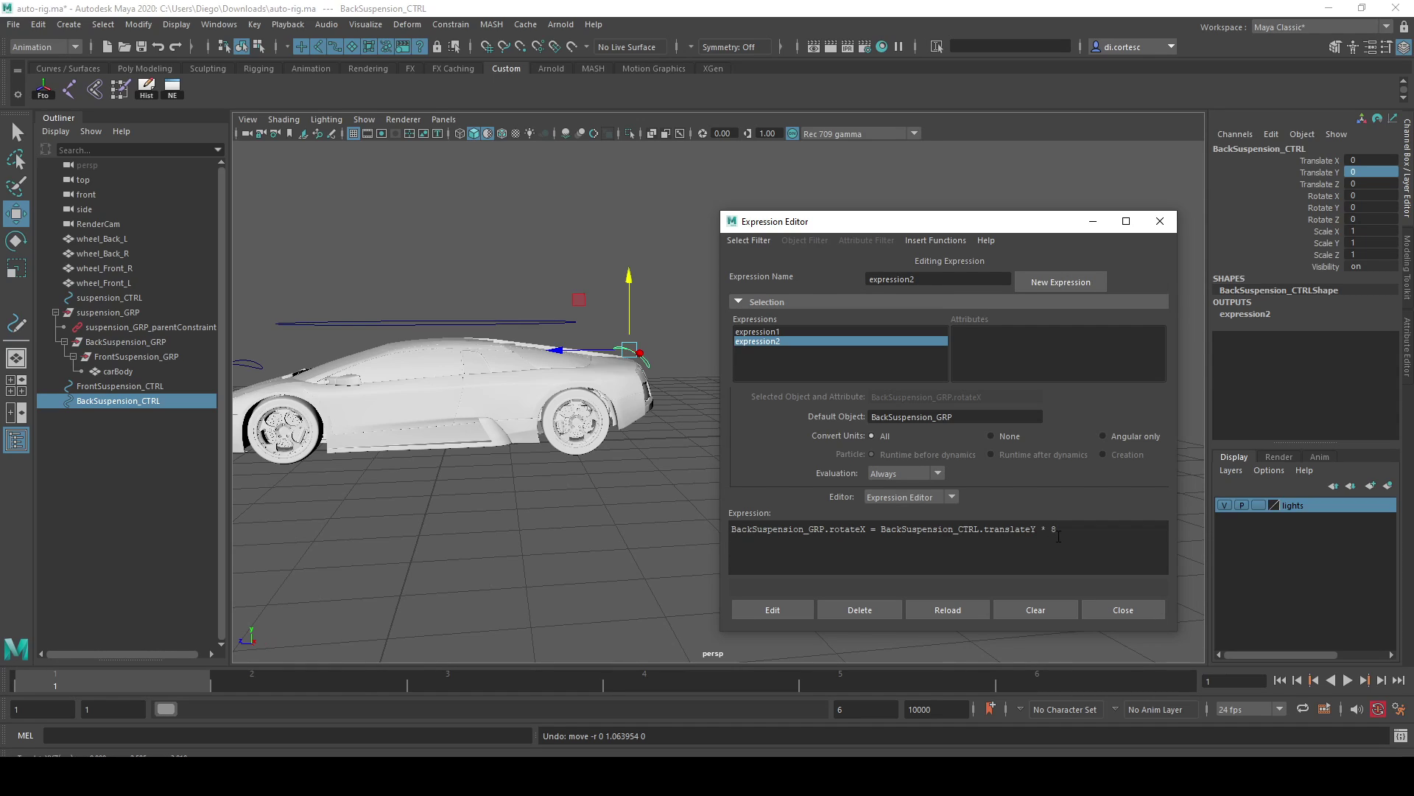
click(798, 608)
drag(630, 322, 564, 327)
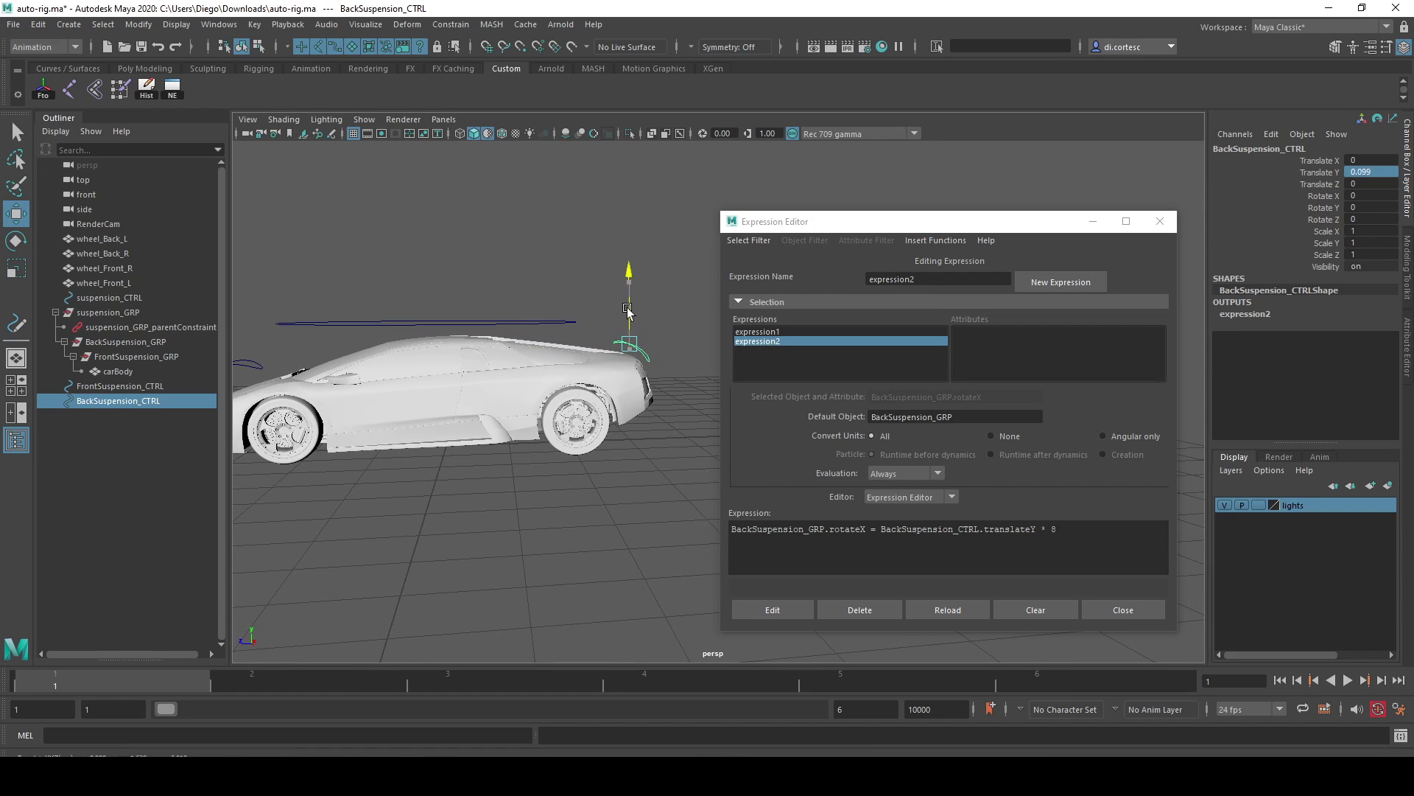
click(565, 327)
drag(431, 327, 426, 327)
click(632, 346)
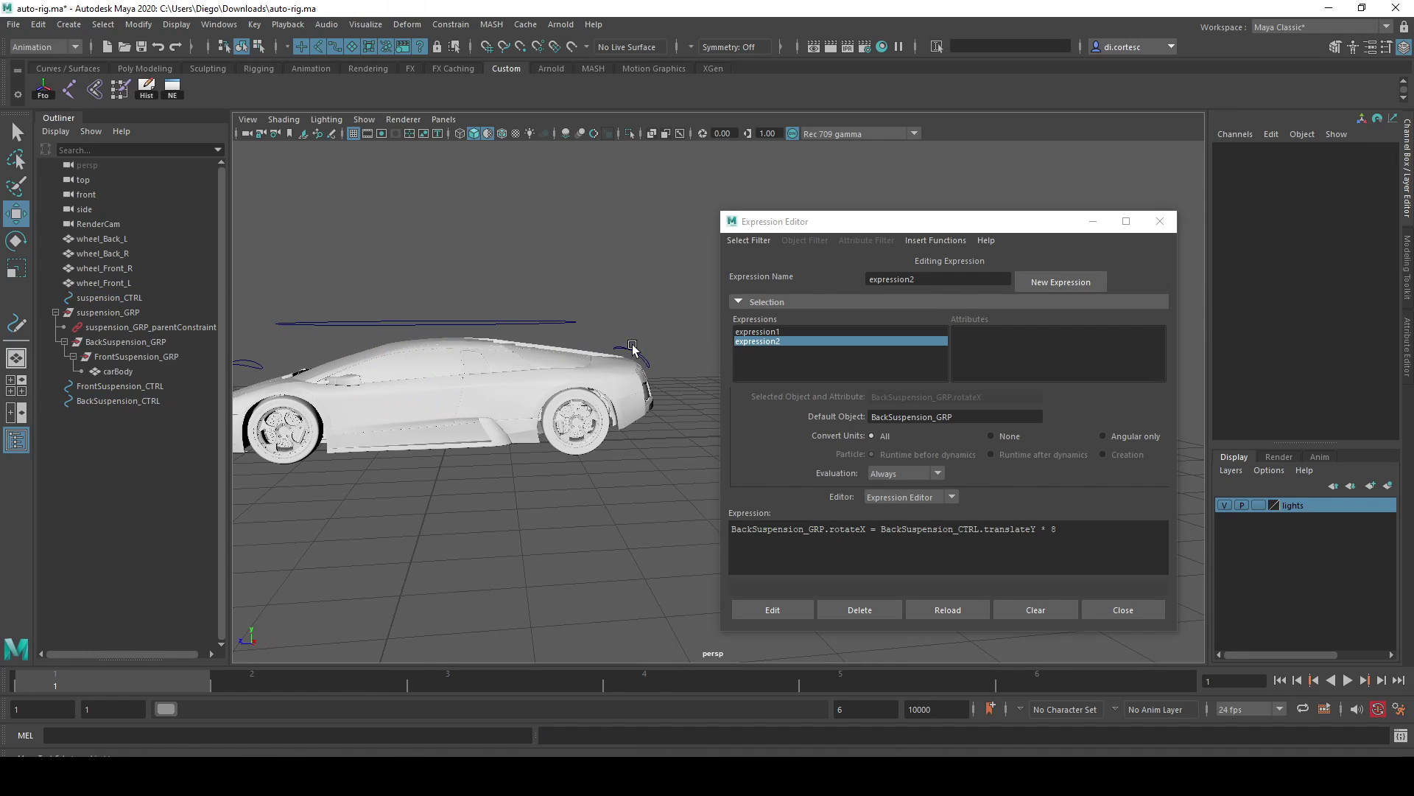
click(628, 339)
drag(629, 309, 424, 338)
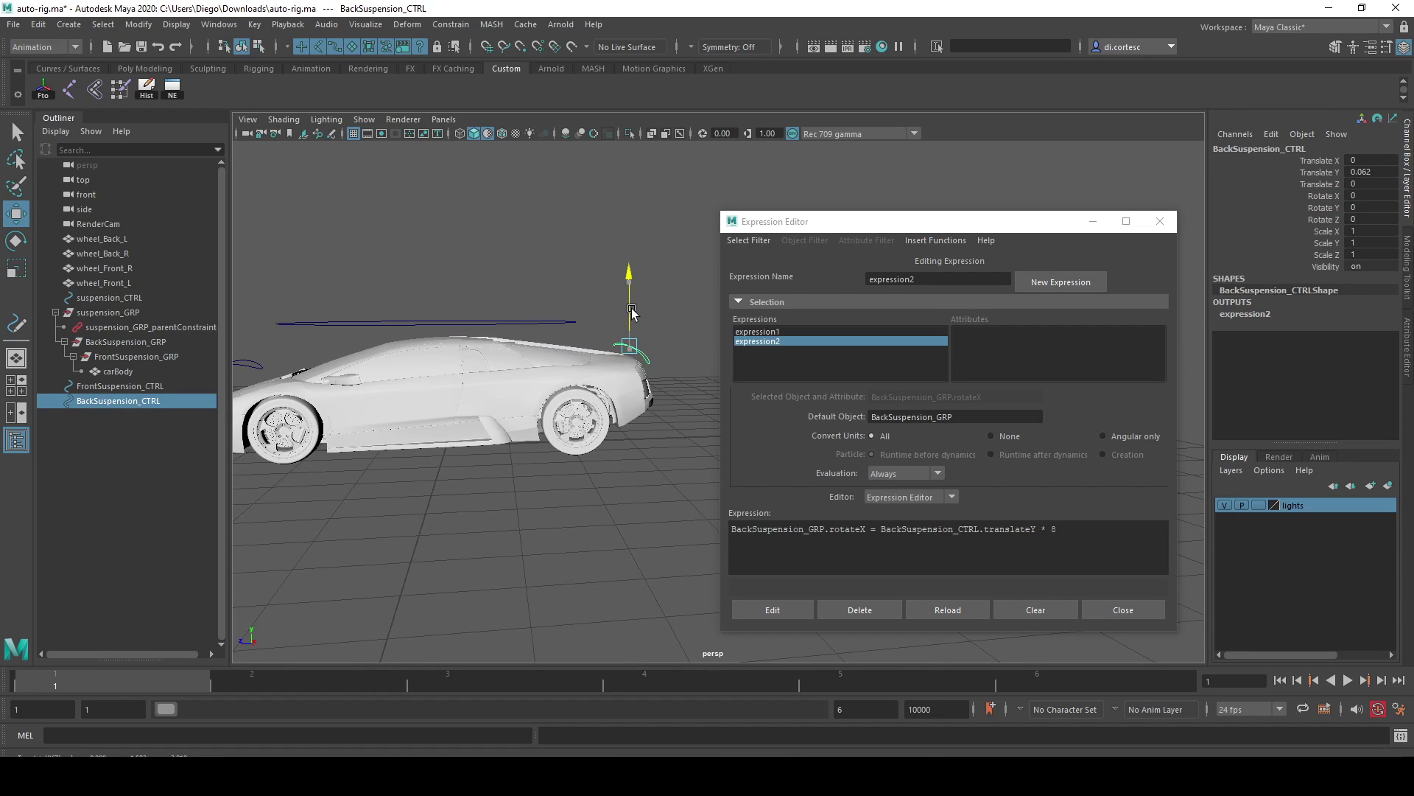
Test FrontSuspension_CTRL in Y, then orbit to a three-quarter front view
click(119, 386)
alt+middle_drag(258, 368, 428, 368)
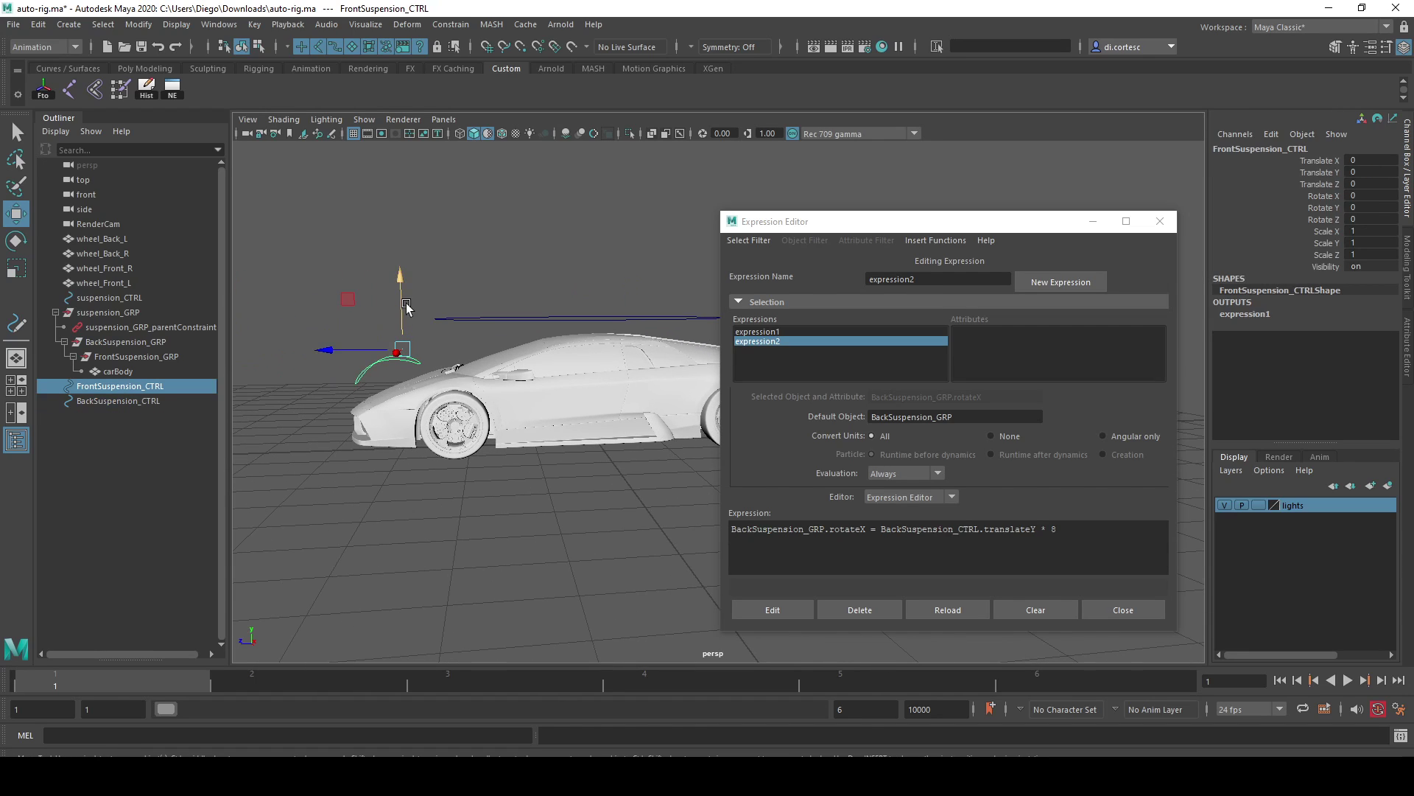
drag(402, 302, 399, 308)
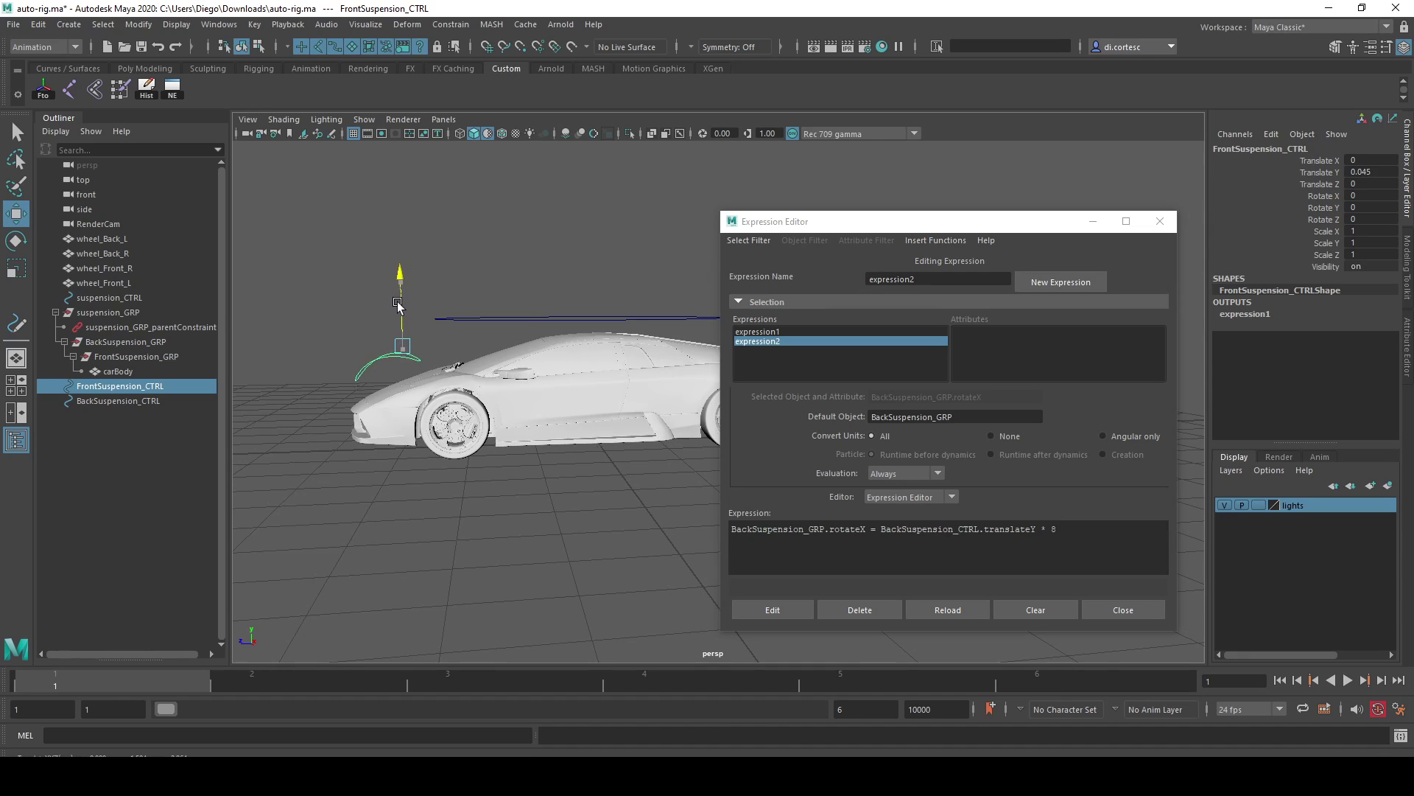
click(480, 294)
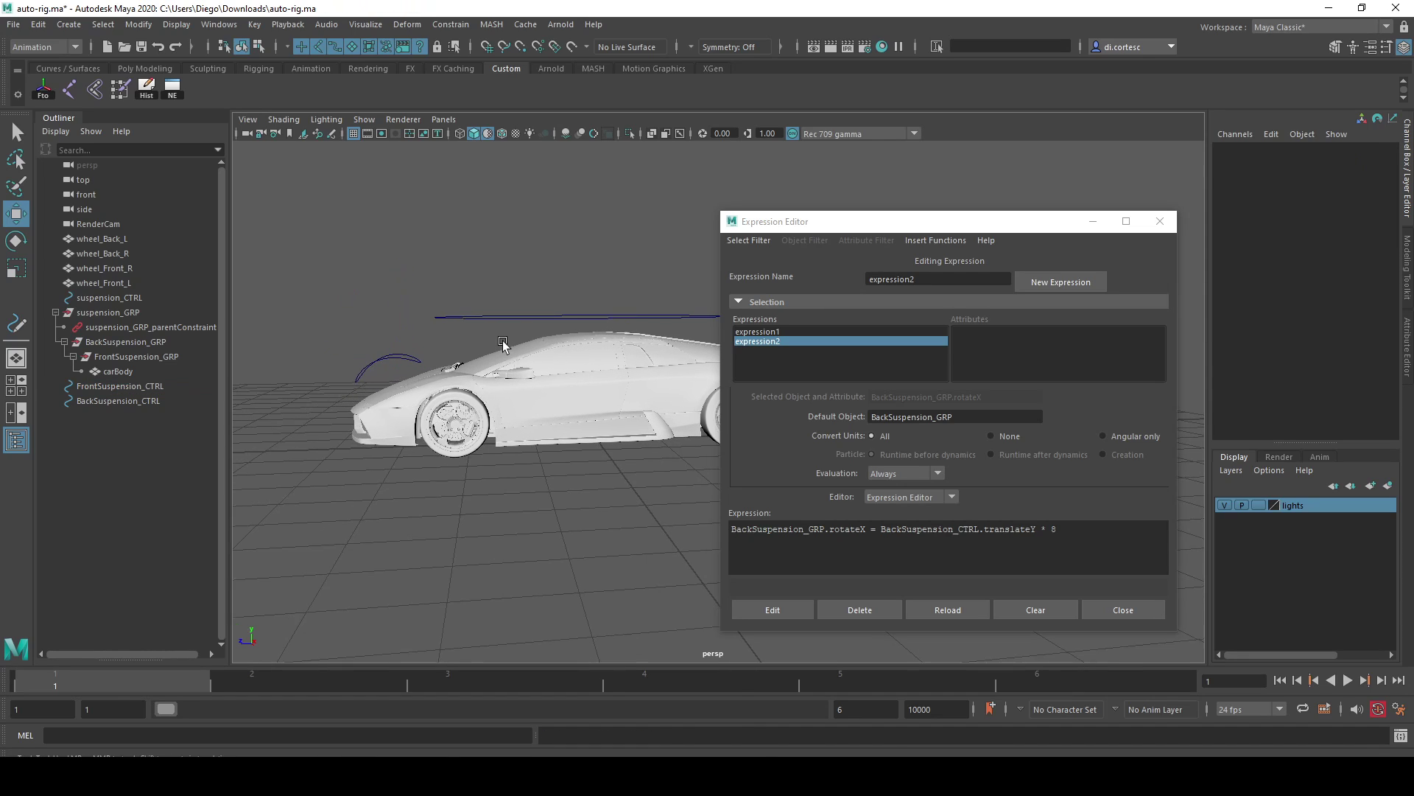
alt+middle_drag(503, 345, 481, 326)
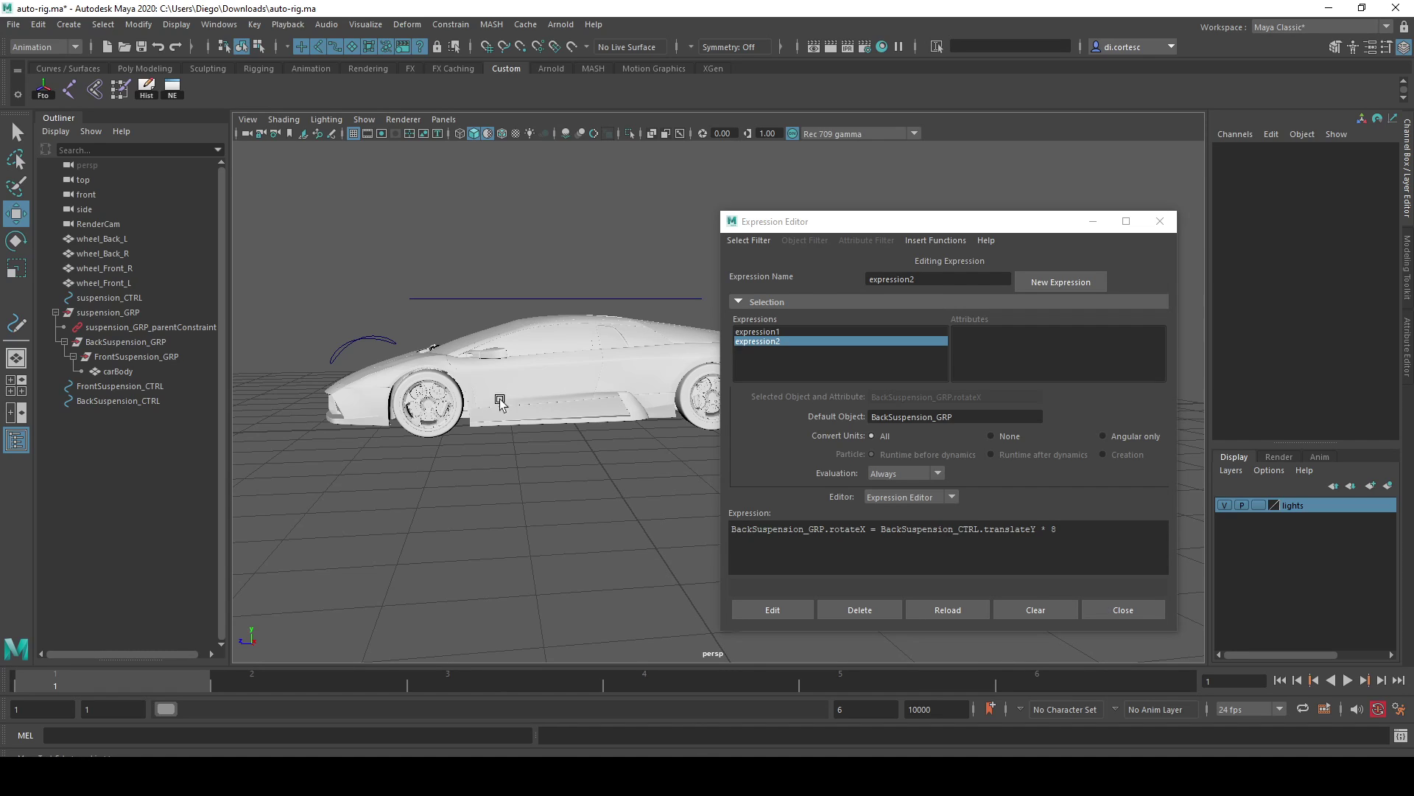
mouse_move(496, 354)
alt+mouse_down()
mouse_move(533, 488)
mouse_move(511, 464)
mouse_move(545, 472)
mouse_move(441, 451)
mouse_move(519, 453)
mouse_move(538, 483)
mouse_move(594, 489)
mouse_move(560, 530)
mouse_move(476, 445)
mouse_move(547, 451)
mouse_move(557, 398)
alt+mouse_up()
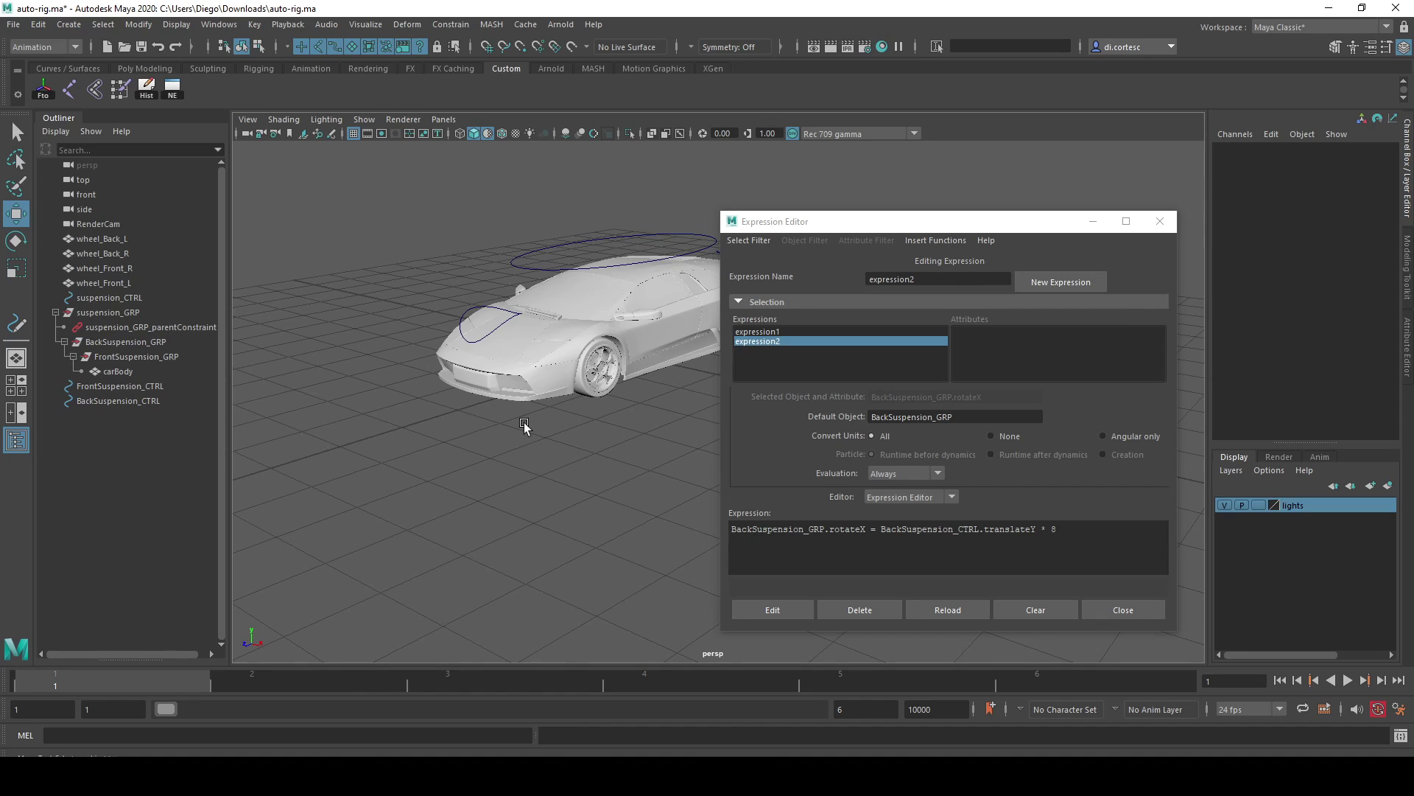
Rotate wheel_Front_L to test steering, then undo the rotation
mouse_move(527, 428)
alt+mouse_down()
mouse_move(483, 435)
mouse_move(534, 436)
alt+mouse_up()
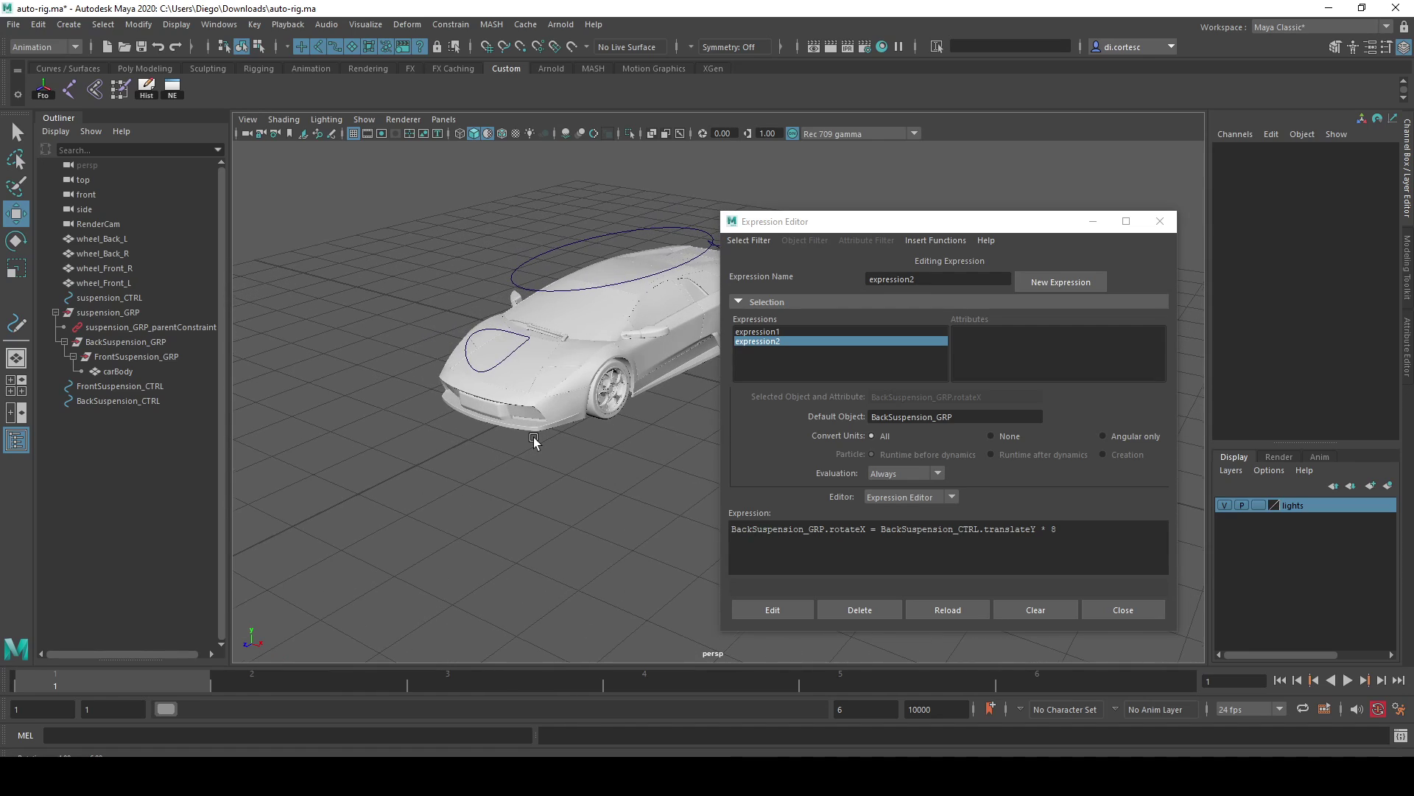
click(621, 387)
key(e)
mouse_move(590, 414)
mouse_down()
mouse_move(628, 413)
mouse_move(610, 411)
mouse_up()
key(ctrl+z)
Clear the selection and switch to the Curves / Surfaces shelf
click(483, 464)
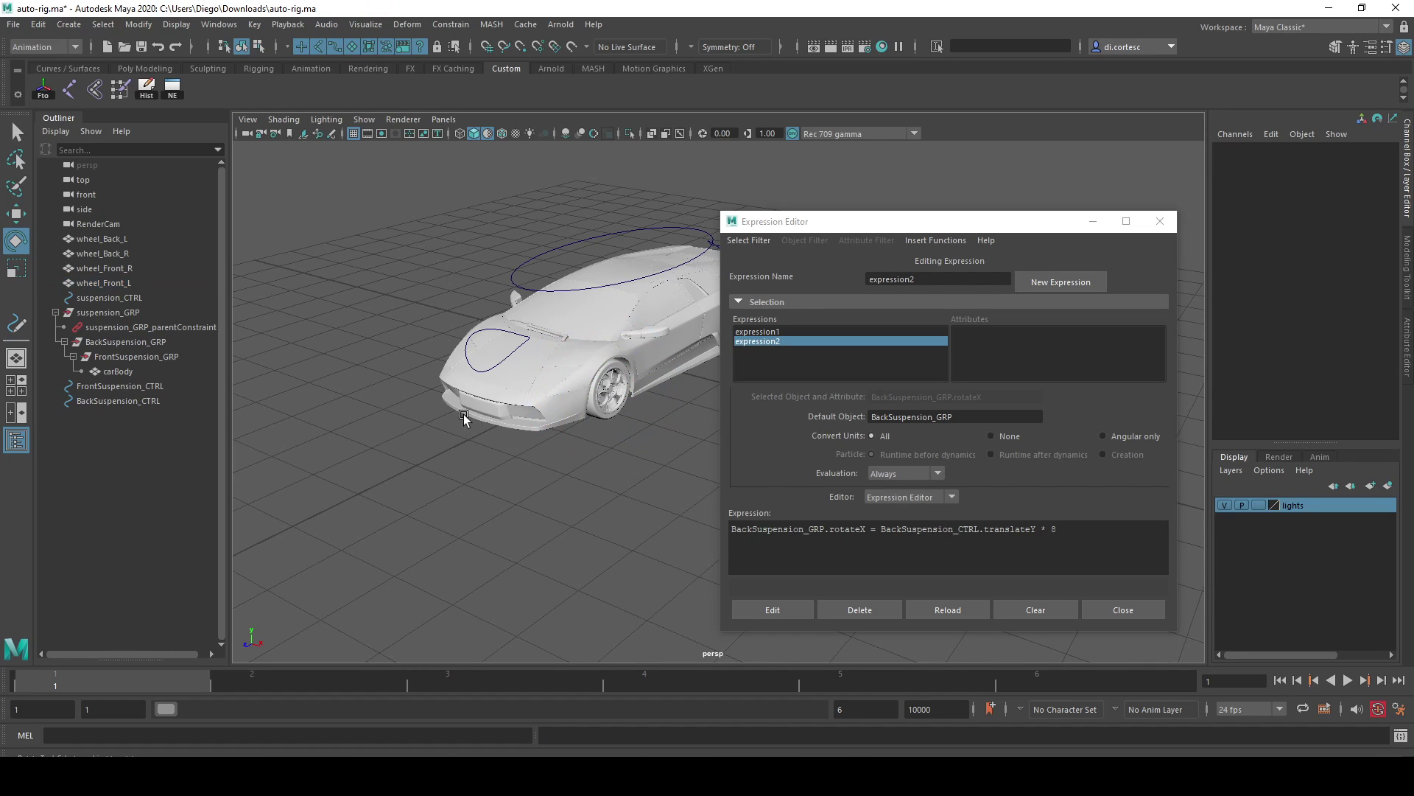
alt+middle_drag(458, 410, 401, 398)
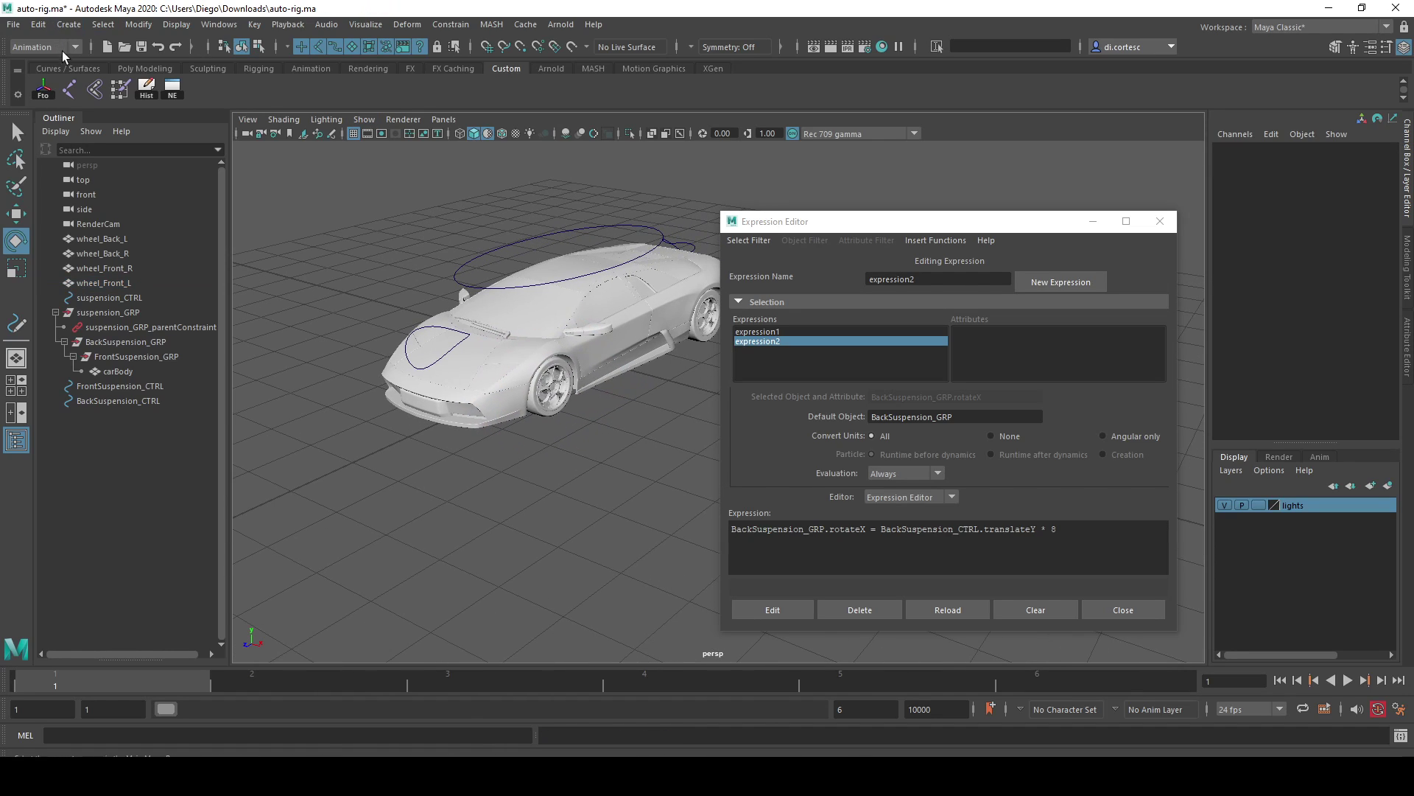
click(51, 68)
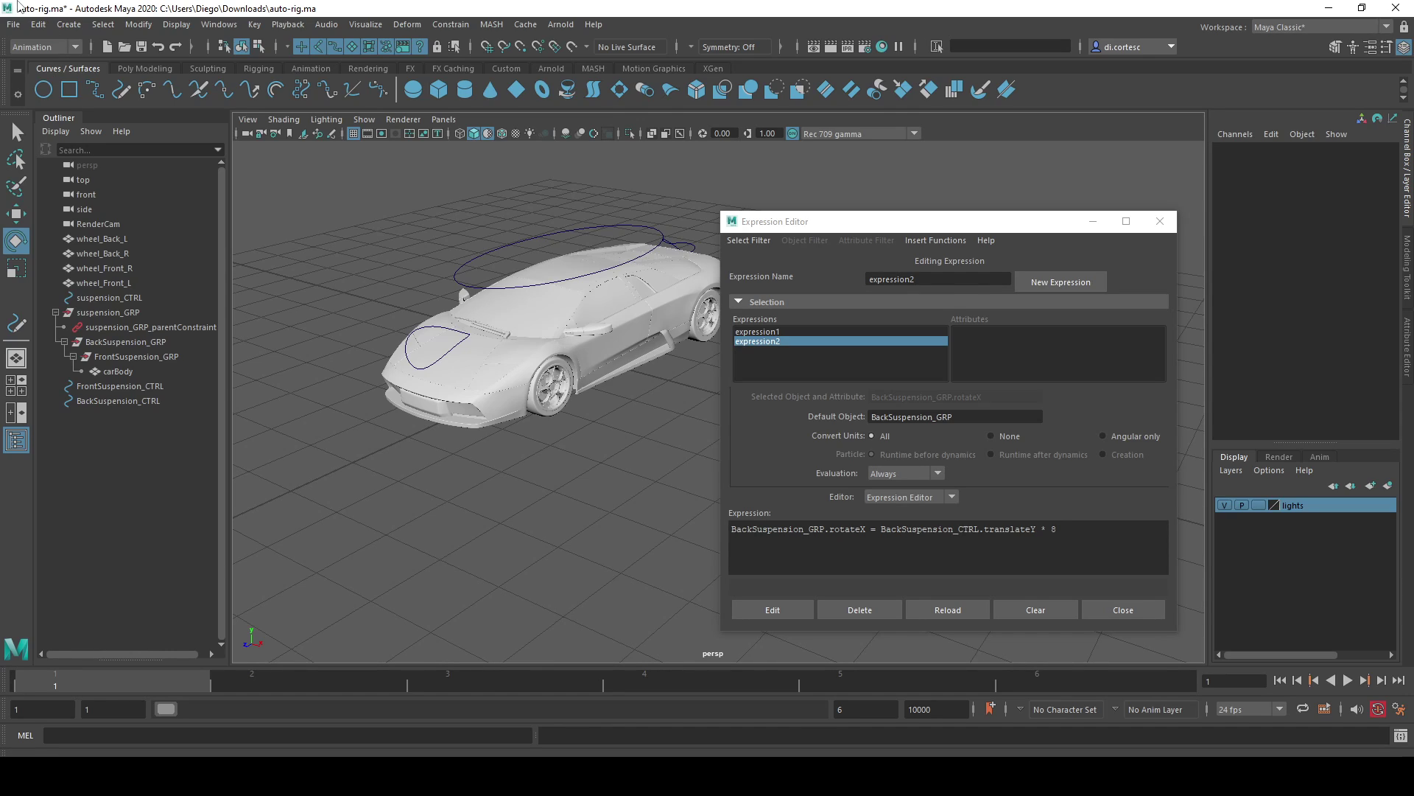
Create a NURBS circle and move it in front of the car at bumper height
click(39, 91)
key(w)
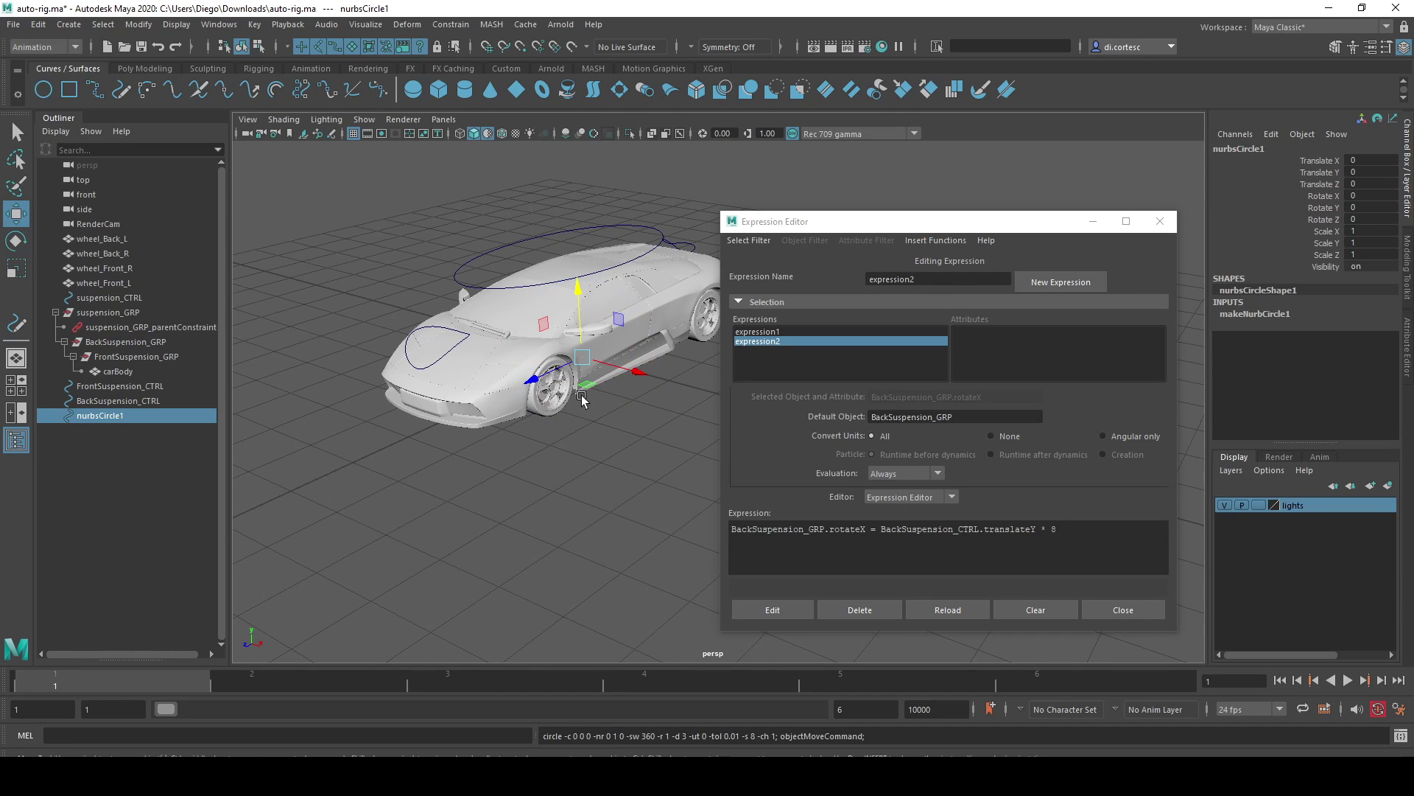
drag(516, 390, 340, 451)
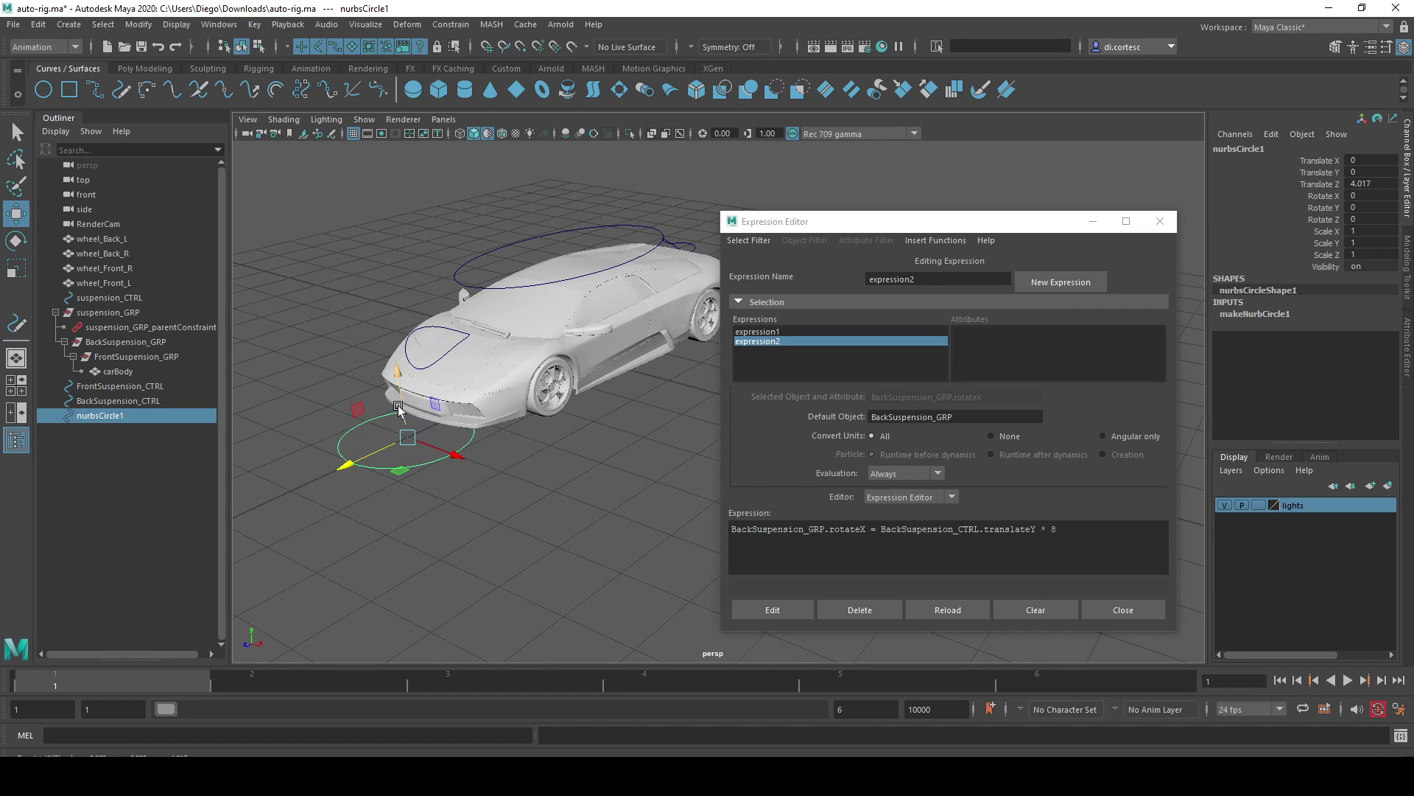
drag(408, 403, 407, 369)
scroll(573, 449, up, 3)
alt+drag(573, 450, 588, 422)
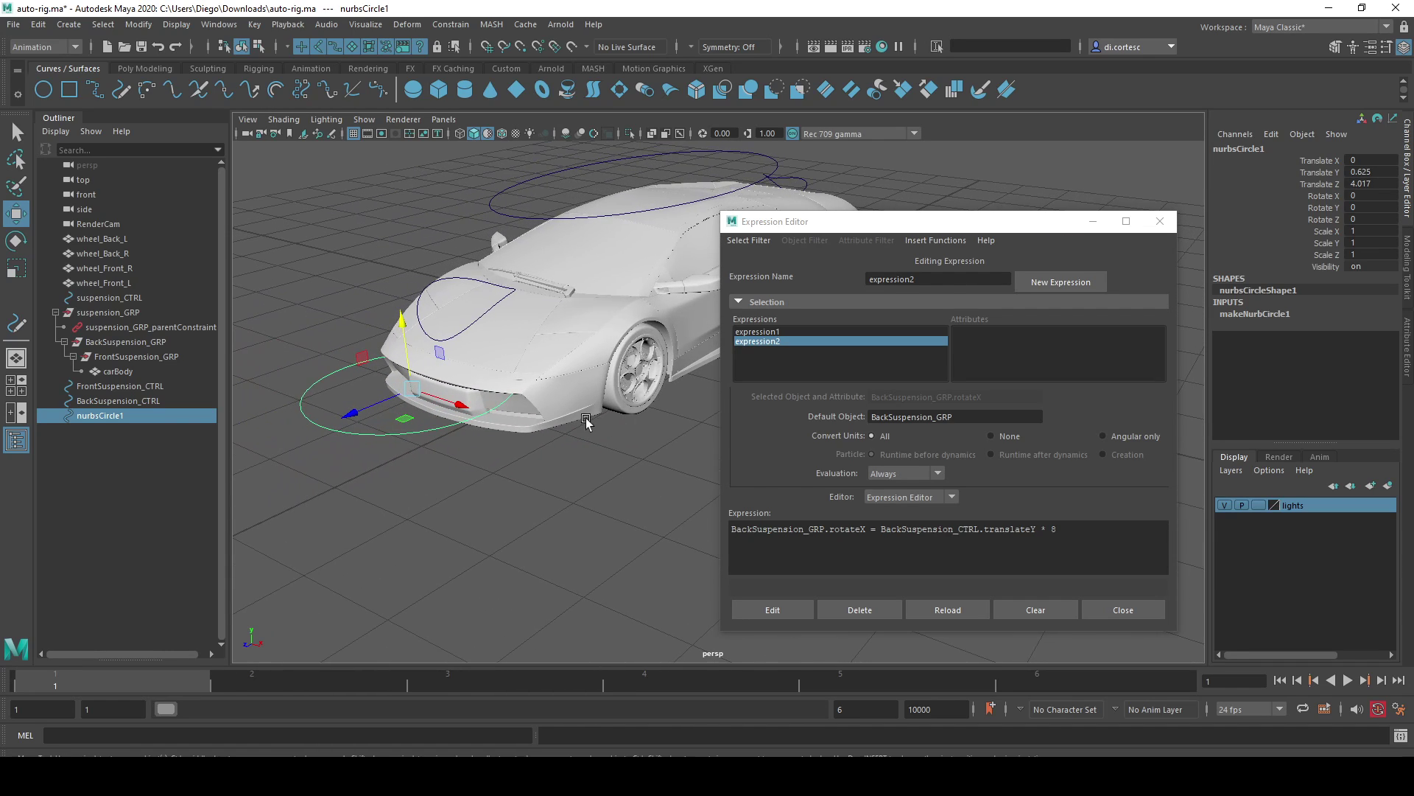
key(e)
key(w)
mouse_move(376, 409)
mouse_down()
mouse_move(348, 423)
mouse_move(396, 318)
mouse_up()
key(e)
Stand the circle upright with Rotate X 90, lower it, and flatten it in Z
double_click(1356, 195)
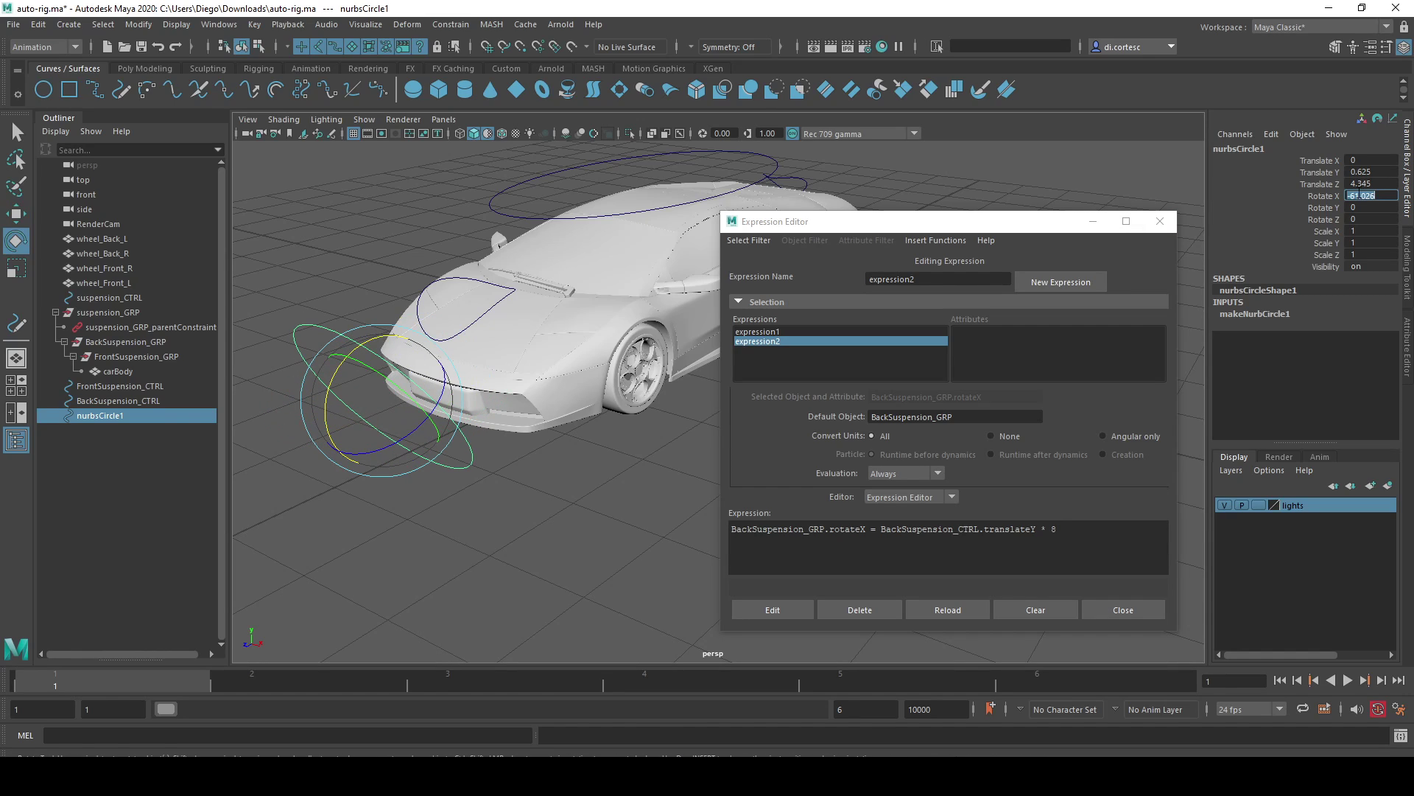
text(90)
key(Return)
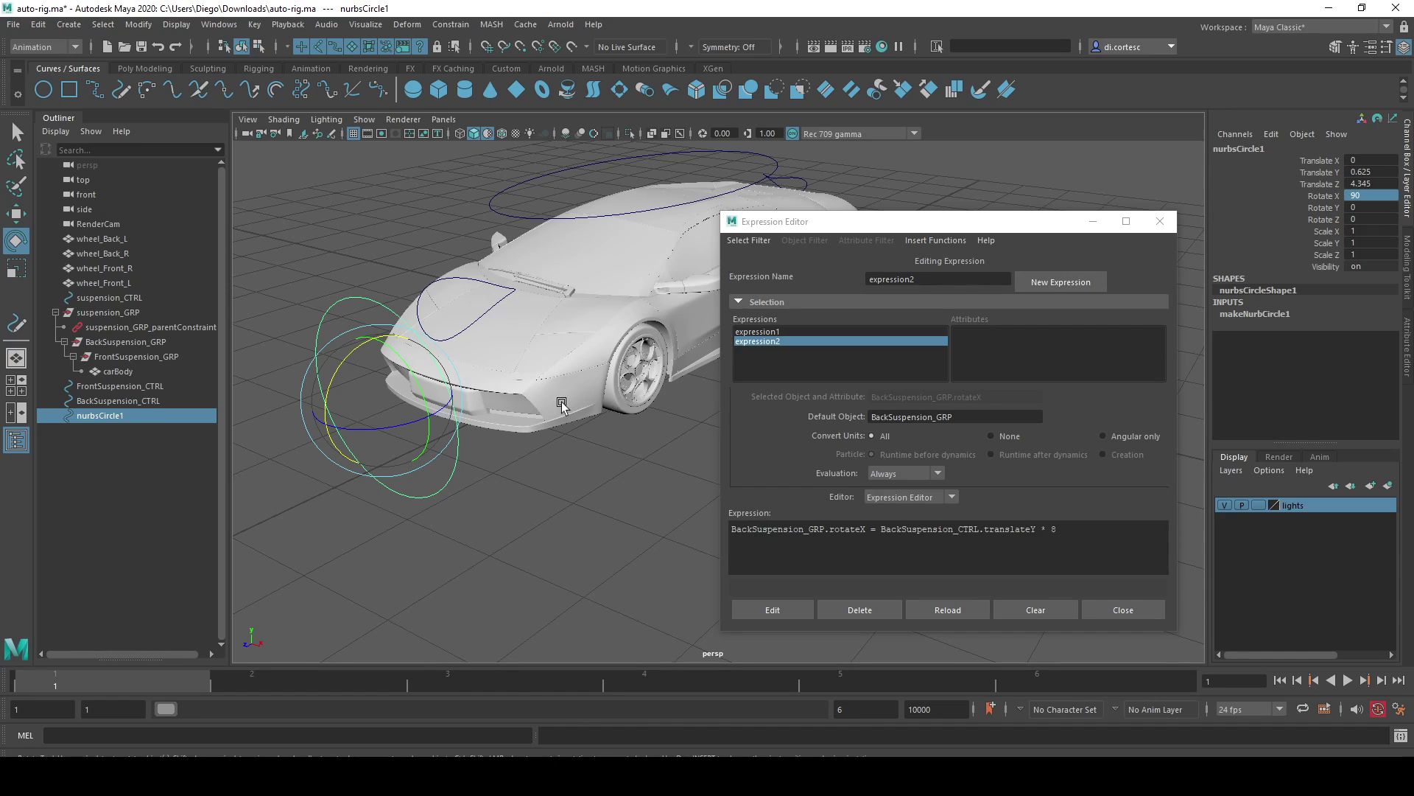
mouse_move(561, 404)
alt+mouse_down()
mouse_move(442, 370)
mouse_move(621, 402)
alt+mouse_up()
key(w)
mouse_move(529, 248)
mouse_down()
mouse_move(520, 307)
mouse_move(545, 310)
mouse_up()
scroll(641, 412, up, 3)
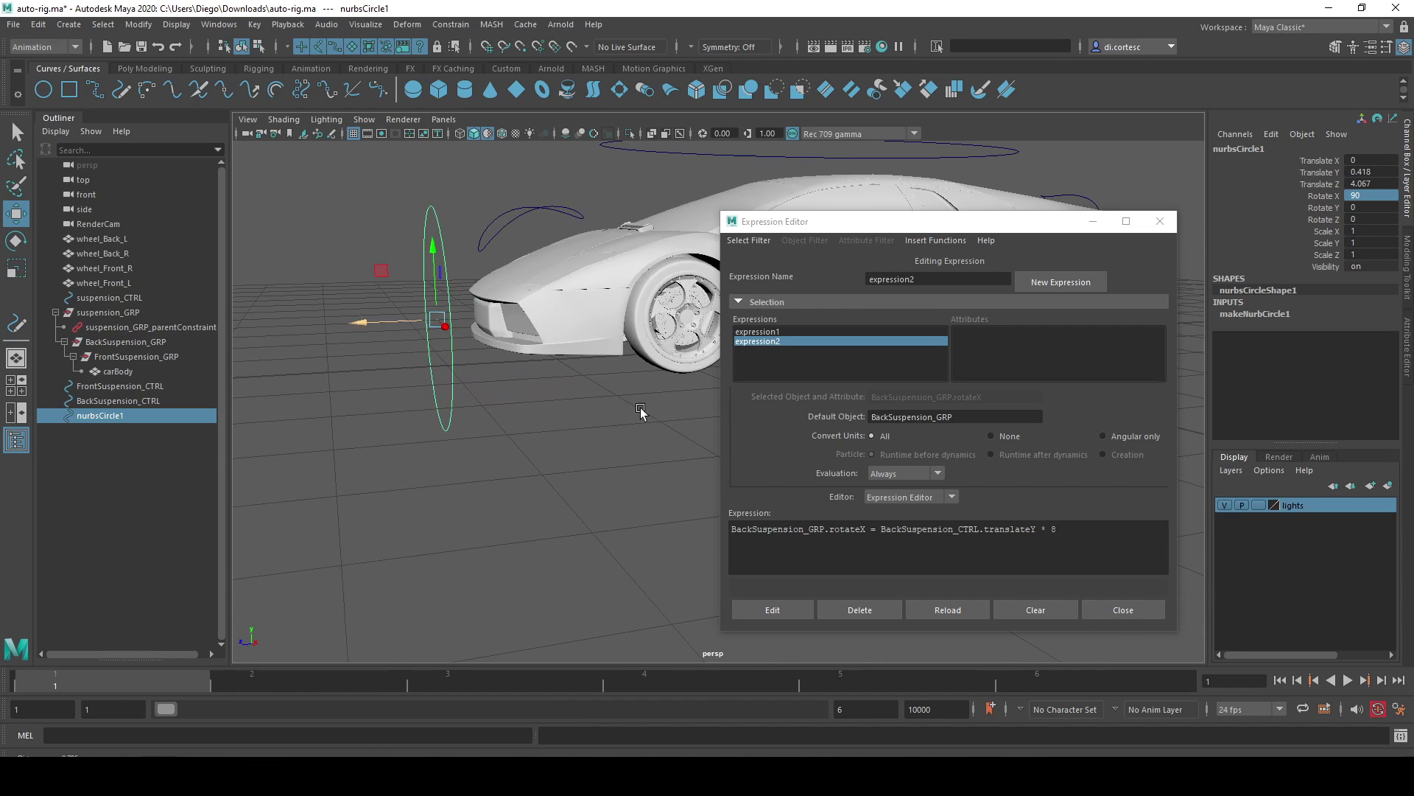
key(e)
key(r)
mouse_move(440, 385)
mouse_down()
mouse_move(437, 339)
mouse_move(471, 376)
mouse_move(626, 387)
mouse_move(549, 410)
mouse_up()
key(w)
Rename the circle FrontWheelsDirection_CTRL
double_click(117, 417)
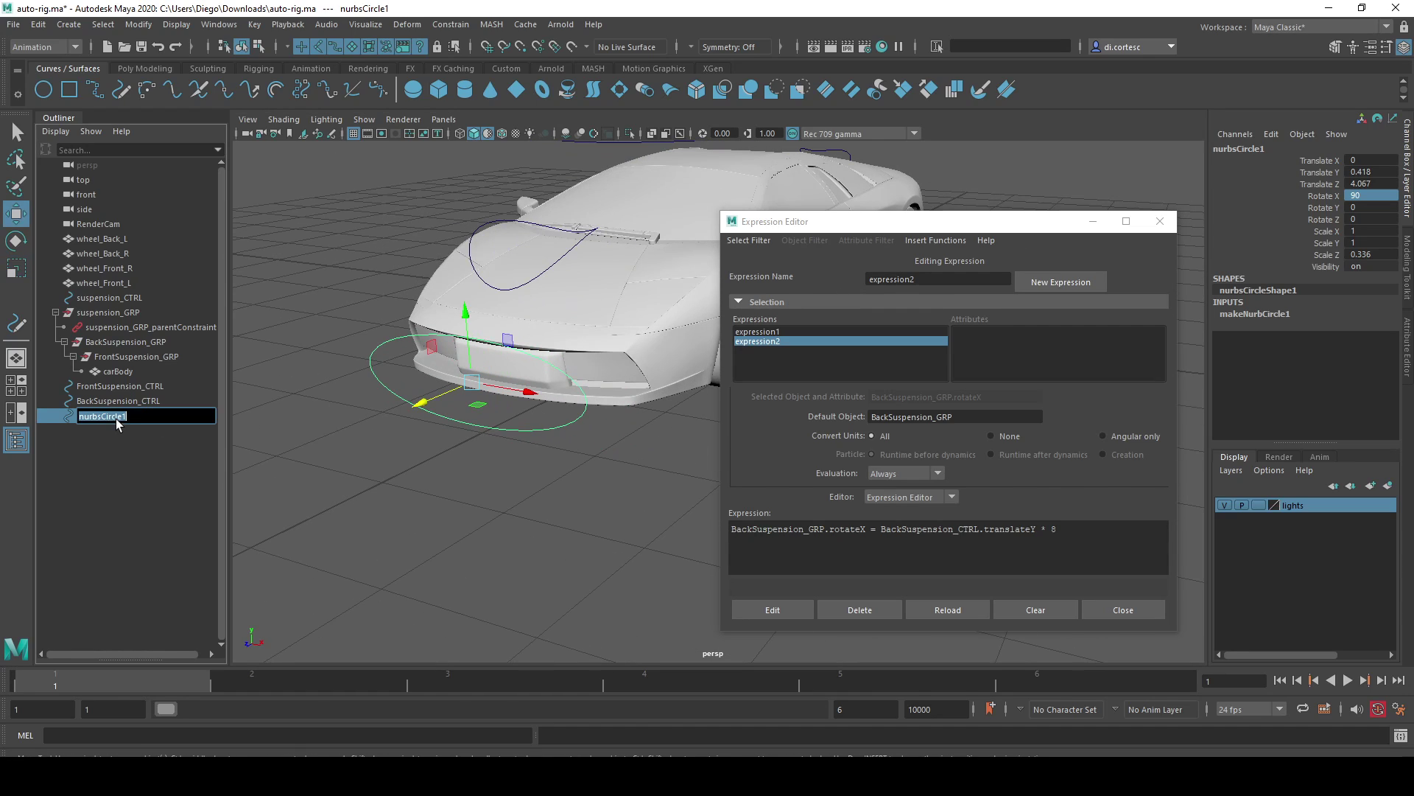
text(Front)
text(Wheels)
text(Direction_CTRL)
key(Return)
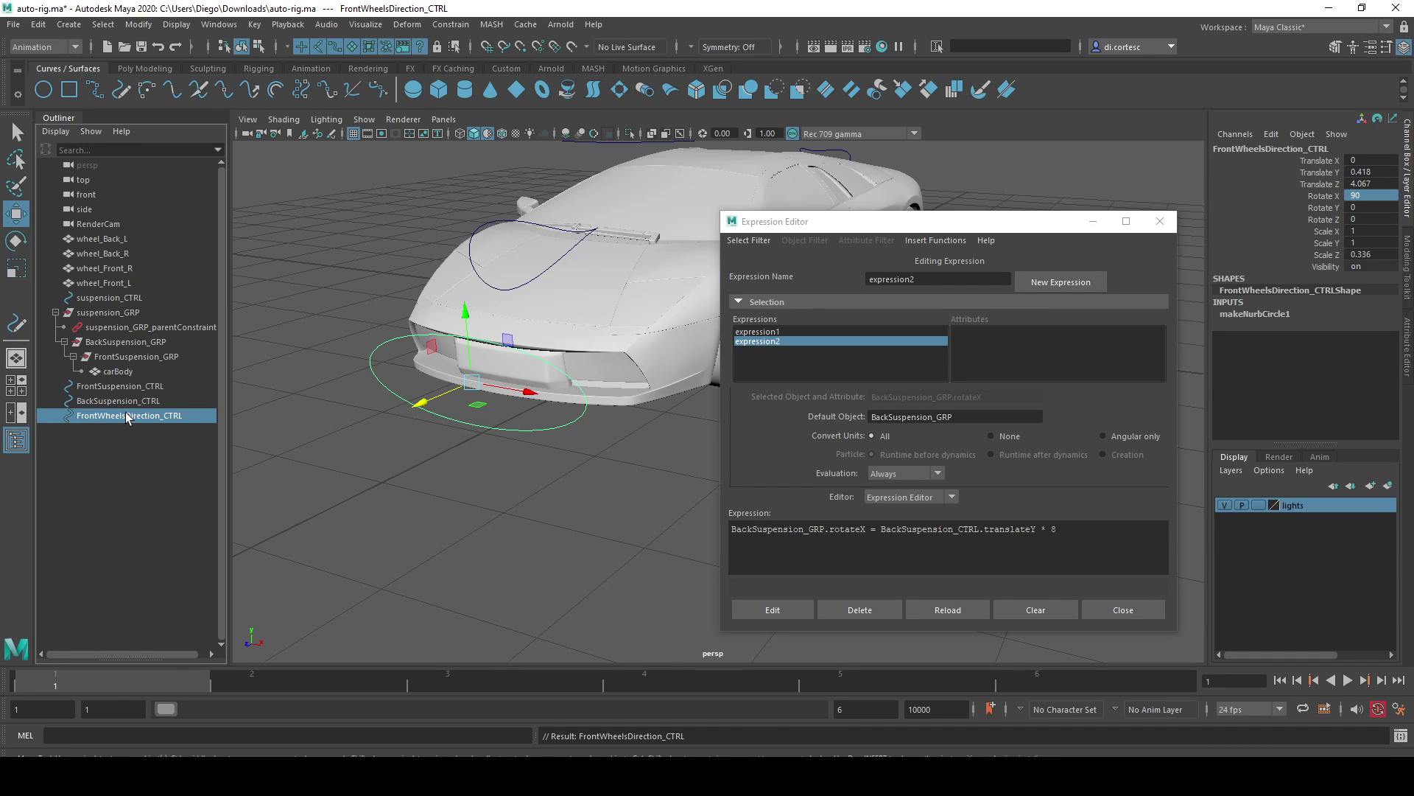
alt+drag(442, 442, 470, 432)
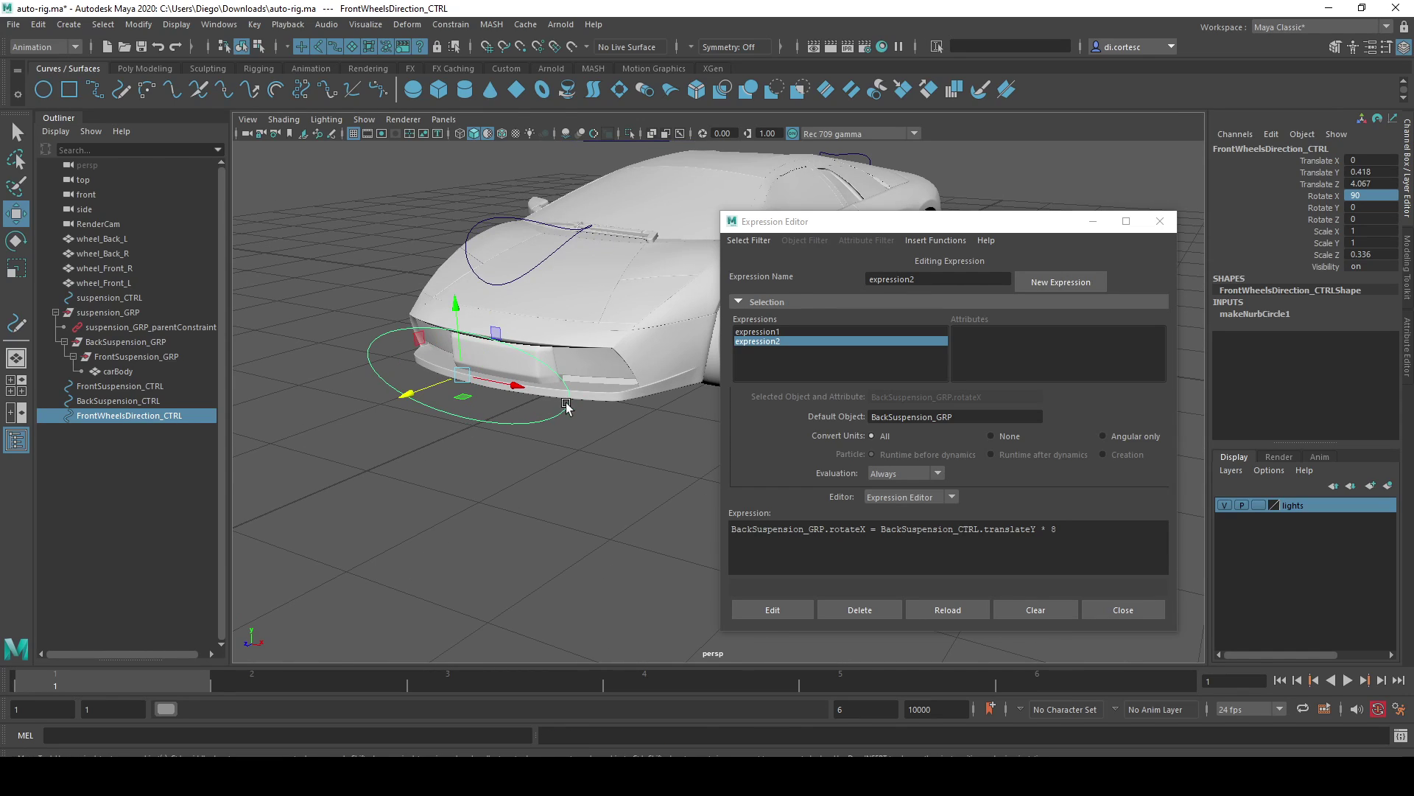
Delete the circle's history, freeze its transformations, and close the Expression Editor
click(488, 72)
click(146, 87)
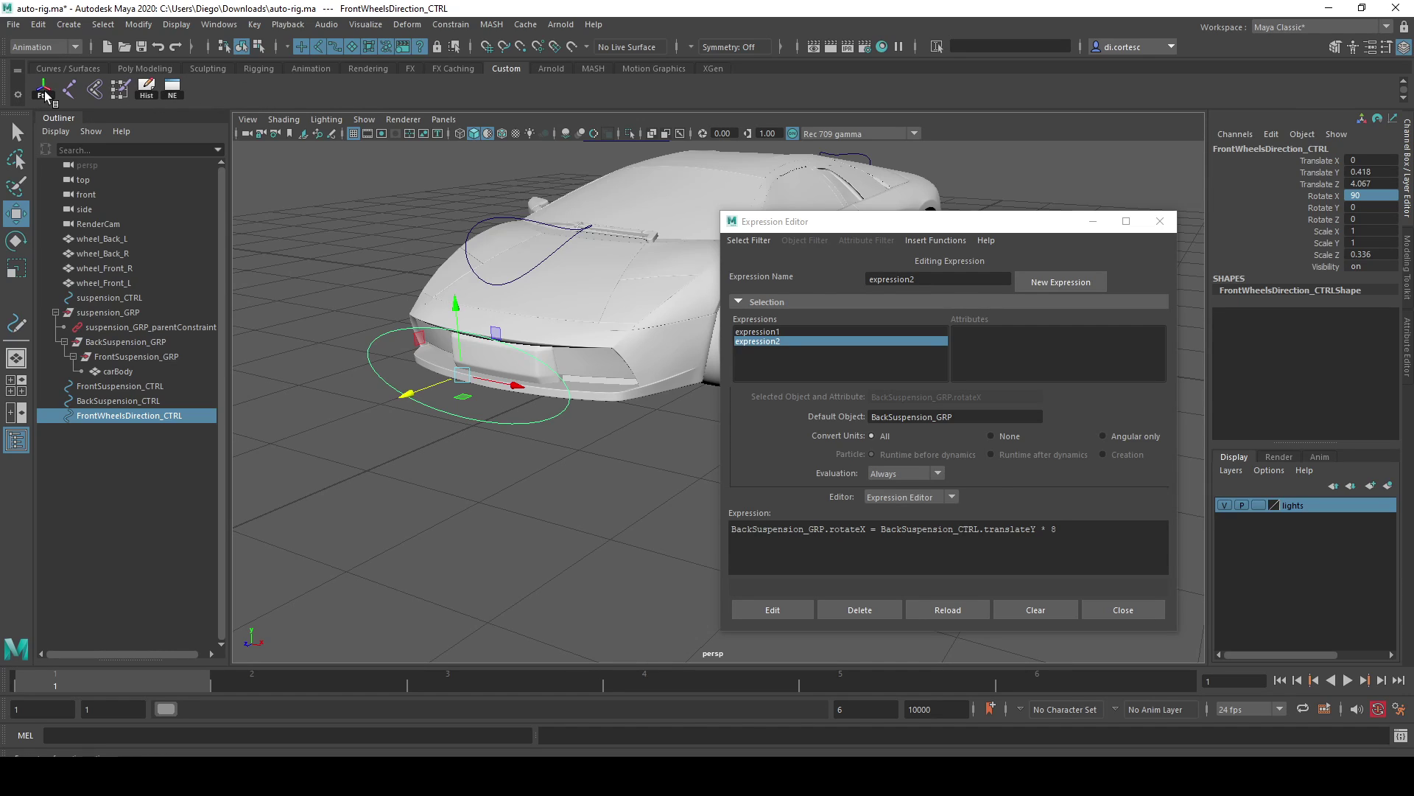
click(44, 94)
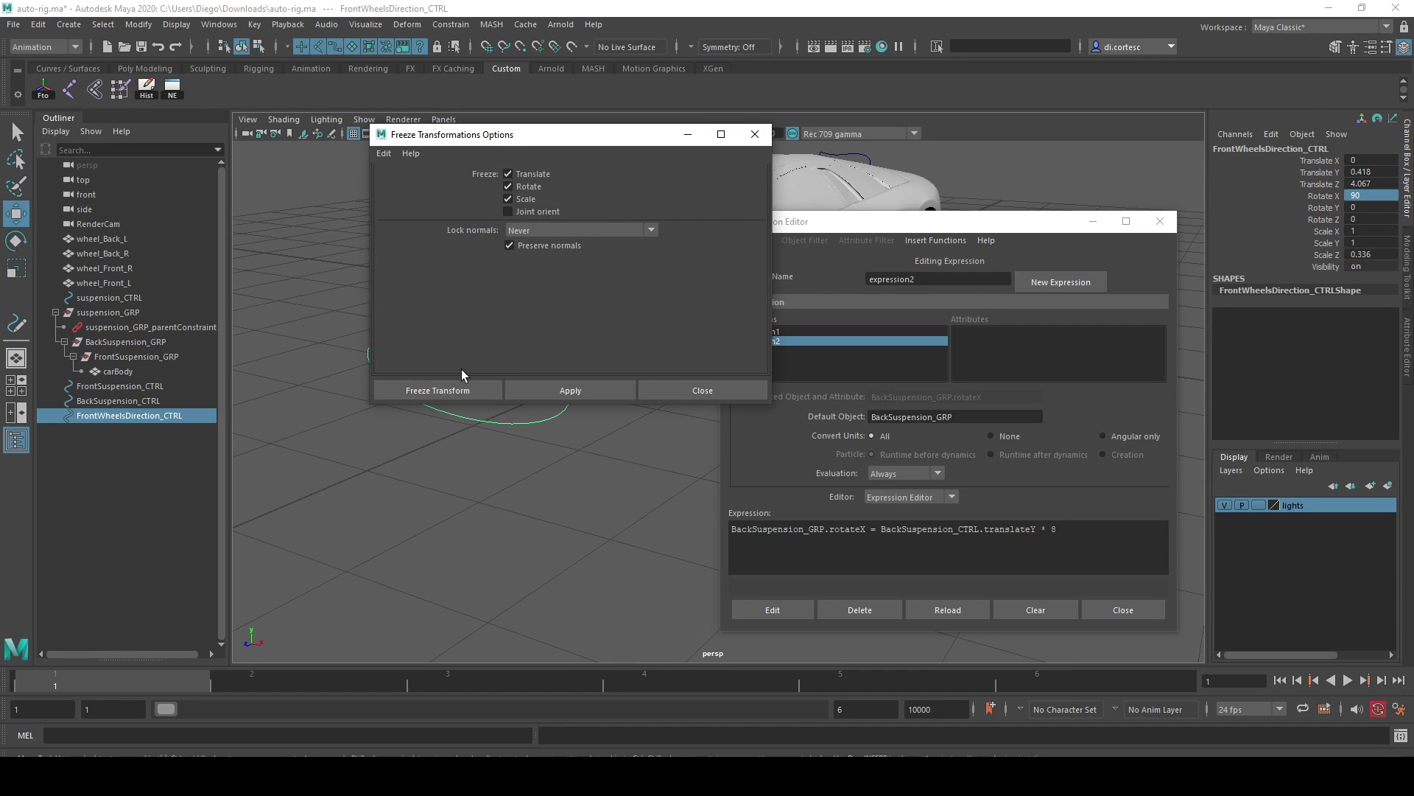
click(449, 387)
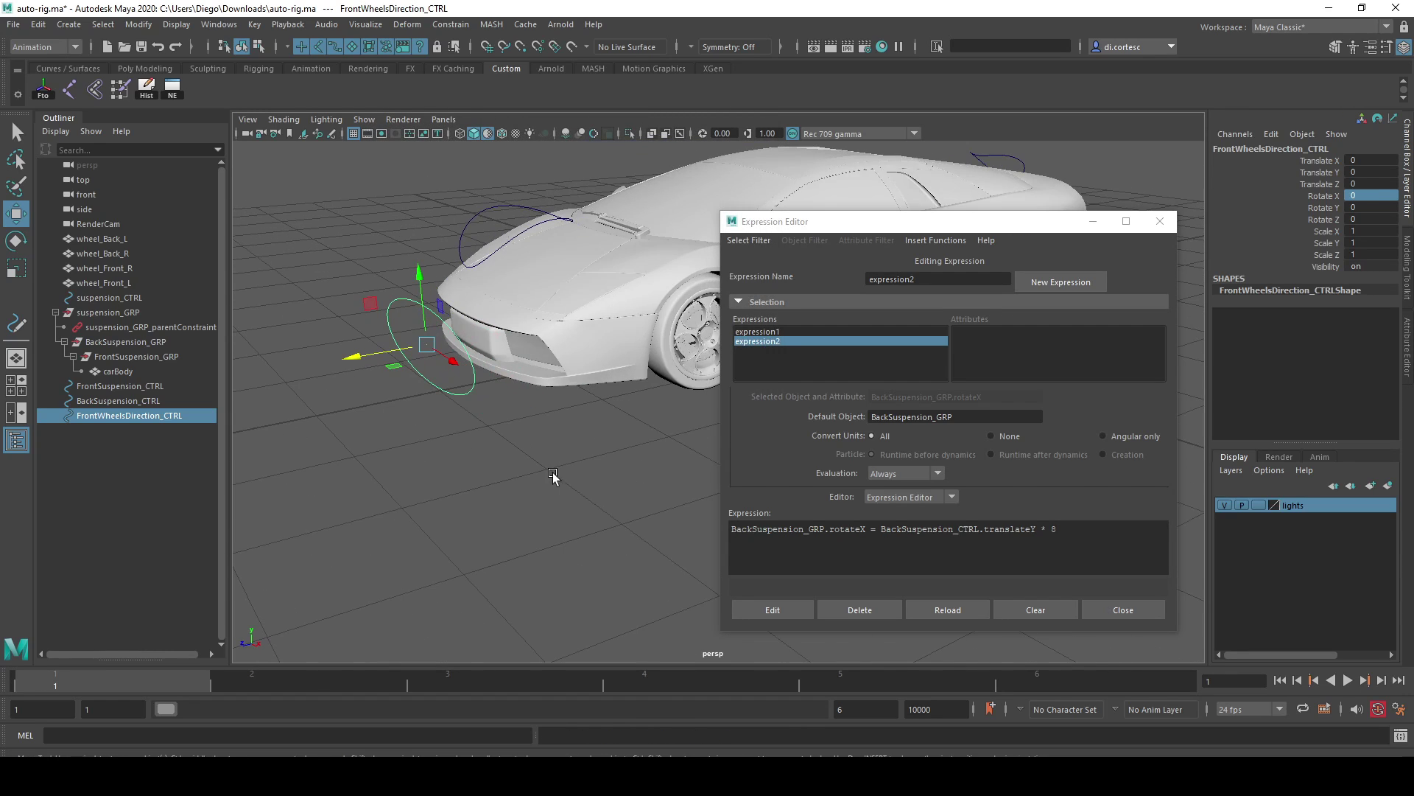
alt+drag(553, 477, 890, 315)
click(1160, 221)
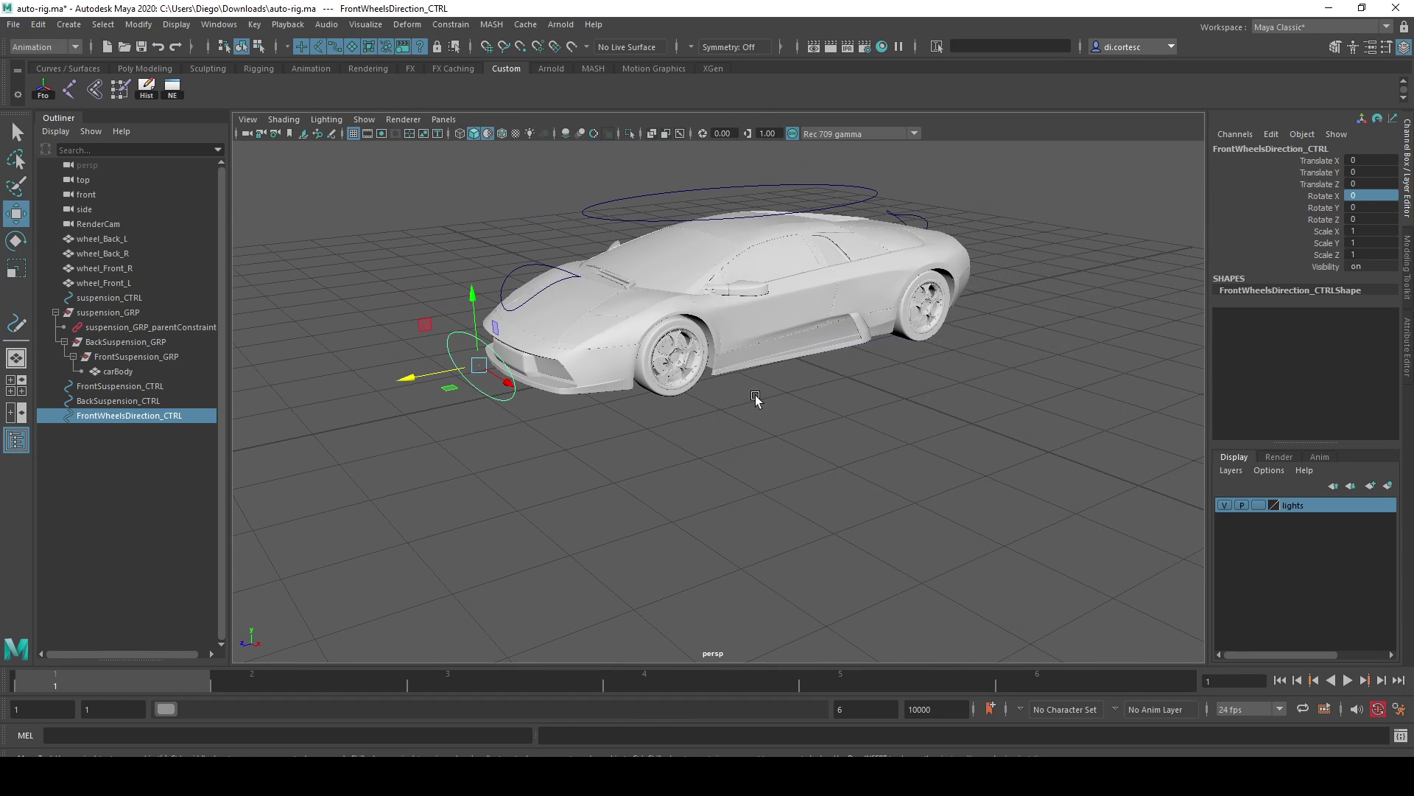
mouse_move(755, 398)
alt+mouse_down()
mouse_move(767, 420)
mouse_move(673, 404)
mouse_move(508, 412)
mouse_move(543, 435)
mouse_move(954, 247)
mouse_move(950, 379)
mouse_move(887, 401)
mouse_move(576, 413)
mouse_move(714, 414)
mouse_move(683, 418)
mouse_move(700, 387)
alt+mouse_up()
Inspect the front wheels by selecting each and orbiting around the car's front
click(689, 401)
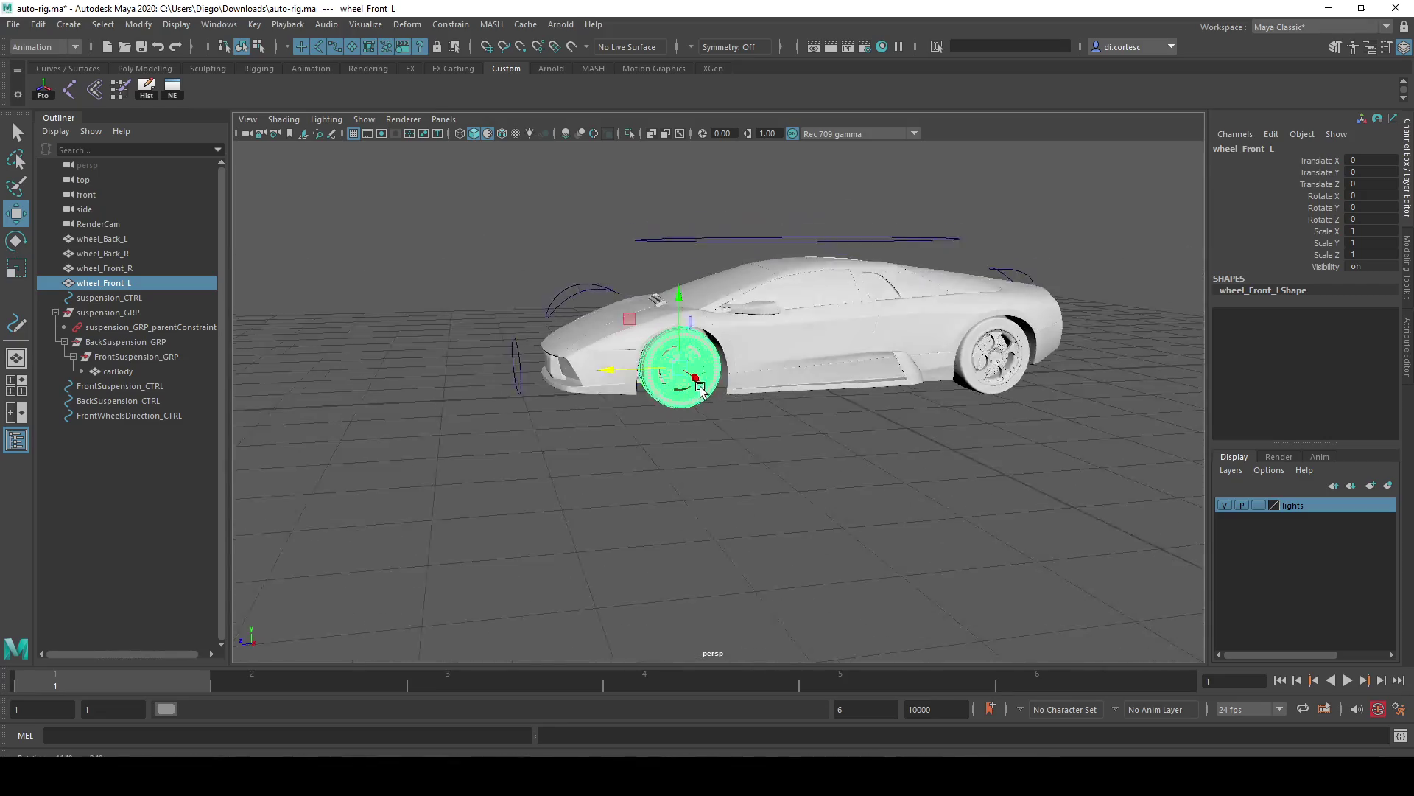
alt+right_drag(700, 387, 881, 486)
mouse_move(881, 486)
alt+mouse_down()
mouse_move(909, 404)
mouse_move(913, 417)
mouse_move(788, 433)
mouse_move(692, 363)
alt+mouse_up()
scroll(692, 363, up, 3)
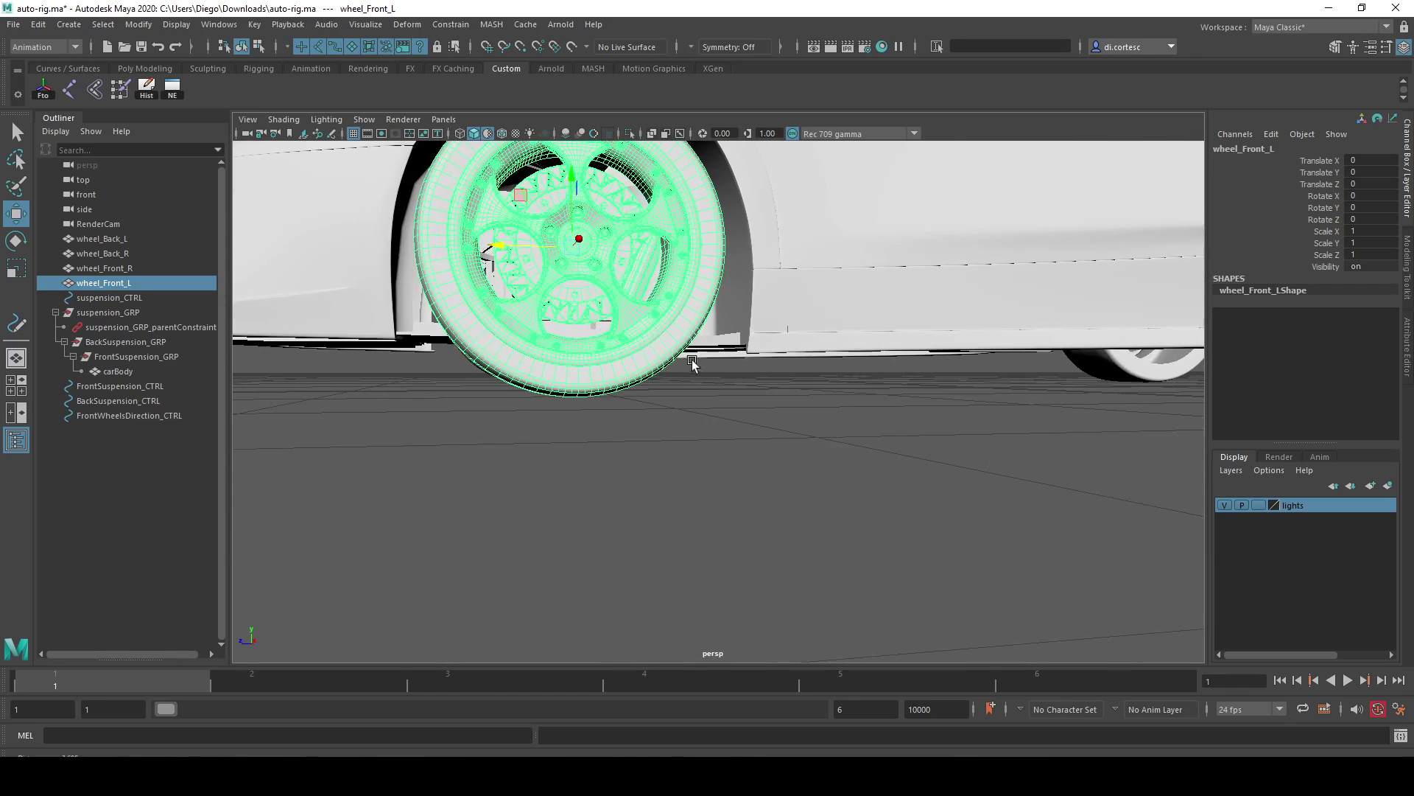
mouse_move(555, 243)
alt+mouse_down()
mouse_move(663, 290)
mouse_move(752, 297)
mouse_move(615, 351)
mouse_move(533, 311)
mouse_move(466, 318)
mouse_move(612, 379)
alt+mouse_up()
click(614, 350)
scroll(638, 368, up, 3)
alt+drag(566, 361, 759, 390)
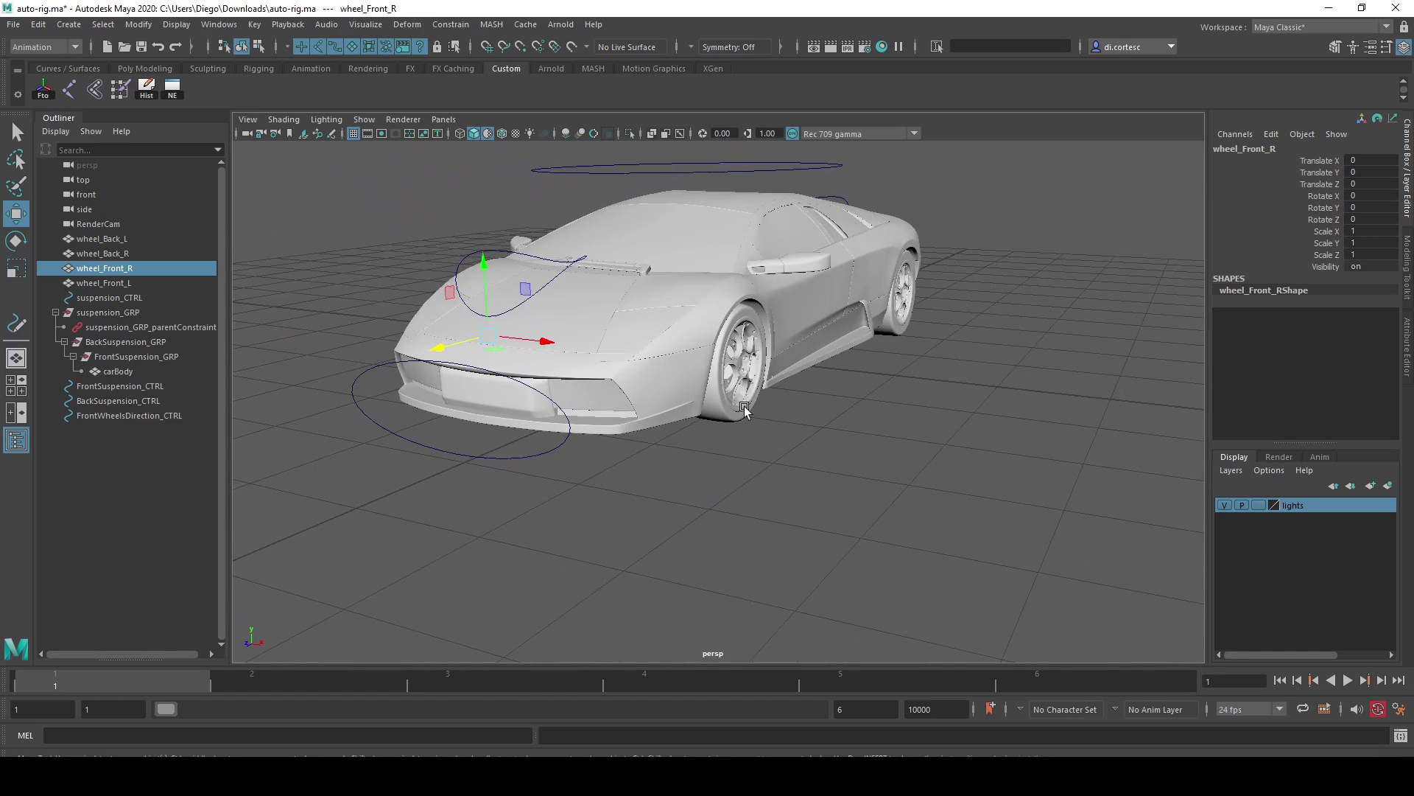
click(744, 409)
alt+drag(706, 423, 748, 431)
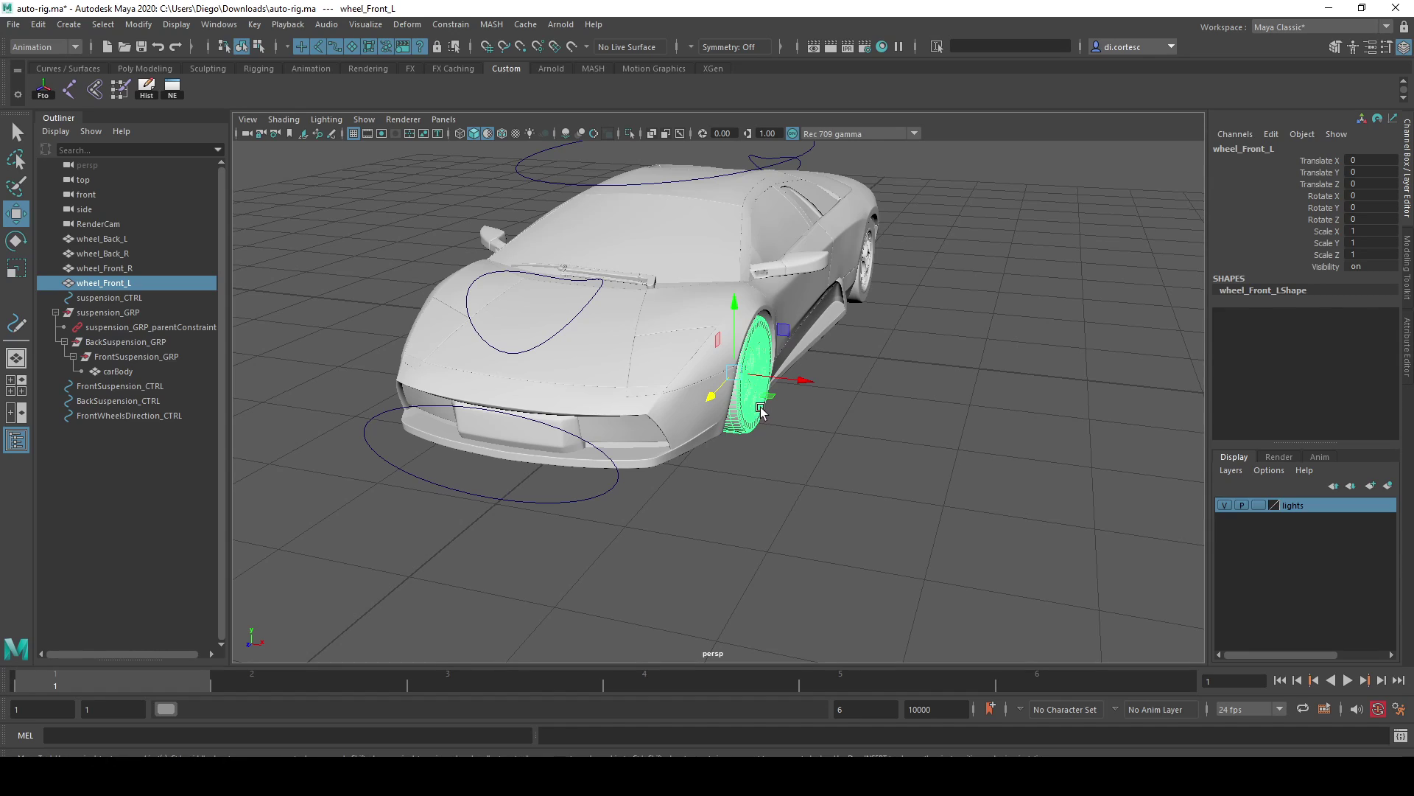
alt+drag(635, 414, 731, 412)
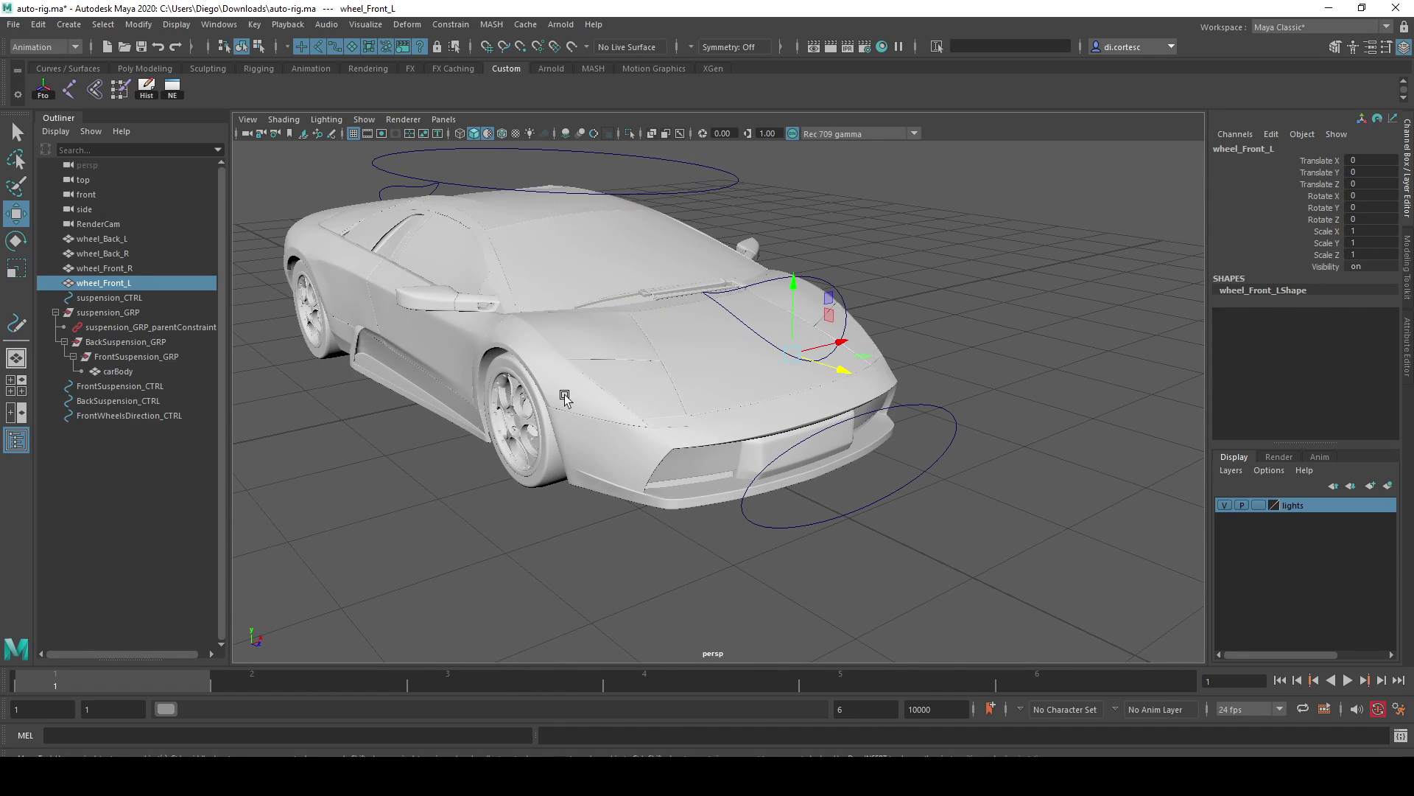
Slide FrontWheelsDirection_CTRL sideways, then turn the front-left wheel about 21 degrees on Y
click(515, 412)
alt+drag(515, 413, 694, 468)
click(858, 484)
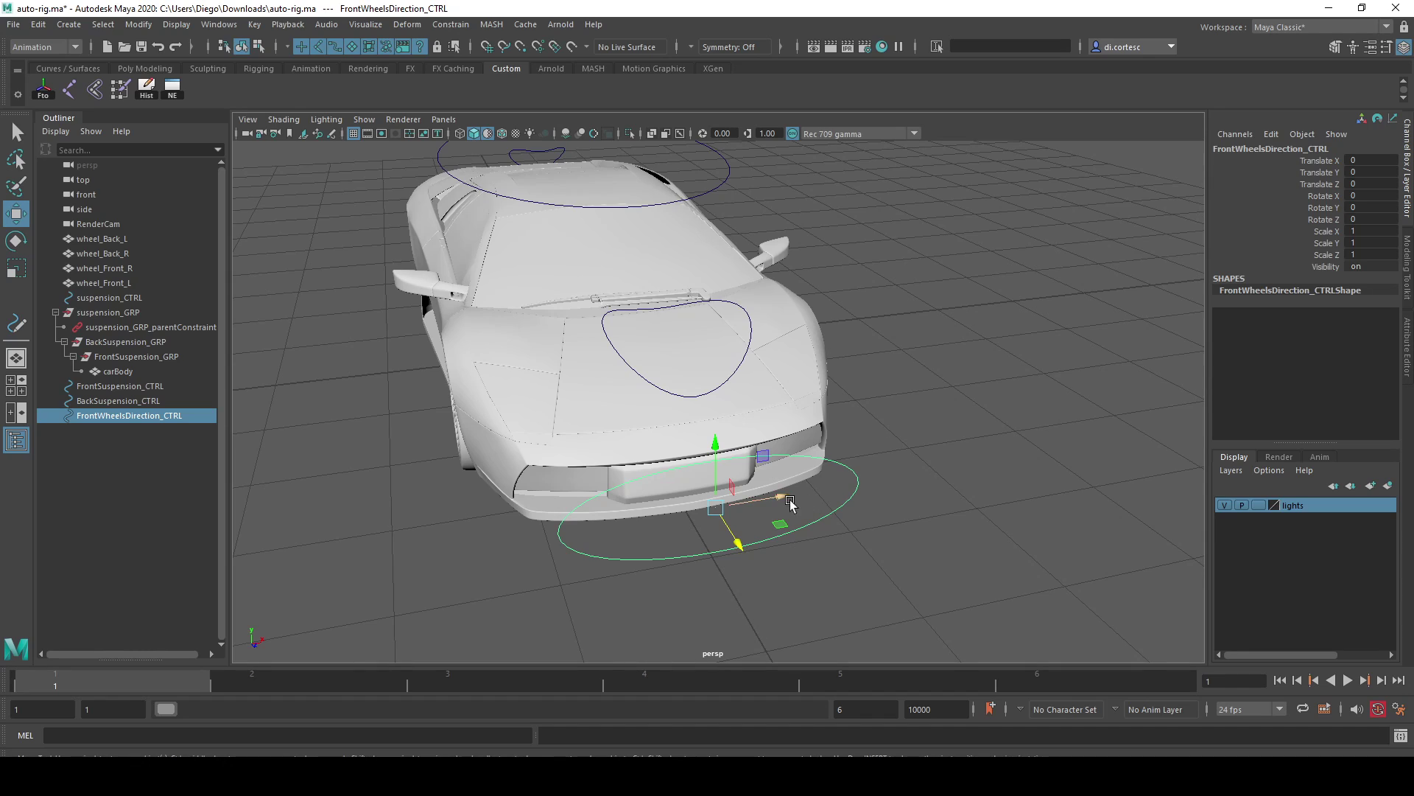
mouse_move(738, 544)
mouse_down()
mouse_move(876, 524)
mouse_move(818, 479)
mouse_up()
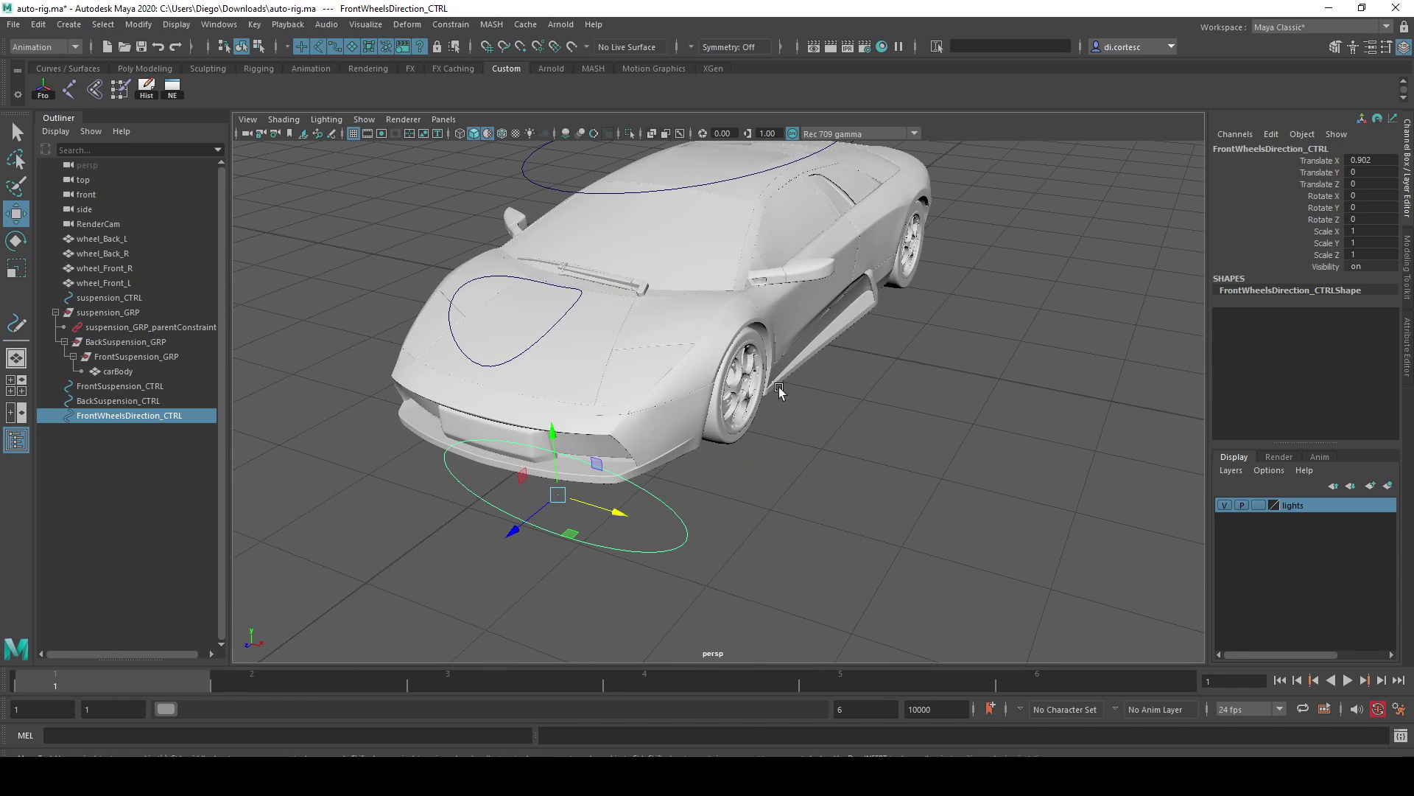
click(726, 413)
key(e)
drag(723, 412, 749, 414)
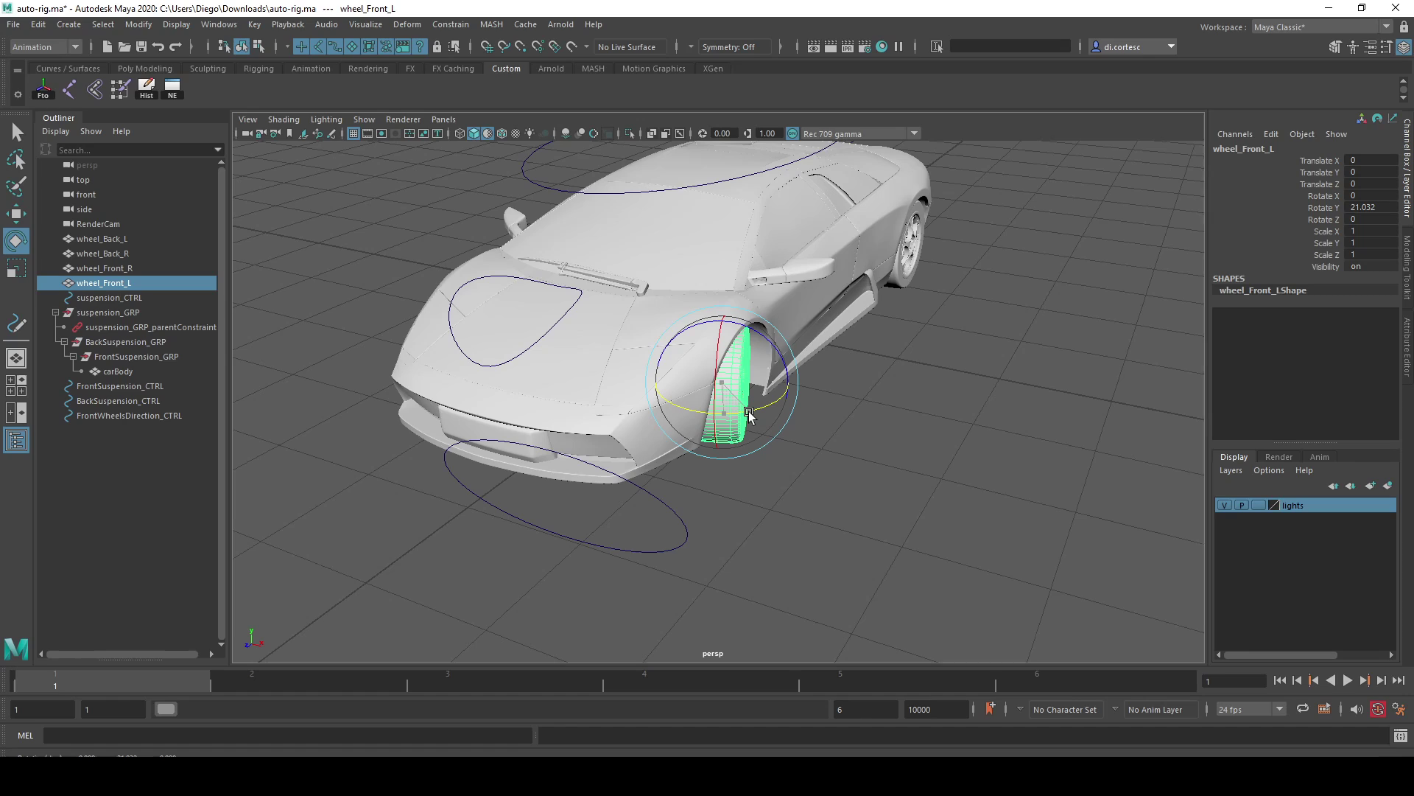
Slide the direction control left, then undo the front-left wheel's rotation
click(673, 508)
key(w)
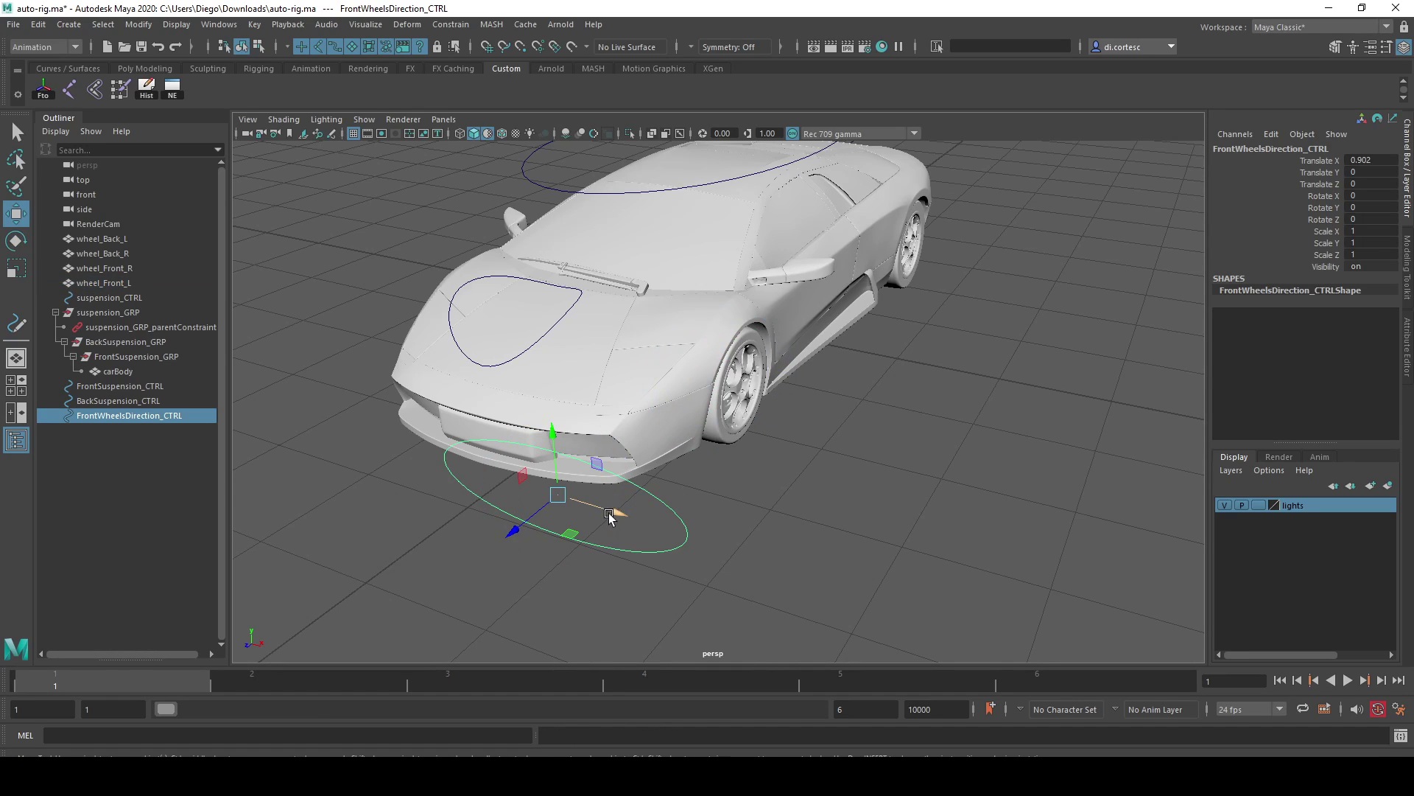
drag(614, 511, 478, 489)
click(733, 413)
key(e)
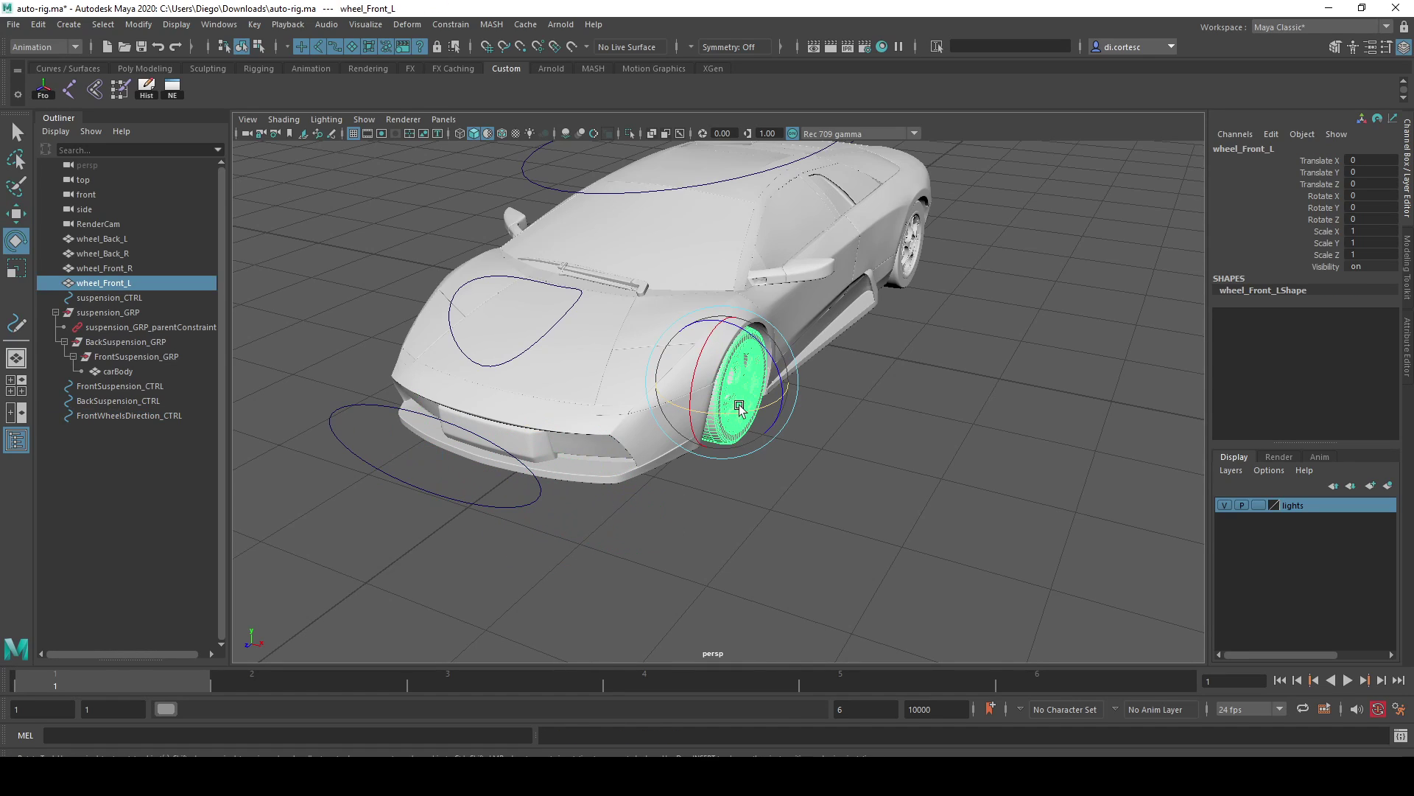
click(820, 489)
key(ctrl+z)
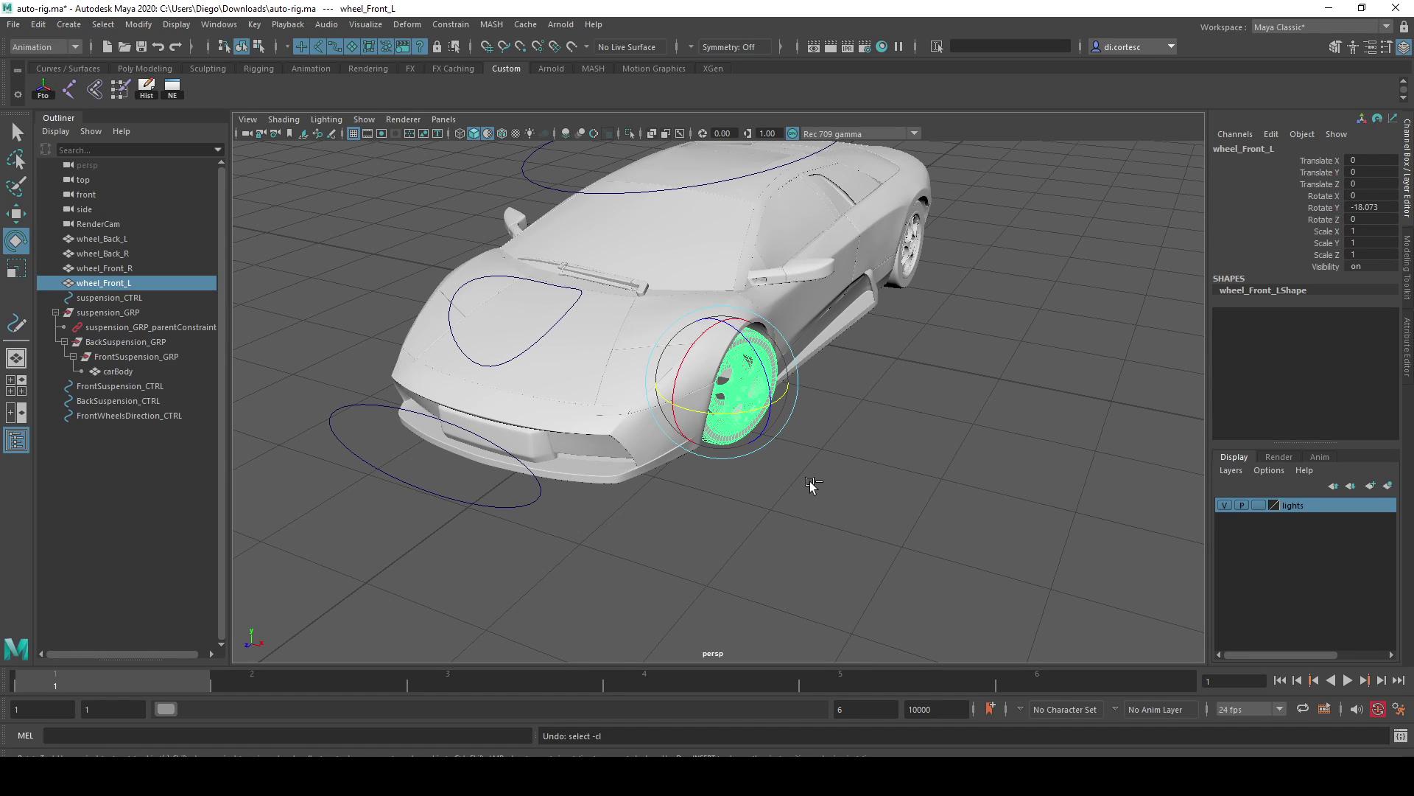
key(ctrl+z)
Set the control's Translate X to 0, then select the front-left wheel plus the control
click(505, 504)
click(1366, 160)
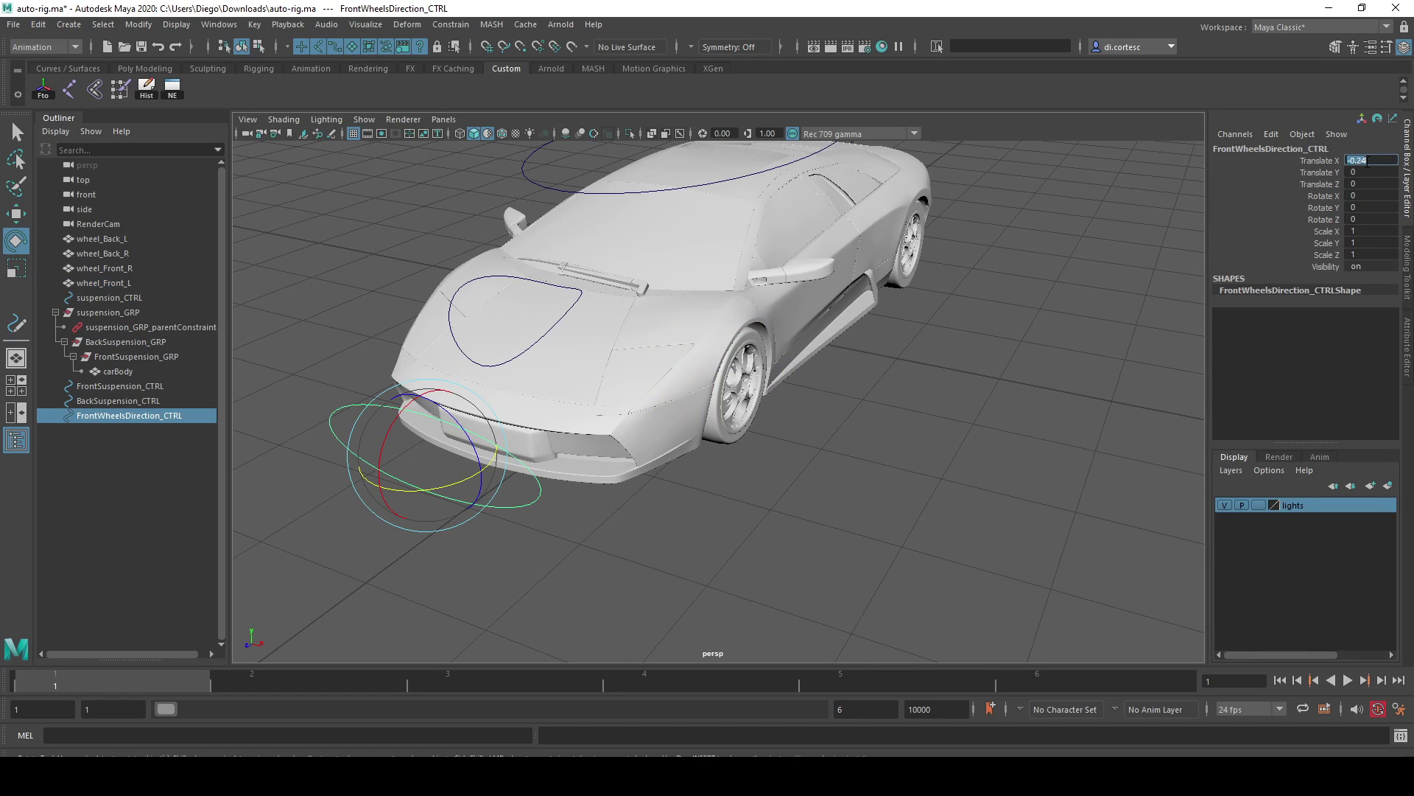
text(0)
key(Return)
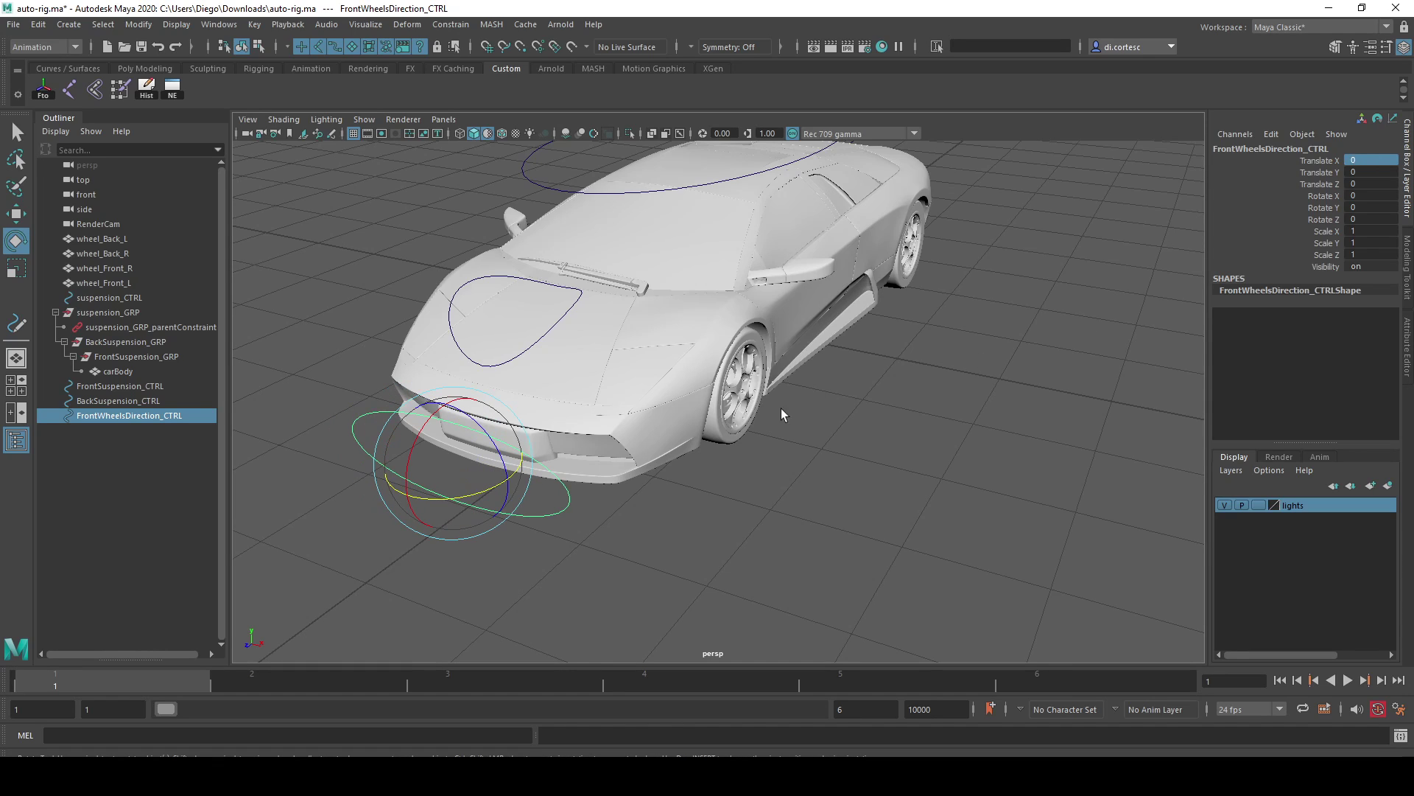
alt+drag(781, 409, 717, 420)
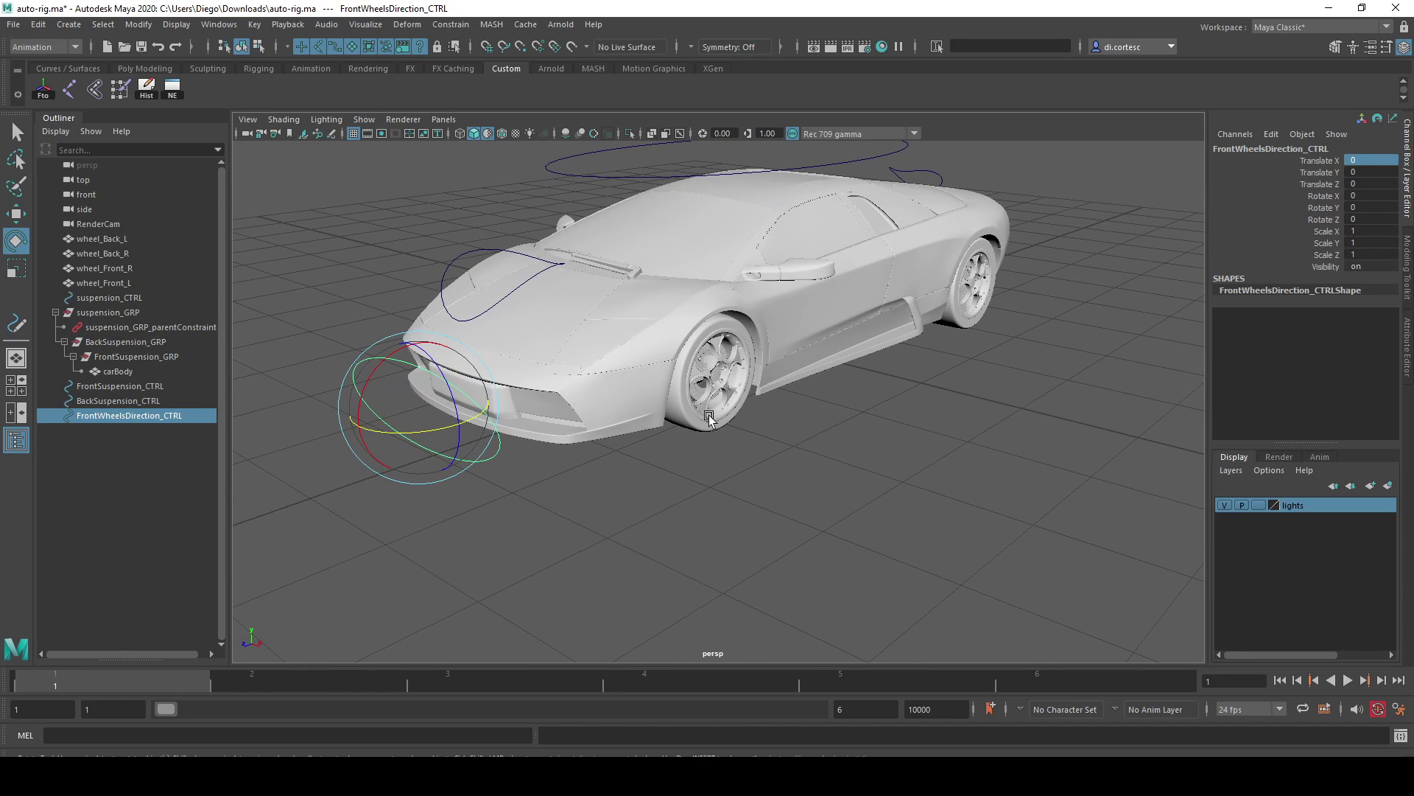
click(709, 417)
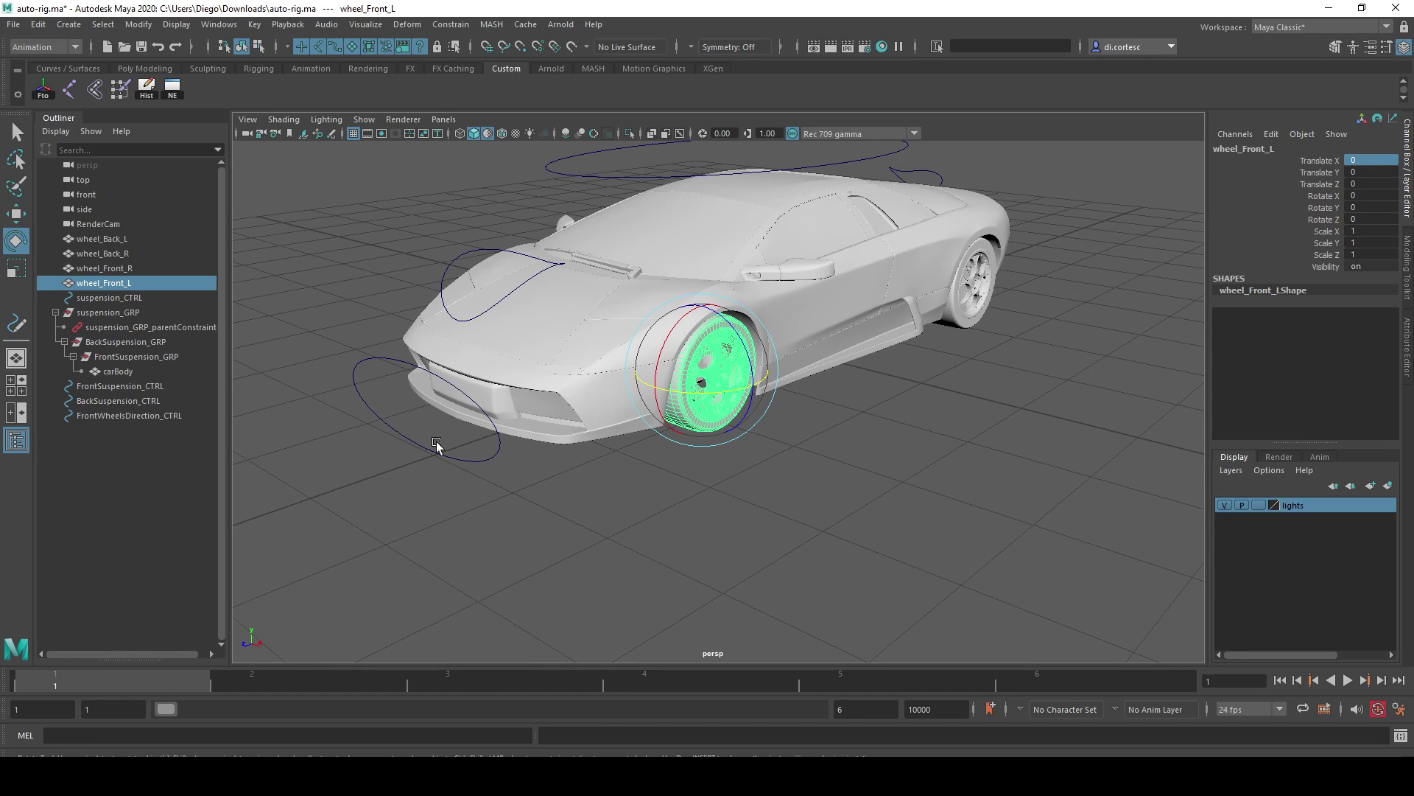
alt+drag(595, 426, 564, 430)
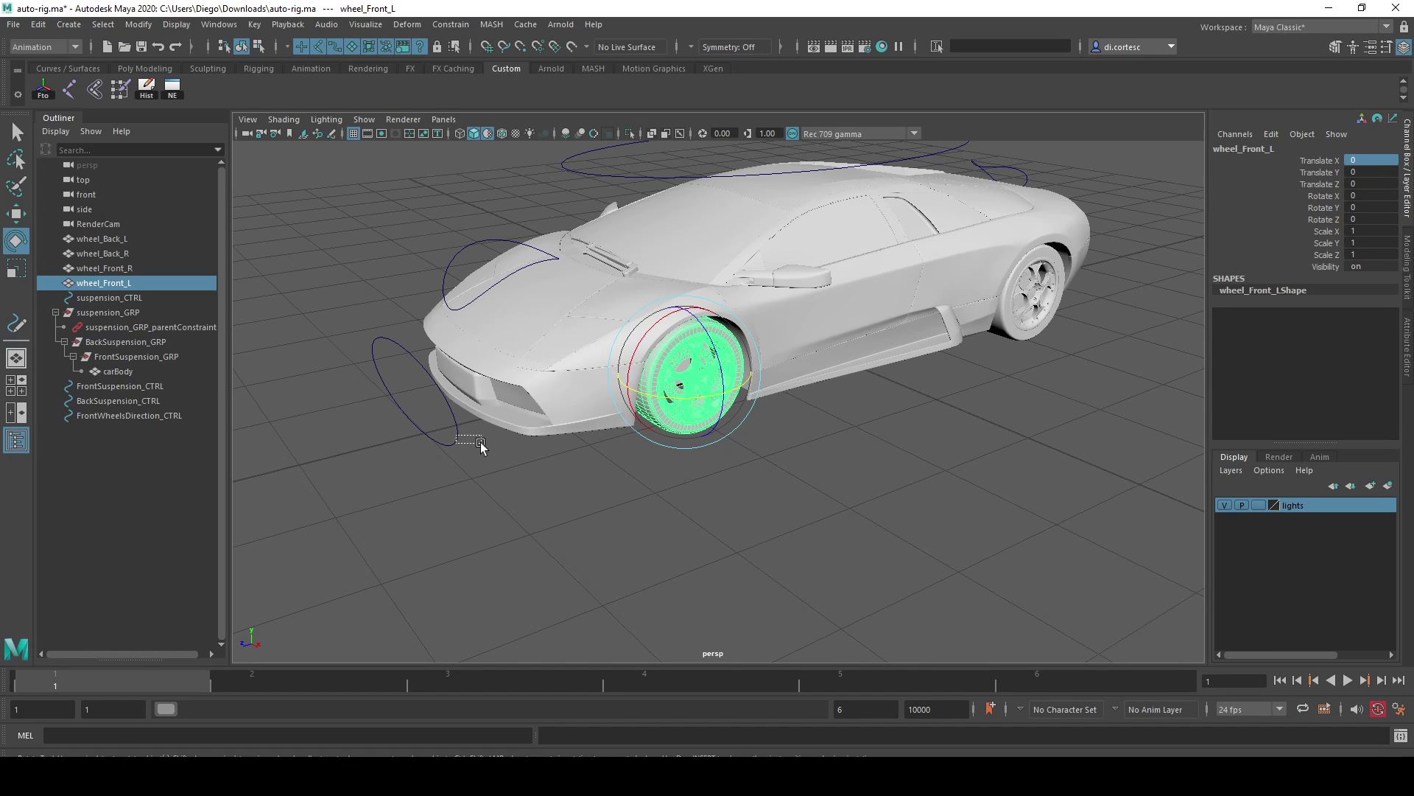
shift+click(455, 440)
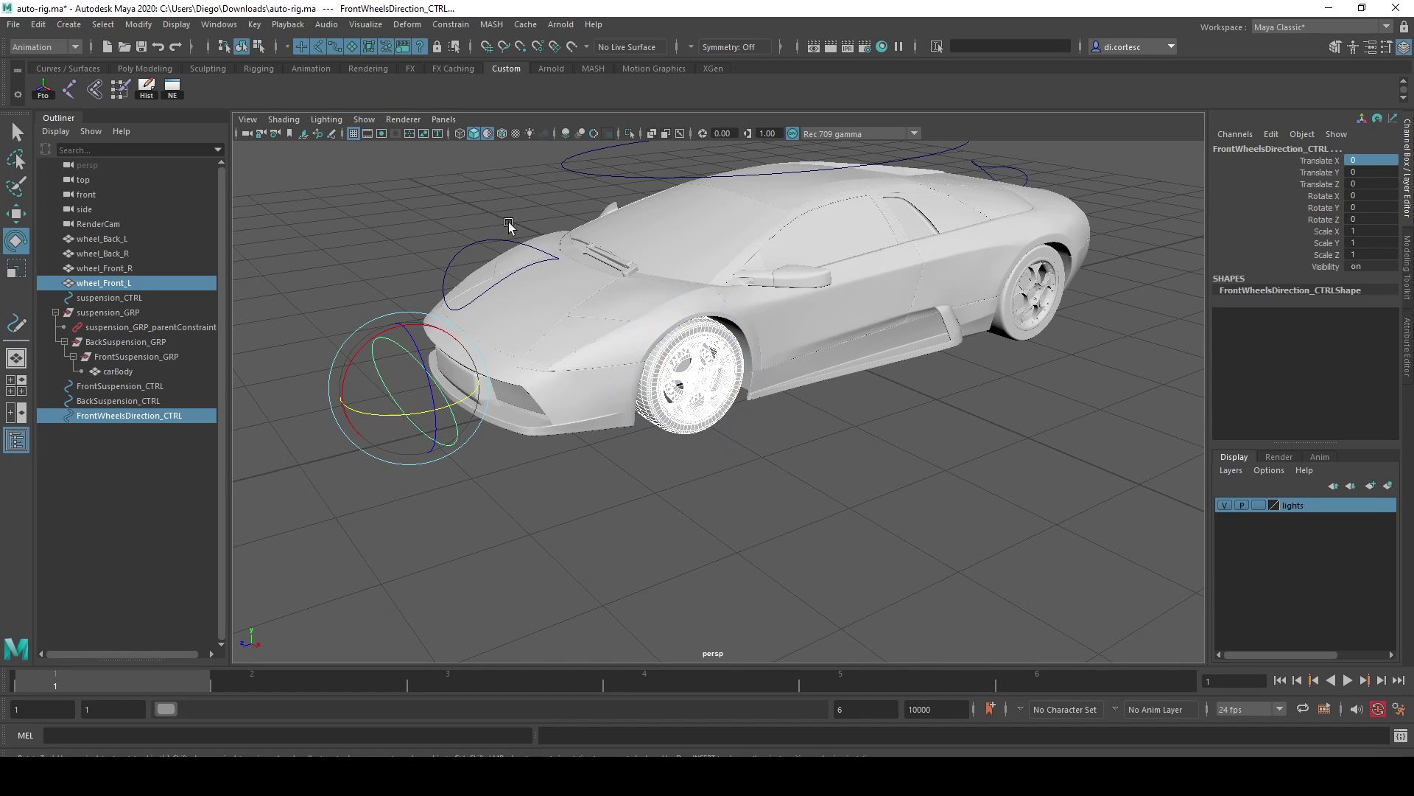
Switch to the Rigging menu set and reset the Aim Constraint options to defaults
click(453, 25)
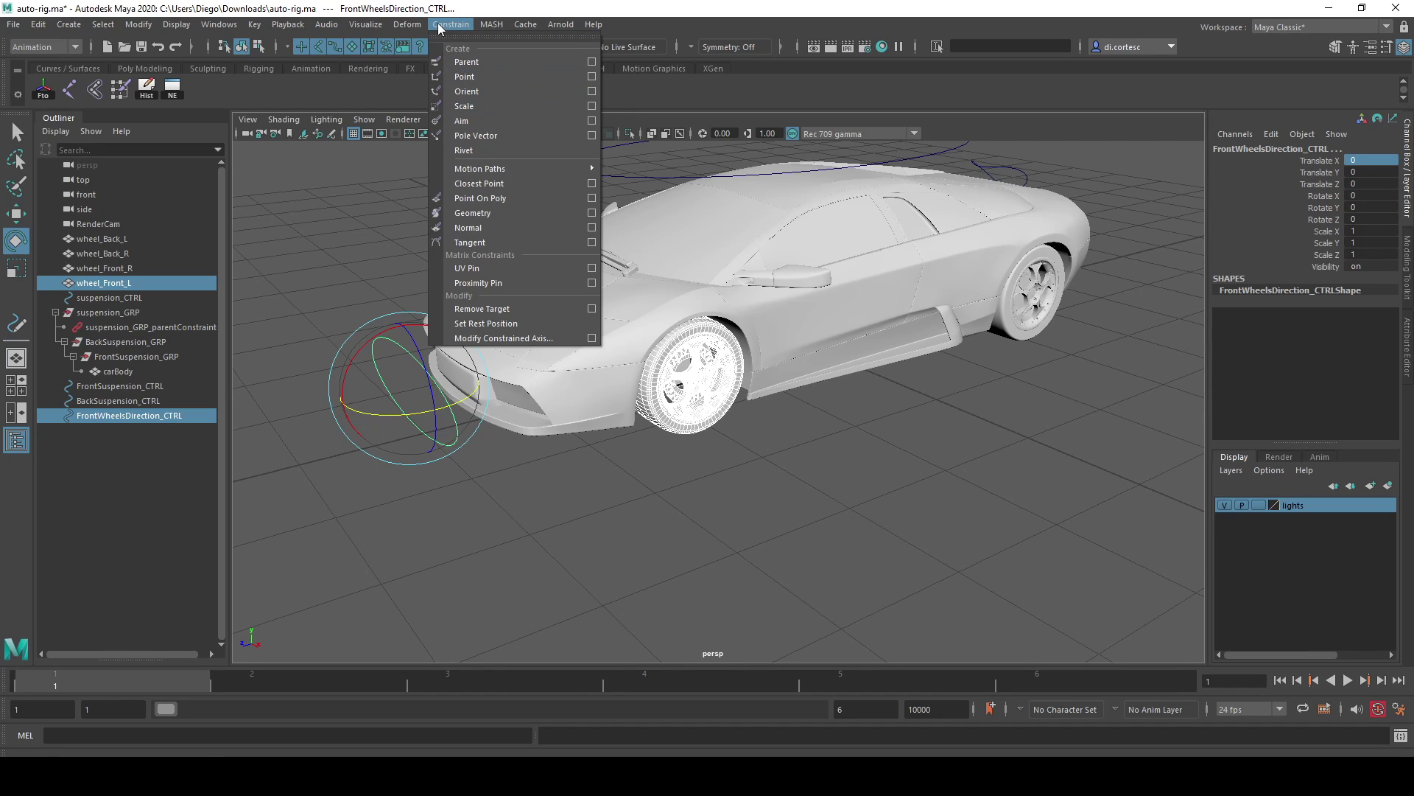
click(37, 47)
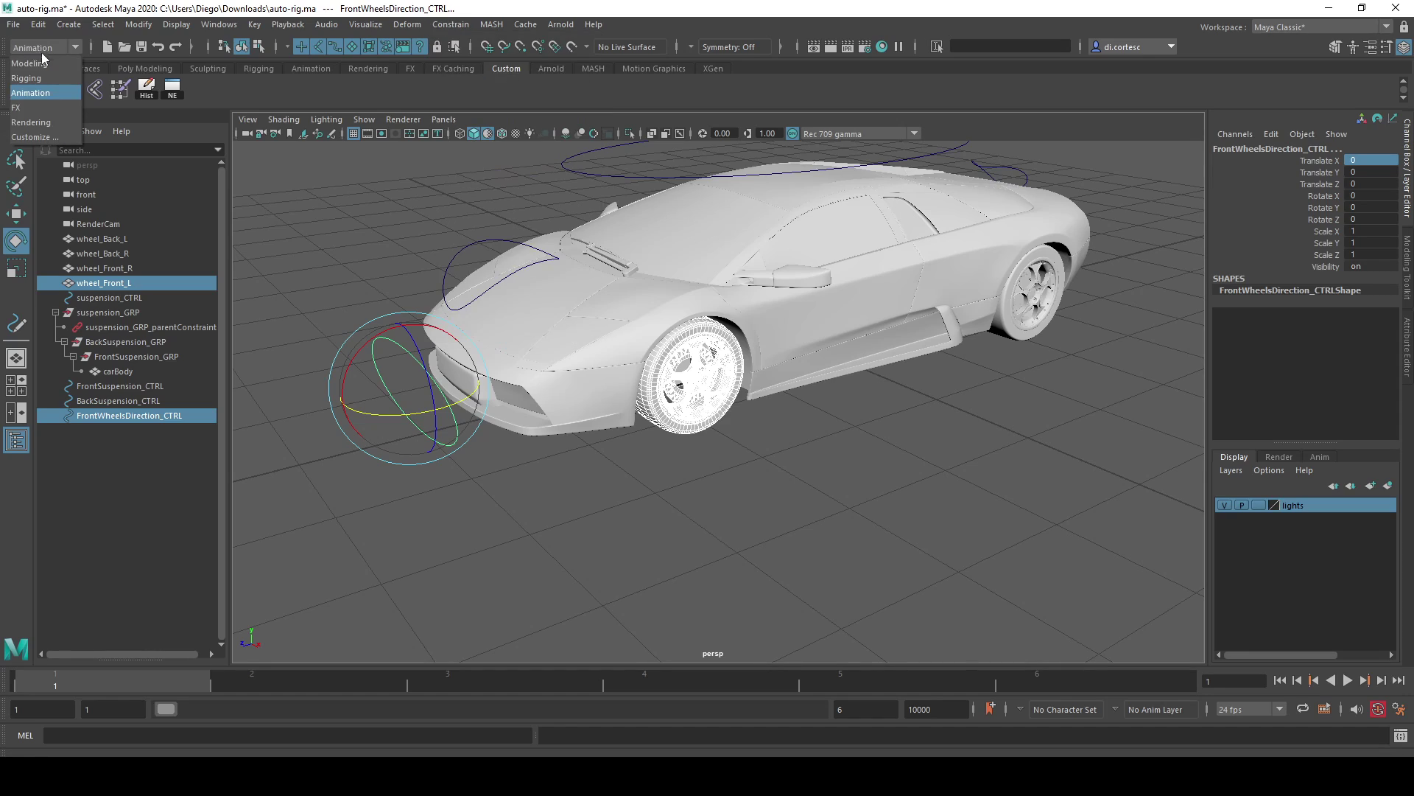
click(37, 78)
click(384, 27)
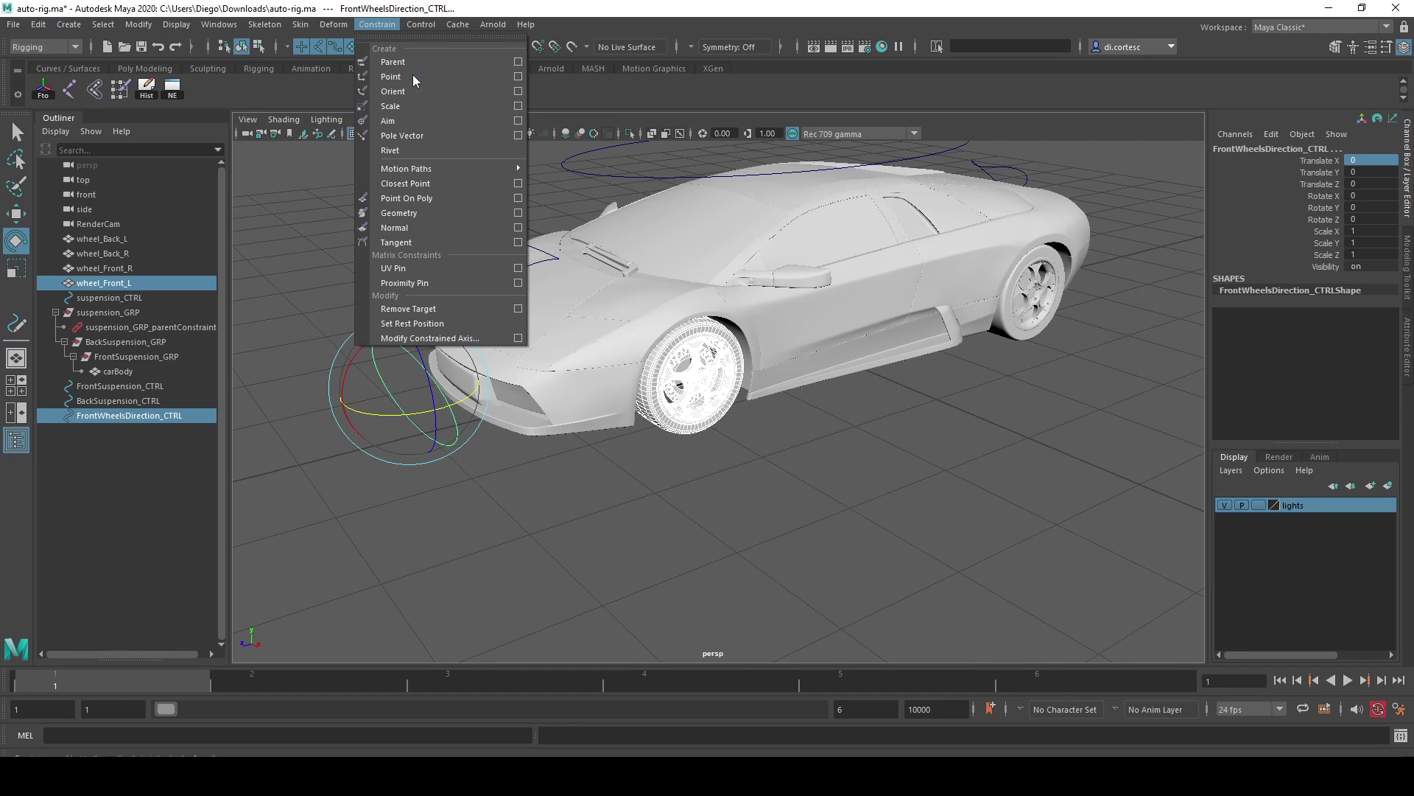
click(514, 121)
drag(527, 140, 729, 149)
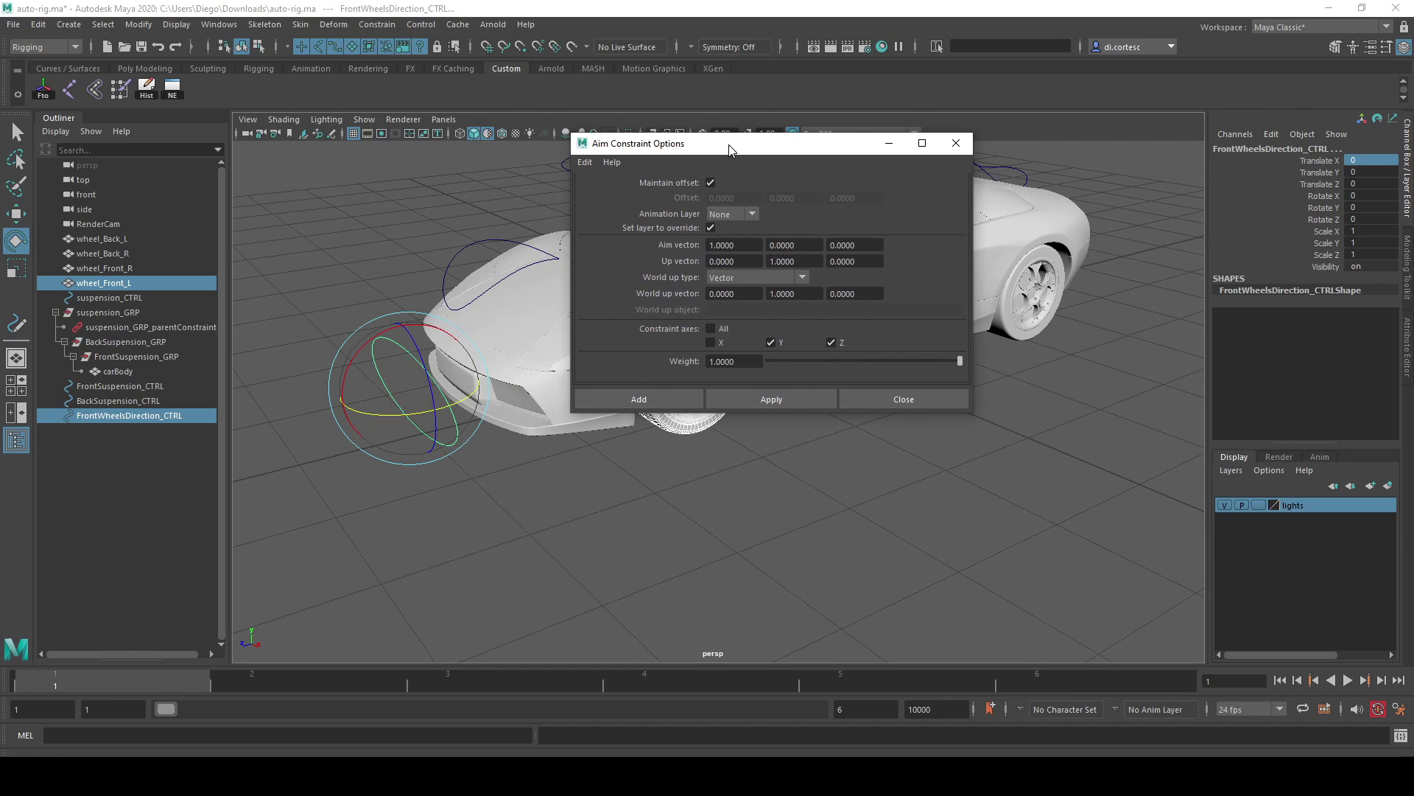
click(582, 164)
click(604, 188)
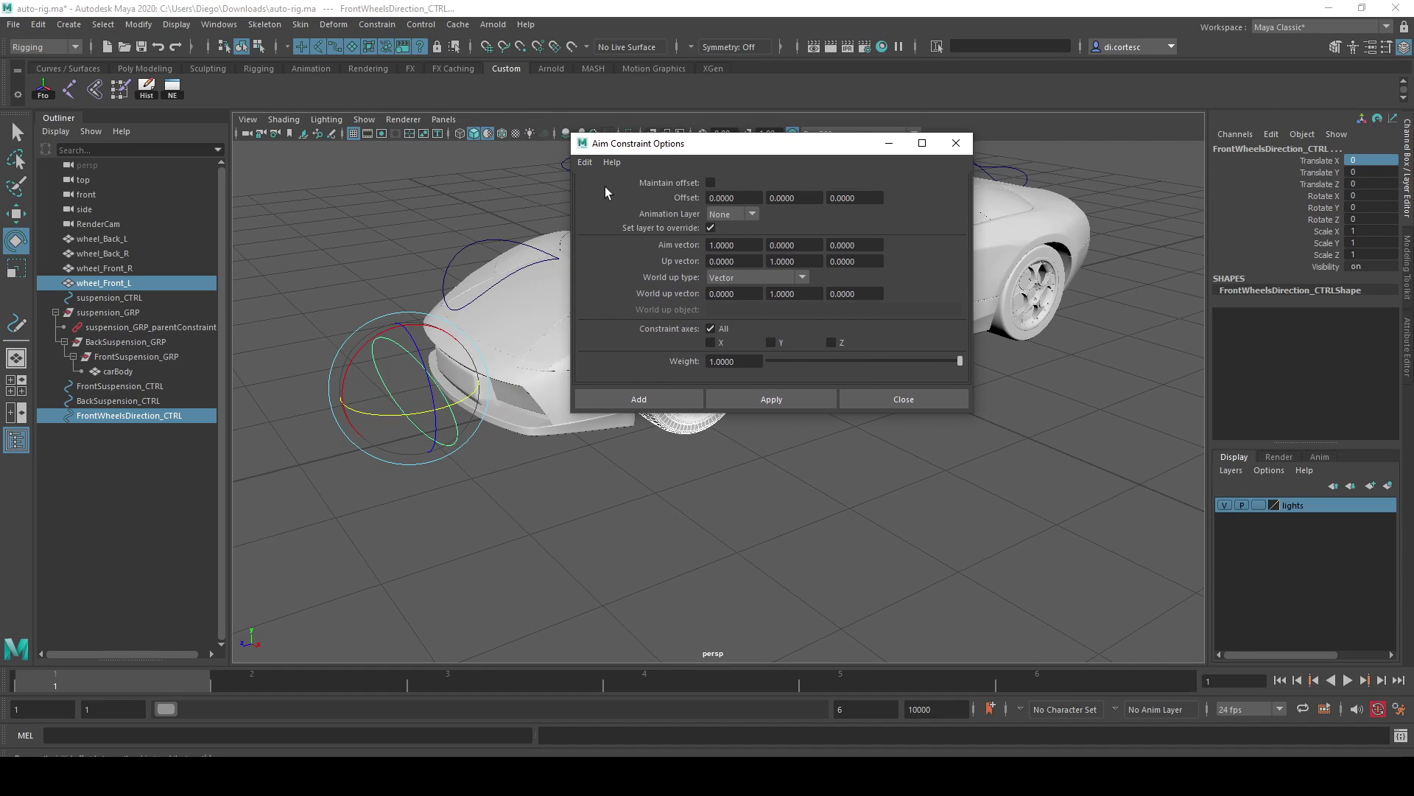
Turn on Maintain offset, limit the aim constraint to the Y axis, and apply it
click(710, 184)
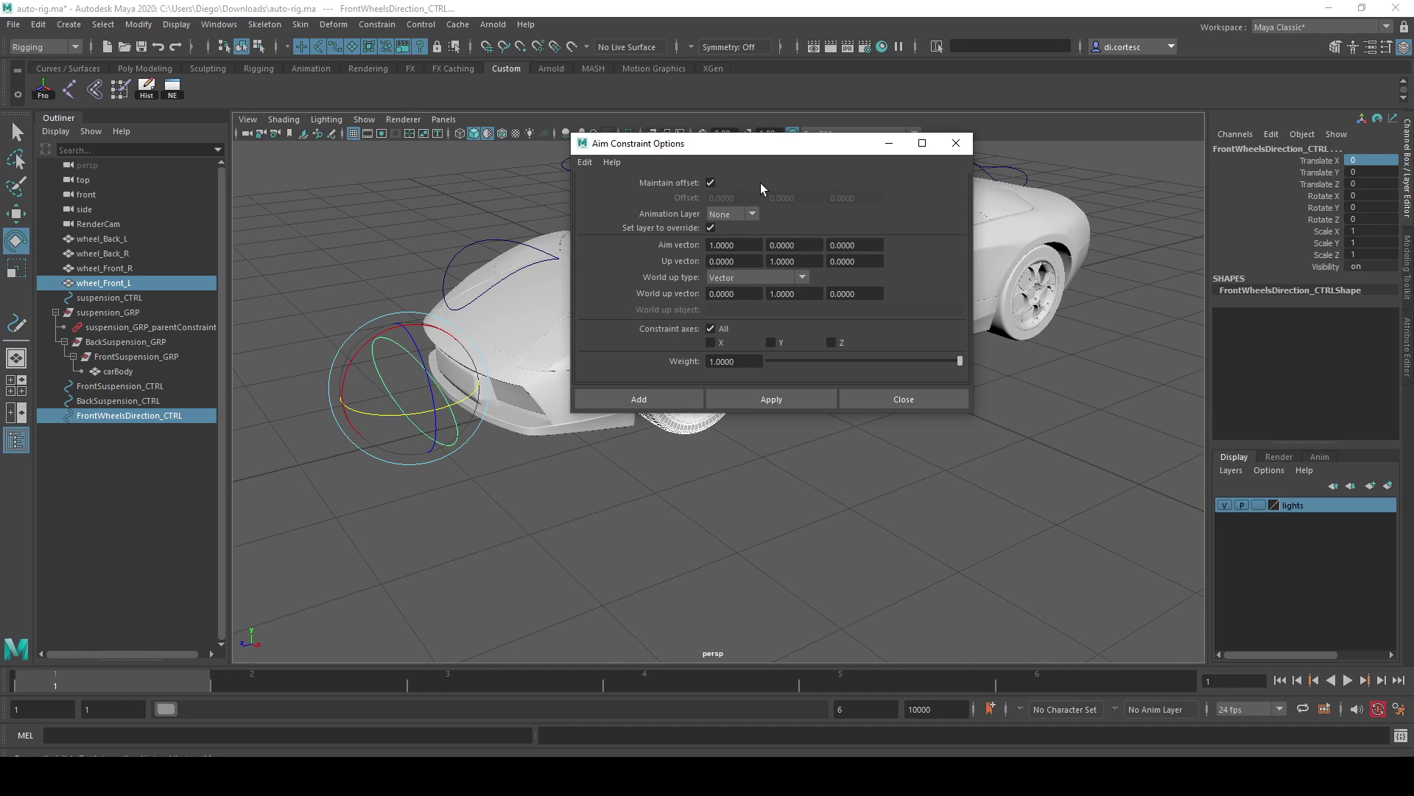
drag(768, 147, 1028, 171)
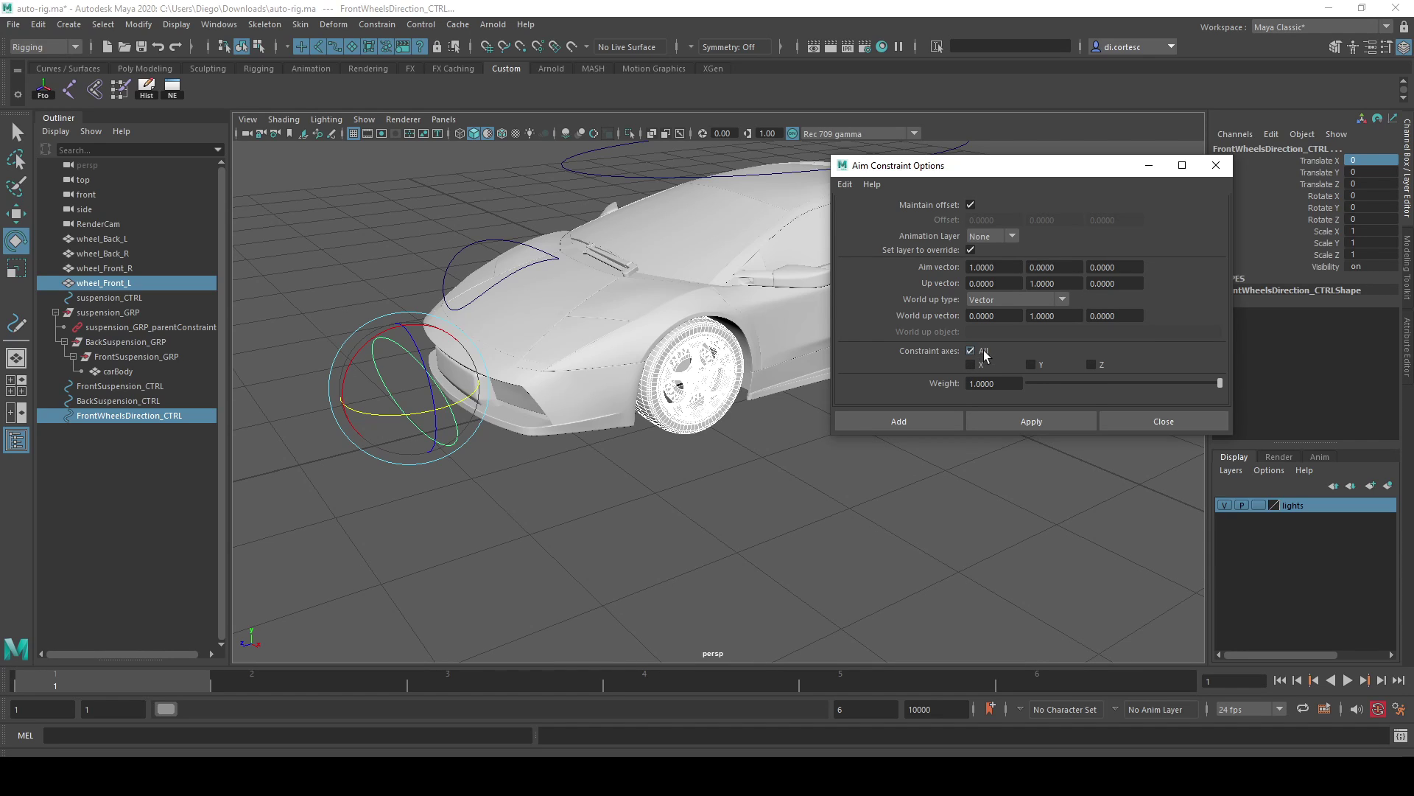
mouse_move(773, 404)
alt+mouse_down()
mouse_move(719, 385)
mouse_move(688, 398)
alt+mouse_up()
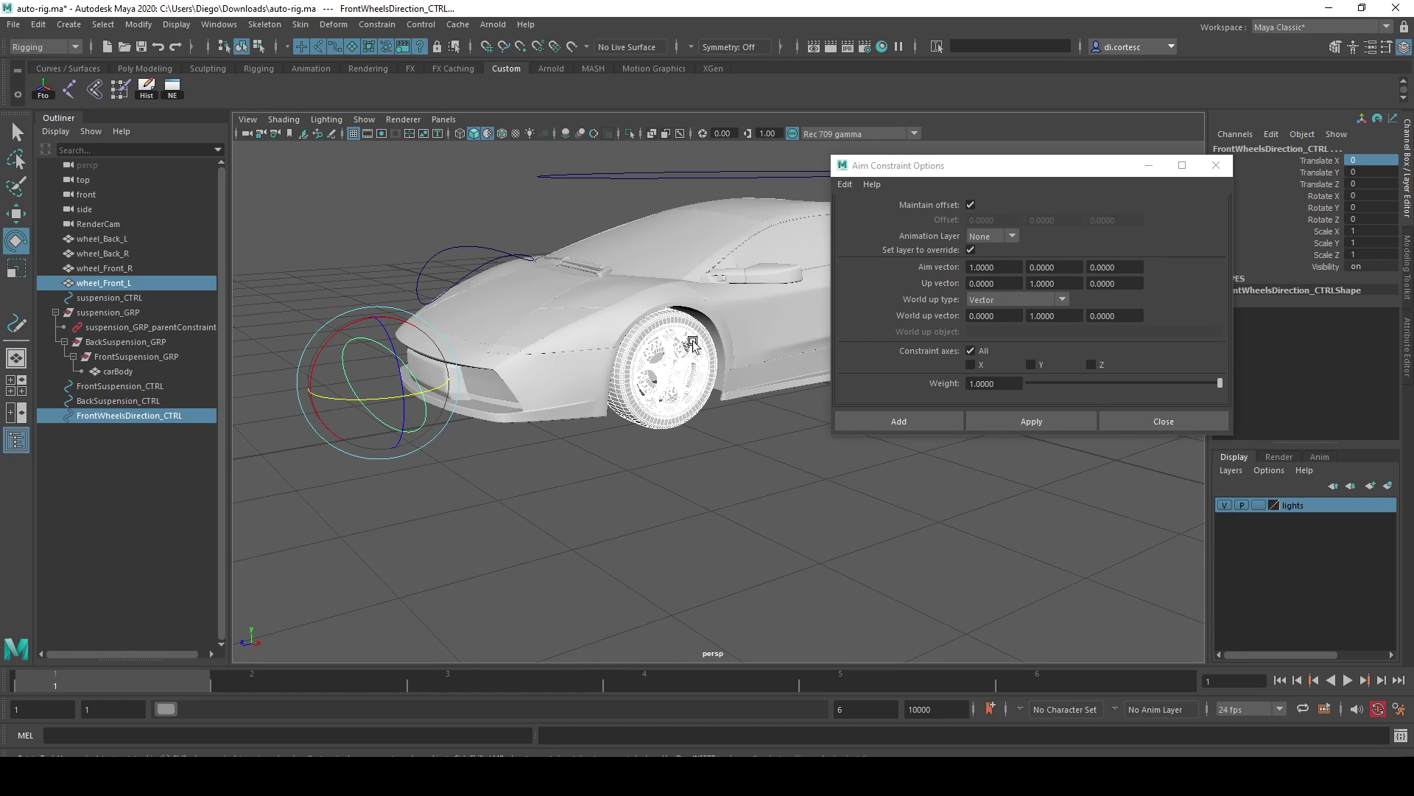
mouse_move(634, 407)
alt+mouse_down()
mouse_move(626, 383)
mouse_move(557, 404)
mouse_move(675, 407)
mouse_move(715, 343)
mouse_move(656, 358)
alt+mouse_up()
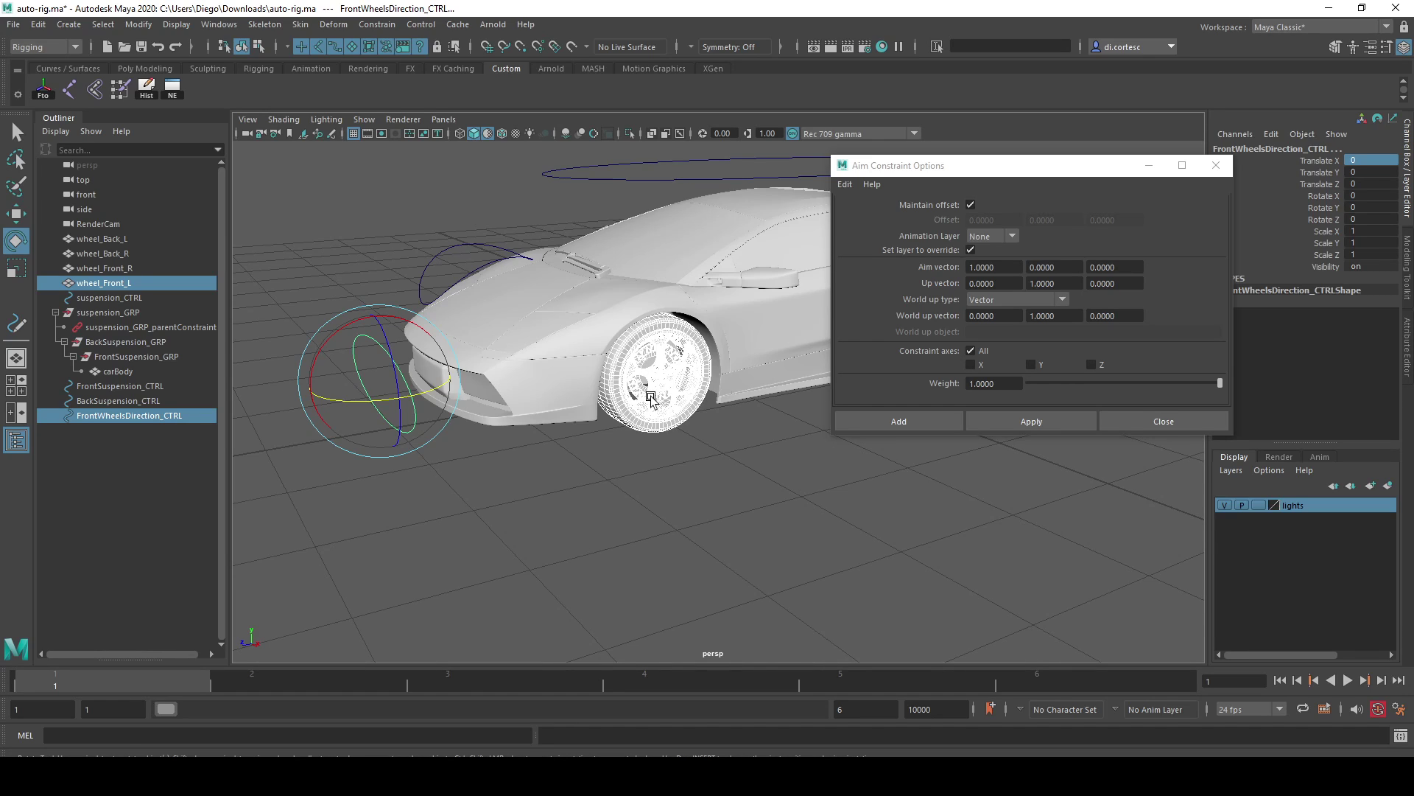
alt+drag(651, 398, 634, 403)
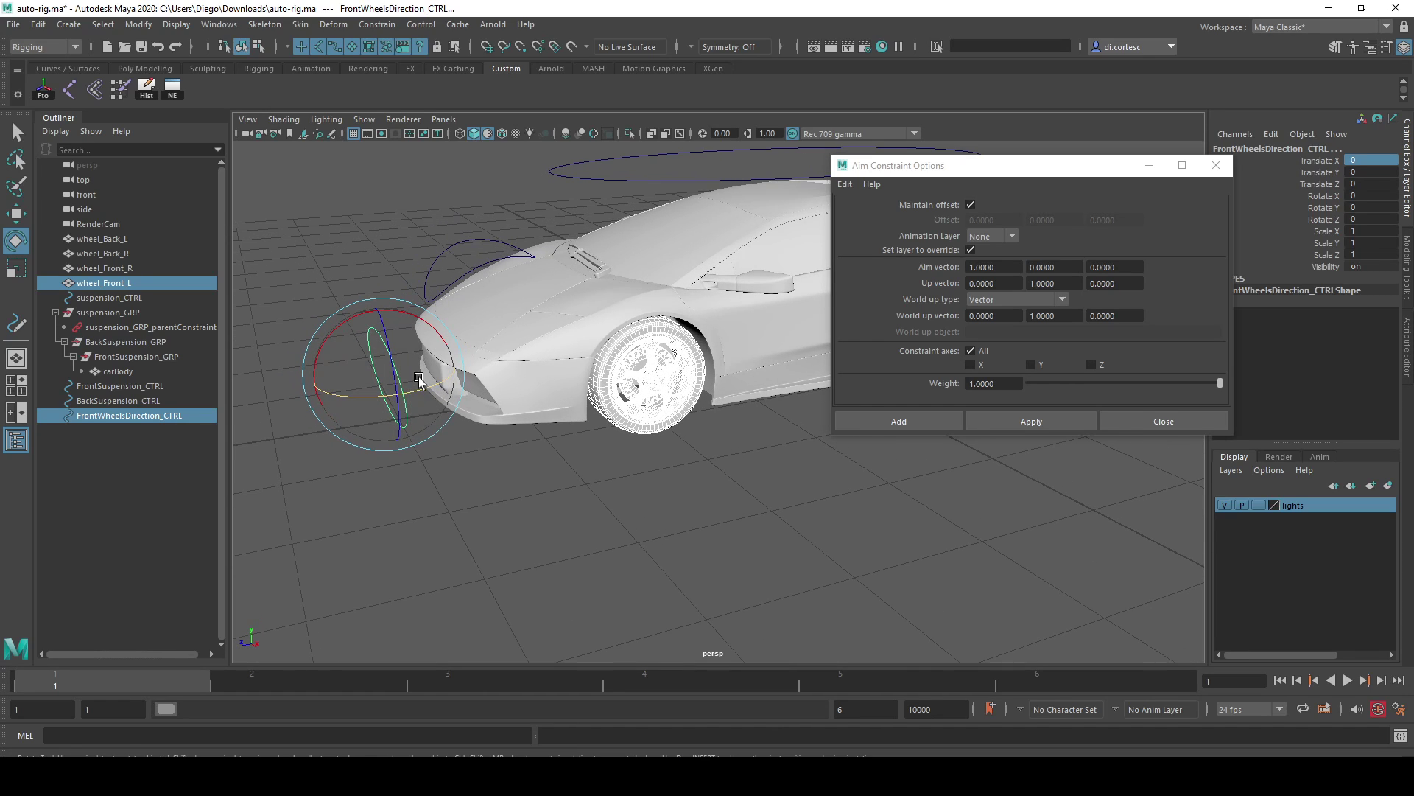
alt+drag(463, 390, 482, 387)
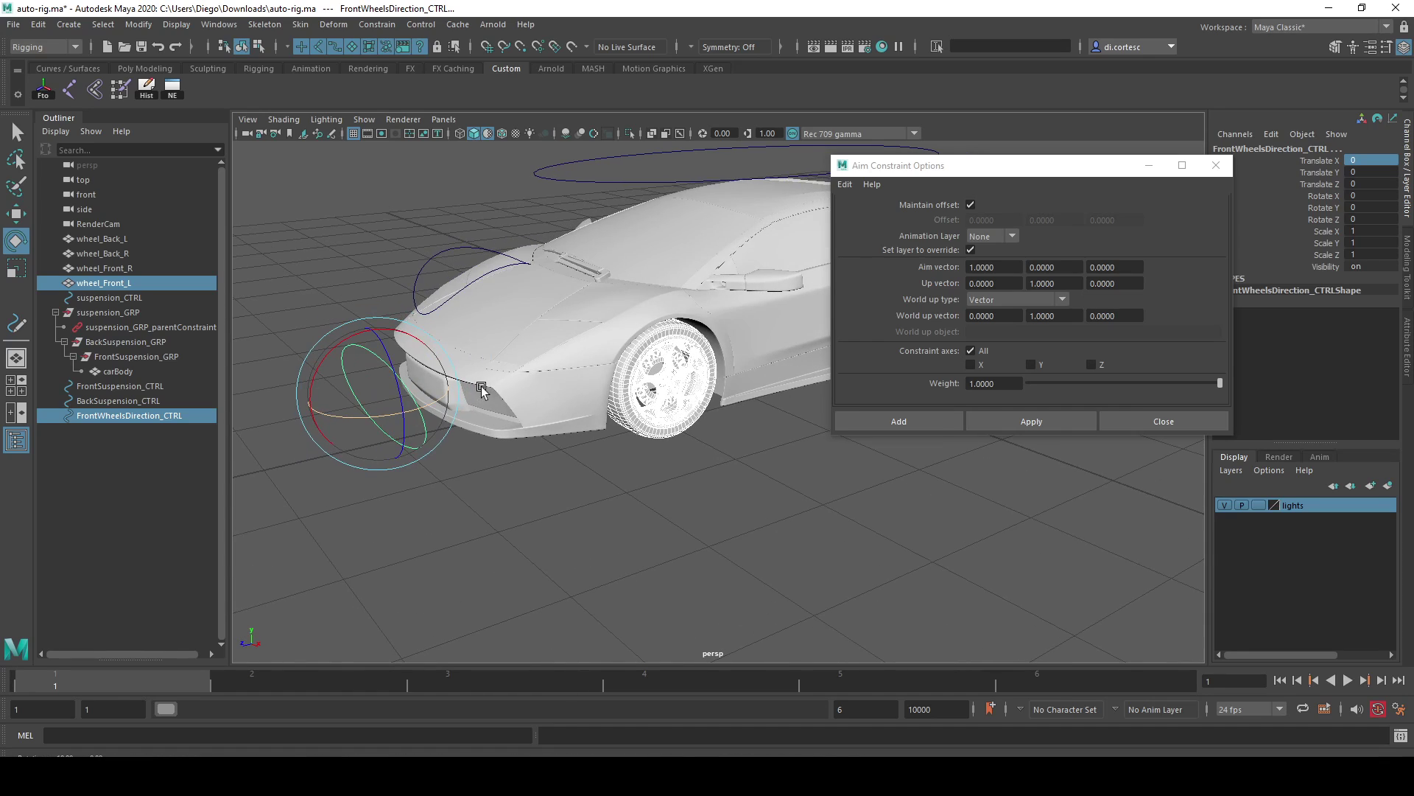
click(374, 390)
click(1032, 364)
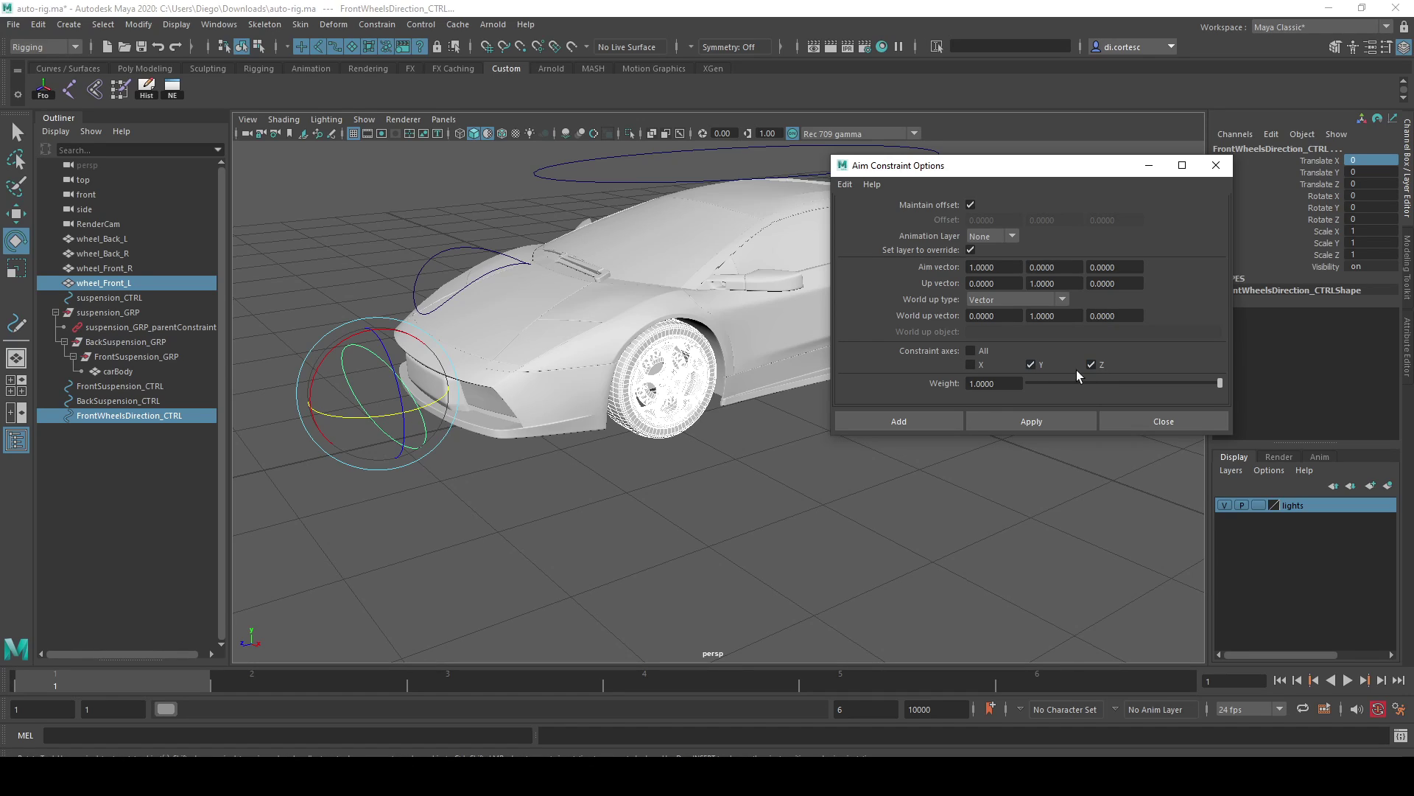
click(891, 419)
Test by moving the direction control, then undo the move and the aim constraint
click(472, 451)
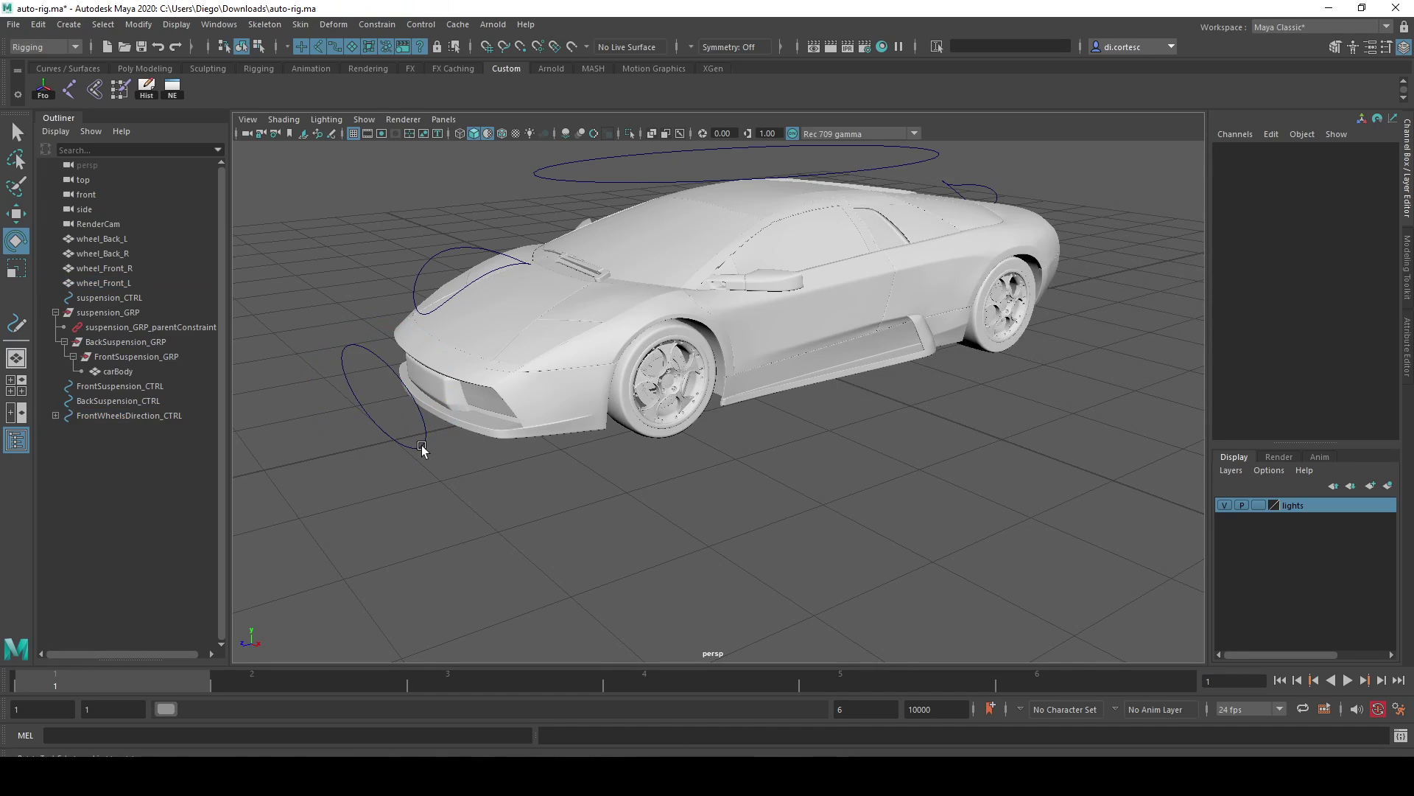
click(411, 426)
key(w)
drag(411, 426, 368, 397)
key(ctrl+z)
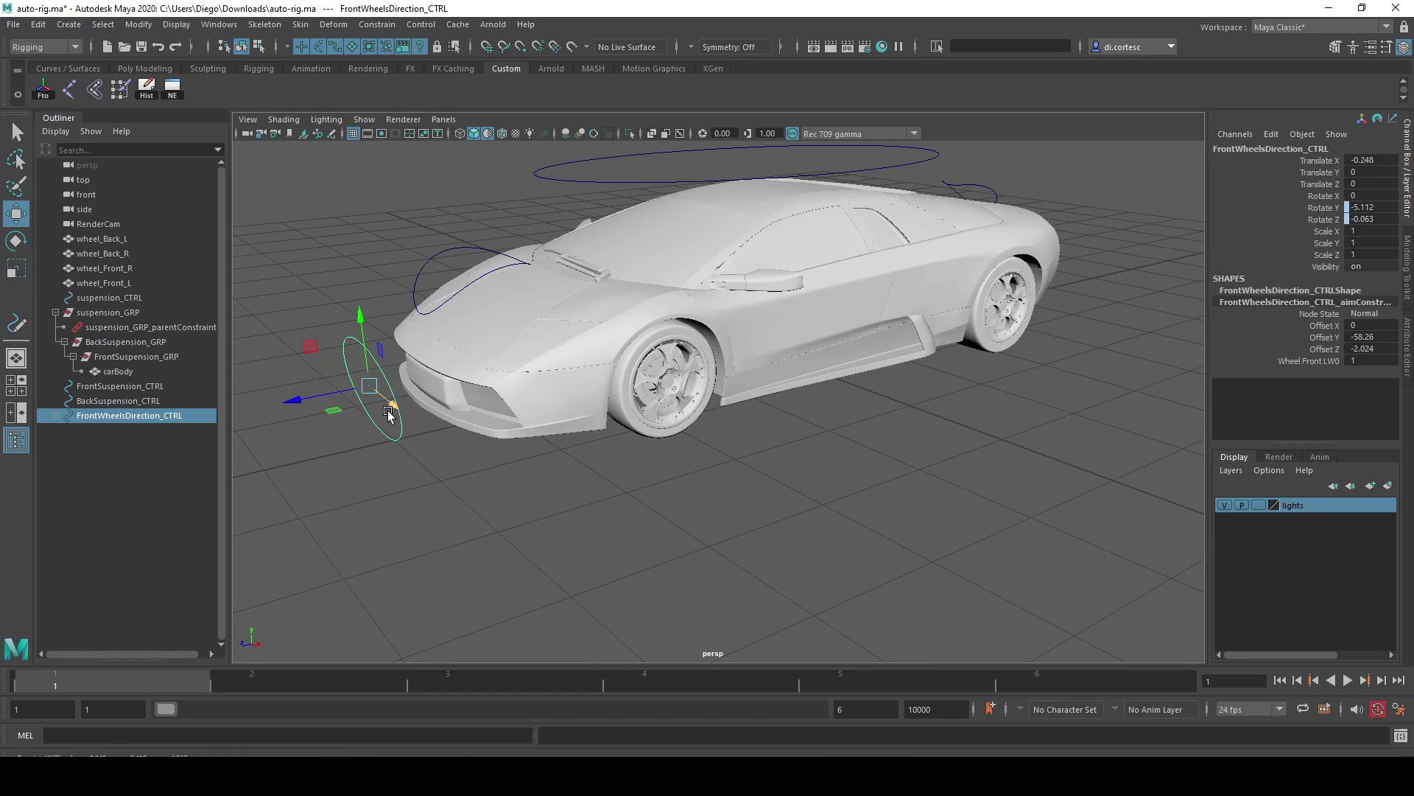
key(ctrl+z)
key(ctrl+z)
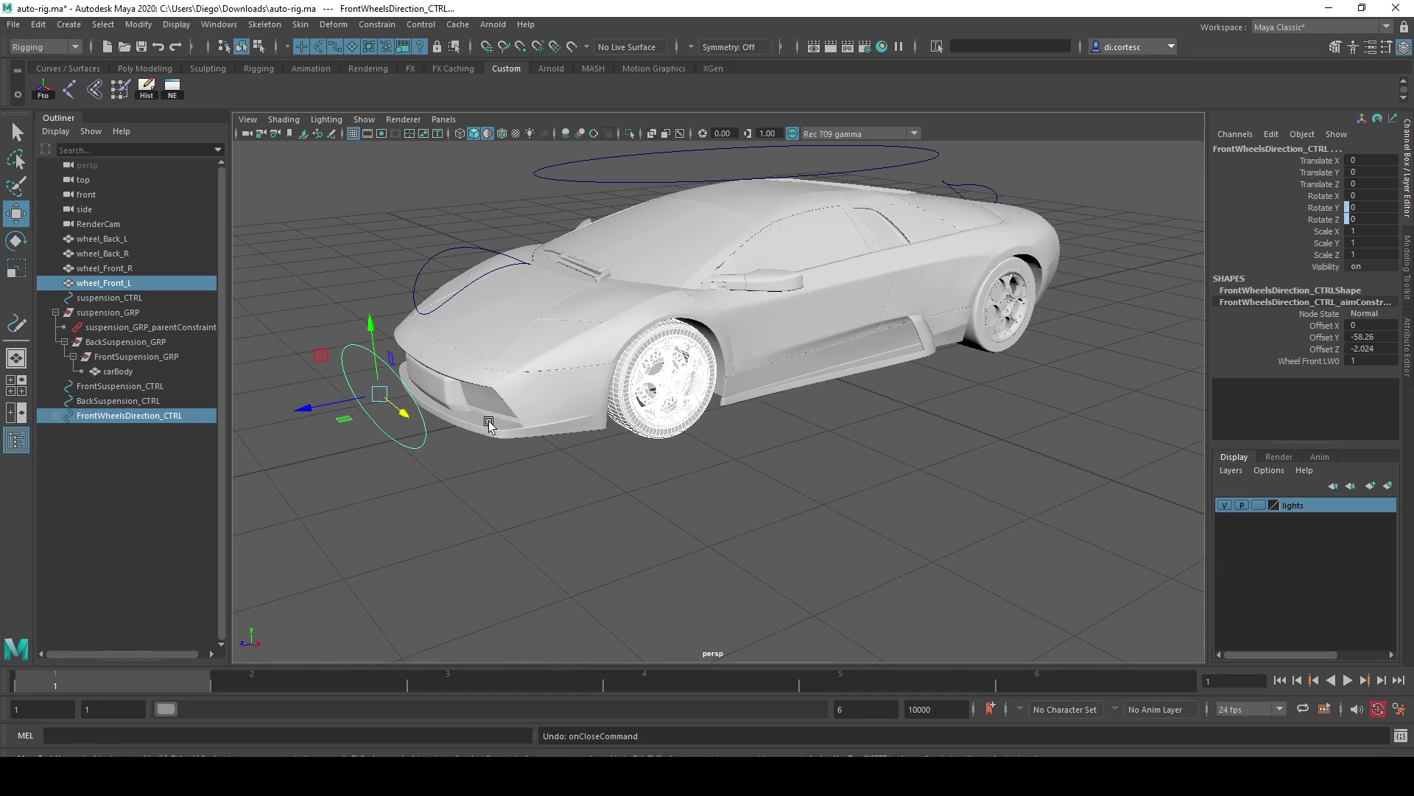
key(ctrl+z)
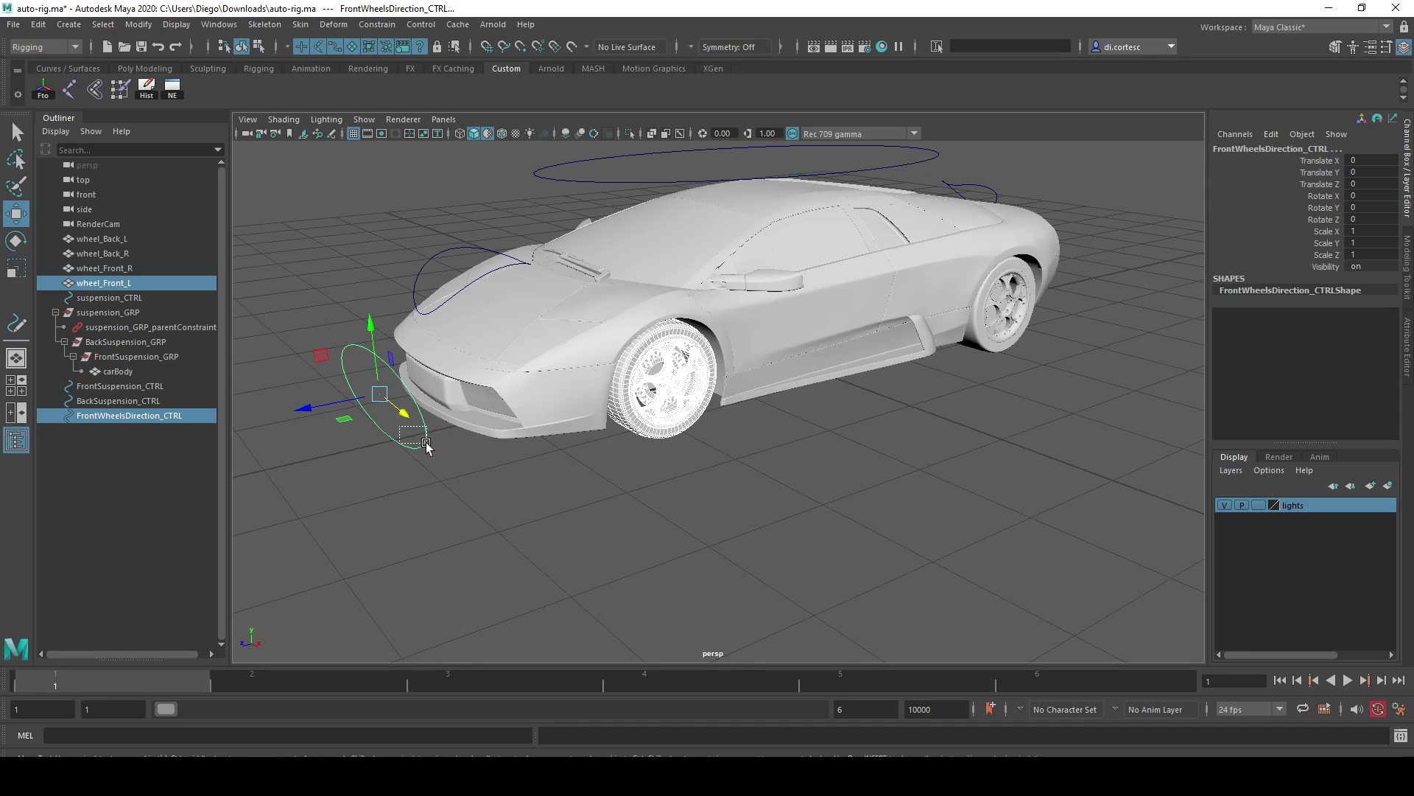
shift+click(623, 401)
Aim-constrain the front-left wheel to FrontWheelsDirection_CTRL and test by sliding the control
click(395, 442)
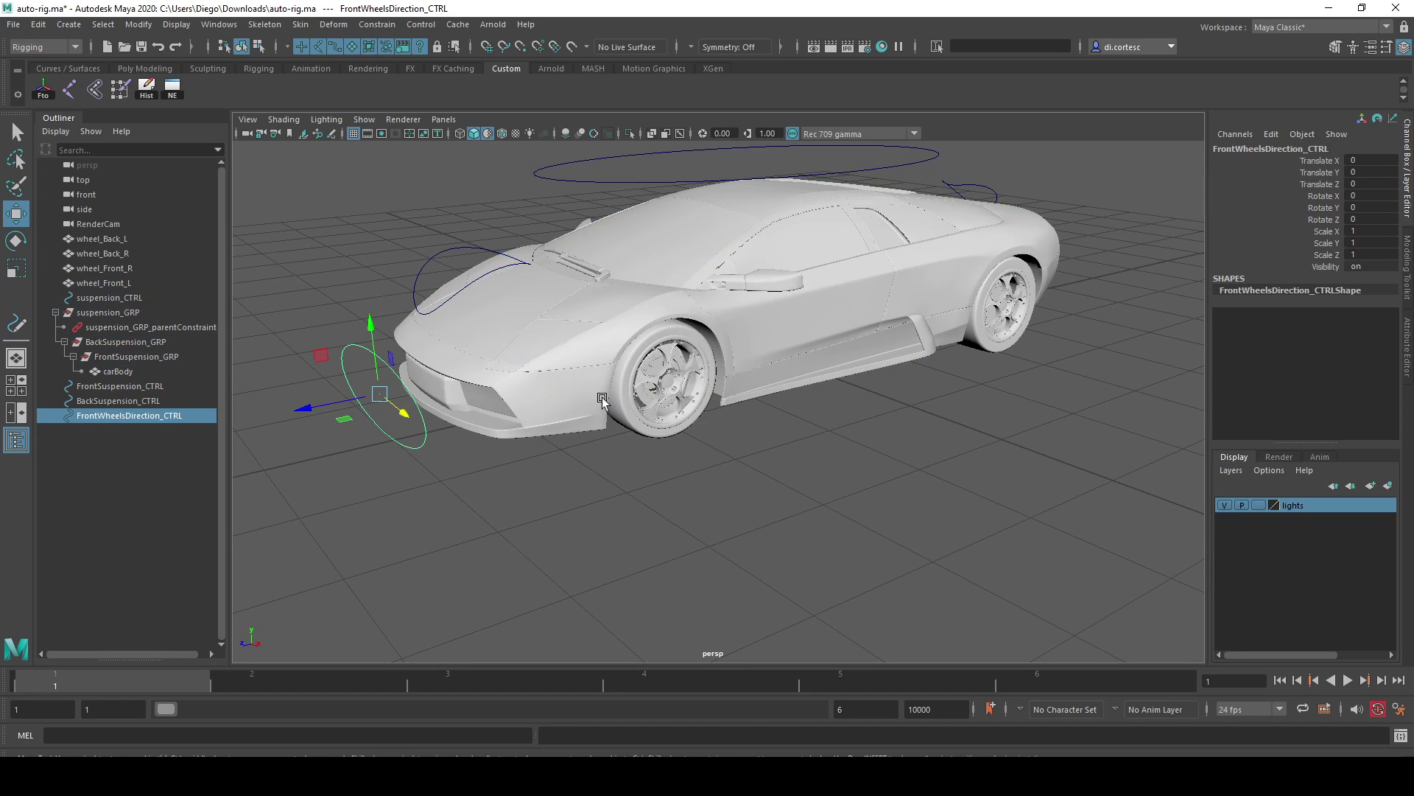
shift+click(679, 410)
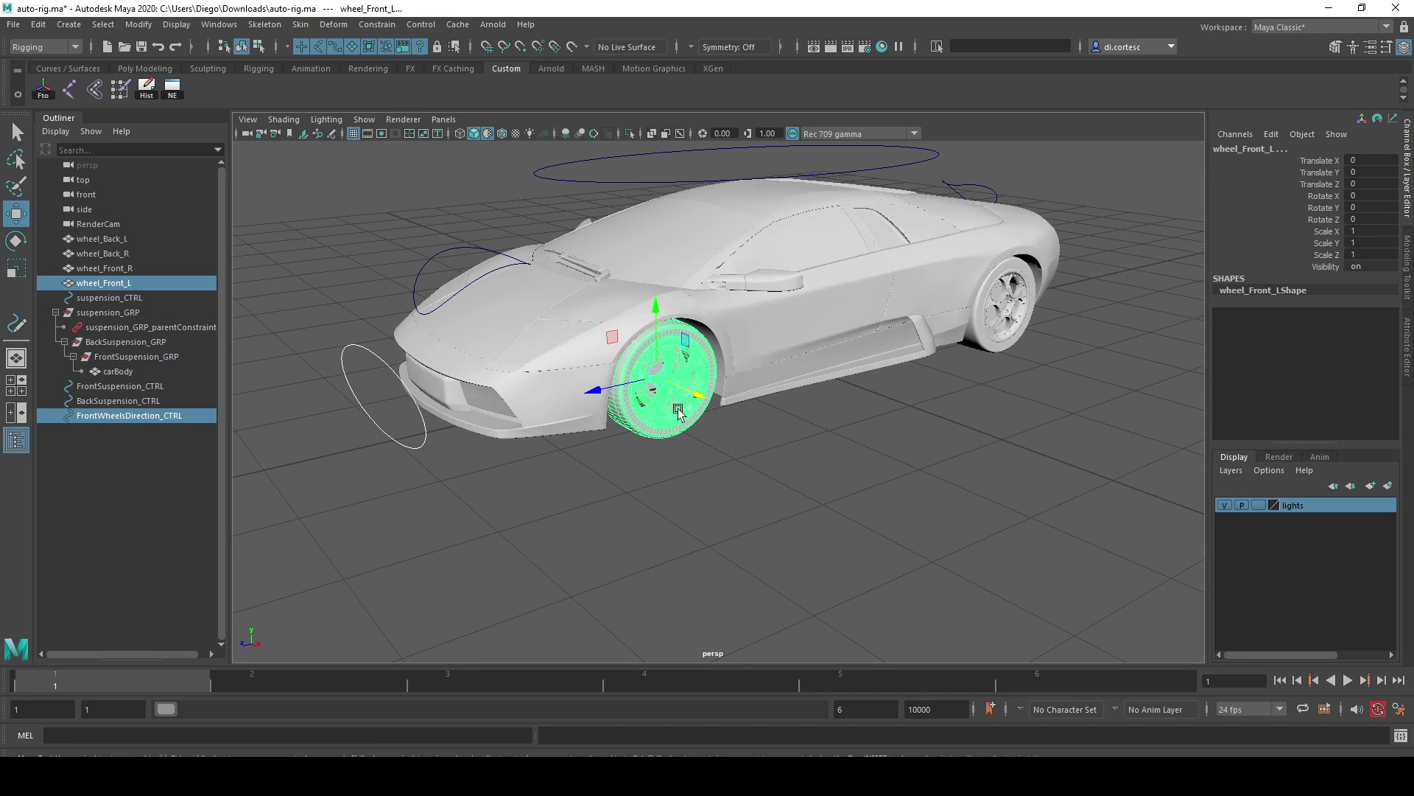
click(379, 23)
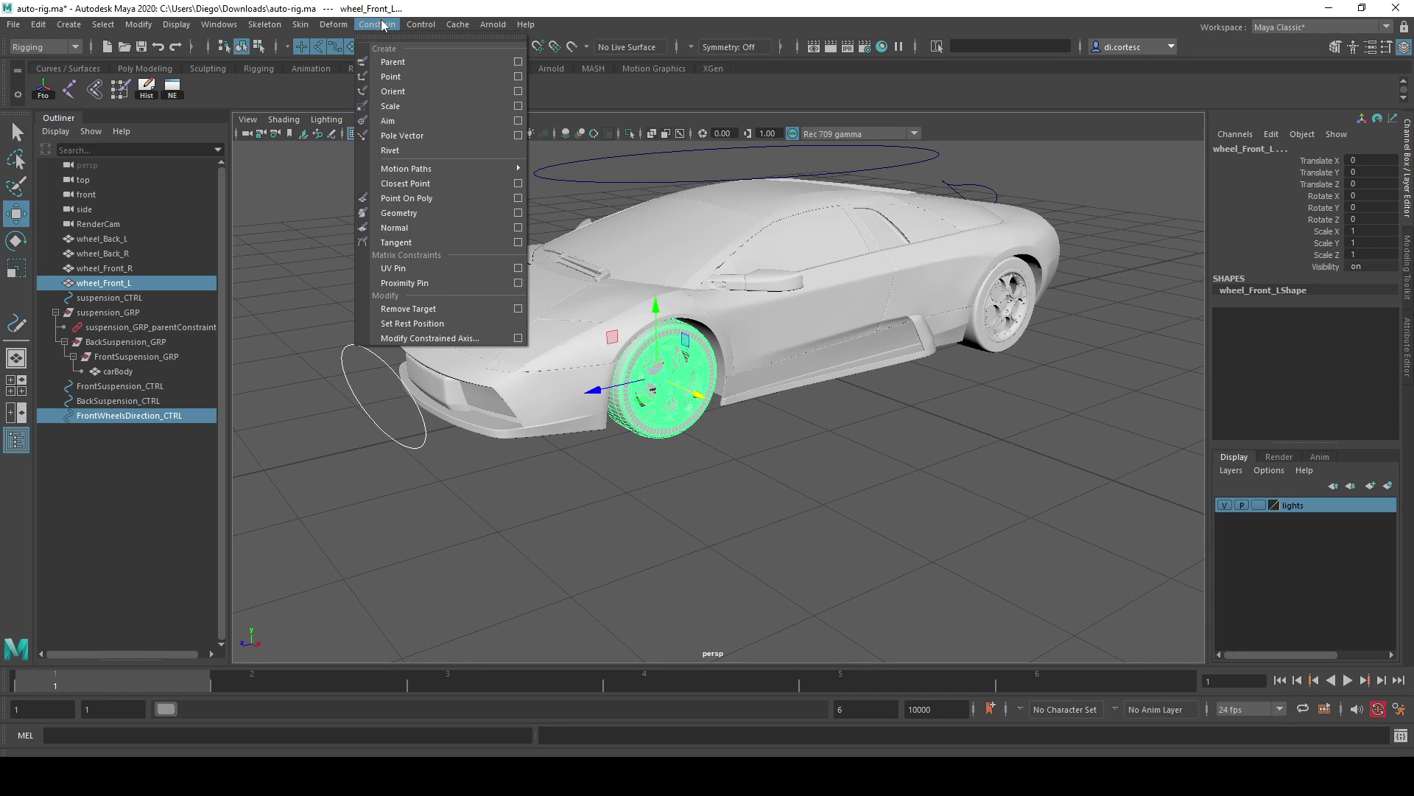
click(518, 120)
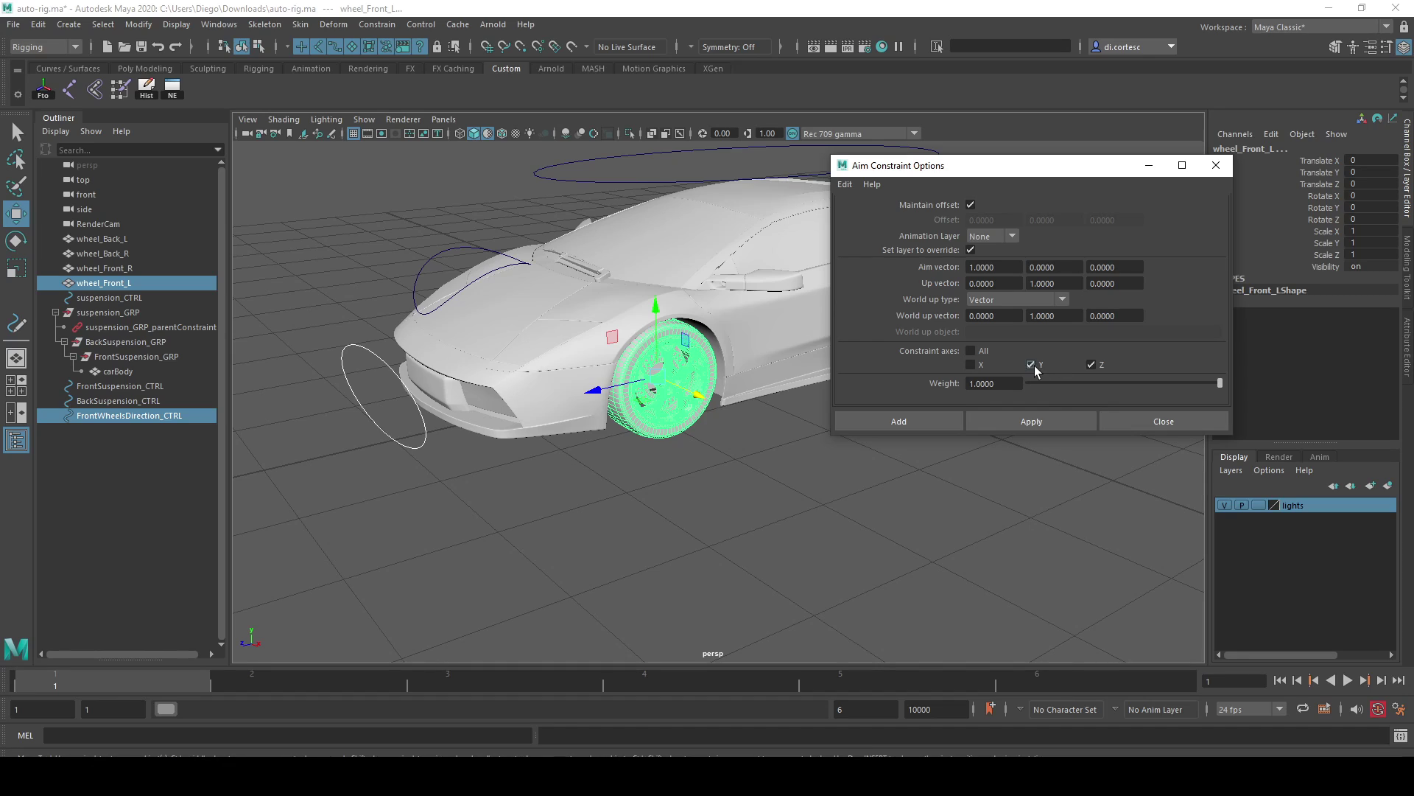
click(908, 420)
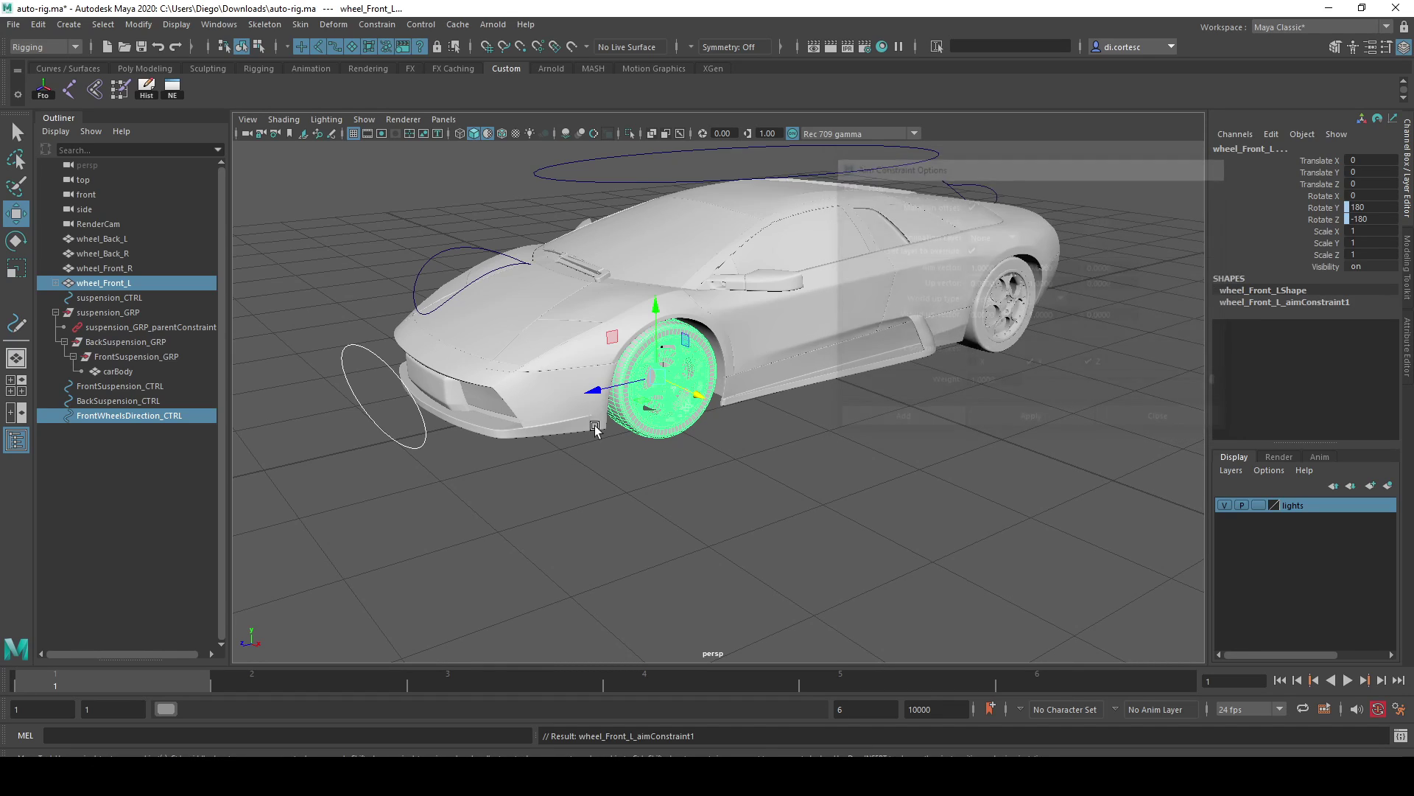
click(424, 433)
mouse_move(403, 414)
mouse_down()
mouse_move(419, 410)
mouse_move(373, 394)
mouse_move(442, 442)
mouse_move(380, 388)
mouse_move(442, 442)
mouse_move(418, 386)
mouse_move(492, 391)
mouse_move(414, 361)
mouse_move(533, 395)
mouse_move(442, 364)
mouse_up()
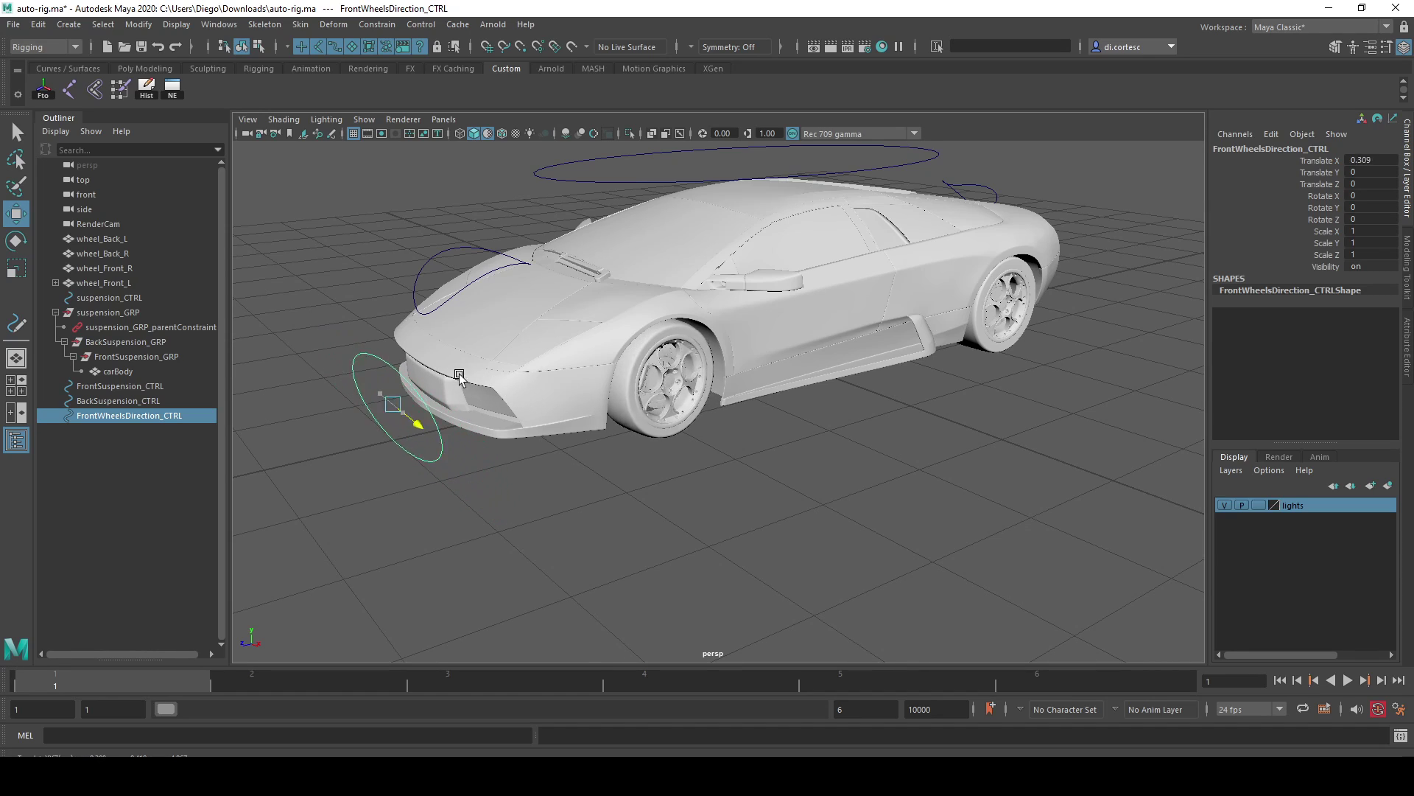
click(667, 383)
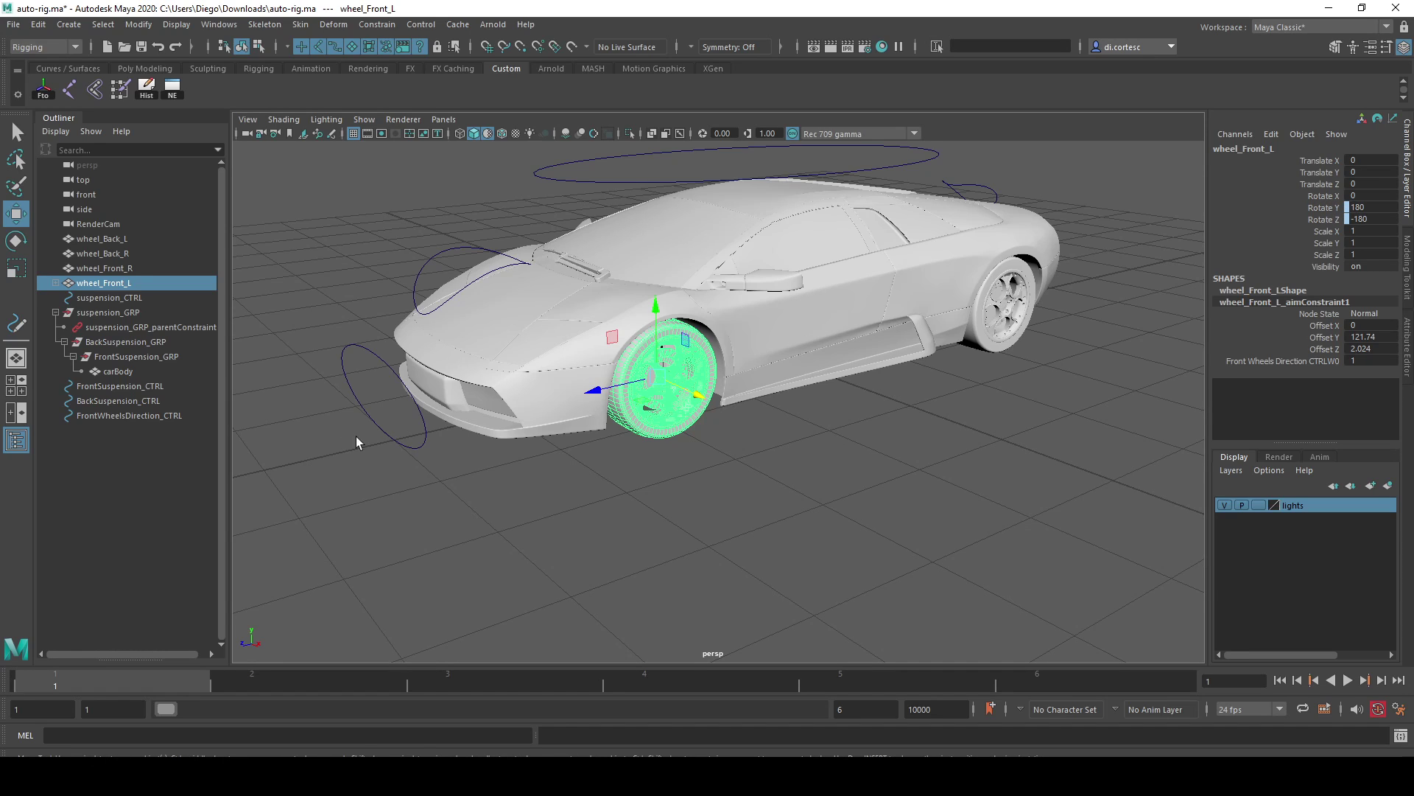
Aim-constrain the front-right wheel to the control and slide it along X to test steering
alt+drag(356, 437, 604, 458)
click(864, 488)
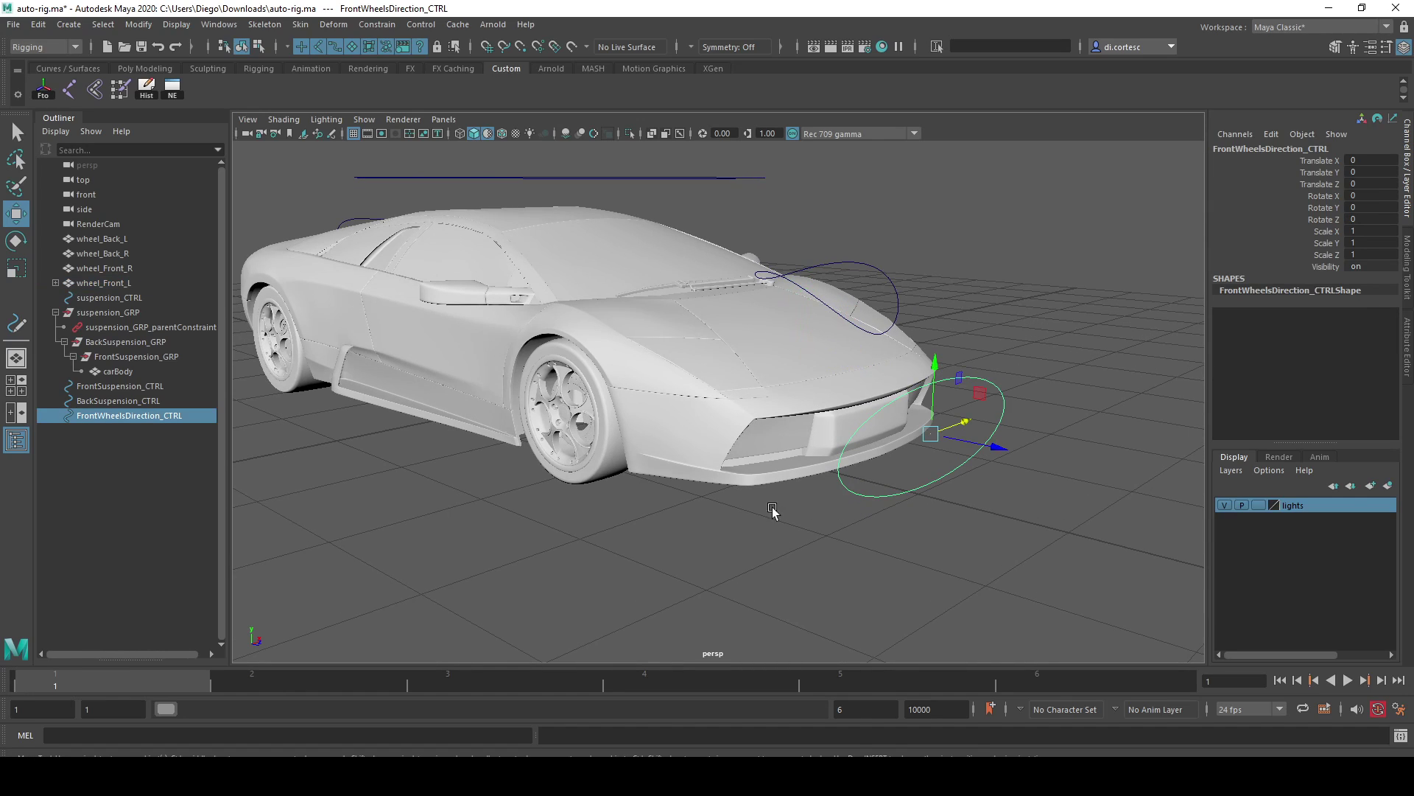
shift+click(590, 470)
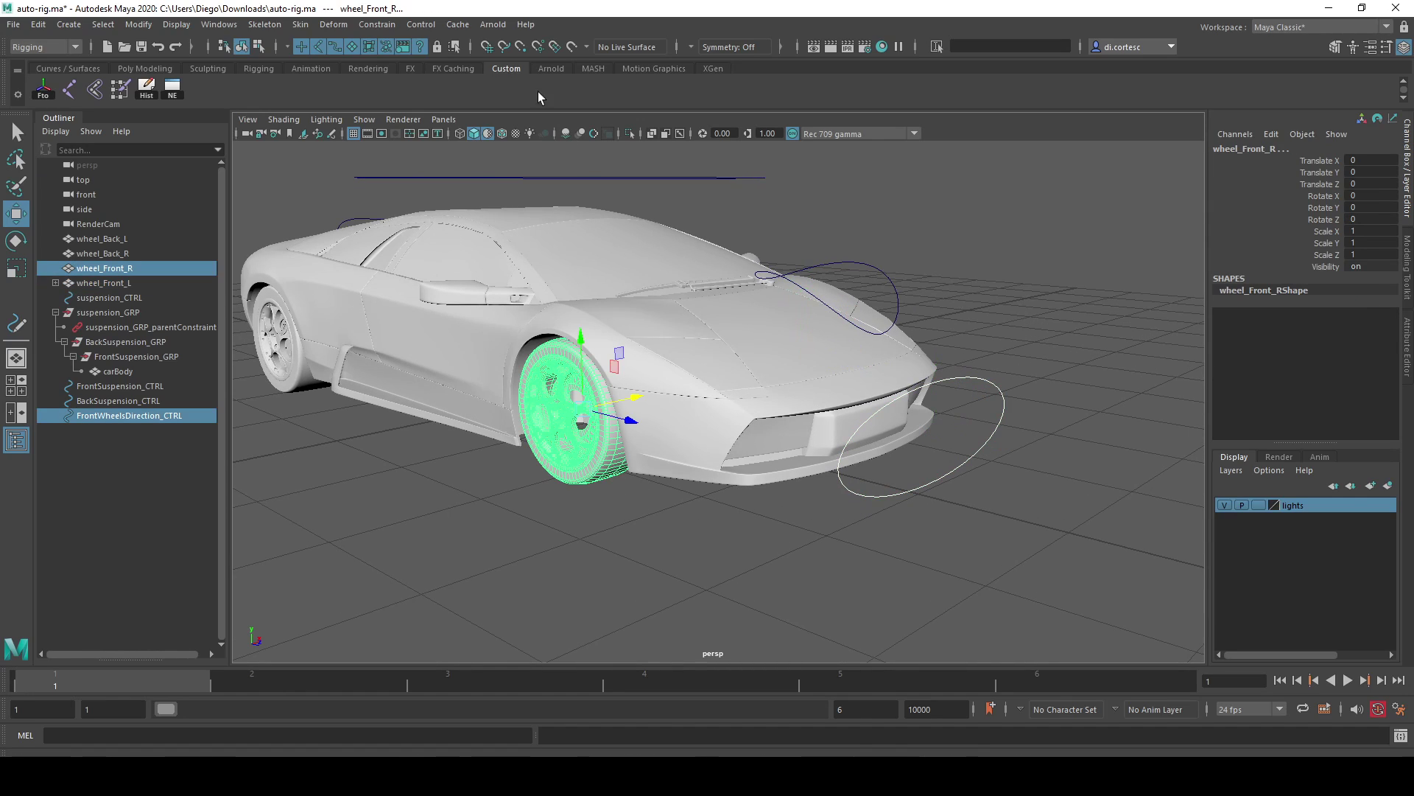
click(380, 29)
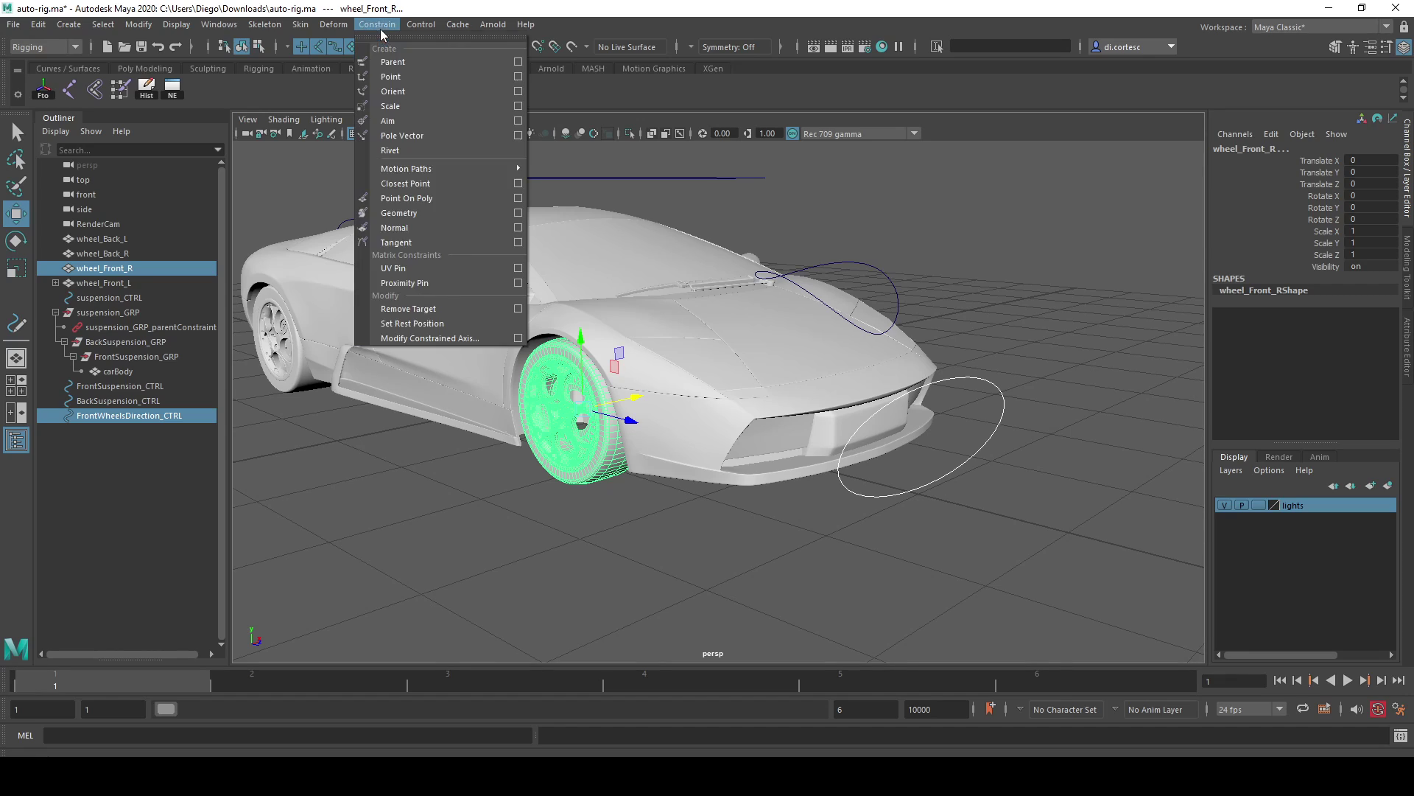
click(518, 121)
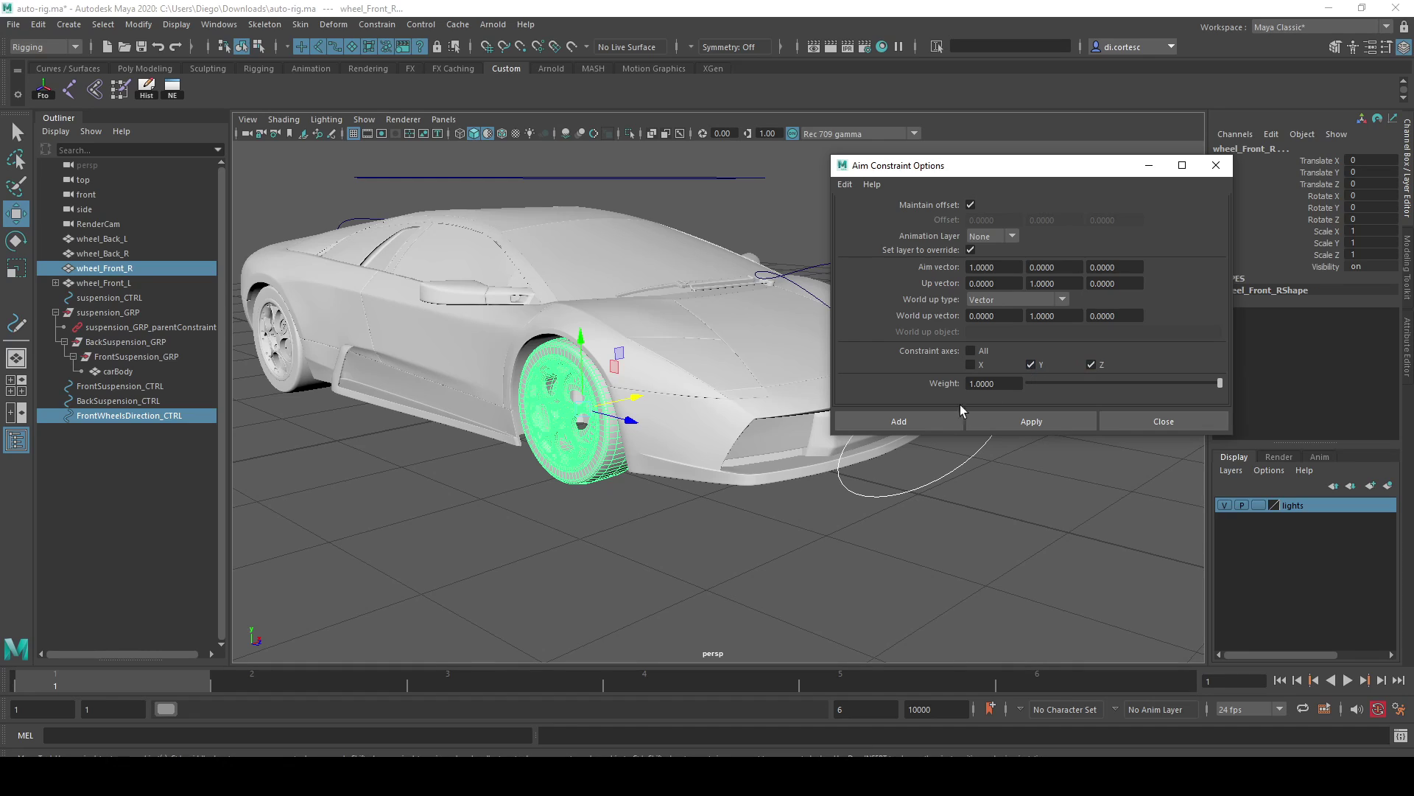
click(917, 421)
click(919, 489)
mouse_move(965, 422)
mouse_down()
mouse_move(946, 430)
mouse_move(736, 331)
mouse_move(602, 383)
mouse_move(648, 386)
mouse_move(663, 420)
mouse_up()
mouse_move(761, 486)
mouse_down()
mouse_move(808, 483)
mouse_move(702, 495)
mouse_move(795, 490)
mouse_move(717, 502)
mouse_up()
Reset the control's Translate X to 0 and expand its translate limits in the Attribute Editor
key(ctrl+z)
key(ctrl+z)
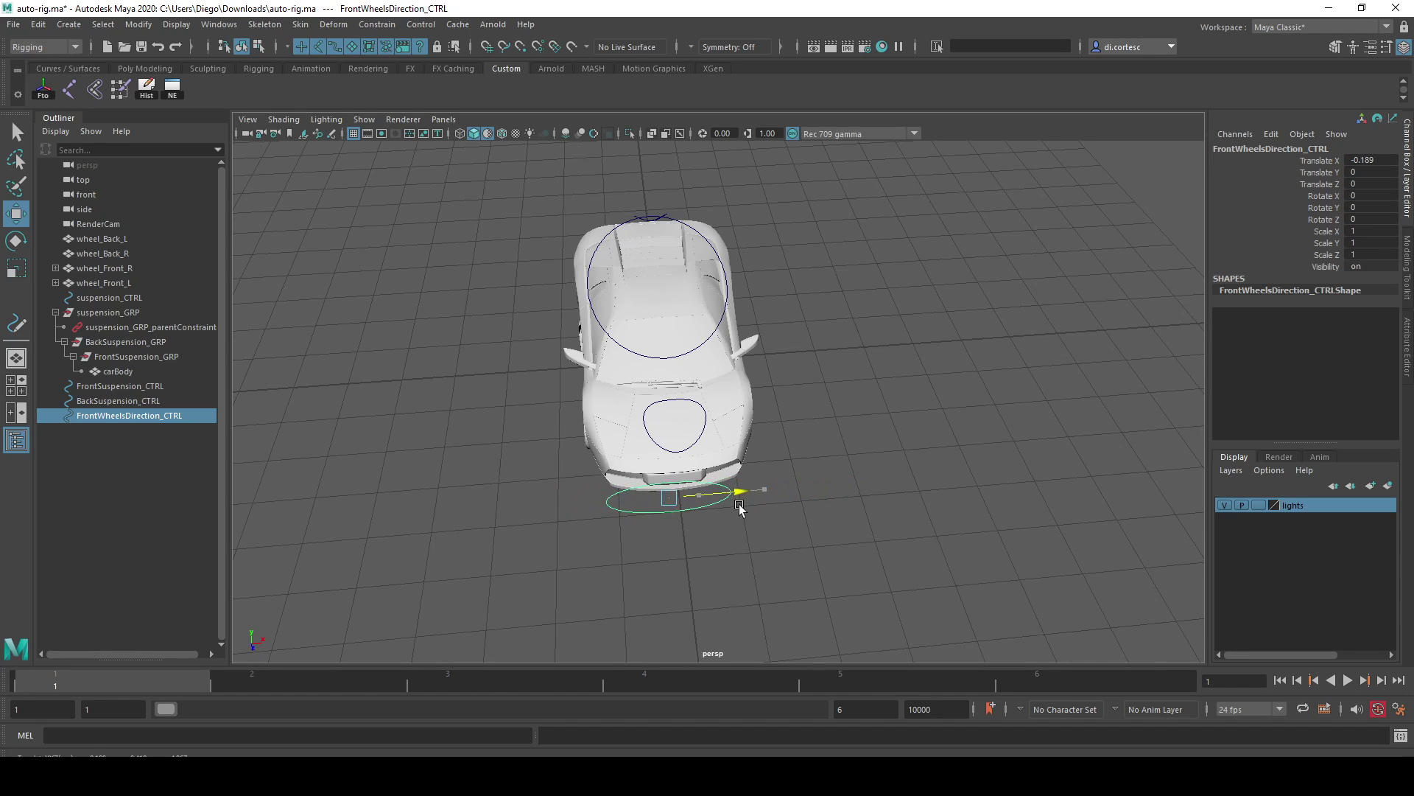
key(ctrl+z)
key(ctrl+z)
key(ctrl+z)
key(ctrl+z)
key(ctrl+z)
key(ctrl+z)
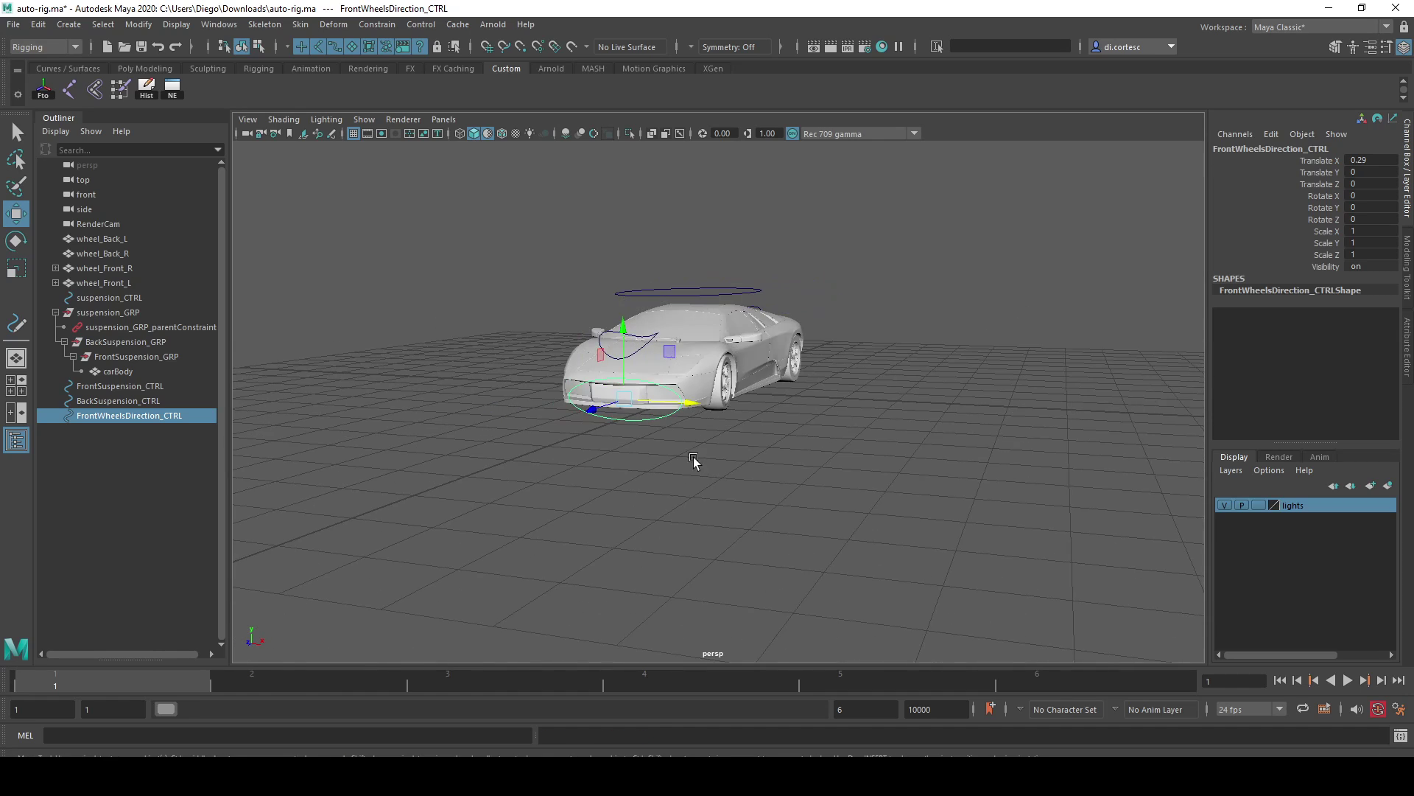
double_click(1362, 161)
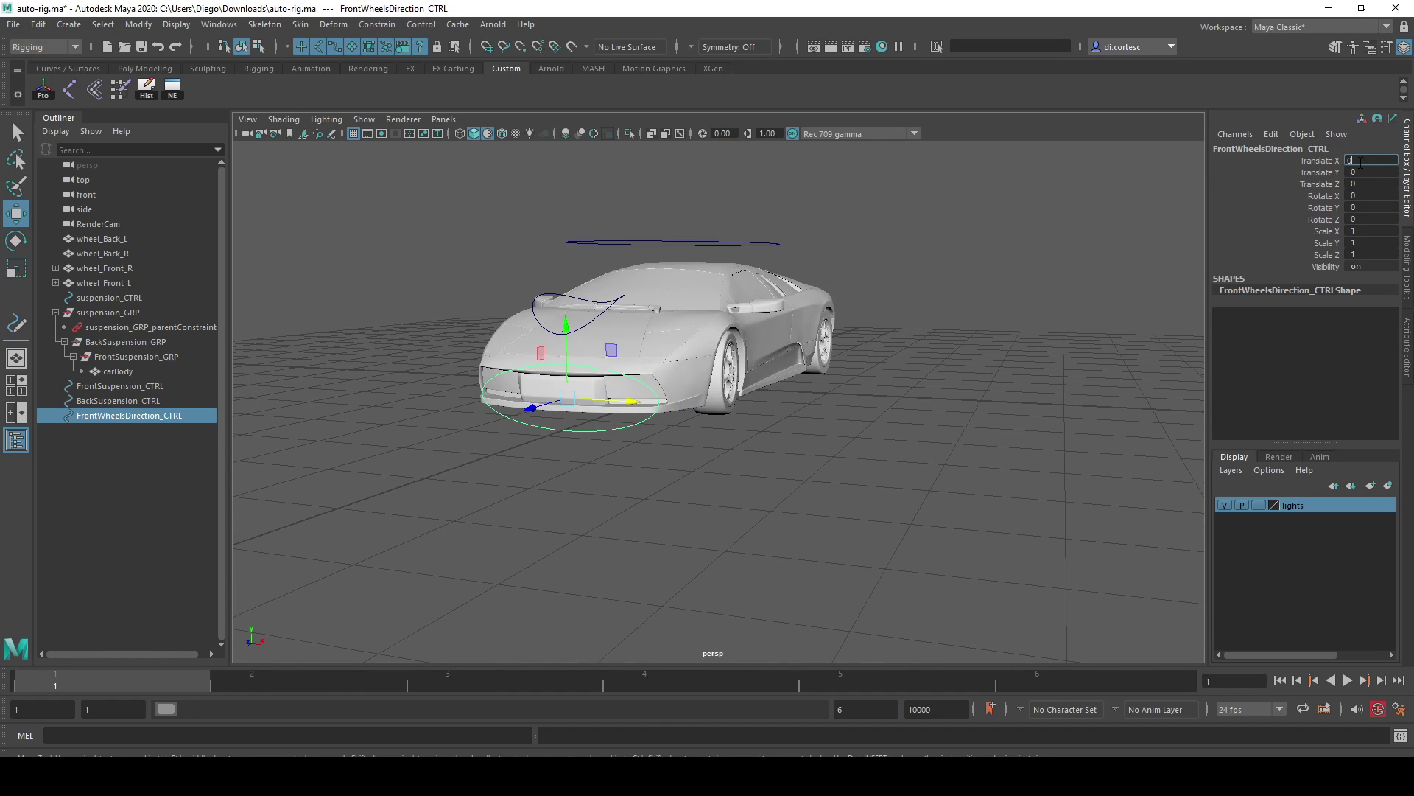
key(Return)
scroll(629, 407, up, 5)
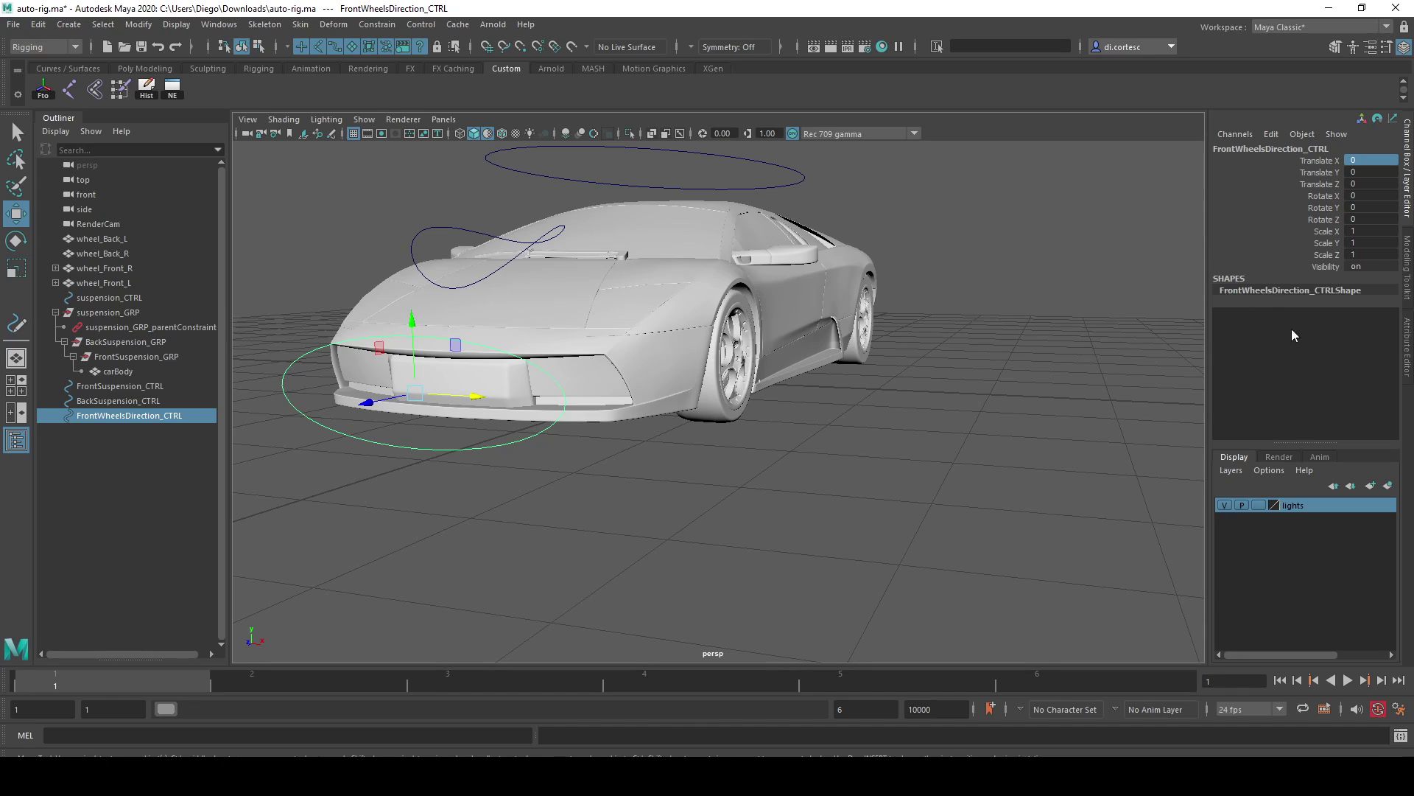
click(1407, 346)
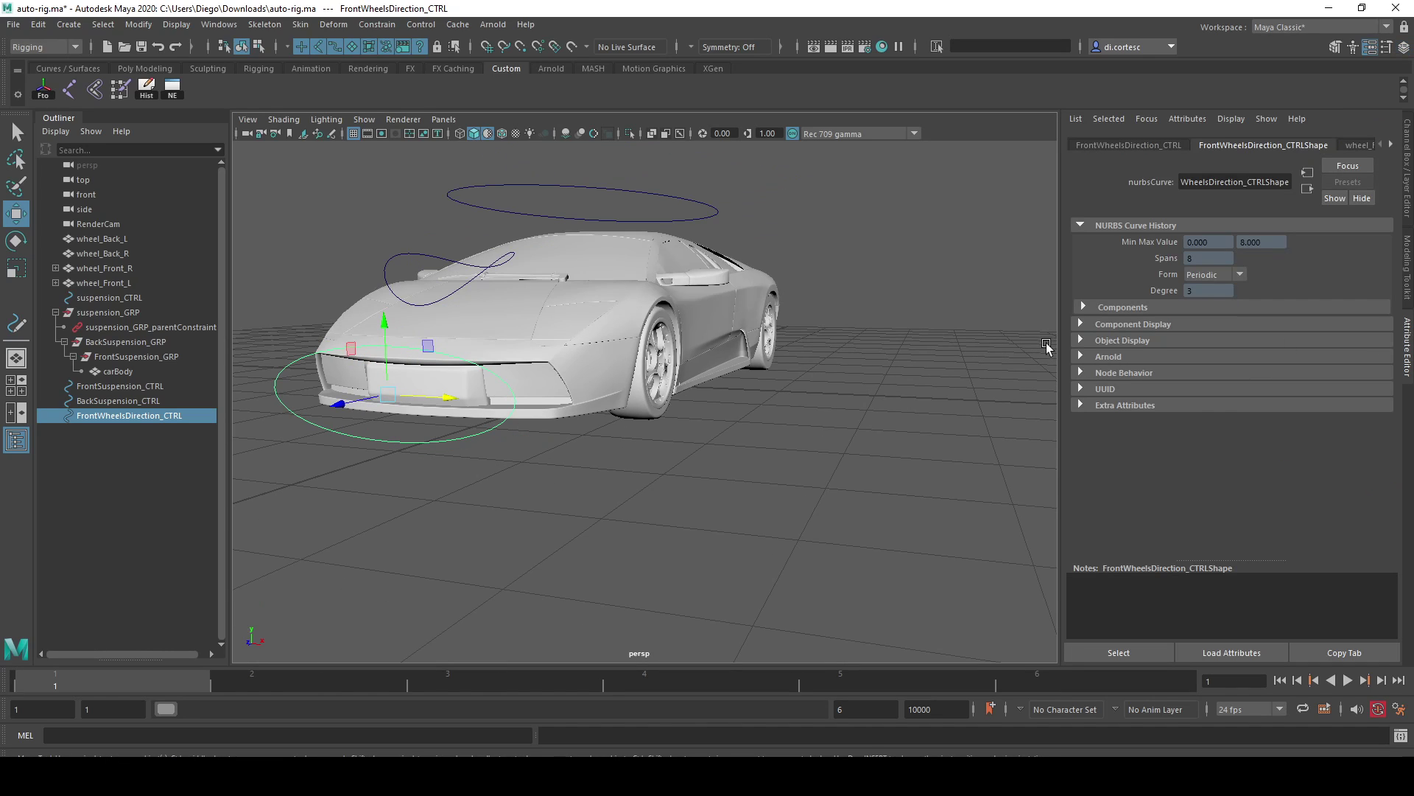
click(1123, 146)
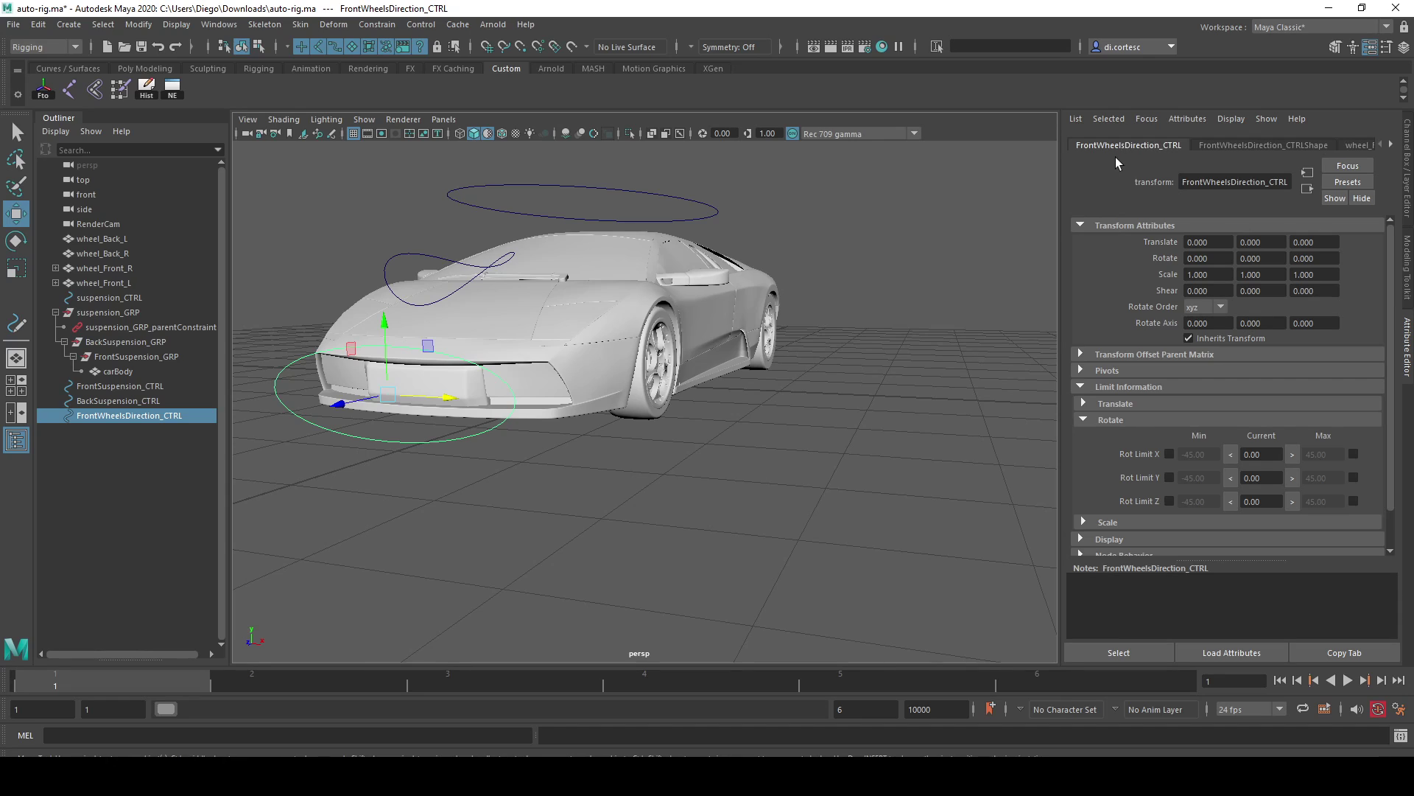
alt+drag(586, 424, 732, 434)
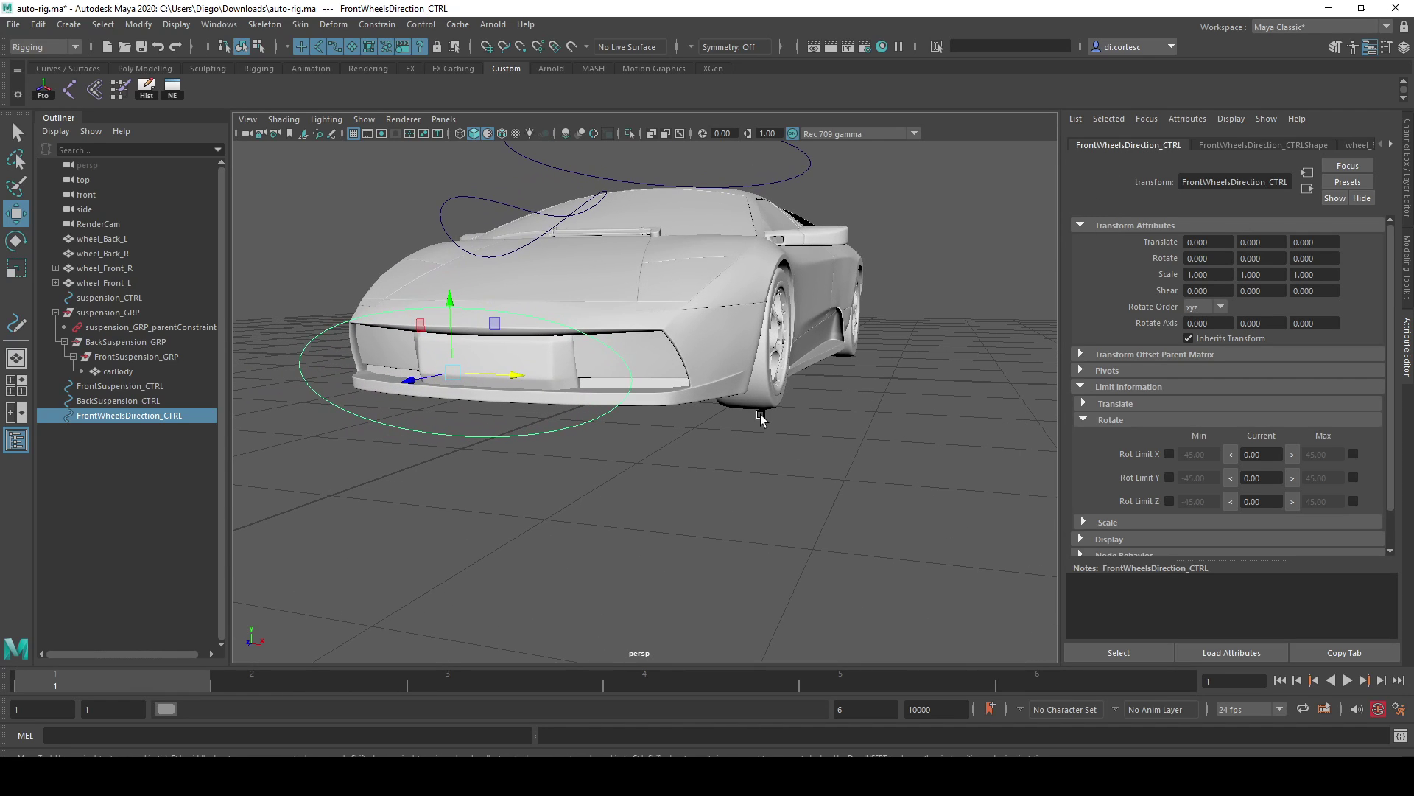
mouse_move(886, 448)
alt+mouse_down()
mouse_move(828, 461)
mouse_move(906, 447)
alt+mouse_up()
click(1084, 404)
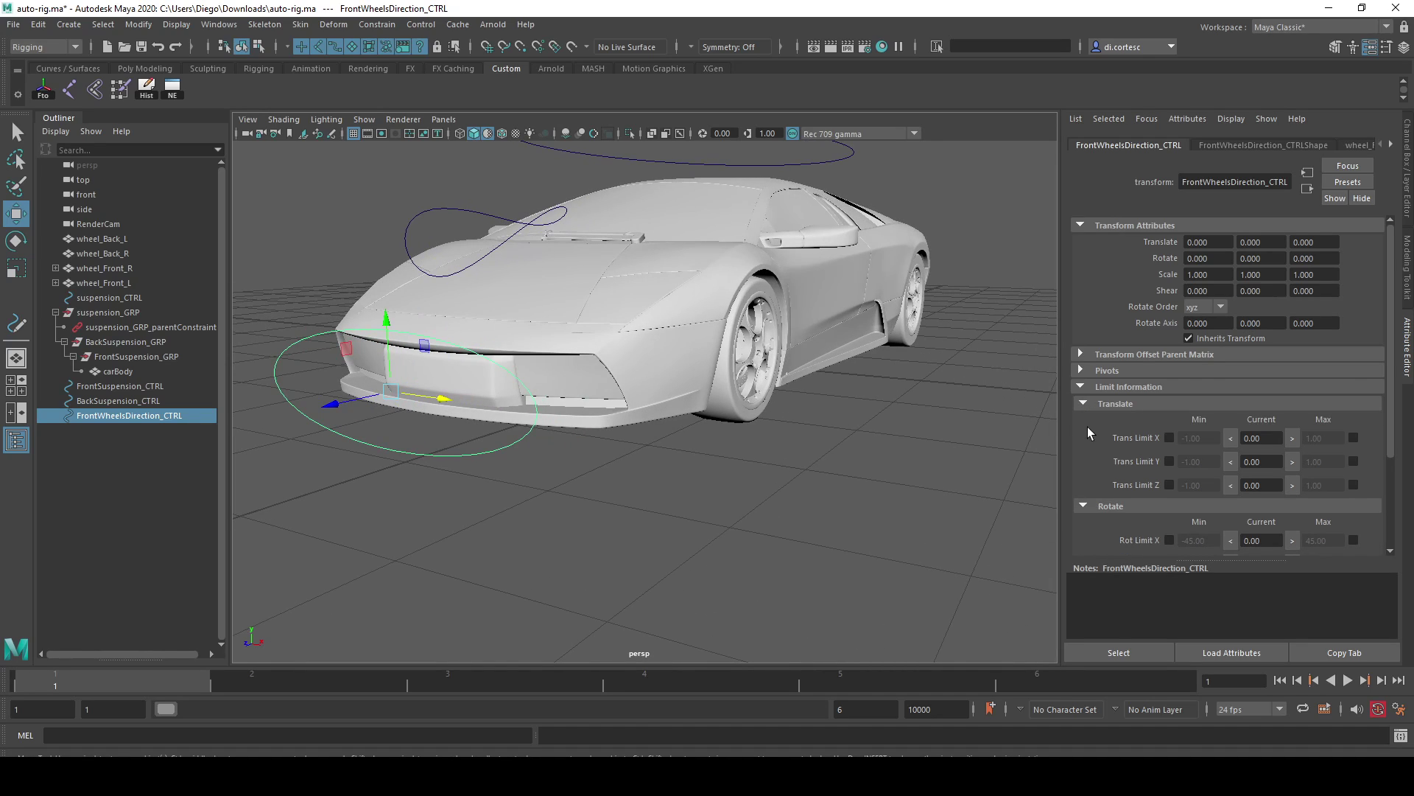
click(1084, 506)
Enable Trans Limit X with min -0.54 and max 0.54, then drag to test
drag(439, 398, 513, 419)
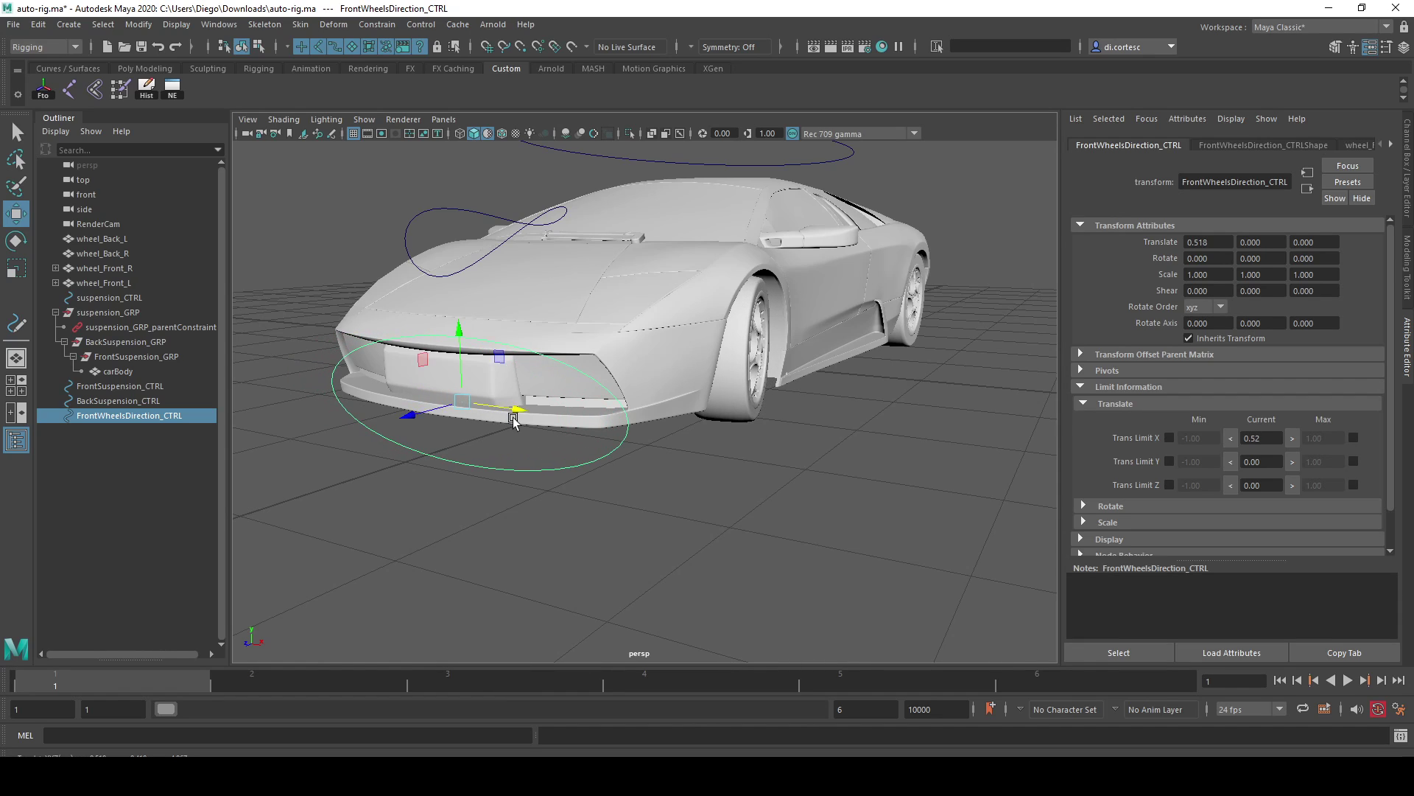
alt+drag(637, 488, 584, 465)
click(1265, 439)
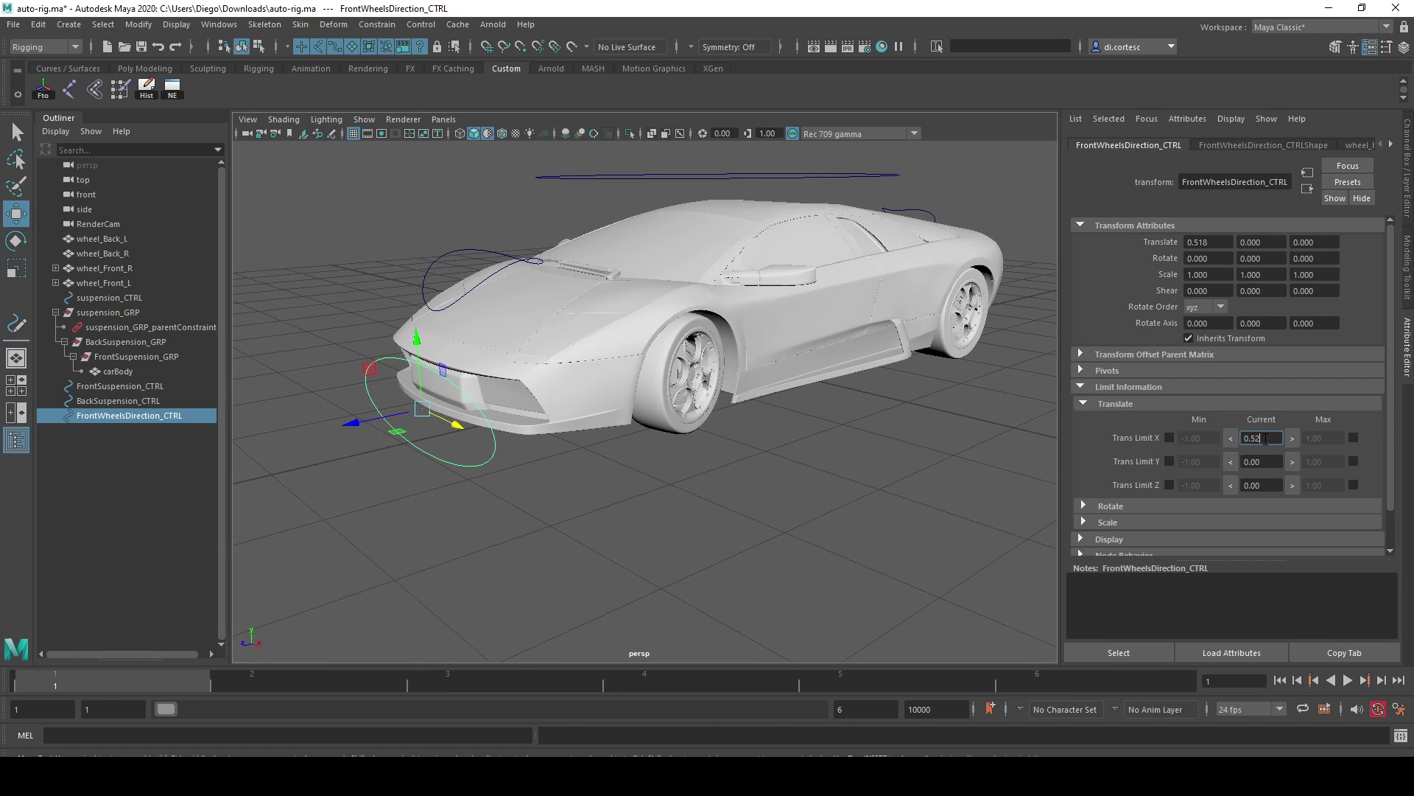
click(1169, 437)
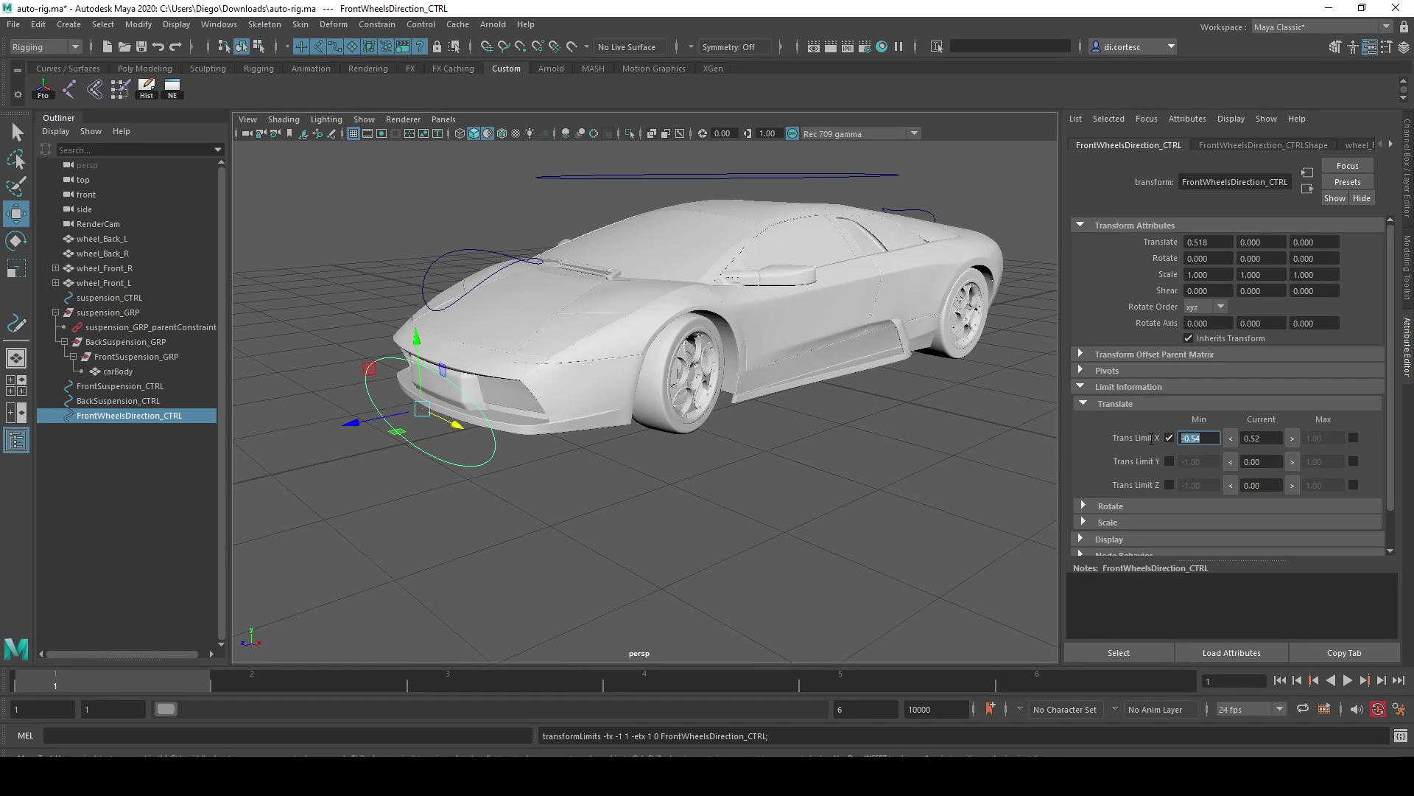
click(1352, 438)
text(-0.54)
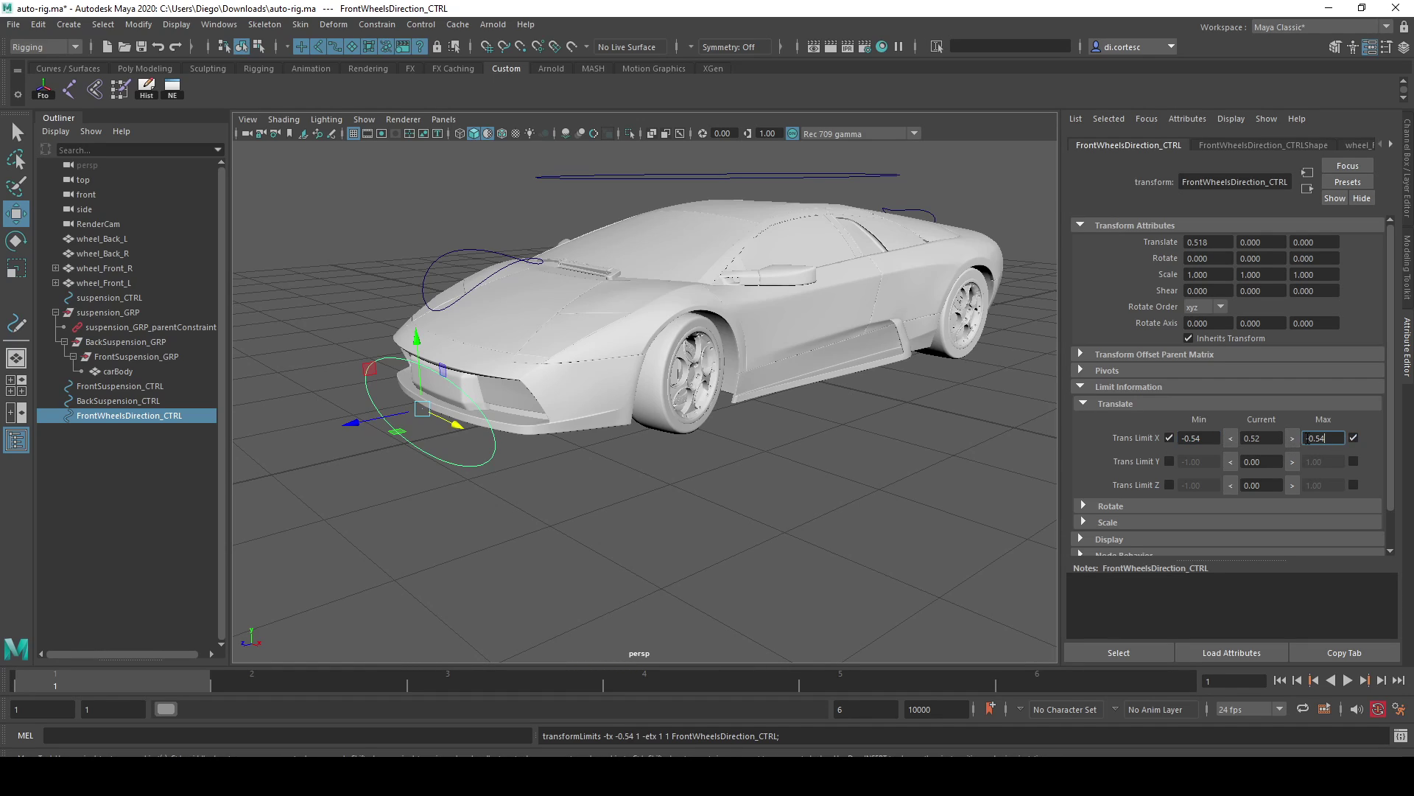
key(Return)
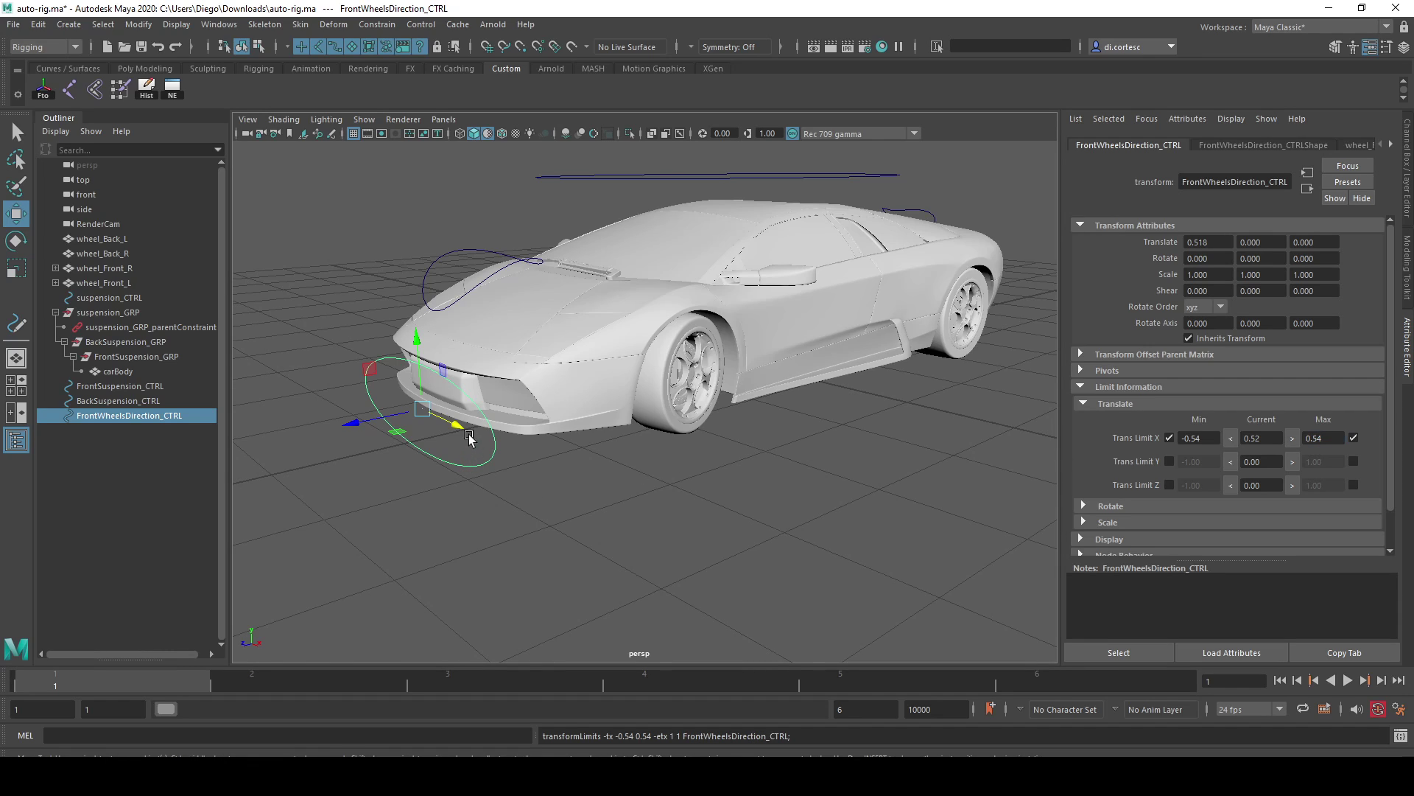
drag(469, 438, 30, 267)
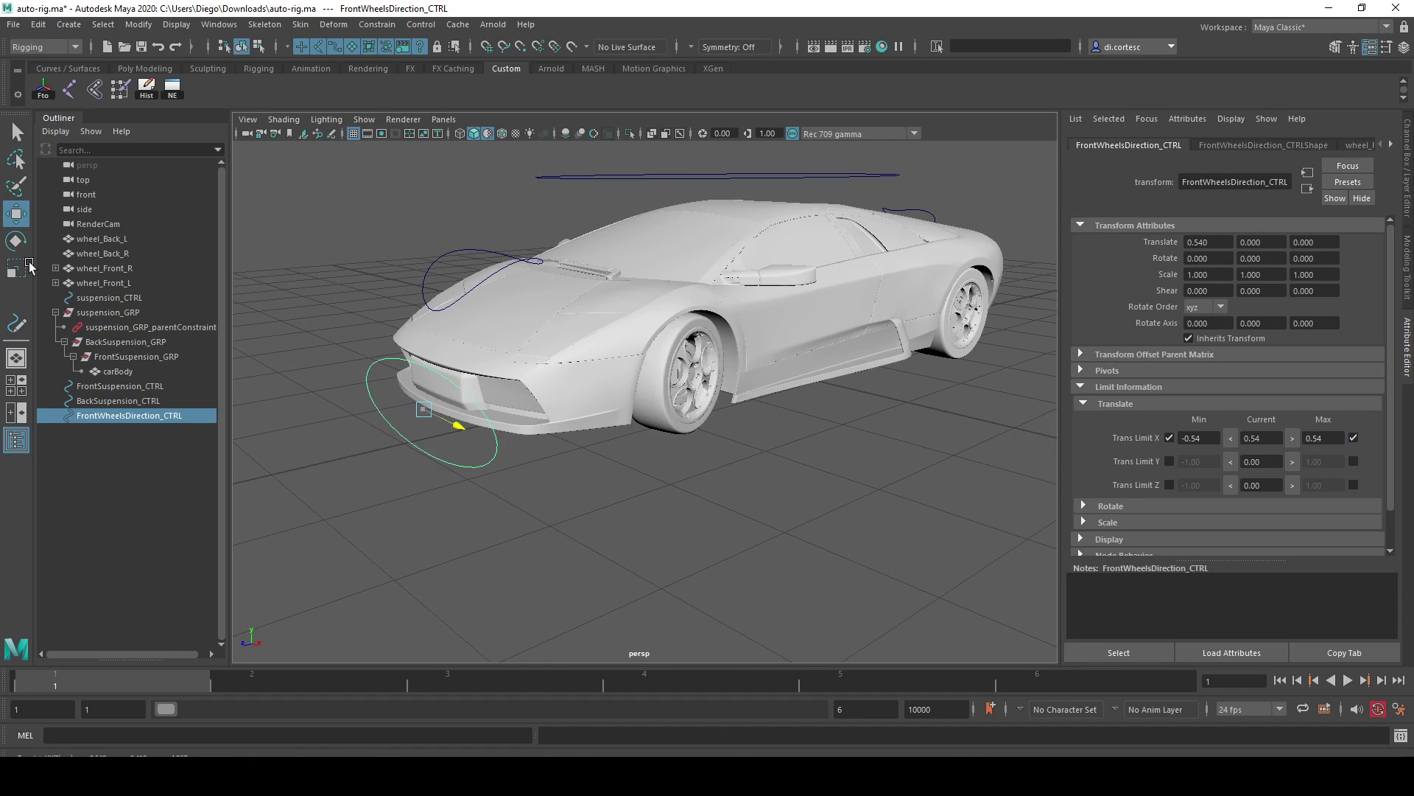
mouse_move(516, 368)
alt+mouse_down()
mouse_move(604, 317)
mouse_move(691, 435)
mouse_move(404, 445)
mouse_move(600, 442)
alt+mouse_up()
key(ctrl+z)
mouse_move(669, 493)
alt+mouse_down()
mouse_move(855, 435)
mouse_move(681, 407)
mouse_move(859, 480)
alt+mouse_up()
Zero the control's translate values and drag it along Z to find its range
scroll(705, 474, up, 5)
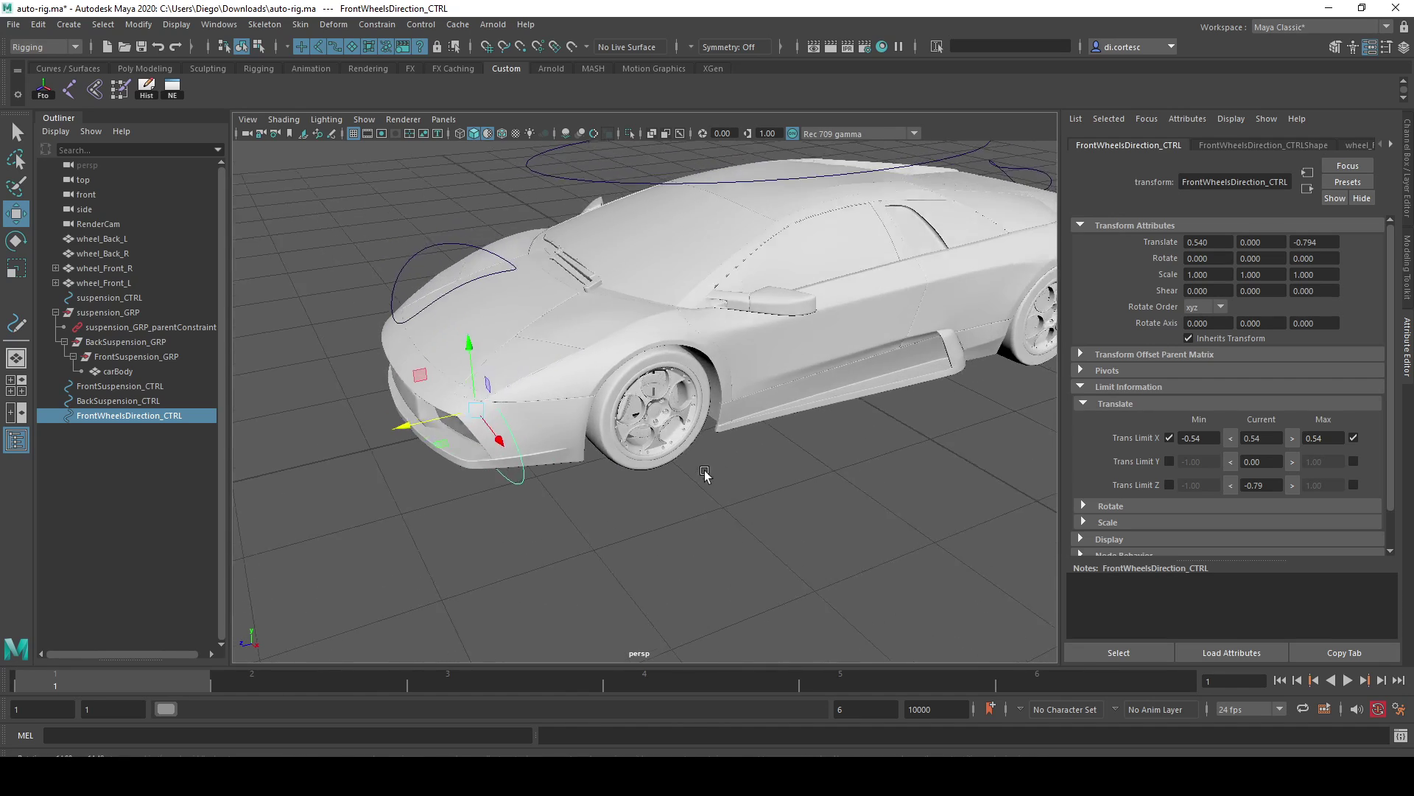
alt+drag(705, 474, 689, 475)
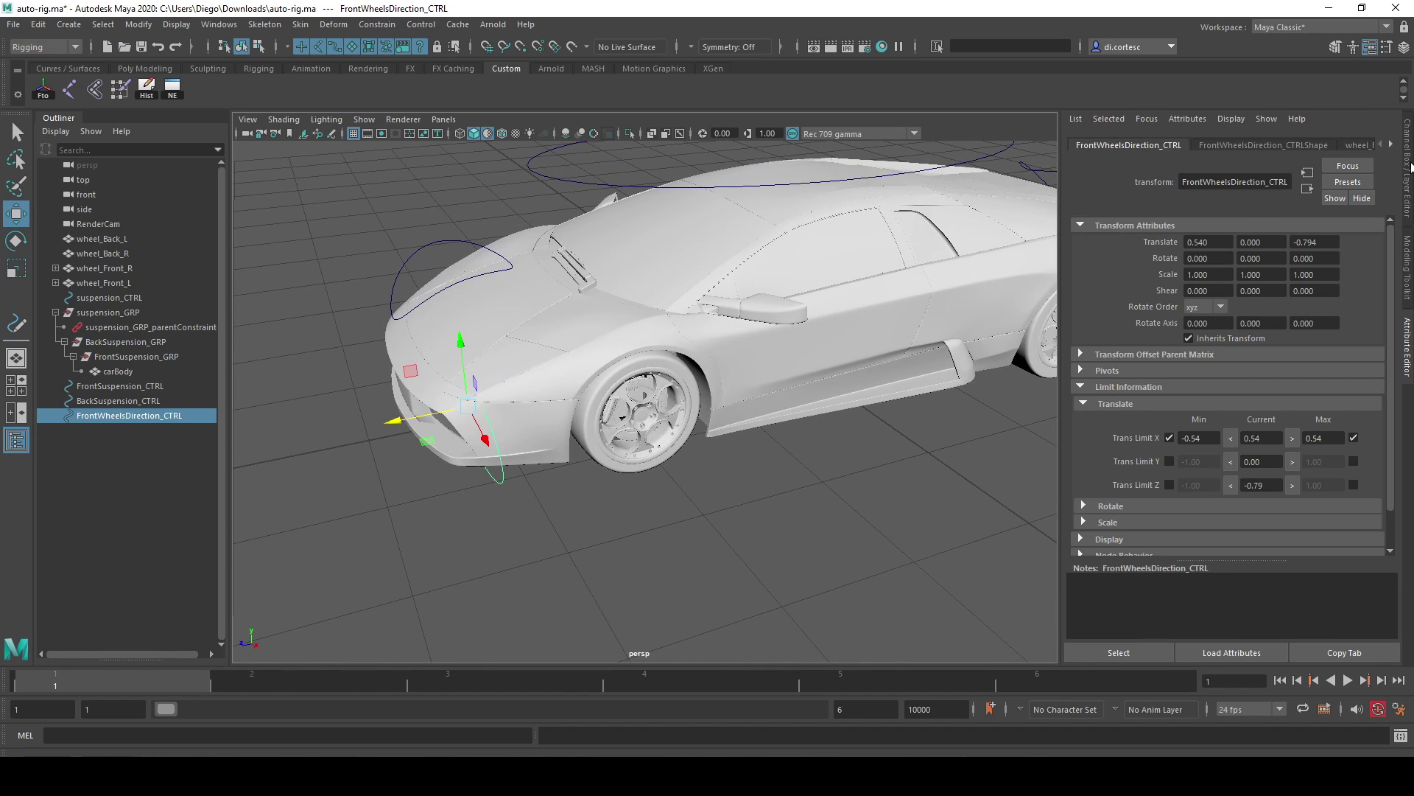
click(1408, 168)
double_click(1371, 161)
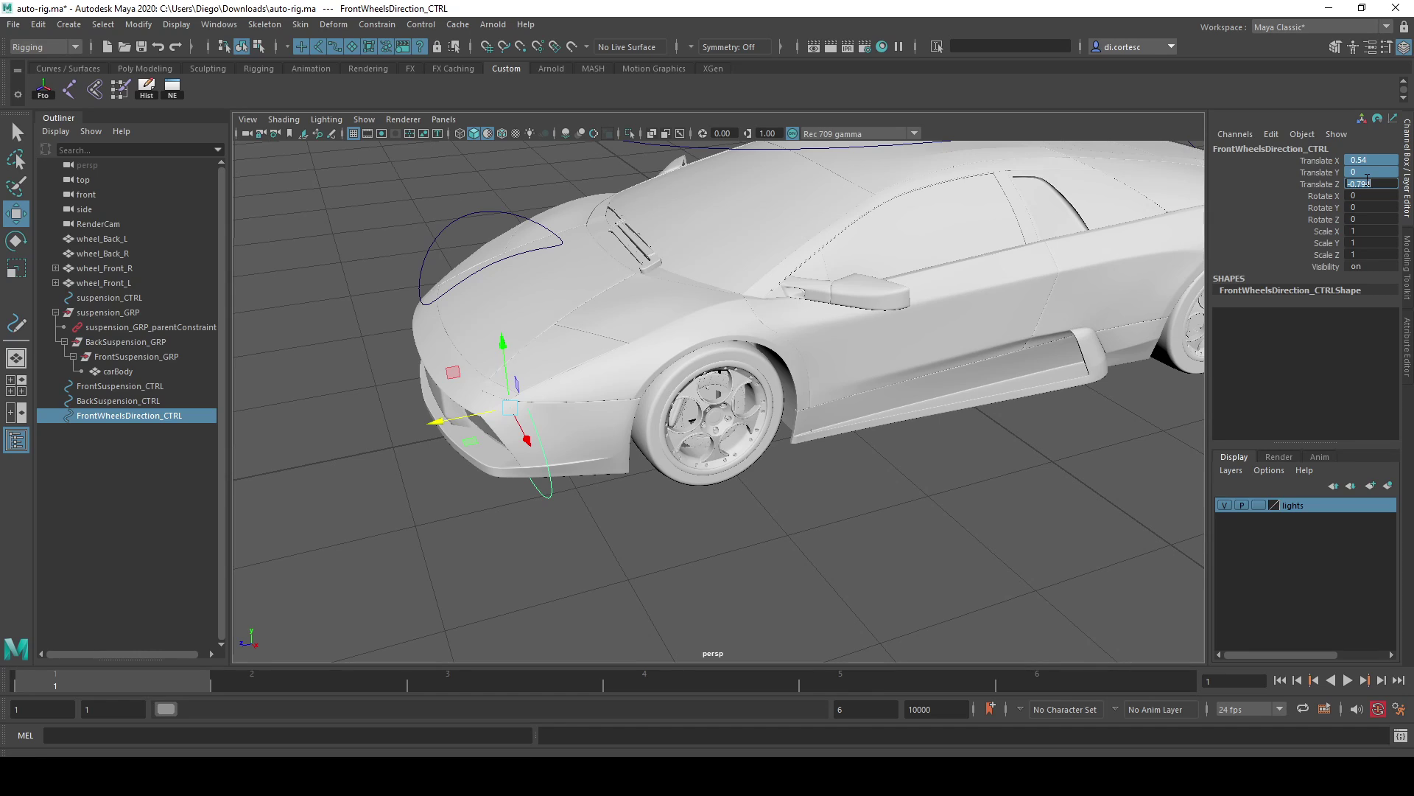
text(0)
key(Return)
drag(292, 404, 667, 377)
mouse_move(880, 429)
mouse_down()
mouse_move(932, 459)
mouse_move(795, 452)
mouse_move(834, 412)
mouse_move(878, 398)
mouse_up()
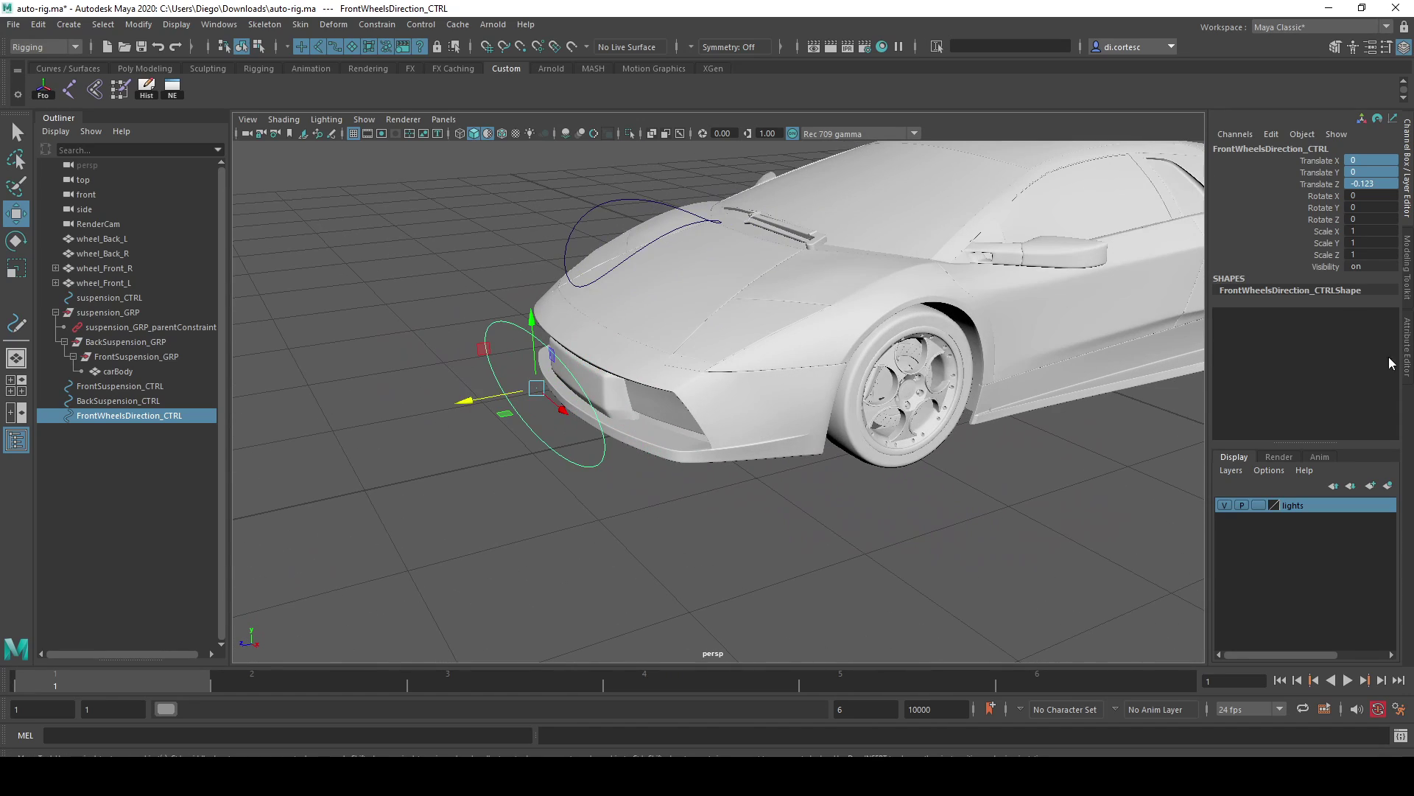
Enable Trans Limit Z with min -0.22 and max 0.22, test, and select the front-left wheel
click(1407, 346)
drag(419, 407, 432, 401)
drag(1281, 484, 1171, 489)
click(1170, 485)
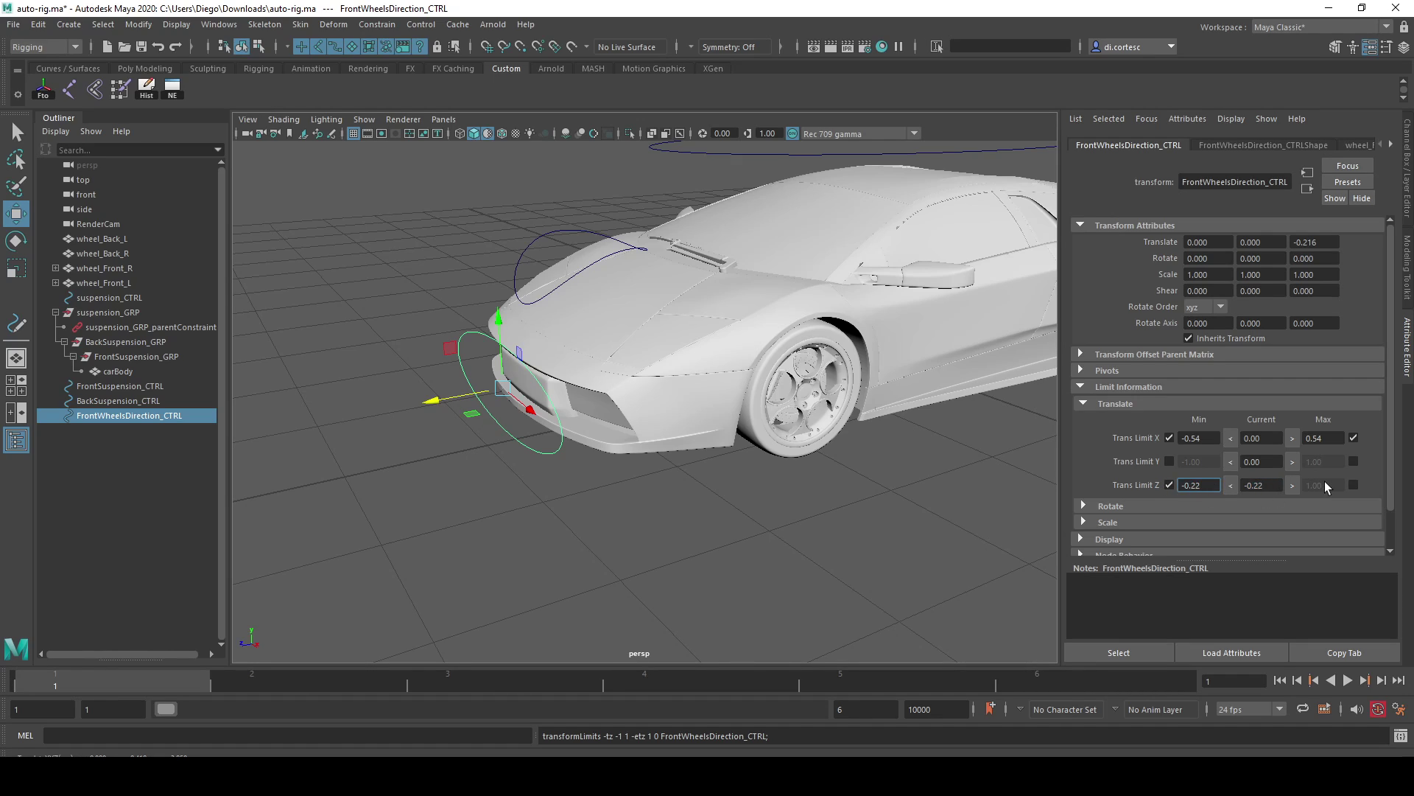
click(1354, 484)
drag(1340, 485, 1291, 492)
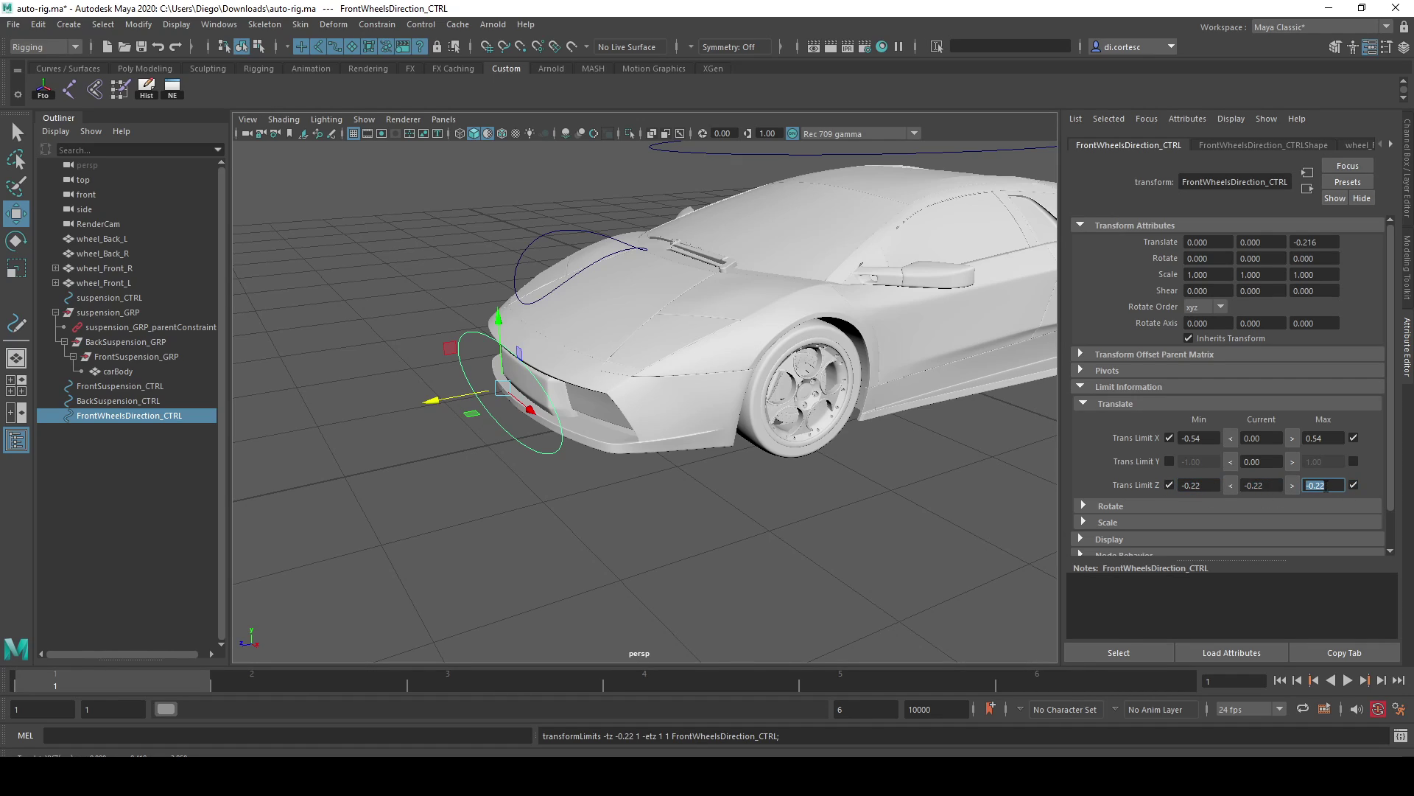
text(0.22)
key(Return)
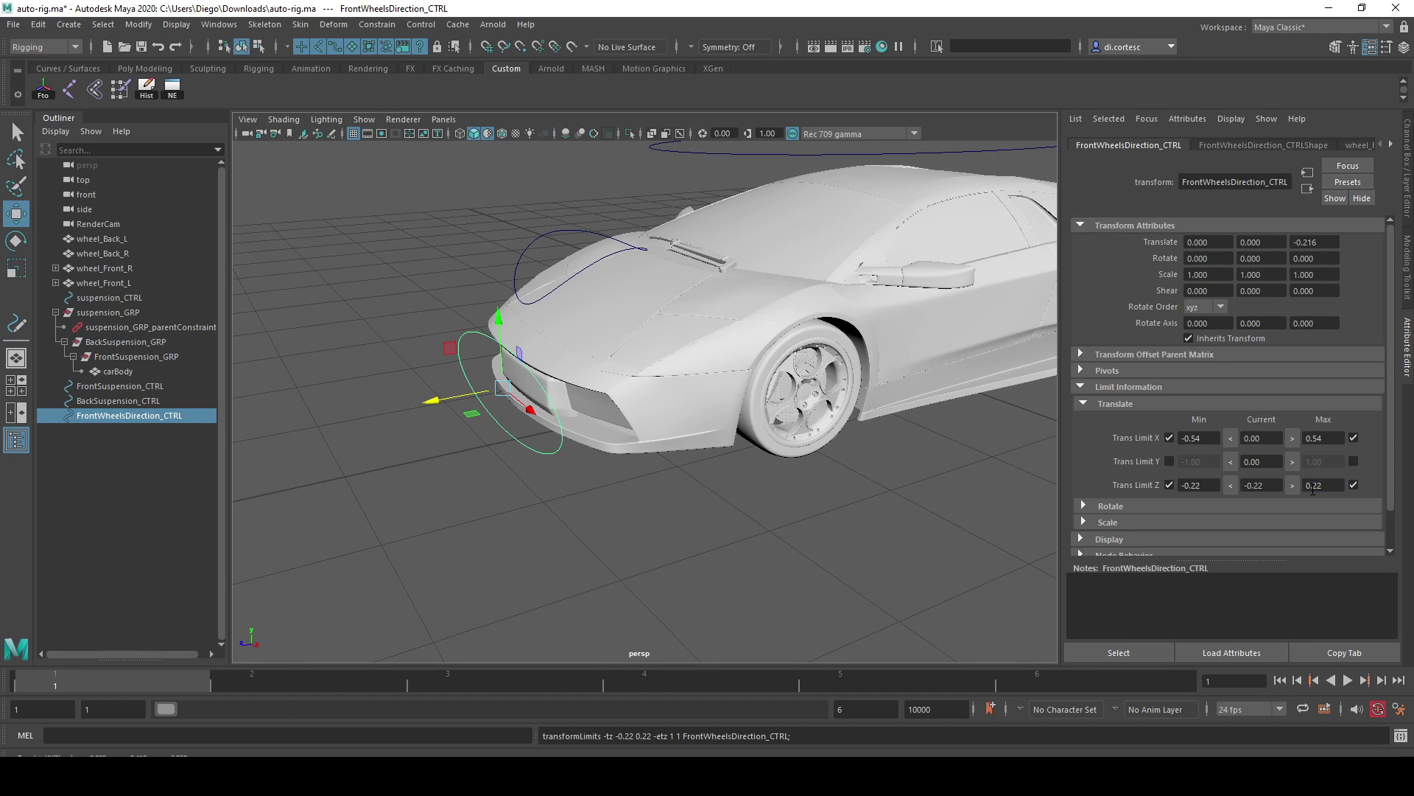
mouse_move(498, 398)
mouse_down()
mouse_move(655, 404)
mouse_move(504, 311)
mouse_up()
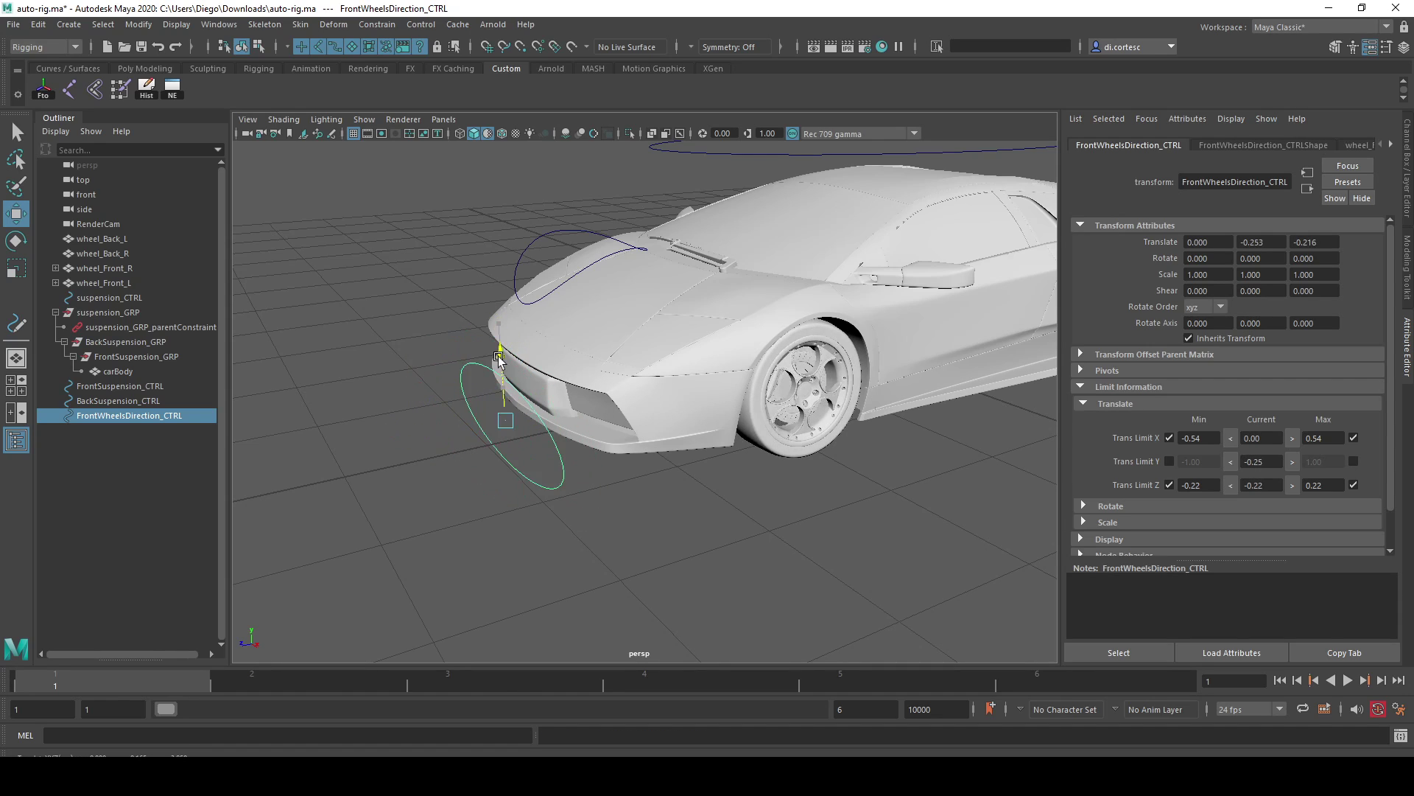
alt+drag(575, 391, 737, 390)
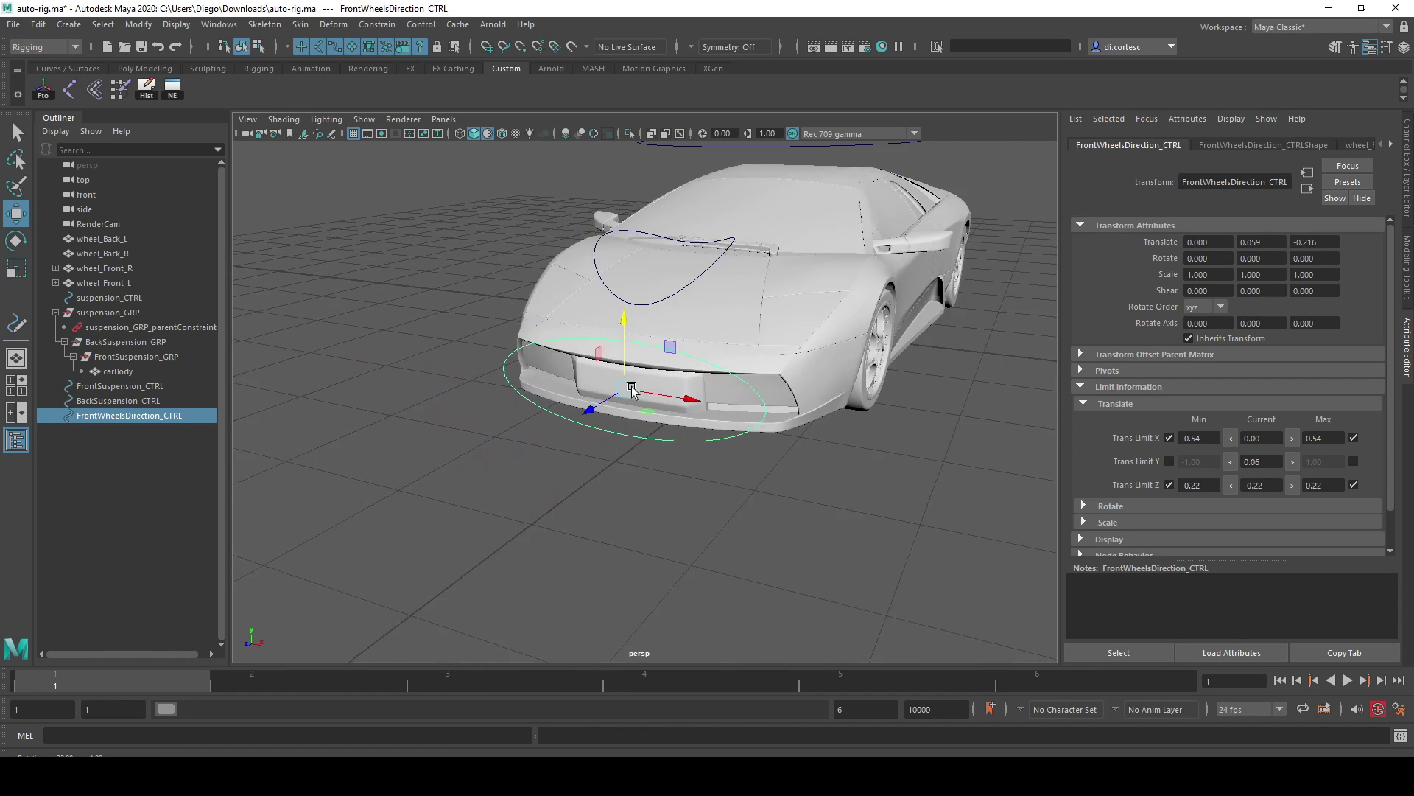
click(1408, 184)
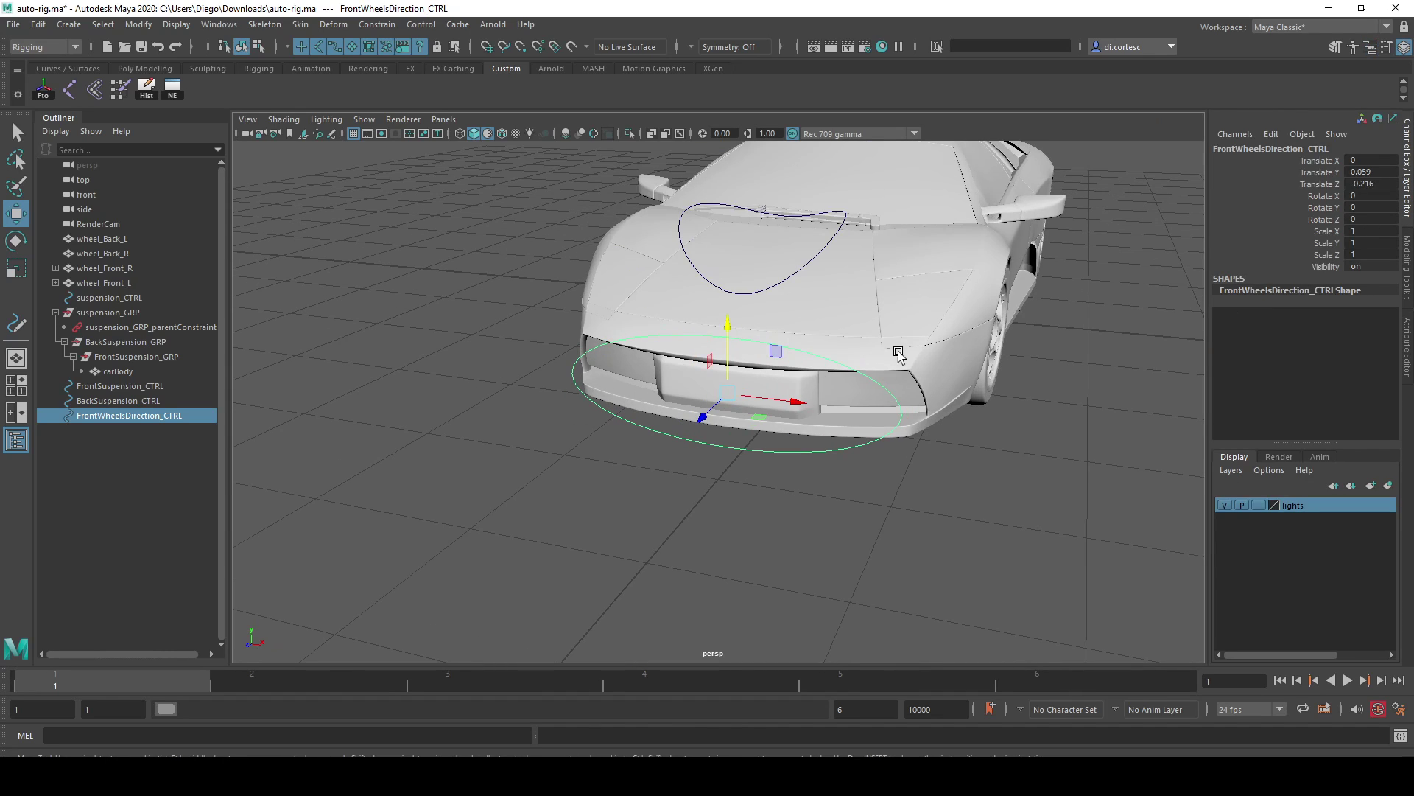
alt+drag(899, 355, 948, 388)
click(947, 389)
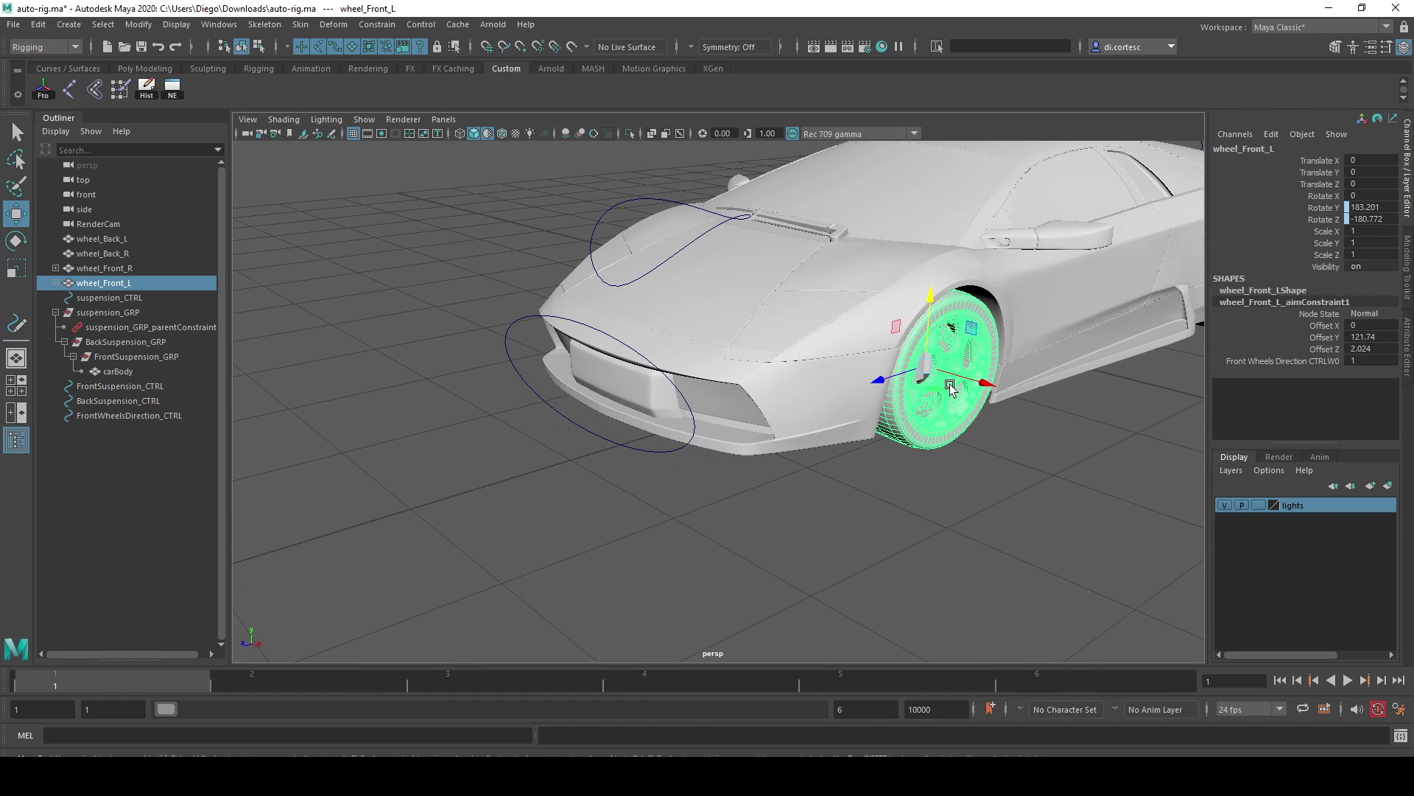
Test steering with FrontWheelsDirection_CTRL, undo the moves, and select Translate Y and Z for zeroing
key(e)
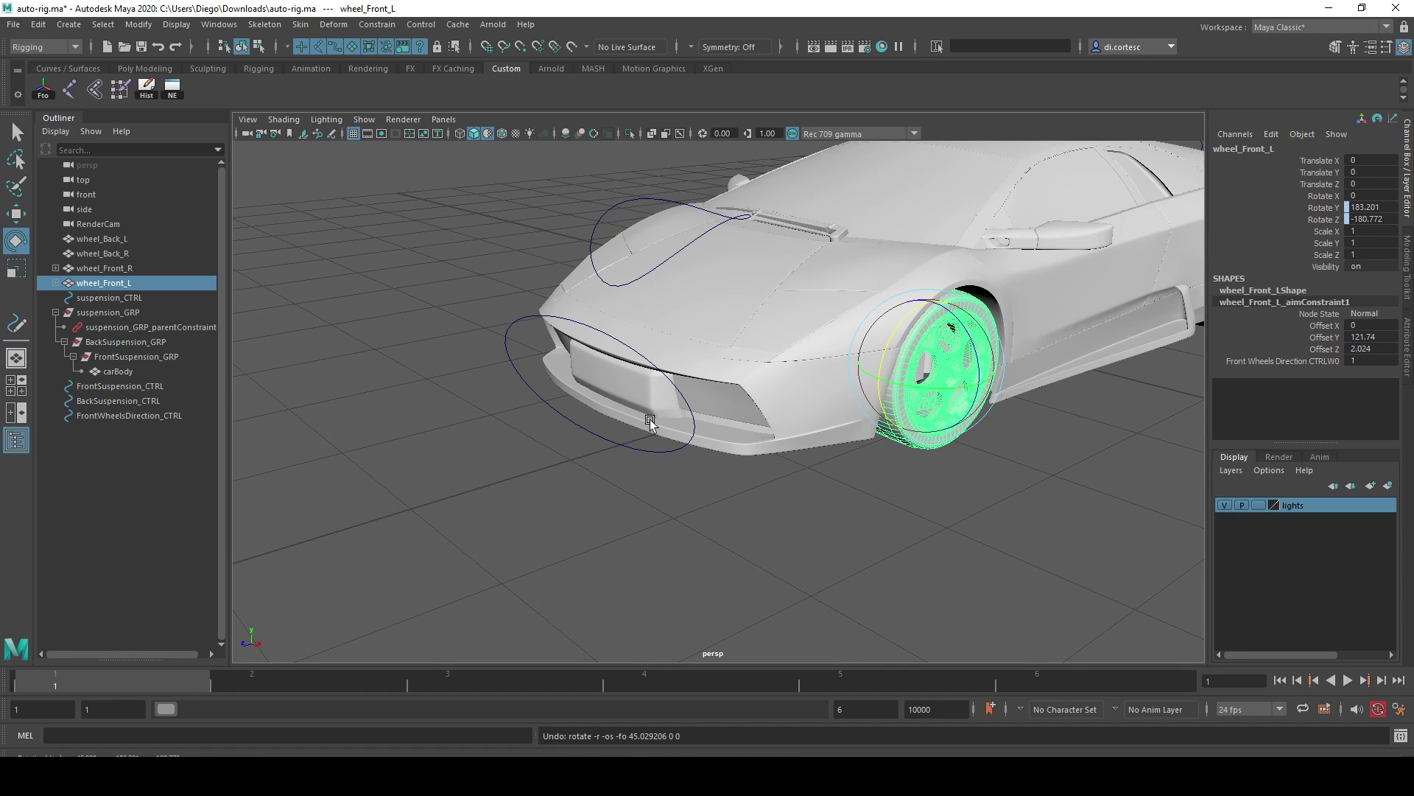
click(617, 443)
key(w)
mouse_move(587, 353)
mouse_down()
mouse_move(626, 304)
mouse_move(625, 324)
mouse_move(672, 369)
mouse_move(836, 345)
mouse_up()
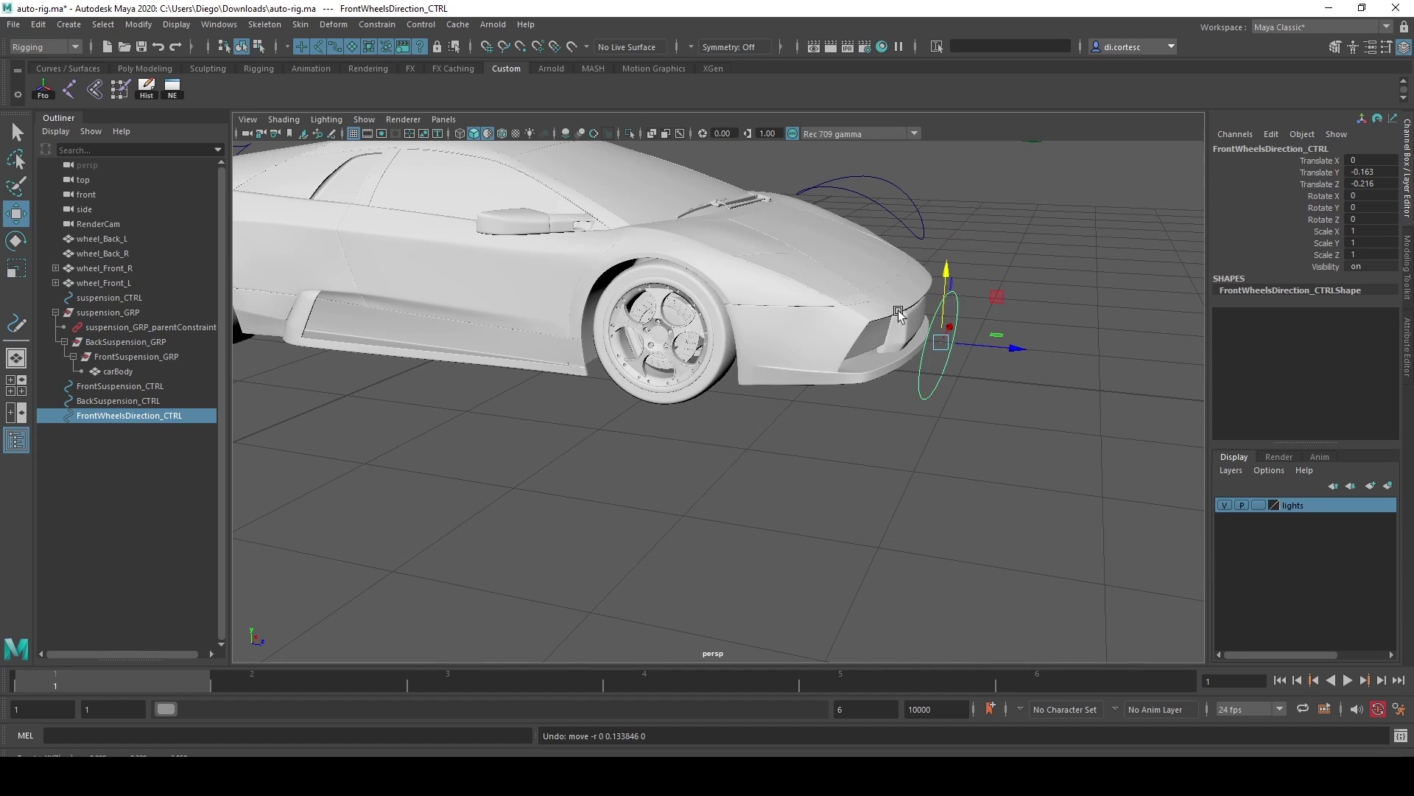
mouse_move(928, 269)
alt+mouse_down()
mouse_move(632, 316)
mouse_move(634, 299)
alt+mouse_up()
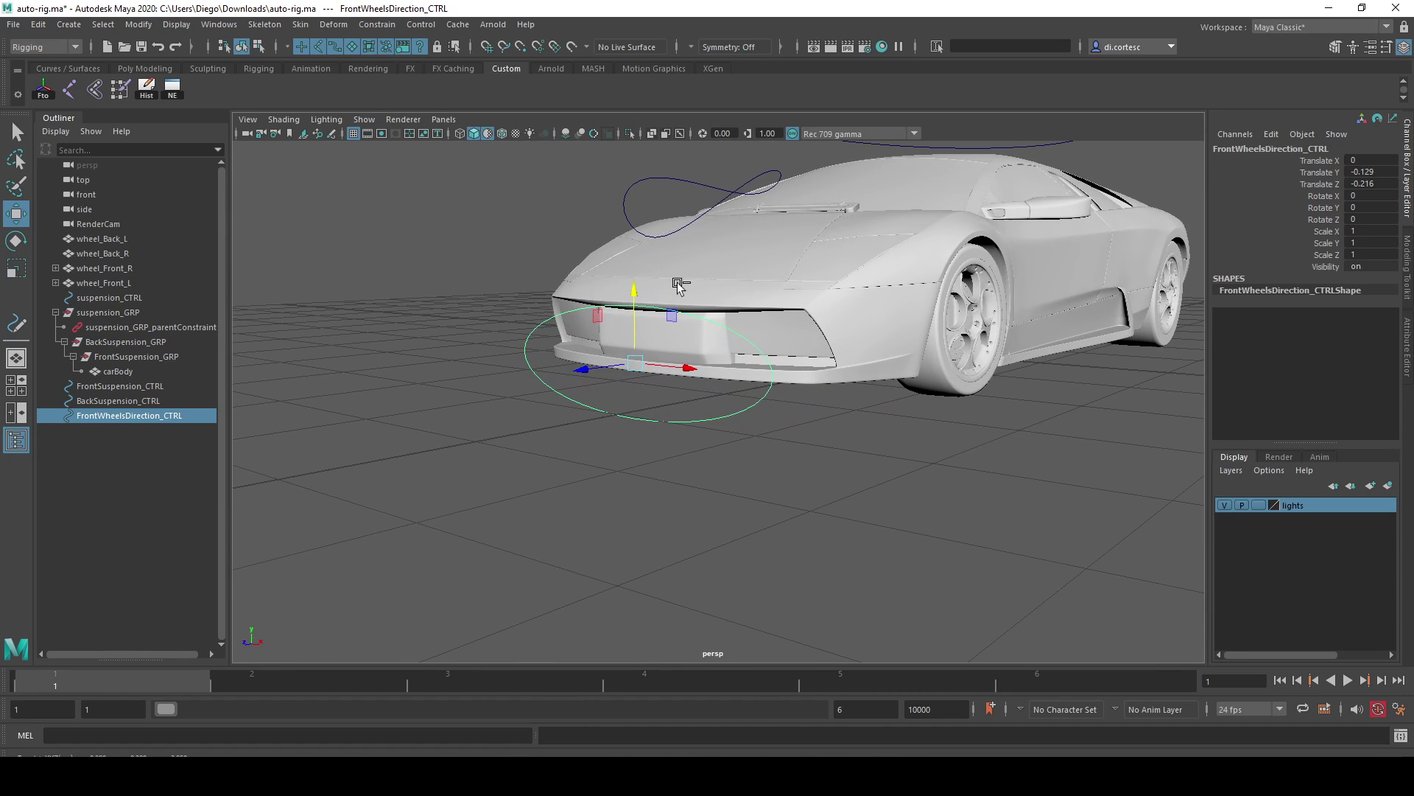
key(ctrl+z)
mouse_move(835, 347)
alt+mouse_down()
mouse_move(757, 303)
mouse_move(590, 324)
mouse_move(581, 313)
mouse_move(583, 328)
mouse_move(830, 345)
mouse_move(841, 320)
alt+mouse_up()
key(ctrl+z)
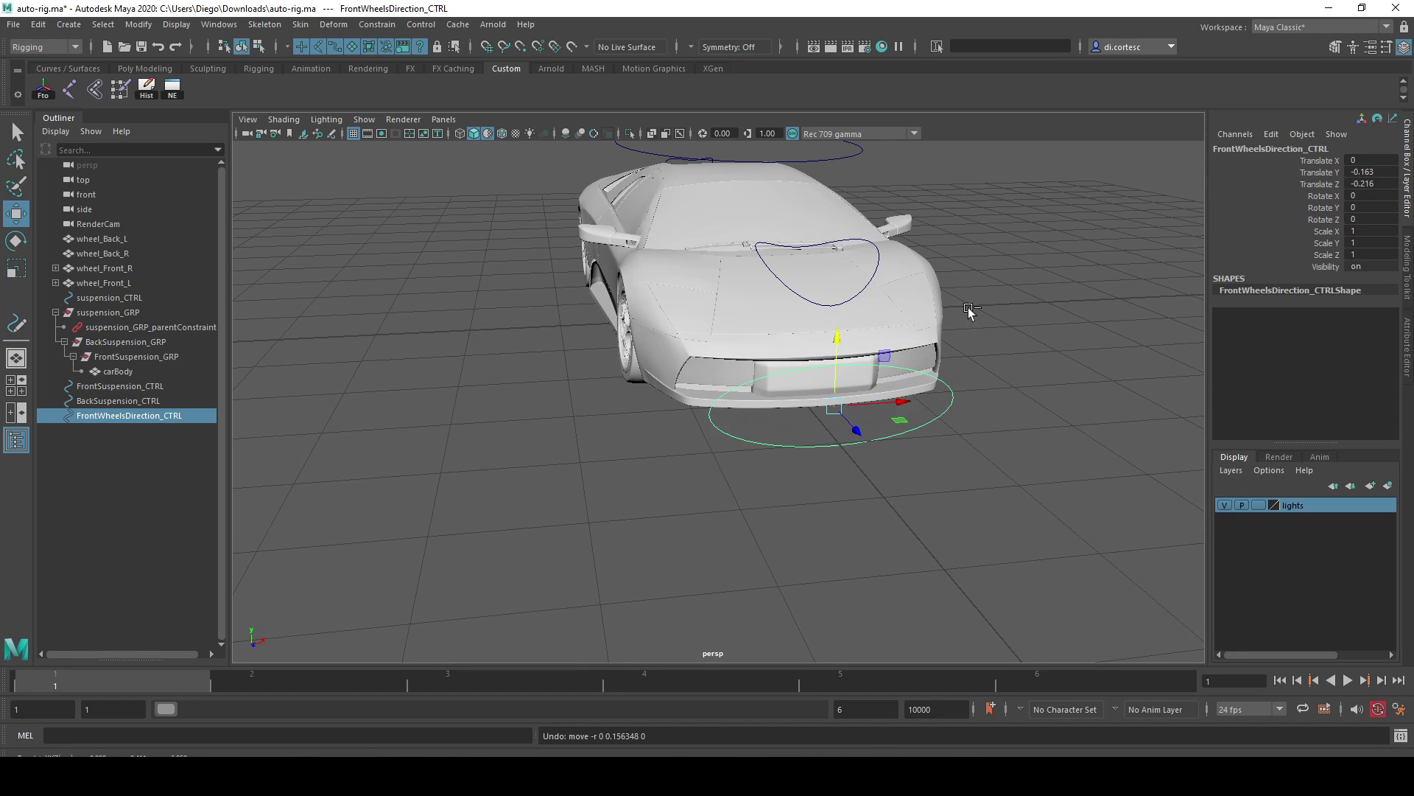
drag(1361, 171, 1370, 184)
text(0)
Lock and hide the Translate Y channel on FrontWheelsDirection_CTRL
key(Return)
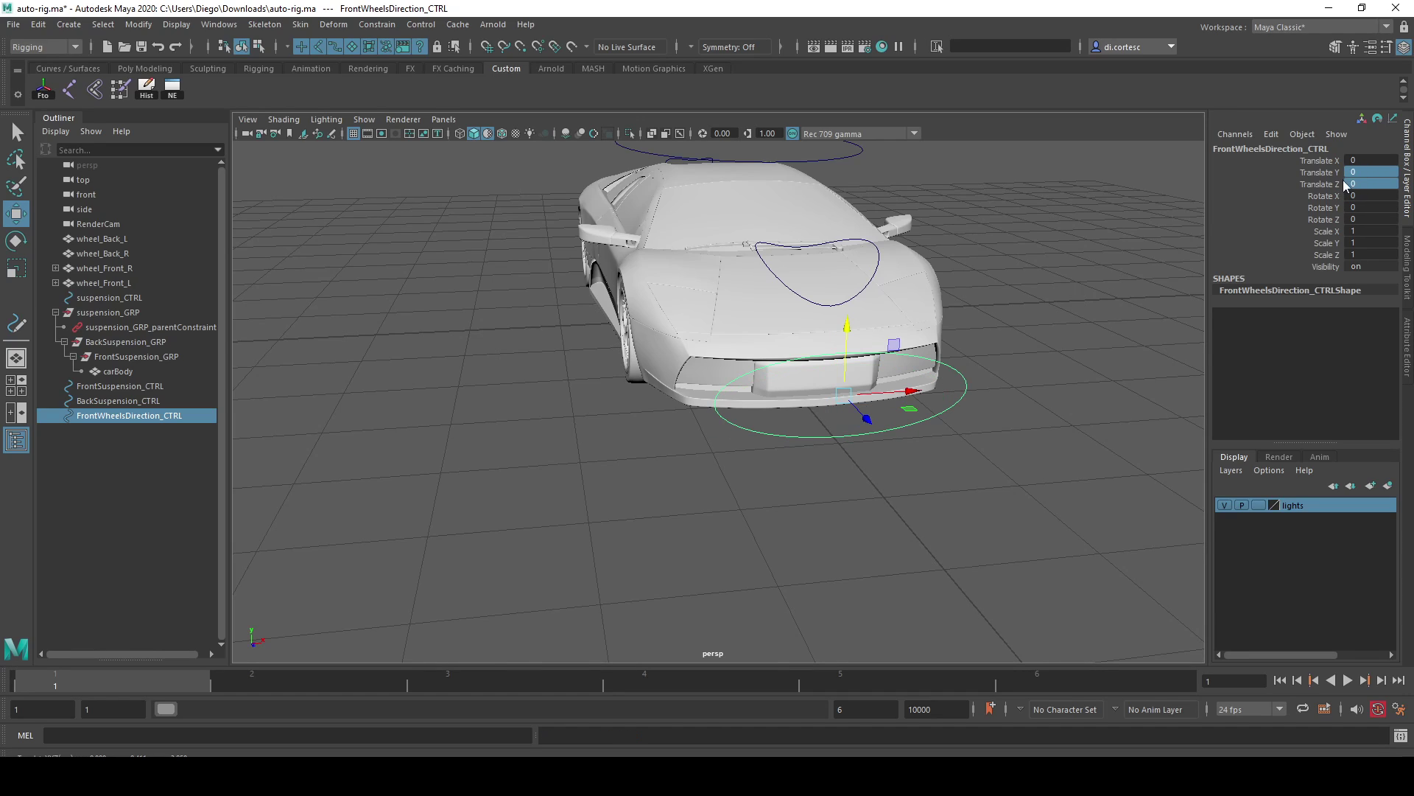
click(1339, 175)
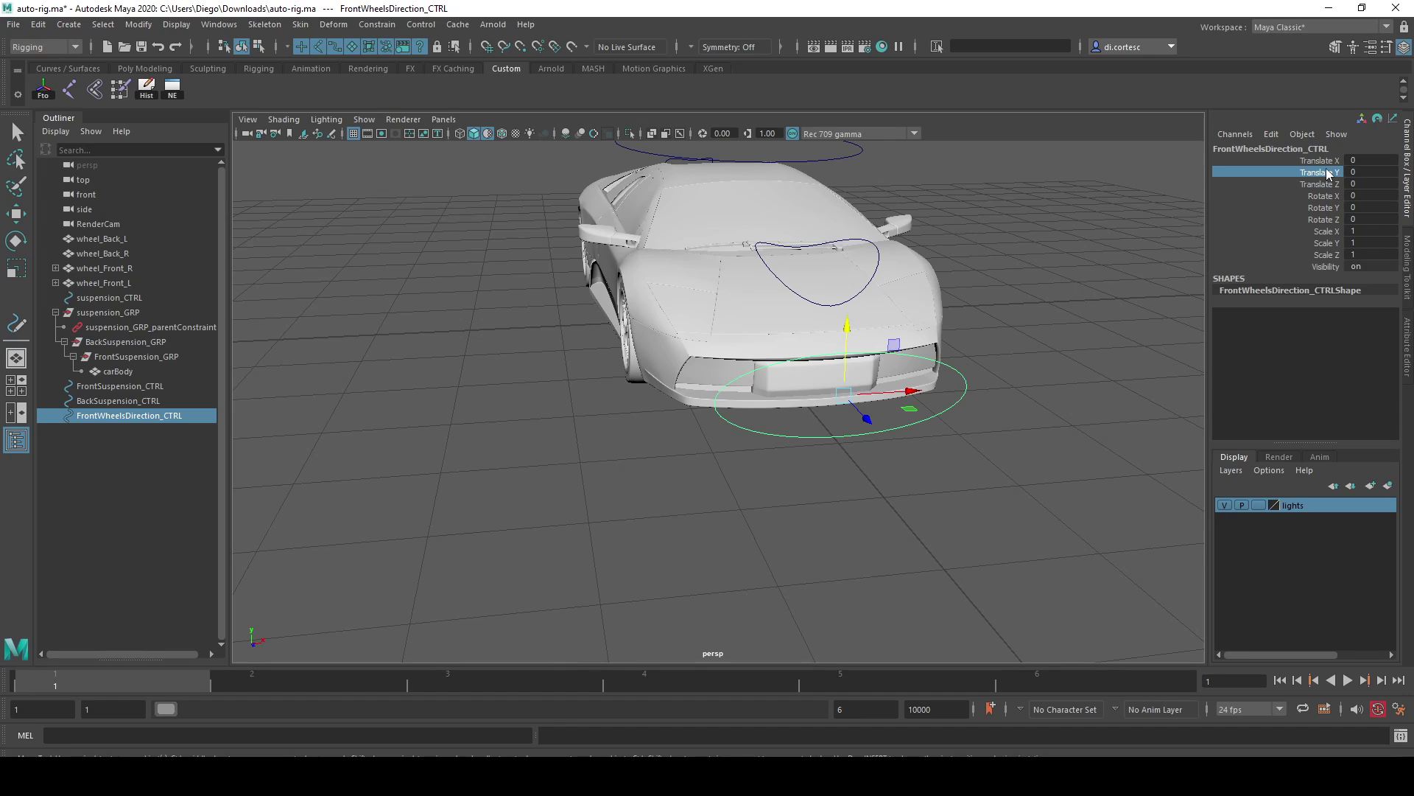
right_click(1326, 174)
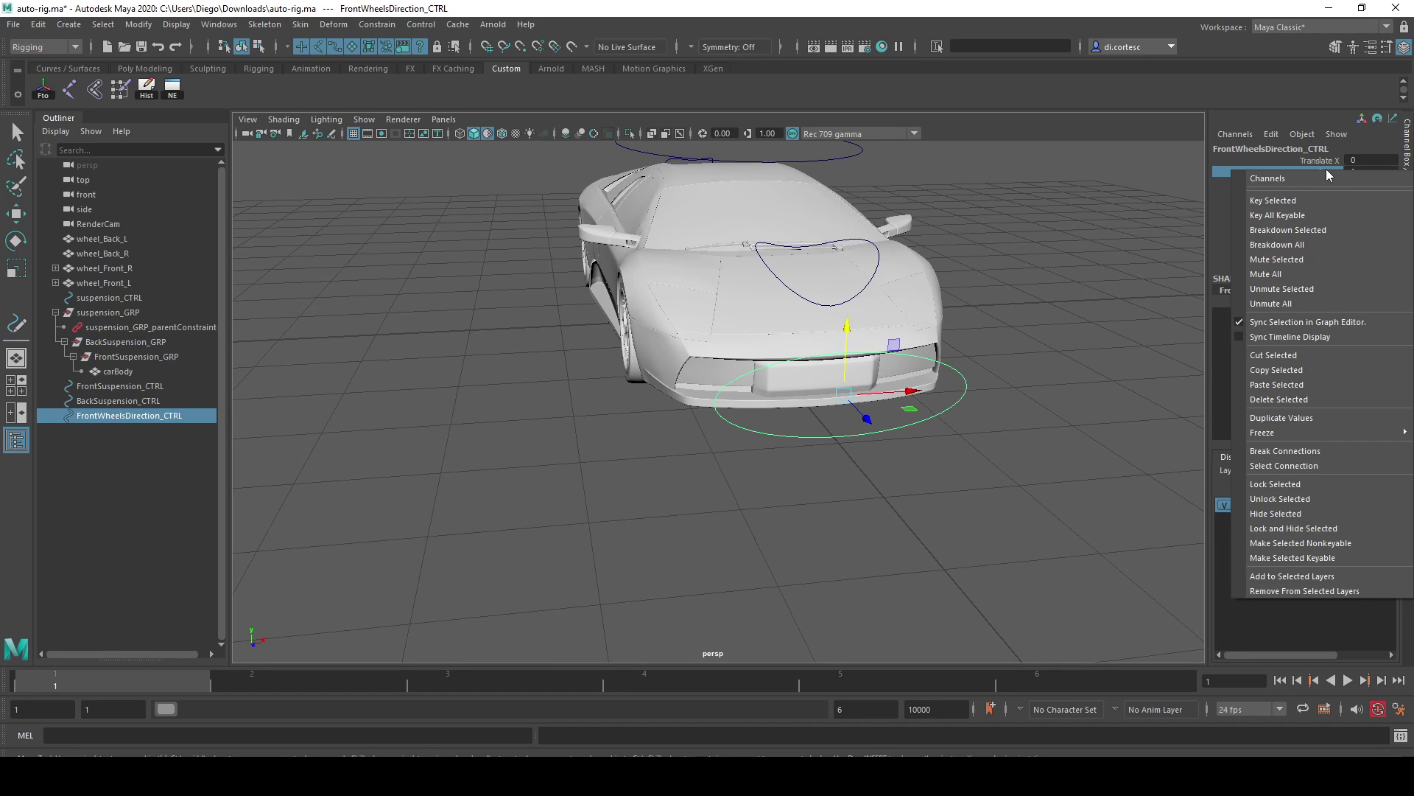
click(1034, 326)
click(952, 372)
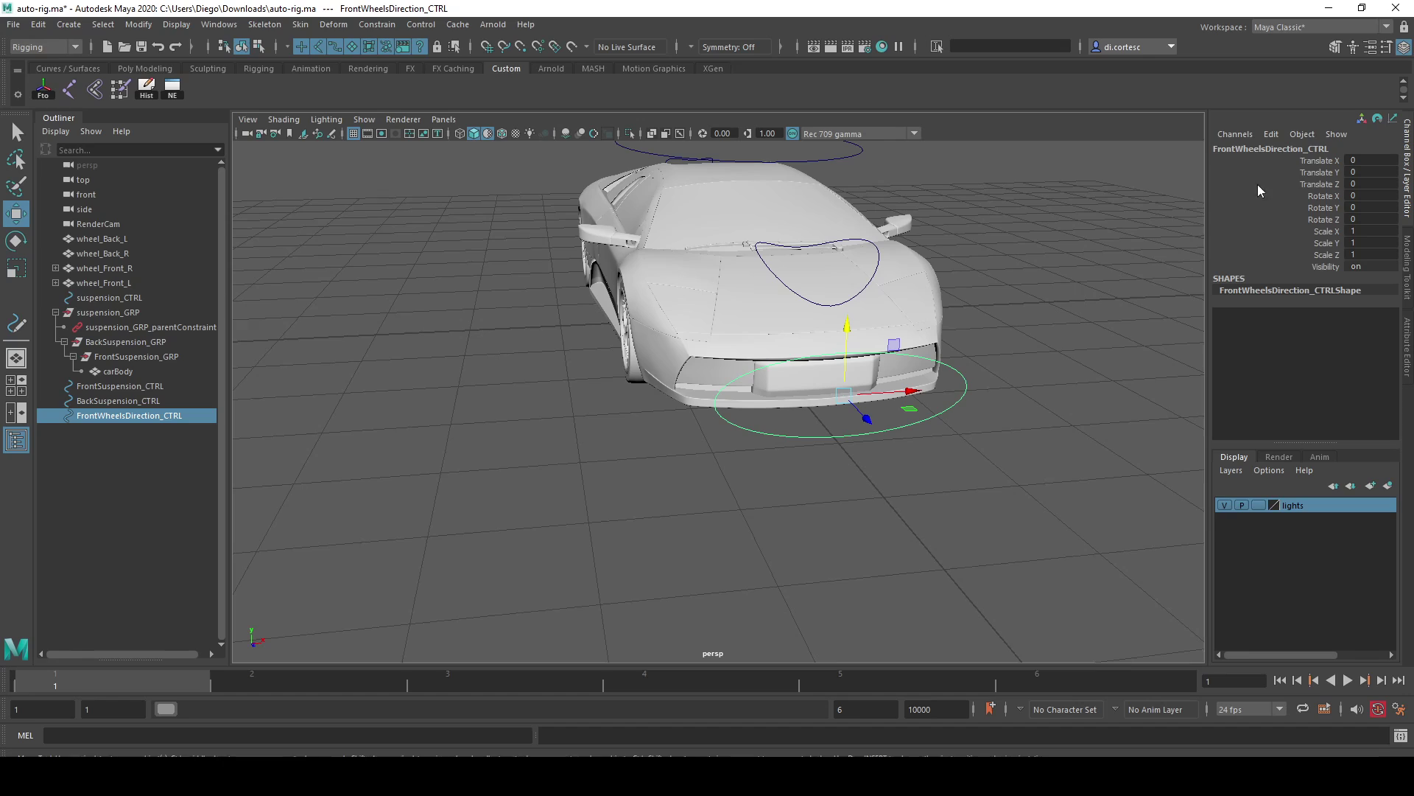
click(1323, 173)
right_click(1327, 174)
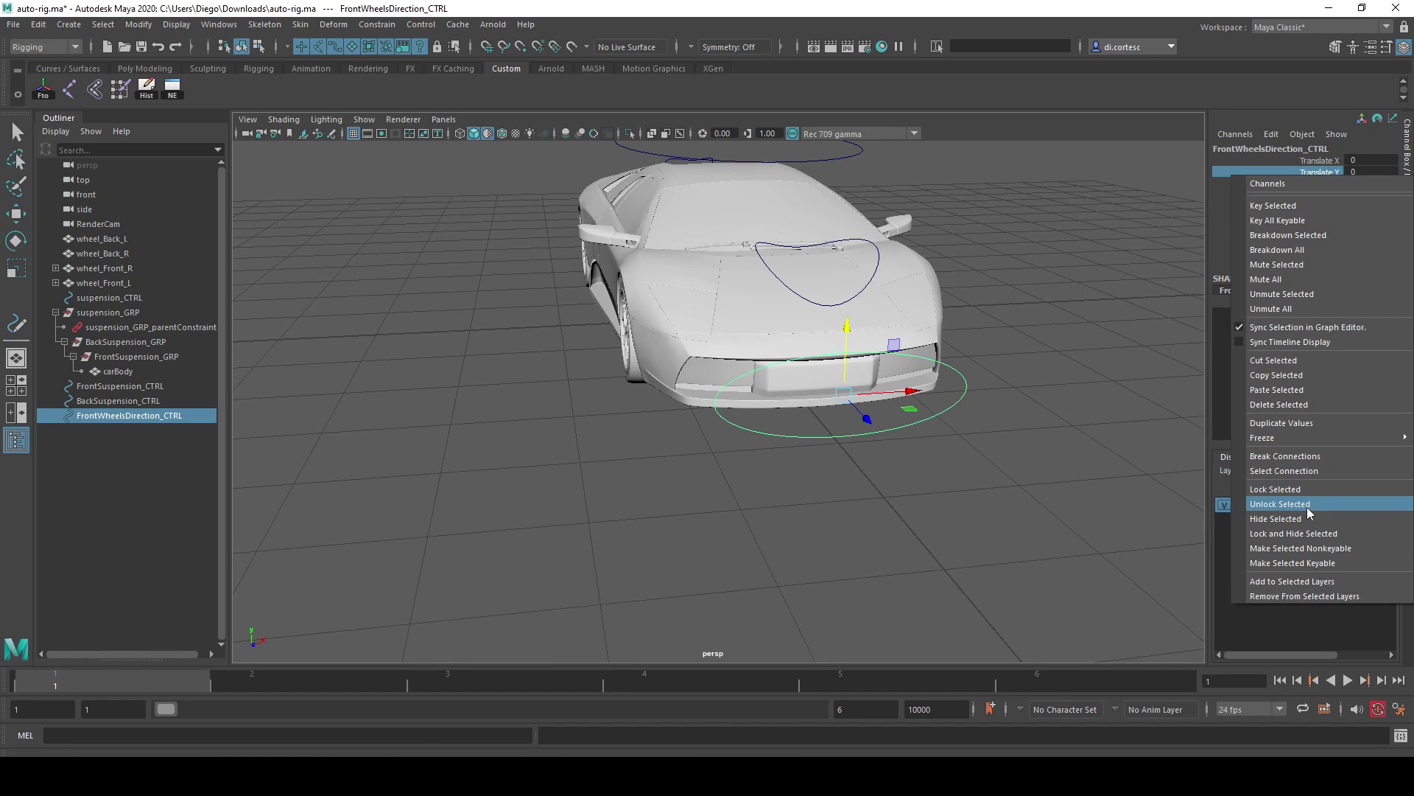
click(1295, 533)
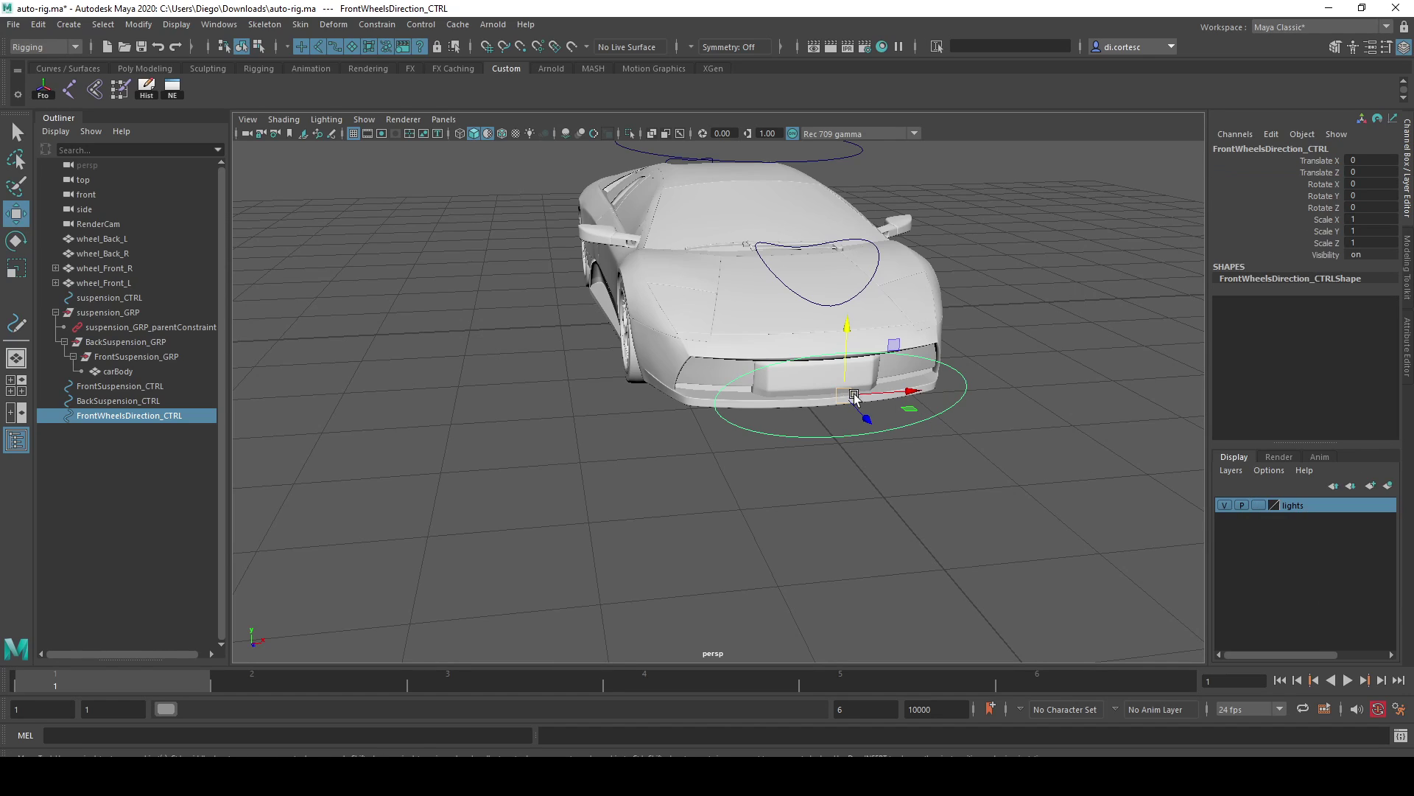
Test-steer the front wheels by moving the direction control, then undo the move
drag(854, 395, 836, 322)
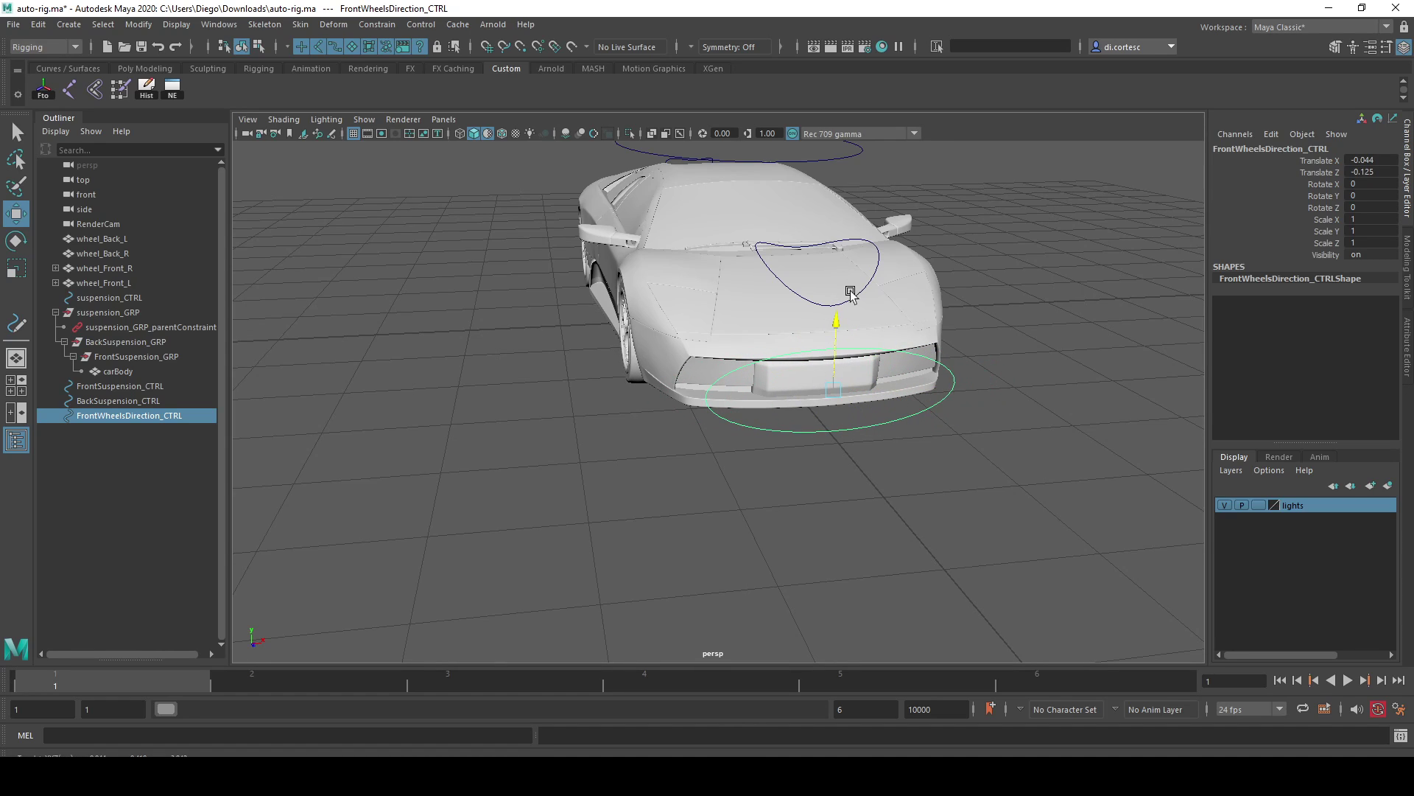
alt+drag(925, 411, 696, 390)
drag(558, 379, 771, 352)
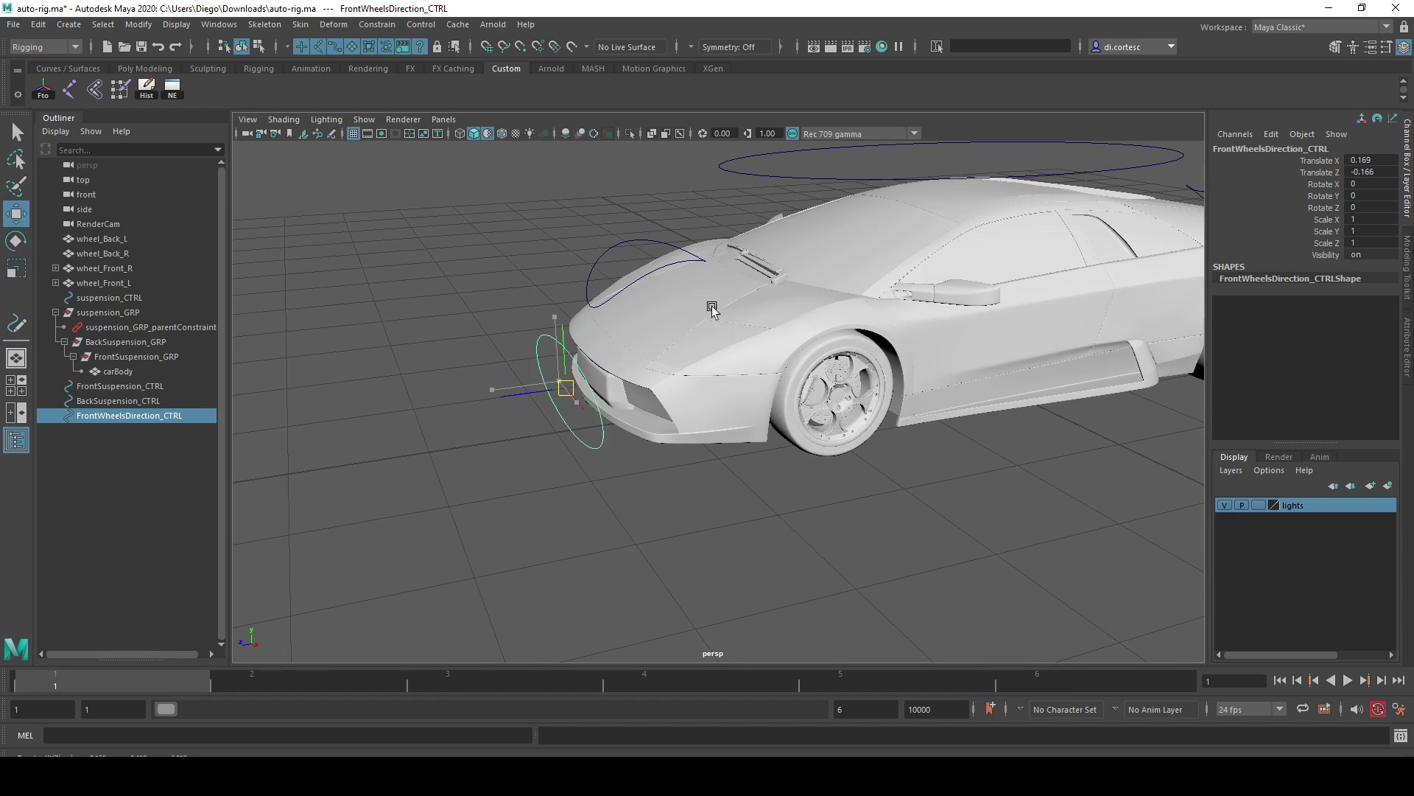
key(ctrl+z)
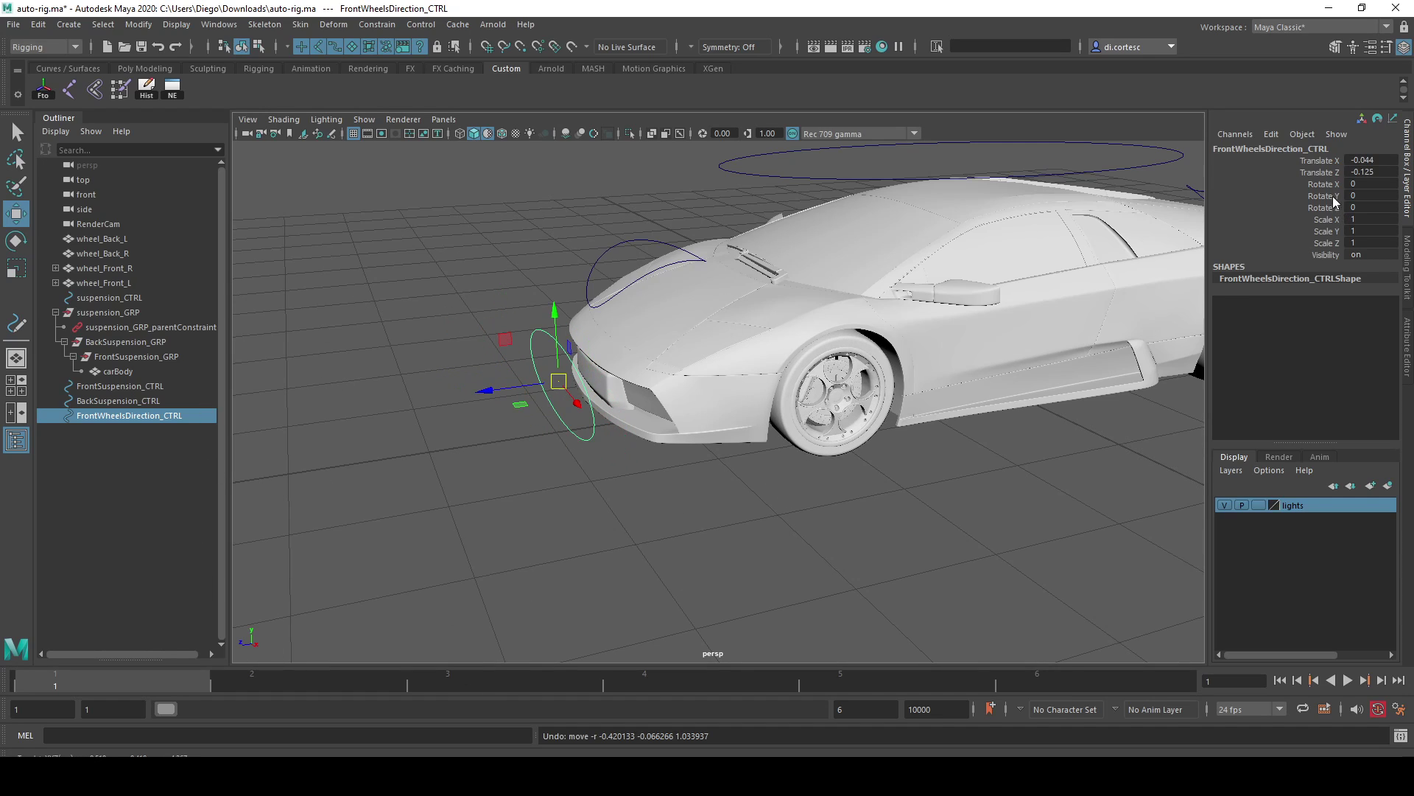
Lock and hide Rotate X through Scale Z, then test-steer the front wheels
click(1331, 186)
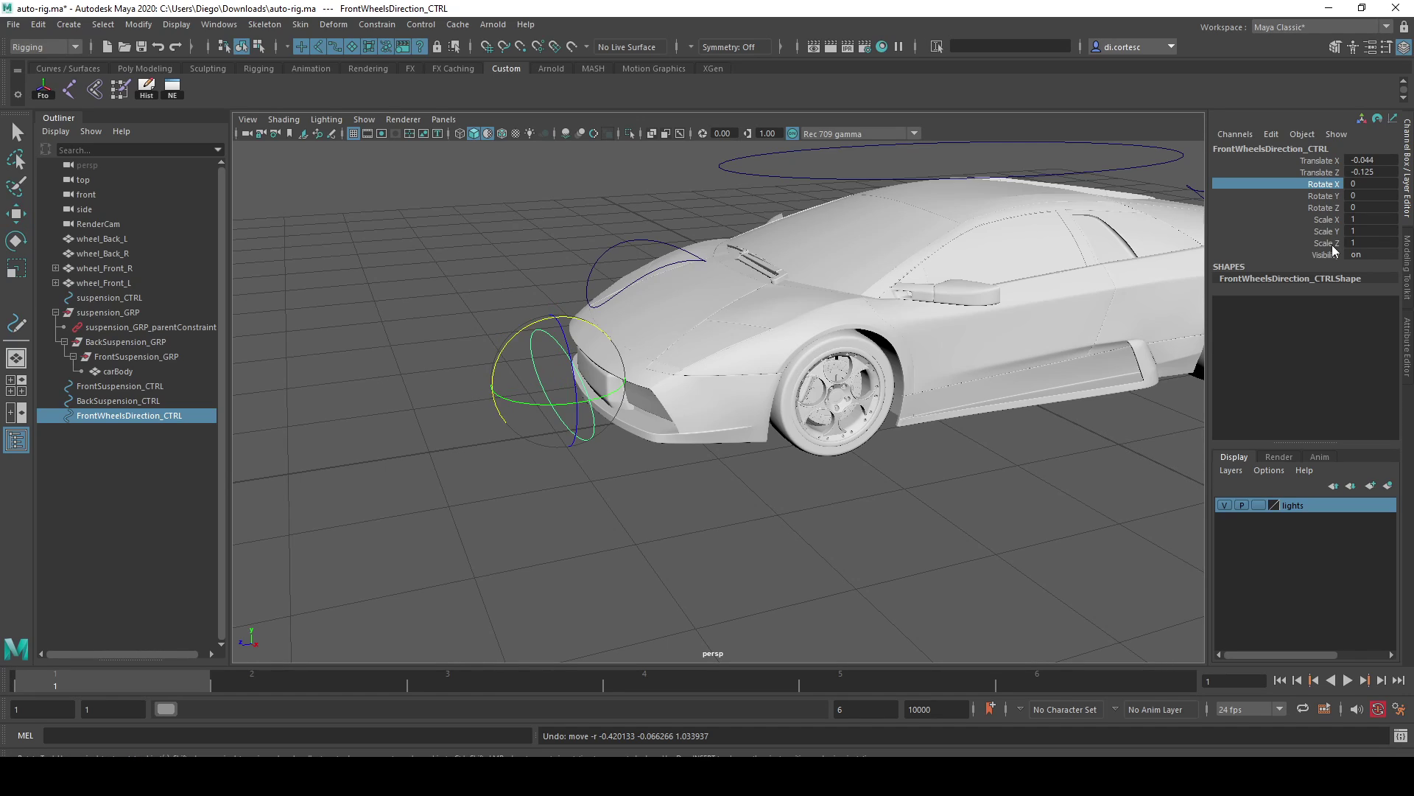
shift+click(1331, 244)
right_click(1336, 229)
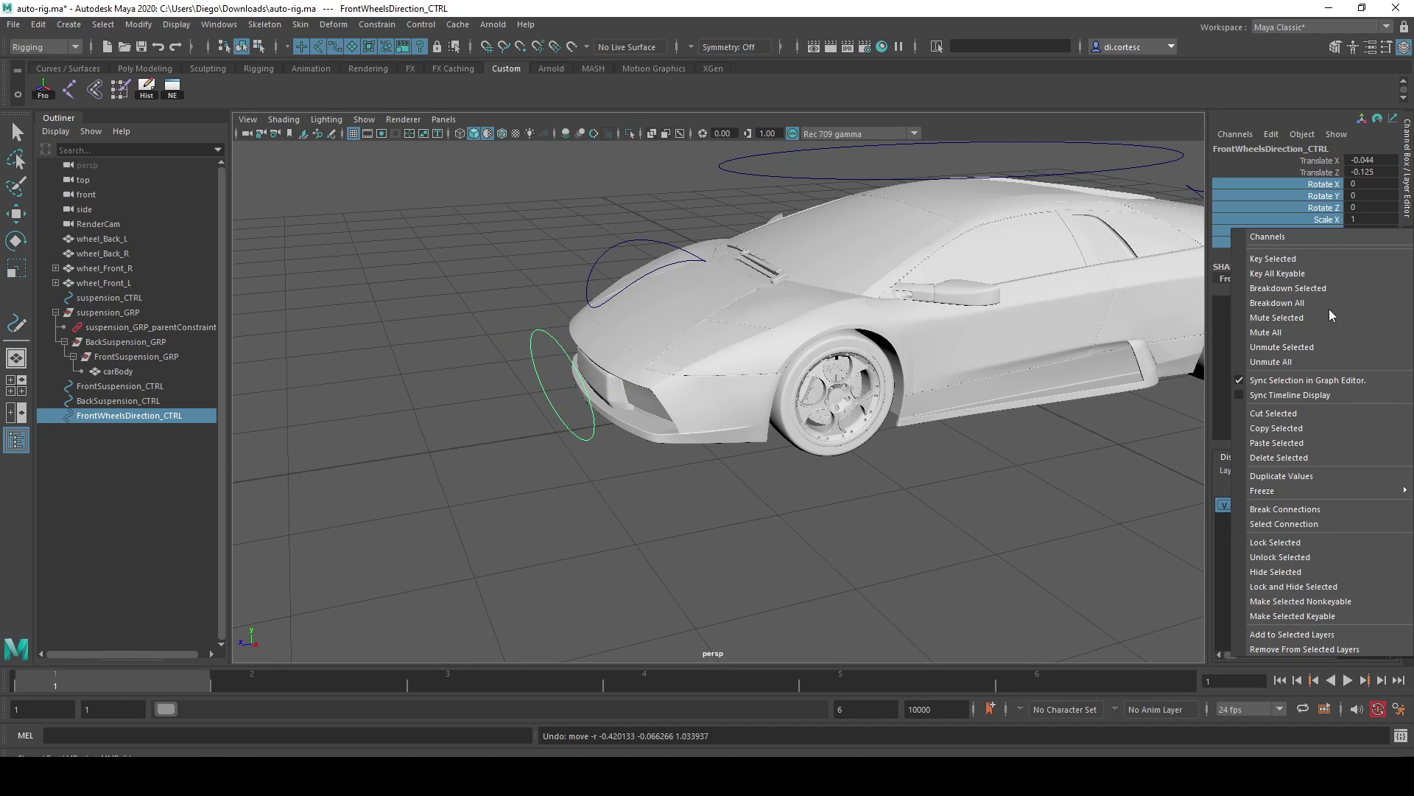
click(1315, 587)
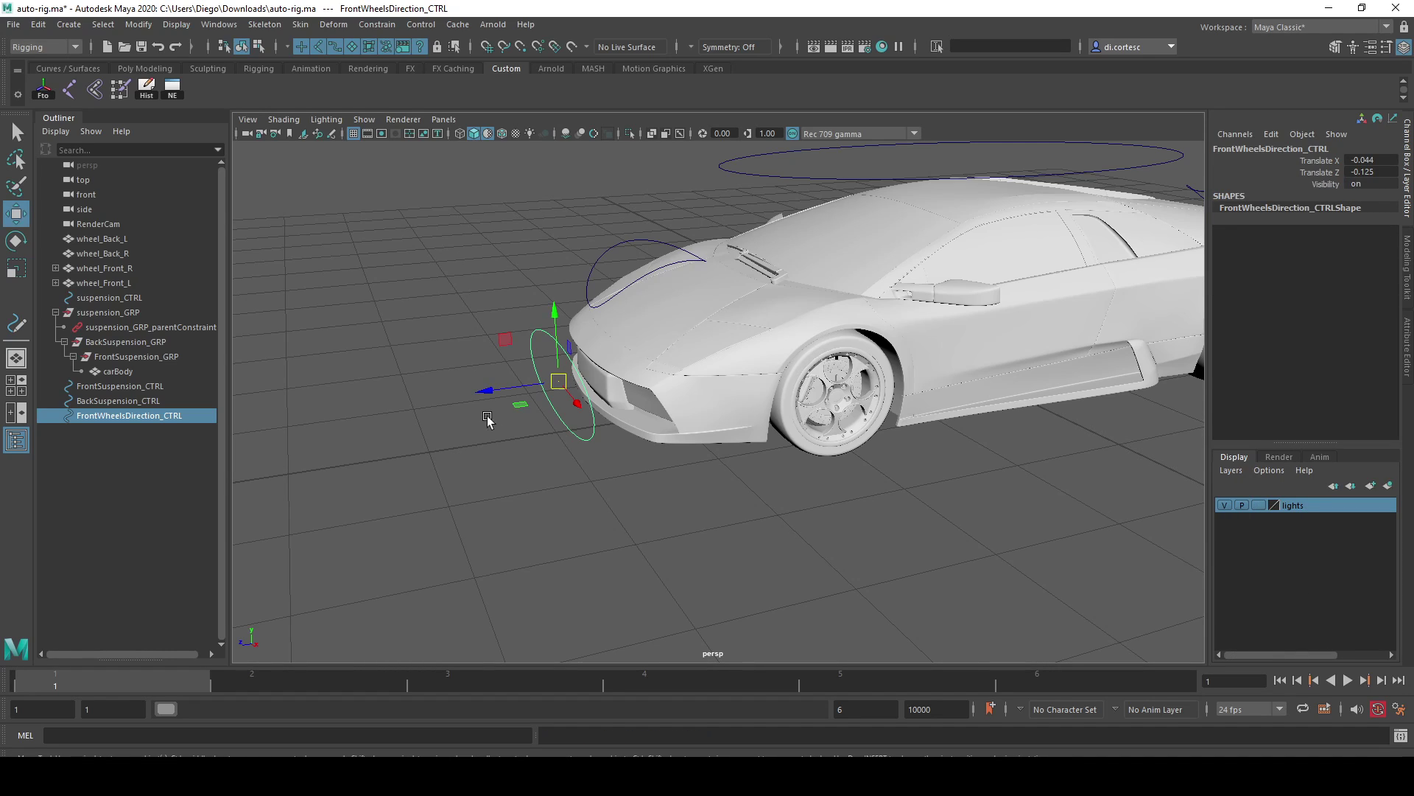
drag(548, 405, 369, 354)
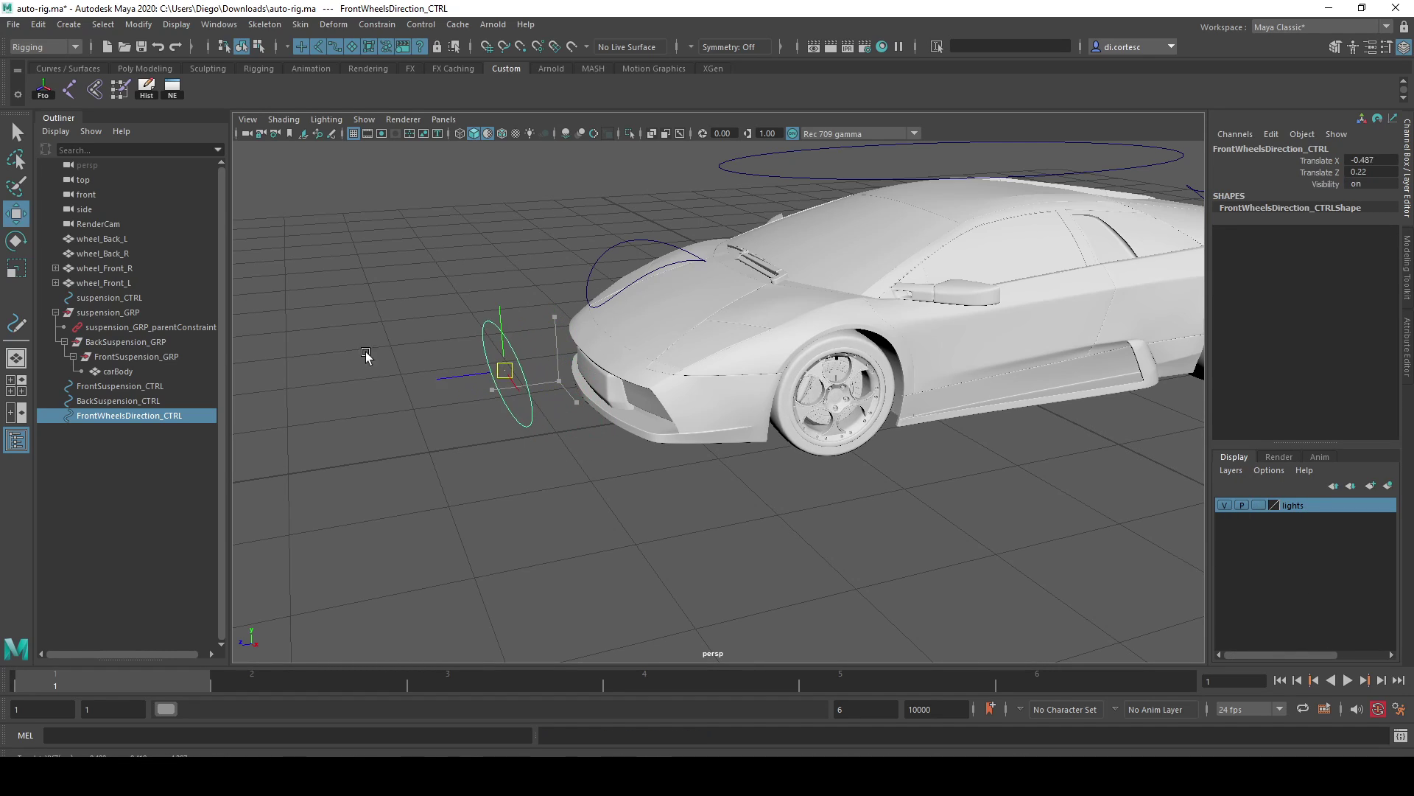
Test-move FrontSuspension_CTRL sideways and upward, undoing both moves
click(622, 246)
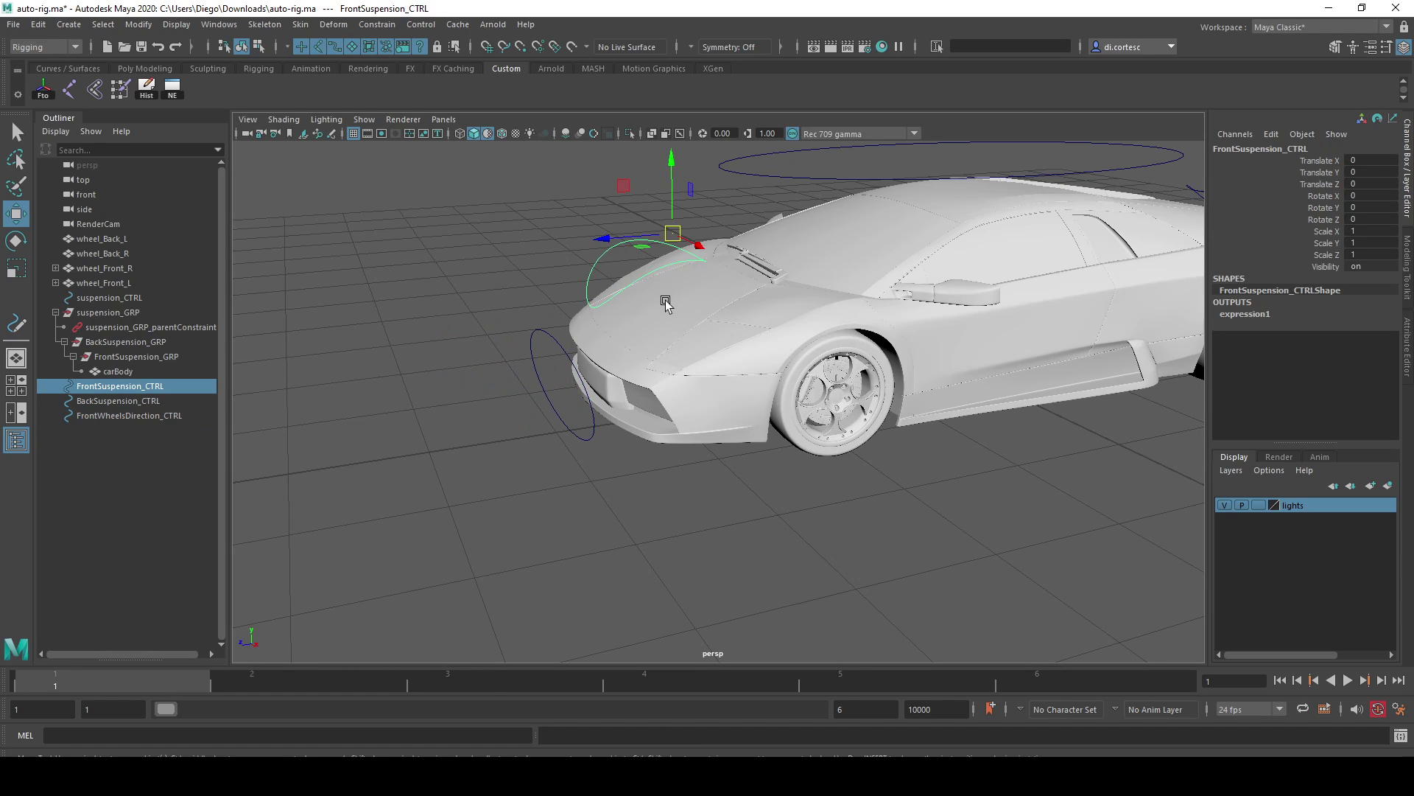
mouse_move(626, 294)
alt+mouse_down()
mouse_move(634, 318)
mouse_move(563, 282)
alt+mouse_up()
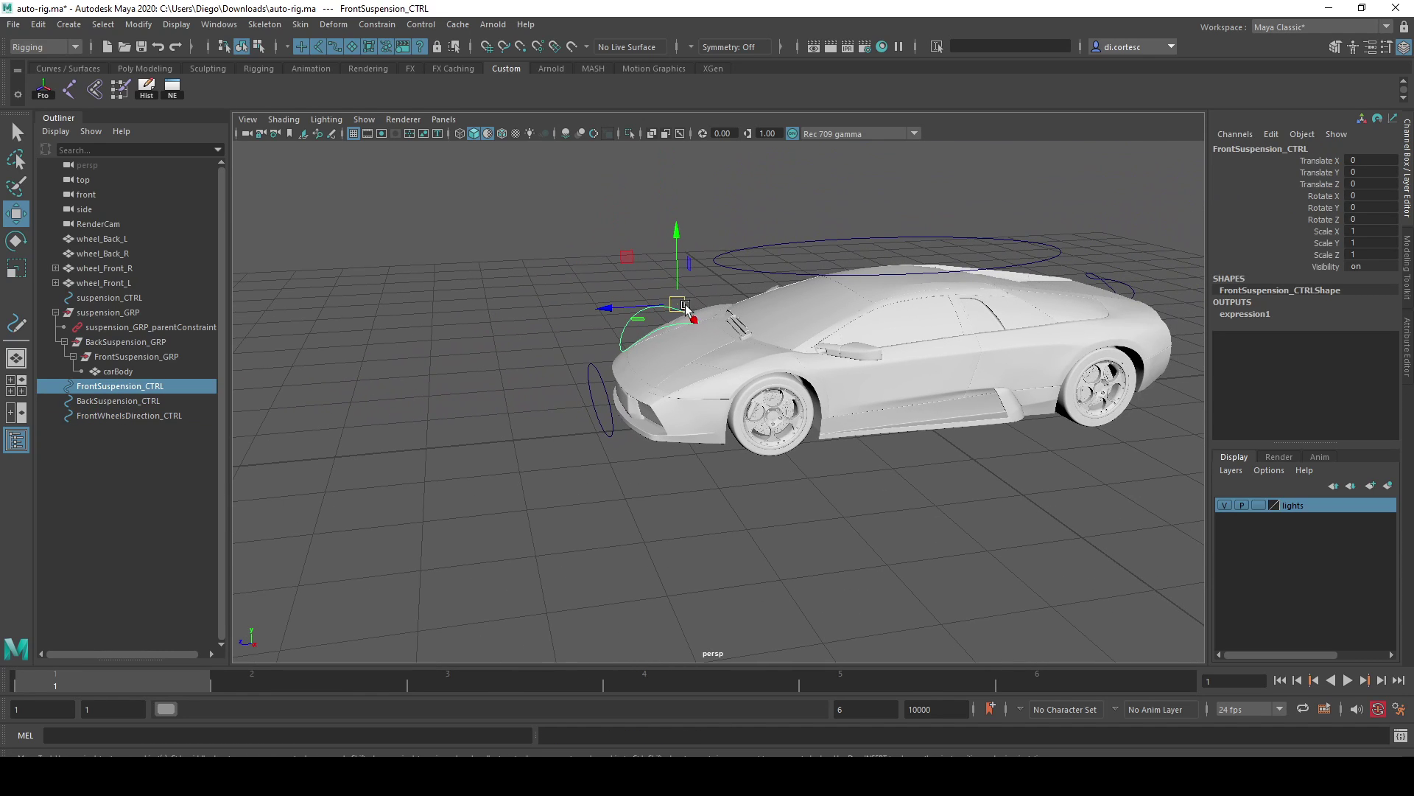
mouse_move(677, 329)
alt+mouse_down()
mouse_move(661, 291)
mouse_move(749, 289)
mouse_move(657, 288)
mouse_move(827, 338)
mouse_move(737, 308)
mouse_move(790, 316)
mouse_move(712, 308)
mouse_move(1001, 359)
alt+mouse_up()
key(ctrl+z)
key(ctrl+z)
key(ctrl+z)
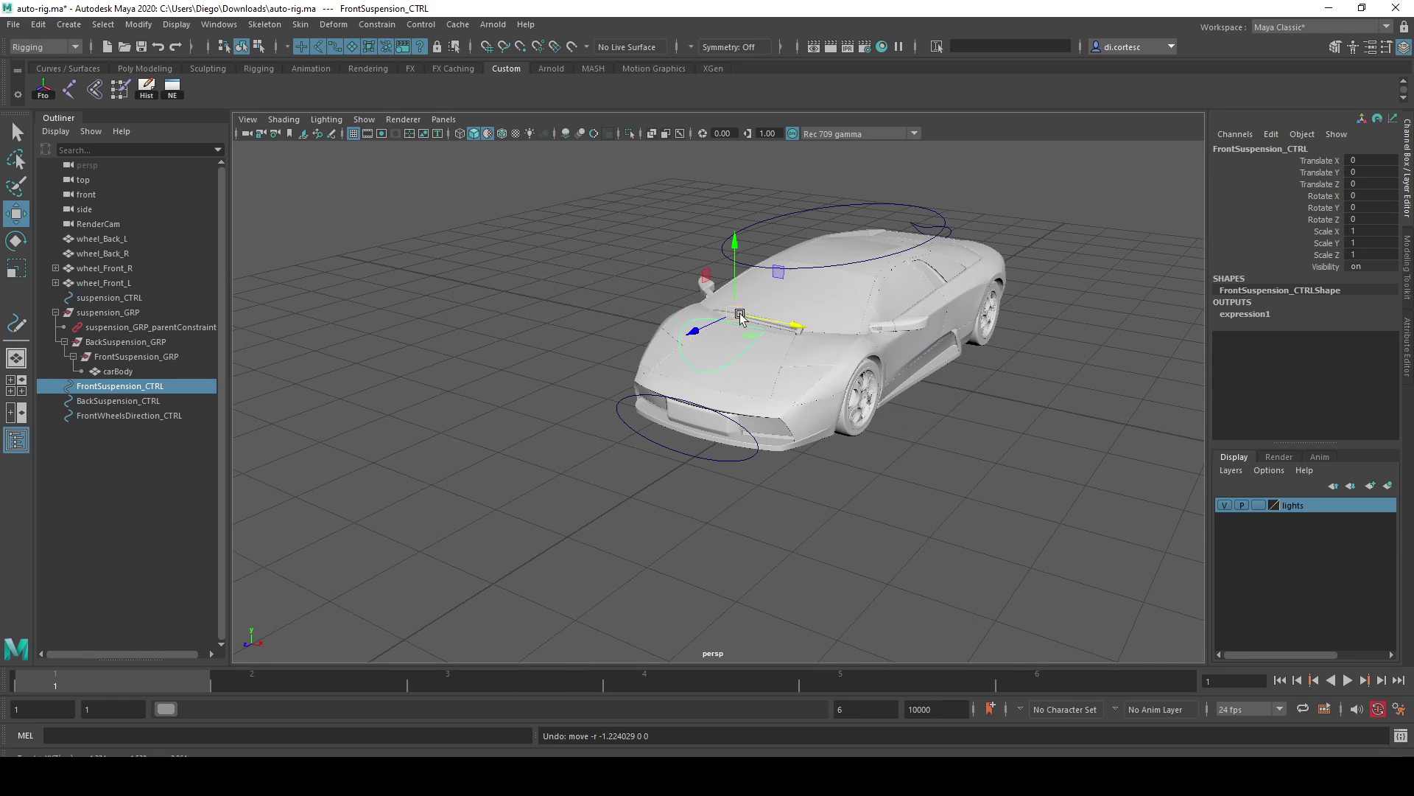
drag(736, 309, 721, 249)
key(ctrl+z)
key(ctrl+z)
Lock and hide all FrontSuspension_CTRL channels except Translate Y, then test raising it
click(1331, 162)
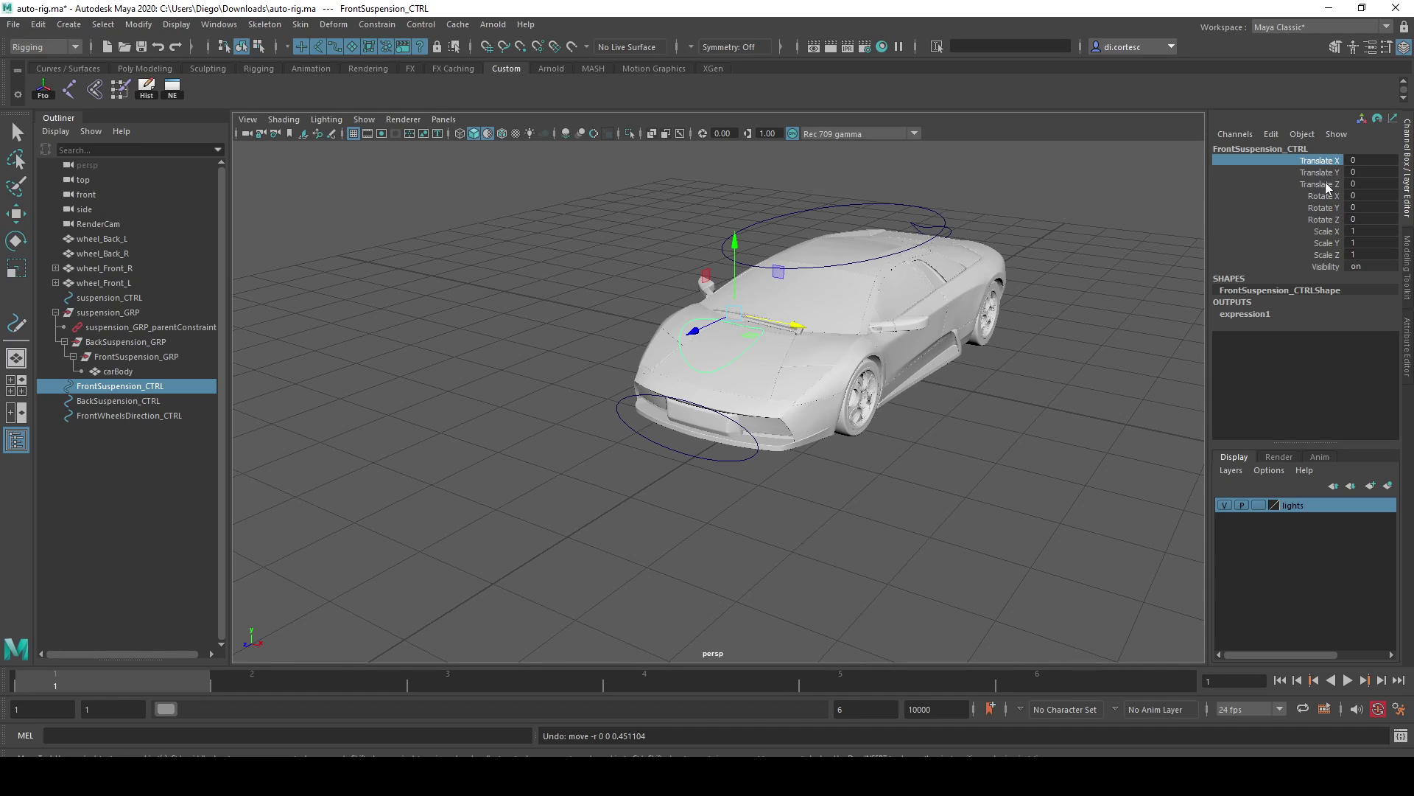
ctrl+click(1329, 184)
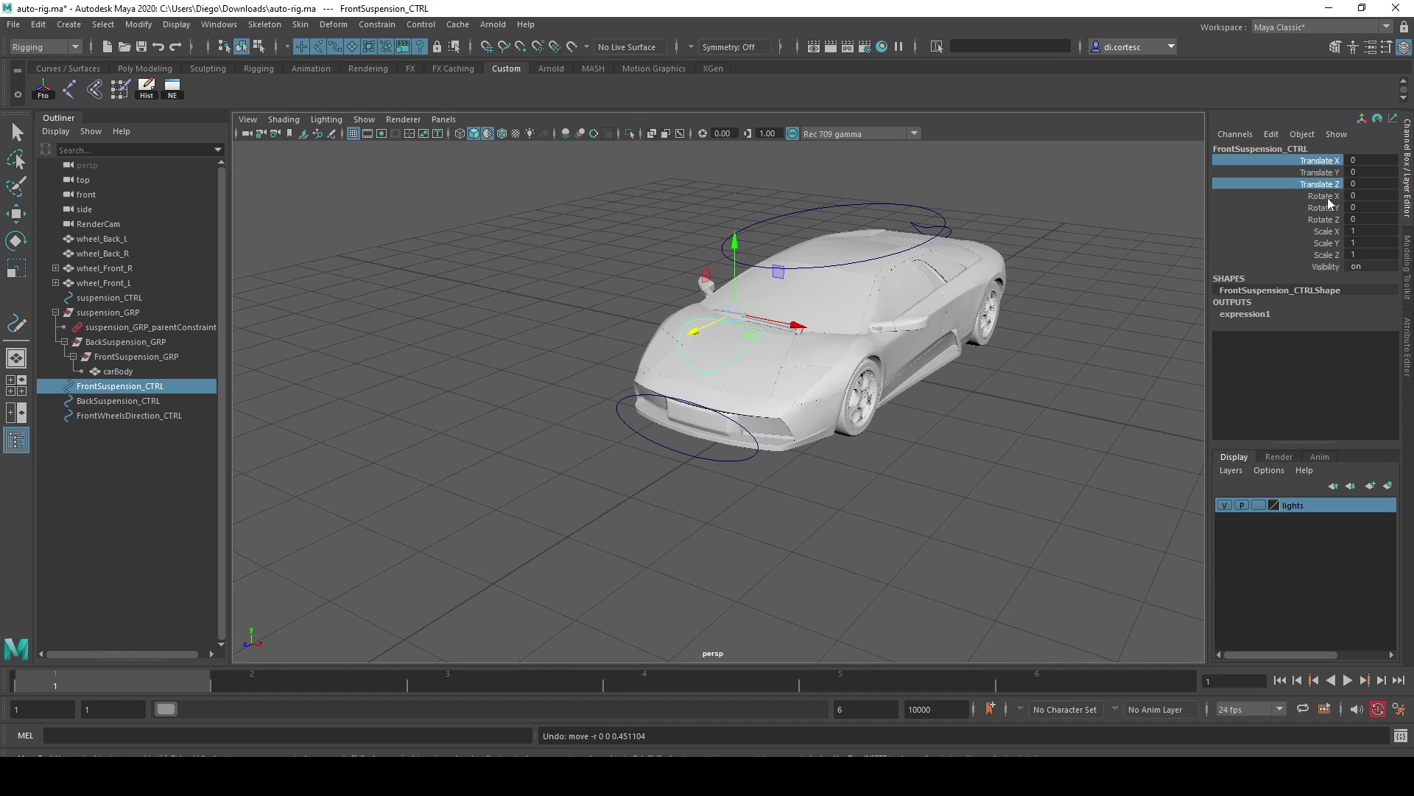
ctrl+click(1327, 196)
ctrl+click(1329, 218)
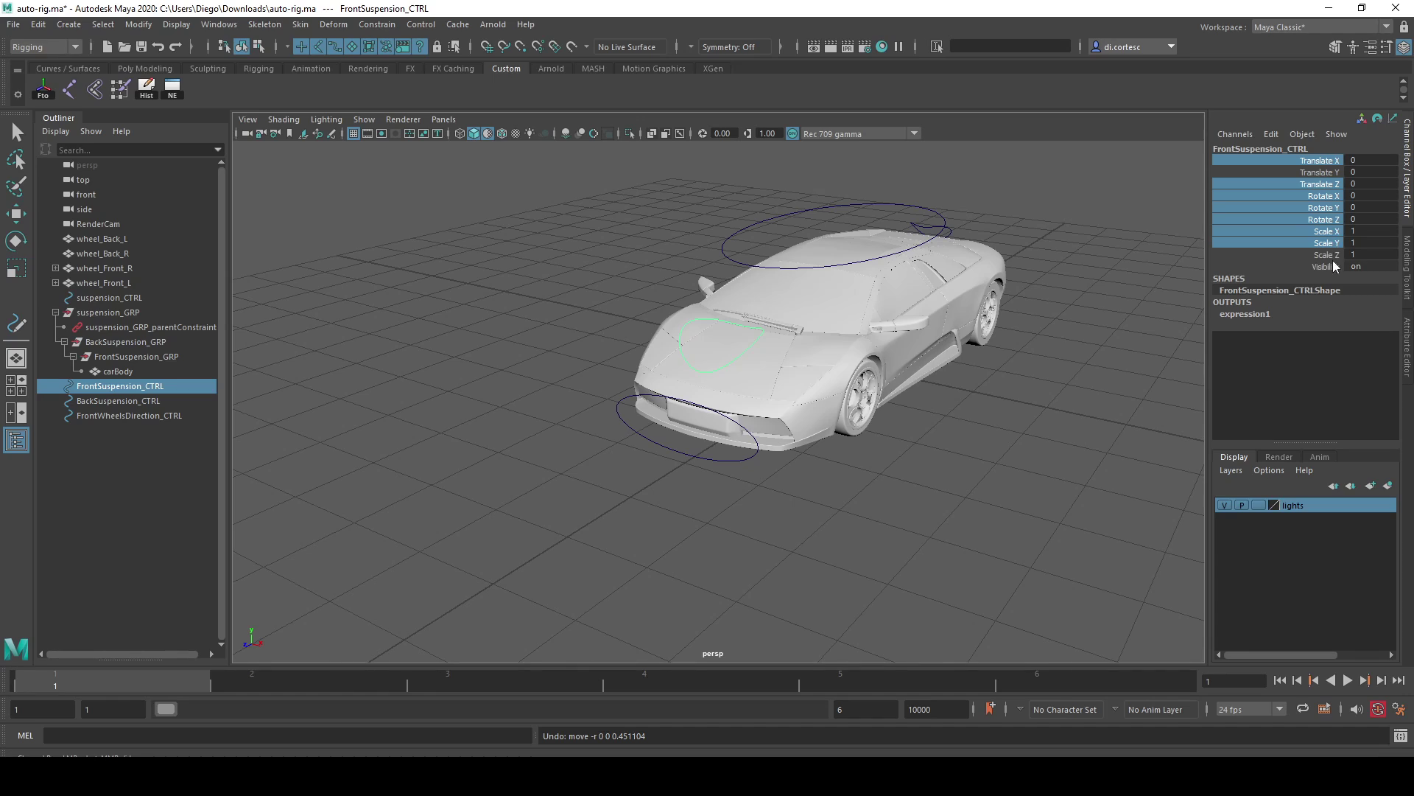
ctrl+click(1332, 266)
right_click(1335, 245)
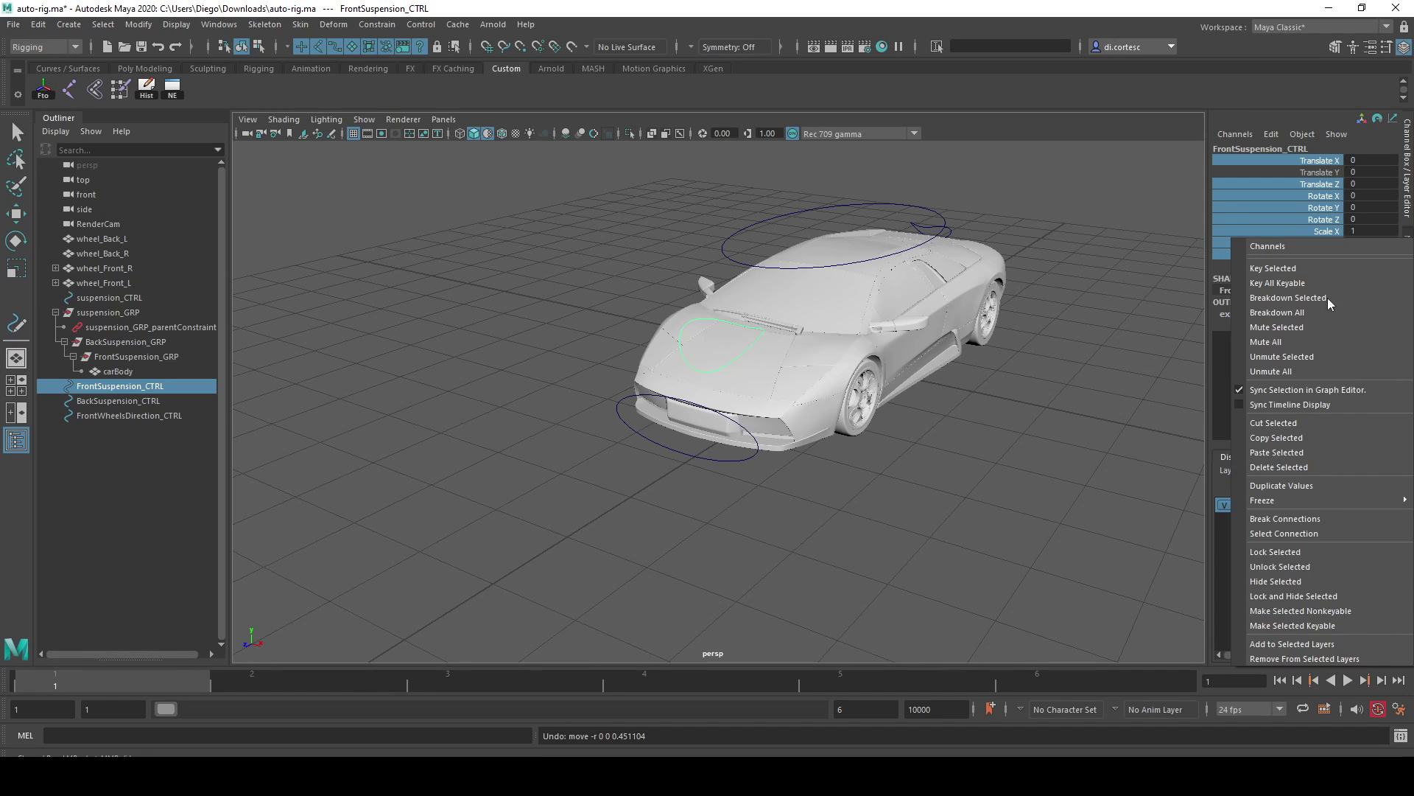
click(1295, 597)
key(w)
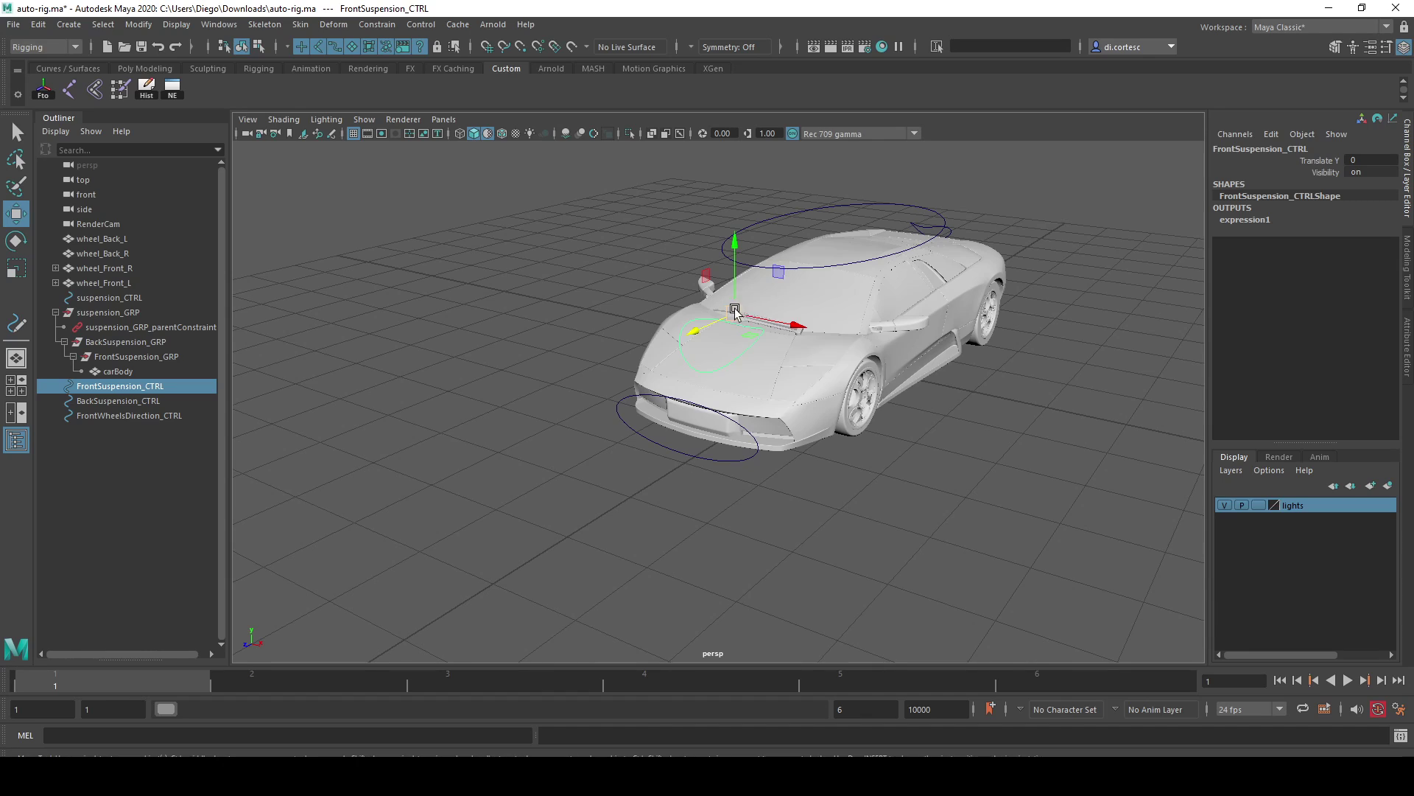
drag(738, 317, 739, 316)
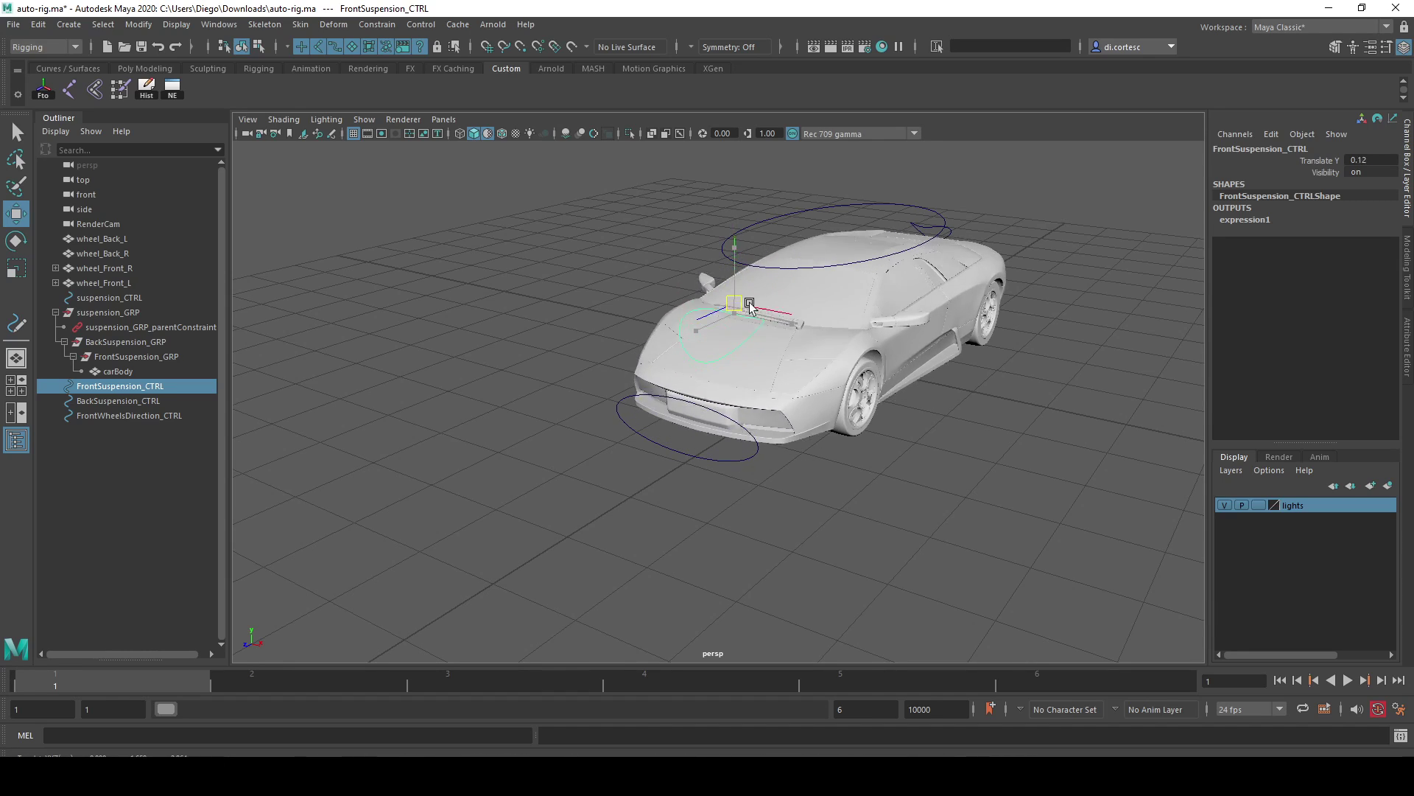
Select BackSuspension_CTRL from a rear three-quarter view of the car
alt+drag(1074, 347, 883, 346)
click(1184, 329)
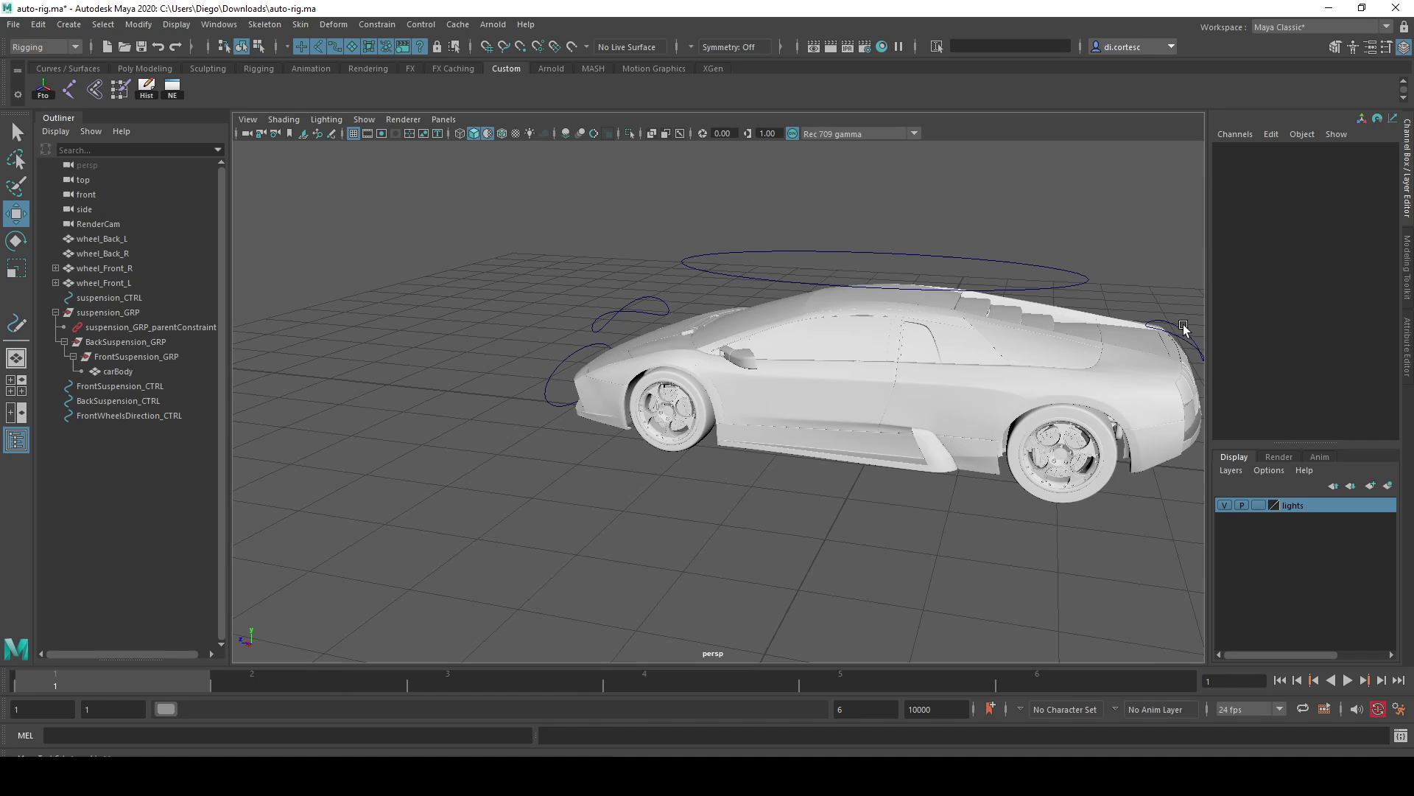
click(1183, 328)
alt+drag(1183, 329, 948, 293)
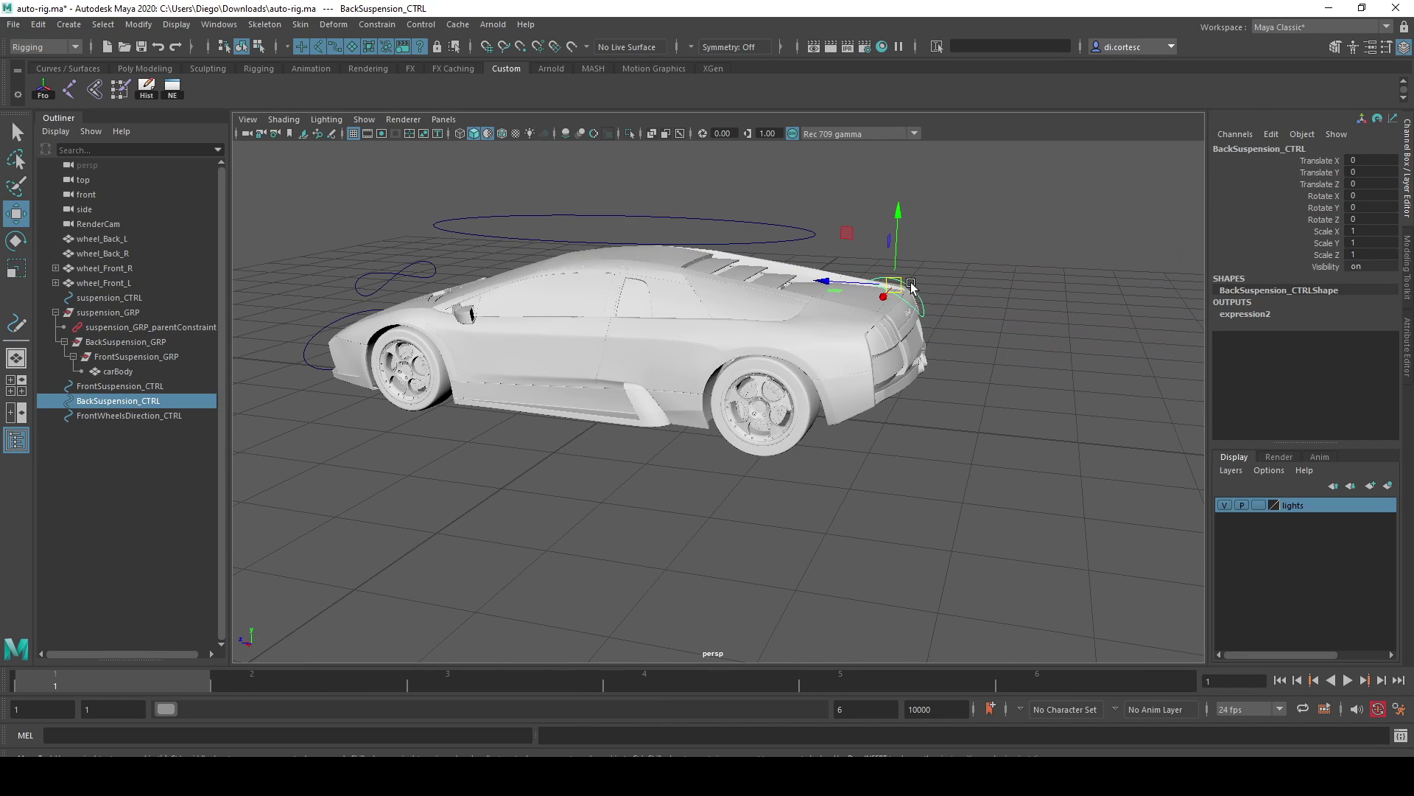
Lock and hide all BackSuspension_CTRL channels except Translate Y, then test lowering it
click(1320, 161)
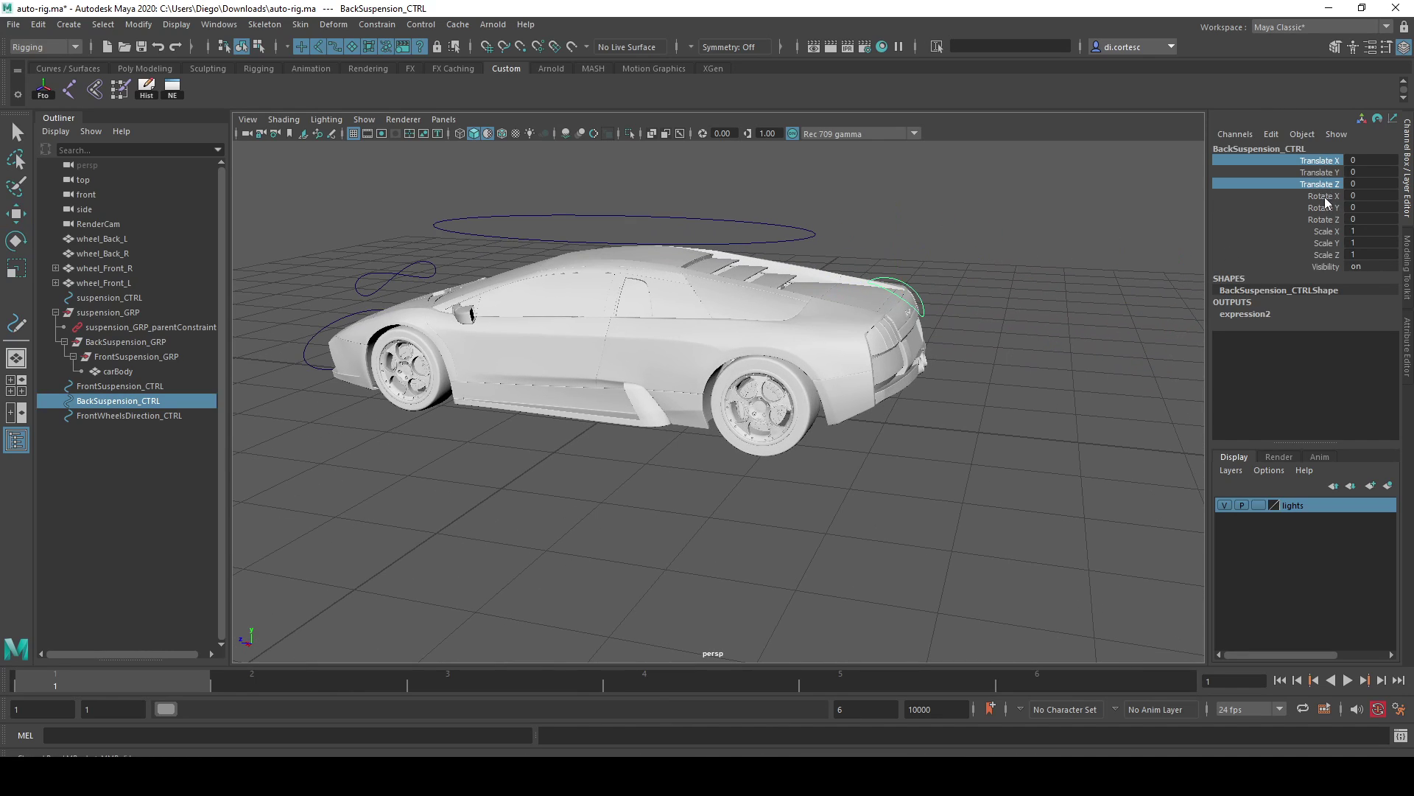
ctrl+click(1325, 196)
ctrl+click(1324, 207)
ctrl+click(1328, 221)
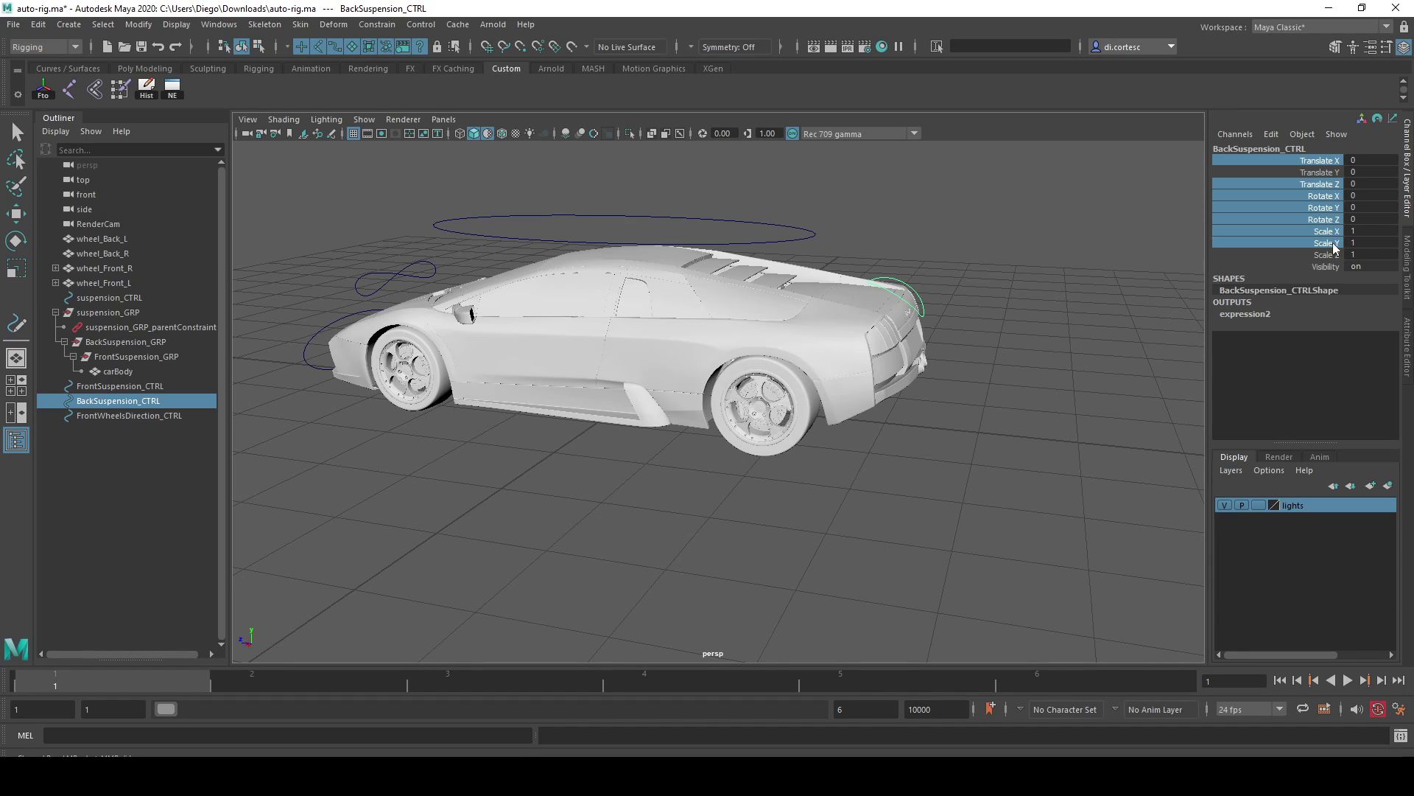
ctrl+click(1332, 255)
right_click(1337, 218)
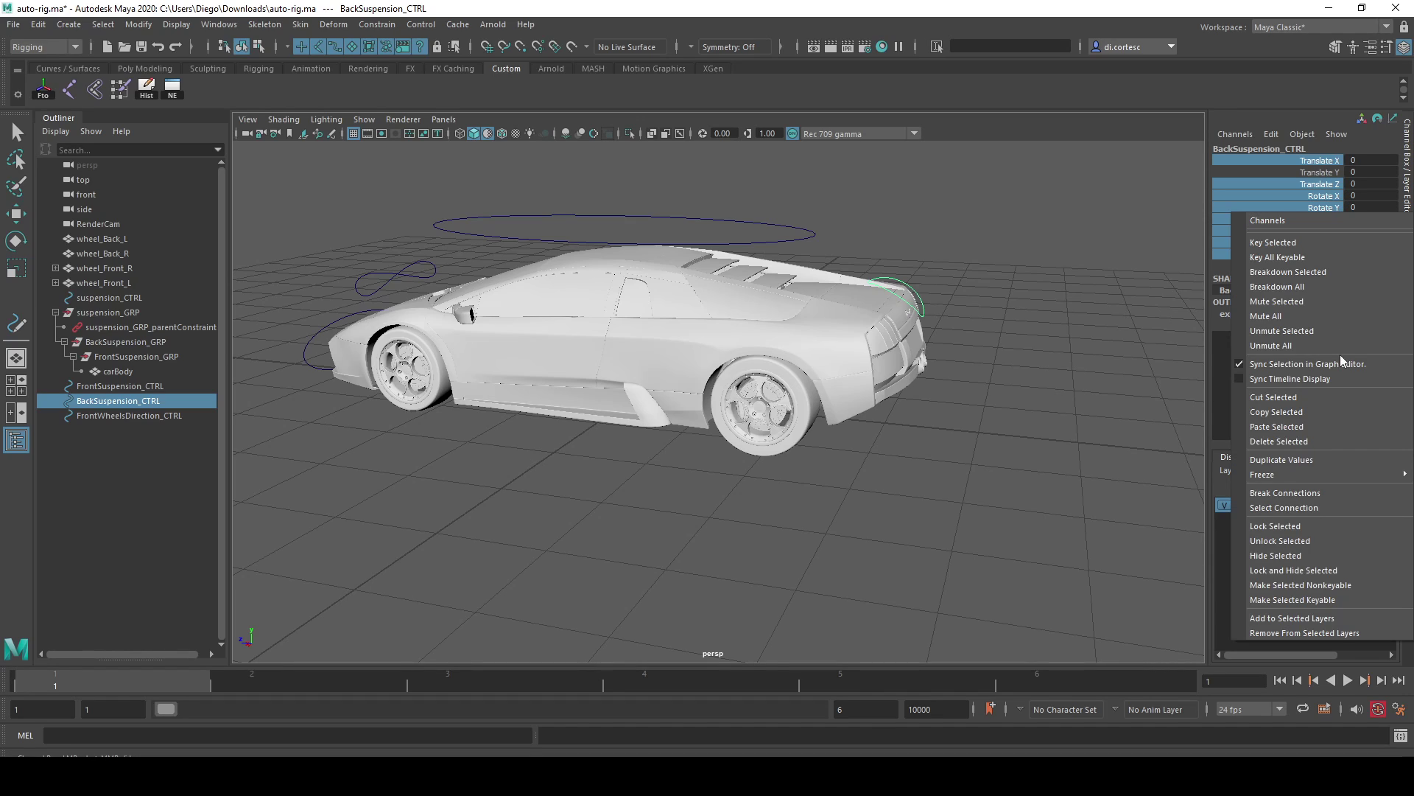
click(1294, 570)
key(w)
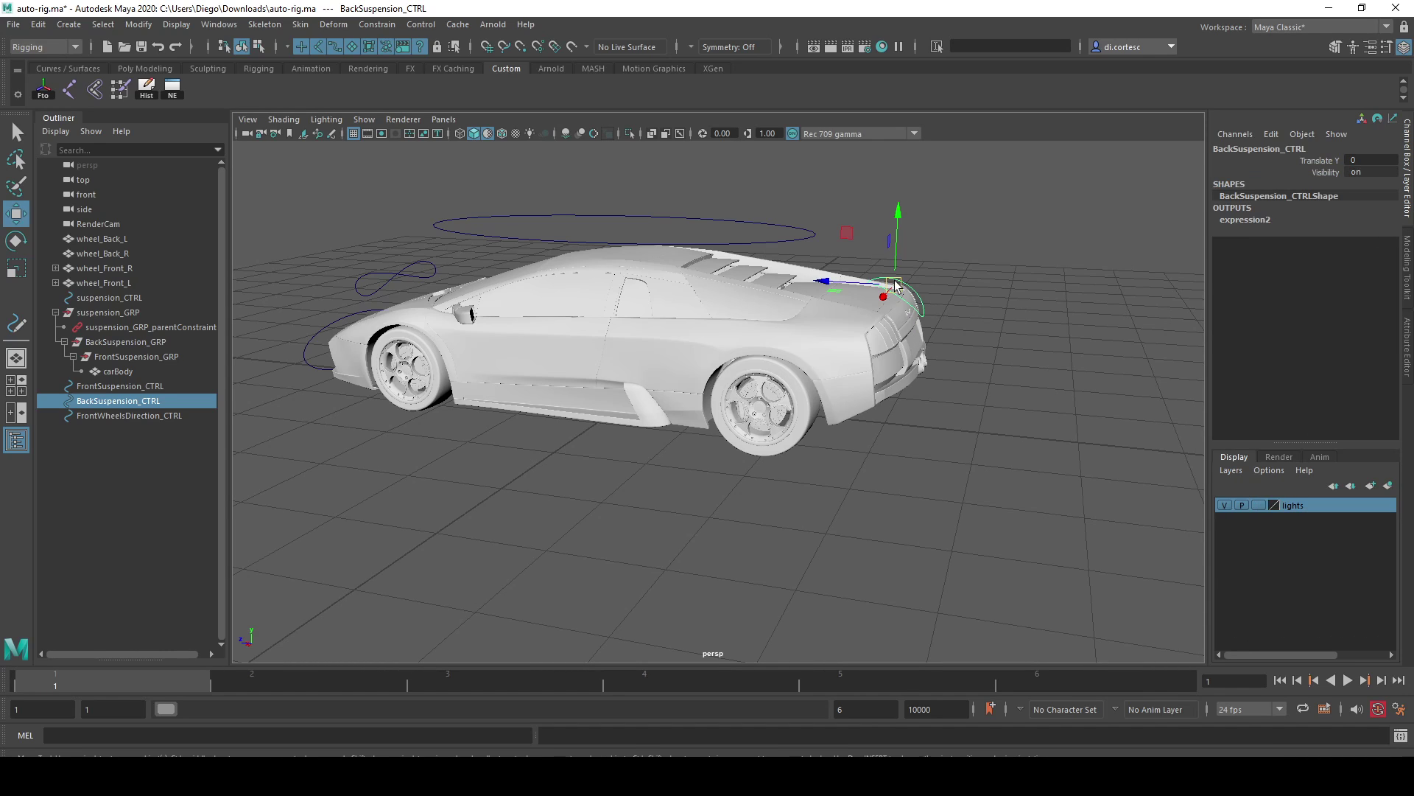
mouse_move(957, 263)
middle_down()
mouse_move(921, 332)
mouse_move(937, 308)
middle_up()
Raise and lower the front suspension control to test it, returning it to zero height
click(402, 277)
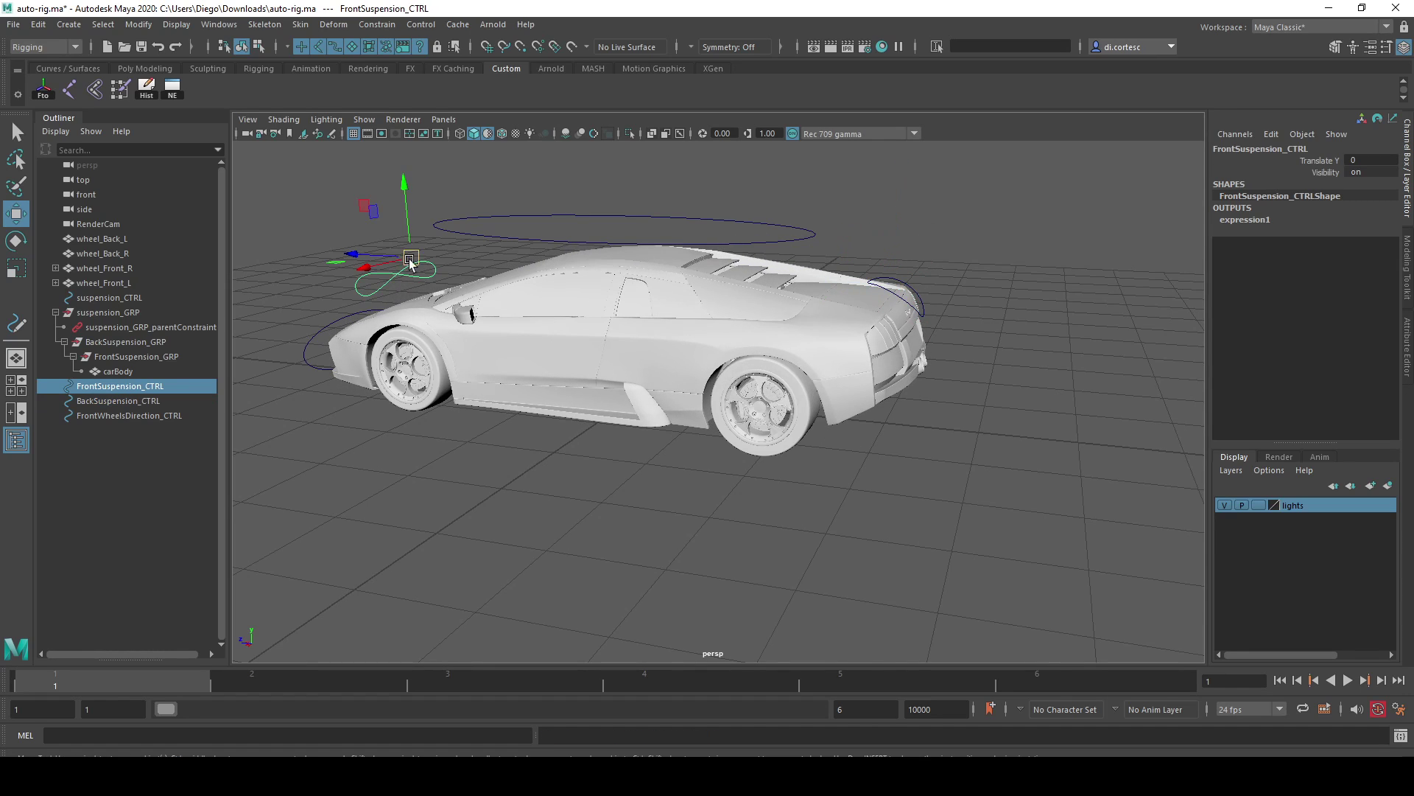
middle_drag(405, 269, 427, 238)
alt+drag(426, 238, 431, 221)
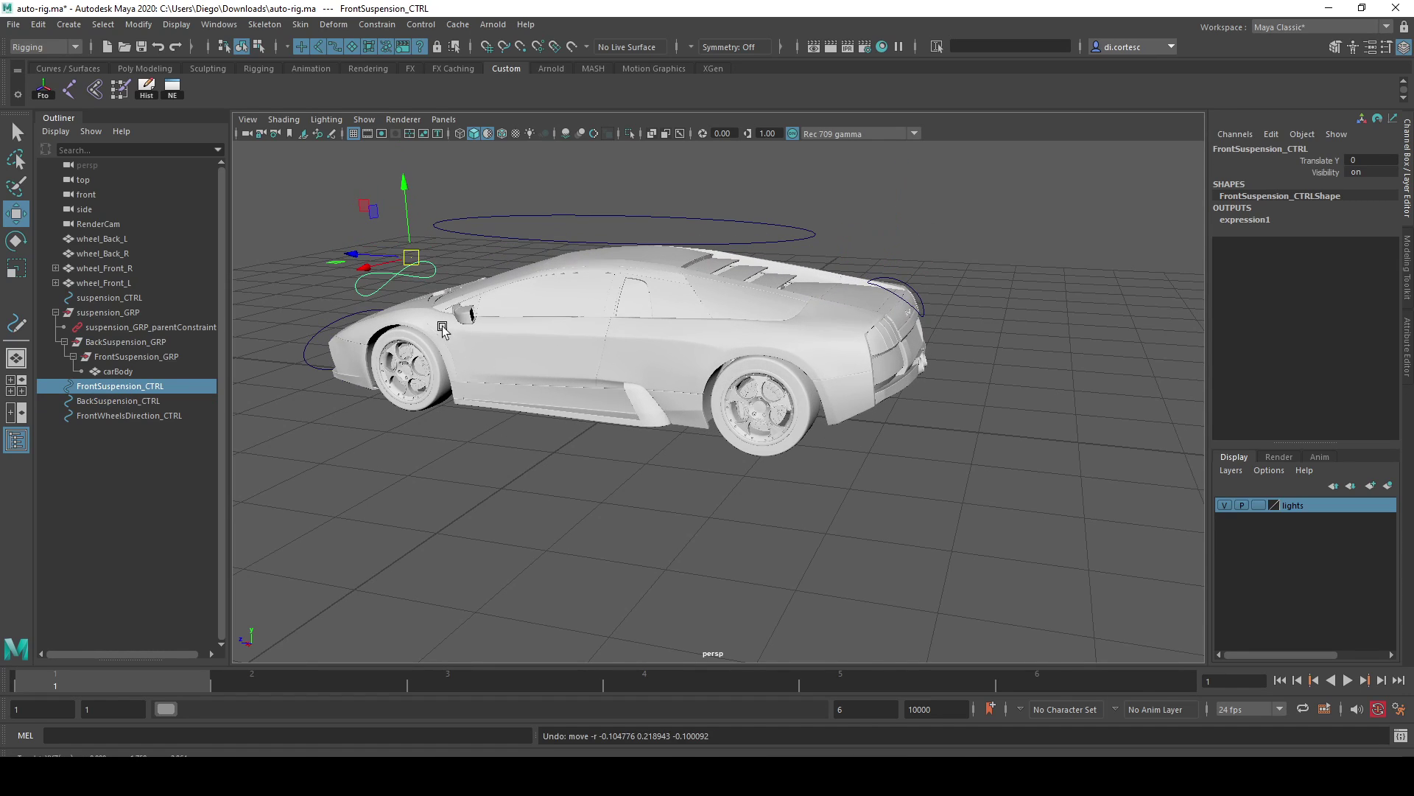
mouse_move(428, 210)
middle_down()
mouse_move(429, 227)
mouse_move(421, 194)
mouse_move(425, 215)
middle_up()
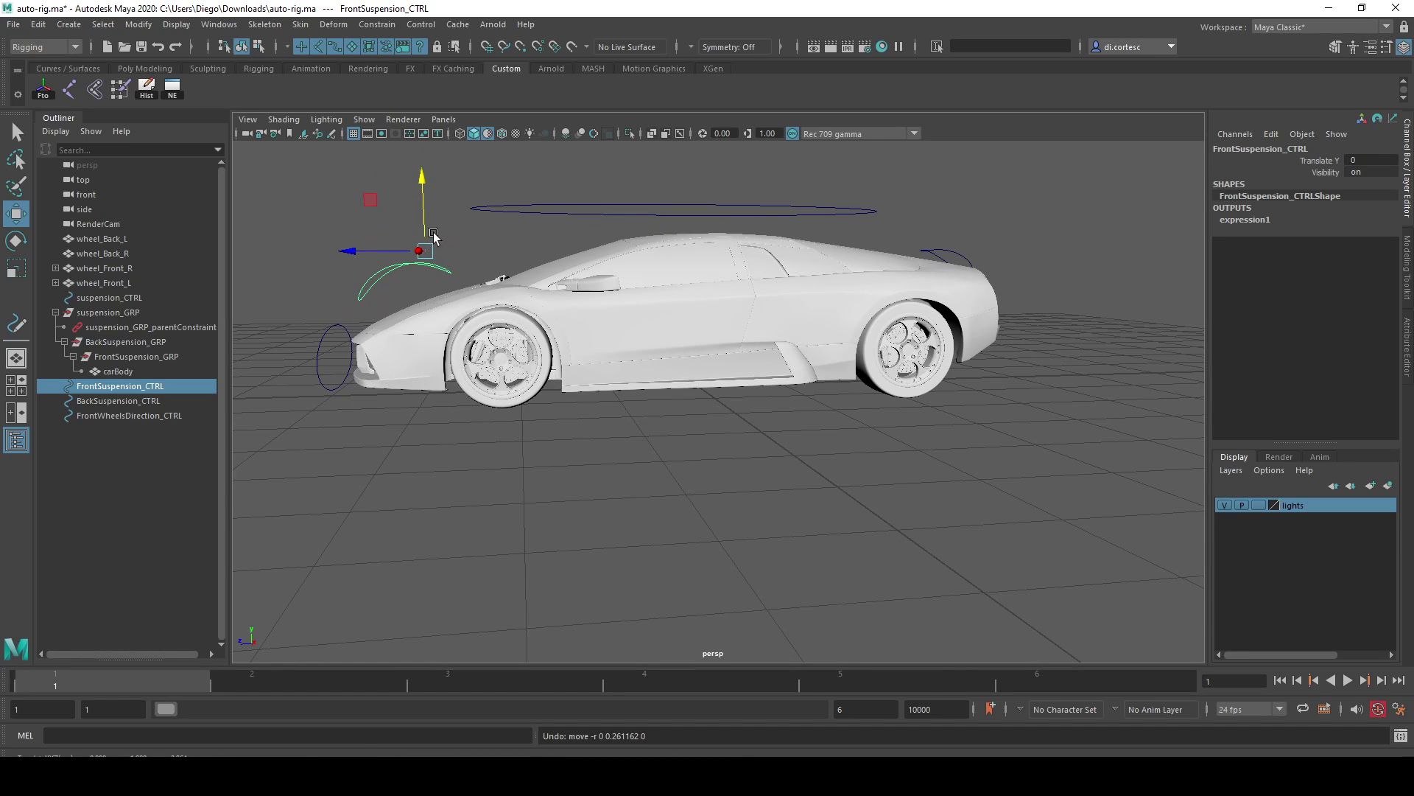
alt+drag(425, 215, 472, 221)
Enable Trans Limit Y min -0.15 and max 0.15 on FrontSuspension_CTRL, then test the limit
click(1407, 340)
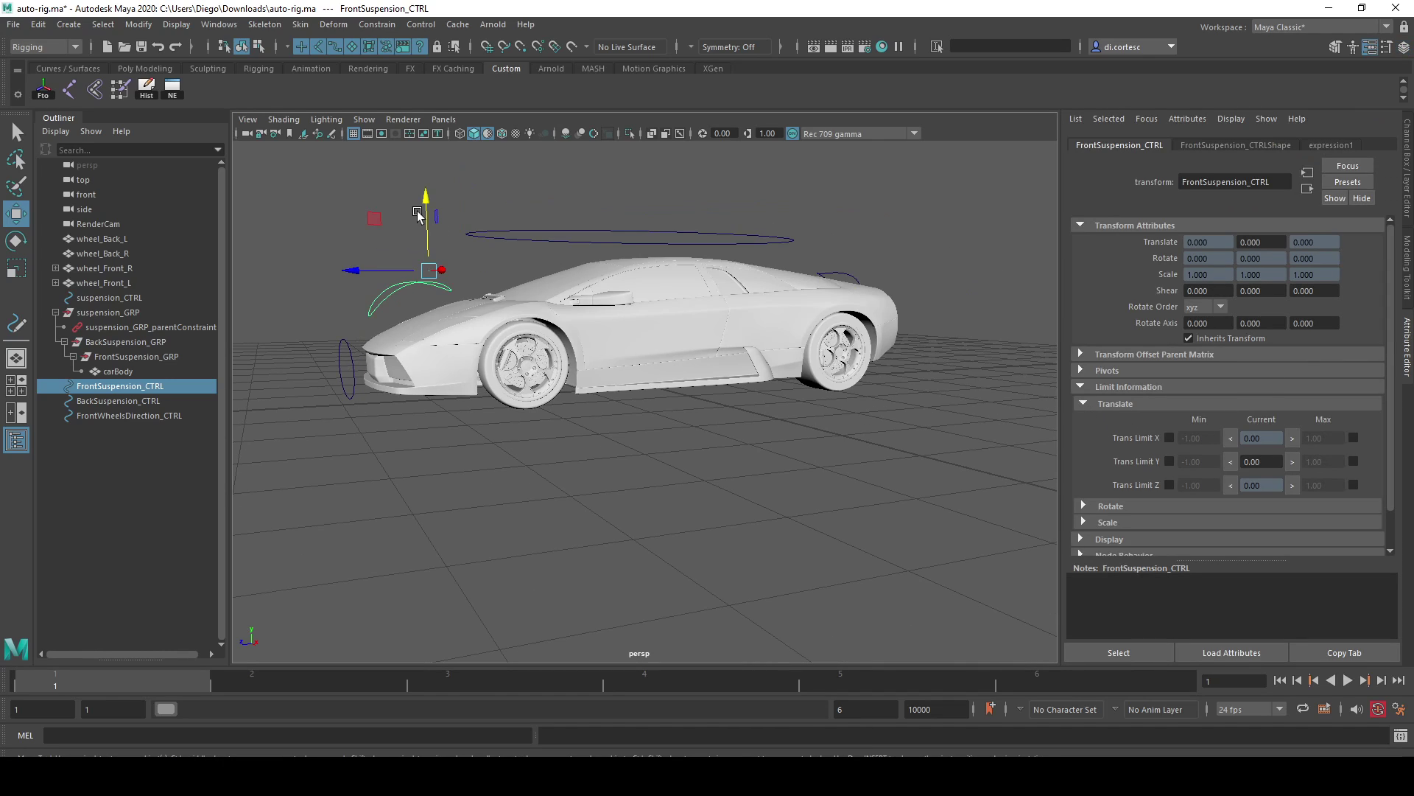
middle_drag(417, 215, 430, 203)
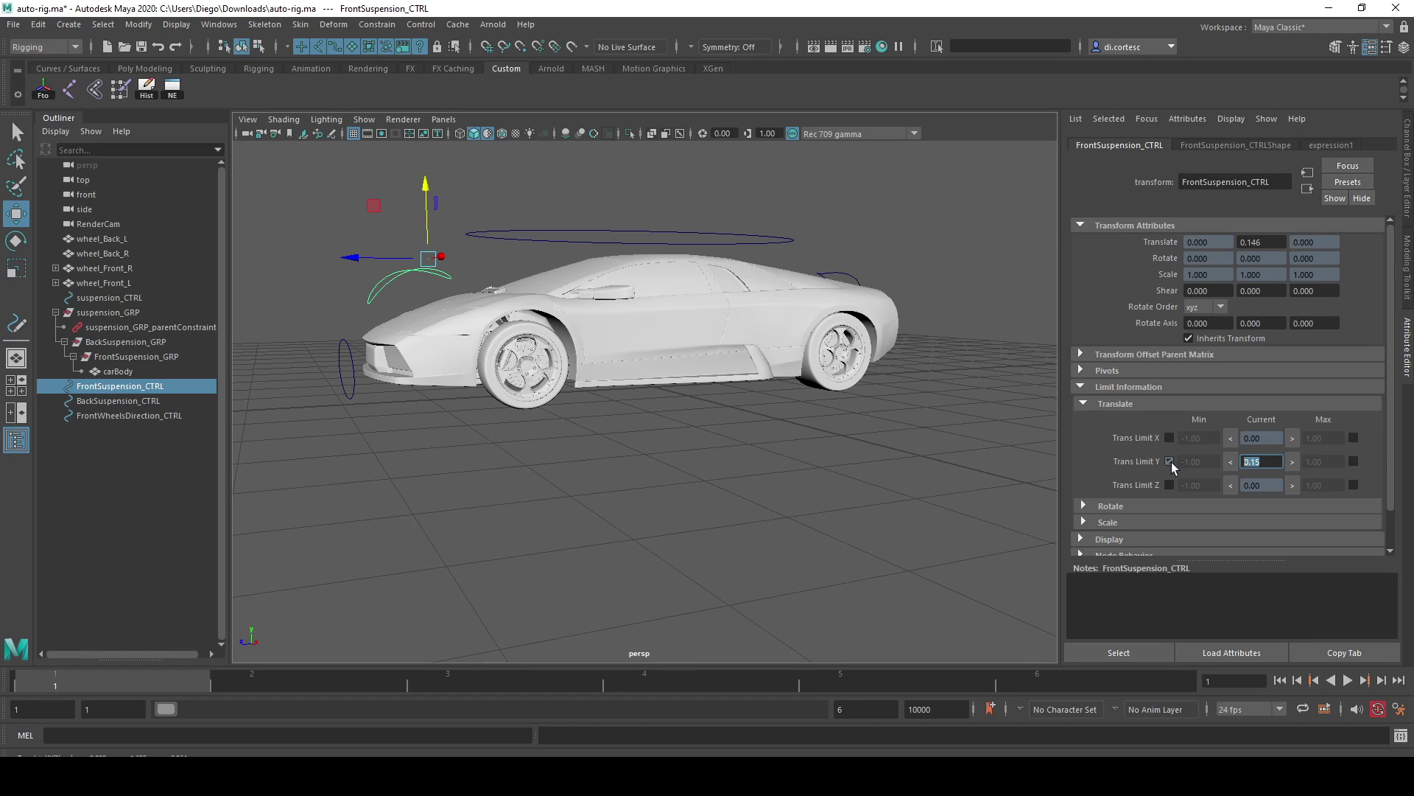
click(1169, 461)
text(-0.15)
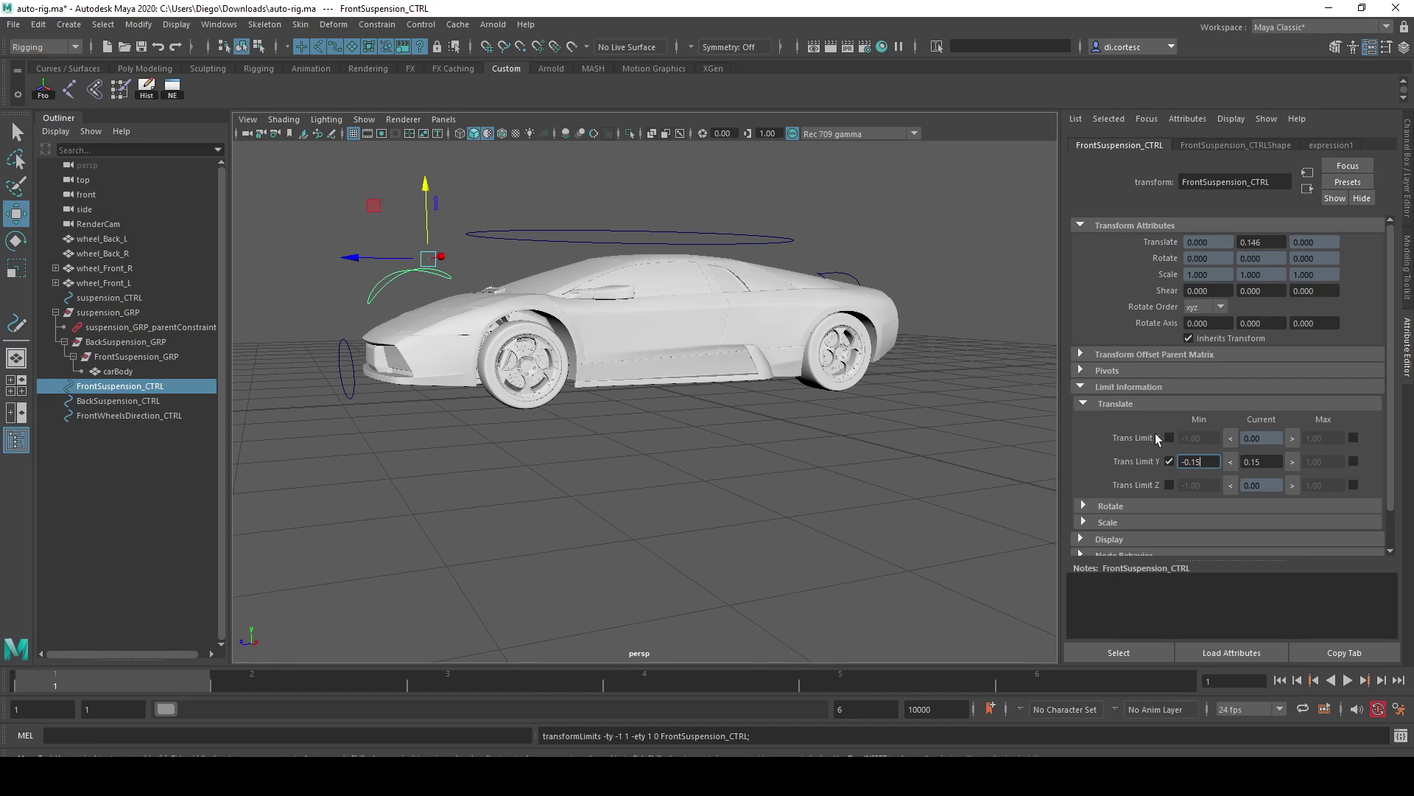
click(1353, 461)
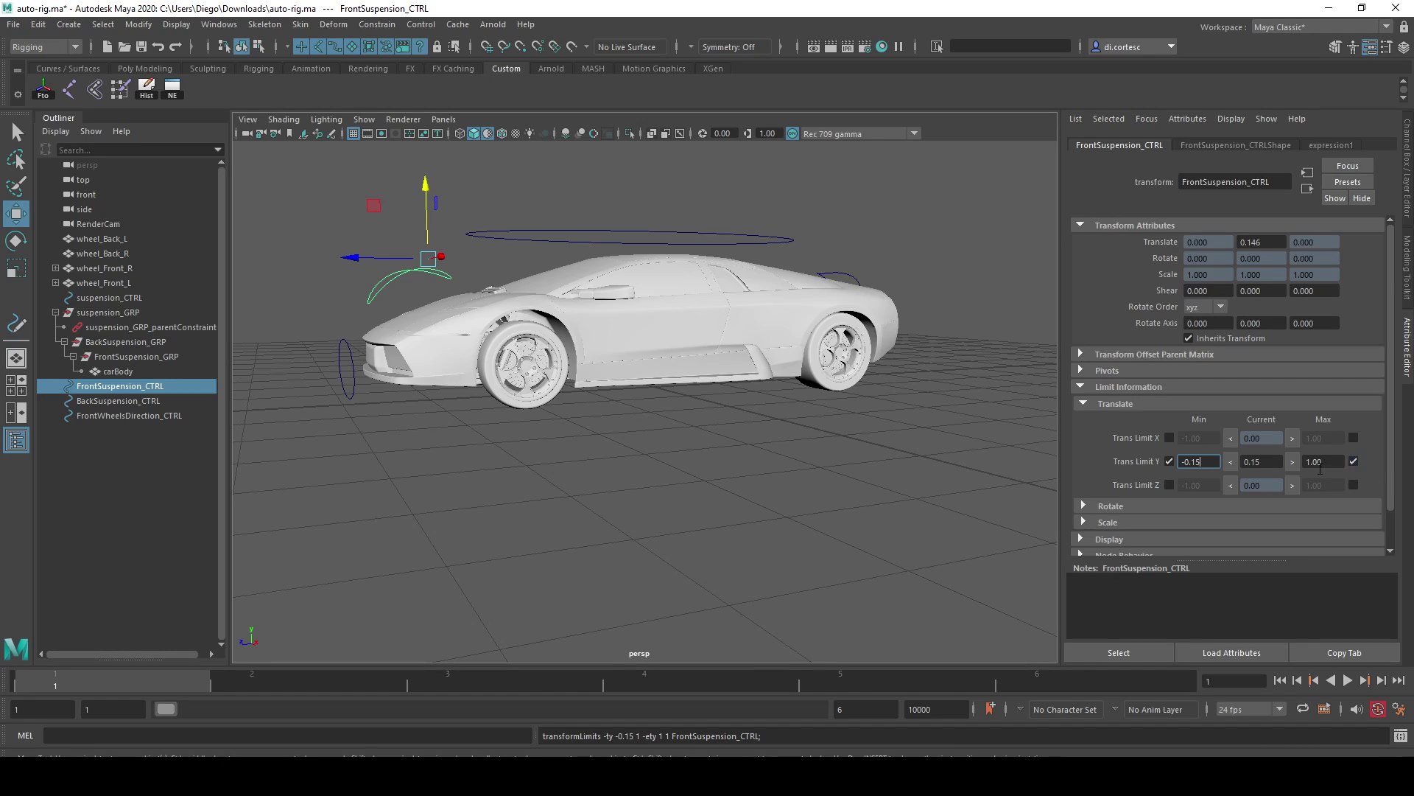
text(0.15)
key(Return)
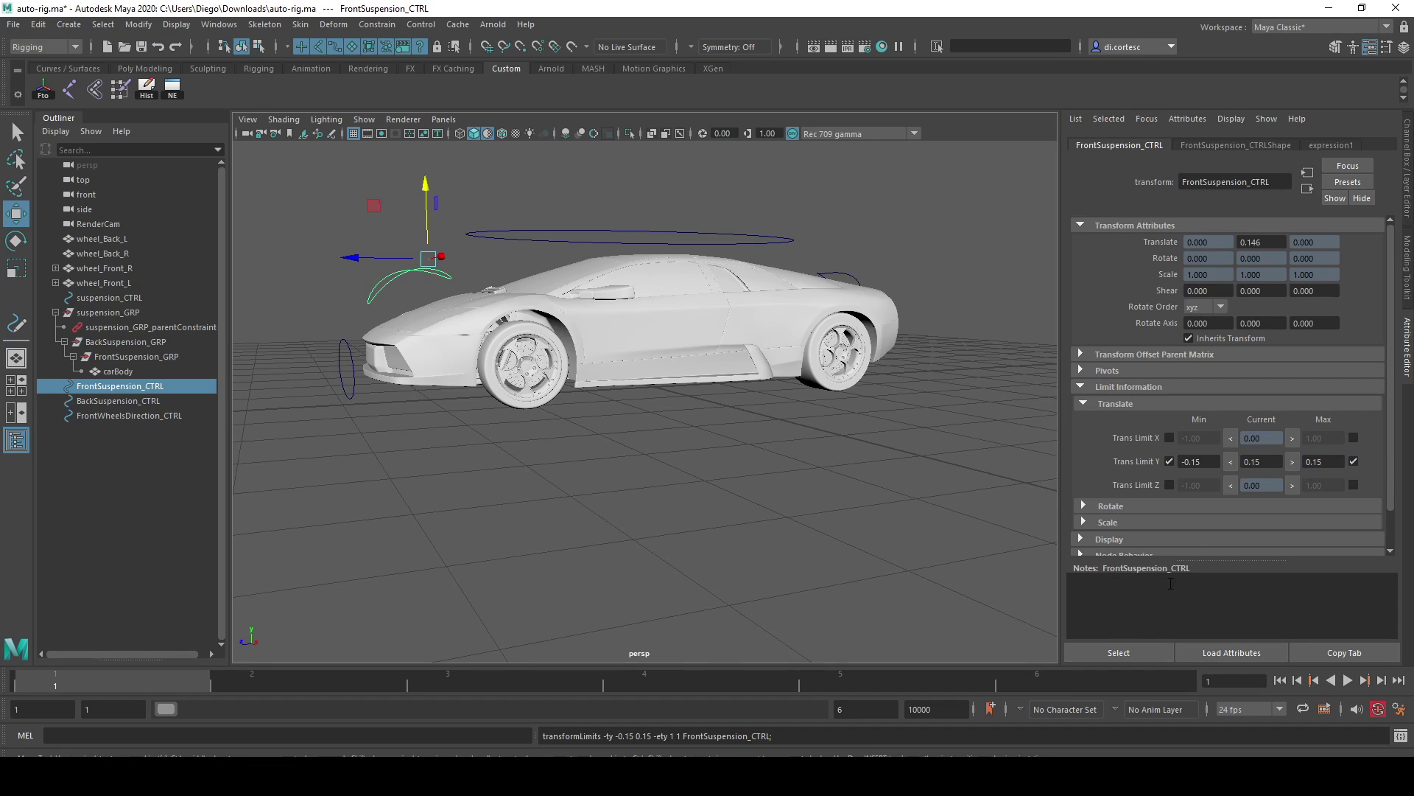
drag(416, 265, 542, 244)
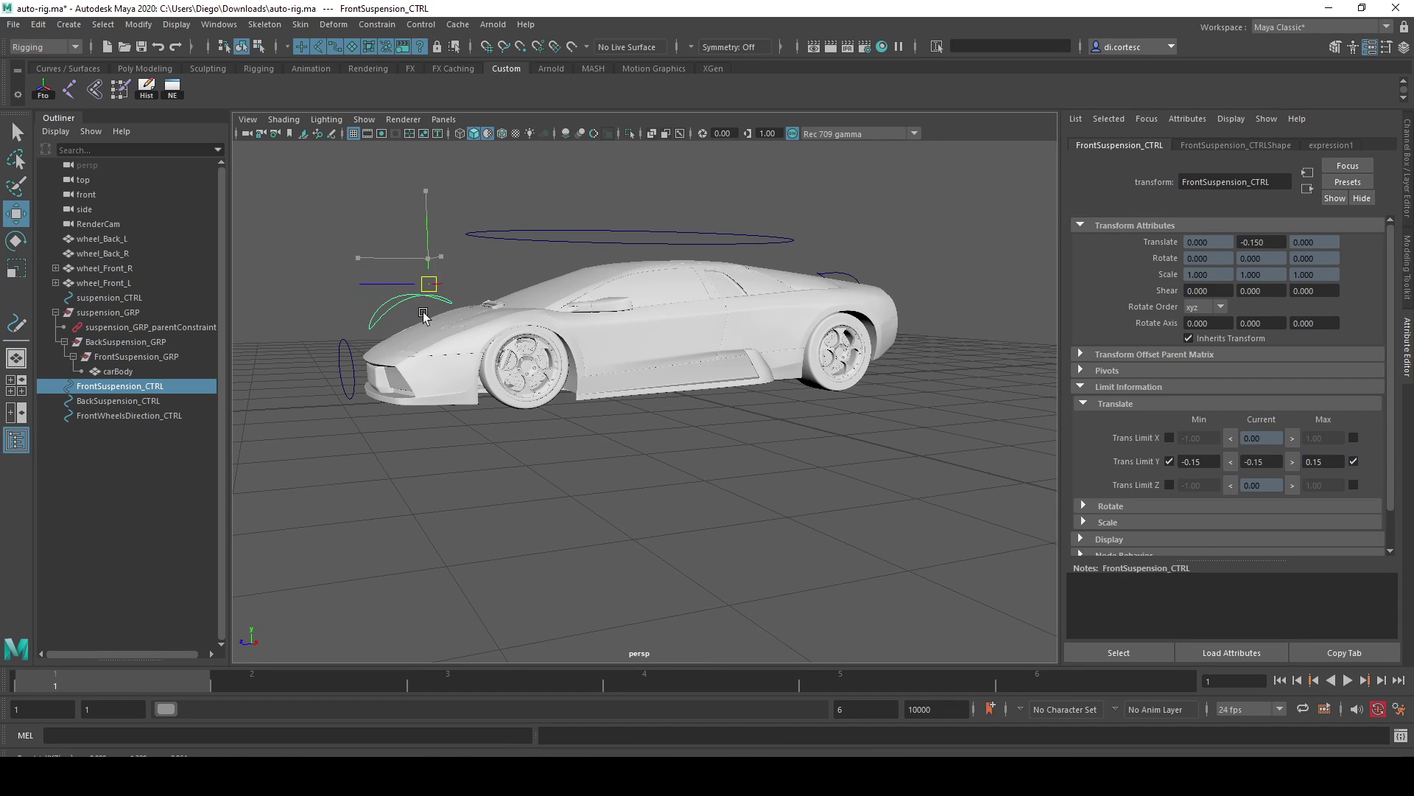
key(ctrl+z)
key(ctrl+z)
Limit BackSuspension_CTRL Translate Y to -0.15 min and 0.15 max, then test the limit
click(844, 274)
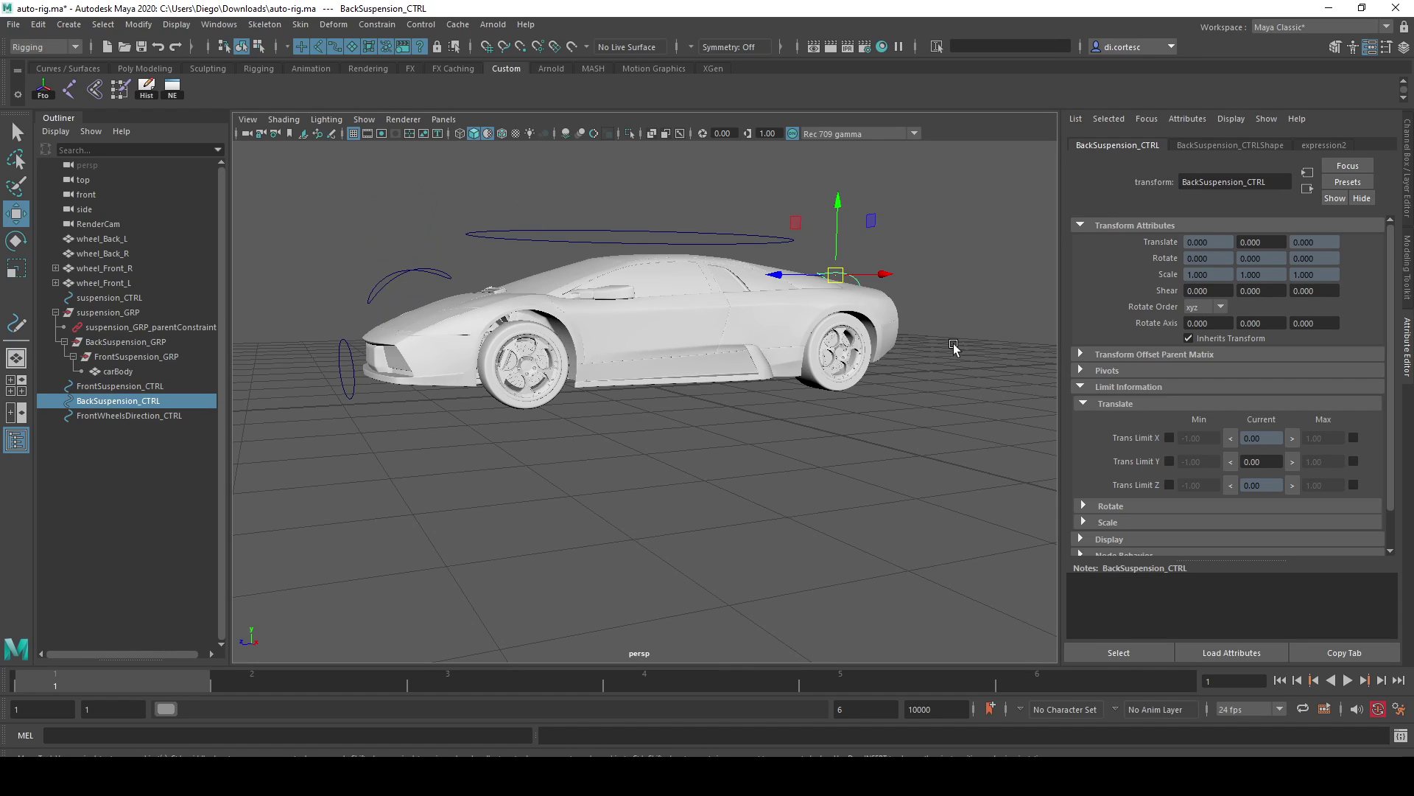
alt+drag(1033, 395, 869, 374)
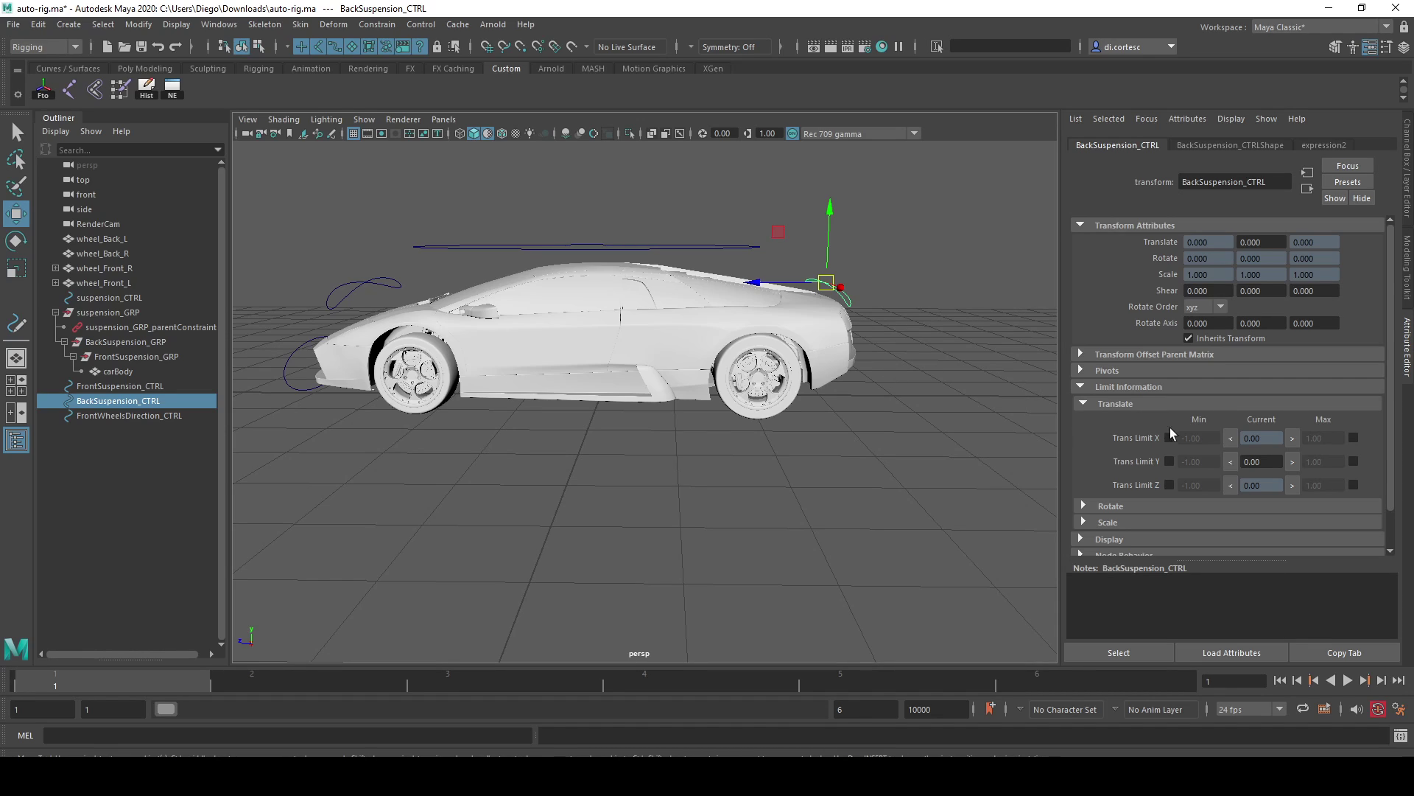
click(1170, 460)
text(0.15)
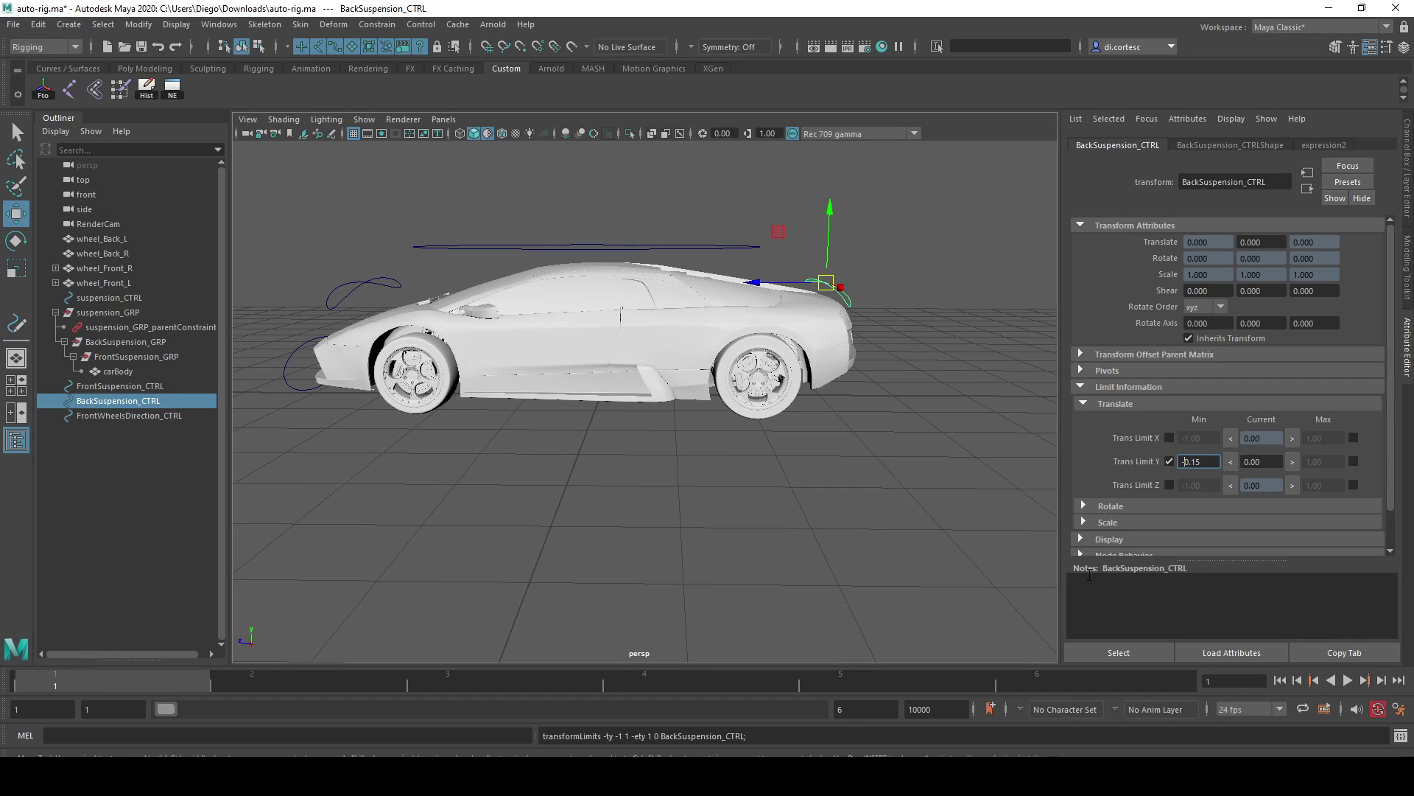
click(1353, 461)
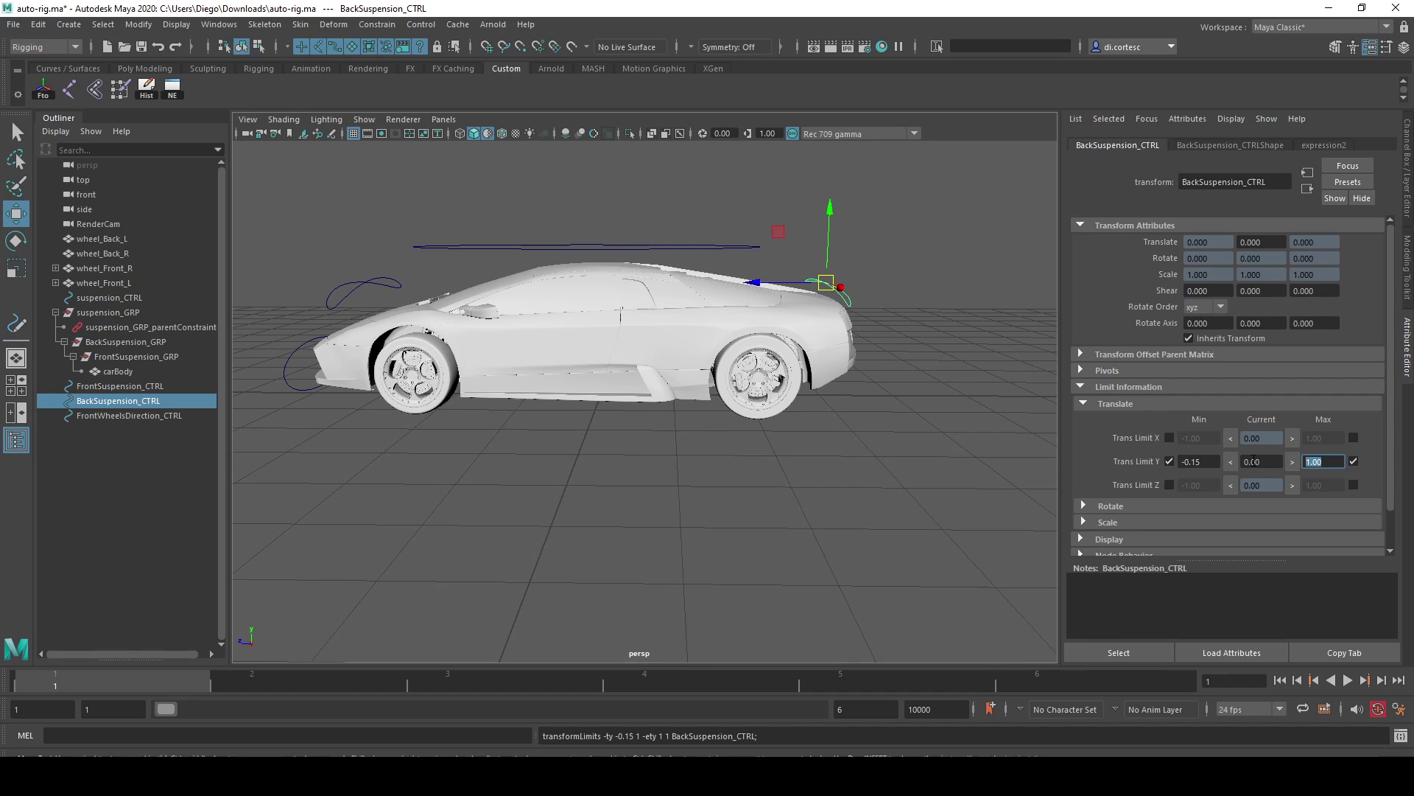
text(0.15)
mouse_move(831, 295)
mouse_down()
mouse_move(800, 366)
mouse_move(628, 333)
mouse_up()
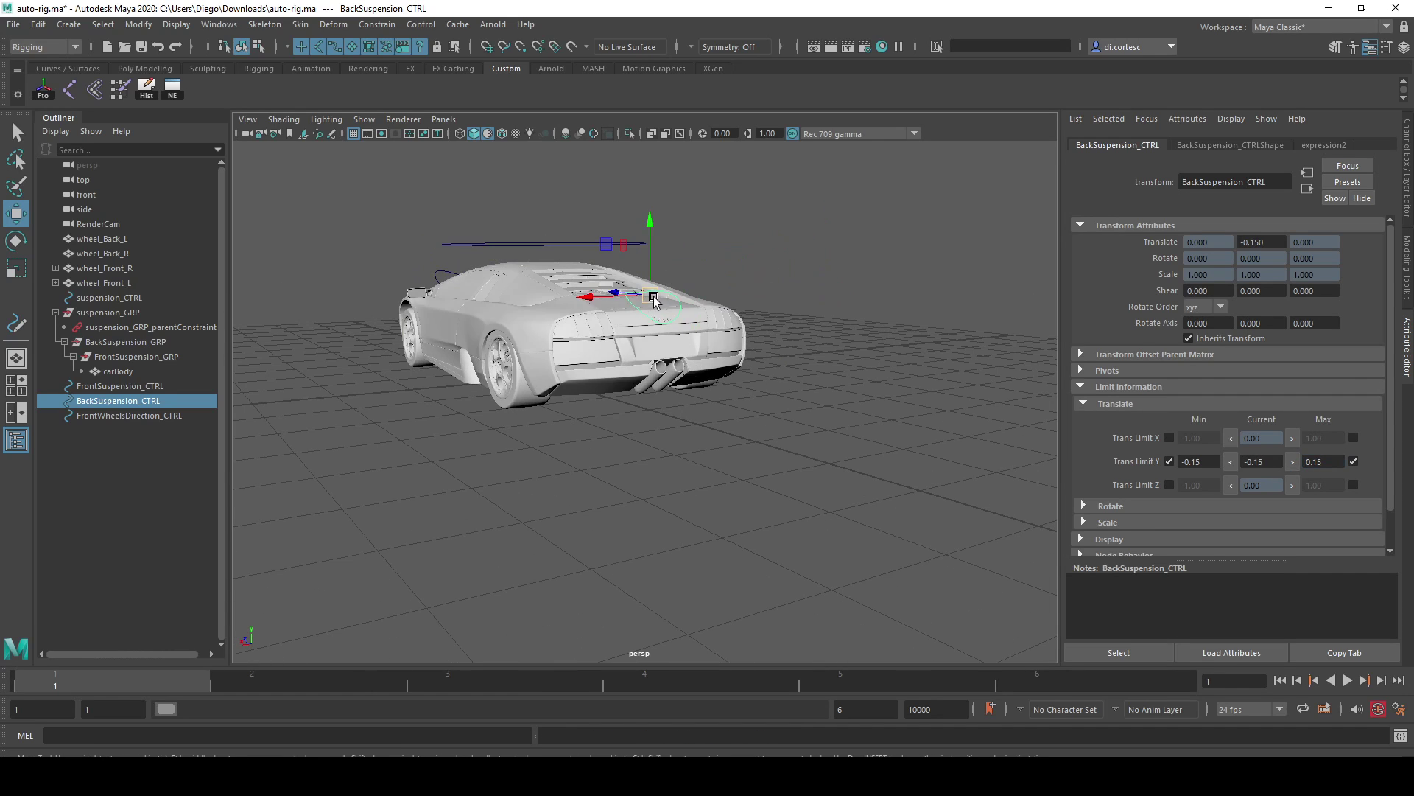
key(ctrl+z)
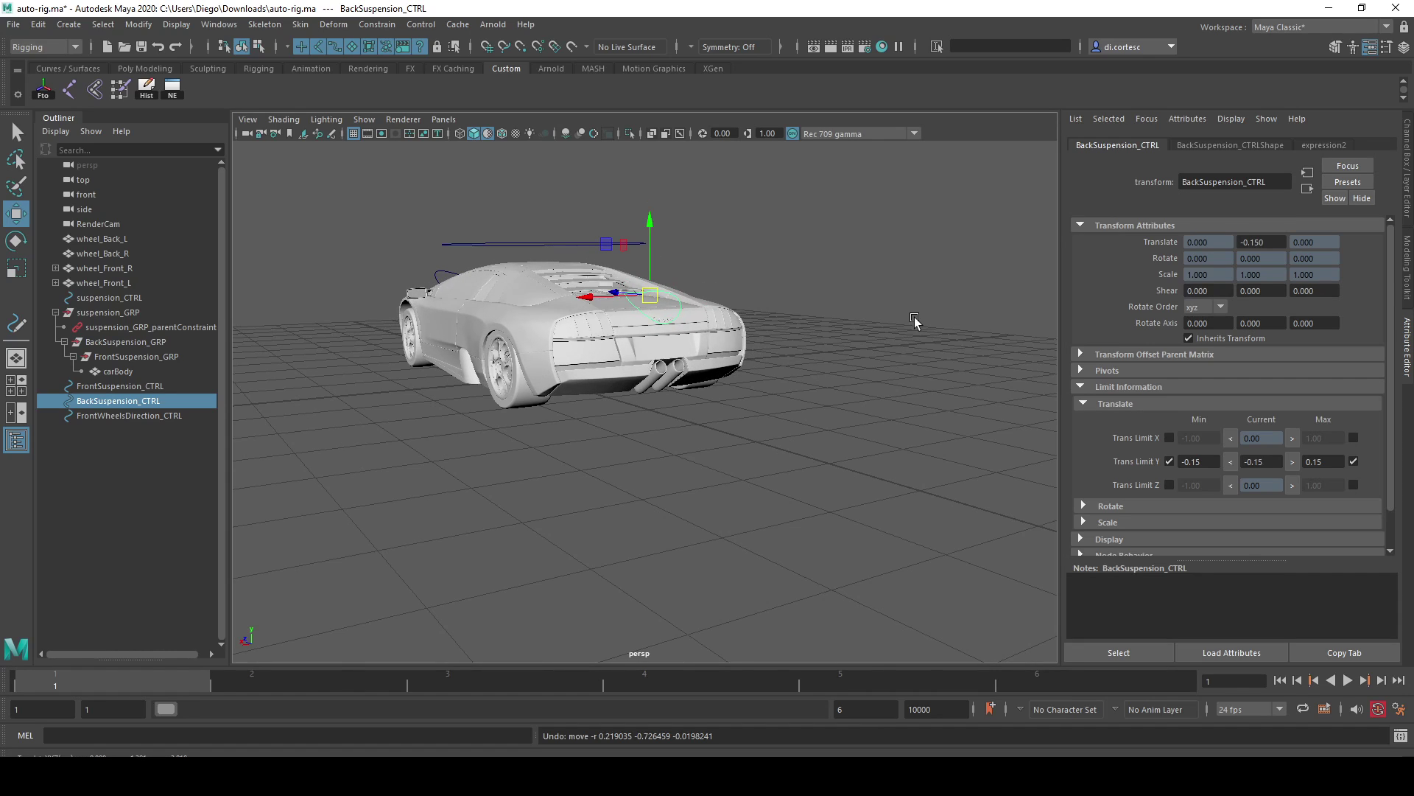
key(ctrl+z)
Set Translate Y to 0 on both the back and front suspension controls
click(1408, 179)
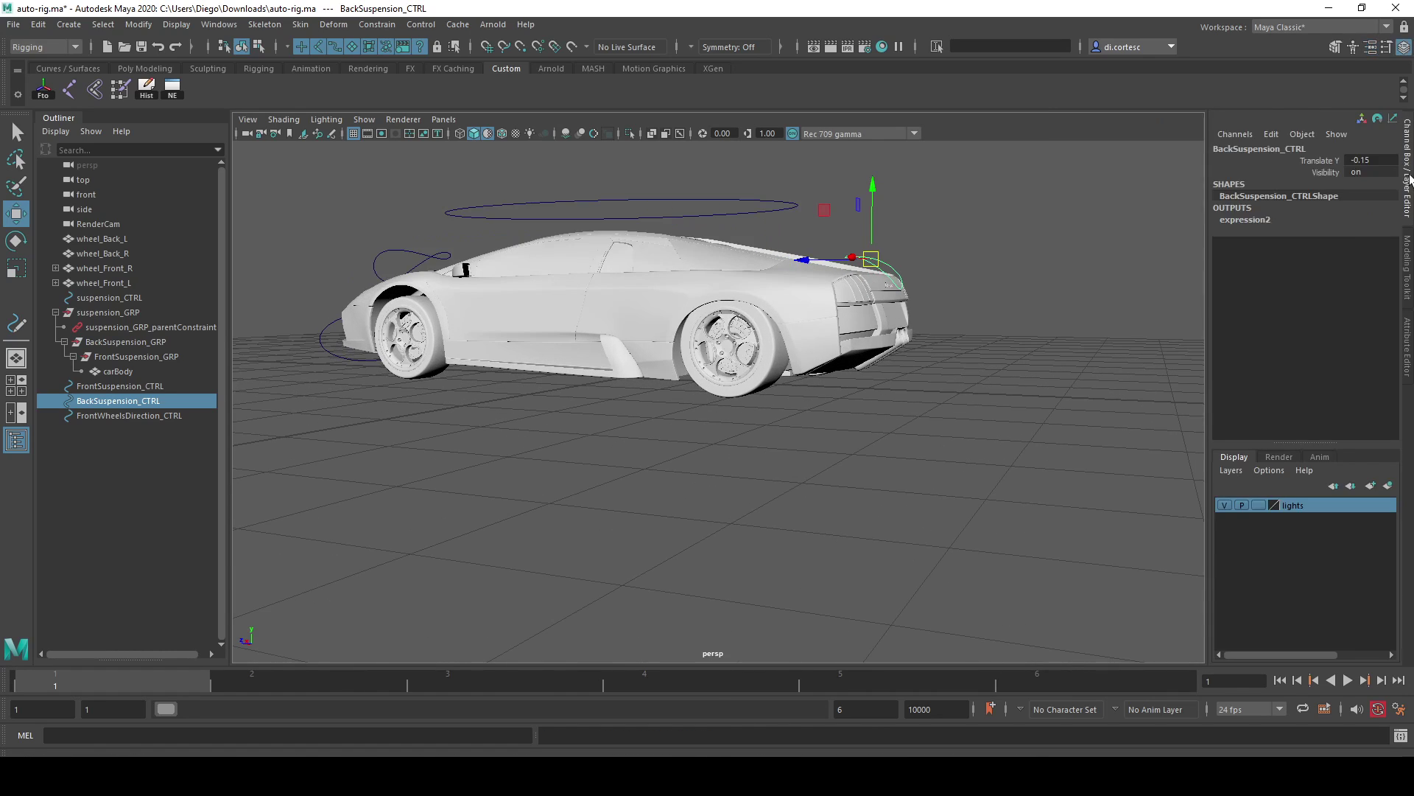
ctrl+drag(1362, 159, 1363, 159)
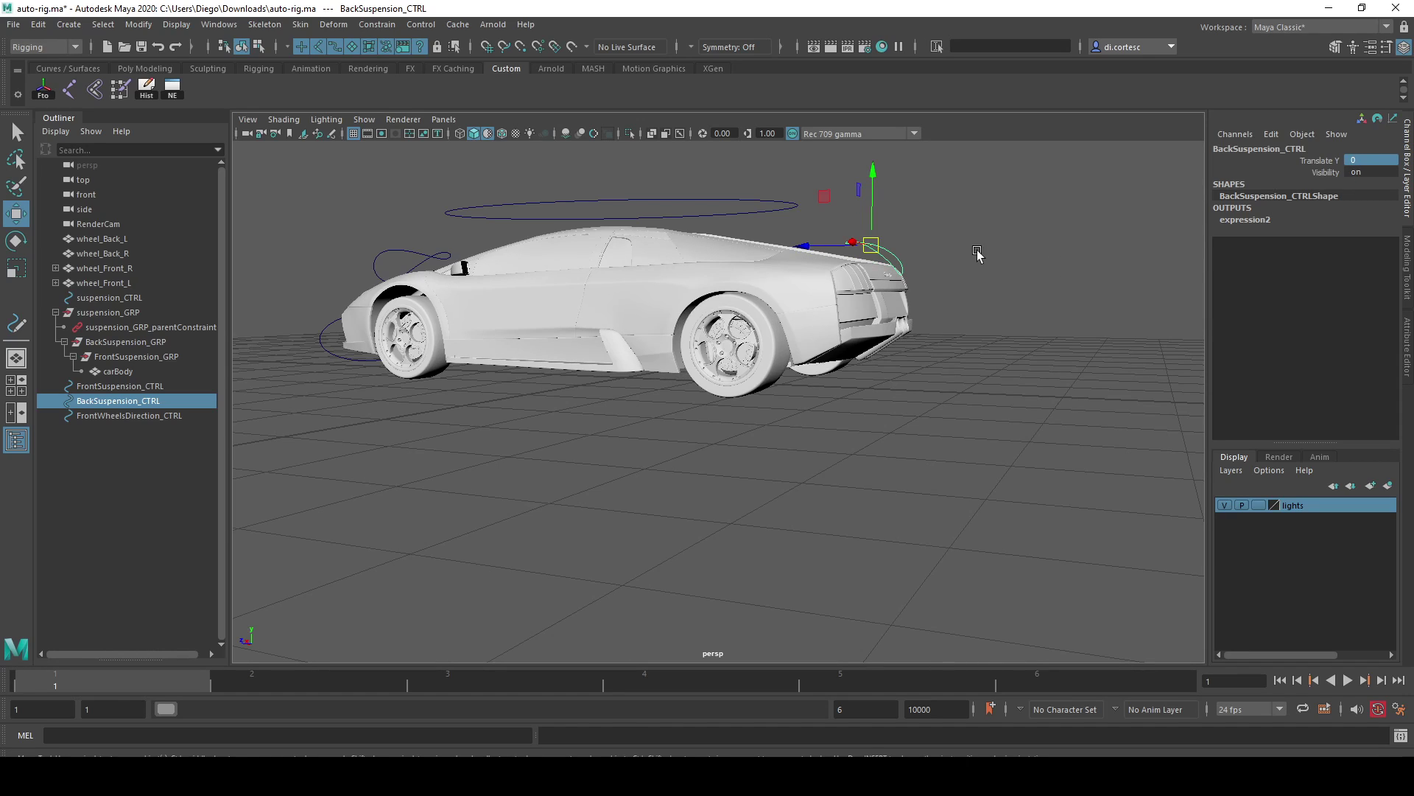
click(747, 213)
click(423, 254)
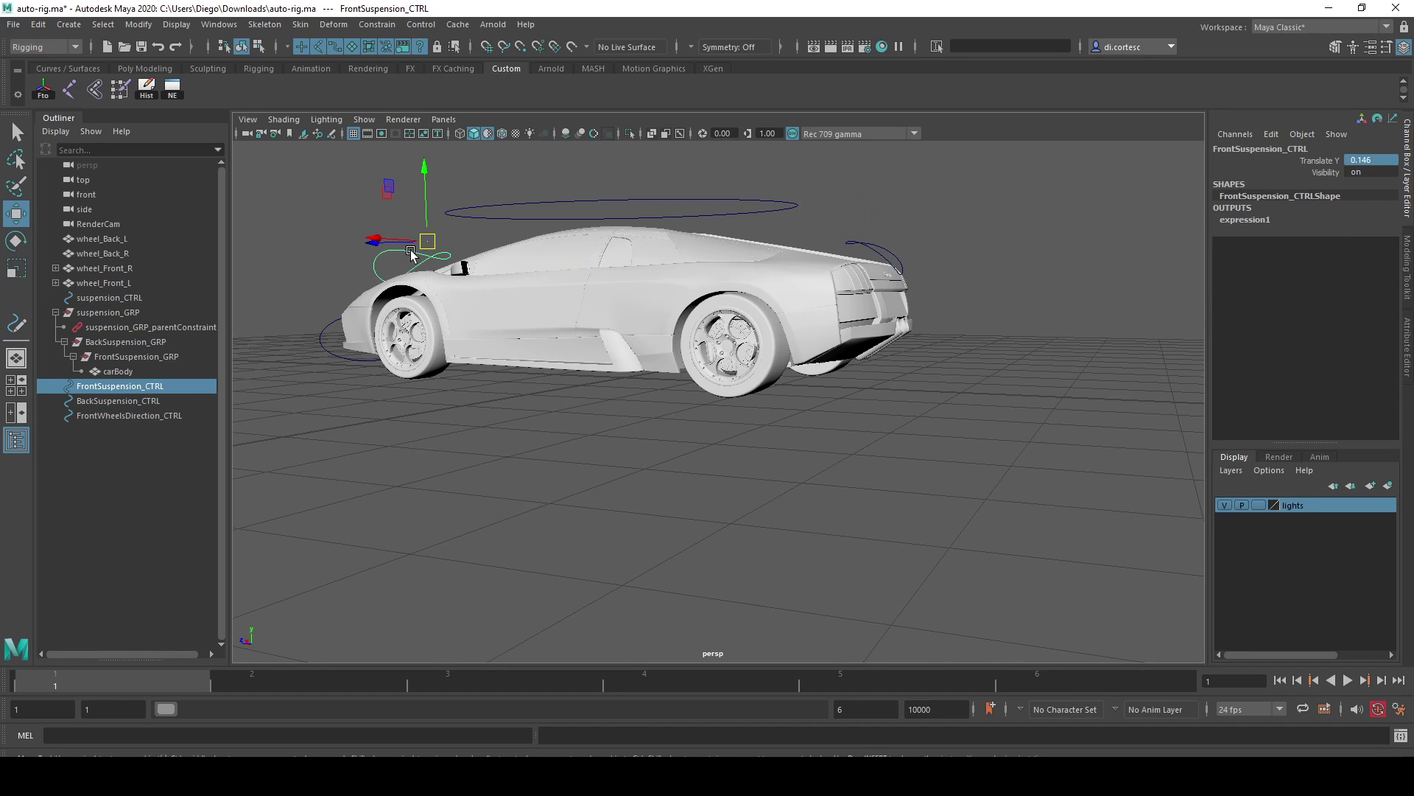
alt+drag(426, 330, 718, 281)
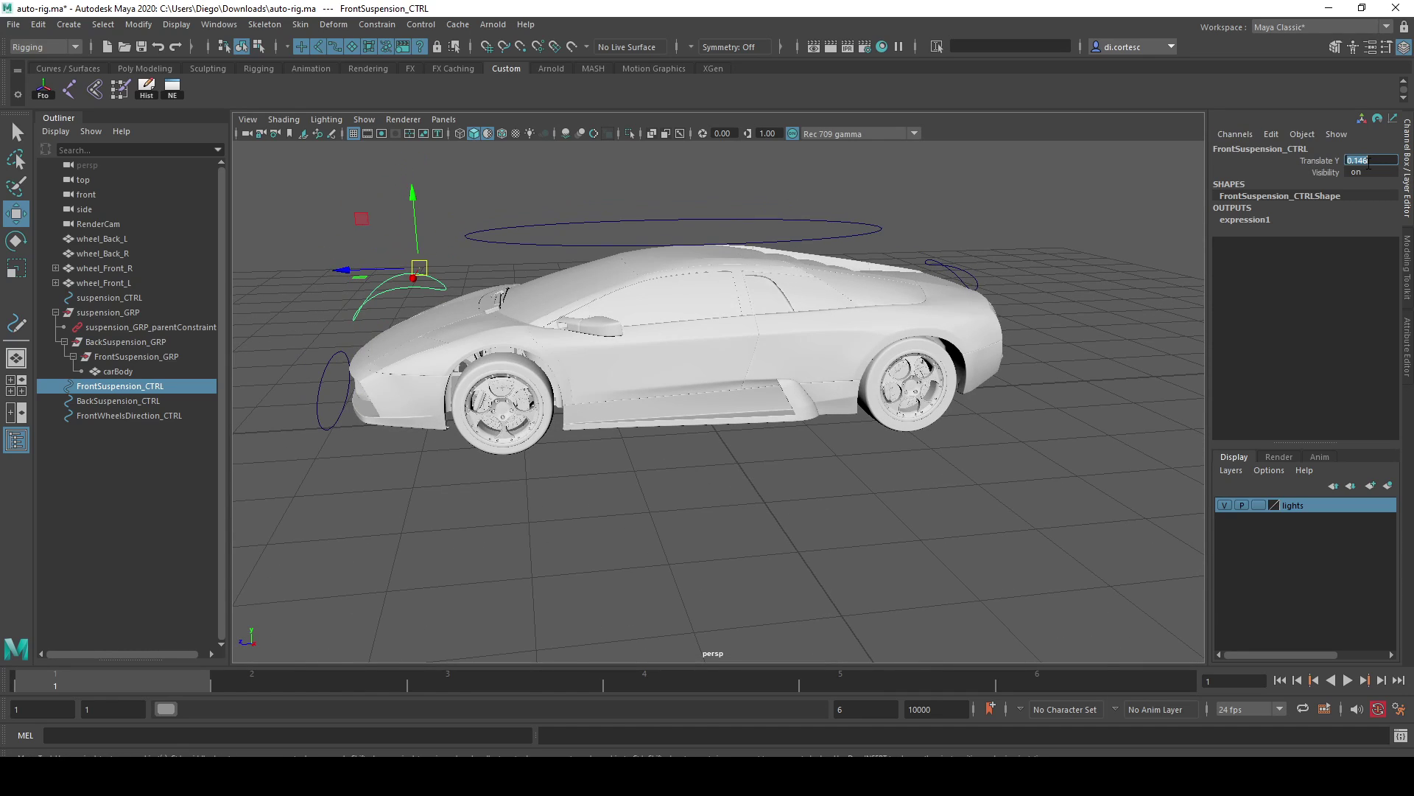
ctrl+drag(1374, 160, 1367, 162)
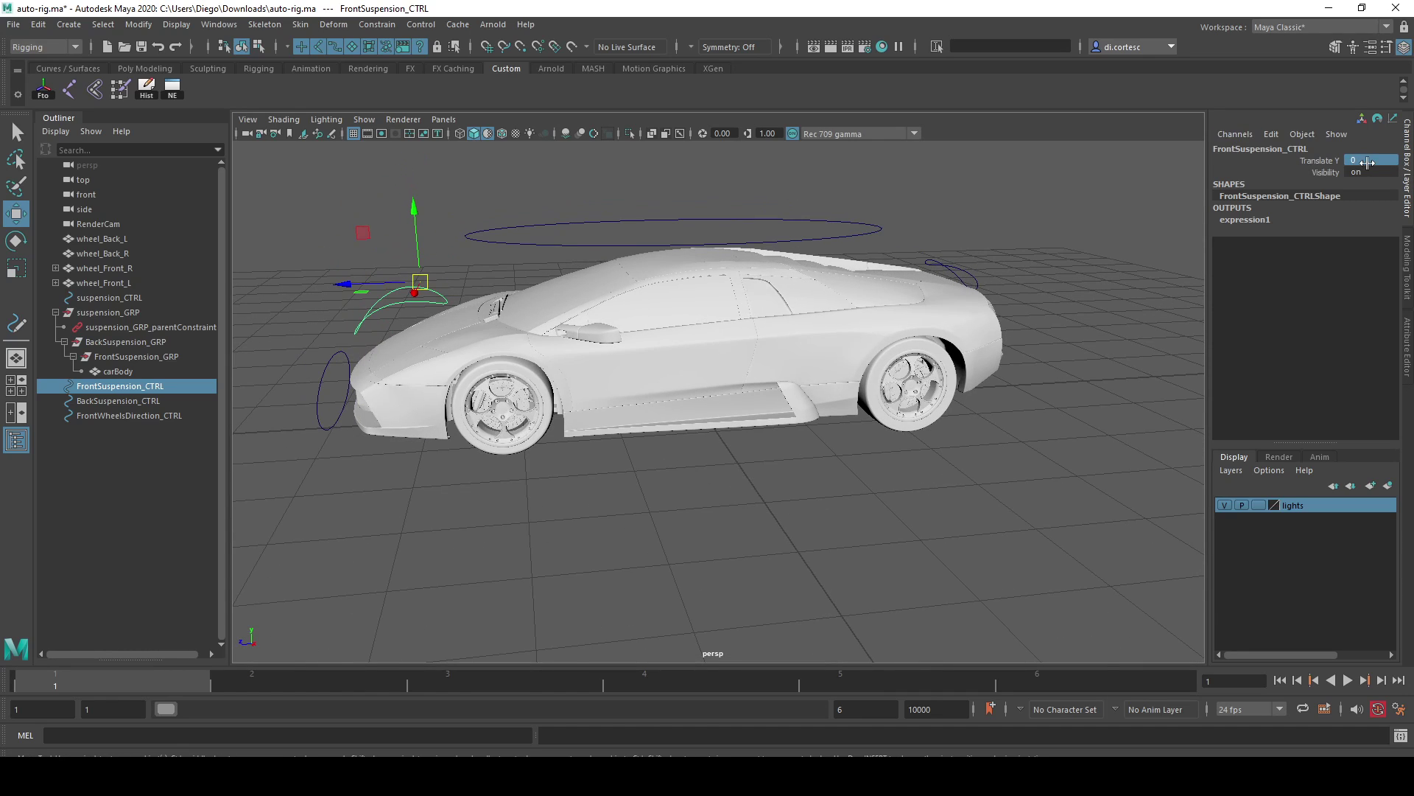
Set FrontWheelsDirection_CTRL Translate X and Z to 0
click(344, 370)
alt+drag(392, 387, 648, 390)
click(1367, 162)
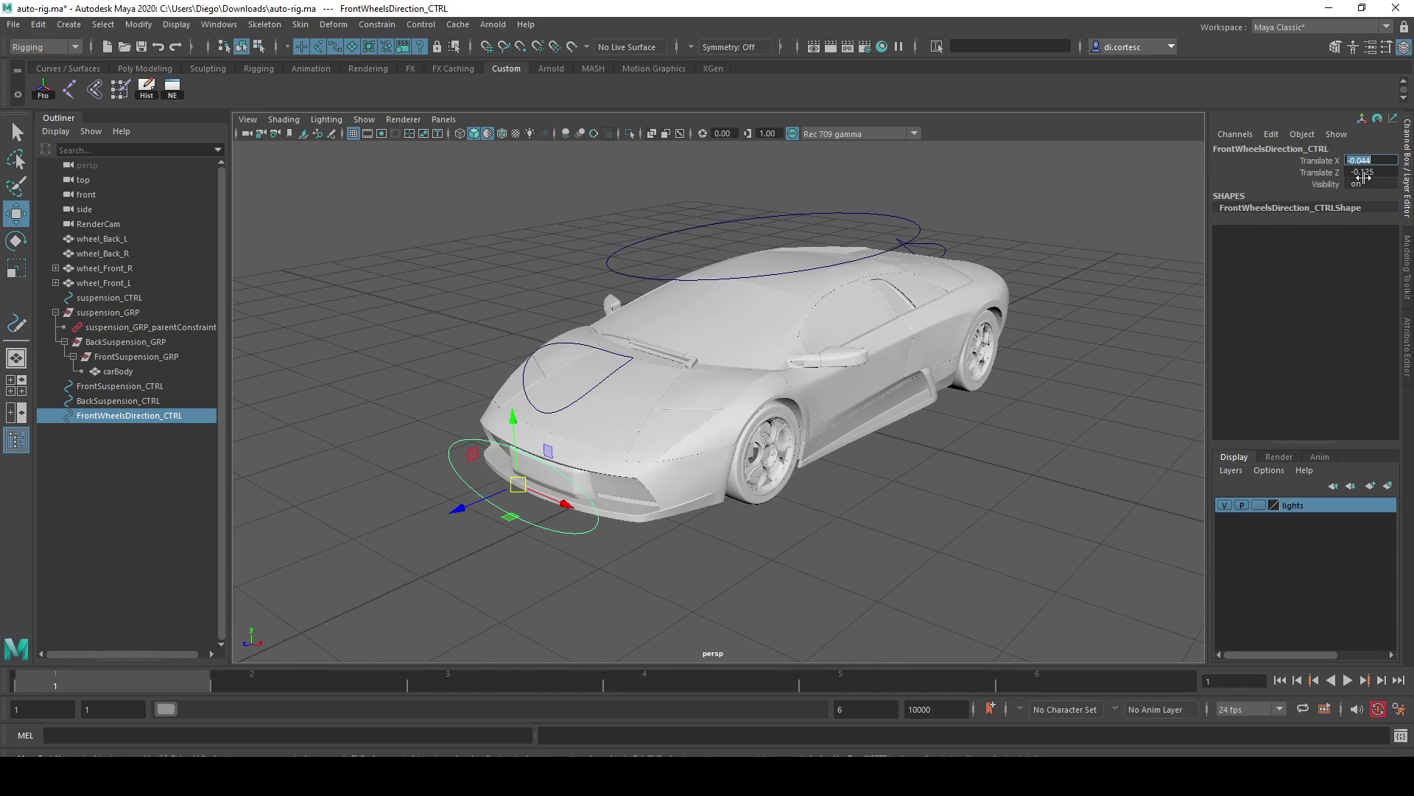
text(0)
key(Return)
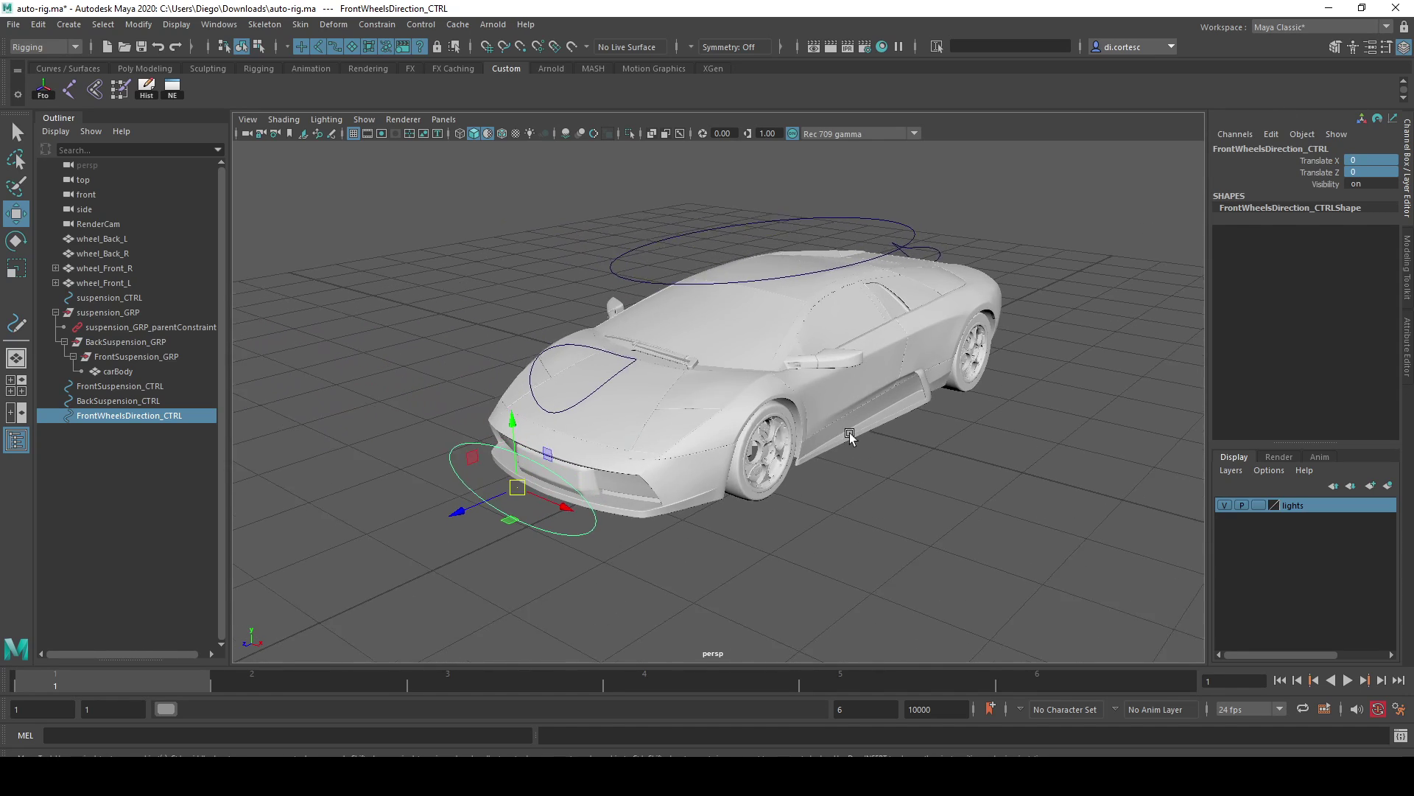
Deselect the steering control and orbit around the level car rig
mouse_move(850, 432)
alt+mouse_down()
mouse_move(975, 399)
mouse_move(769, 410)
alt+mouse_up()
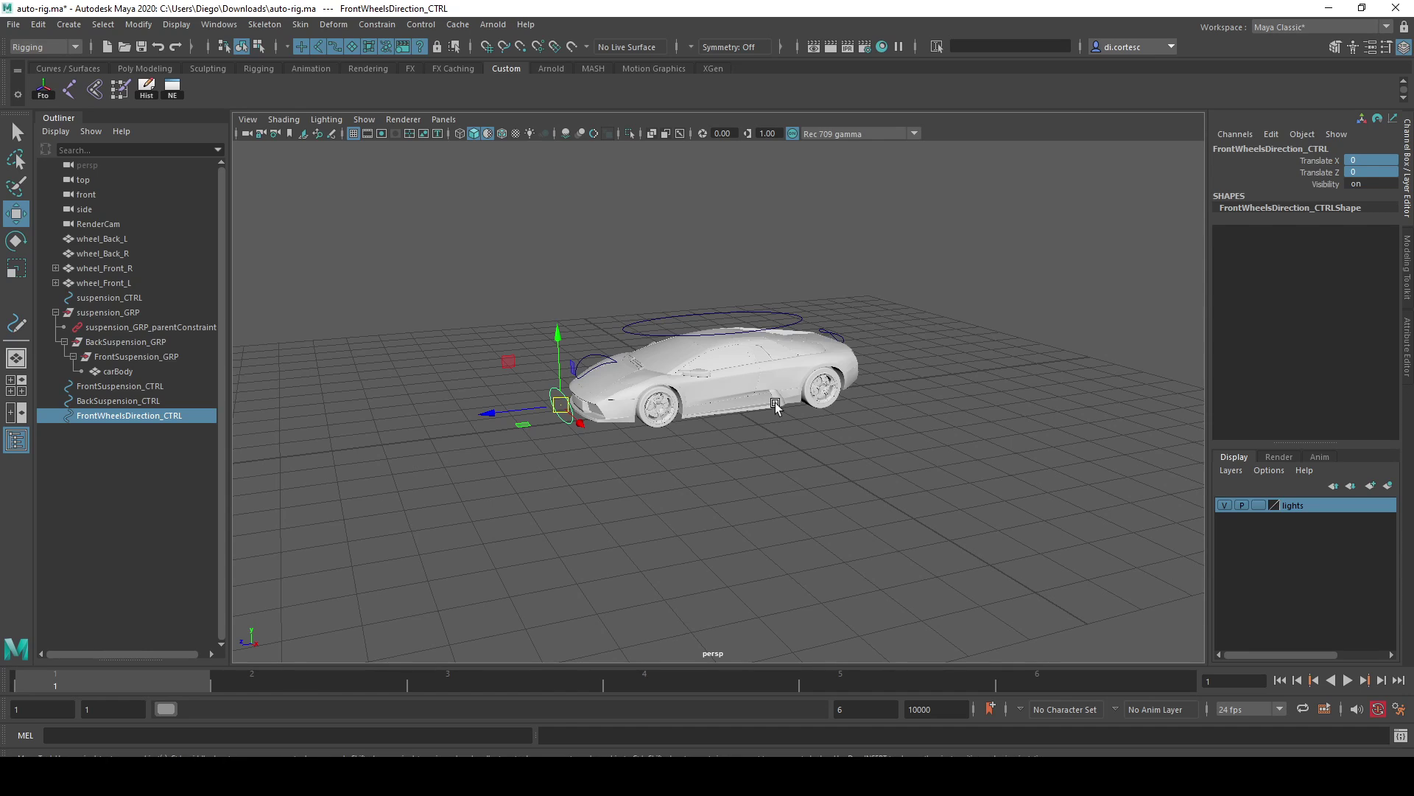
mouse_move(636, 483)
alt+mouse_down()
mouse_move(731, 476)
mouse_move(467, 342)
alt+mouse_up()
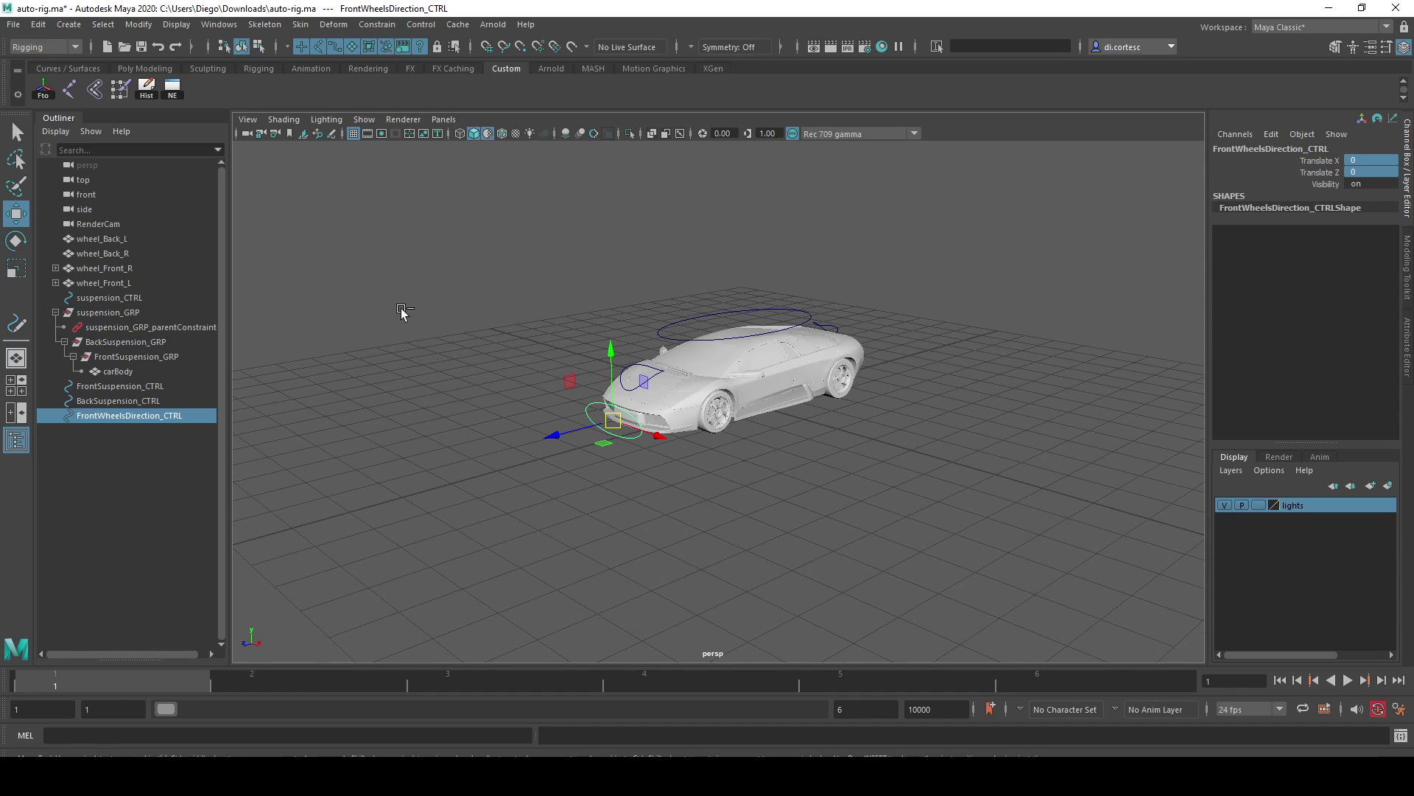
click(573, 285)
alt+drag(522, 293, 489, 293)
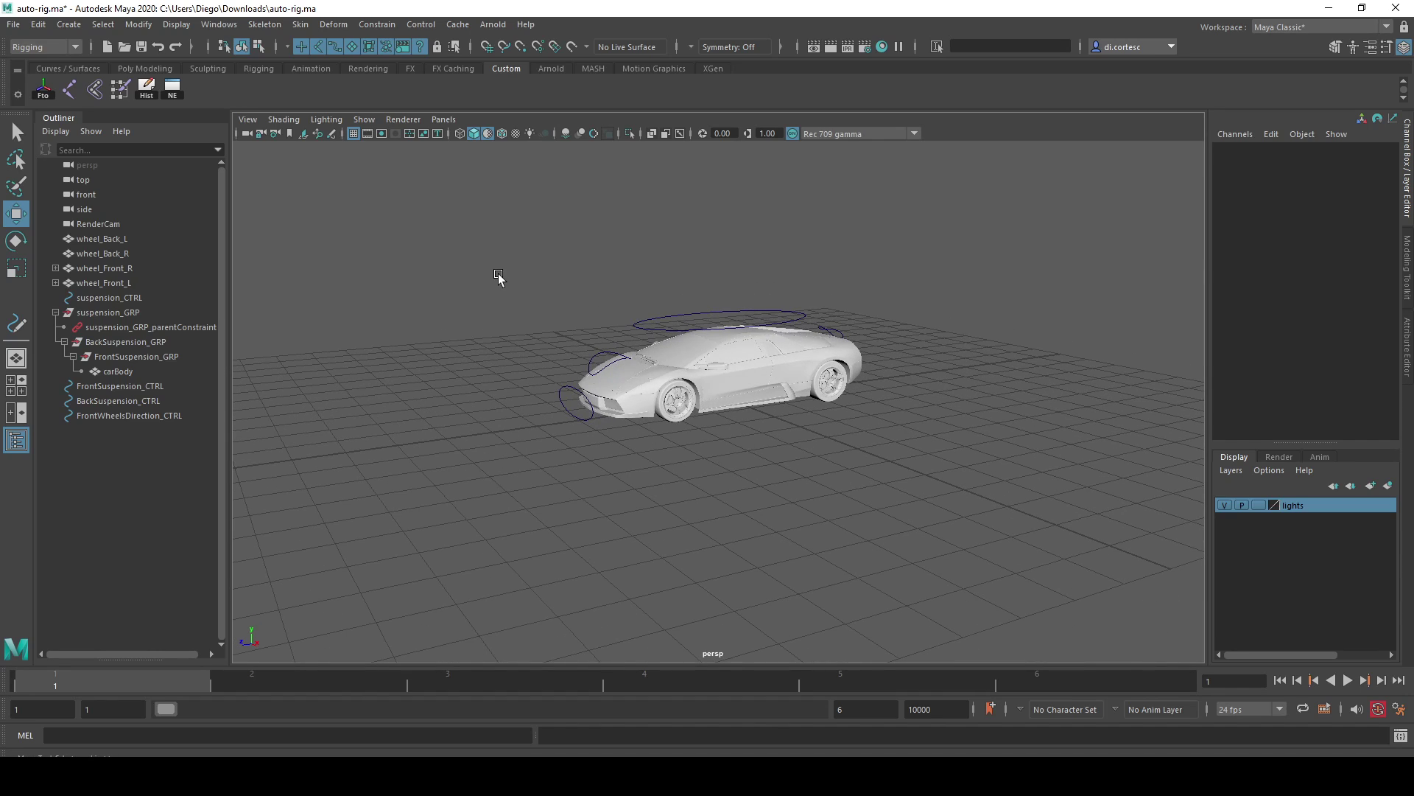
alt+drag(511, 317, 713, 460)
mouse_move(673, 449)
alt+mouse_down()
mouse_move(789, 445)
mouse_move(1023, 527)
mouse_move(800, 483)
alt+mouse_up()
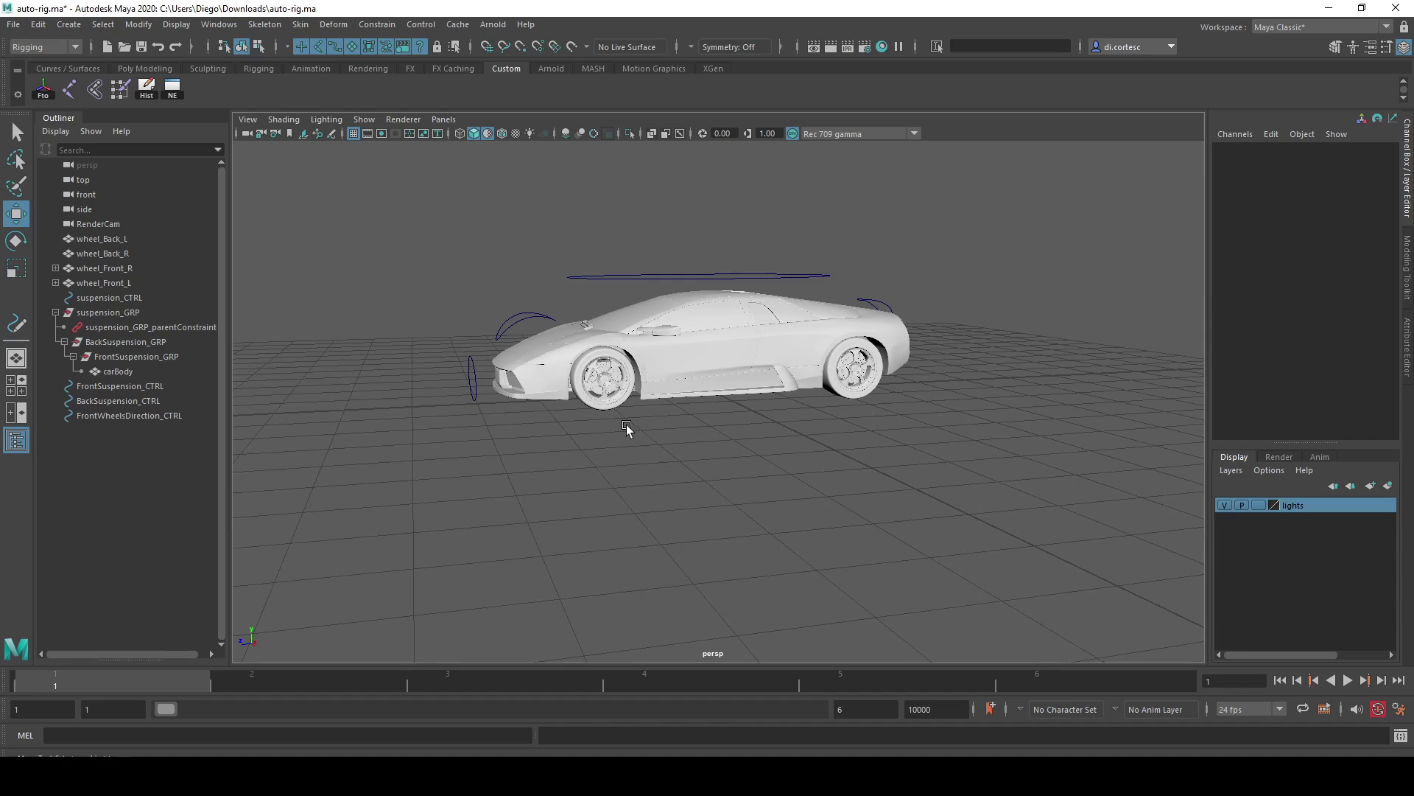
Create a NURBS circle, scale it to encircle the car's base, and name it root_CTRL
mouse_move(628, 426)
alt+mouse_down()
mouse_move(735, 442)
mouse_move(587, 417)
mouse_move(649, 442)
alt+mouse_up()
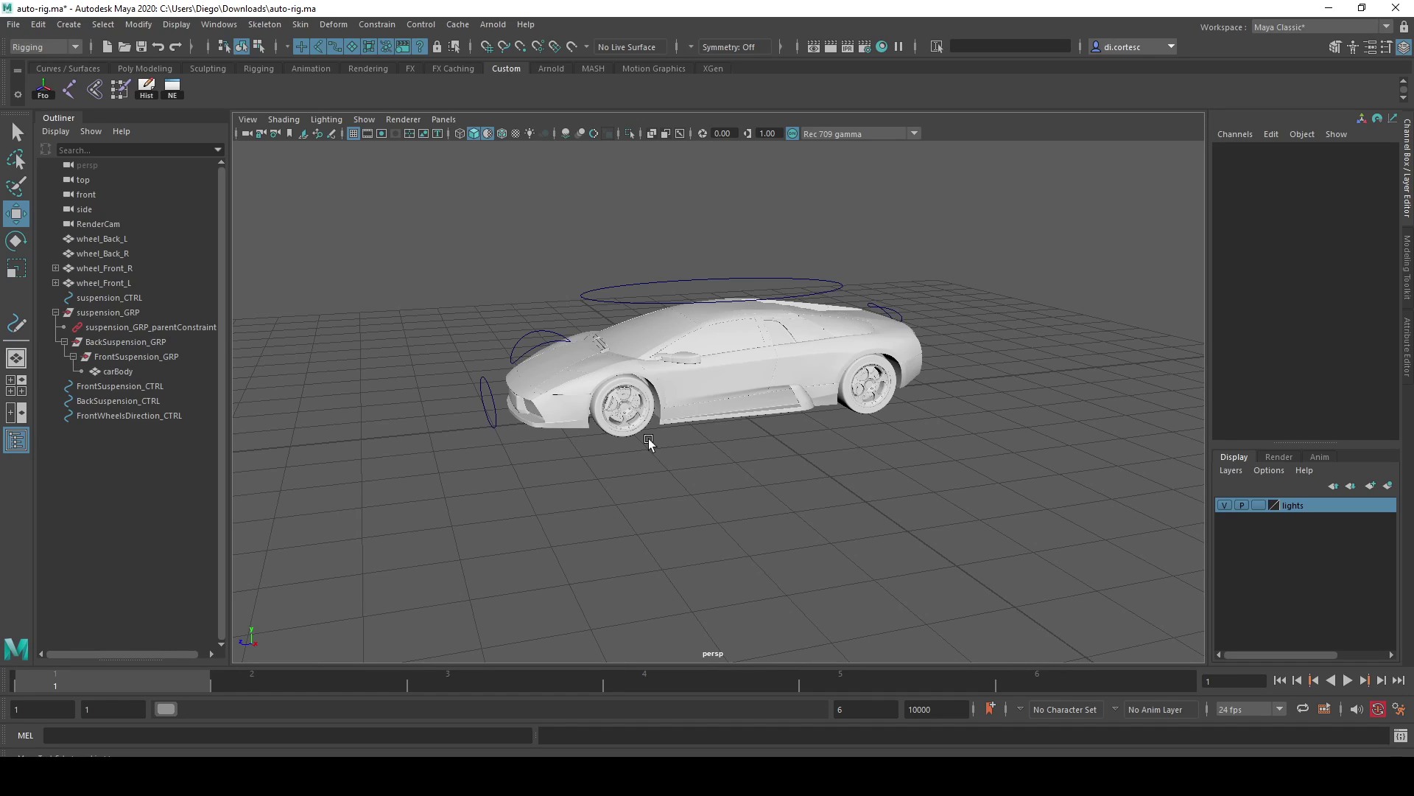
click(48, 70)
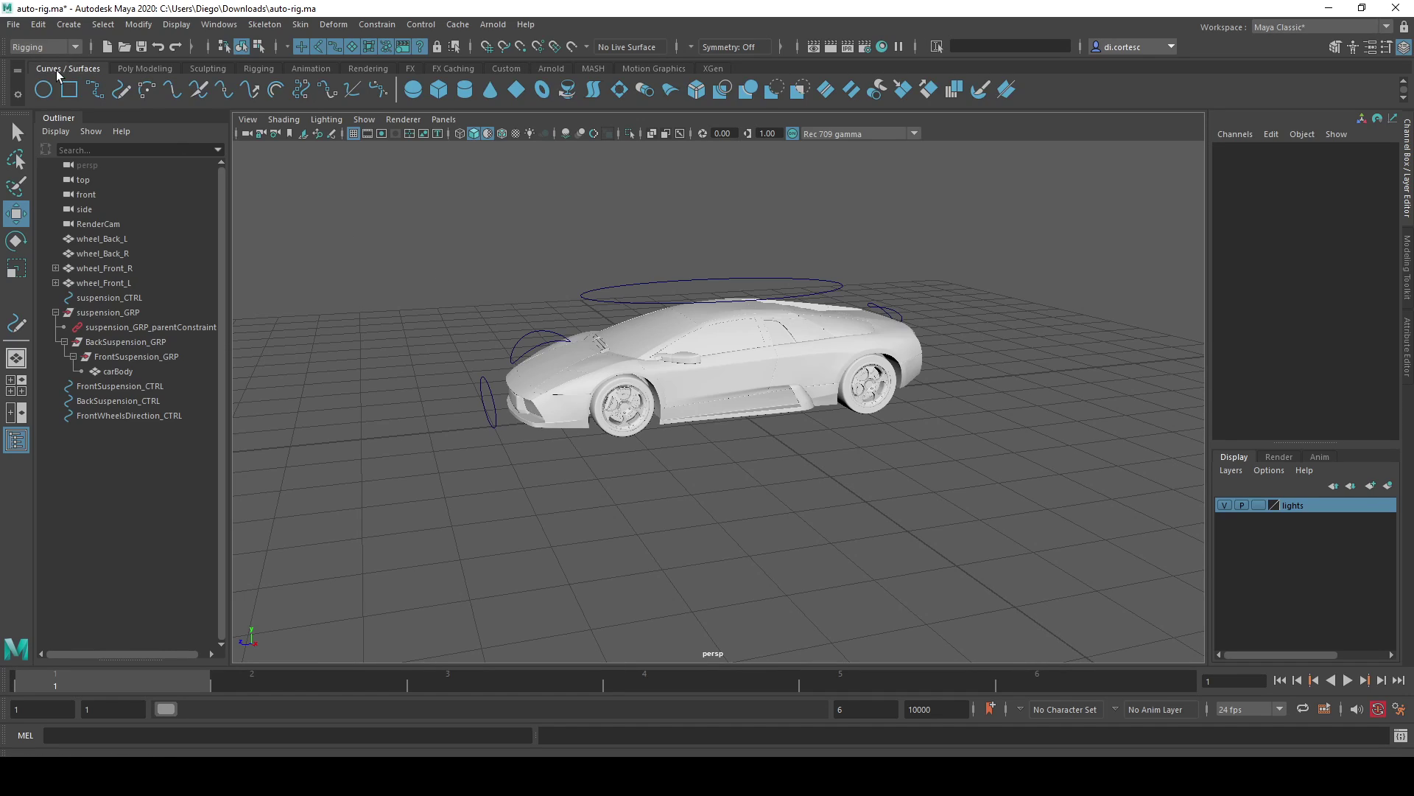
click(43, 89)
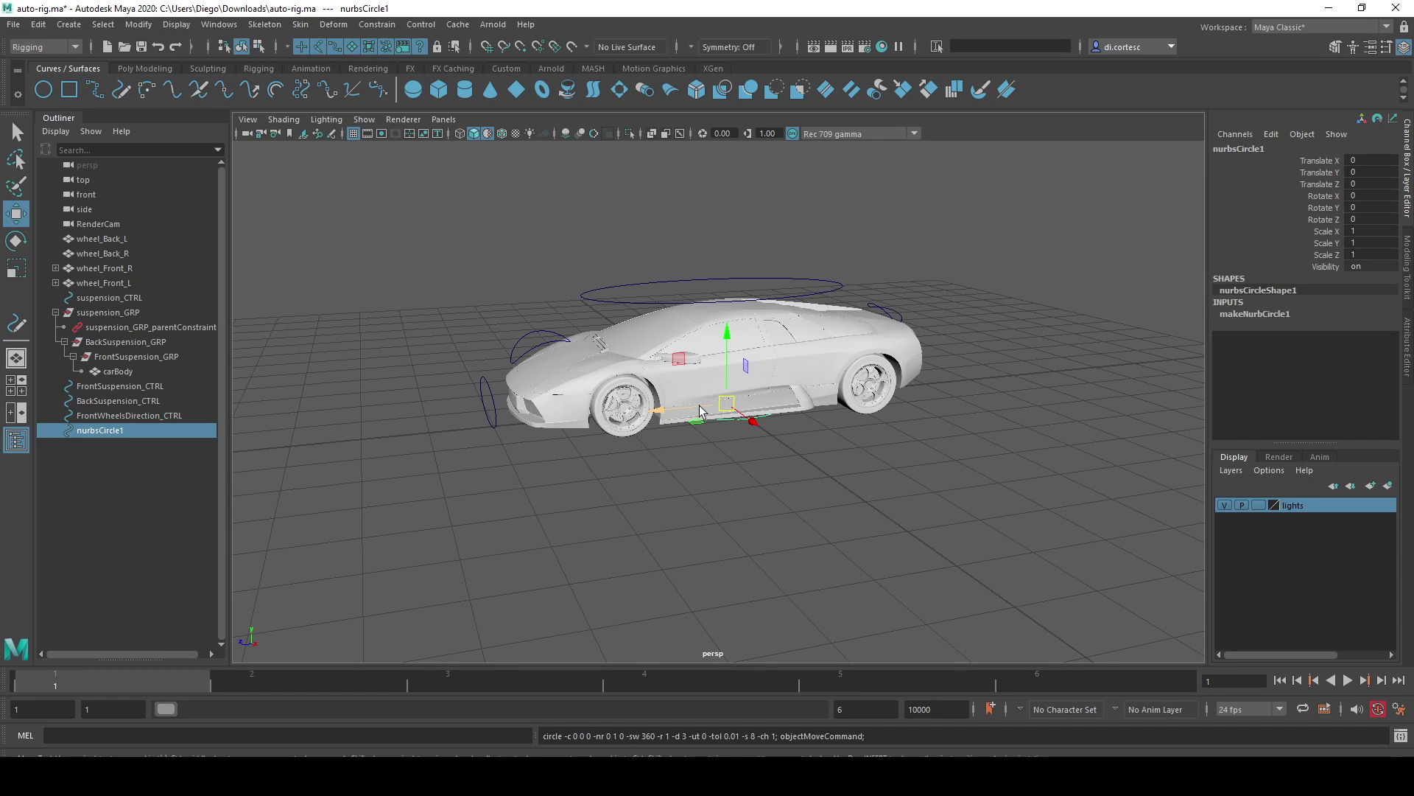
key(r)
mouse_move(727, 403)
mouse_down()
mouse_move(884, 412)
mouse_move(684, 496)
mouse_move(777, 496)
mouse_move(783, 475)
mouse_move(970, 484)
mouse_move(798, 477)
mouse_move(738, 416)
mouse_up()
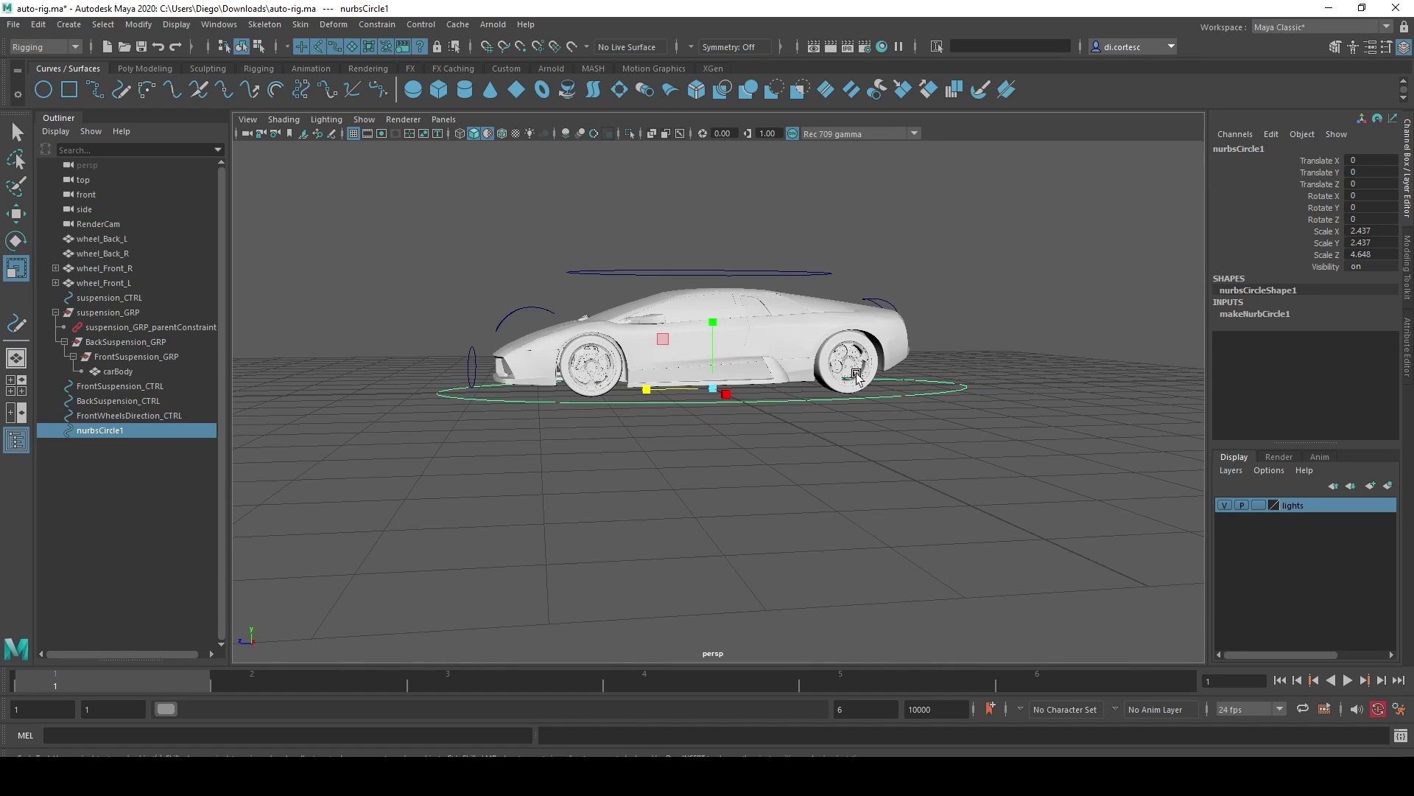
double_click(1239, 151)
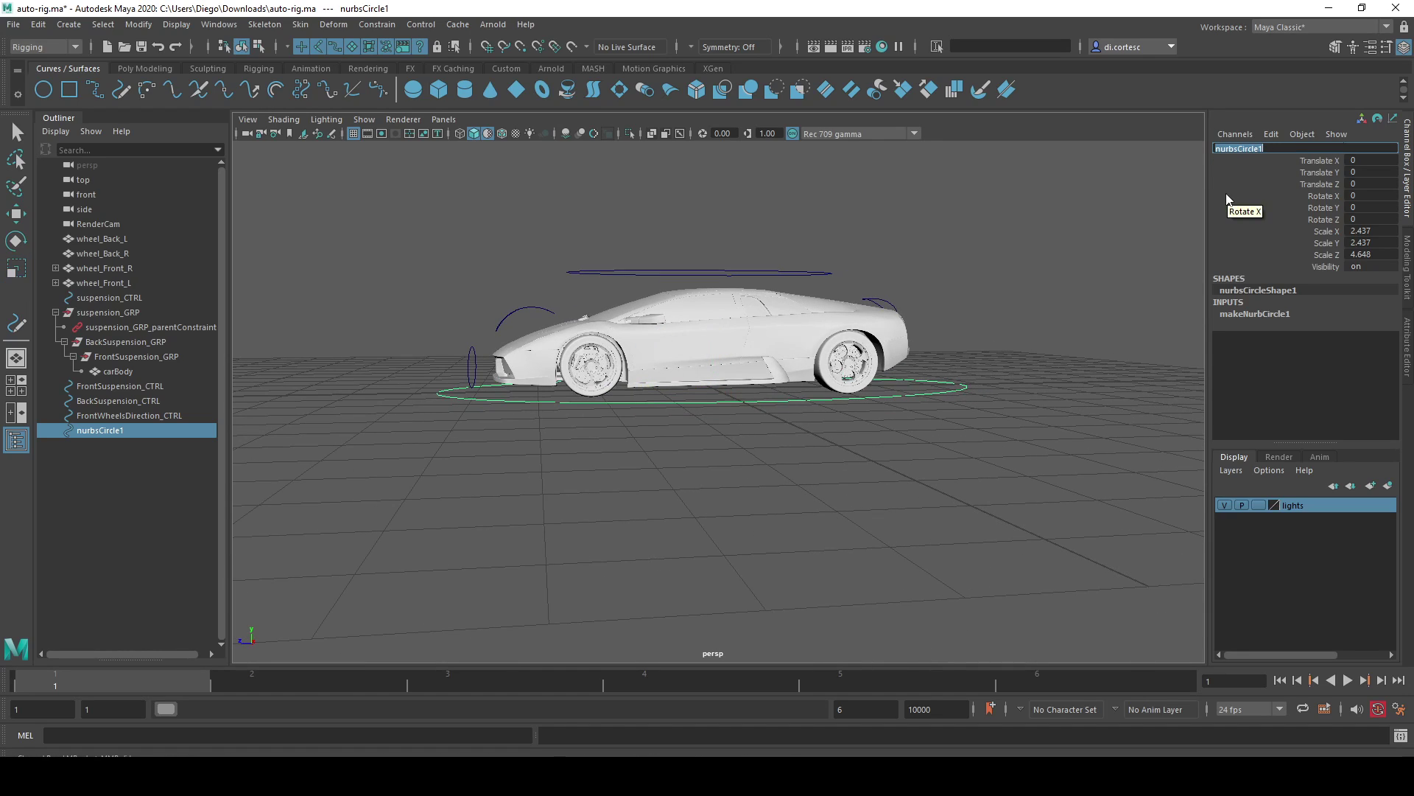
text(root_CTR)
text(L)
key(Return)
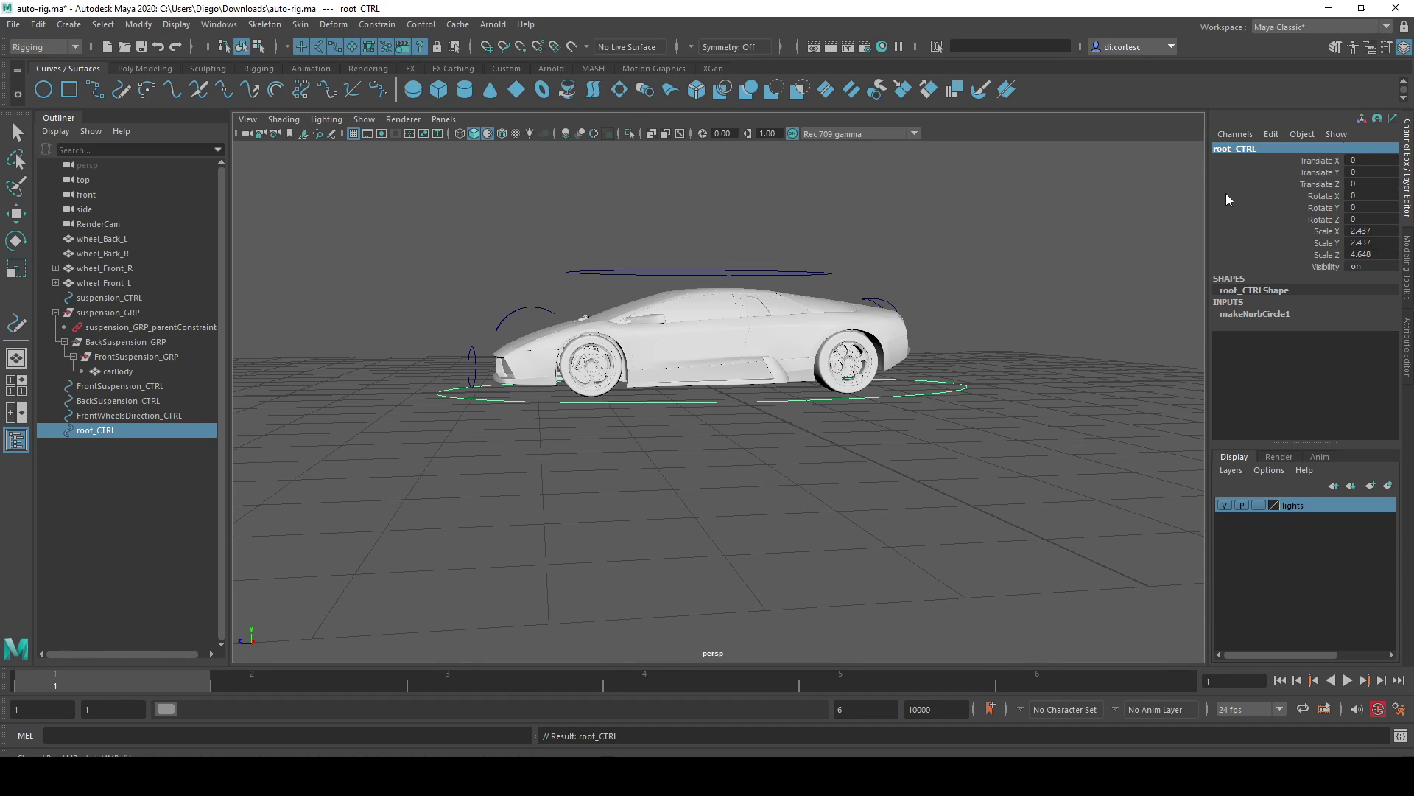
Freeze root_CTRL's transformations so its scale resets to 1
click(495, 69)
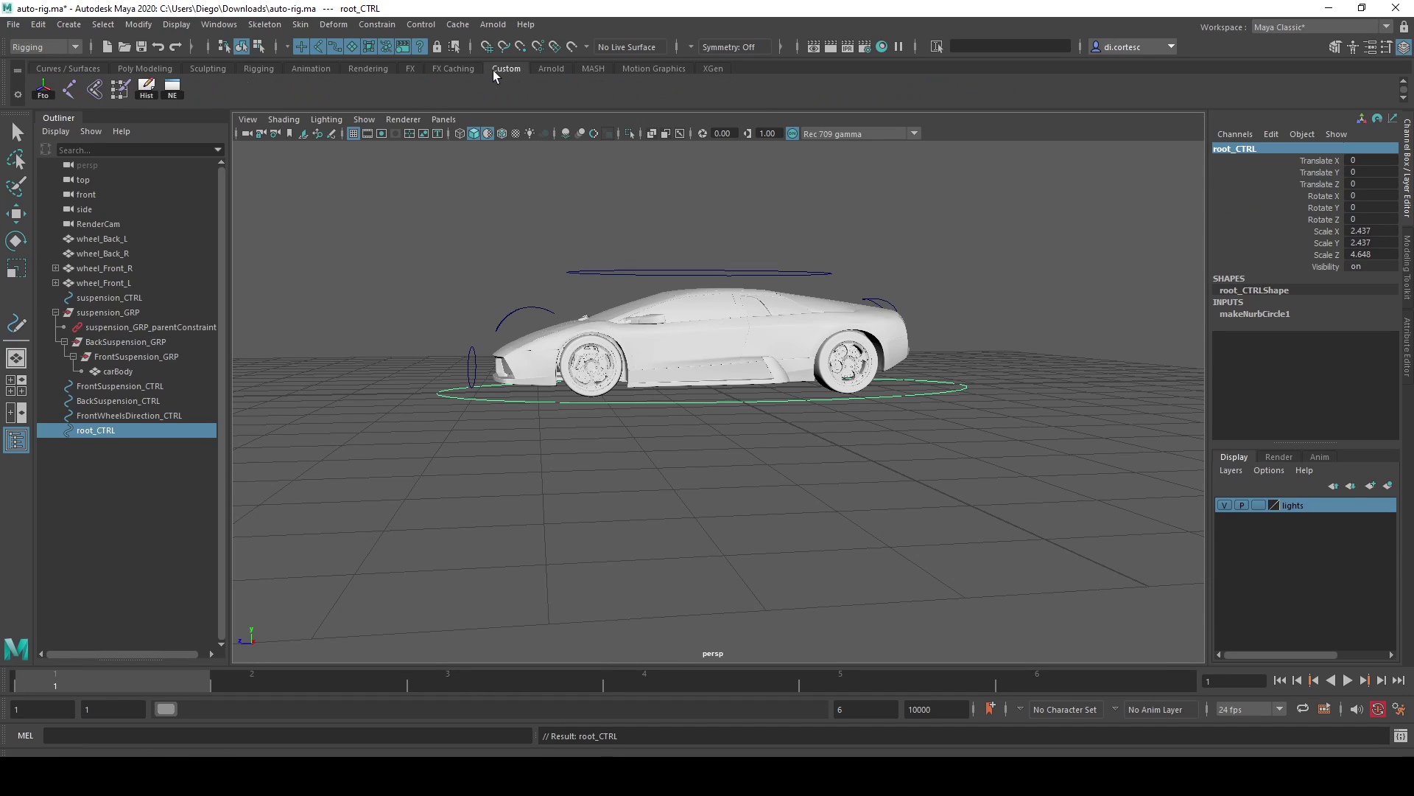
click(147, 89)
key(r)
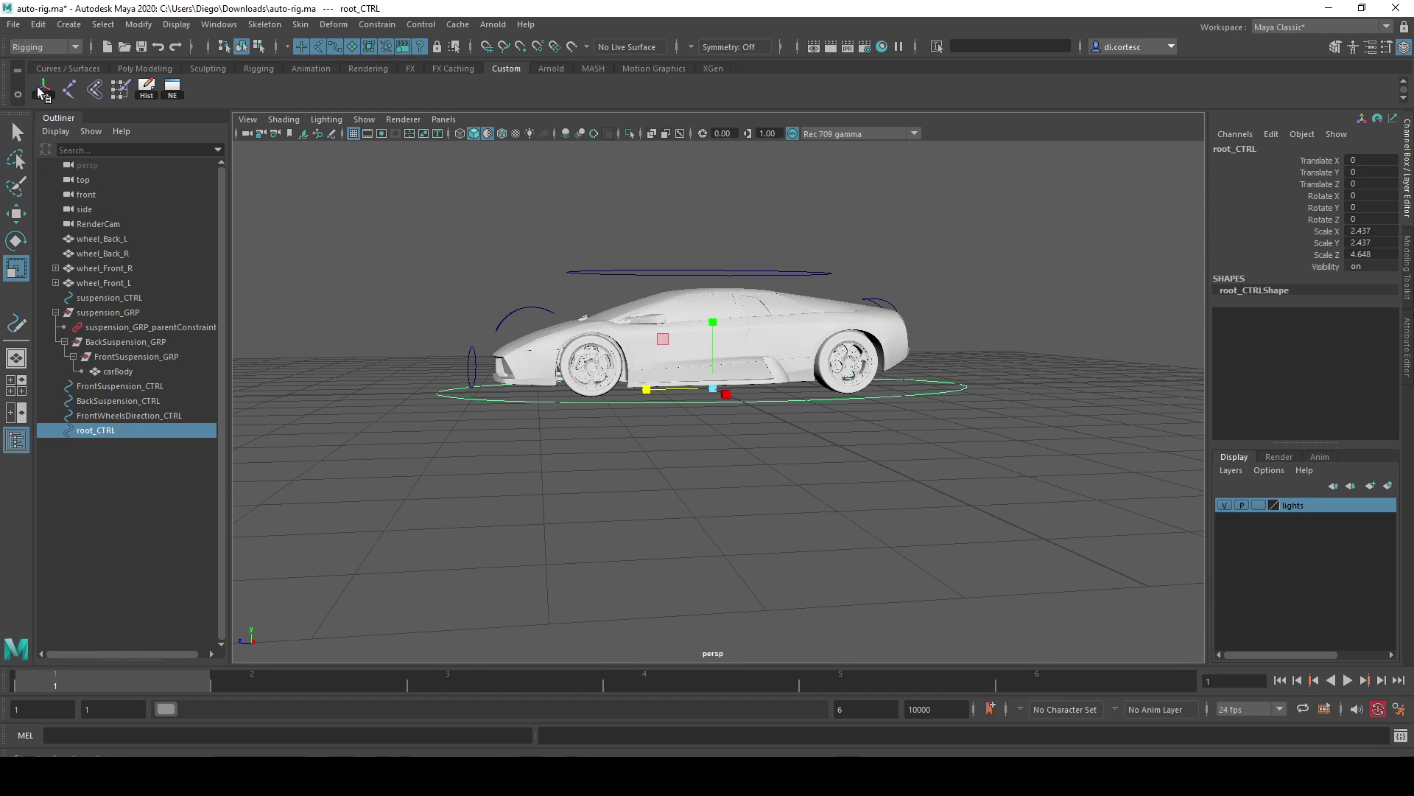
click(38, 87)
click(869, 417)
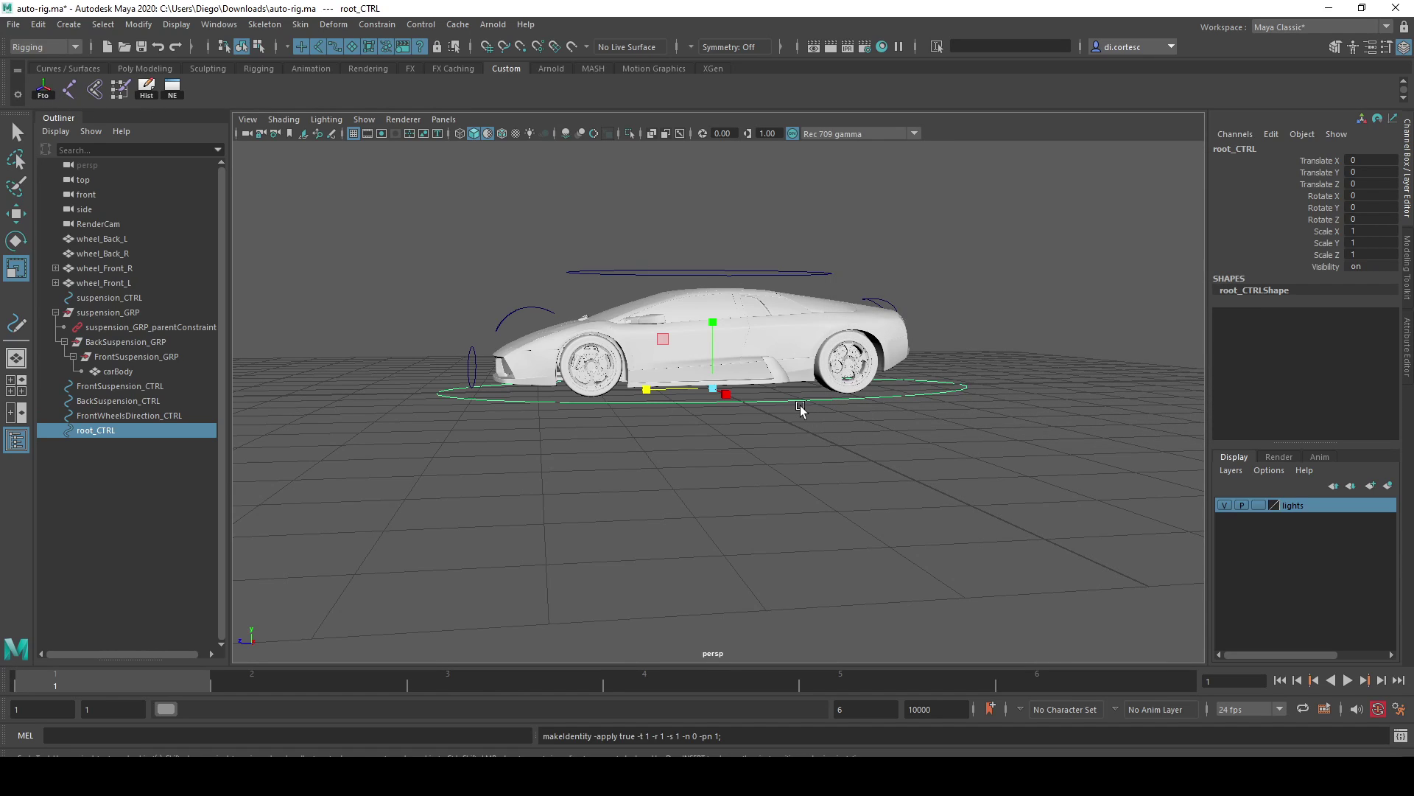
Test-move root_CTRL along Z and undo it, leaving it beneath the car at Translate Z 0.18
mouse_move(808, 404)
alt+mouse_down()
mouse_move(808, 460)
mouse_move(663, 435)
mouse_move(628, 371)
mouse_move(947, 388)
mouse_move(301, 371)
alt+mouse_up()
key(w)
scroll(629, 370, down, 5)
key(ctrl+z)
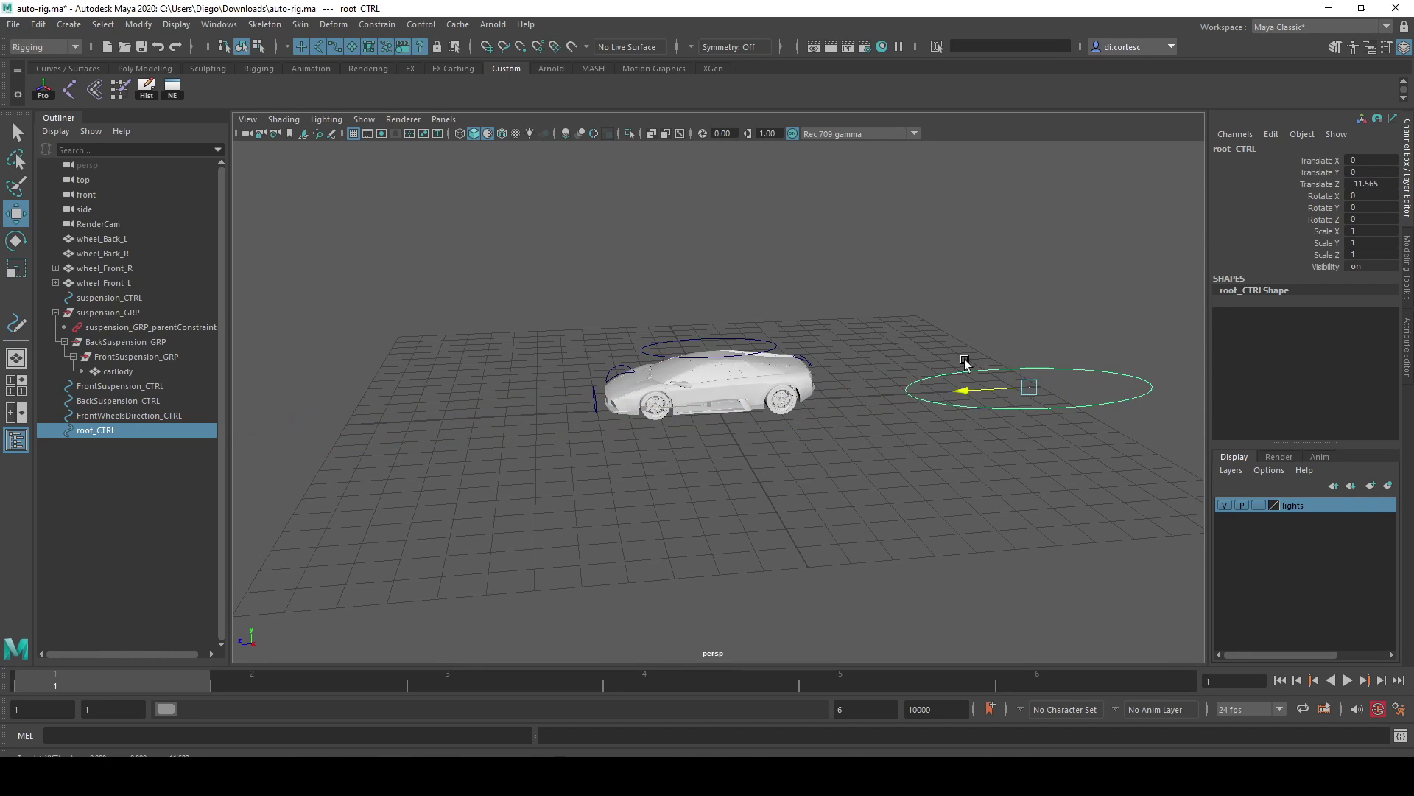
key(ctrl+z)
scroll(653, 393, up, 5)
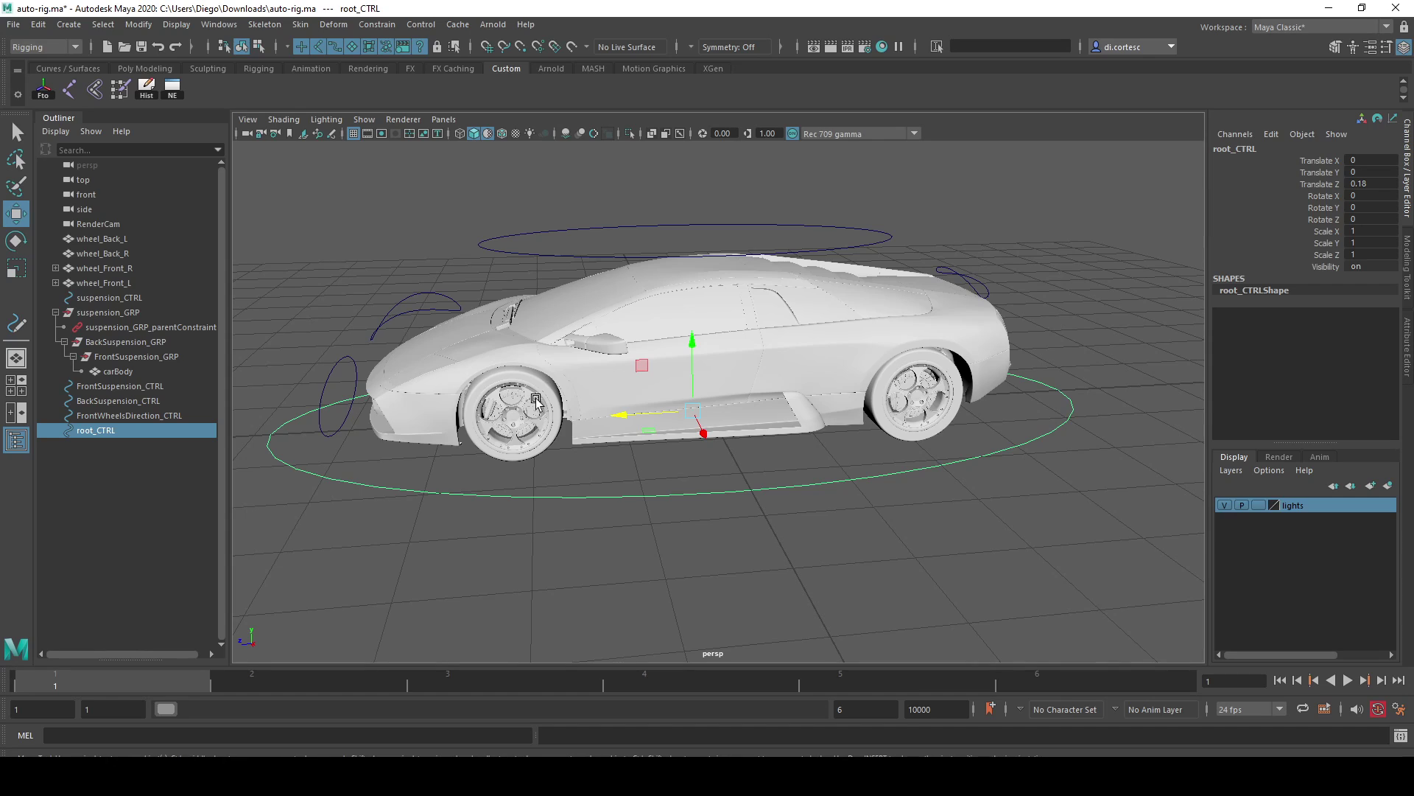
scroll(530, 383, down, 3)
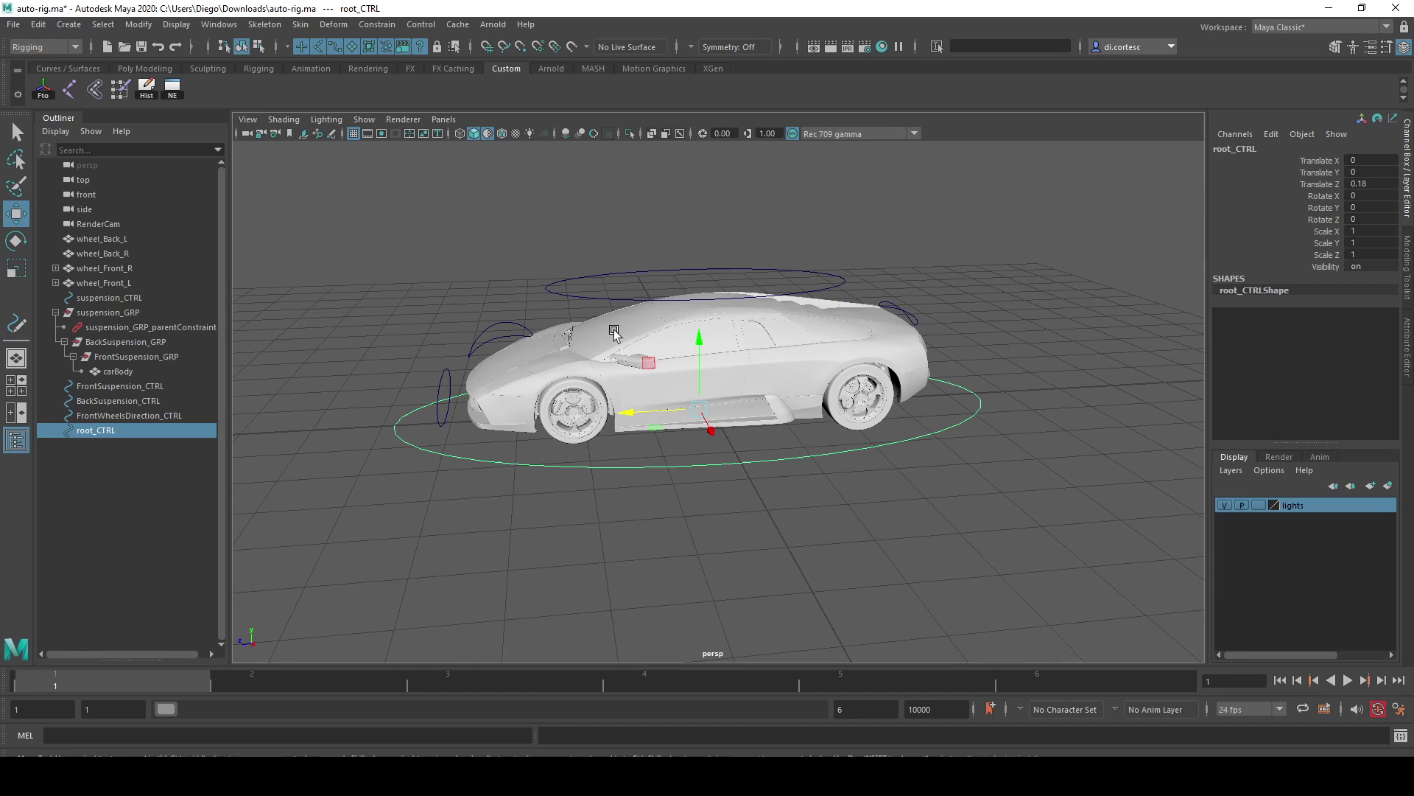
Select the four wheels, suspension_CTRL, suspension_GRP and the other controls in the Outliner
click(90, 238)
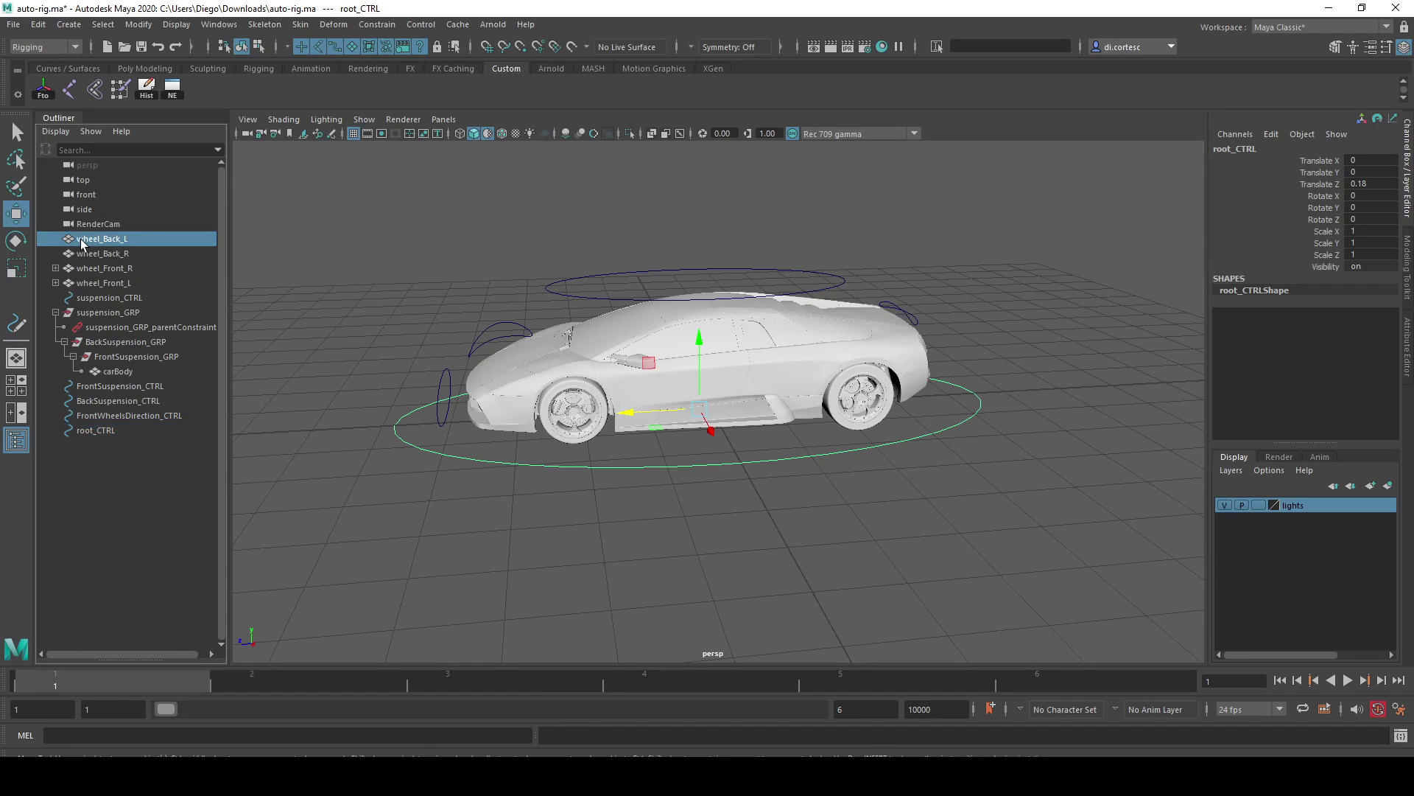
shift+click(82, 254)
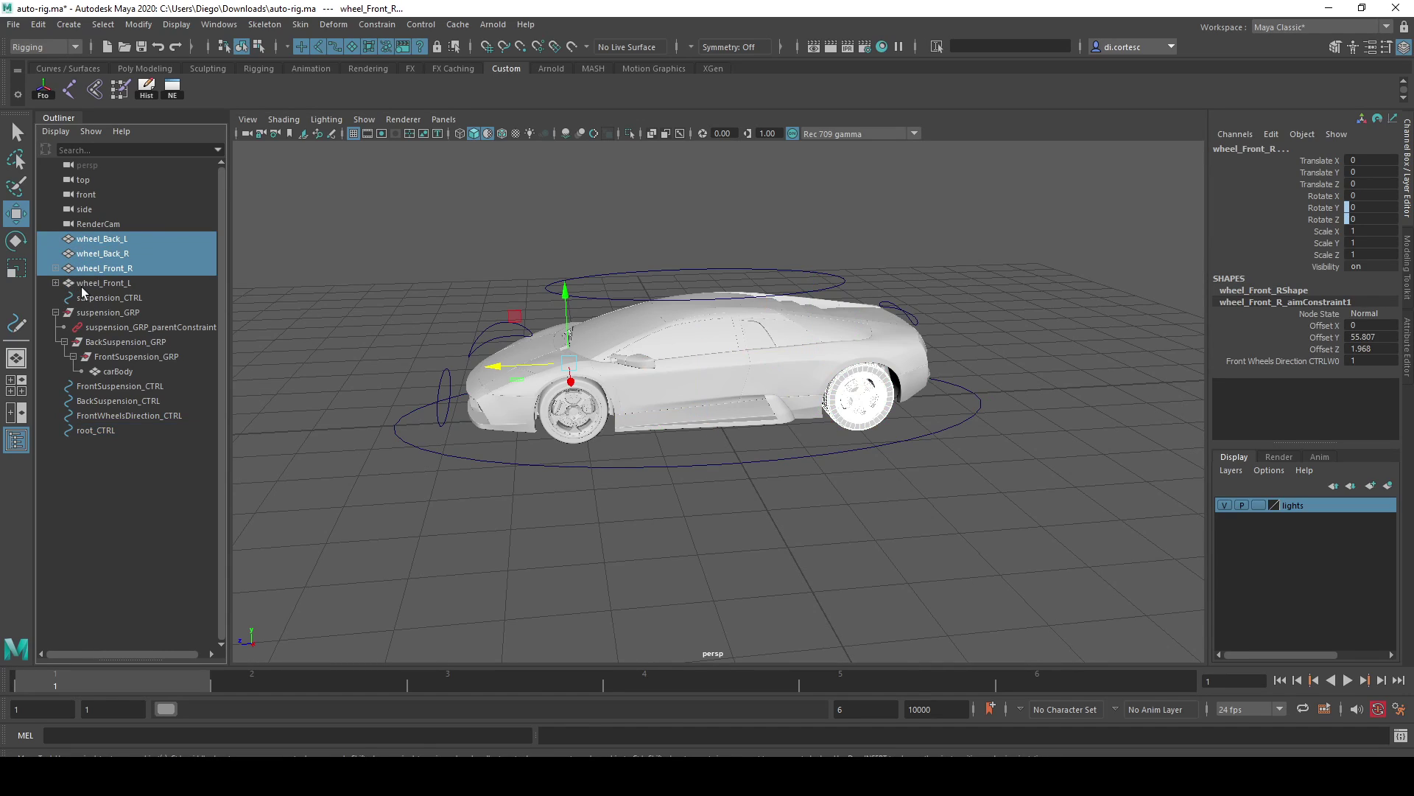
shift+click(81, 285)
click(56, 313)
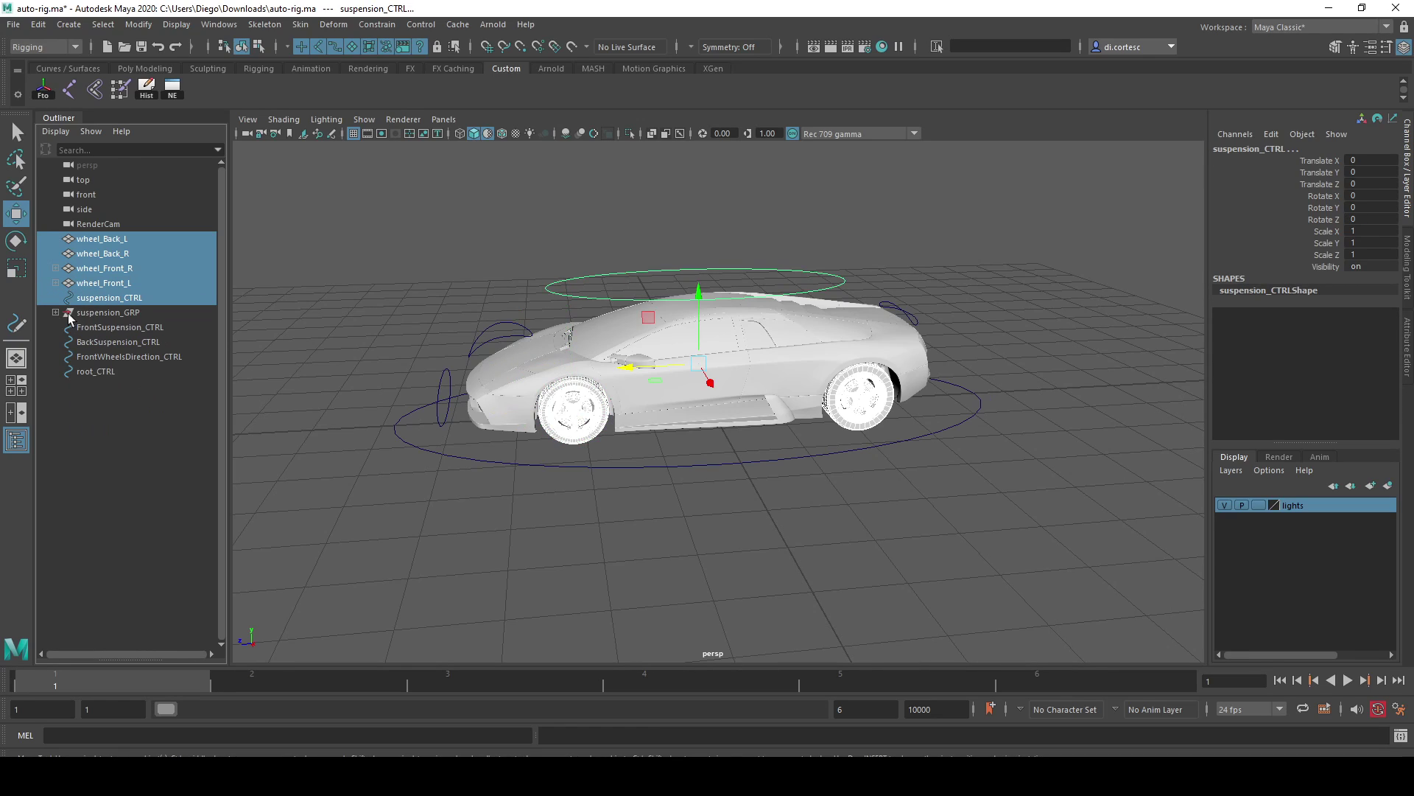
click(96, 356)
shift+click(96, 327)
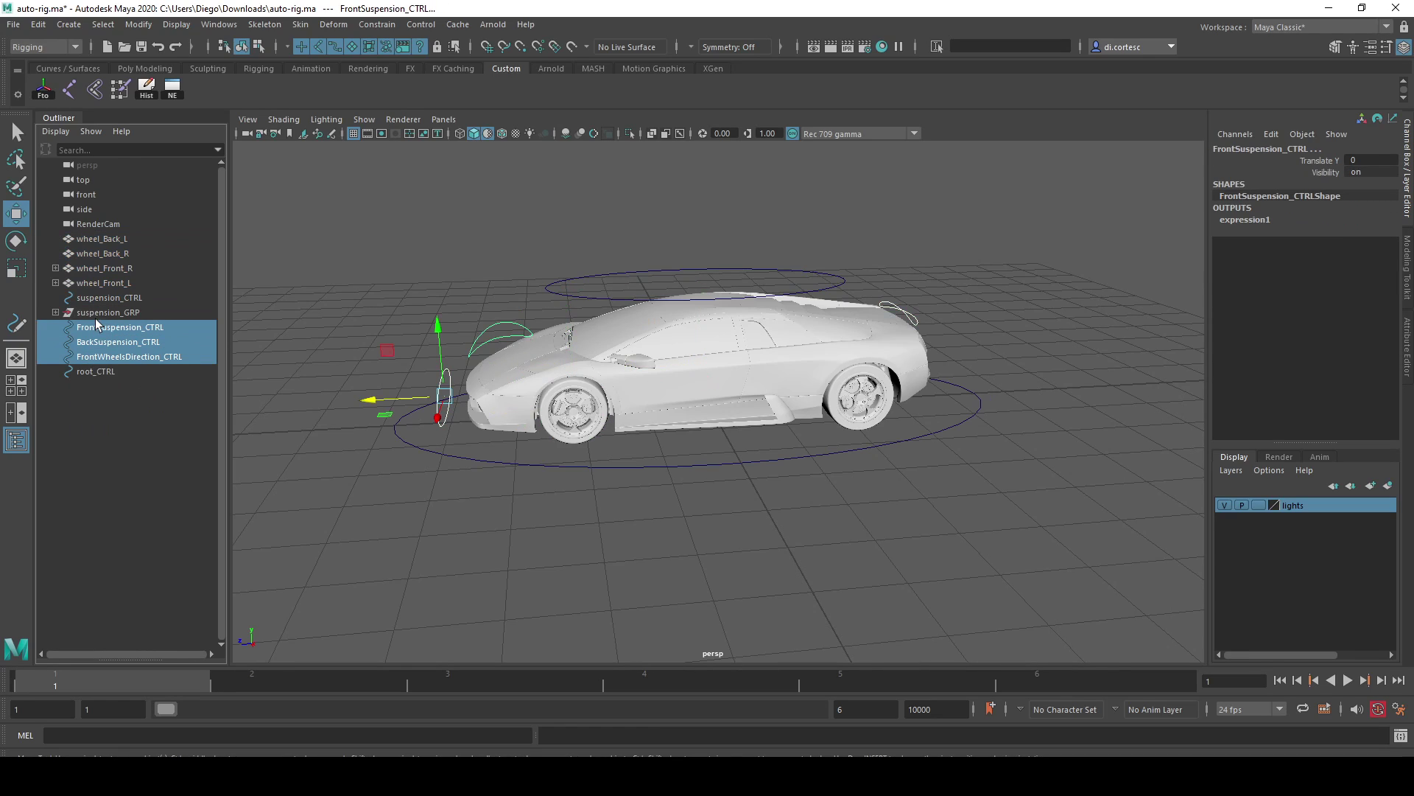
shift+click(97, 295)
shift+click(103, 268)
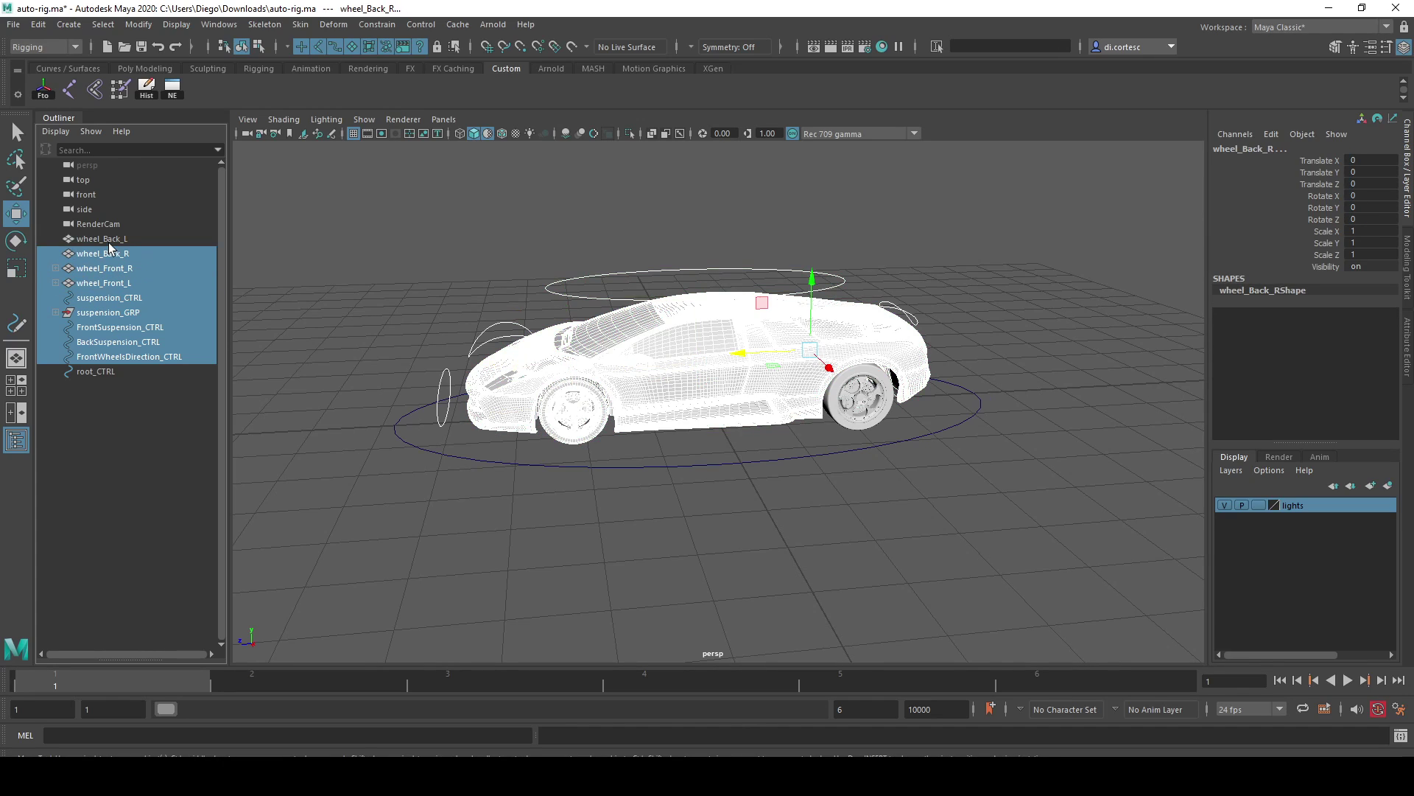
shift+click(108, 239)
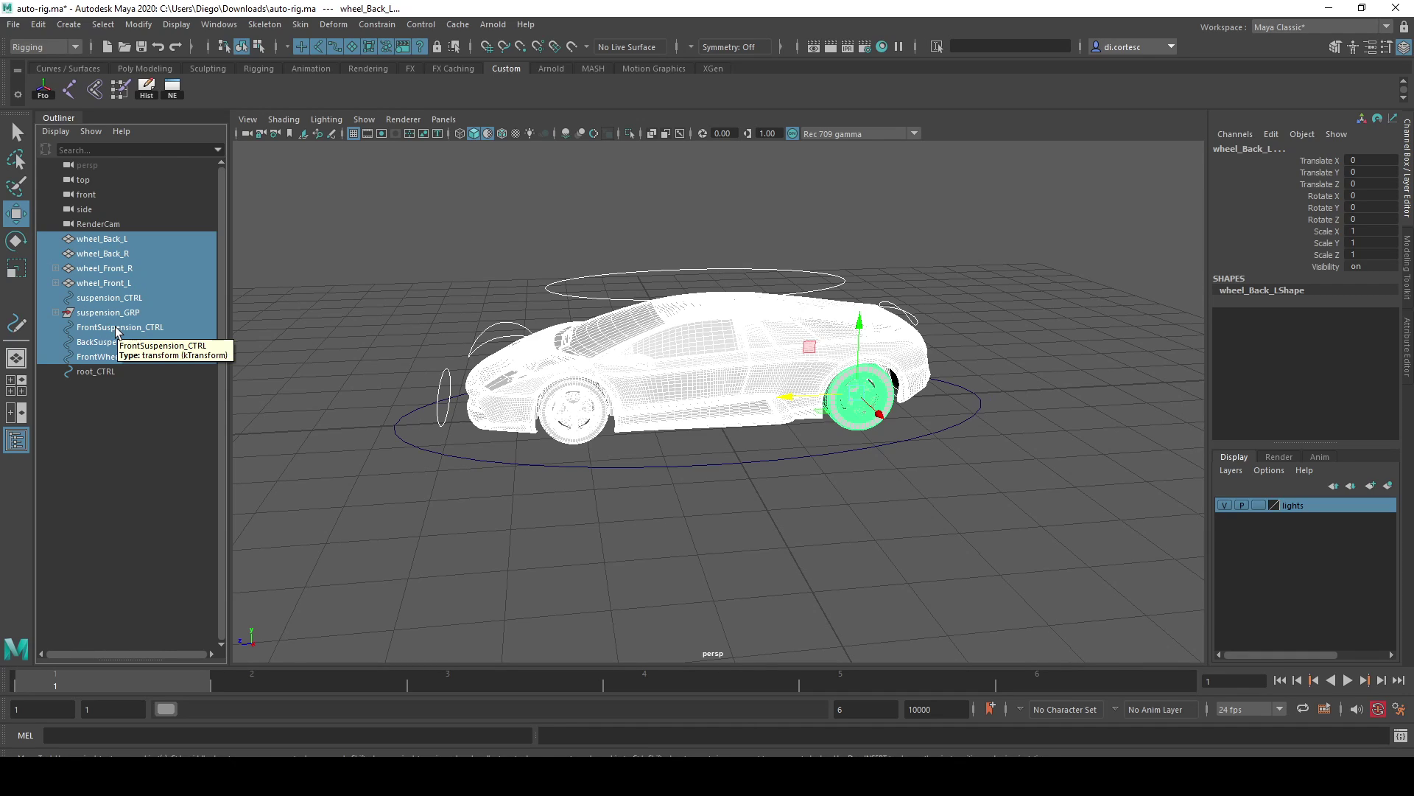
Group the selected rig parts and name the group carGeneralRig
key(ctrl+g)
double_click(93, 254)
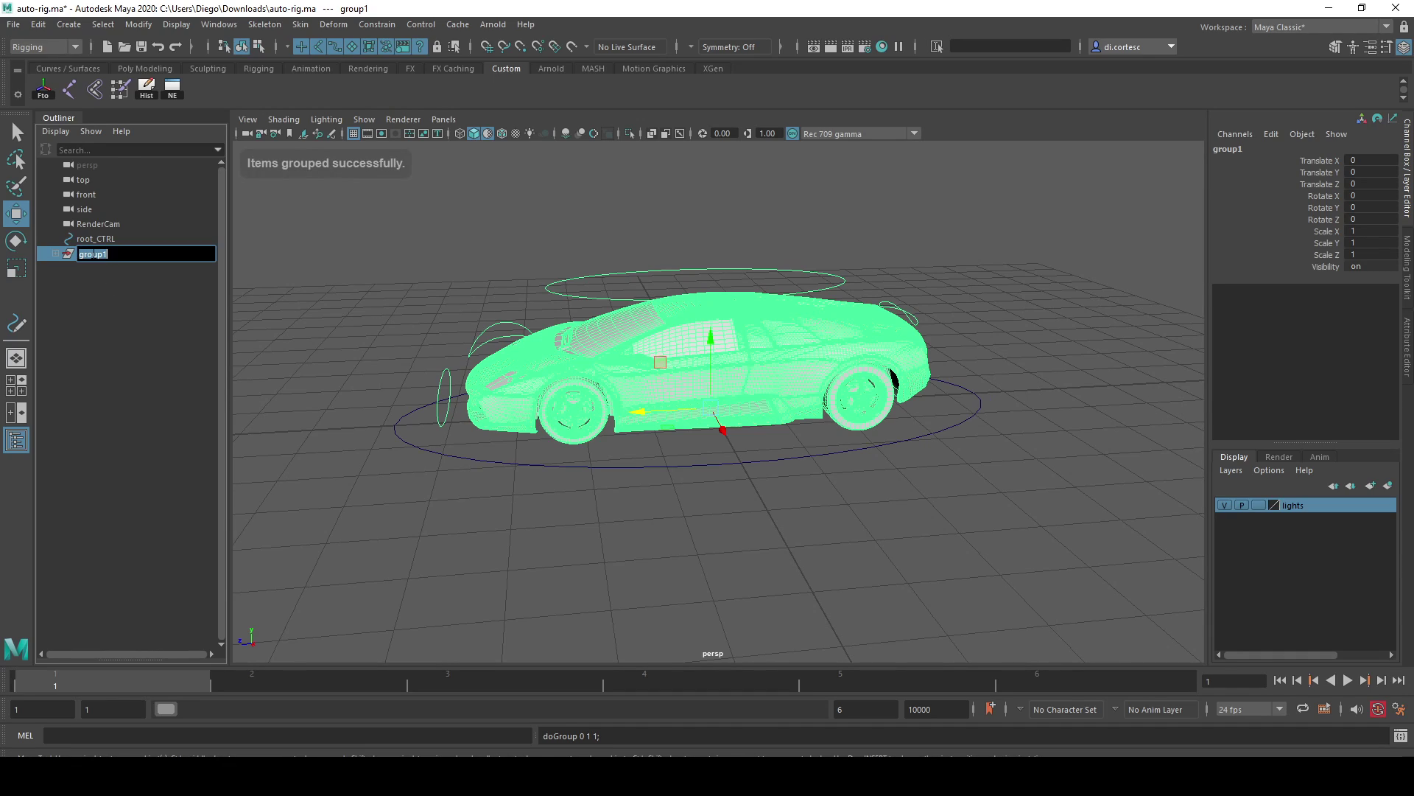
text(d)
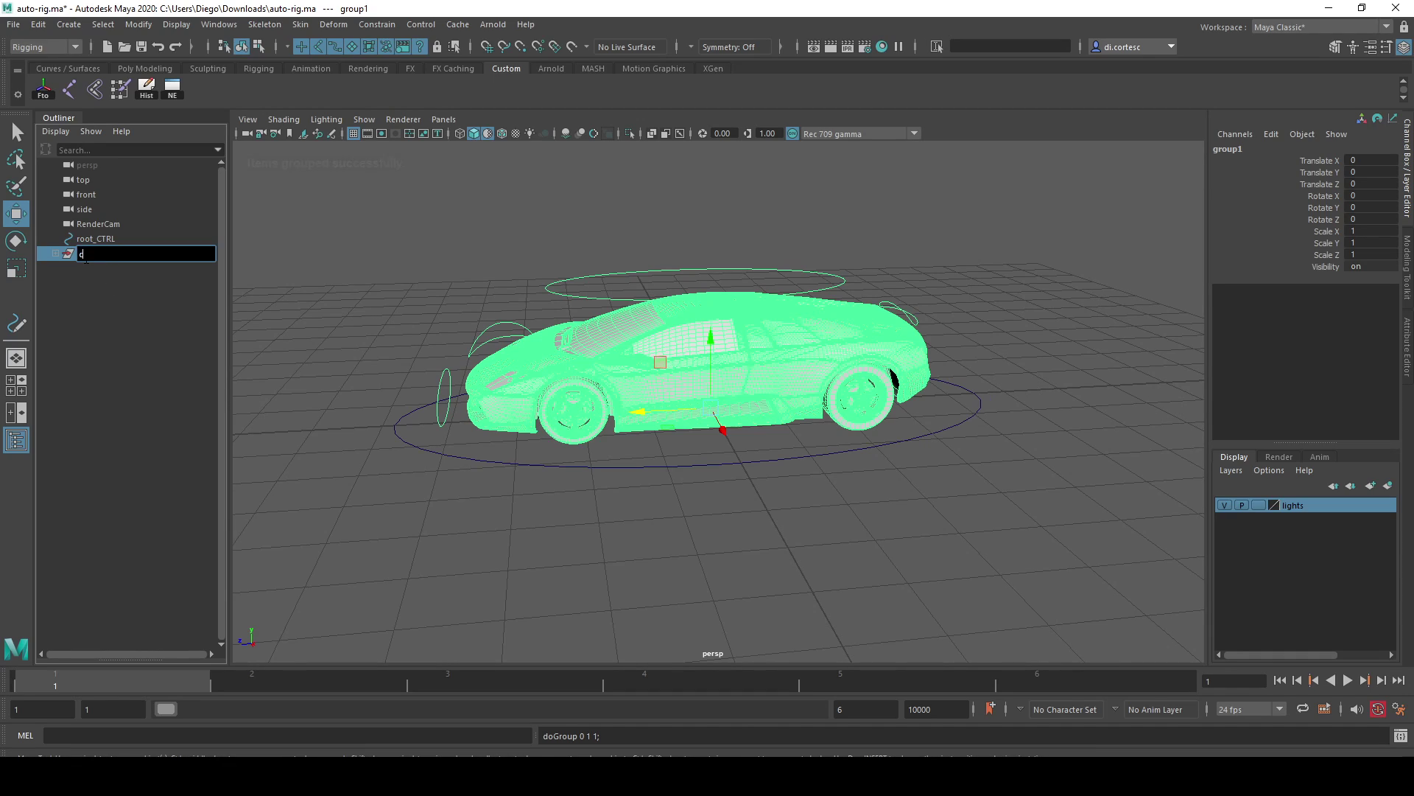
text(R)
text(G)
key(Return)
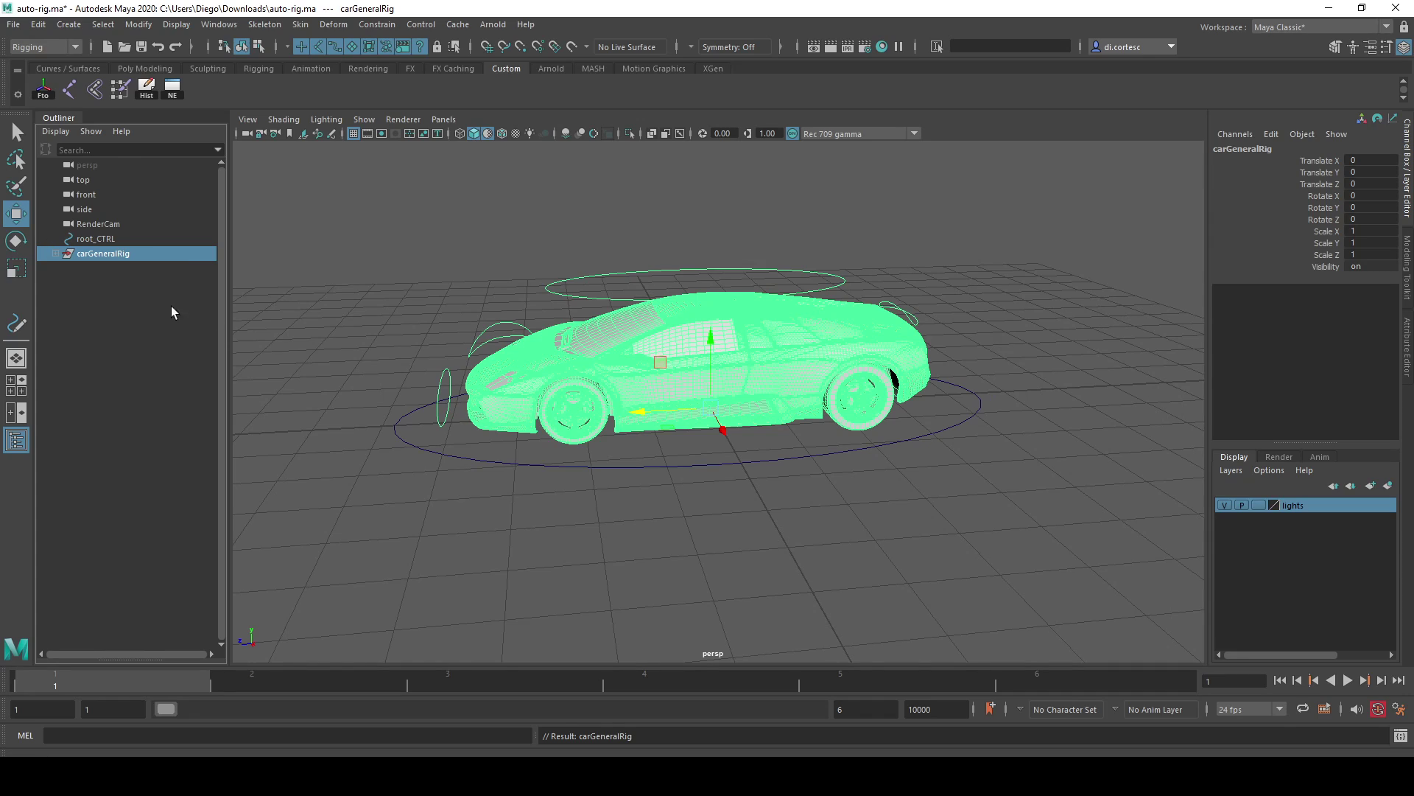
Select root_CTRL first, then add carGeneralRig to the selection in the Outliner
click(97, 245)
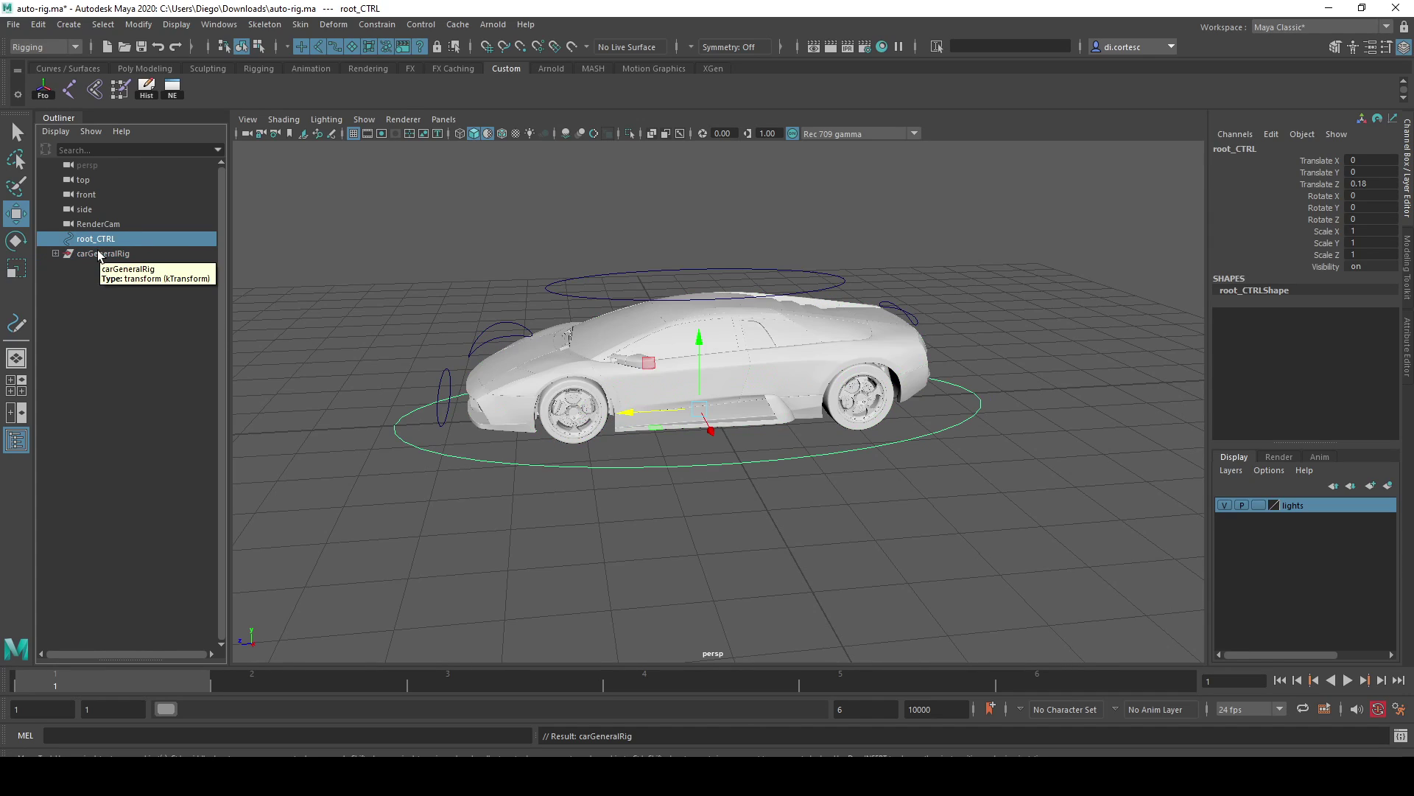
click(103, 254)
click(109, 239)
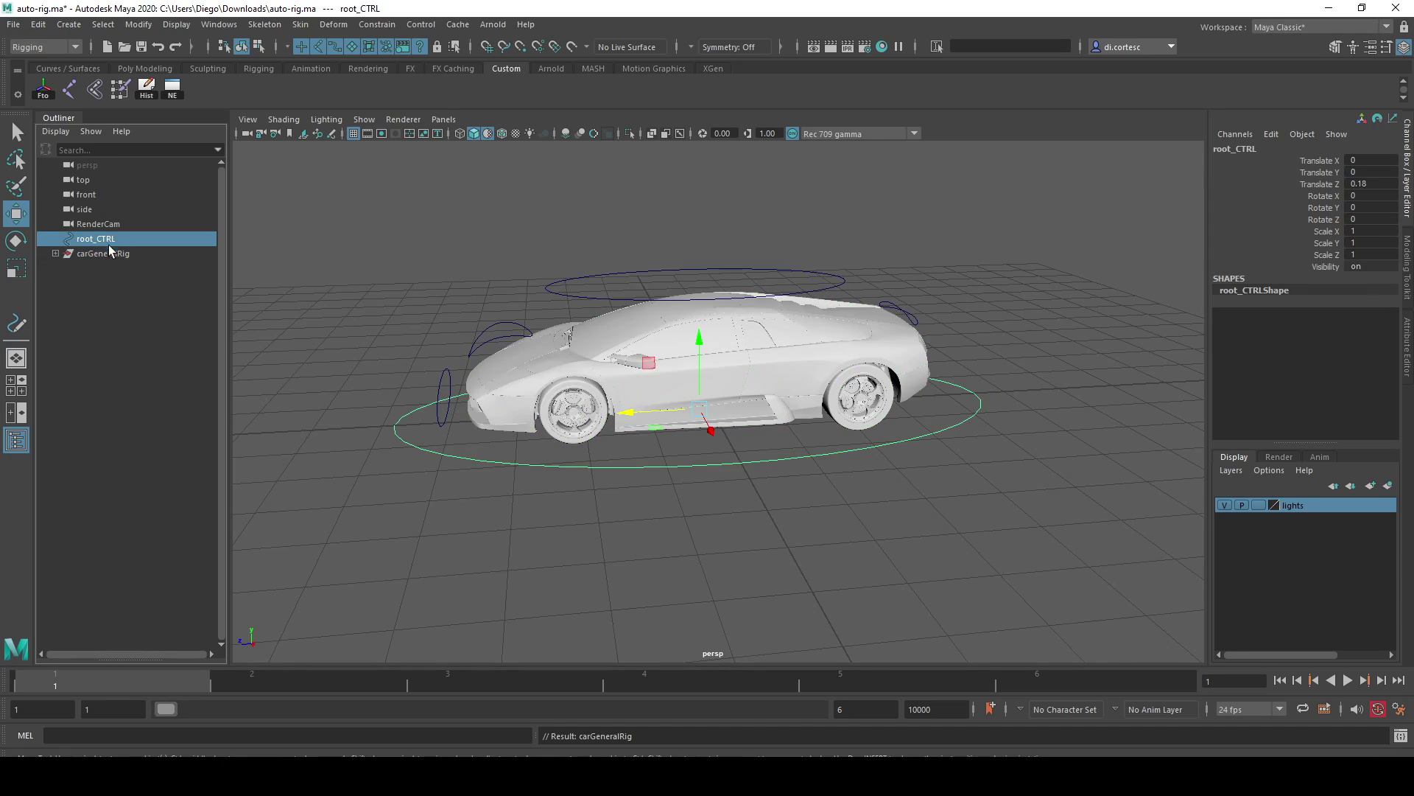
click(101, 239)
click(104, 238)
click(101, 253)
click(98, 240)
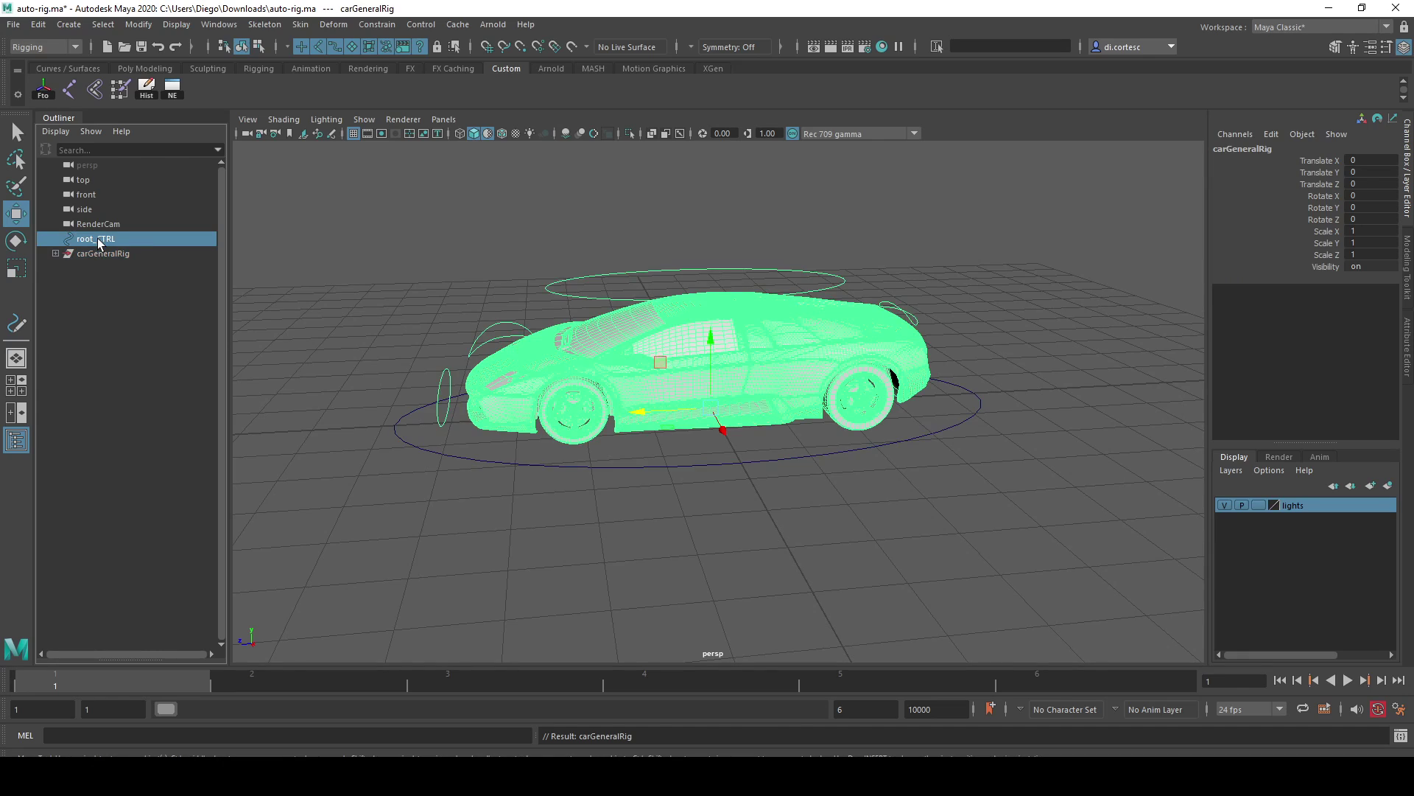
click(104, 255)
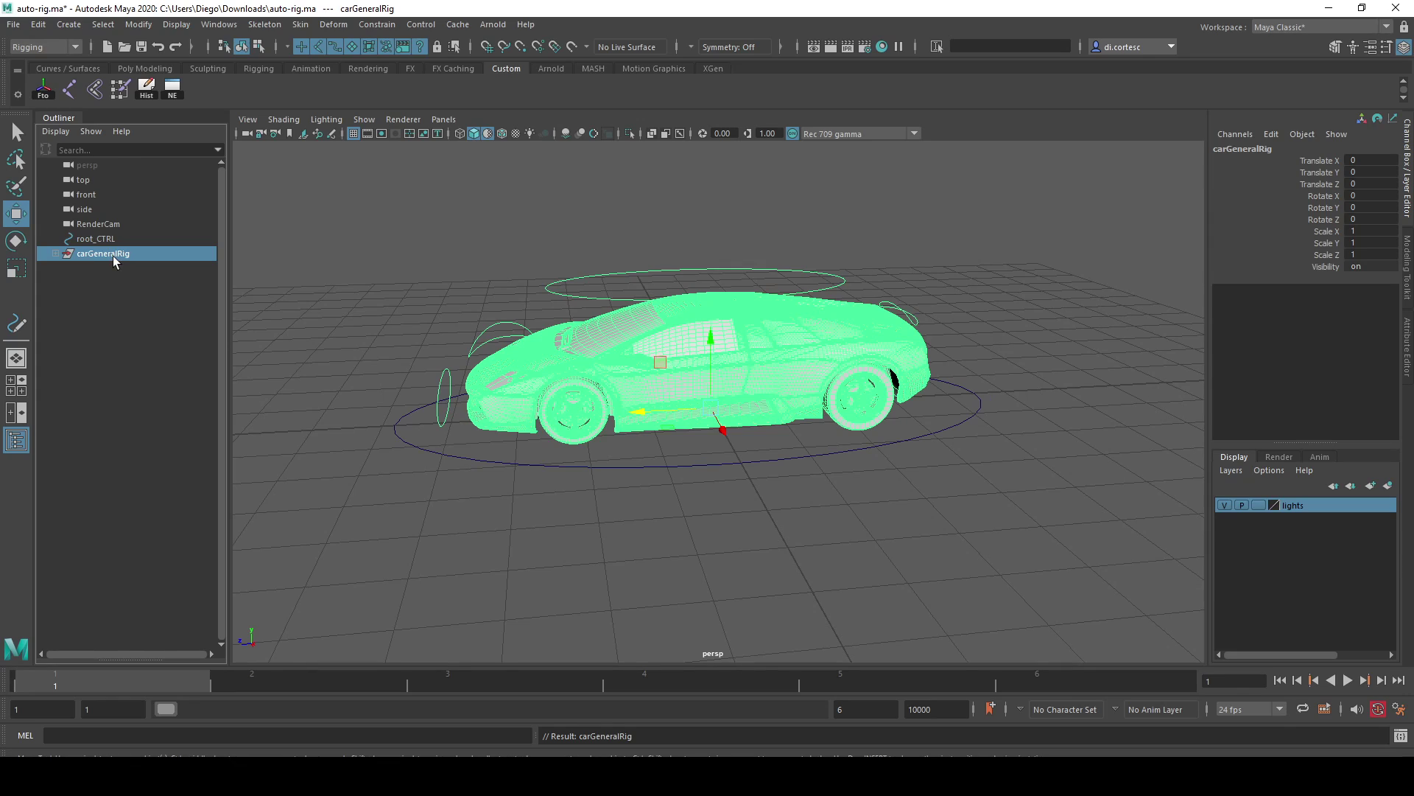
click(107, 240)
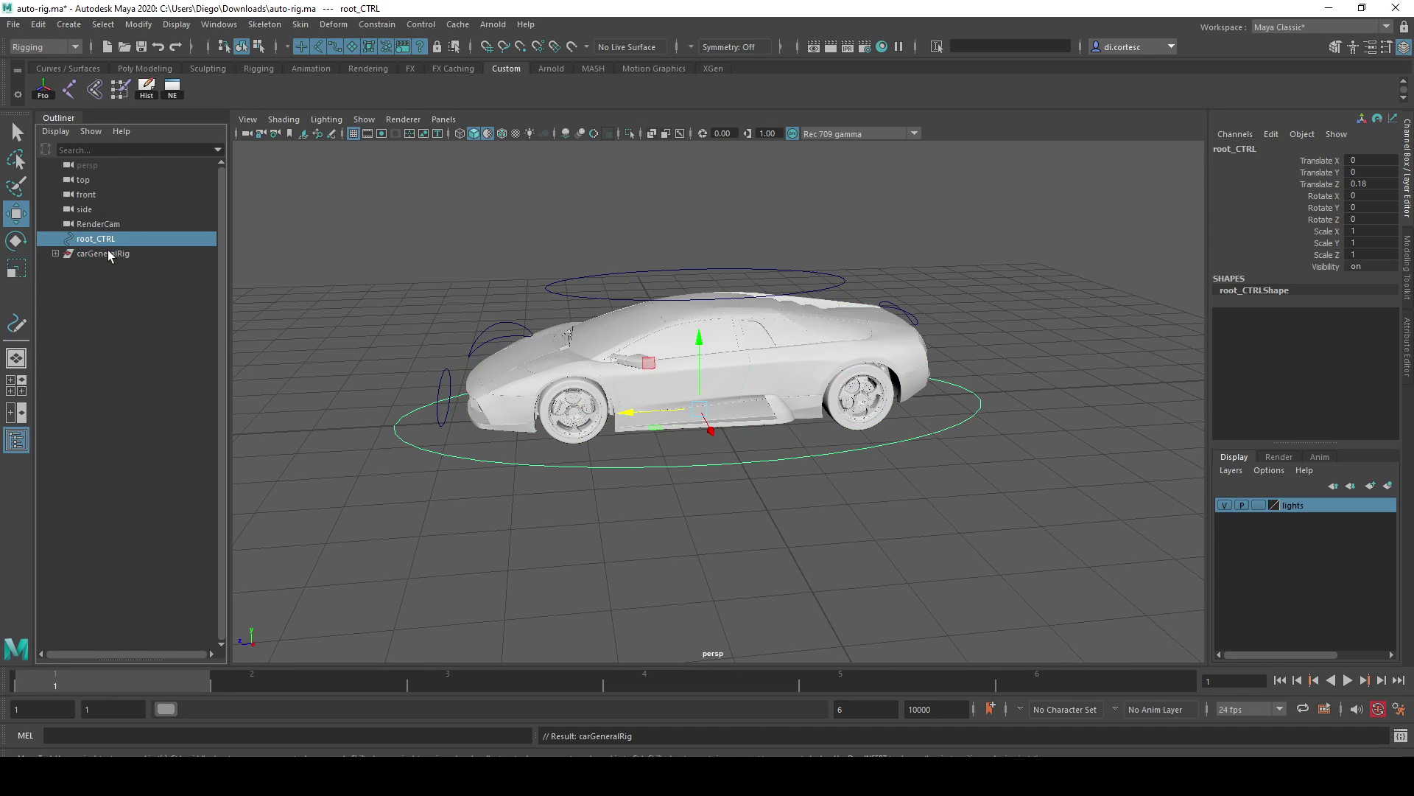
click(108, 251)
click(104, 238)
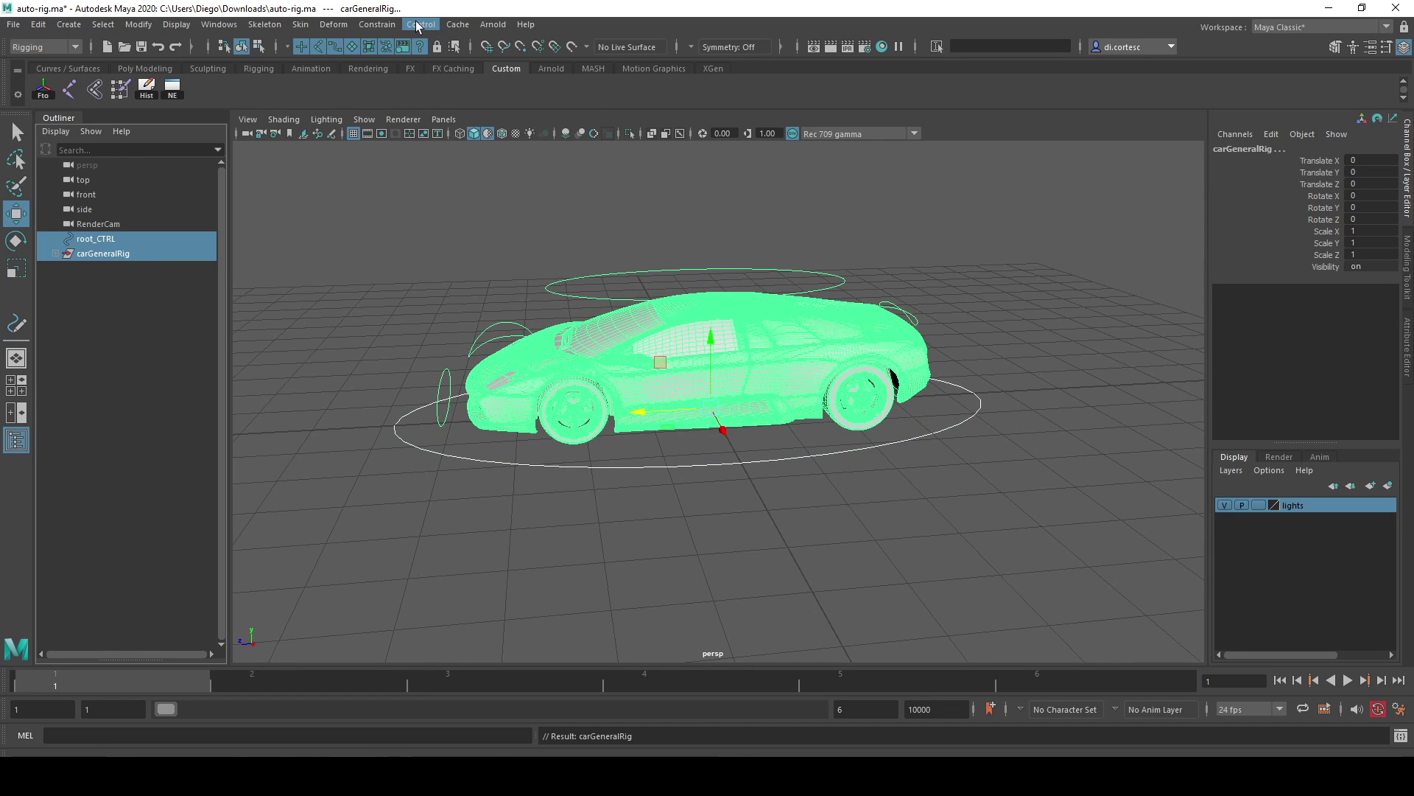
Add a parent constraint with Maintain offset enabled, then clear the selection
click(377, 24)
click(519, 62)
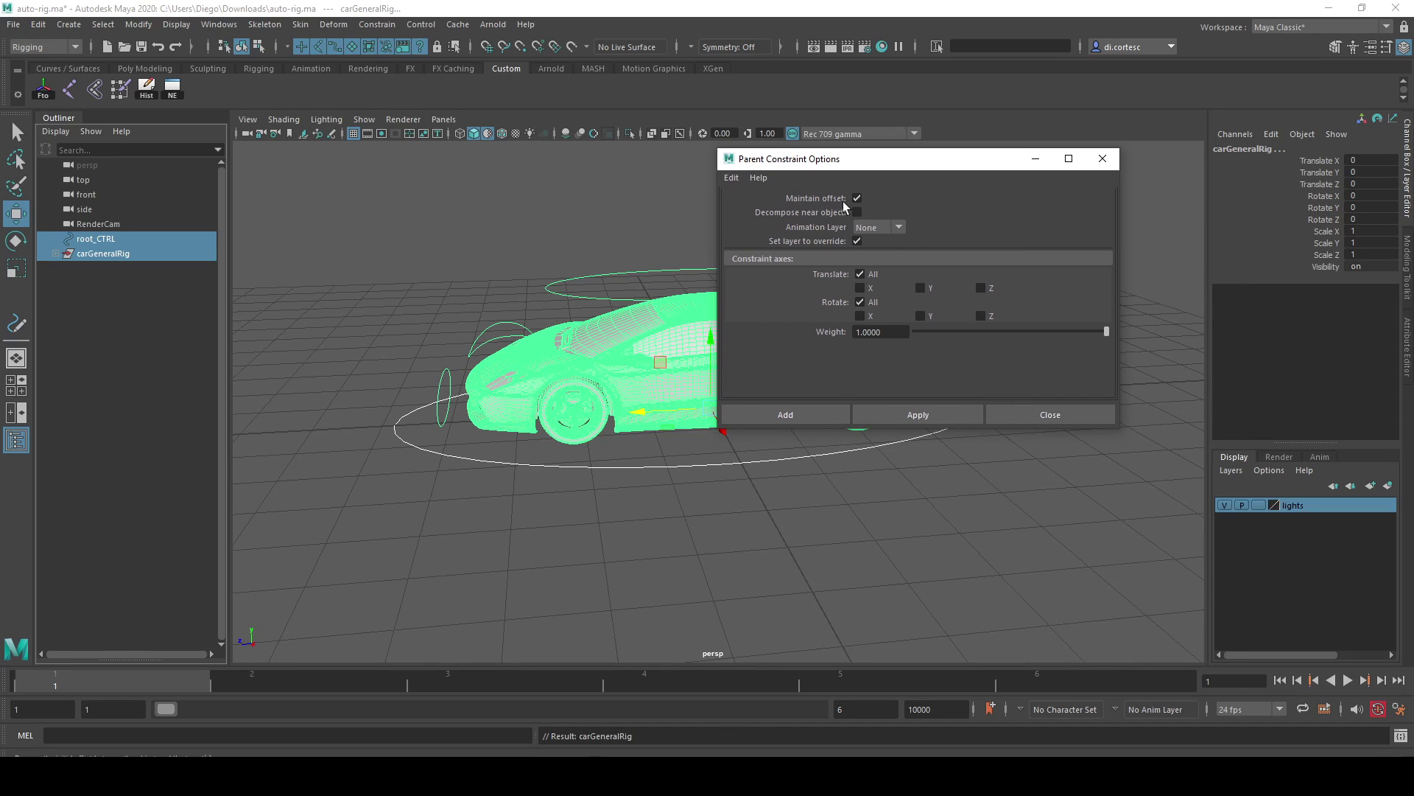
click(732, 178)
click(807, 409)
click(594, 469)
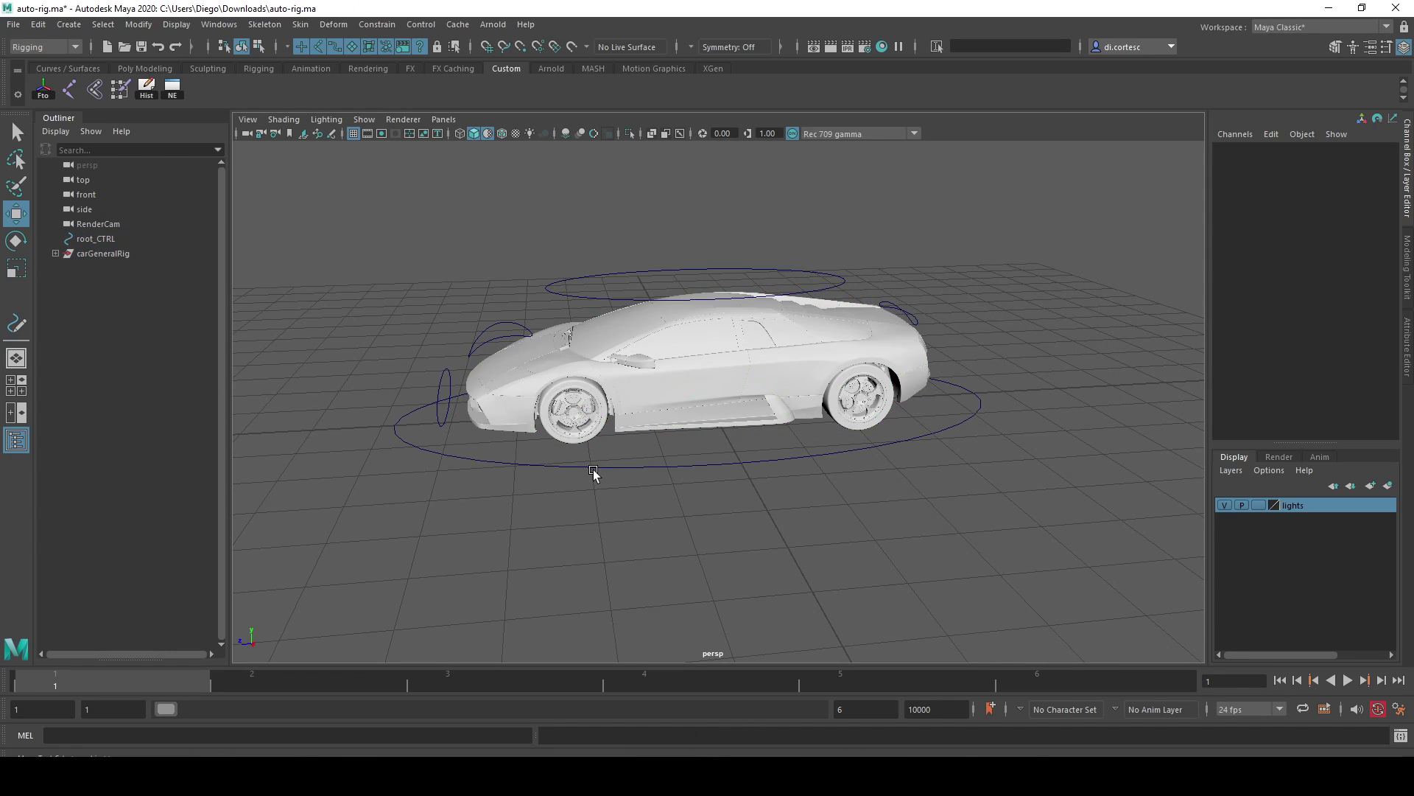
Test moving and rotating the car with root_CTRL, then undo the rotations
click(580, 455)
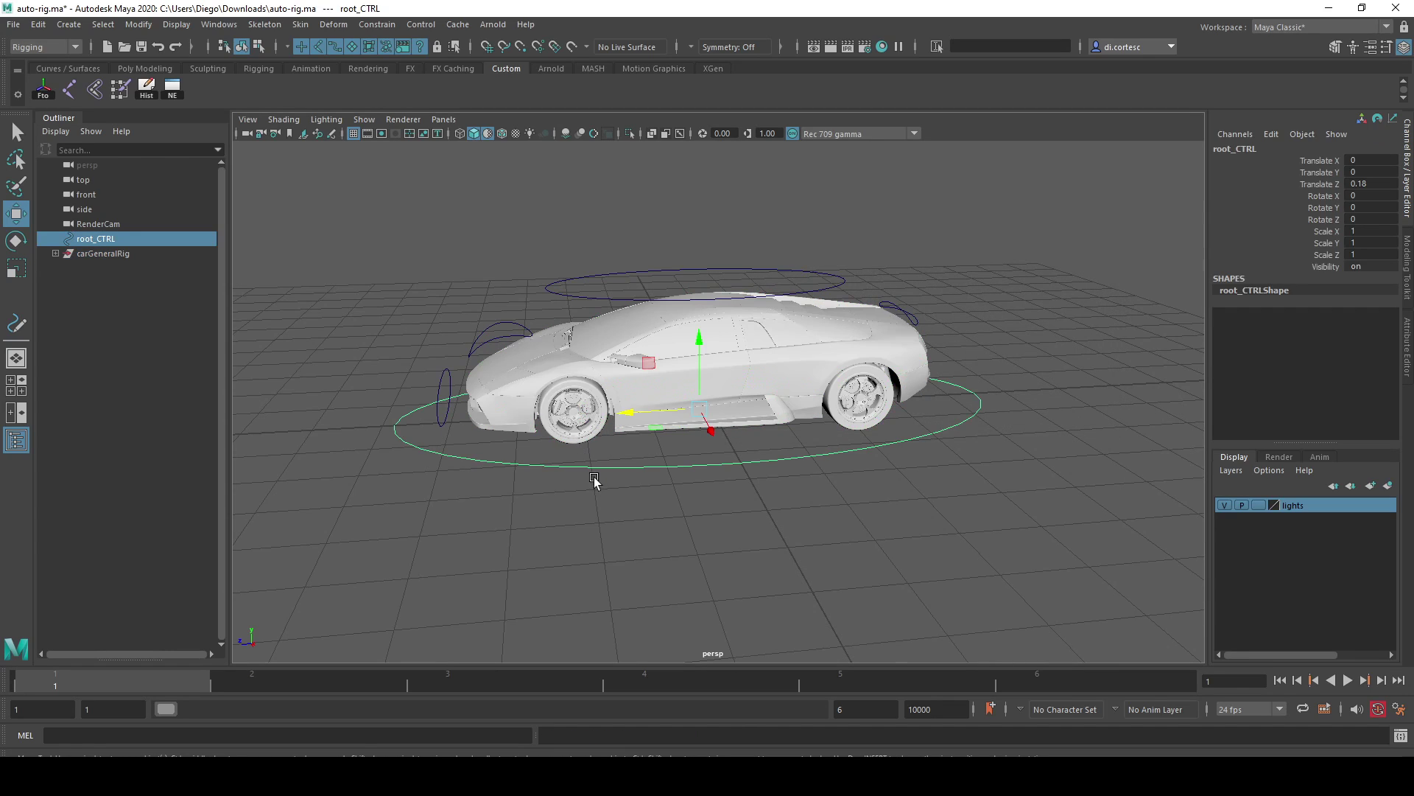
mouse_move(632, 409)
mouse_down()
mouse_move(514, 405)
mouse_move(678, 404)
mouse_move(679, 424)
mouse_up()
key(e)
key(ctrl+z)
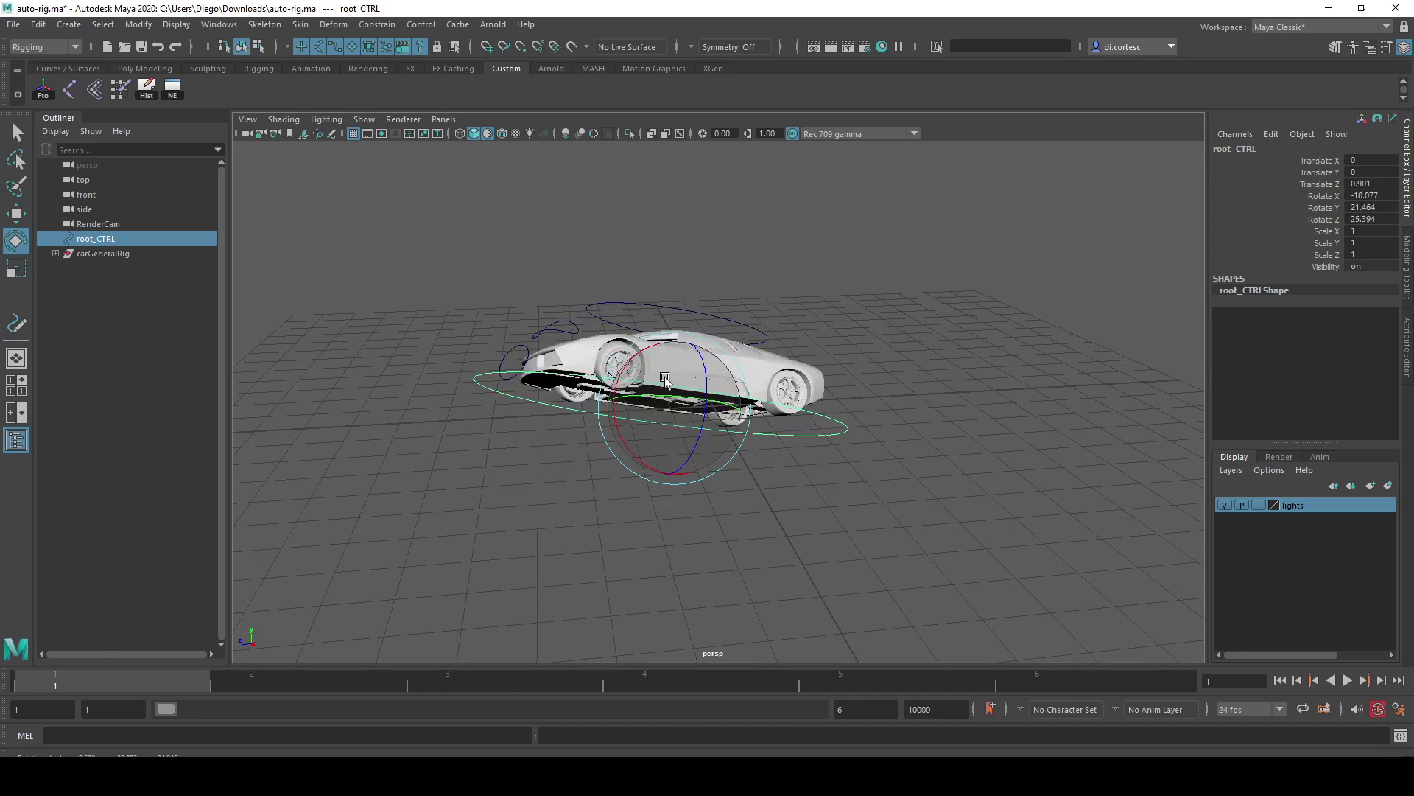
key(ctrl+z)
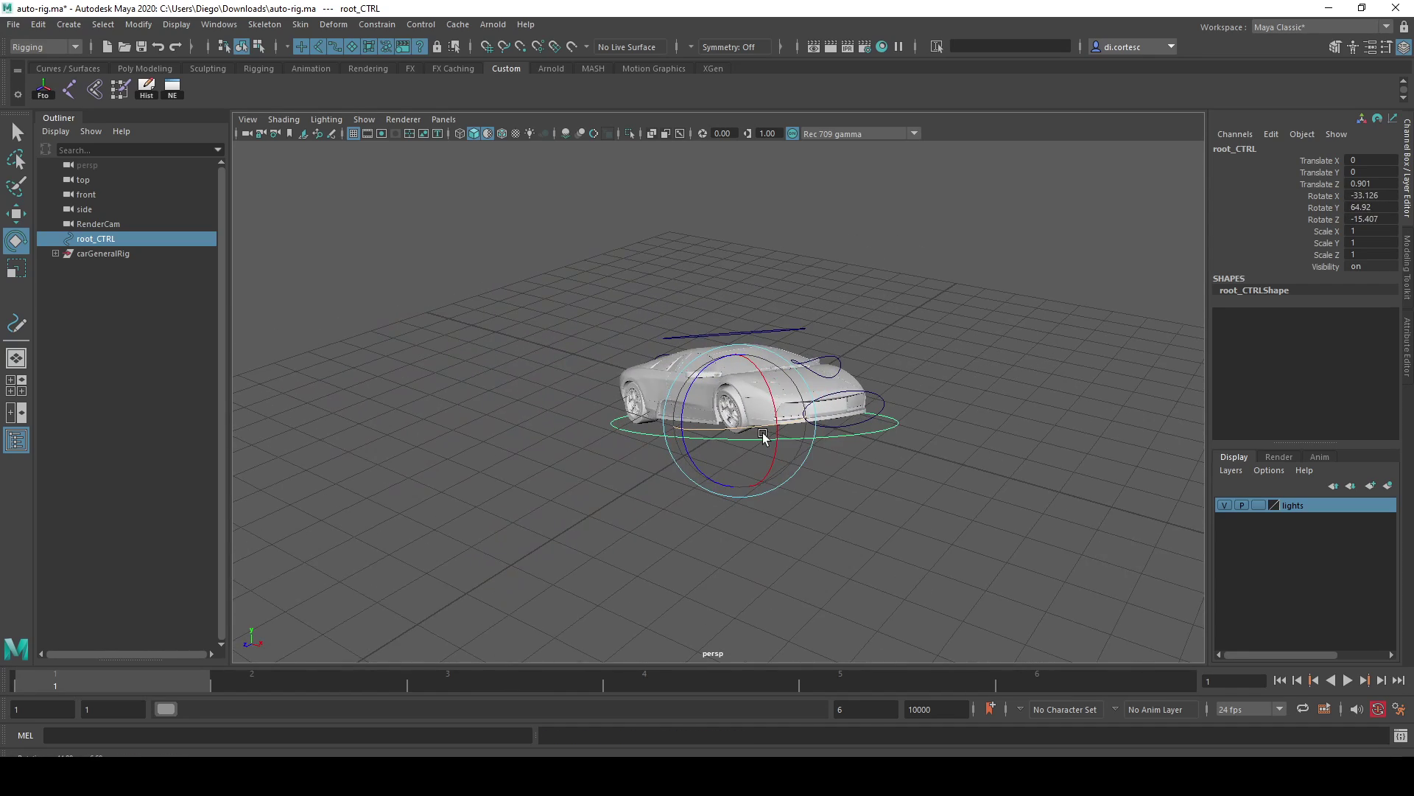
key(shift+z)
key(ctrl+z)
Test-move the car again and test-rotate the front-left wheel, undoing both
key(w)
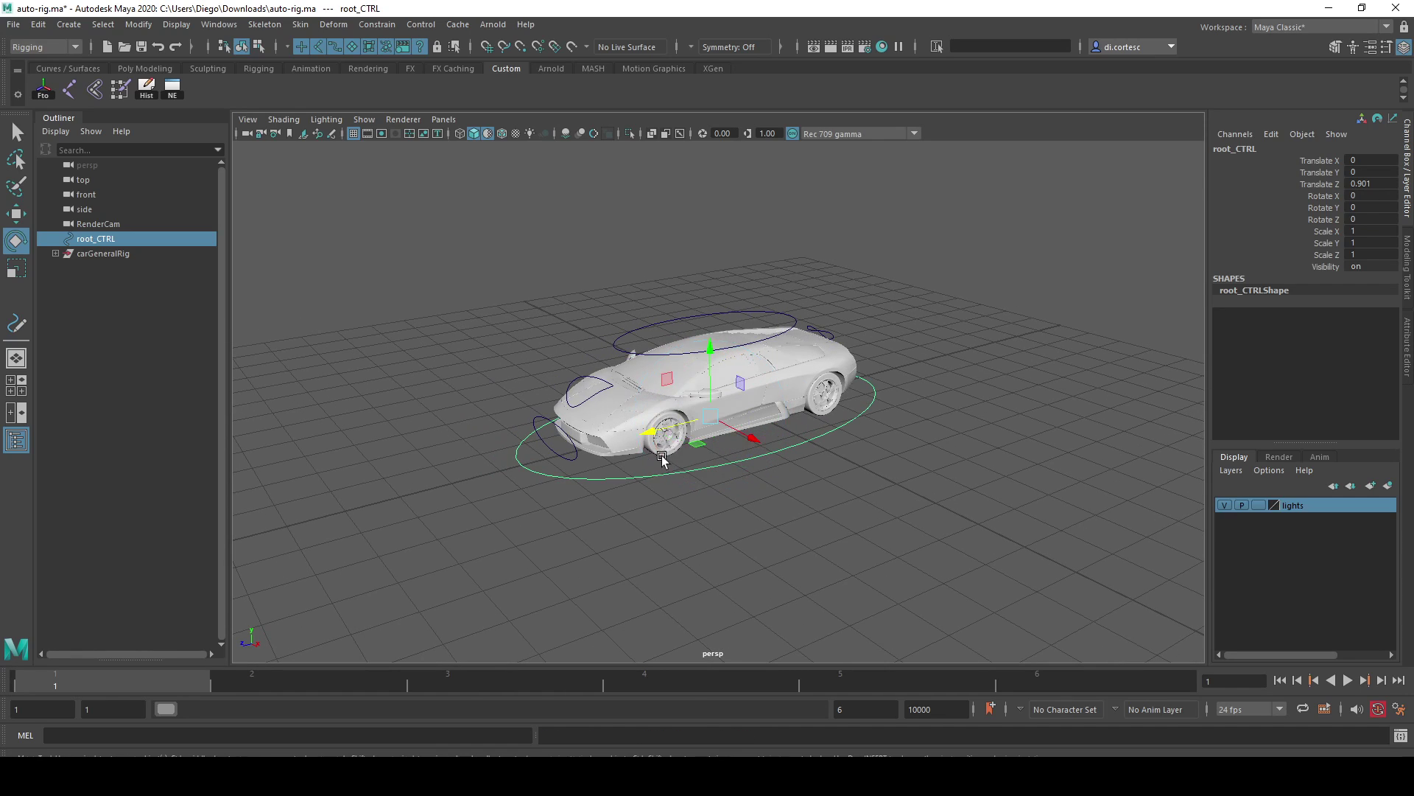
mouse_move(658, 444)
mouse_down()
mouse_move(842, 398)
mouse_move(732, 488)
mouse_up()
key(ctrl+z)
alt+right_drag(731, 487, 837, 515)
mouse_move(838, 515)
alt+mouse_down()
mouse_move(748, 467)
mouse_move(909, 477)
mouse_move(771, 470)
mouse_move(697, 489)
mouse_move(640, 465)
mouse_move(698, 462)
mouse_move(535, 471)
mouse_move(515, 412)
mouse_move(516, 442)
alt+mouse_up()
click(498, 391)
key(e)
key(ctrl+z)
Test-slide the car along Z with root_CTRL, undo it, and select the front-left wheel
click(610, 524)
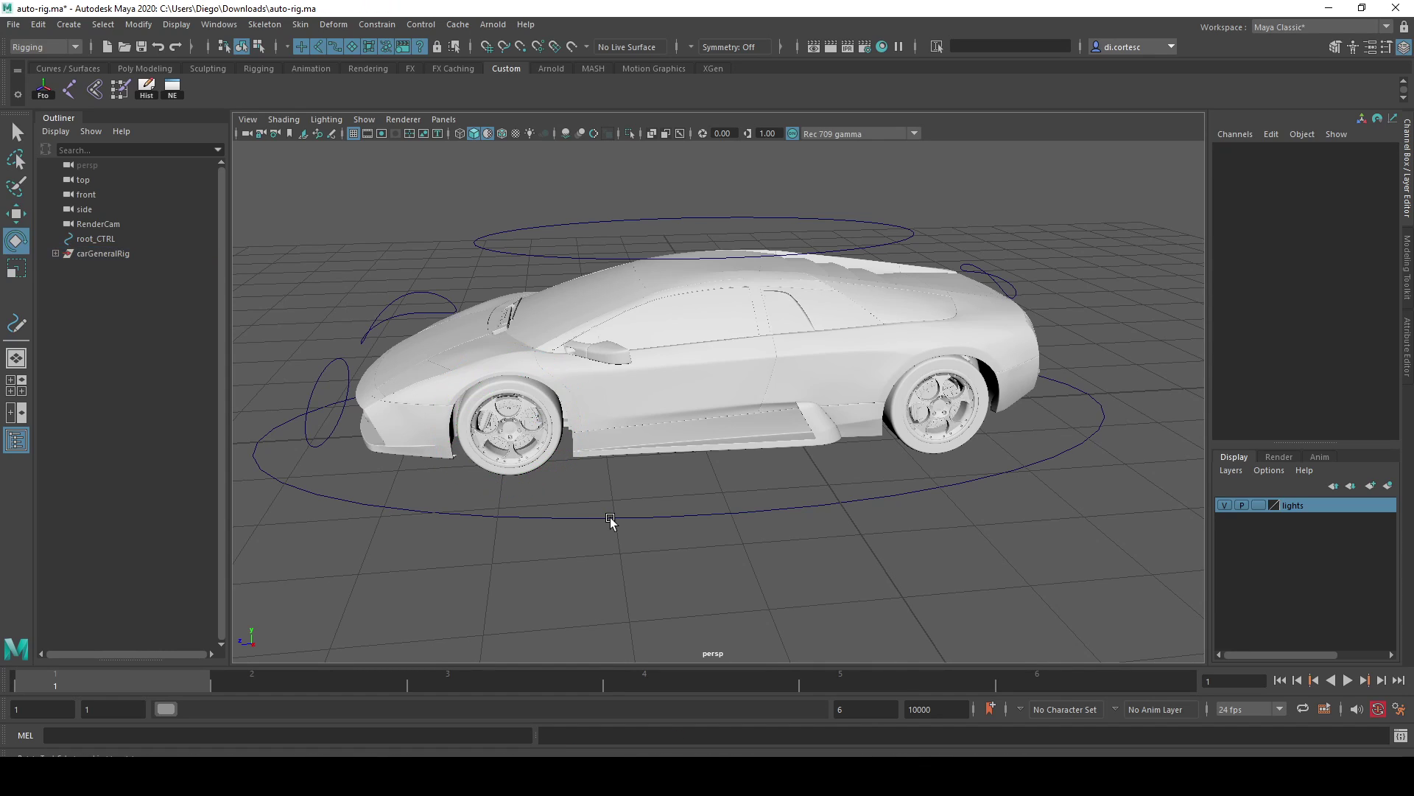
scroll(710, 489, down, 5)
scroll(710, 472, down, 5)
key(w)
drag(777, 413, 770, 424)
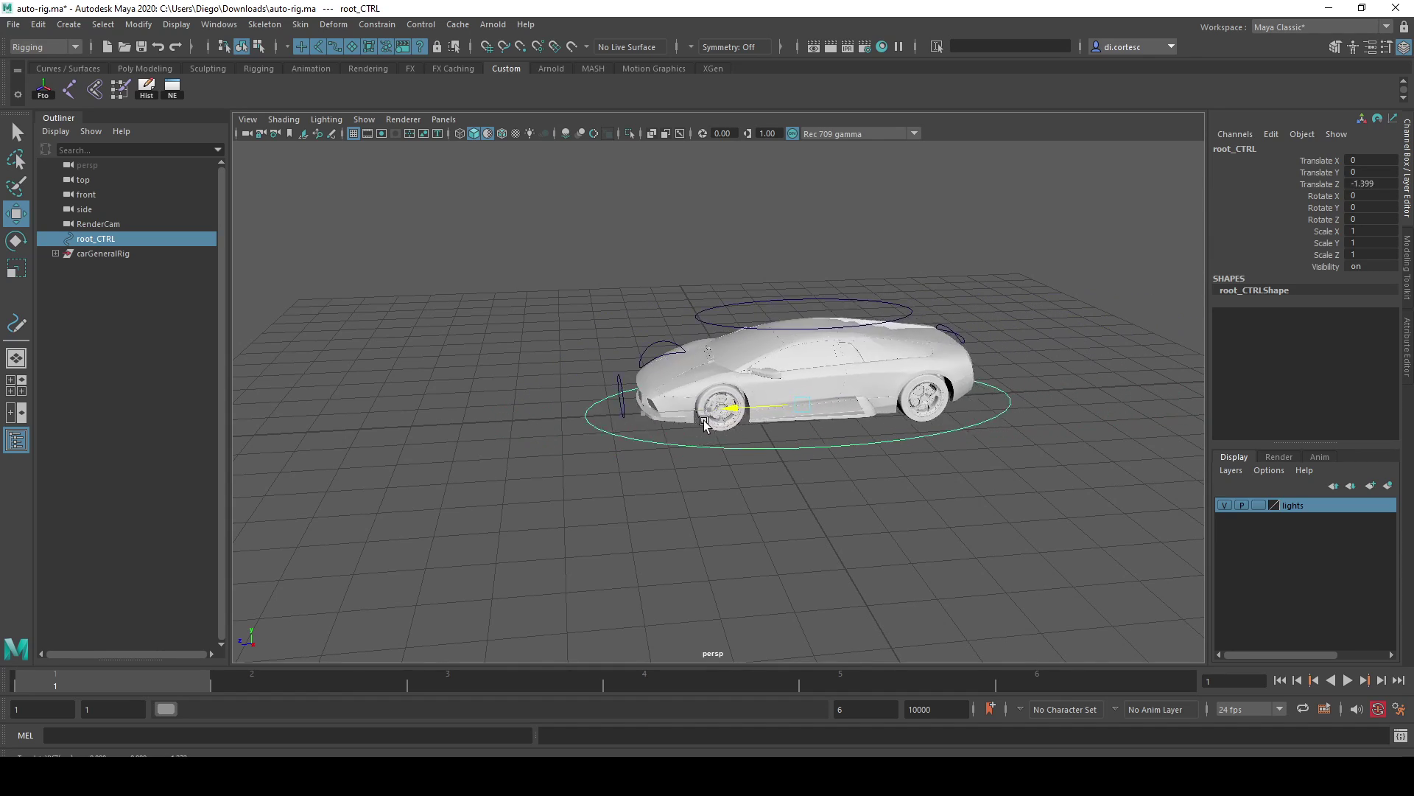
key(ctrl+z)
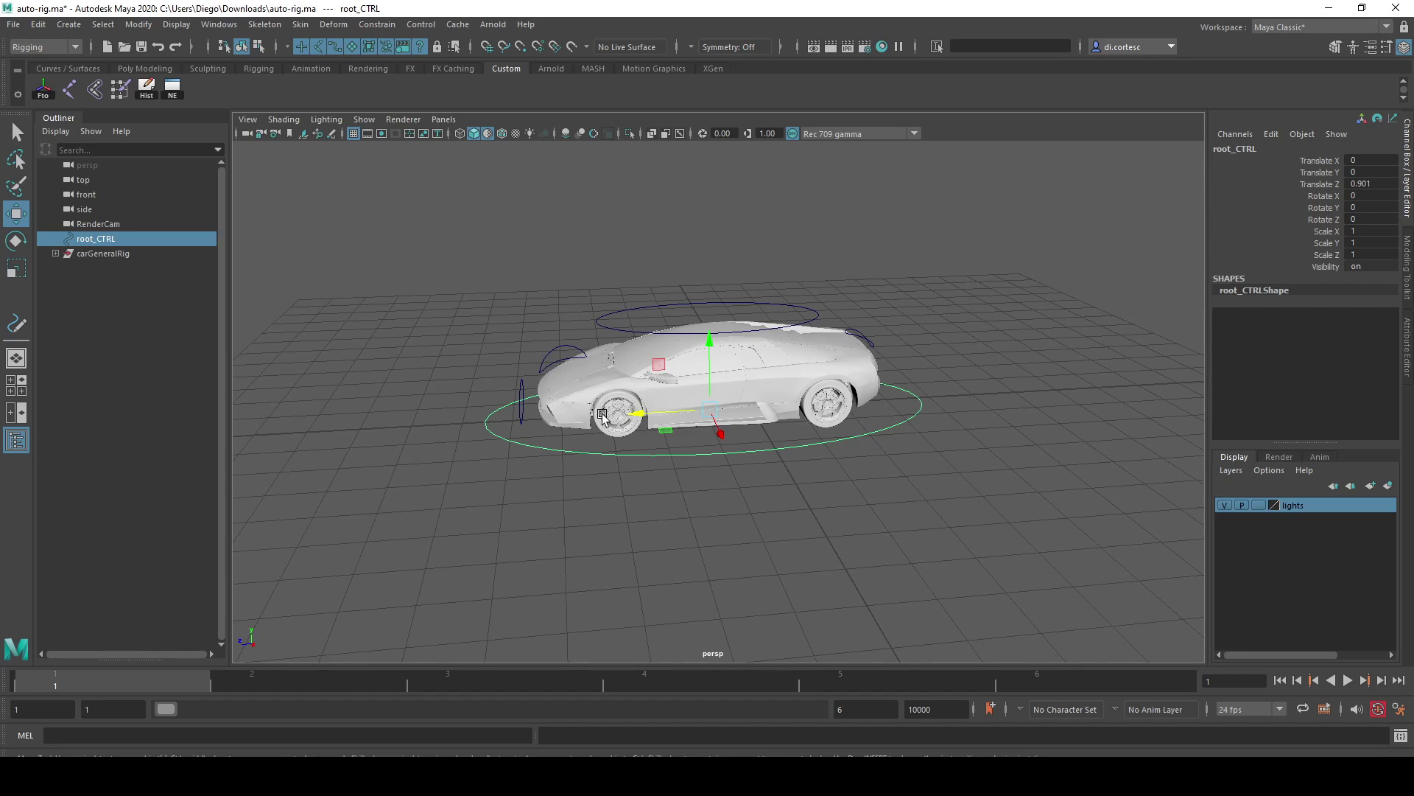
click(603, 417)
Open the Expression Editor filtered by object/attribute name and pick wheel_Front_L rotateX
click(215, 28)
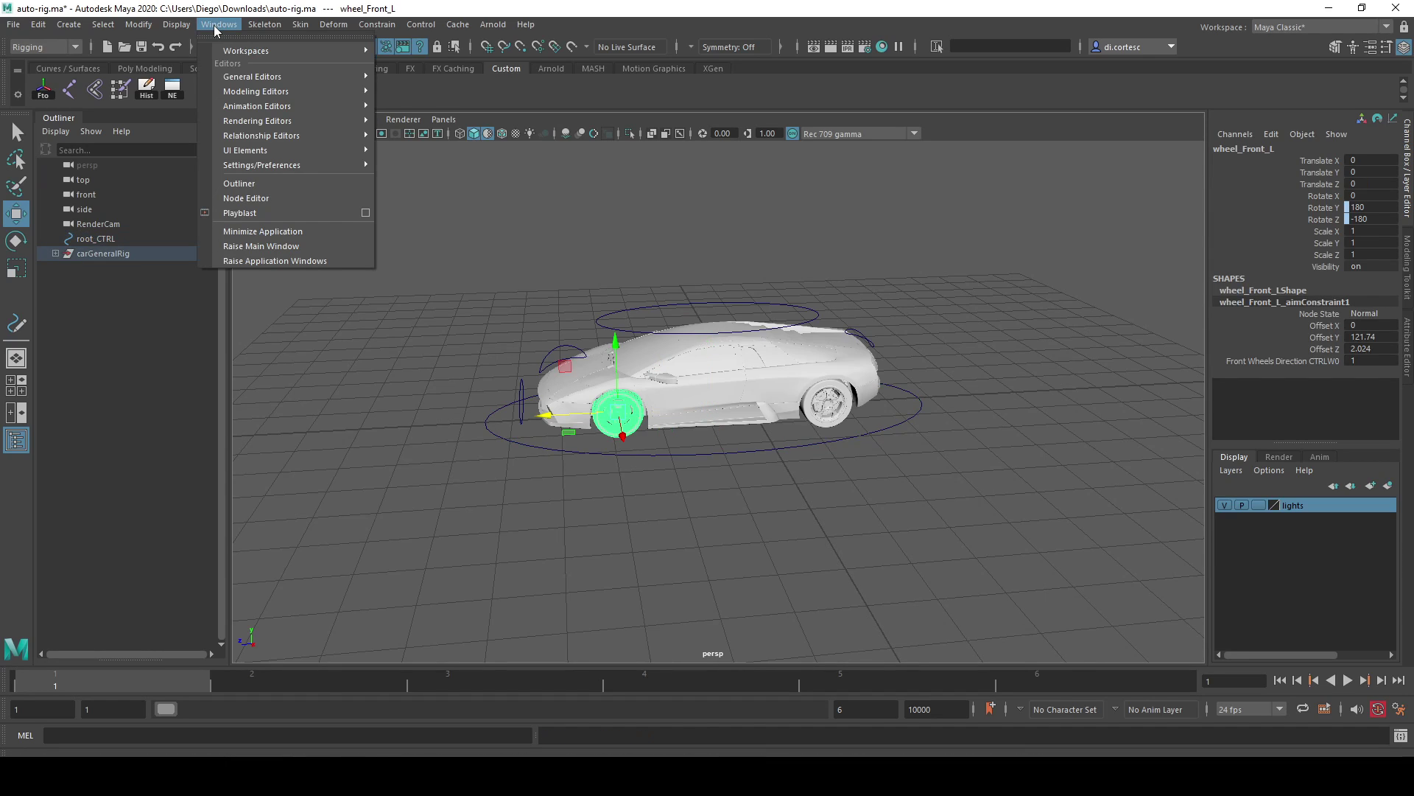
mouse_move(256, 105)
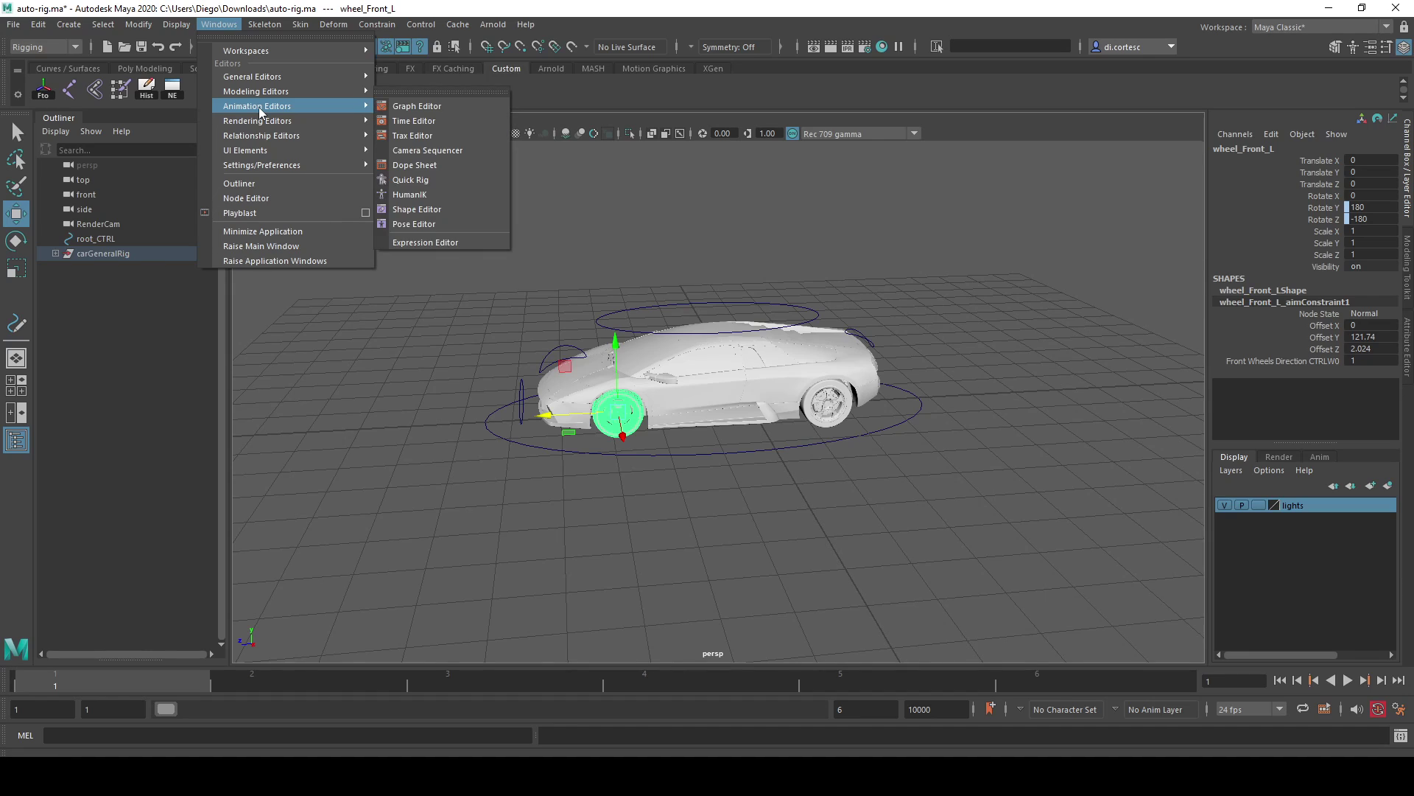
click(416, 238)
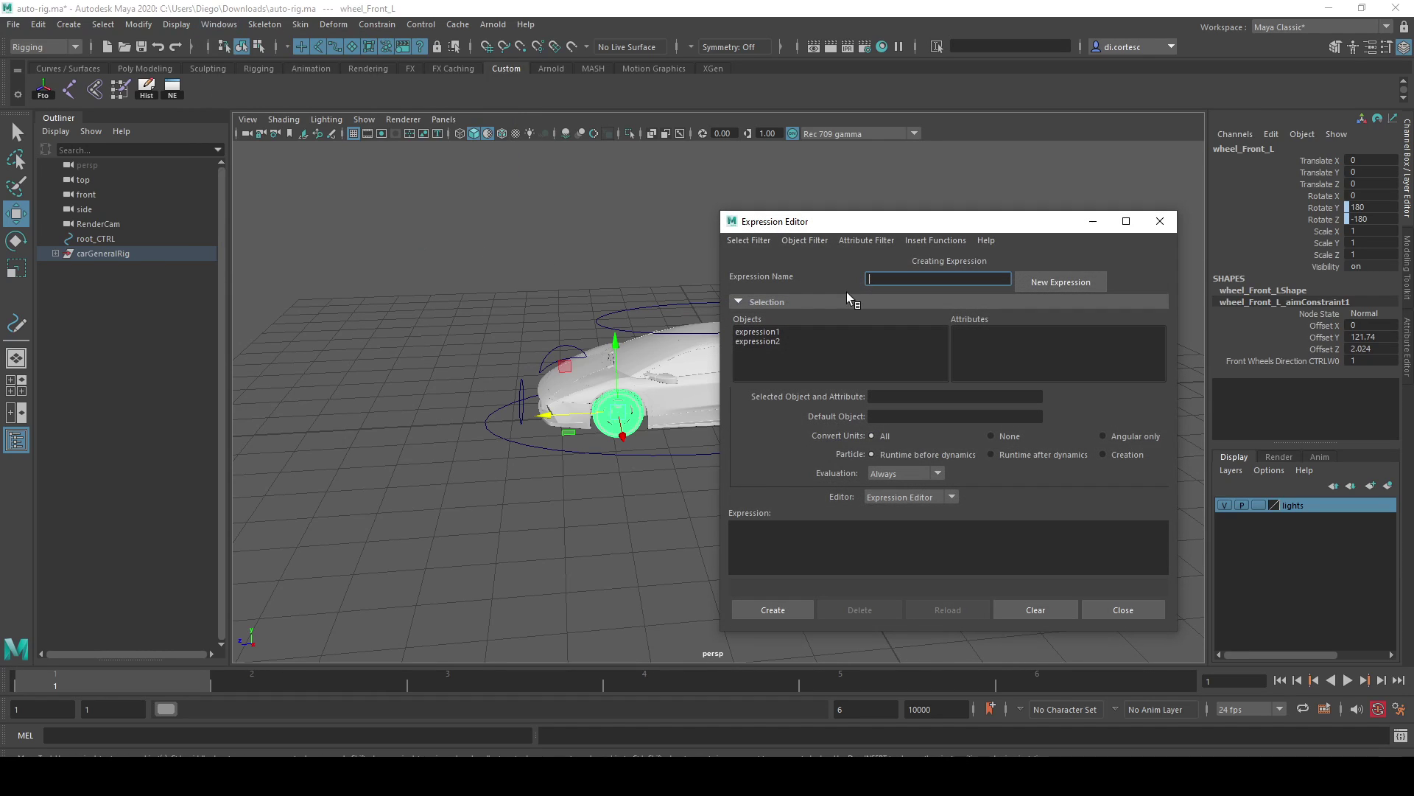
drag(840, 230, 833, 197)
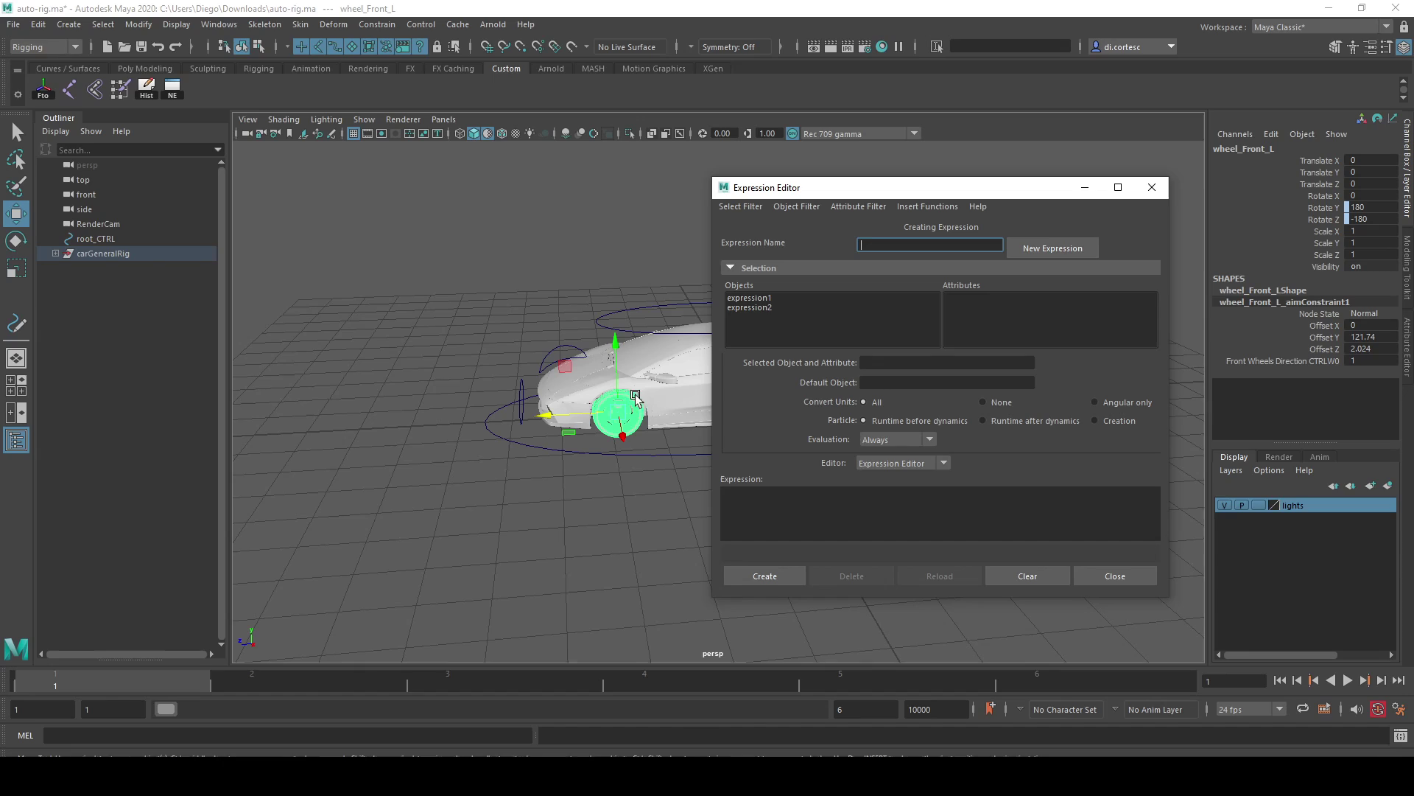
click(736, 206)
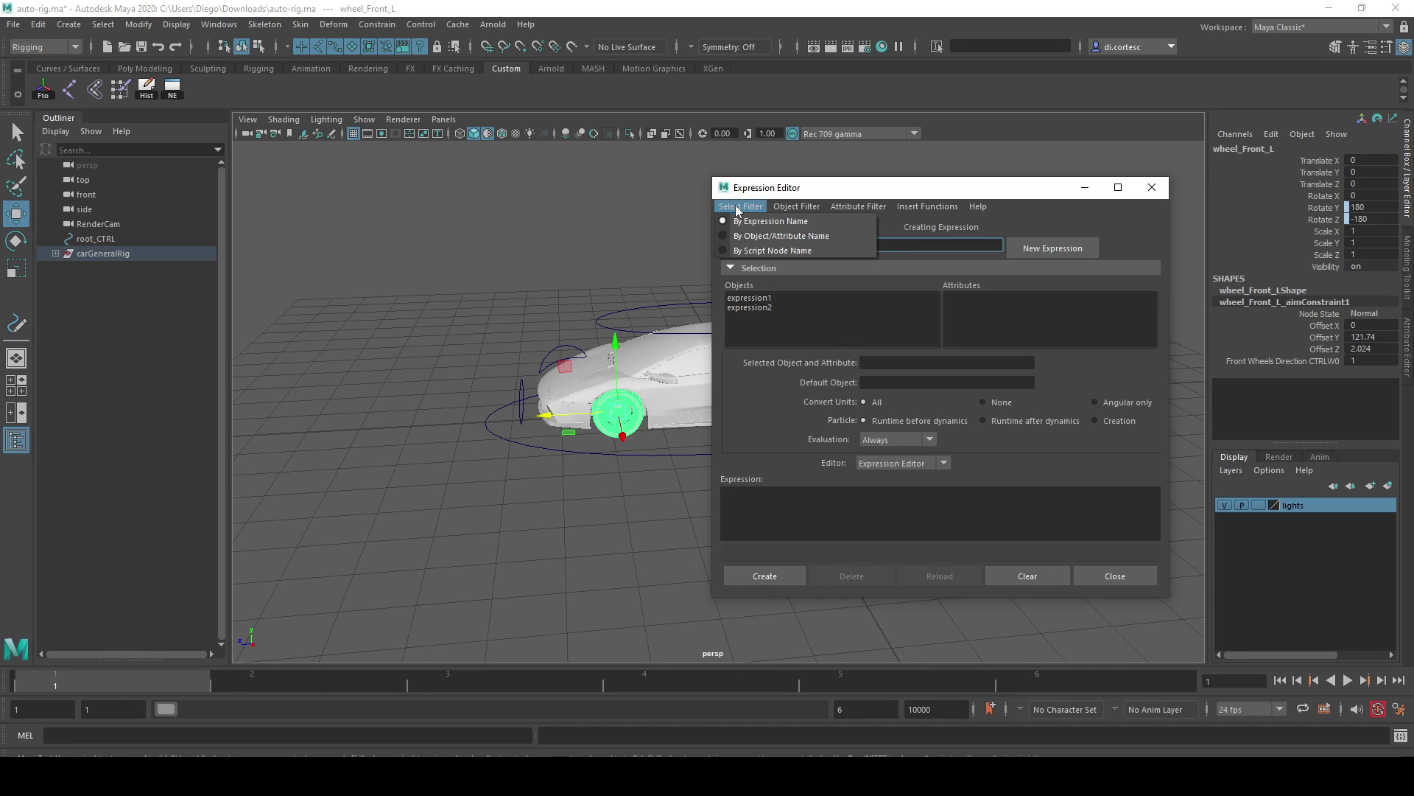
click(783, 235)
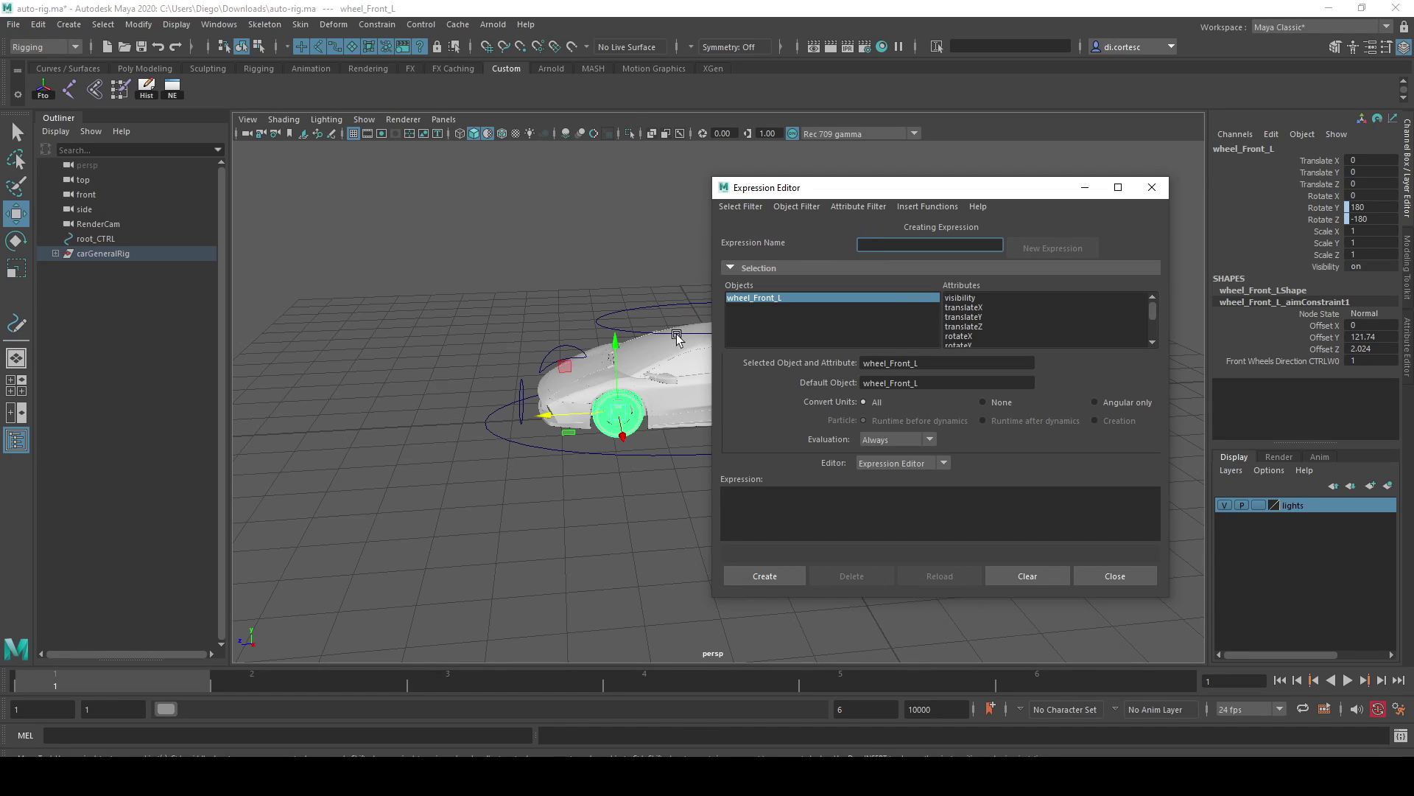
text(ew)
click(966, 336)
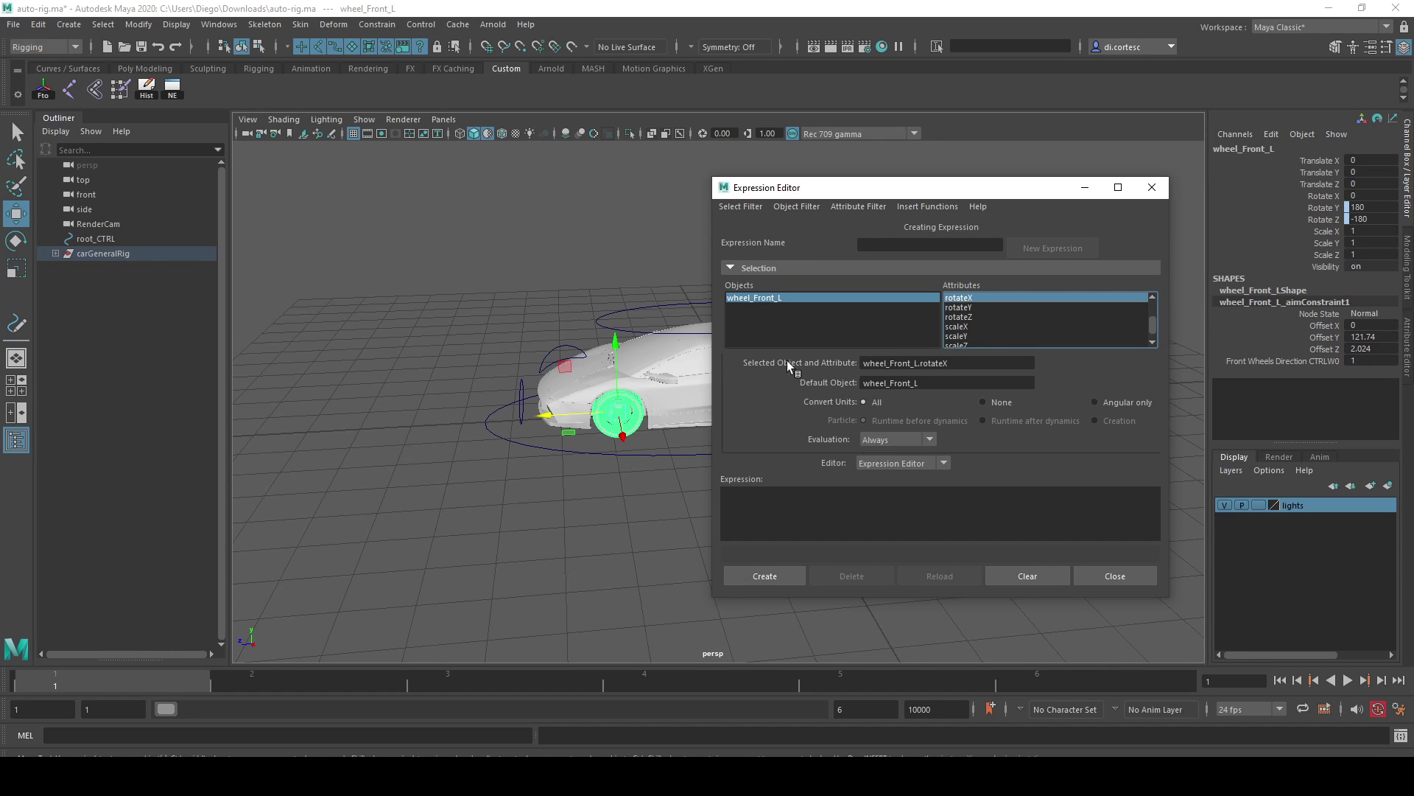
Copy wheel_Front_L.rotateX from the name field into the expression body
scroll(696, 416, up, 2)
scroll(696, 416, up, 2)
scroll(696, 416, up, 2)
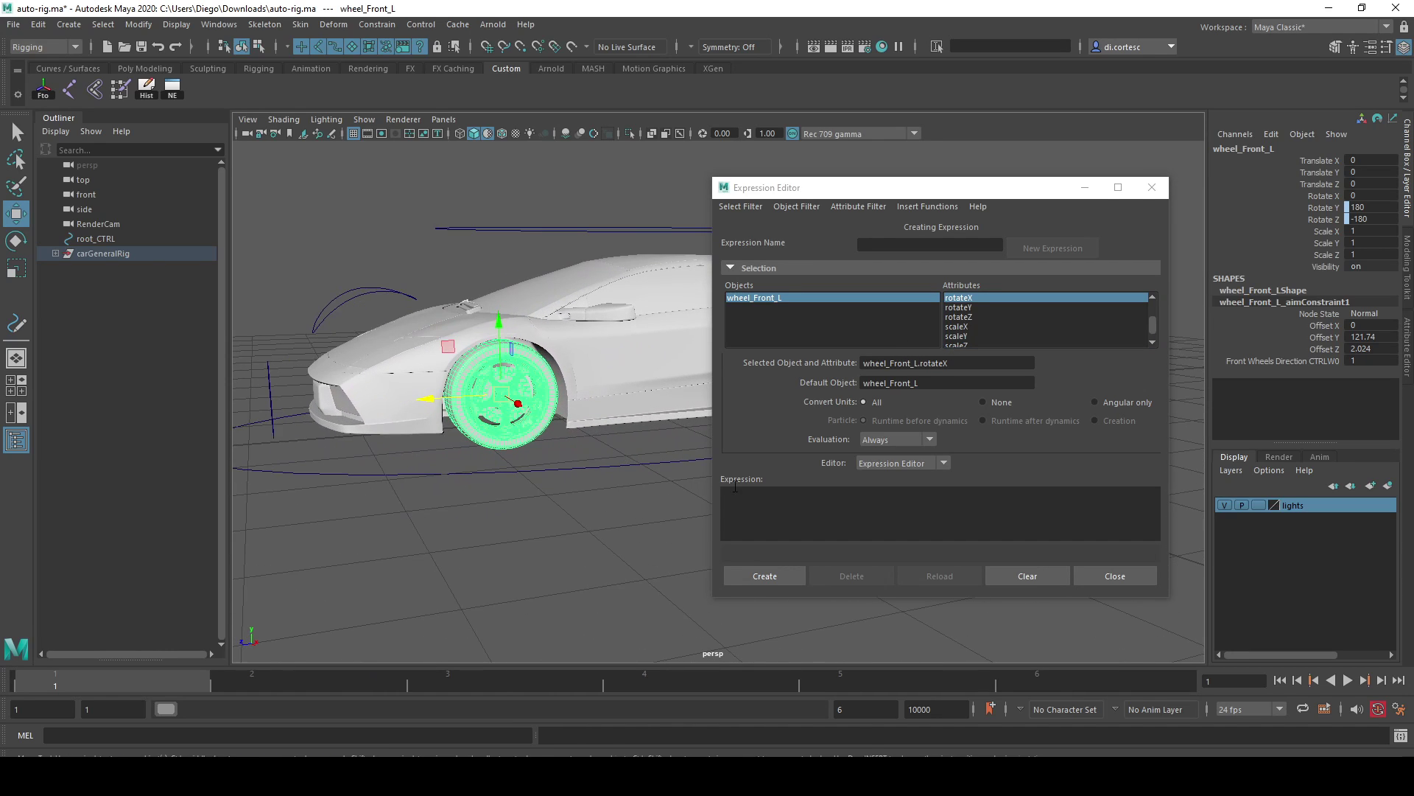
click(965, 362)
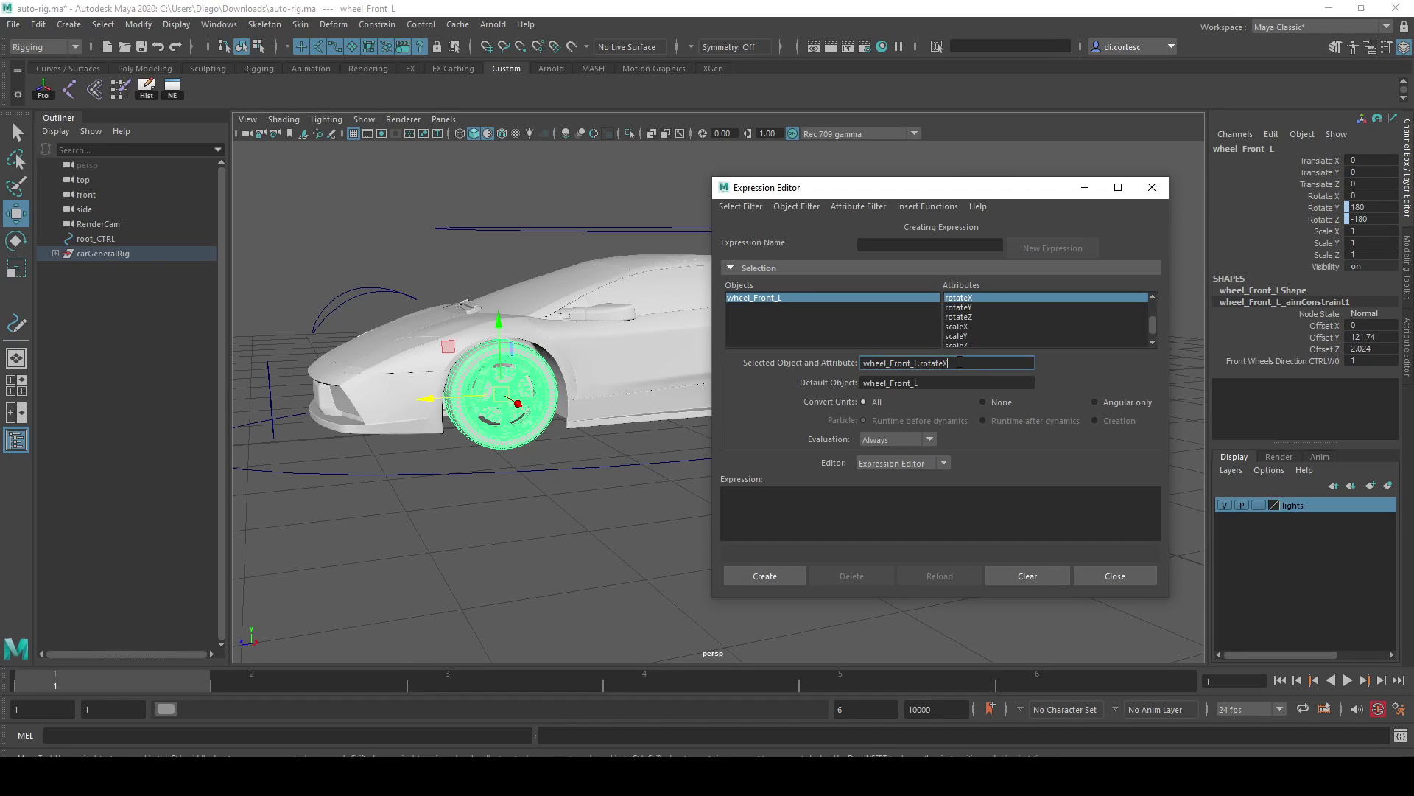
drag(959, 362, 837, 383)
key(ctrl+c)
click(803, 494)
key(ctrl+v)
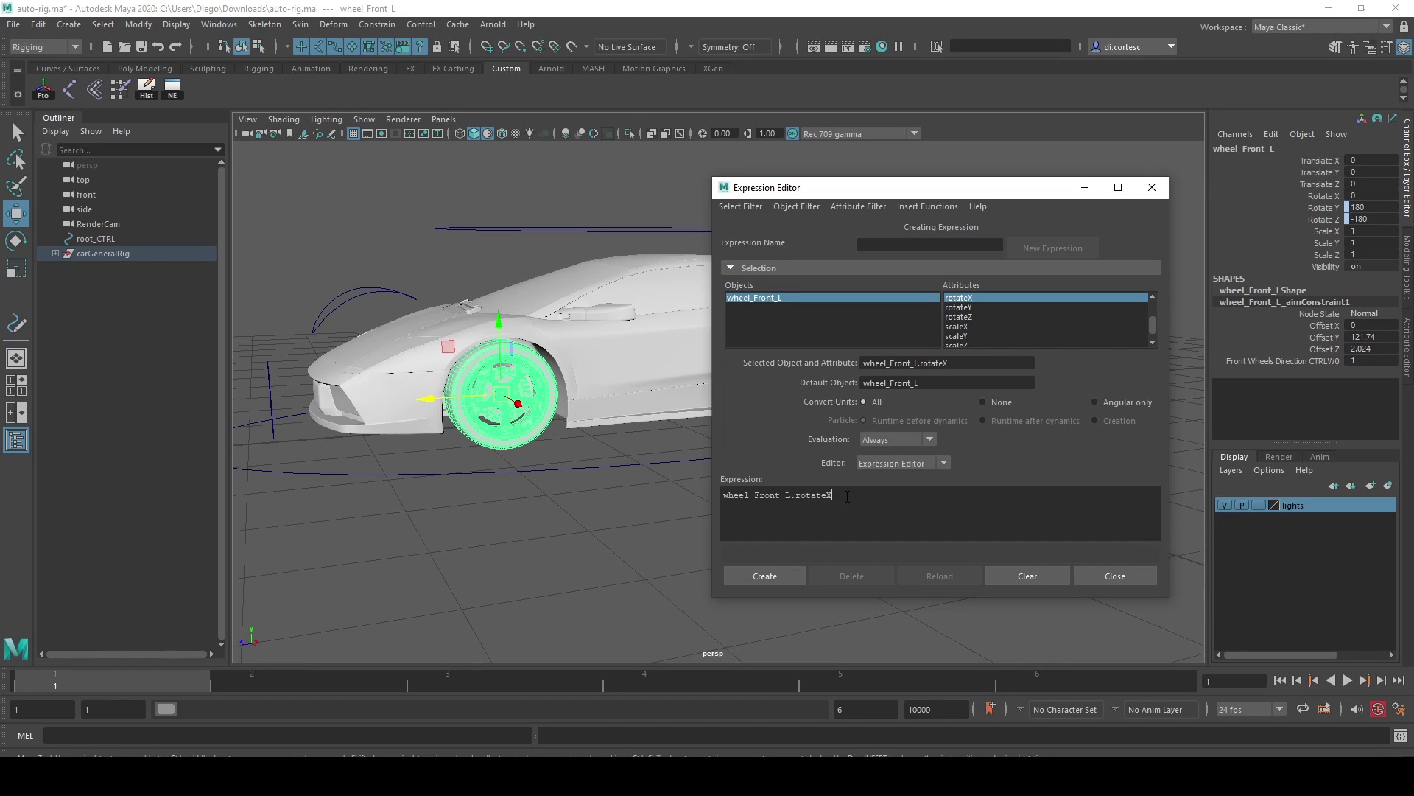
Write wheel_Front_L.rotateX = (root_CTRL.translateZ / (3.14))*360 and create it as expression3
key(ctrl+a)
text(())
text(root))
text(TRL))
text(trans)
text(late)
text(Z)
text(/ ()
text(3.14)))
text(*360)
drag(1035, 493, 705, 493)
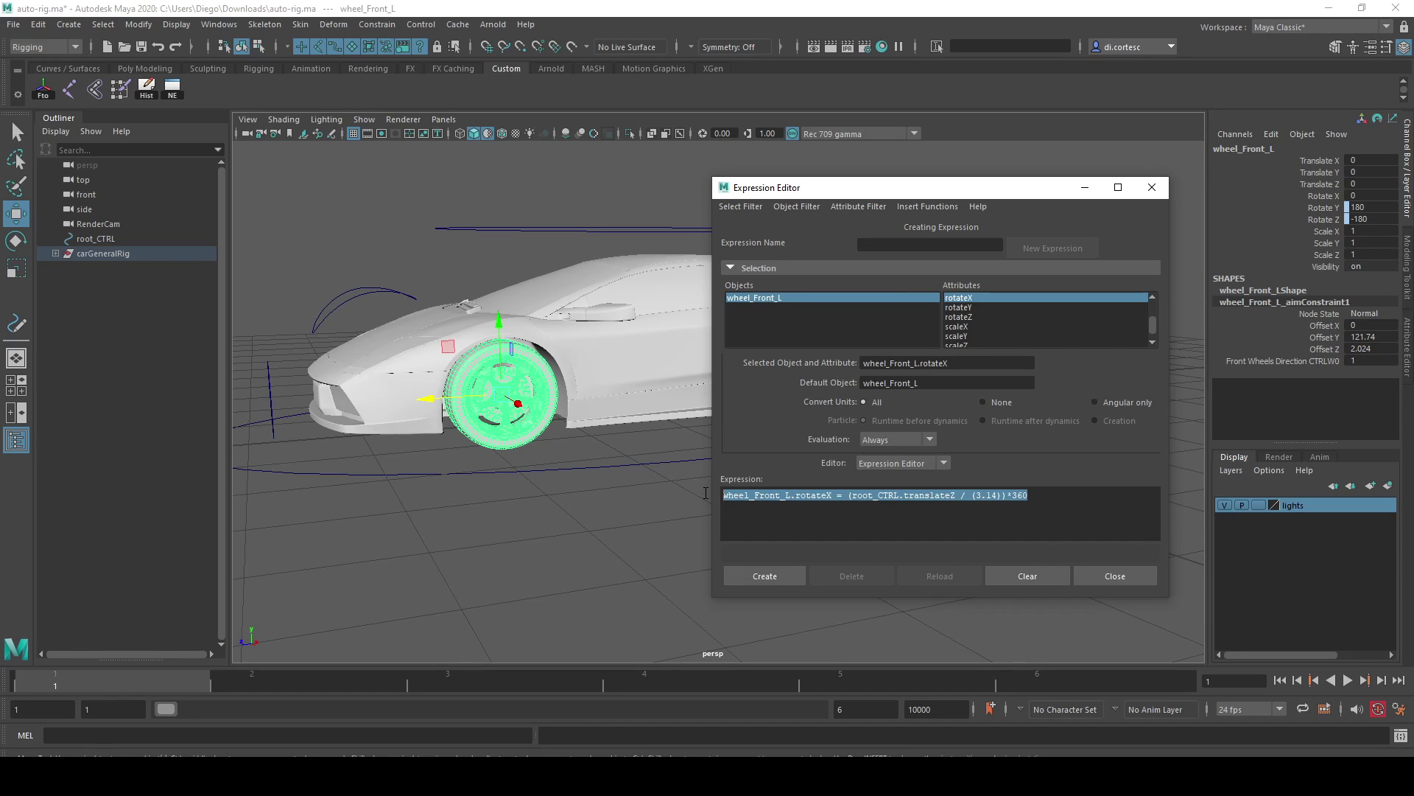
click(772, 574)
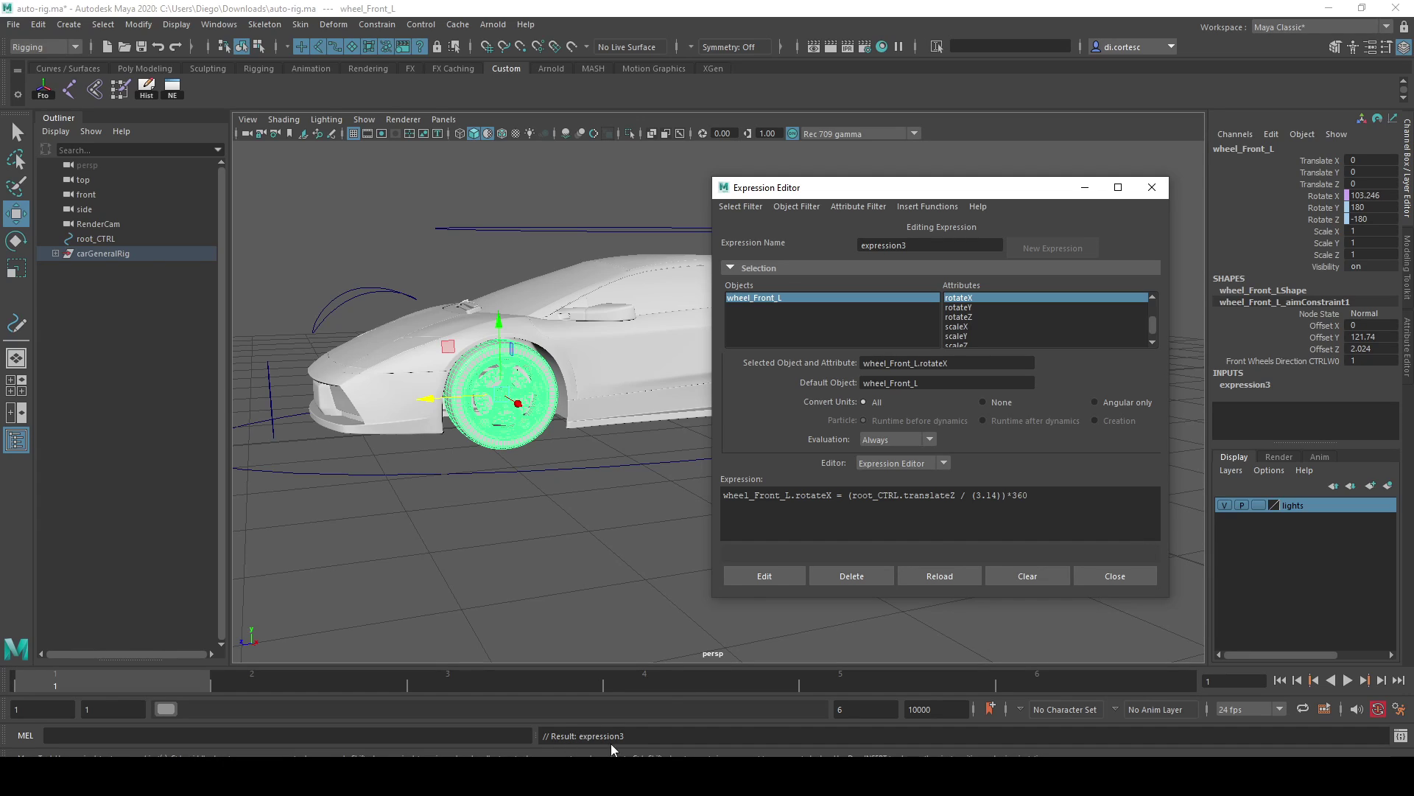
click(740, 206)
click(762, 234)
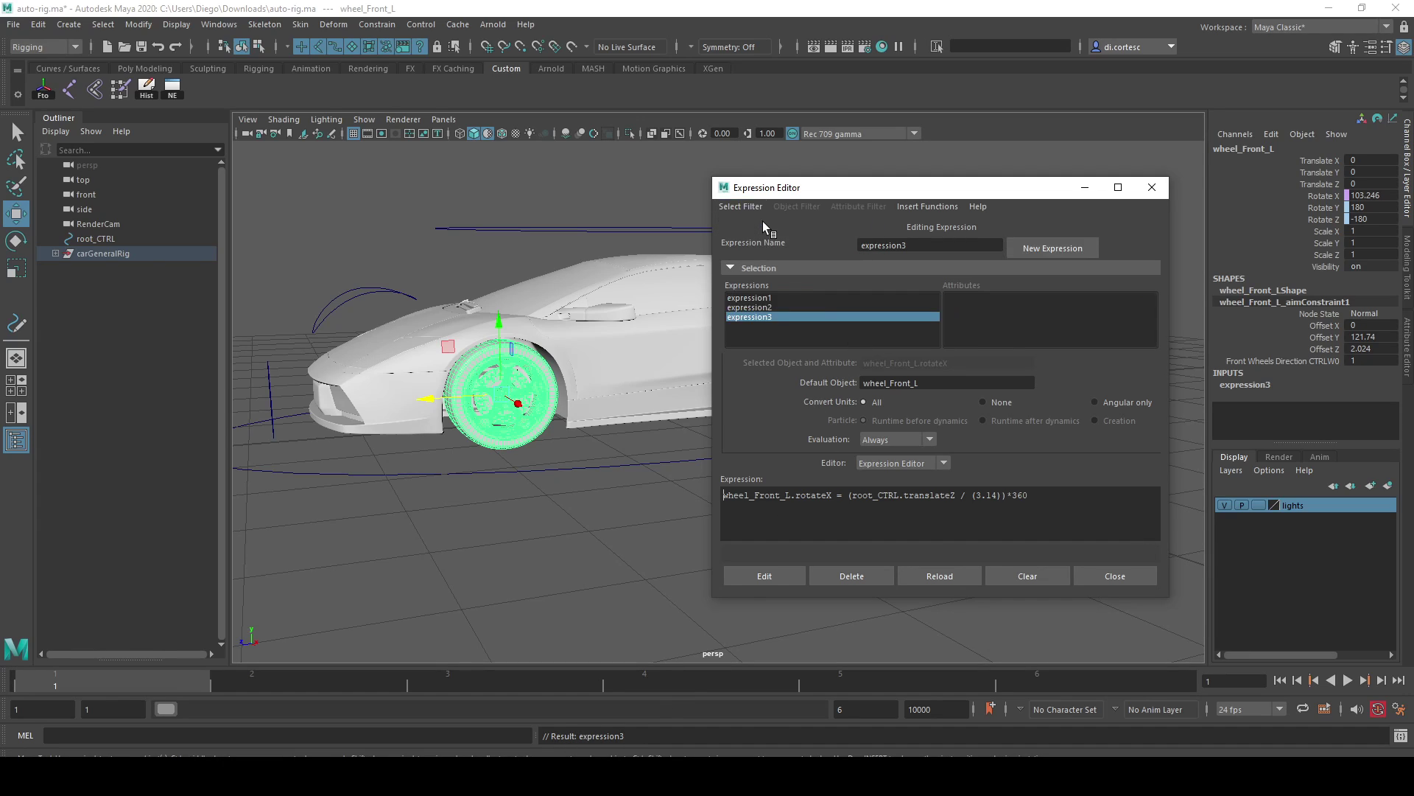
scroll(558, 417, down, 3)
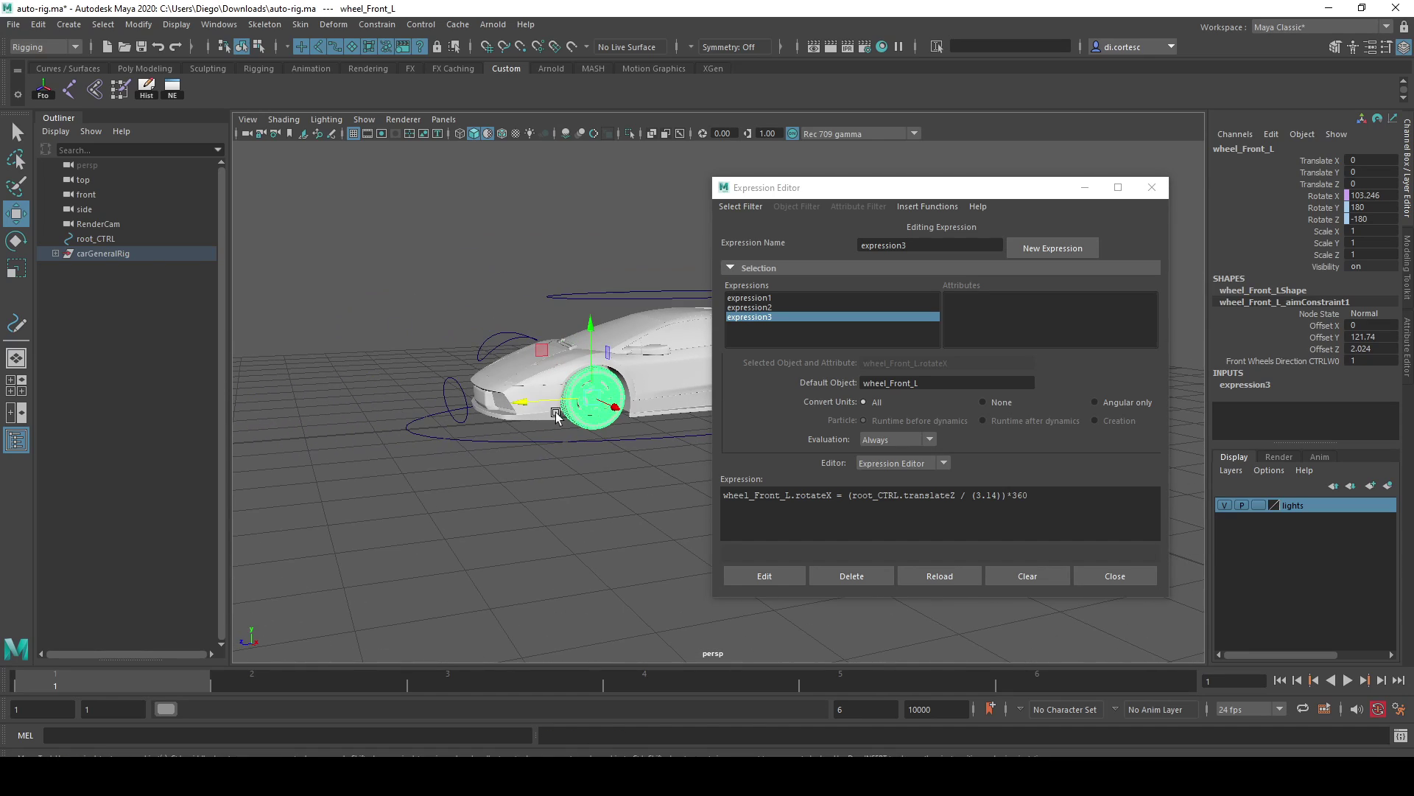
click(543, 442)
click(600, 423)
click(609, 446)
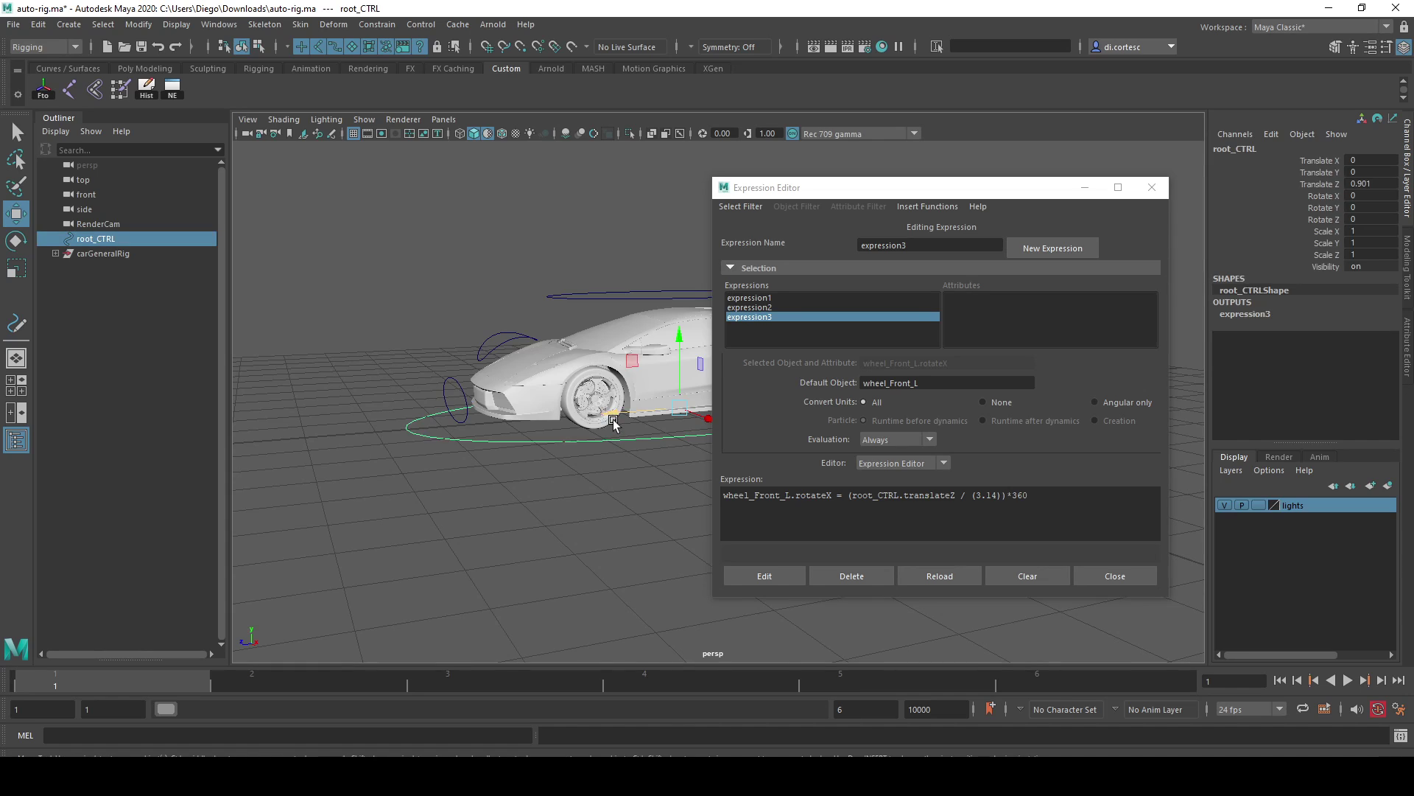
mouse_move(611, 417)
mouse_down()
mouse_move(530, 420)
mouse_move(525, 467)
mouse_move(562, 476)
mouse_move(549, 481)
mouse_up()
scroll(531, 420, up, 2)
scroll(530, 420, up, 2)
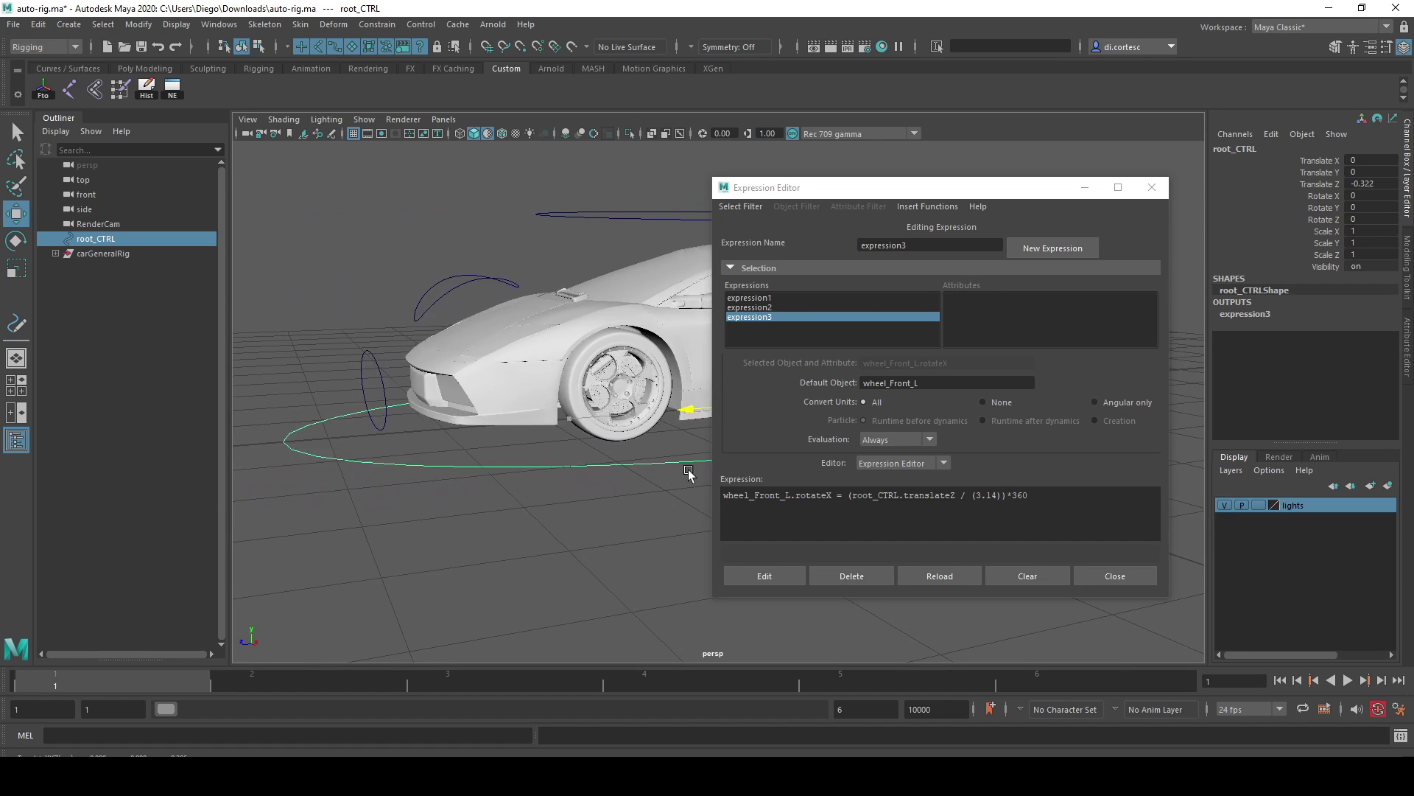
scroll(549, 480, down, 2)
scroll(549, 480, down, 3)
scroll(663, 413, down, 2)
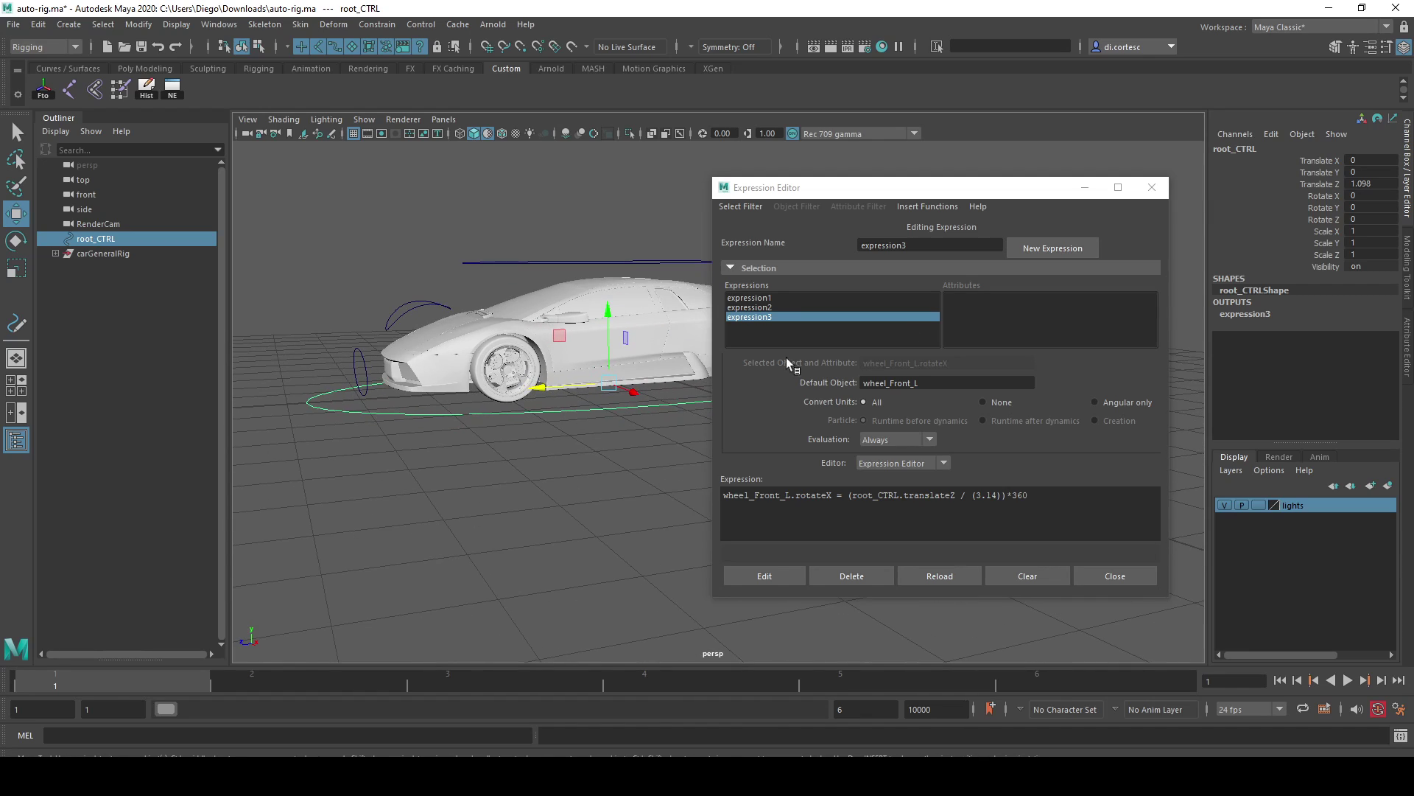
click(1365, 178)
text(0)
key(Return)
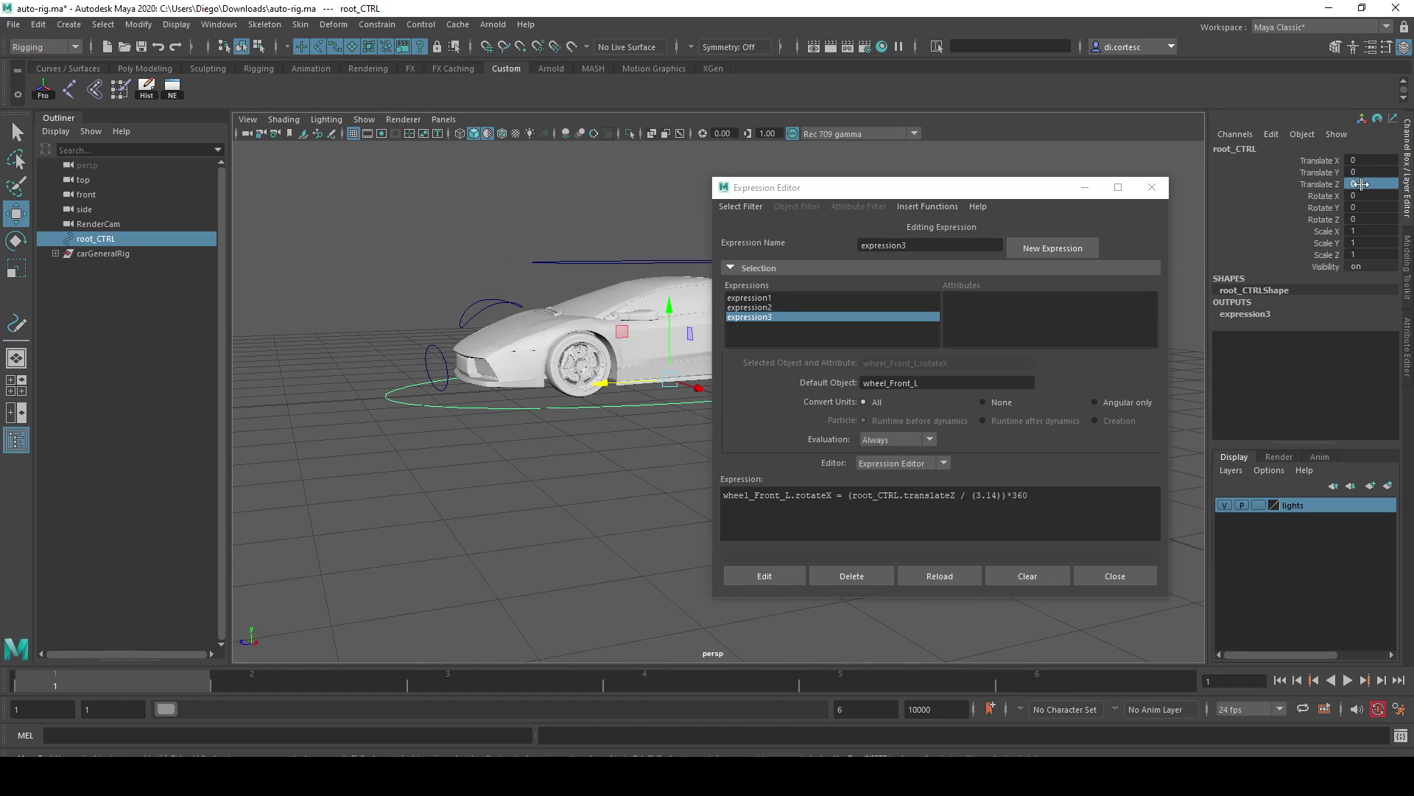
scroll(560, 417, up, 1)
scroll(560, 417, up, 2)
scroll(561, 417, up, 2)
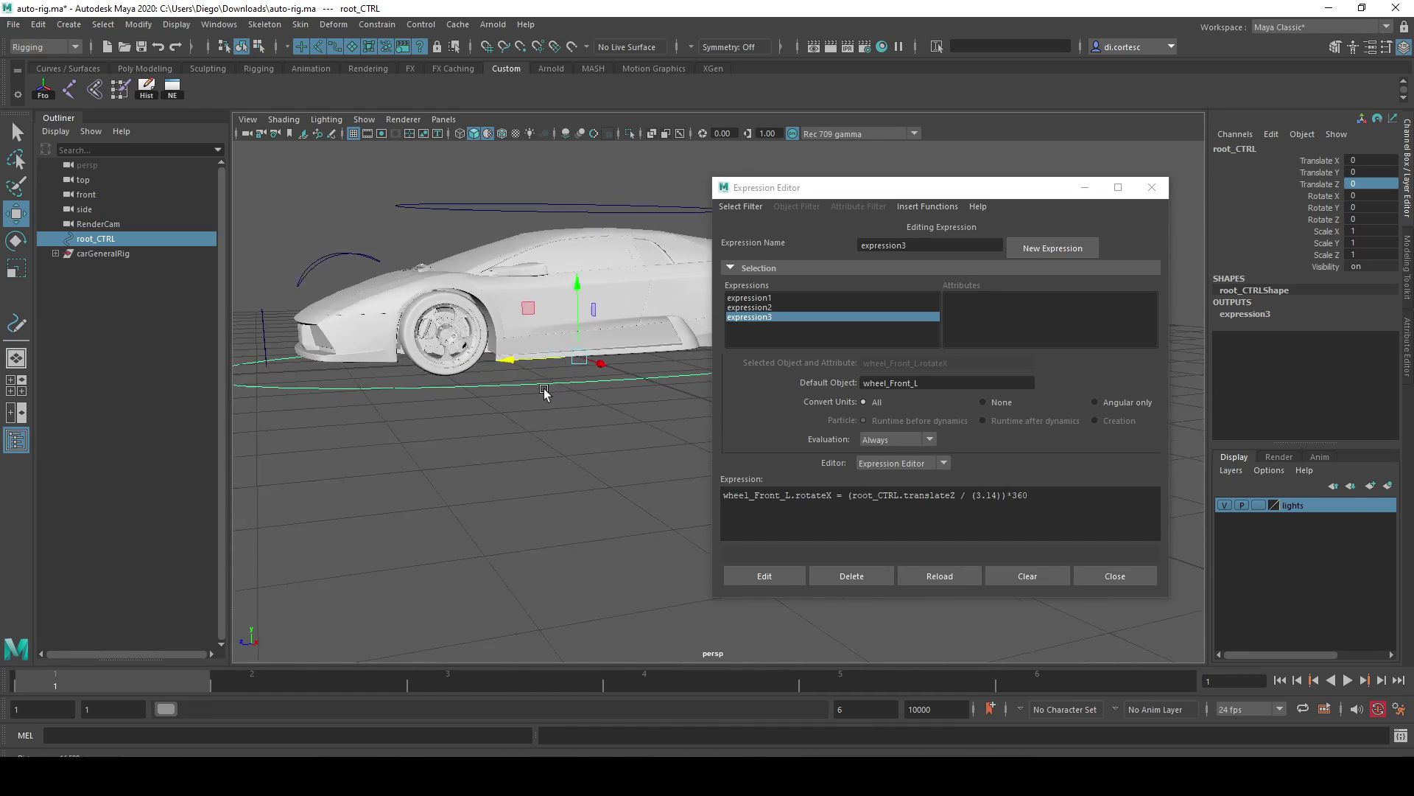
scroll(561, 417, up, 2)
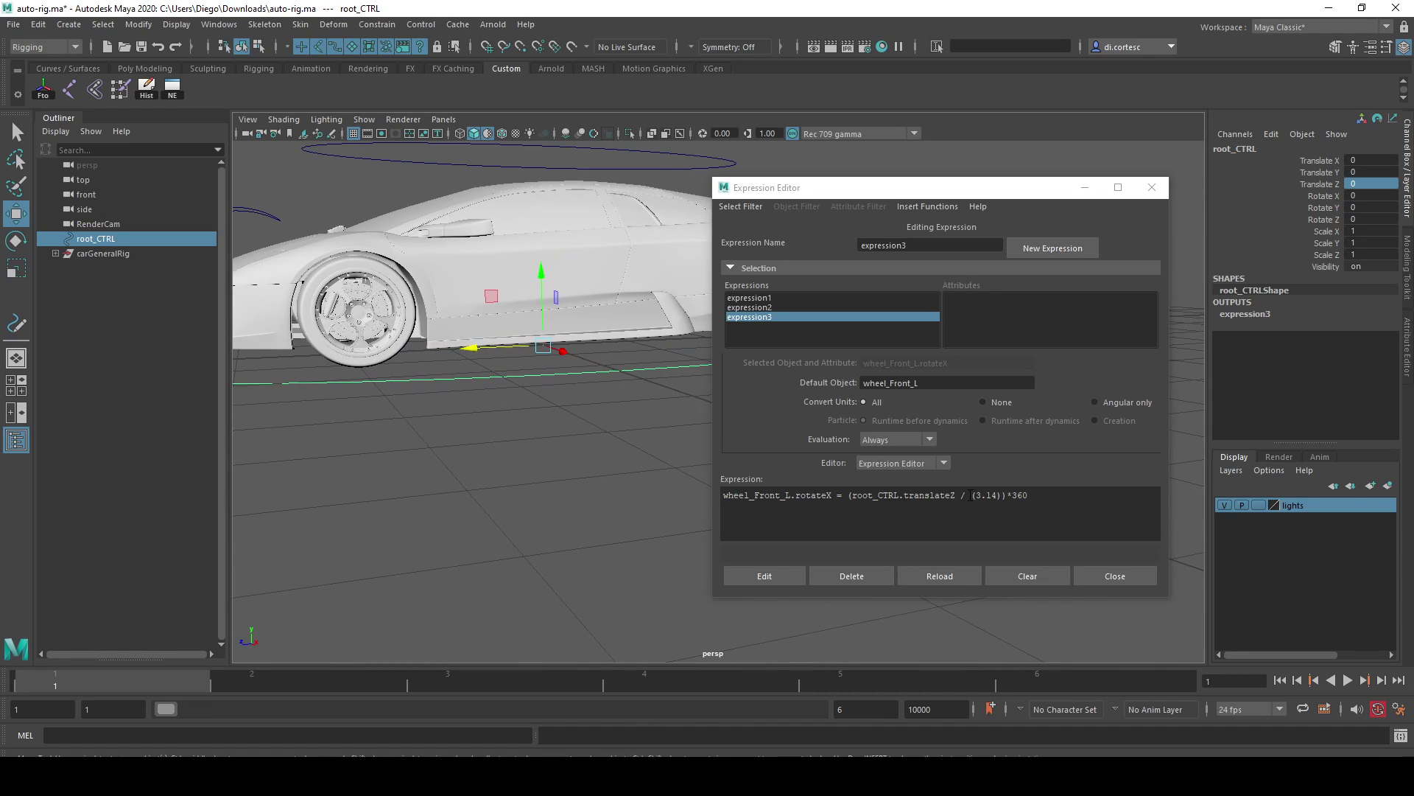
click(1051, 497)
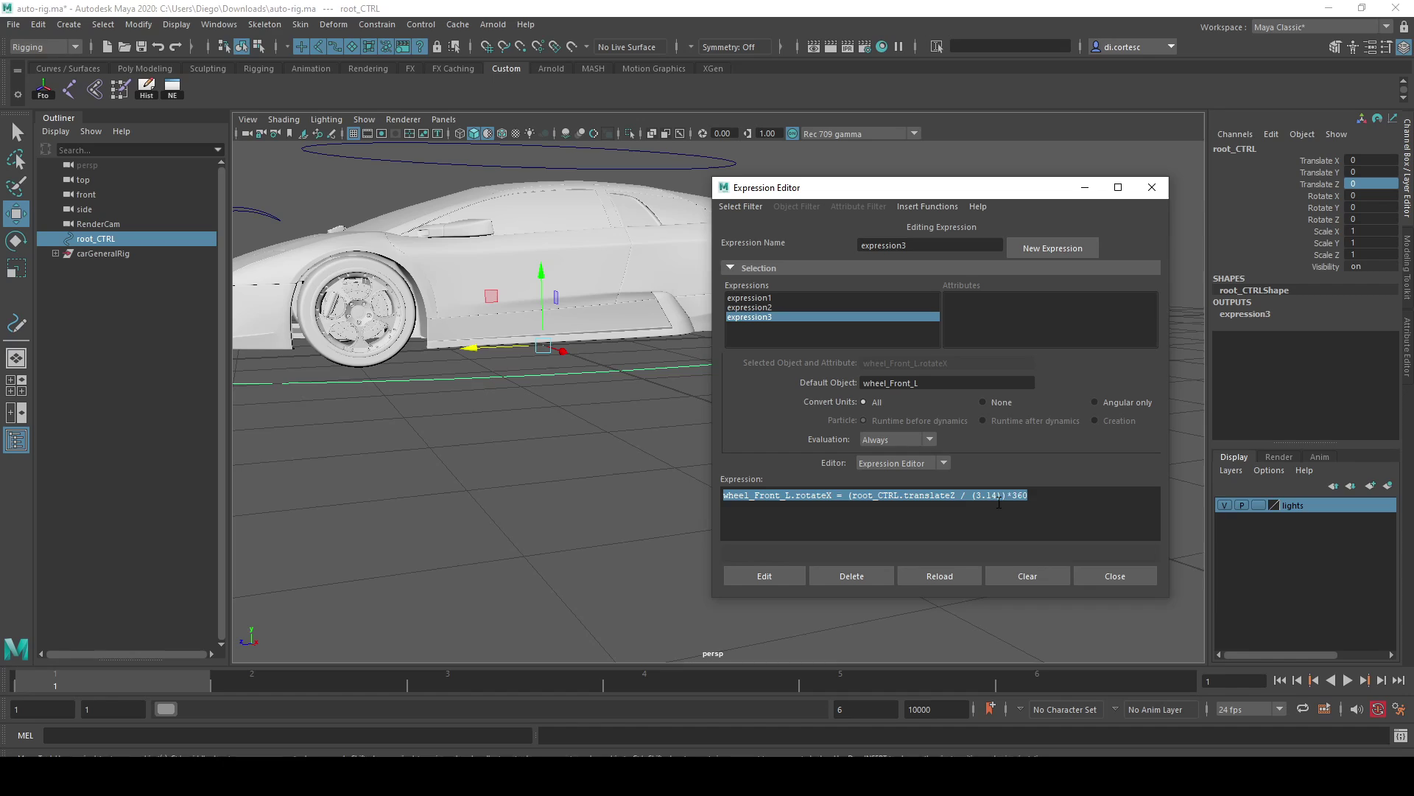
Duplicate the wheel rotation line and change the copy's wheel to wheel_Front_R
click(1048, 493)
key(Return)
text(wheel_Front_L.rotateX = (root_CTRL.translateZ / (3.14))*360)
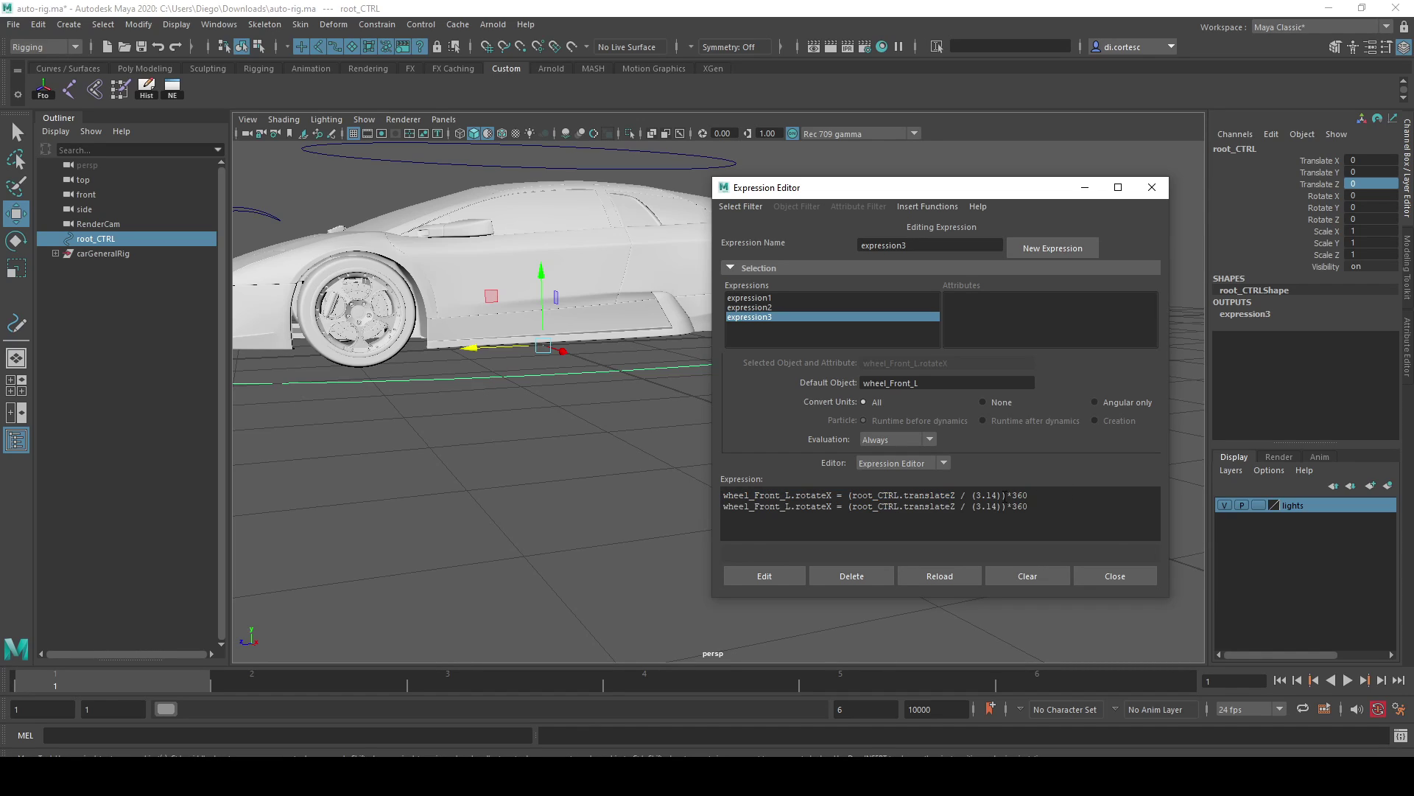
click(55, 253)
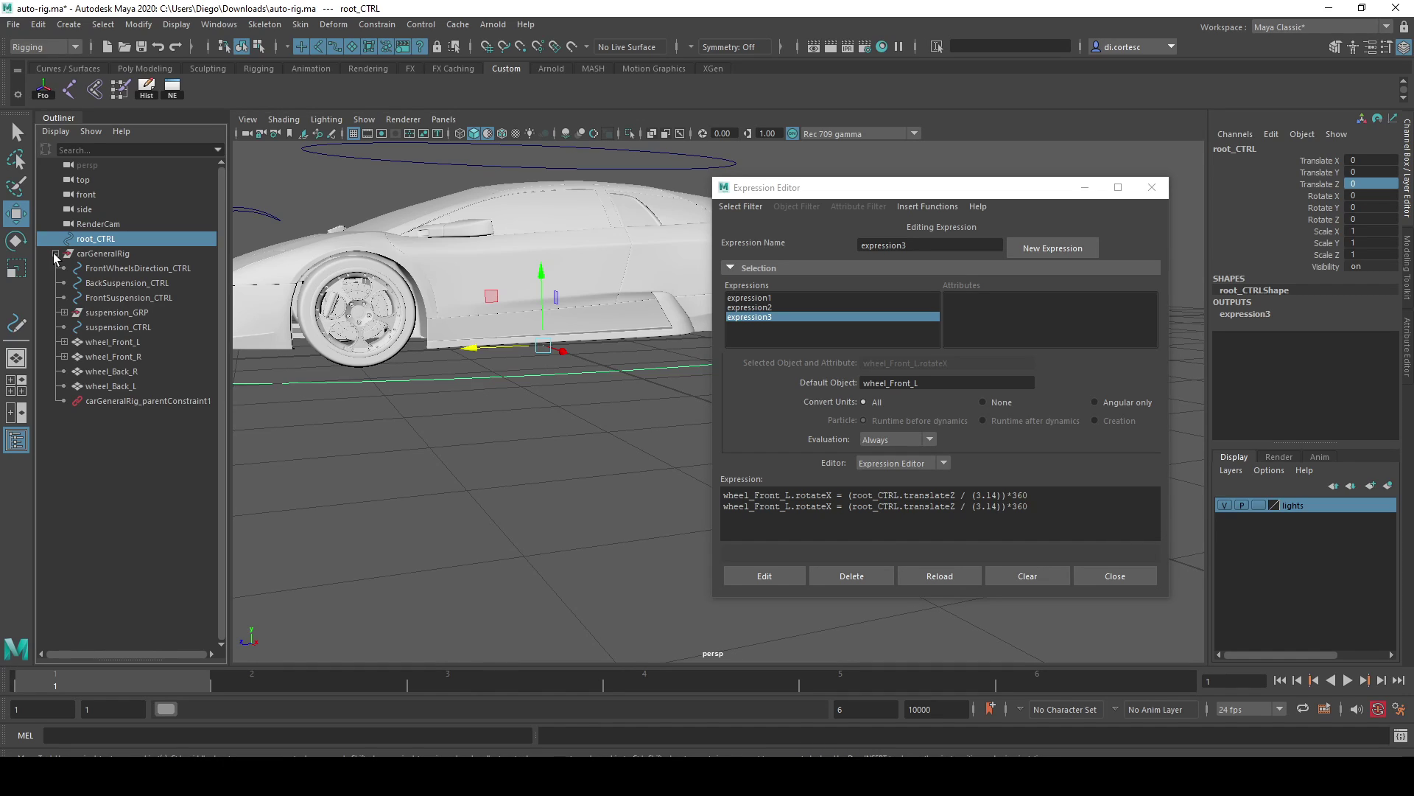
click(790, 507)
key(BackSpace)
key(Caps_Lock)
text(R)
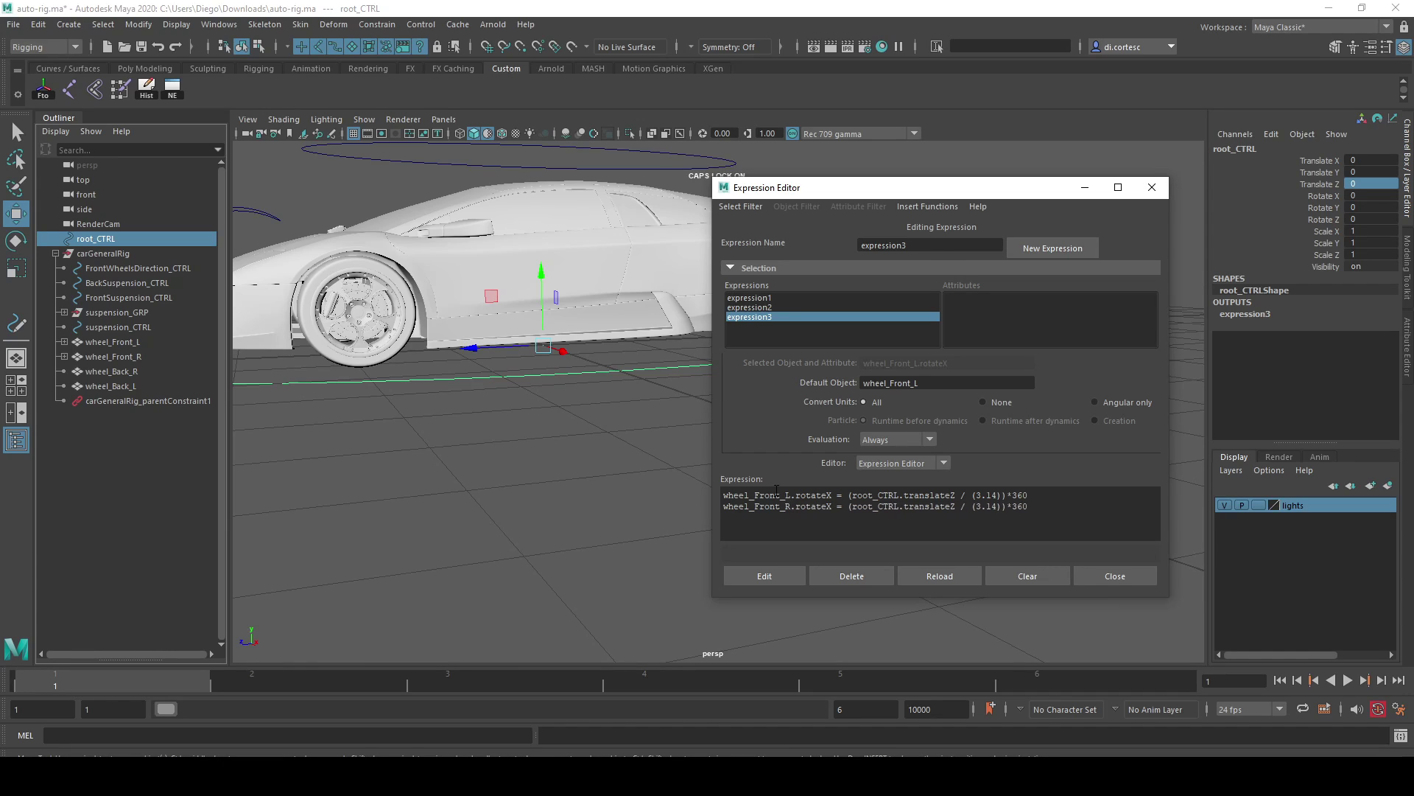
Paste a third line and rename its wheel to wheel_Back_L
triple_click(1041, 508)
key(ctrl+c)
click(1041, 508)
key(ctrl+v)
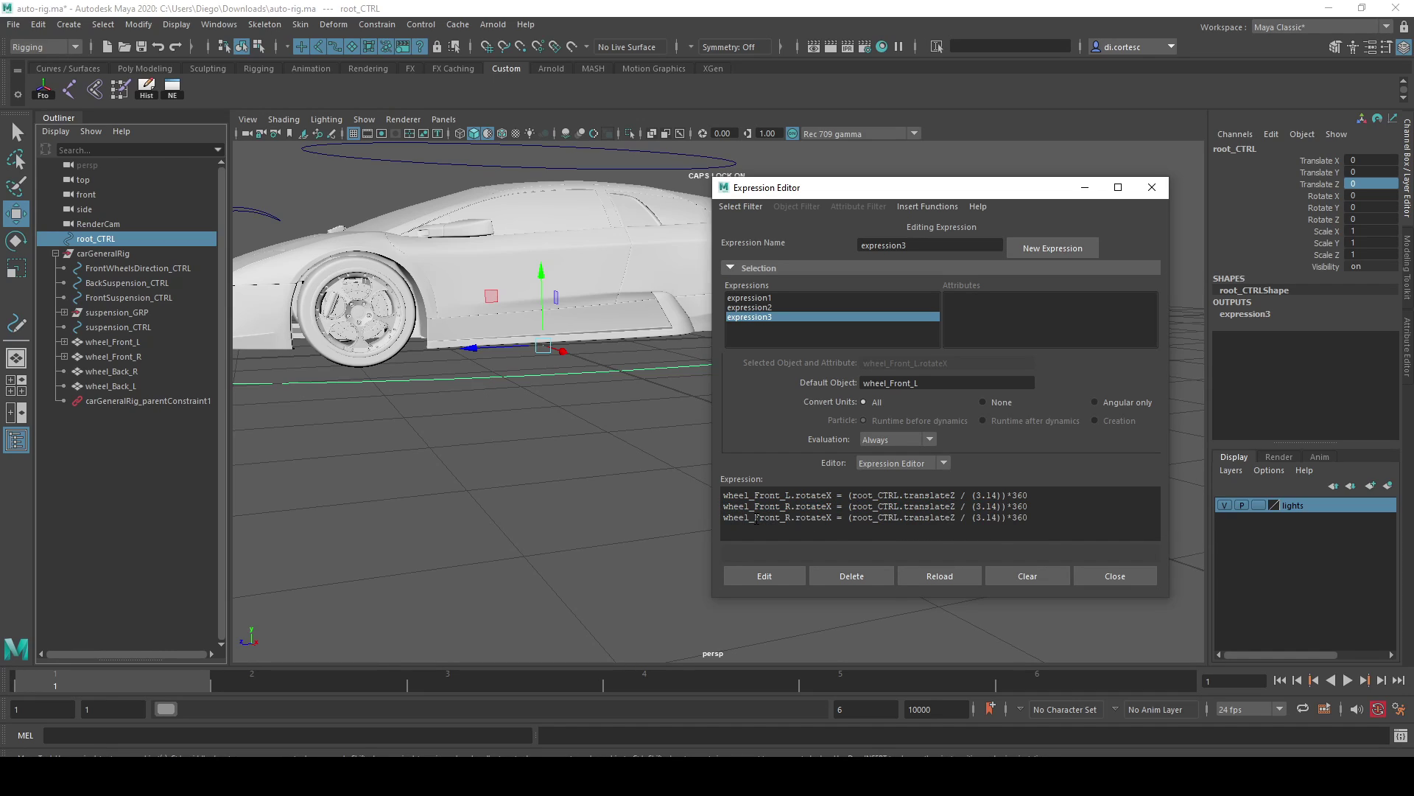
drag(754, 517, 790, 518)
text(bACK)
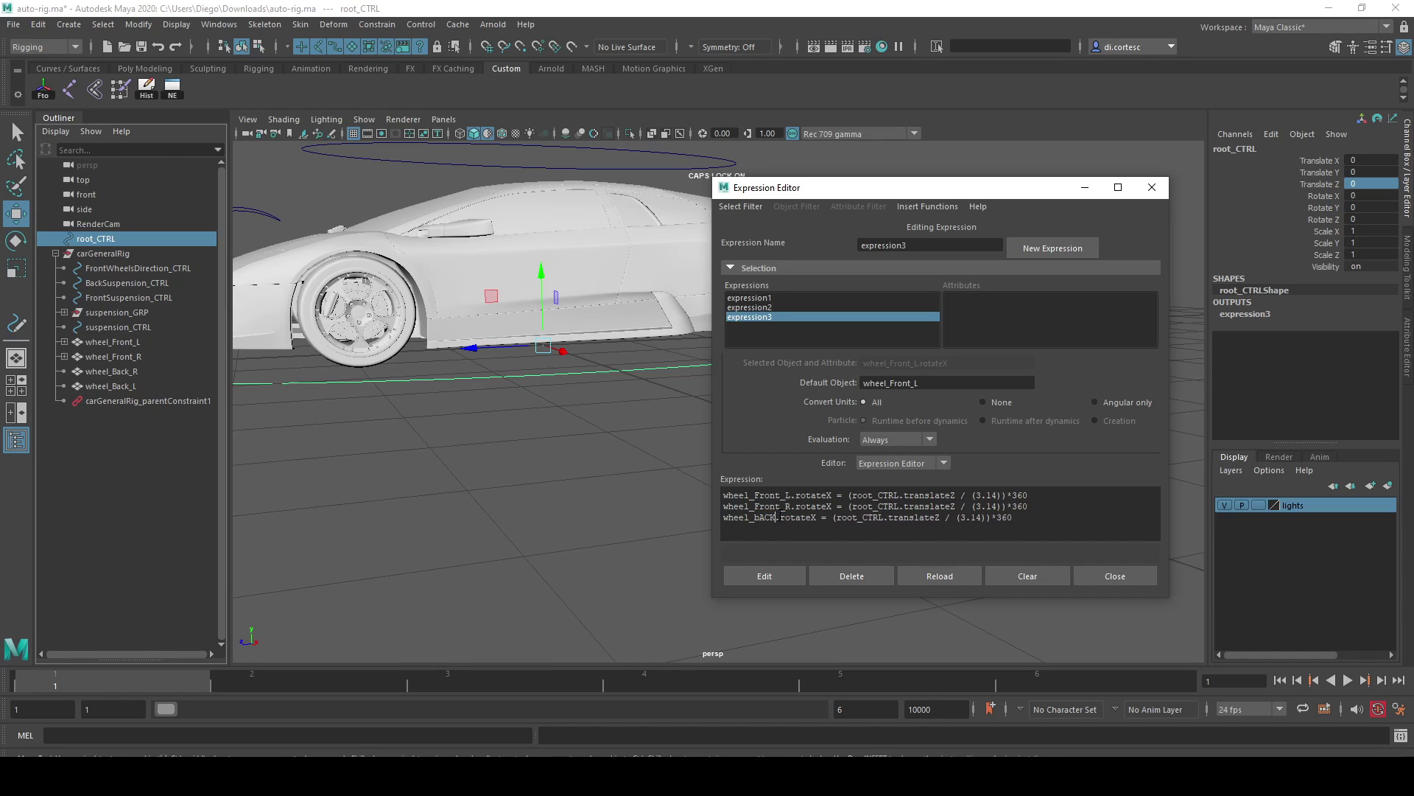
text(_l)
key(BackSpace)
key(BackSpace)
key(BackSpace)
key(BackSpace)
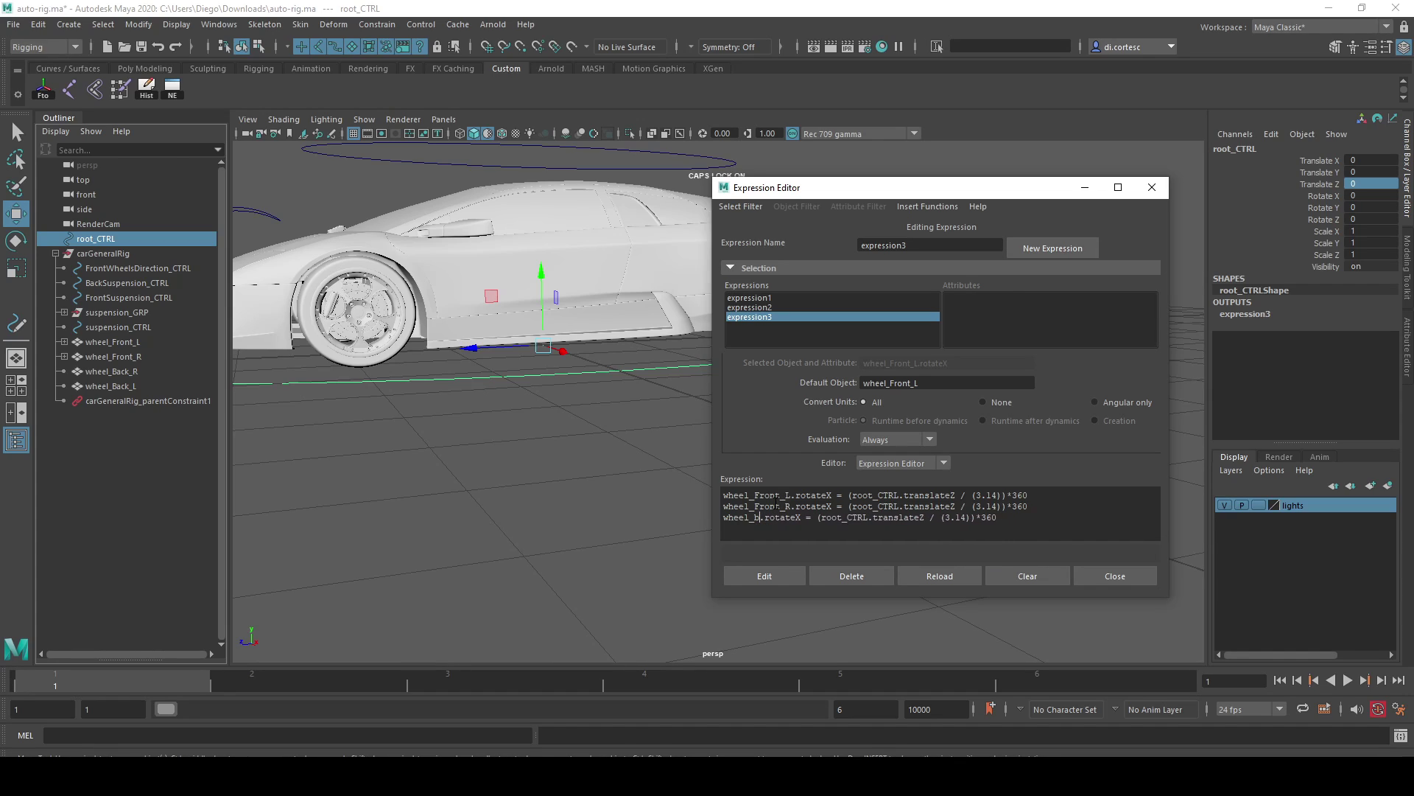
key(BackSpace)
key(BackSpace)
key(Caps_Lock)
text(bACK)
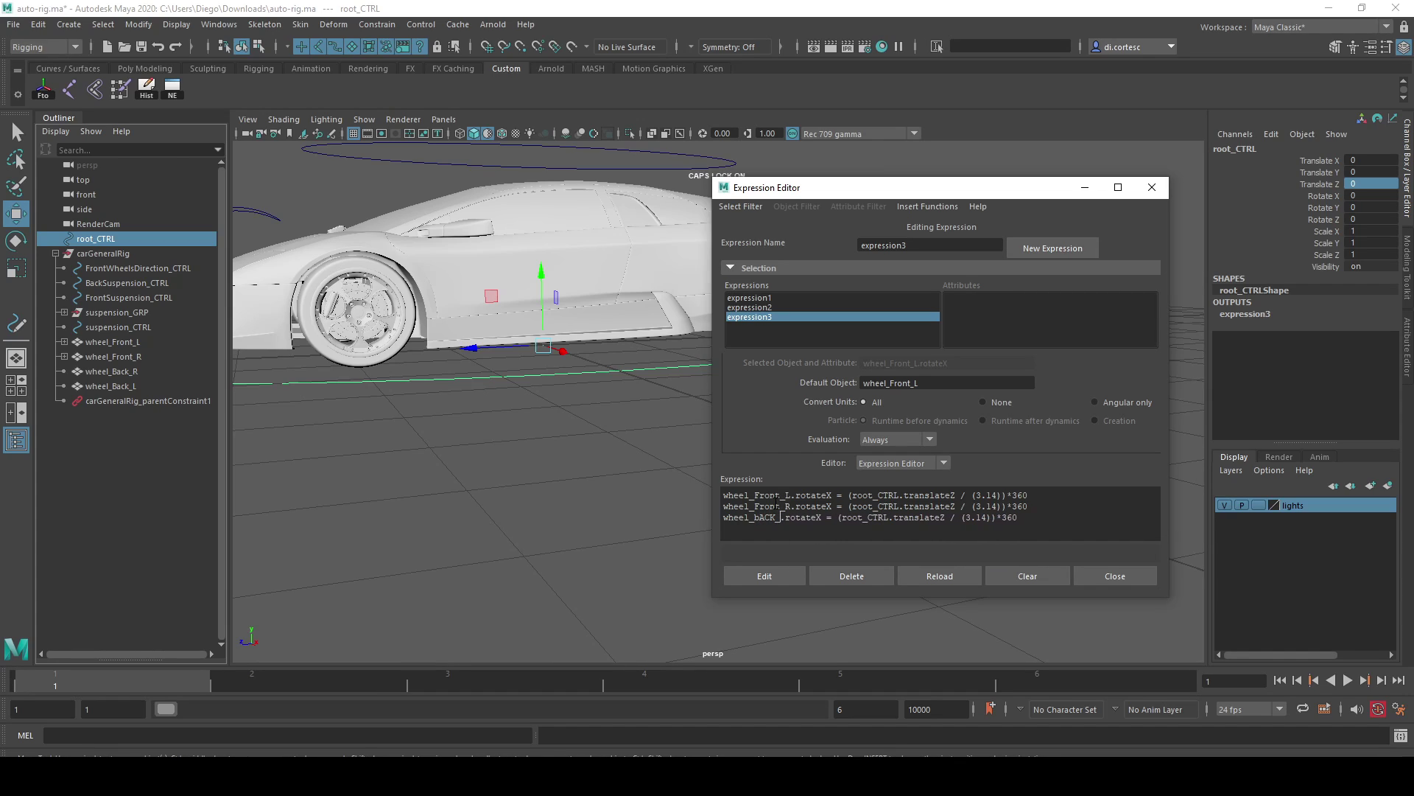
text(_l)
key(BackSpace)
key(BackSpace)
key(BackSpace)
key(BackSpace)
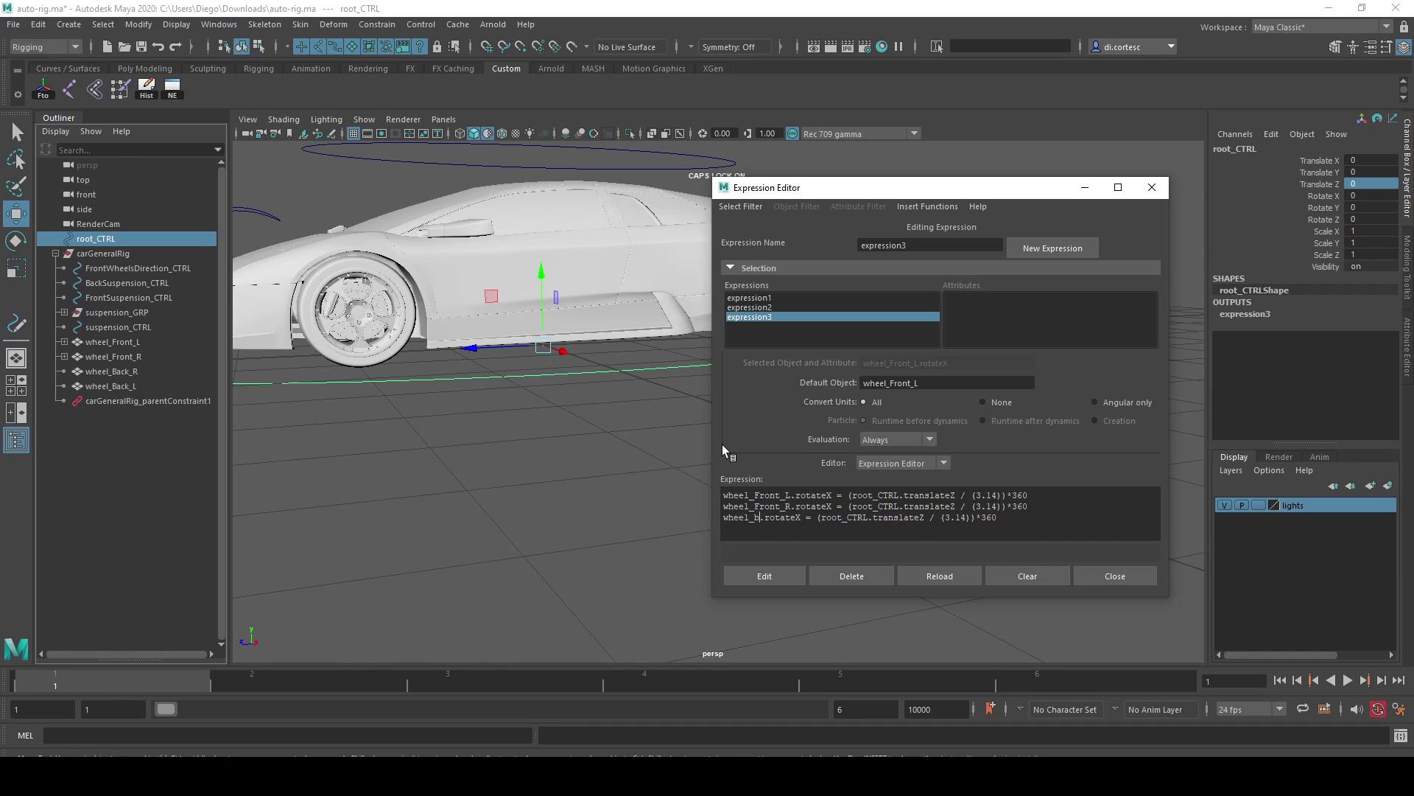
key(BackSpace)
key(BackSpace)
text(F)
key(BackSpace)
key(Caps_Lock)
text(Back)
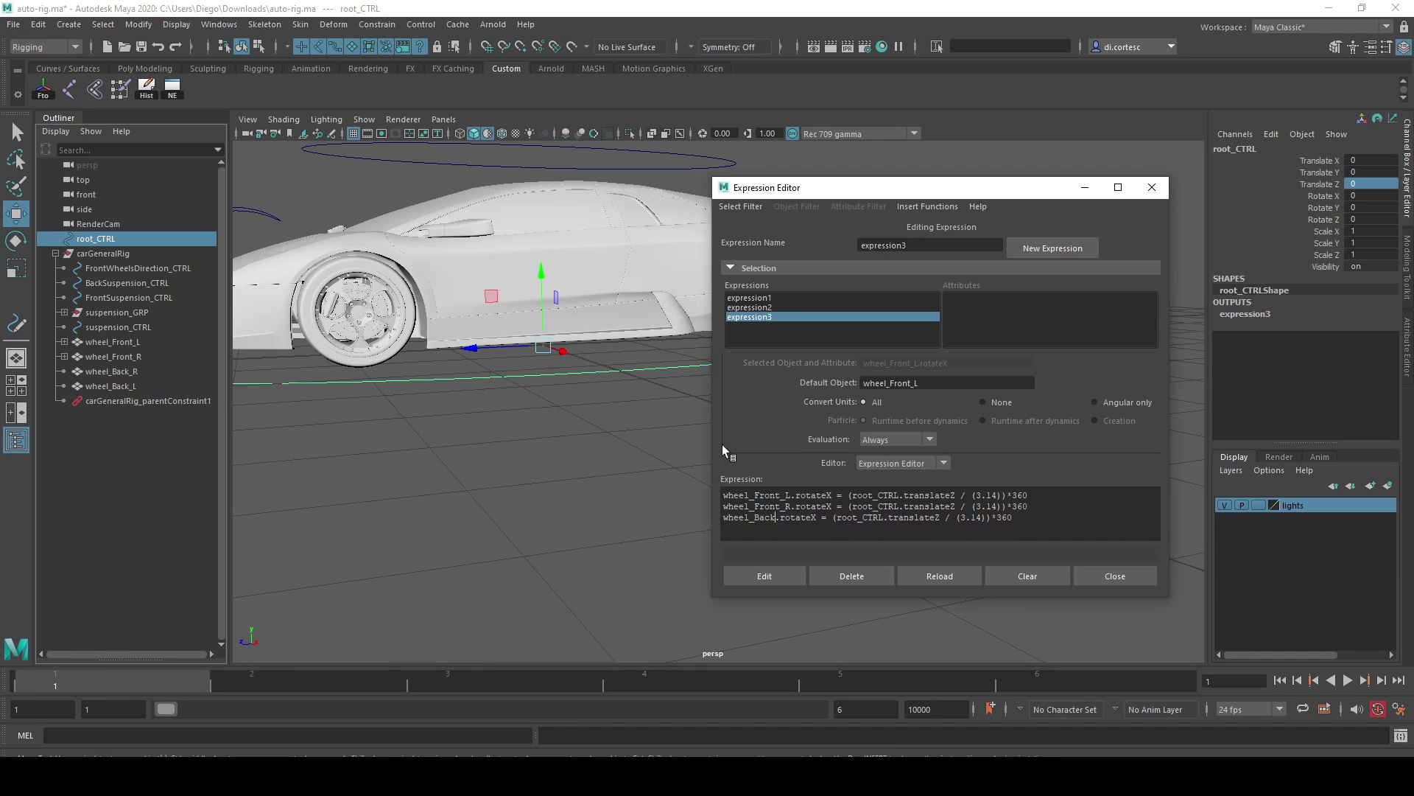
text(_L)
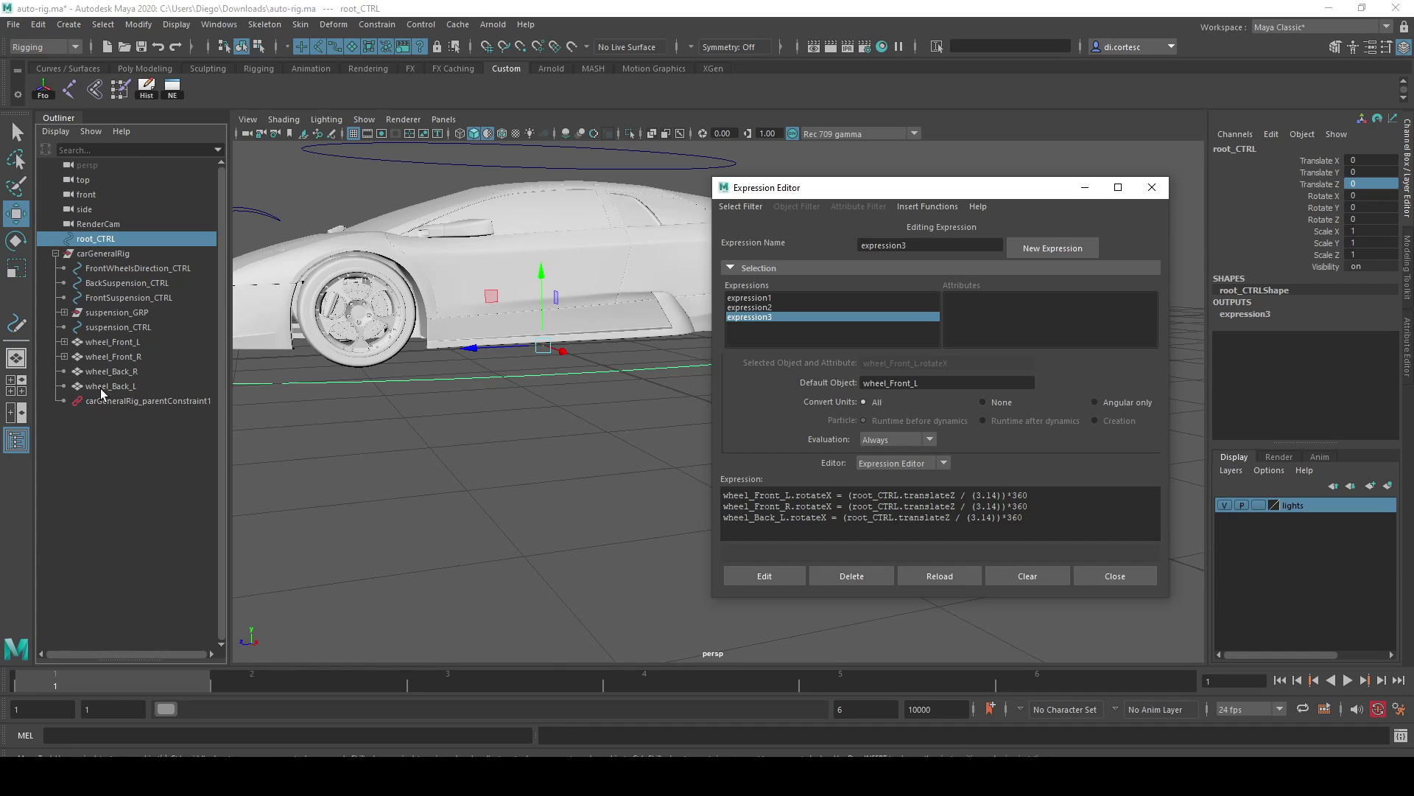
Add a fourth line for wheel_Back_R and apply the edit, which Maya reports invalid
drag(1025, 517, 697, 515)
key(ctrl+c)
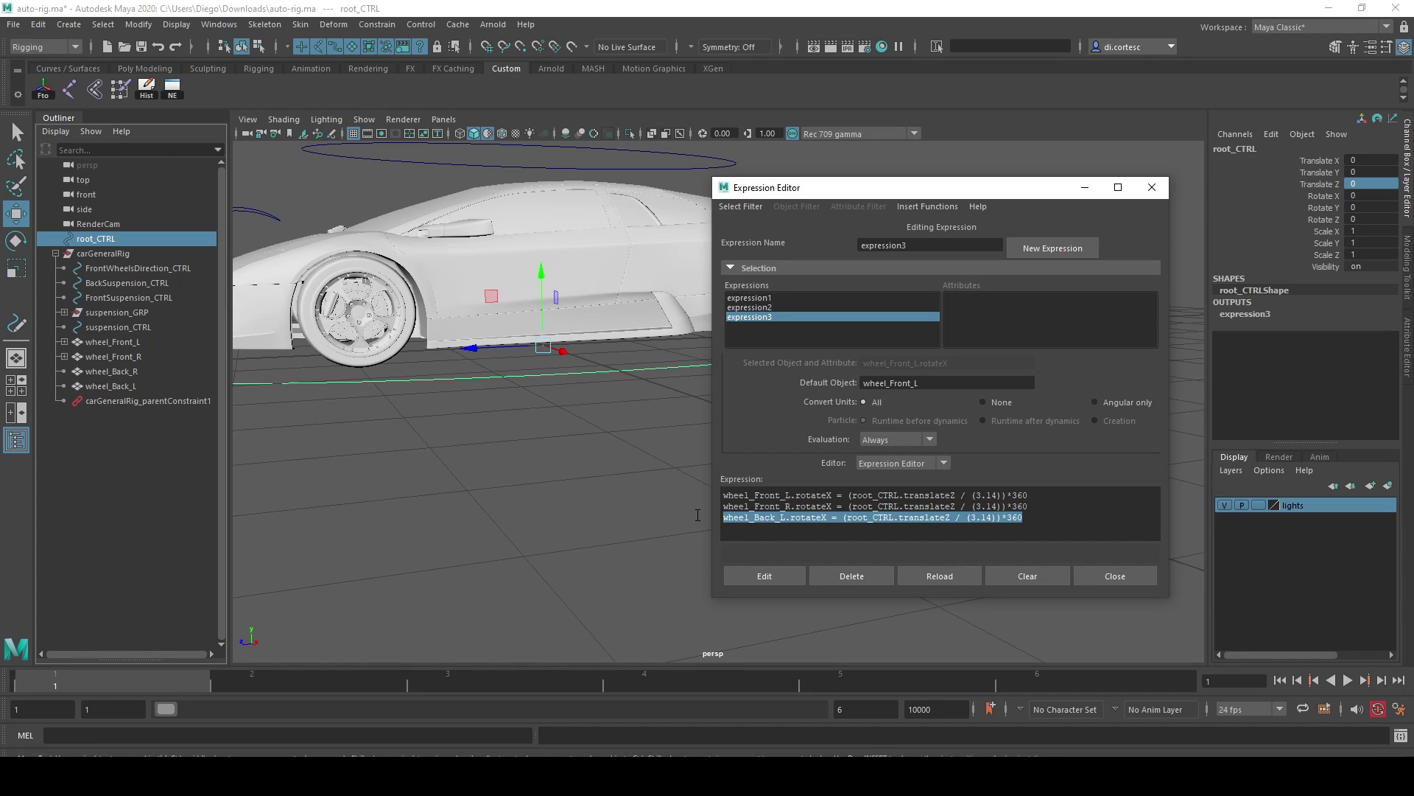
click(851, 530)
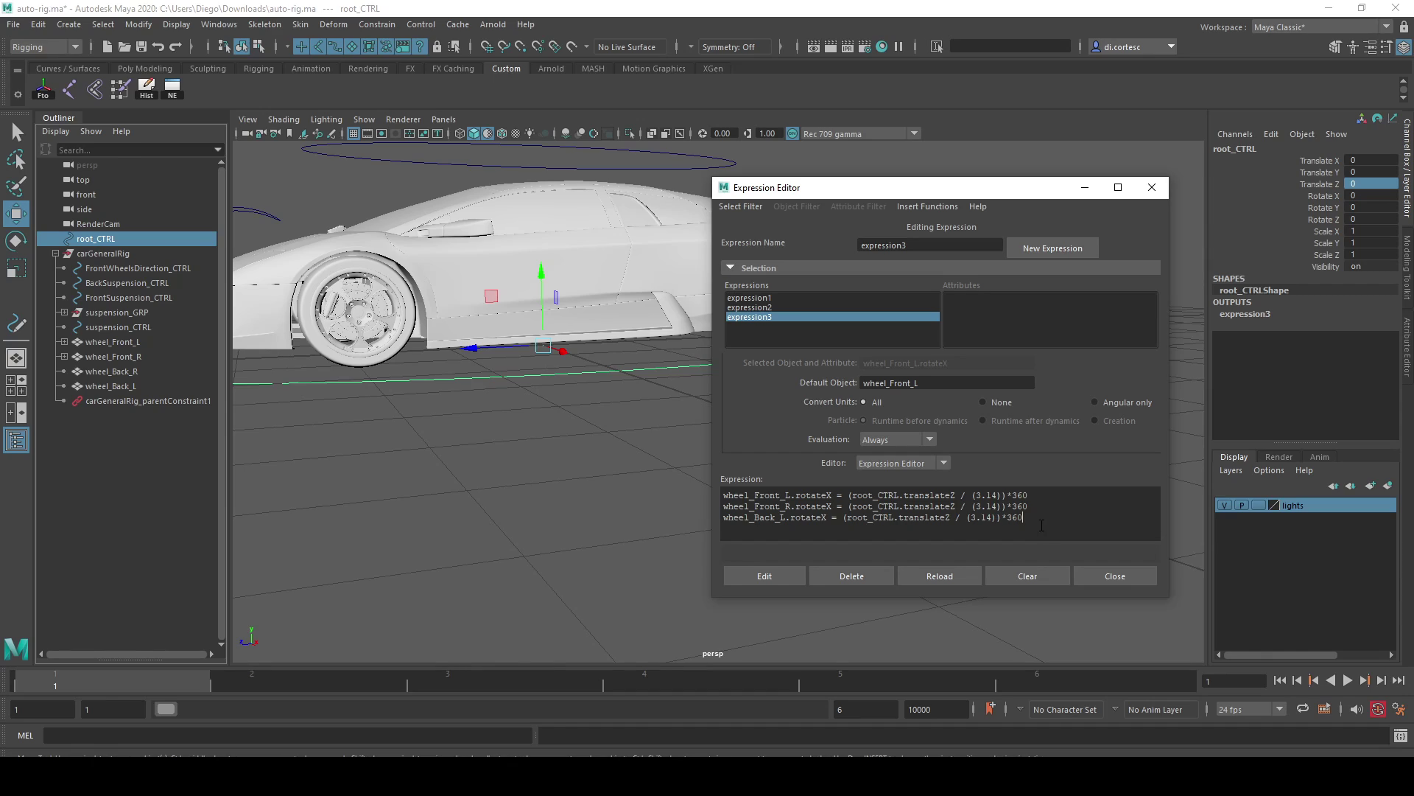
key(ctrl+v)
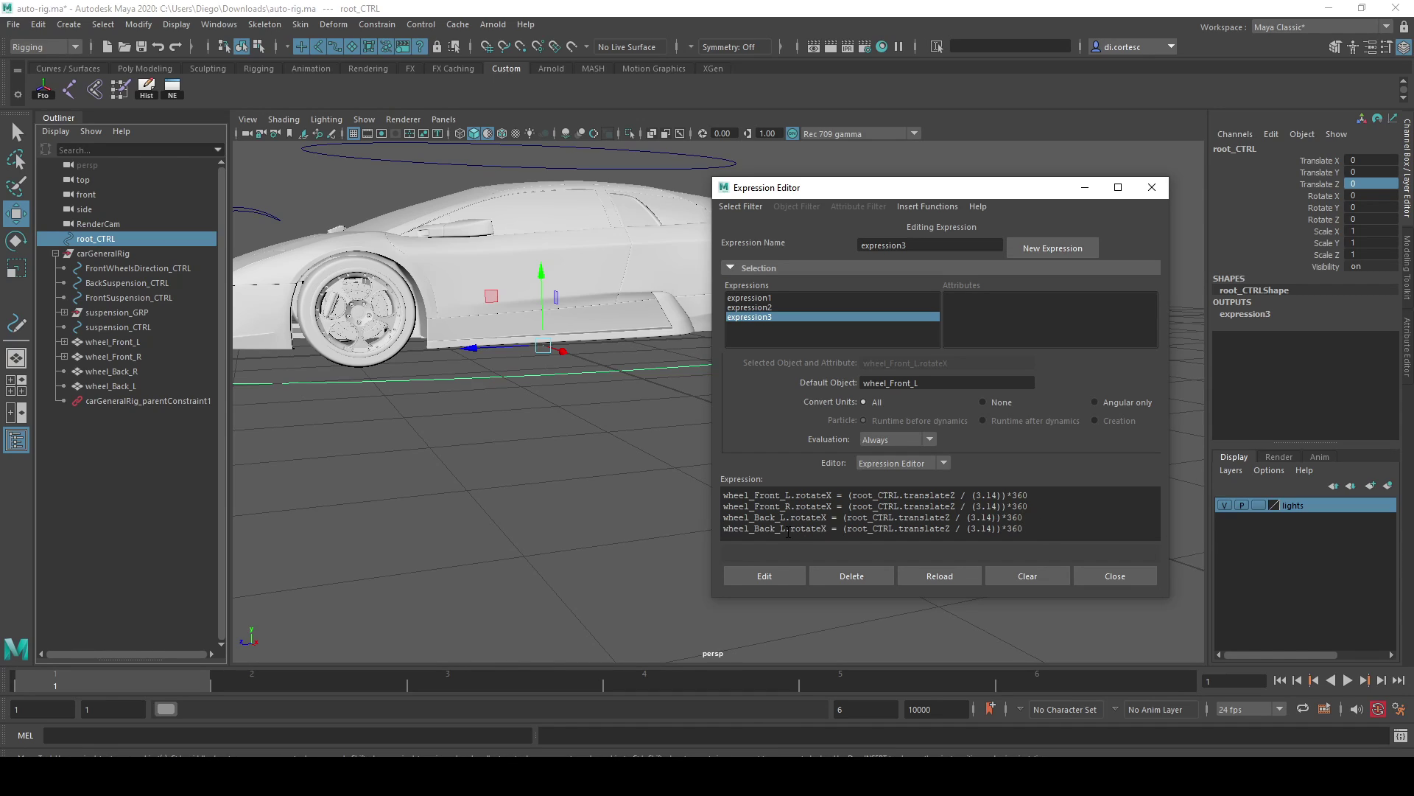
click(787, 528)
key(BackSpace)
key(Caps_Lock)
text(R)
click(768, 576)
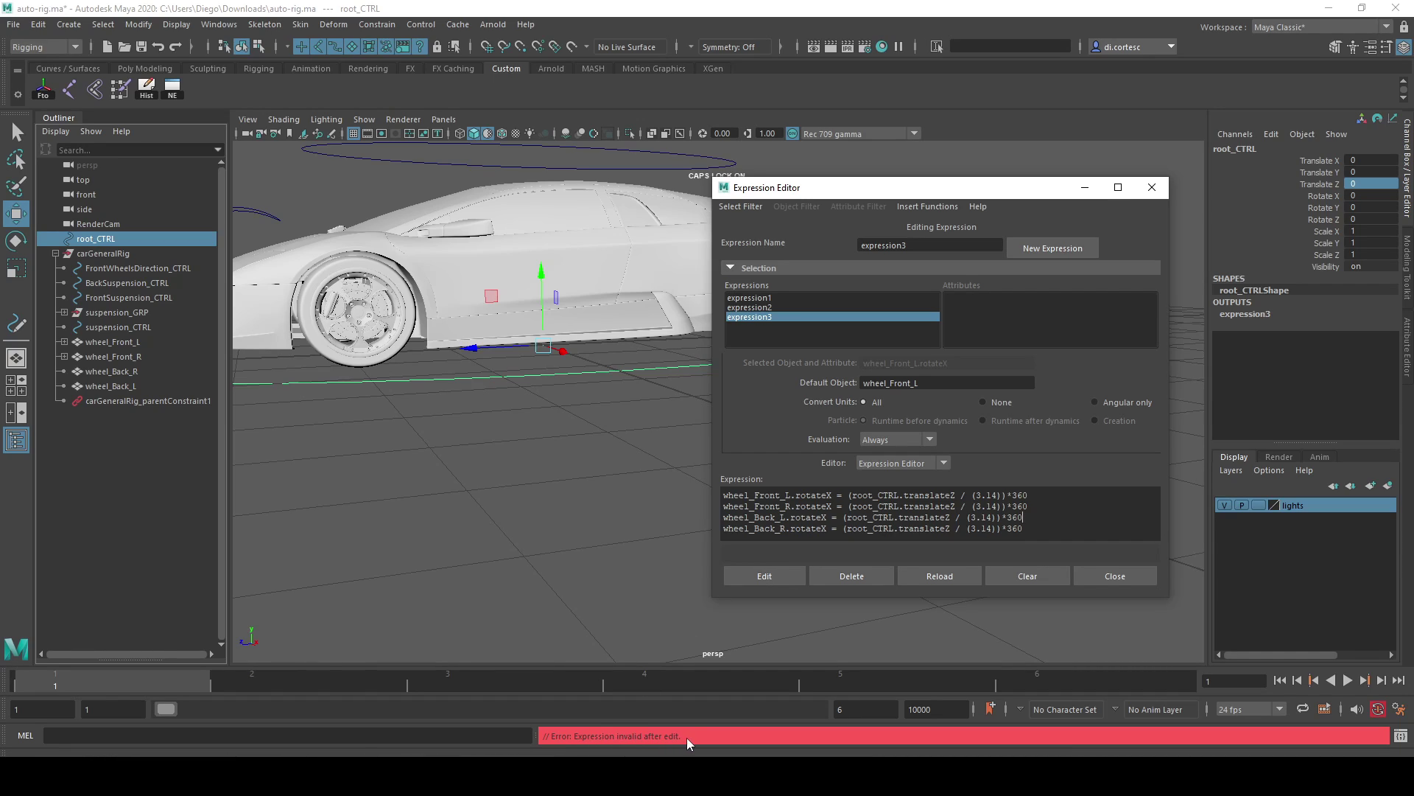
Remove the wheel_Front_R, wheel_Back_L and wheel_Back_R lines from expression3
drag(1050, 531, 698, 503)
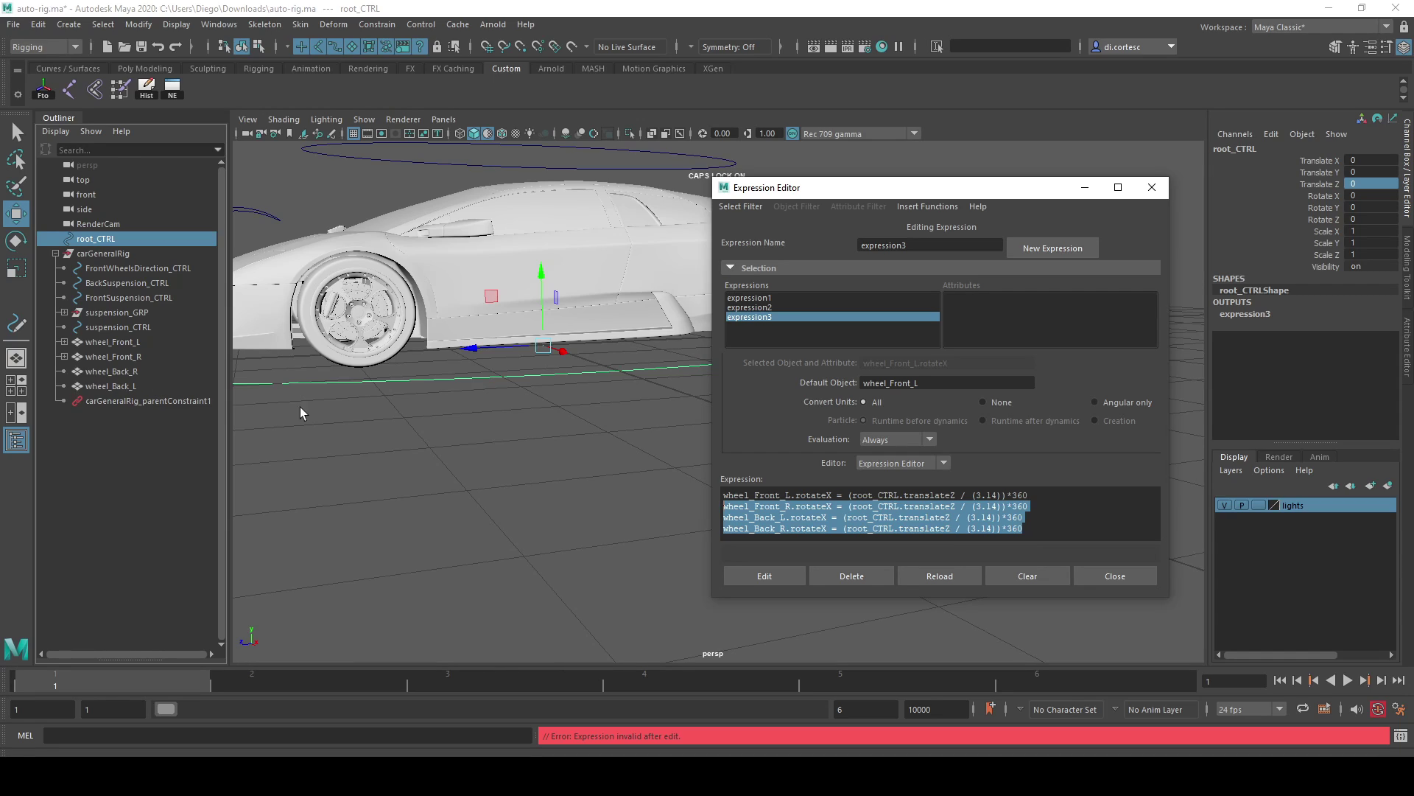
click(1041, 532)
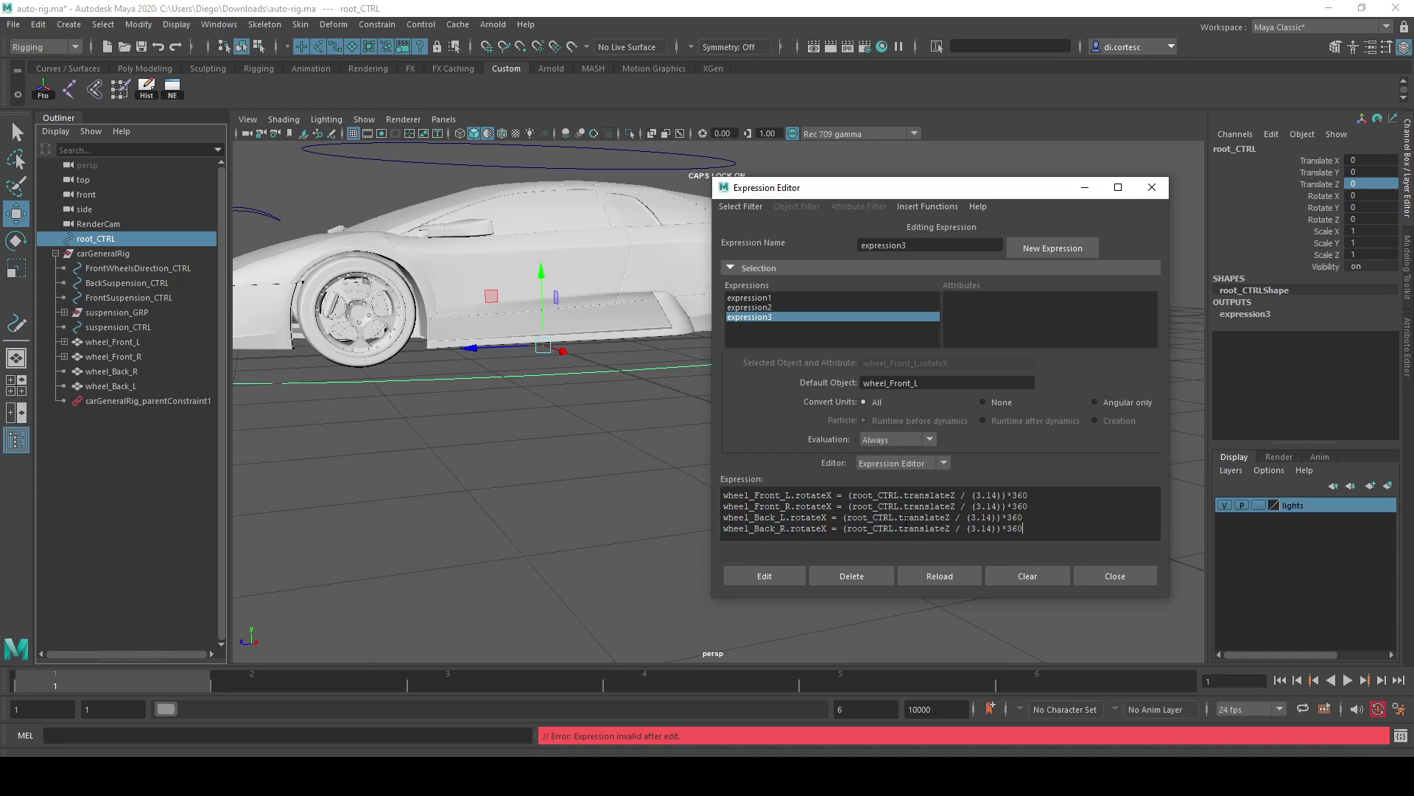
drag(1038, 531, 719, 506)
key(ctrl+c)
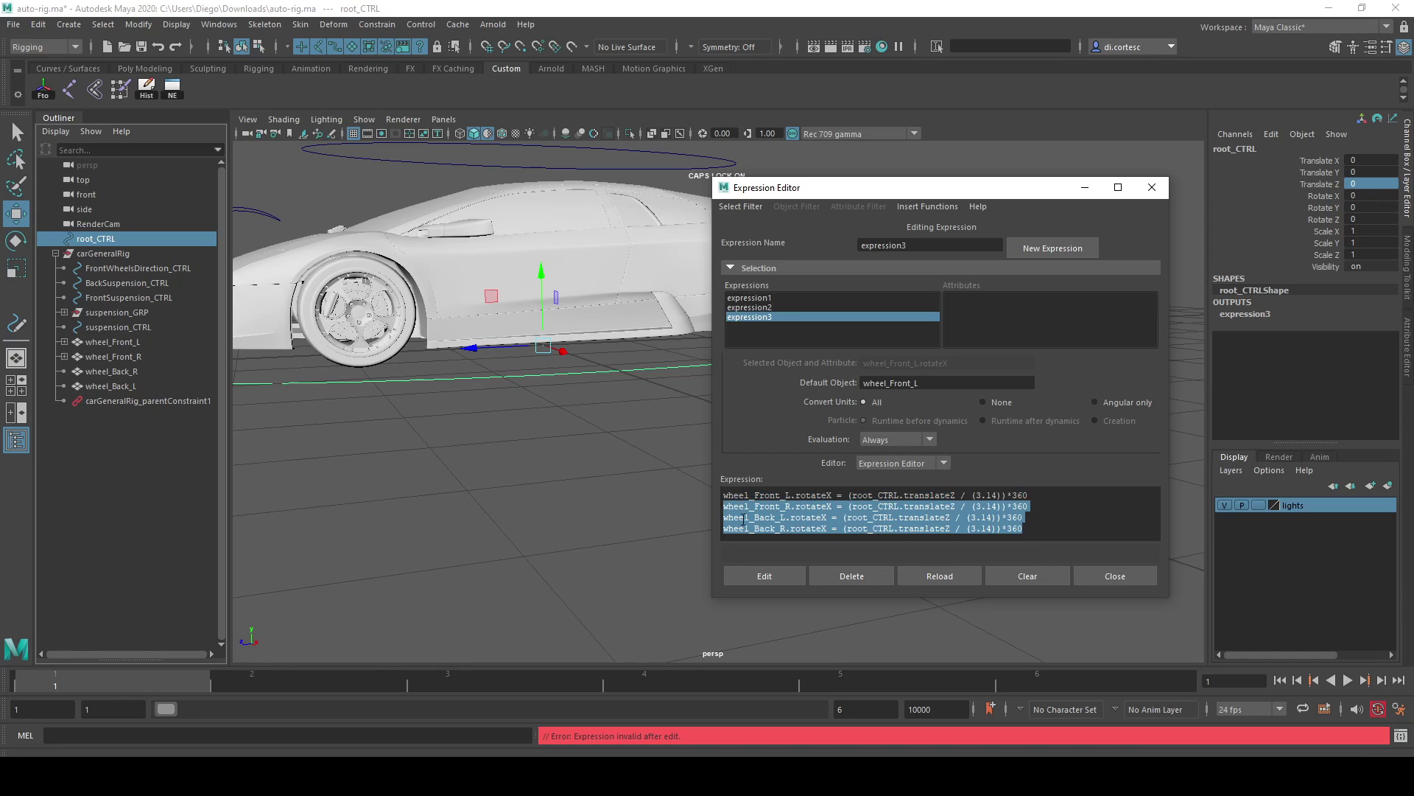
key(Delete)
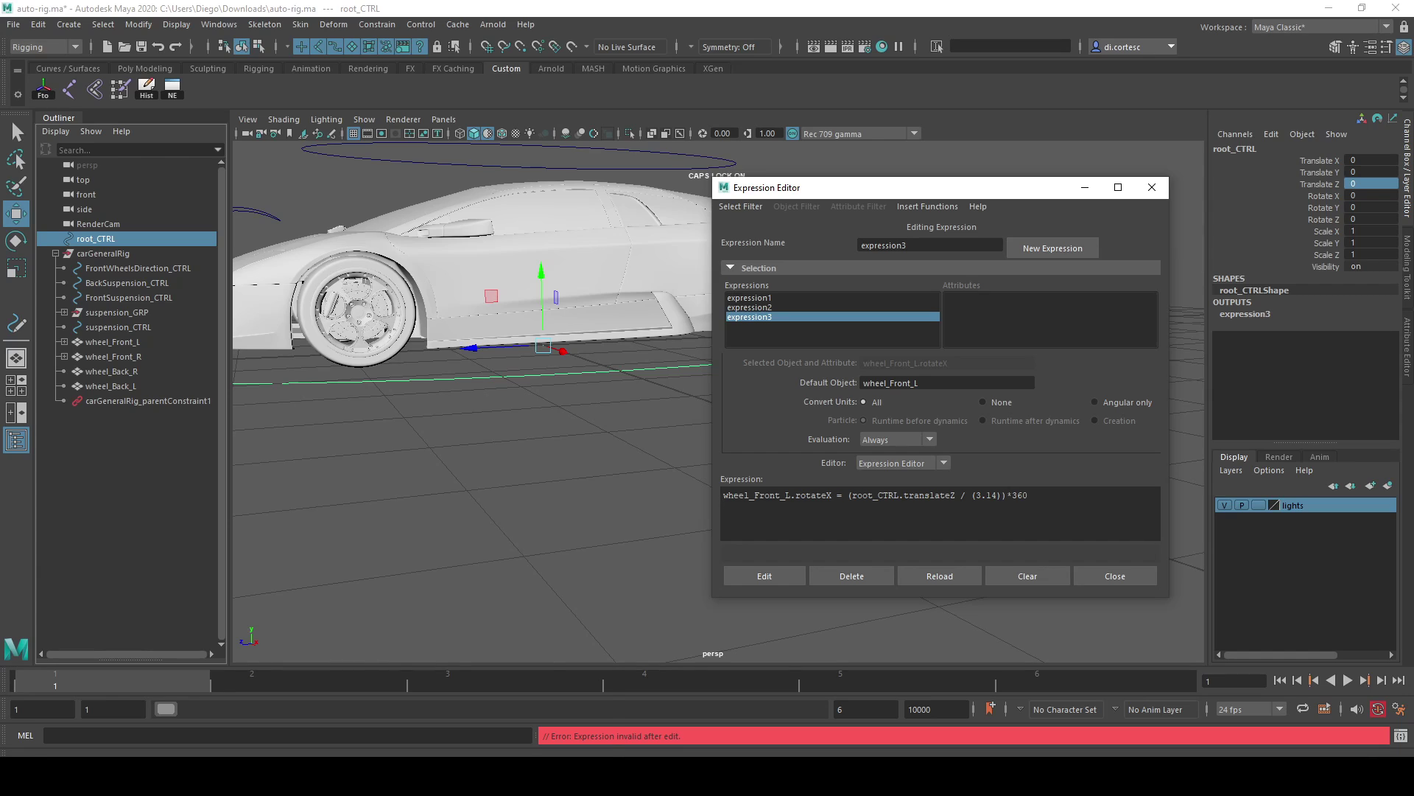
Paste those three lines into Notepad and re-apply the front-left-only expression
key(super)
text(bloc)
key(Return)
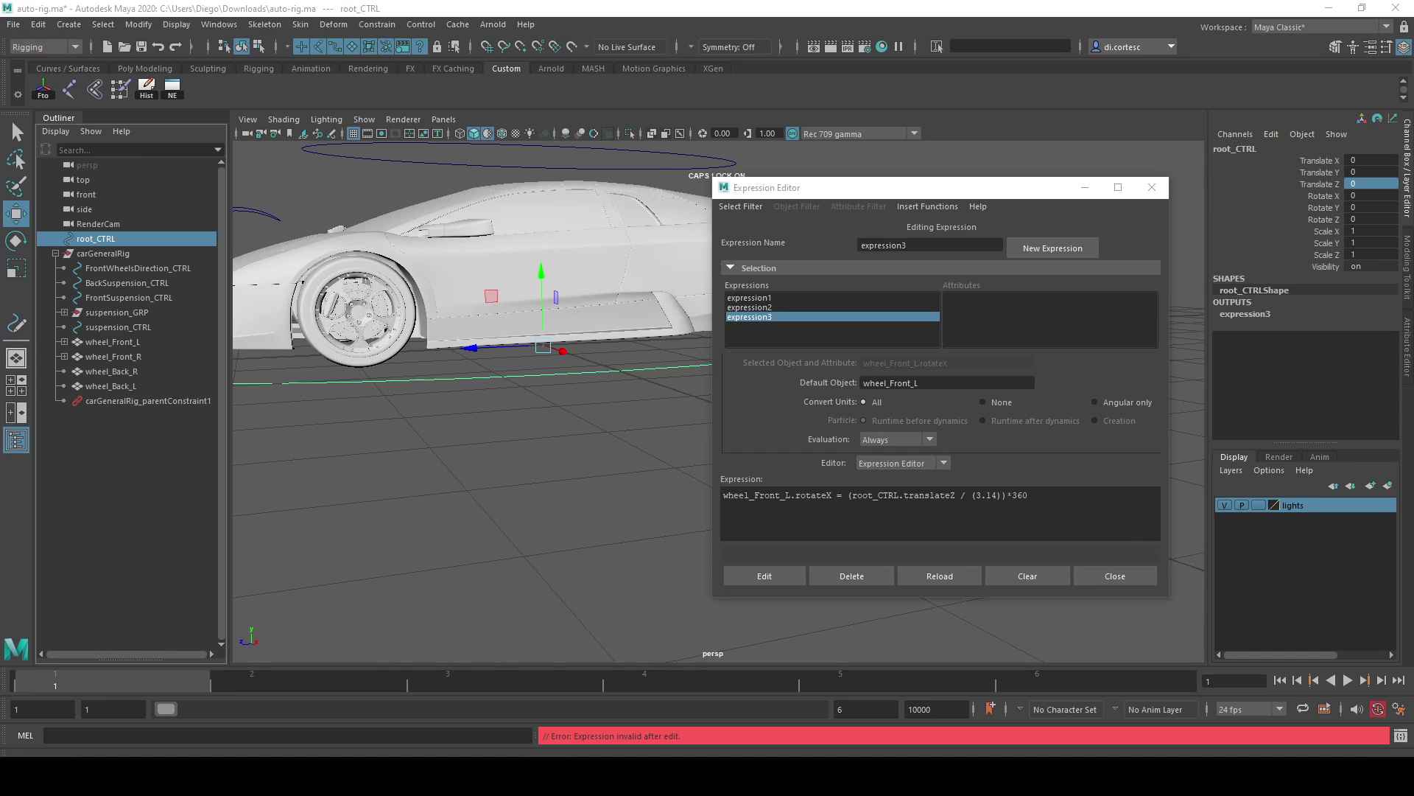
key(ctrl+v)
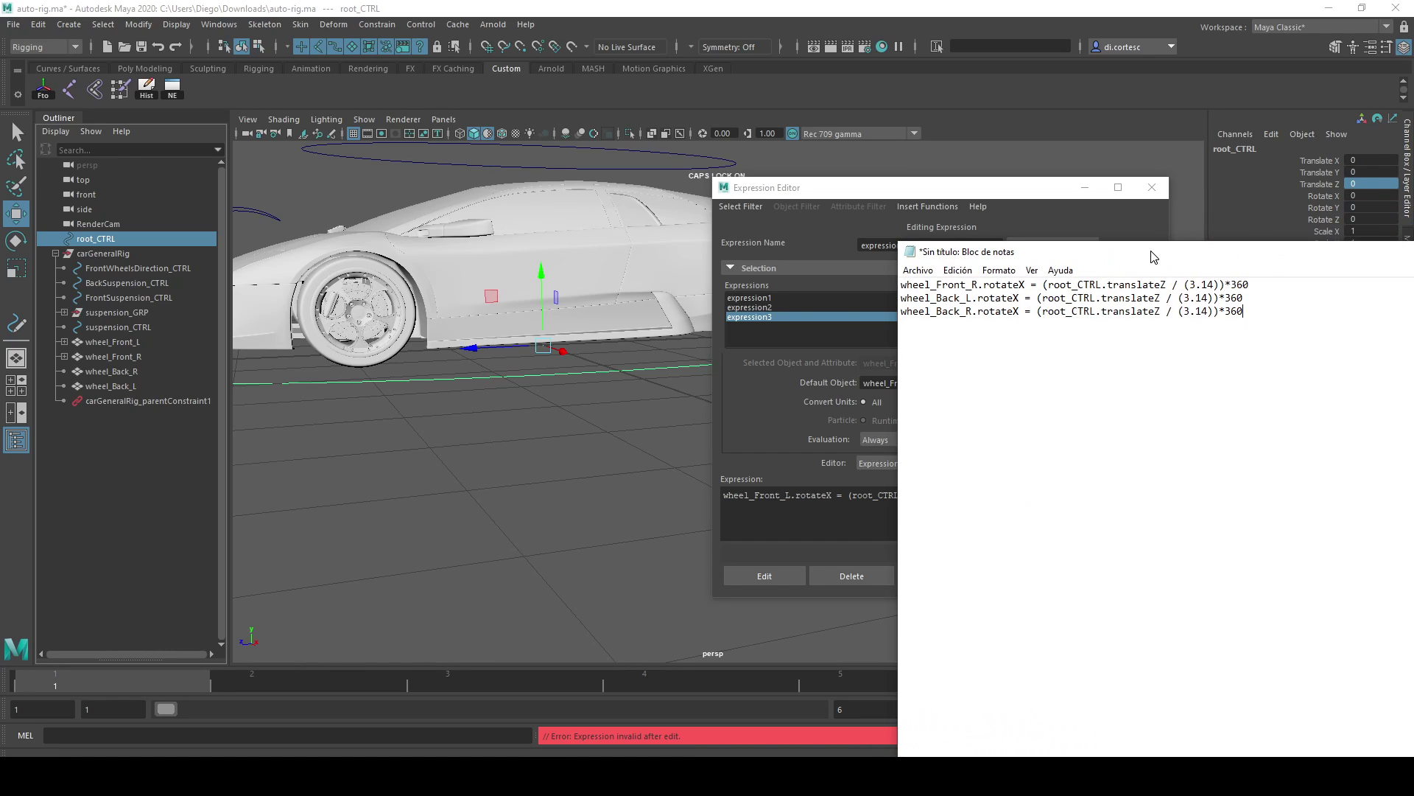
drag(1154, 256, 1291, 246)
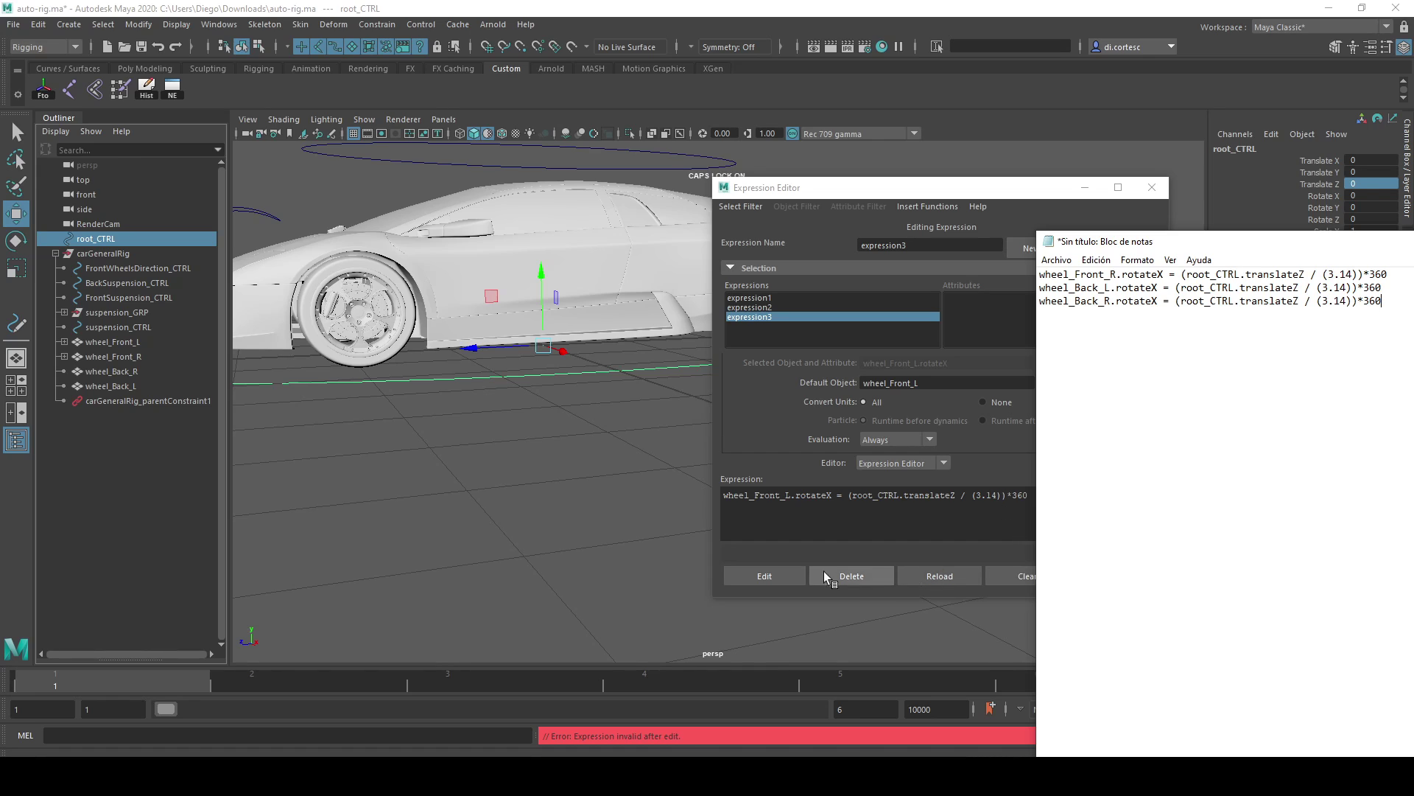
click(752, 576)
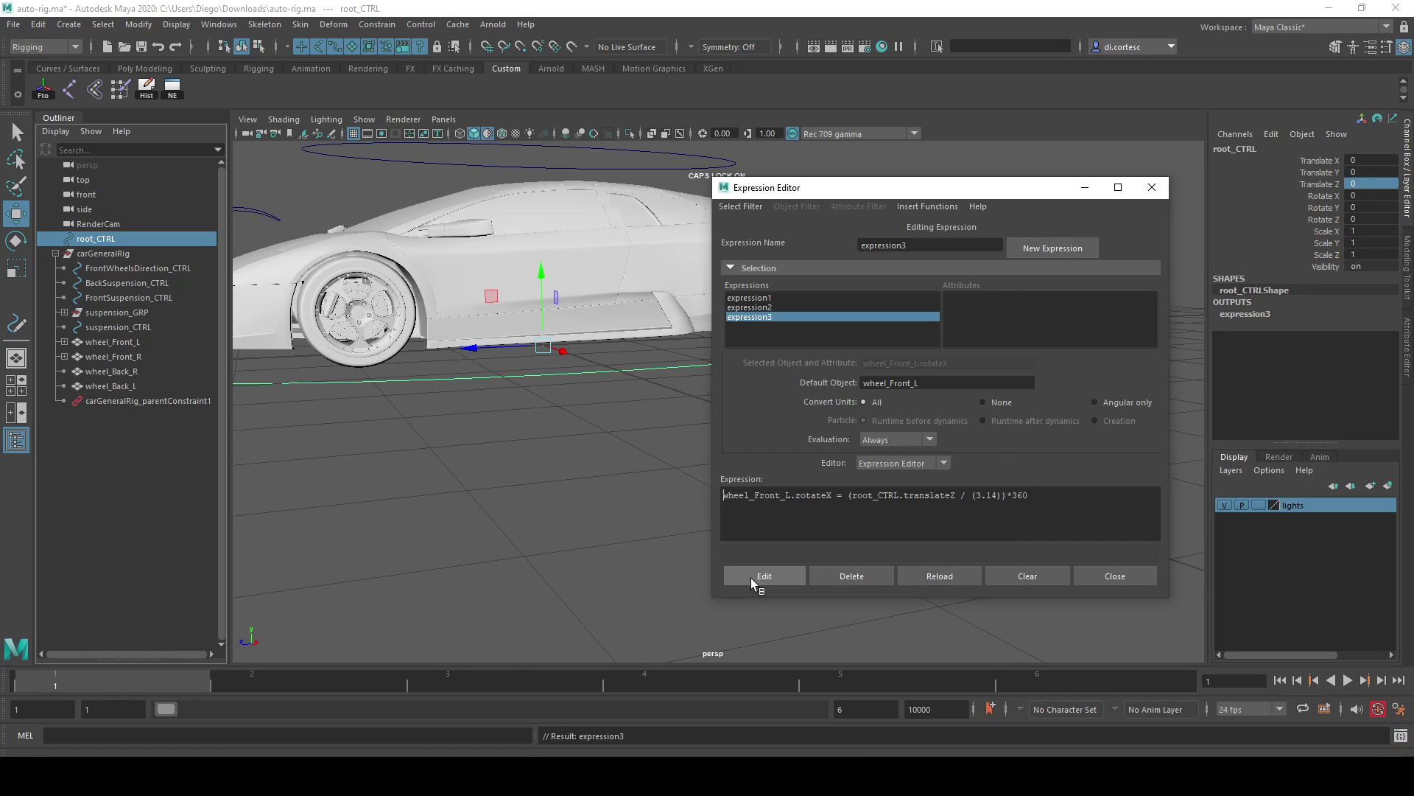
mouse_move(468, 372)
alt+mouse_down()
mouse_move(450, 365)
mouse_move(568, 388)
mouse_move(552, 332)
mouse_move(575, 409)
mouse_move(599, 422)
mouse_move(501, 391)
alt+mouse_up()
Load wheel_Front_R into a new expression targeting its rotateX attribute
click(448, 365)
click(562, 418)
click(562, 418)
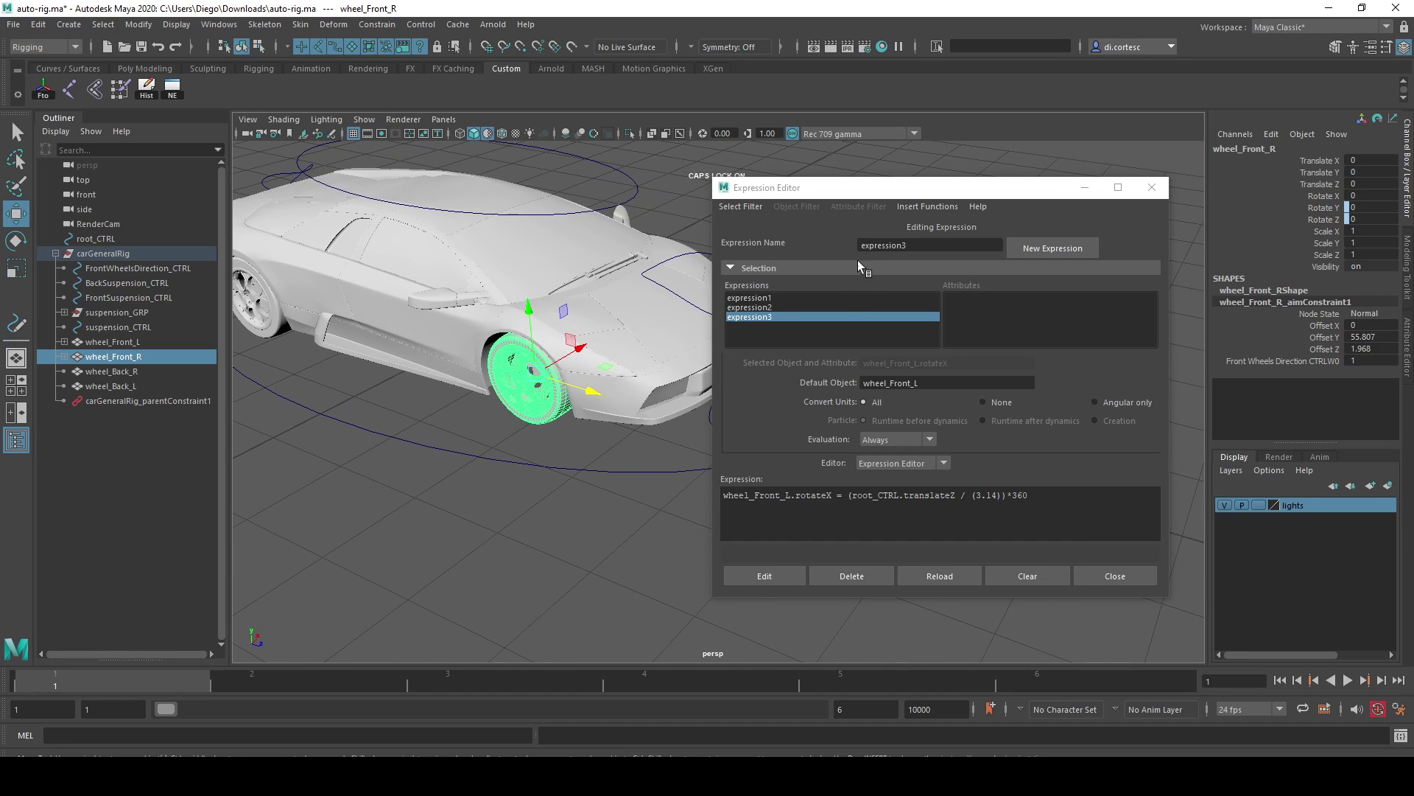
click(745, 214)
click(744, 237)
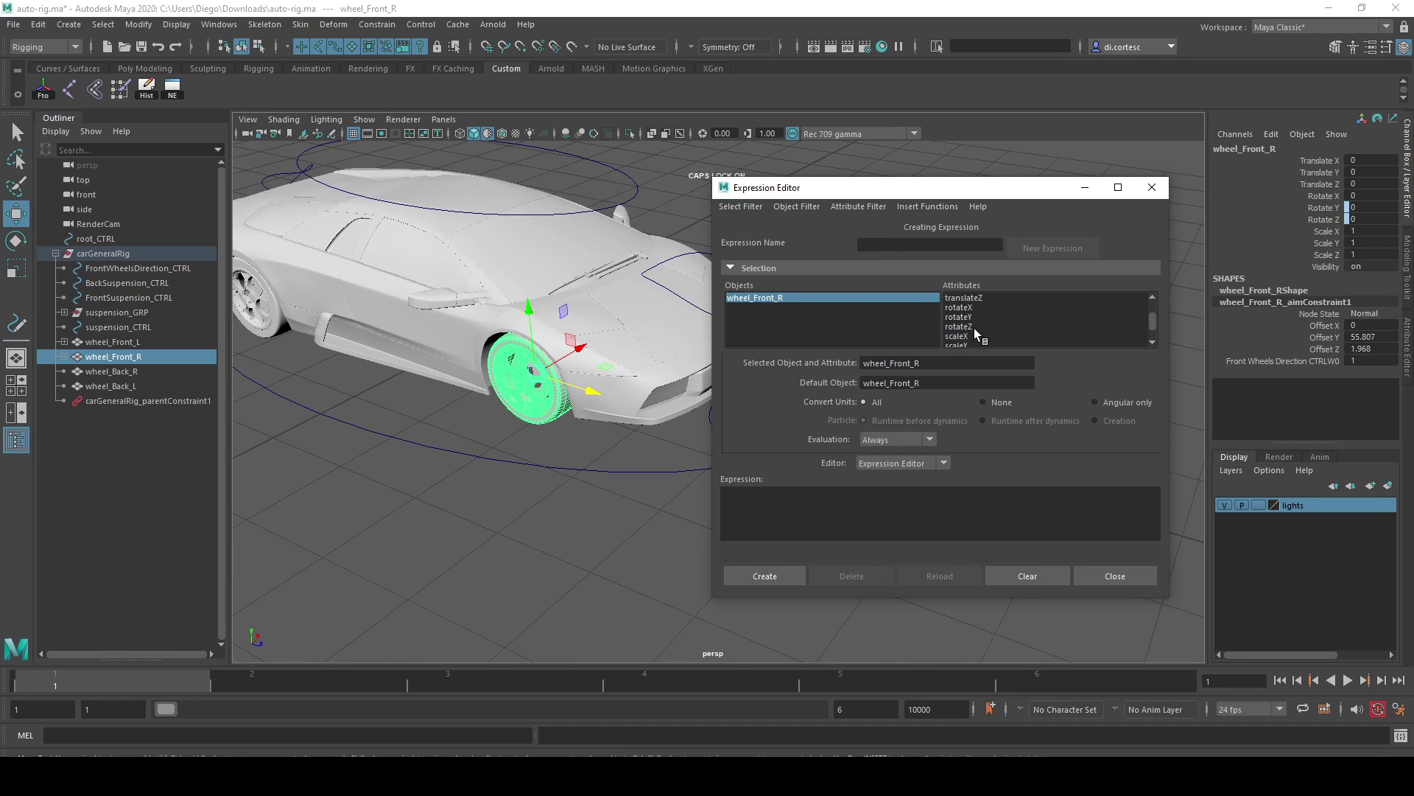
click(966, 314)
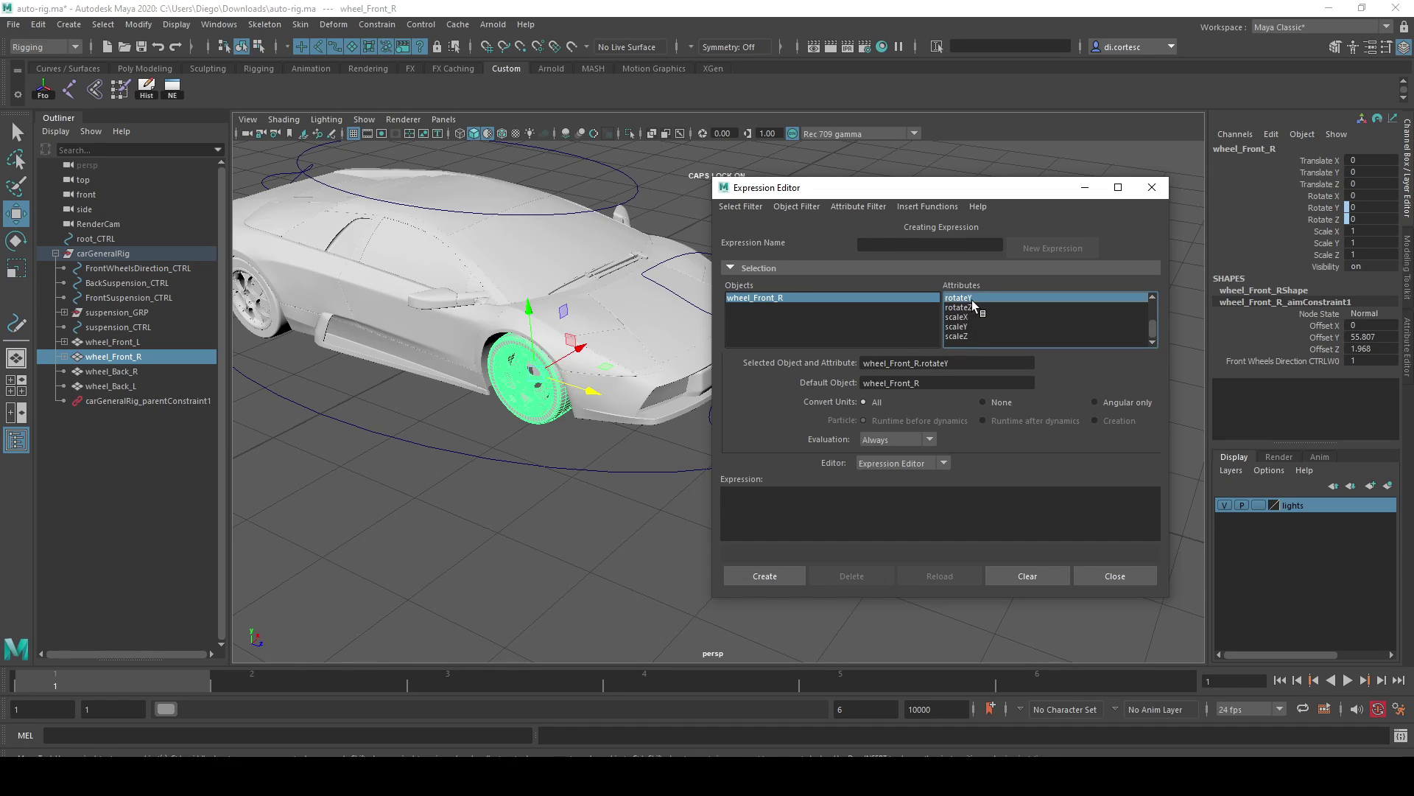
scroll(971, 299, up, 1)
click(968, 317)
scroll(969, 316, down, 2)
drag(961, 367, 863, 363)
Copy the wheel_Front_R expression from Notepad, paste it, and create the expression
key(alt+Tab)
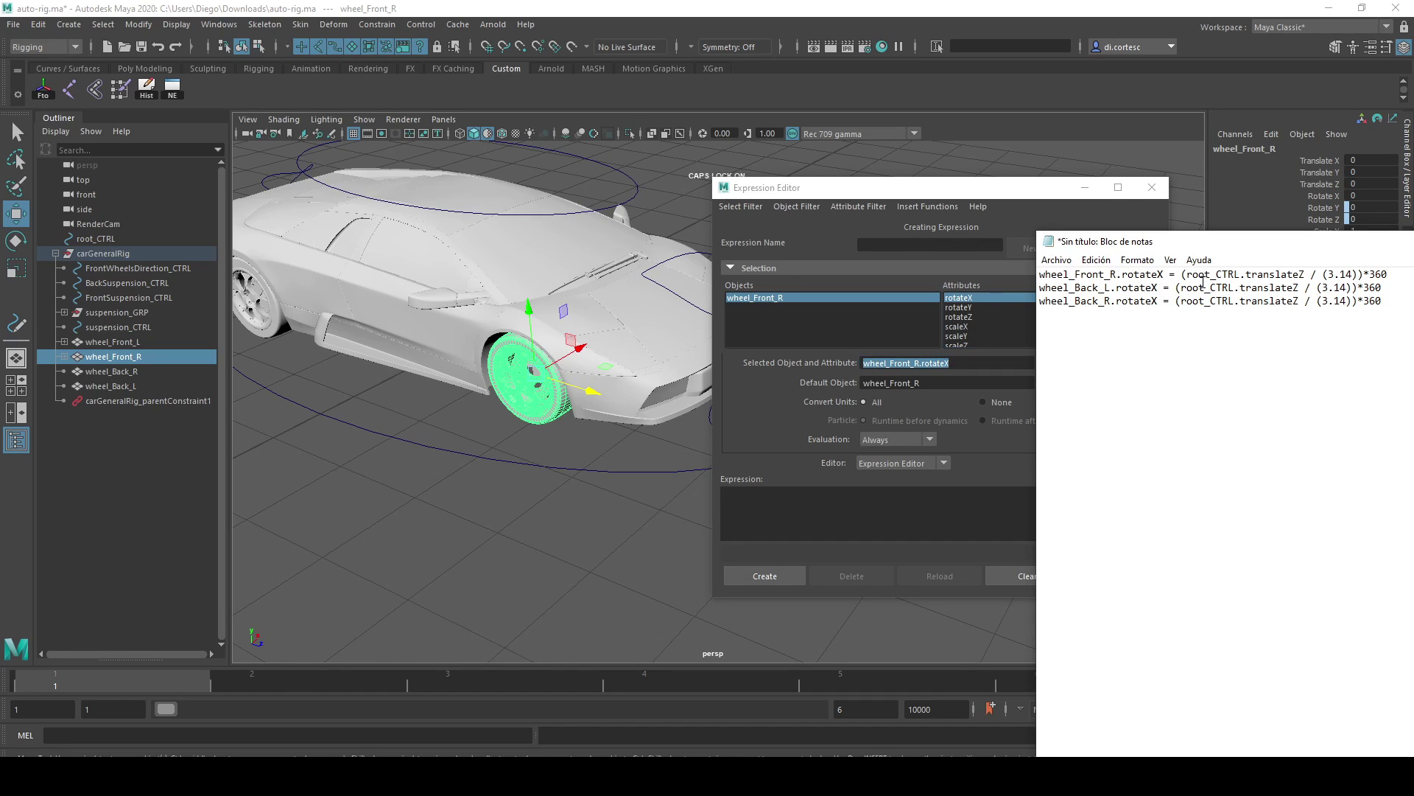
drag(1202, 282, 1119, 269)
drag(1286, 266, 921, 262)
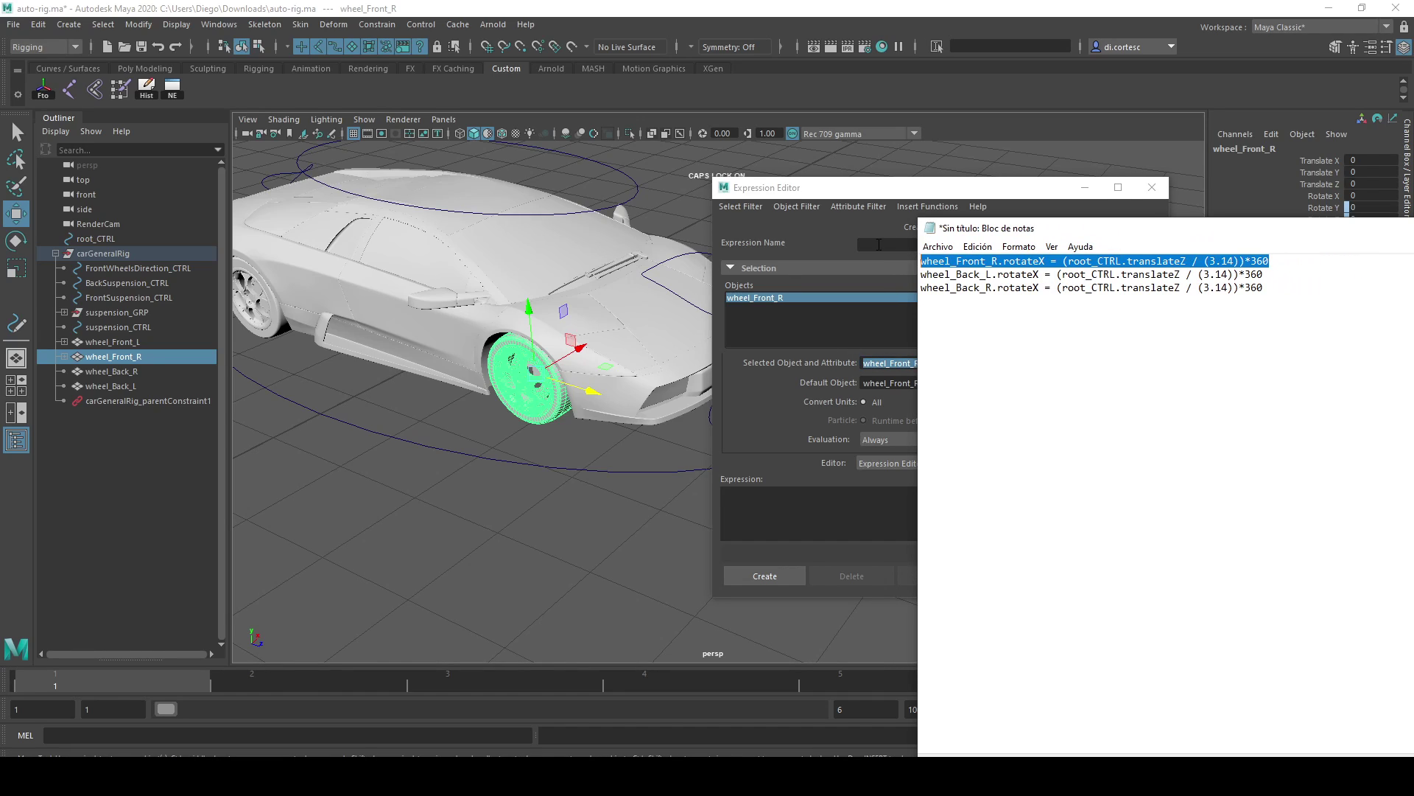
key(ctrl+c)
click(737, 501)
key(ctrl+v)
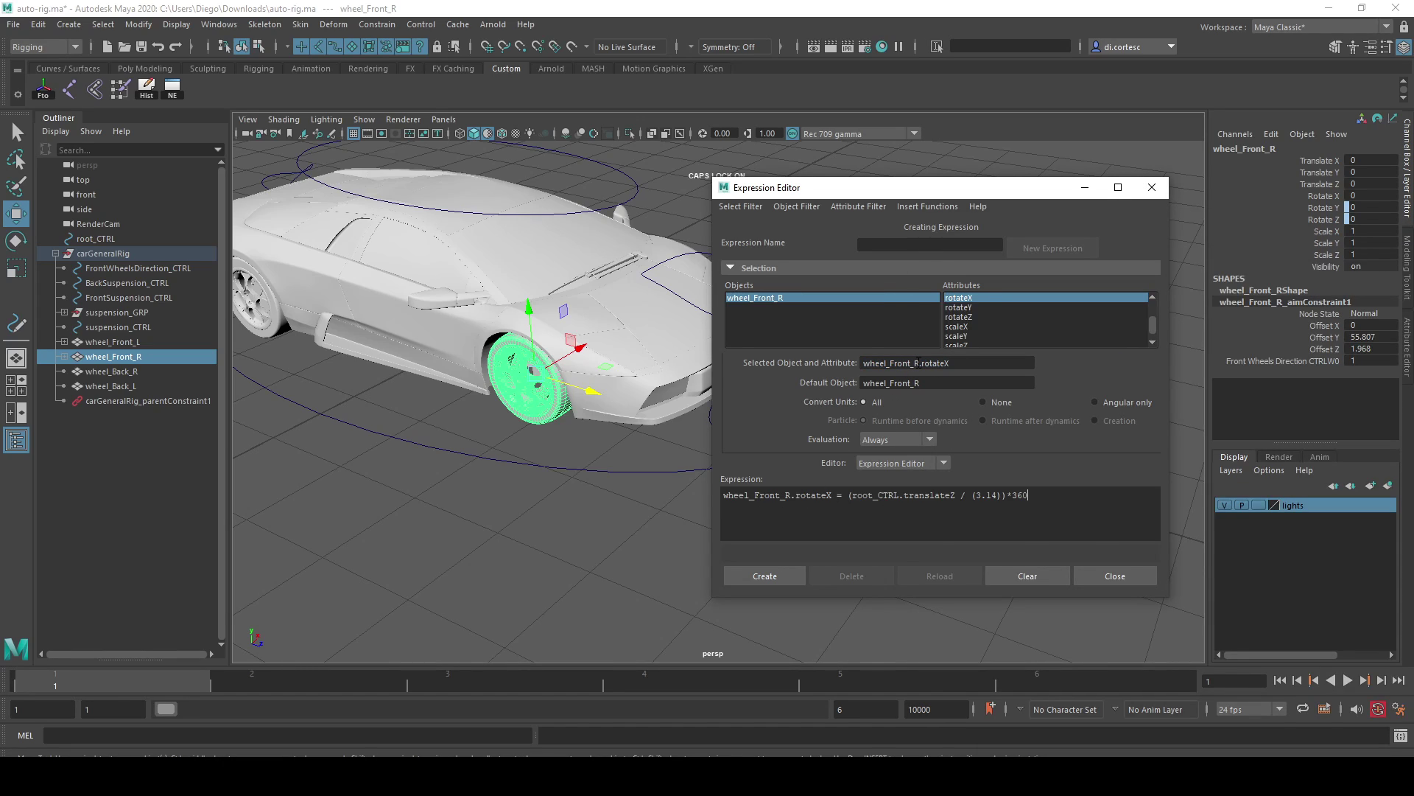
click(780, 576)
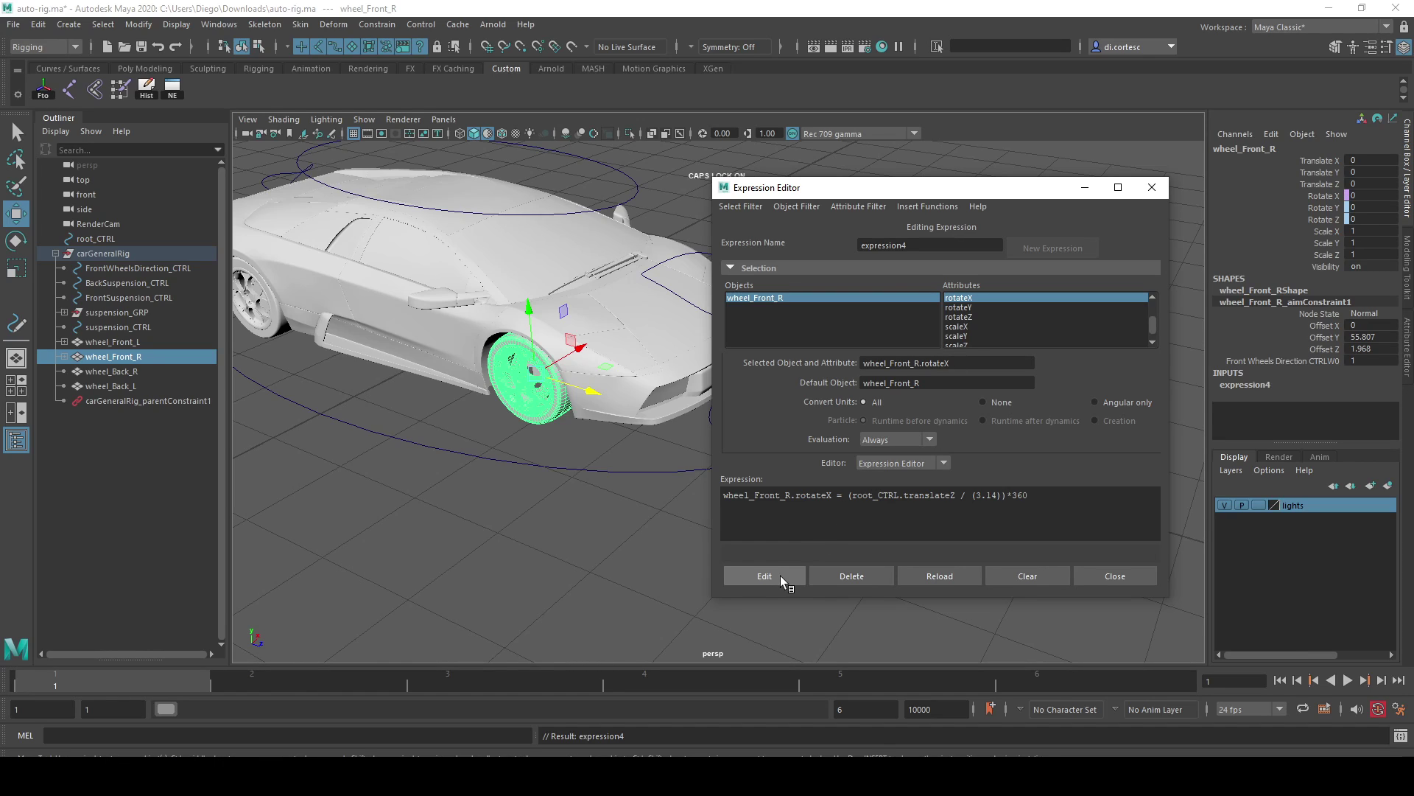
Create the wheel_Back_L rotateX expression pasted from Notepad
alt+middle_drag(480, 388, 503, 405)
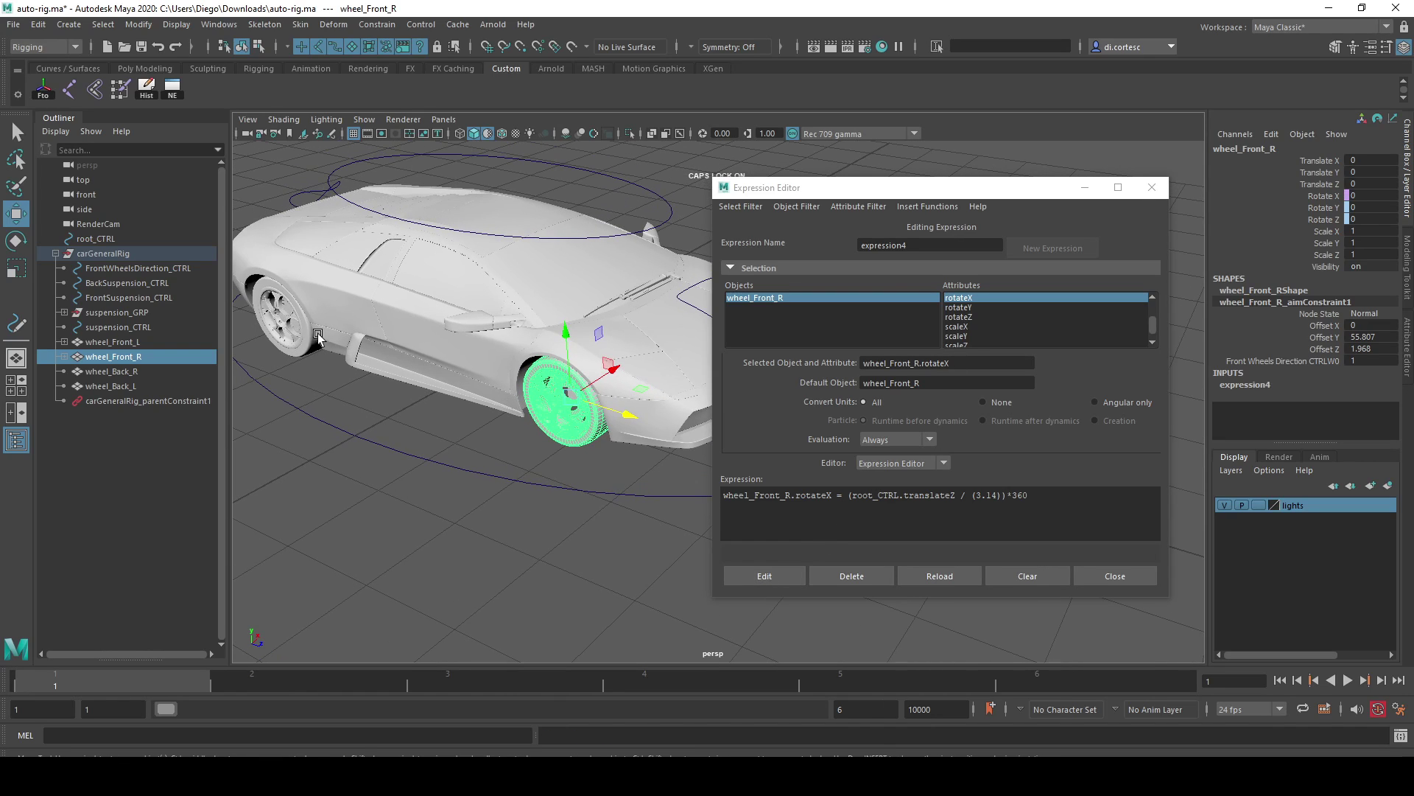
mouse_move(332, 341)
alt+mouse_down()
mouse_move(442, 269)
mouse_move(645, 243)
alt+mouse_up()
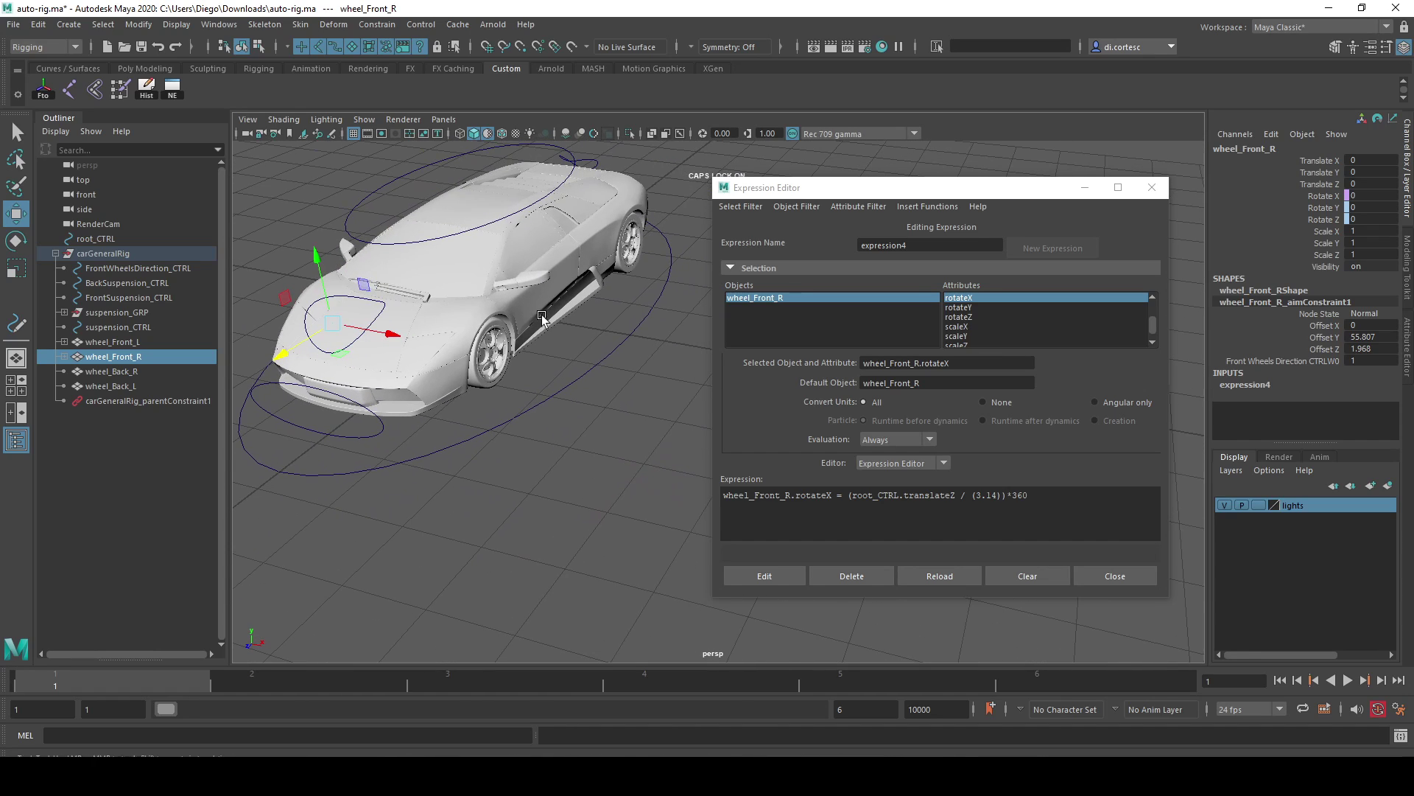
click(644, 242)
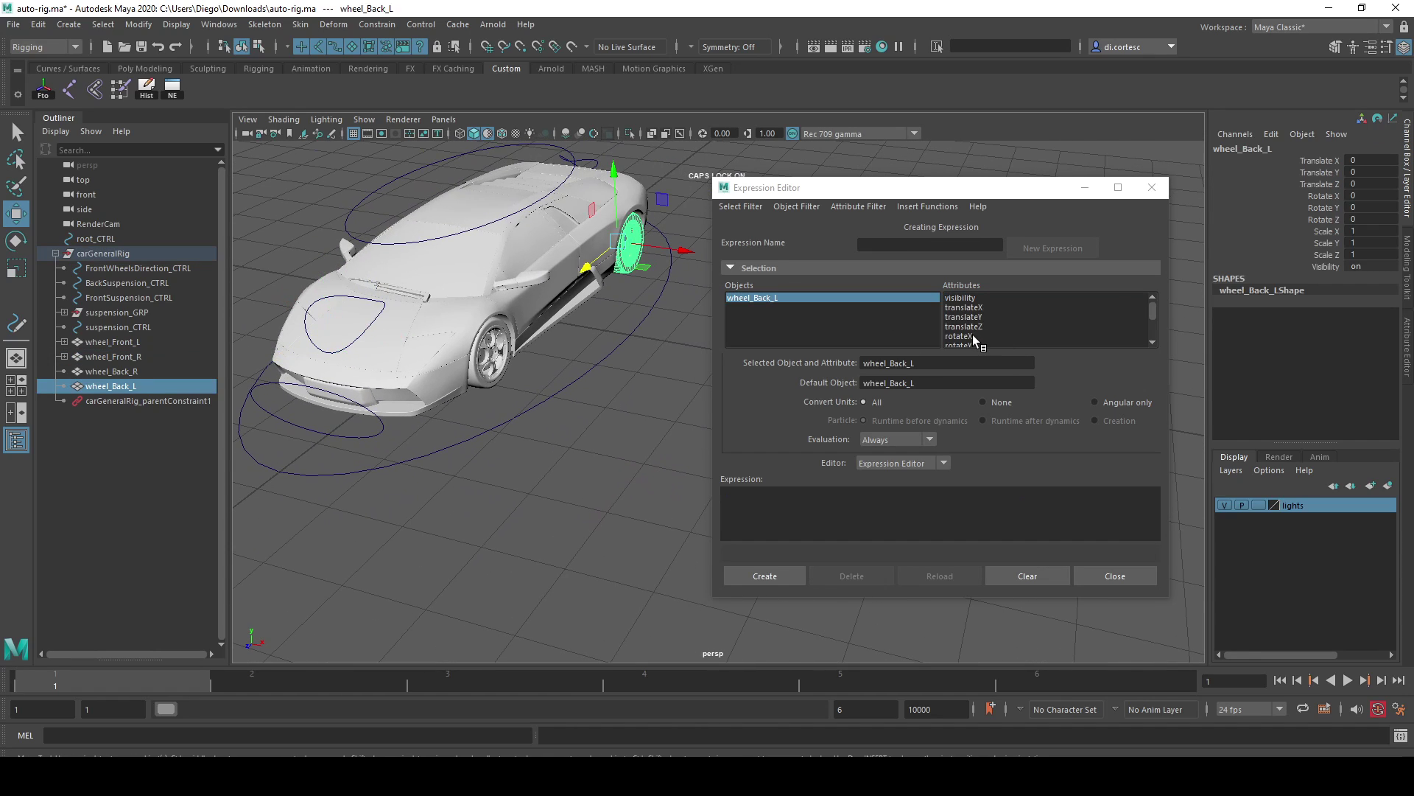
click(980, 337)
key(alt+Tab)
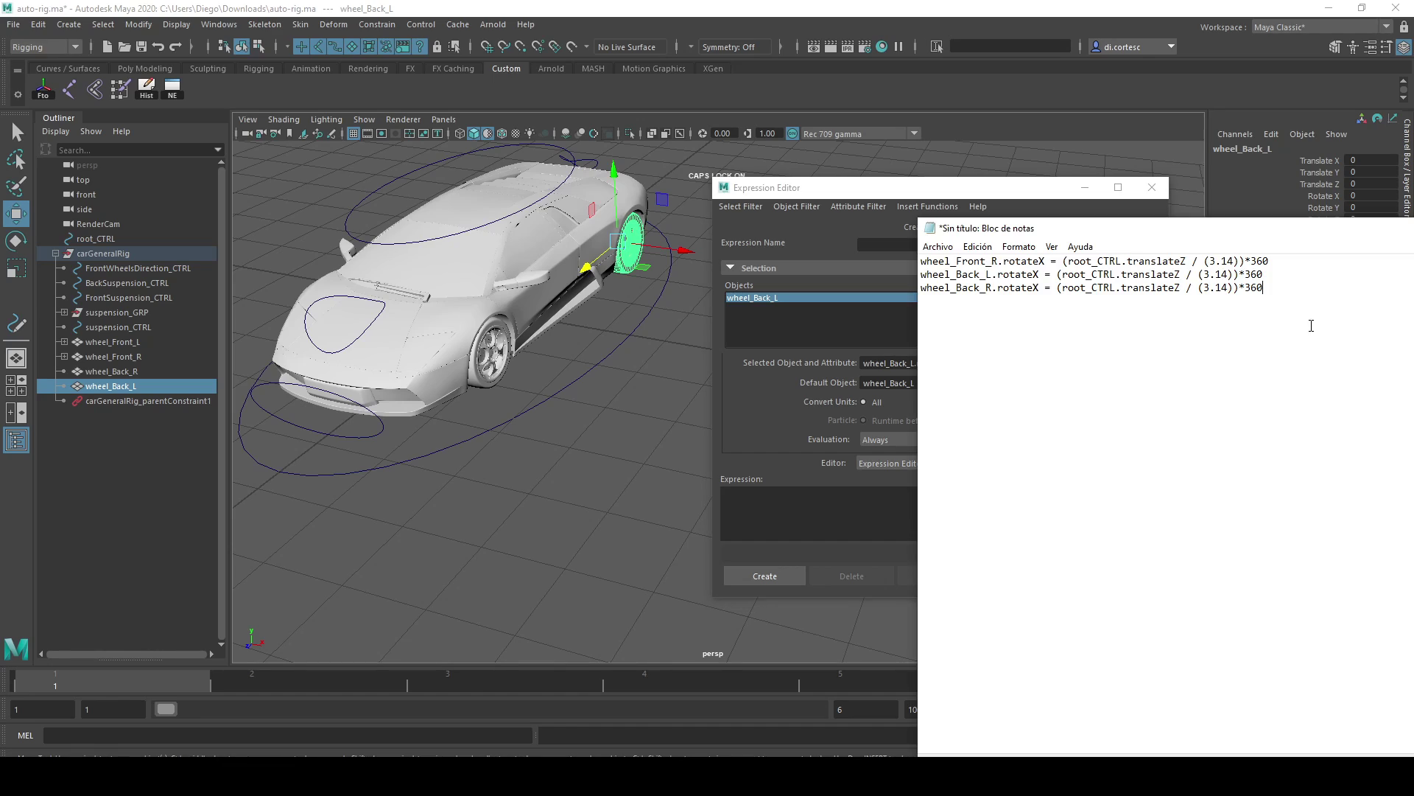
drag(1282, 275, 920, 275)
key(ctrl+c)
click(774, 516)
key(ctrl+v)
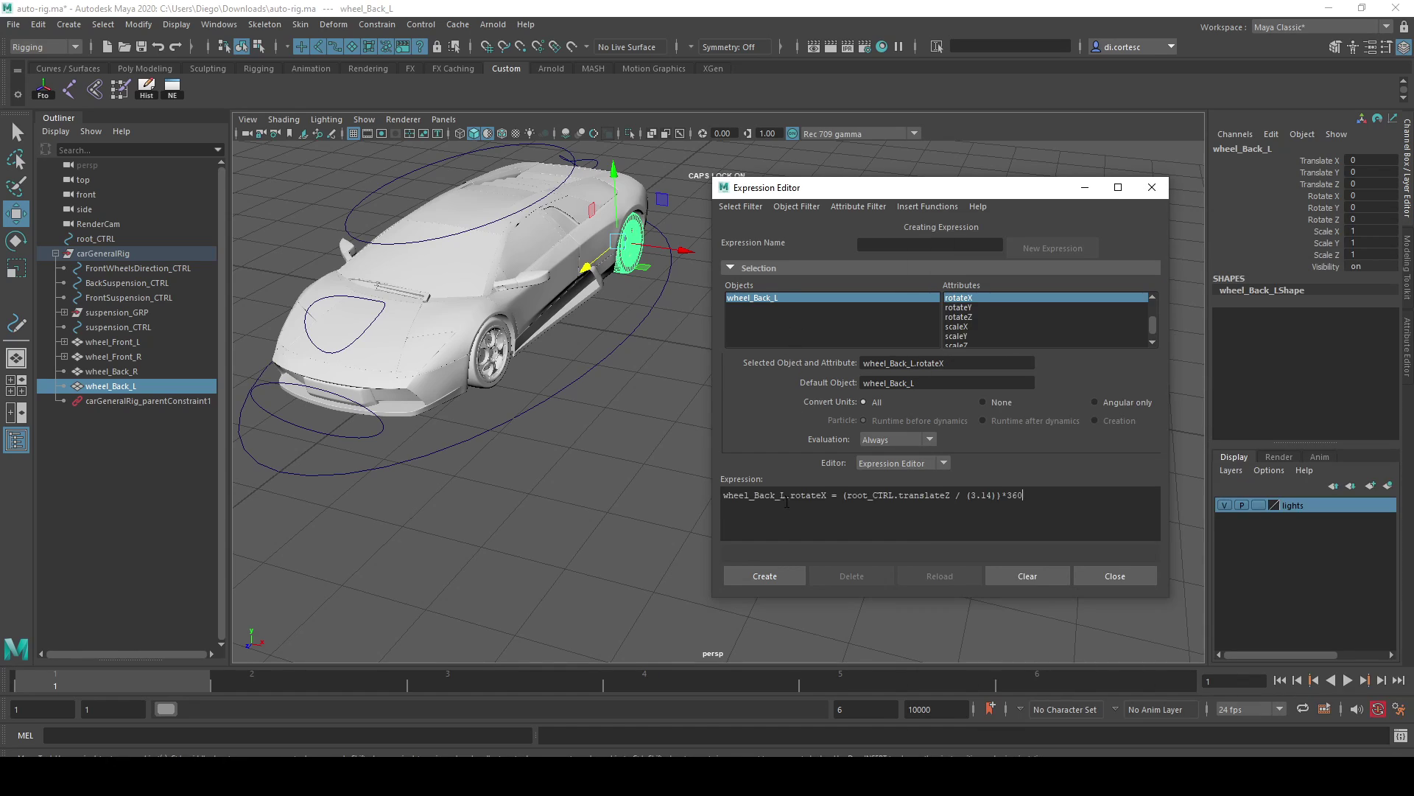
click(765, 576)
Create the wheel_Back_R rotateX expression copied from Notepad
alt+drag(589, 434, 445, 435)
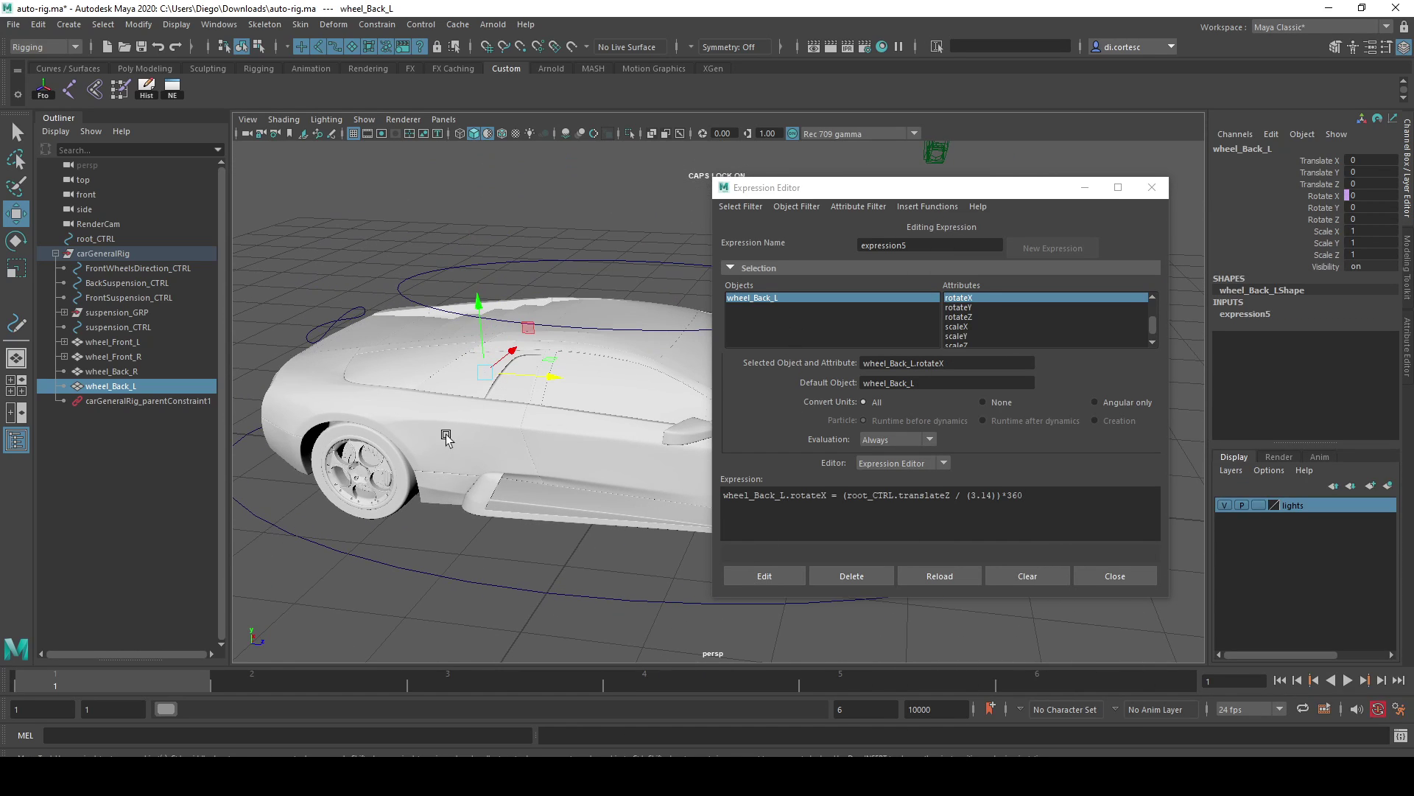
click(383, 457)
alt+middle_drag(433, 412, 411, 288)
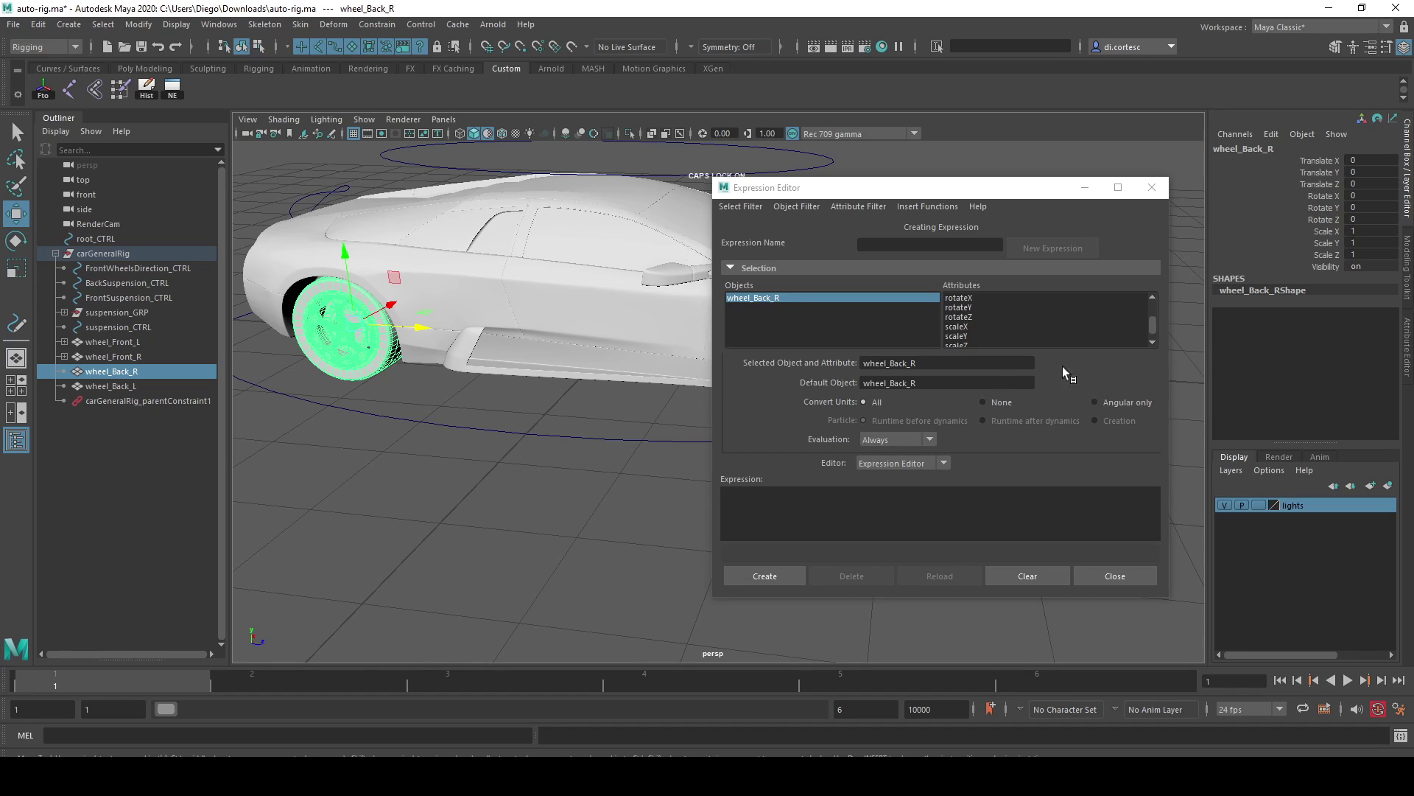
click(966, 299)
key(alt+Tab)
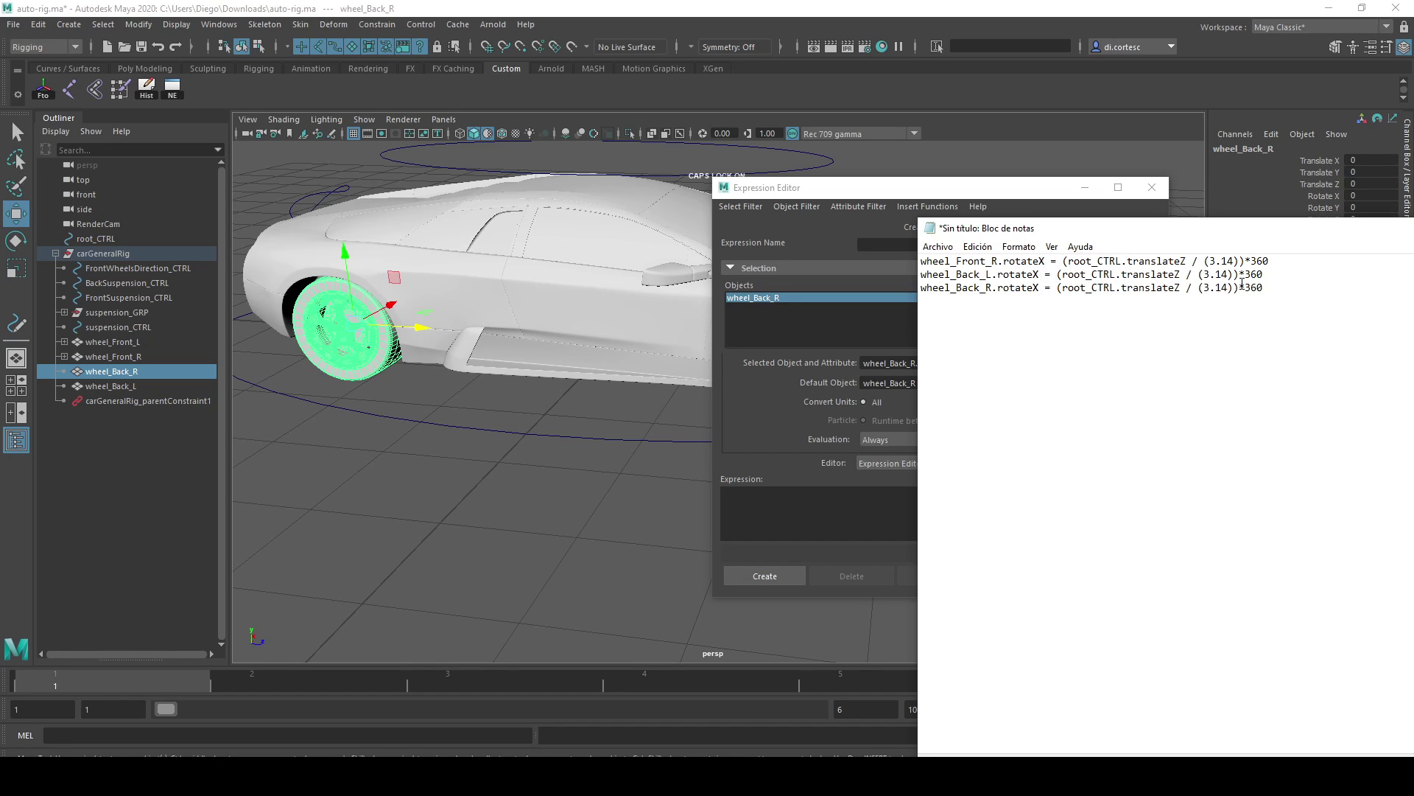
drag(1264, 287, 895, 288)
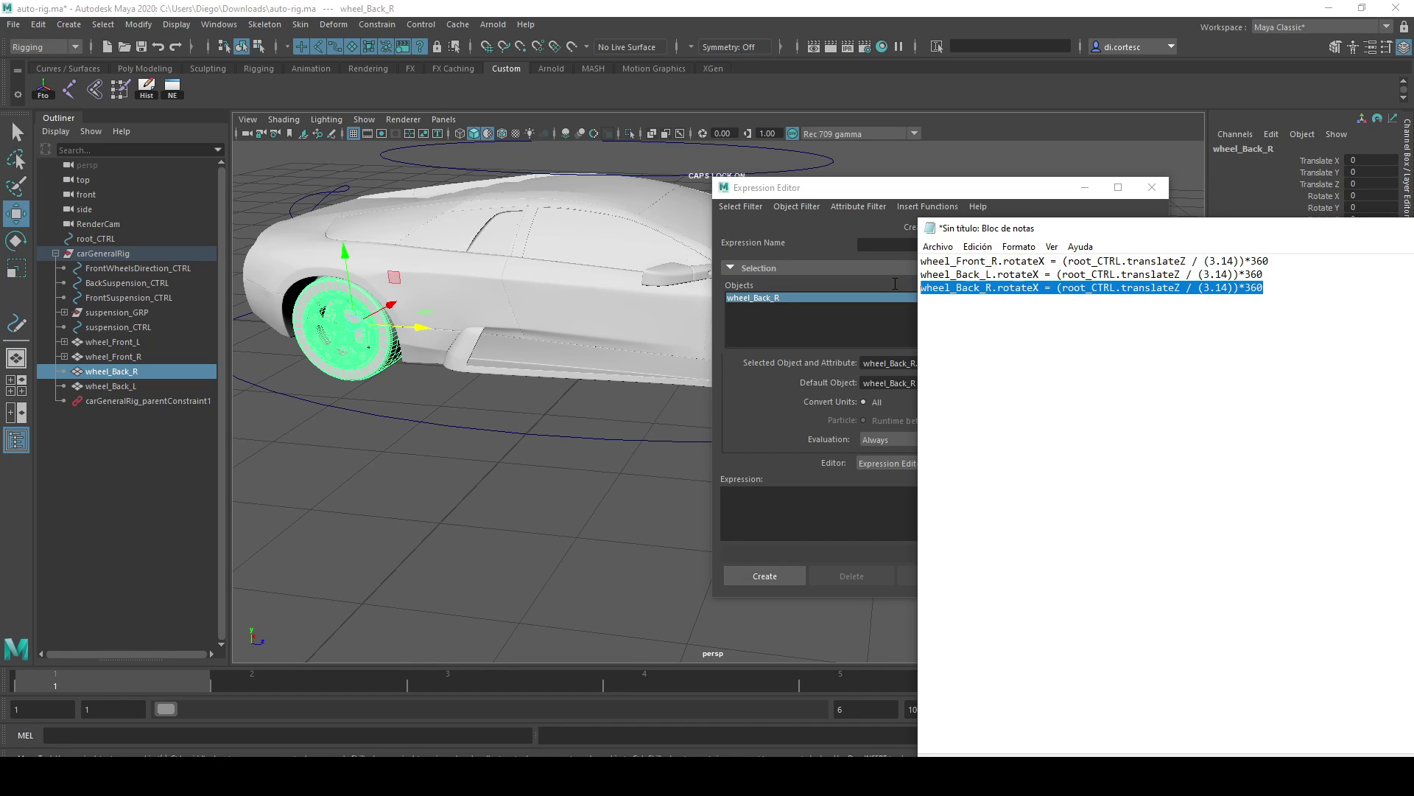
click(805, 500)
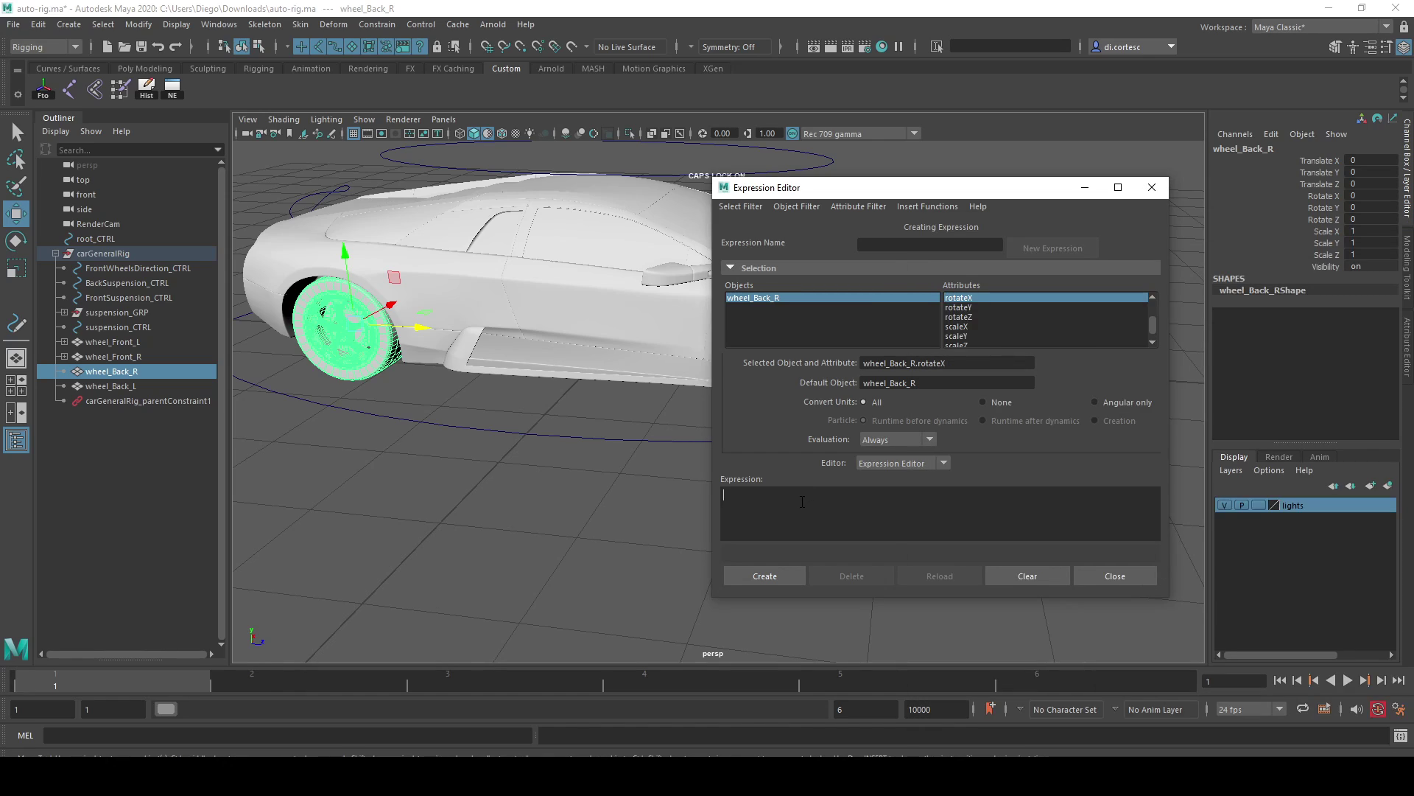
click(775, 573)
Close the Expression Editor and select the root_CTRL circle under the car
click(609, 456)
alt+drag(612, 458, 638, 386)
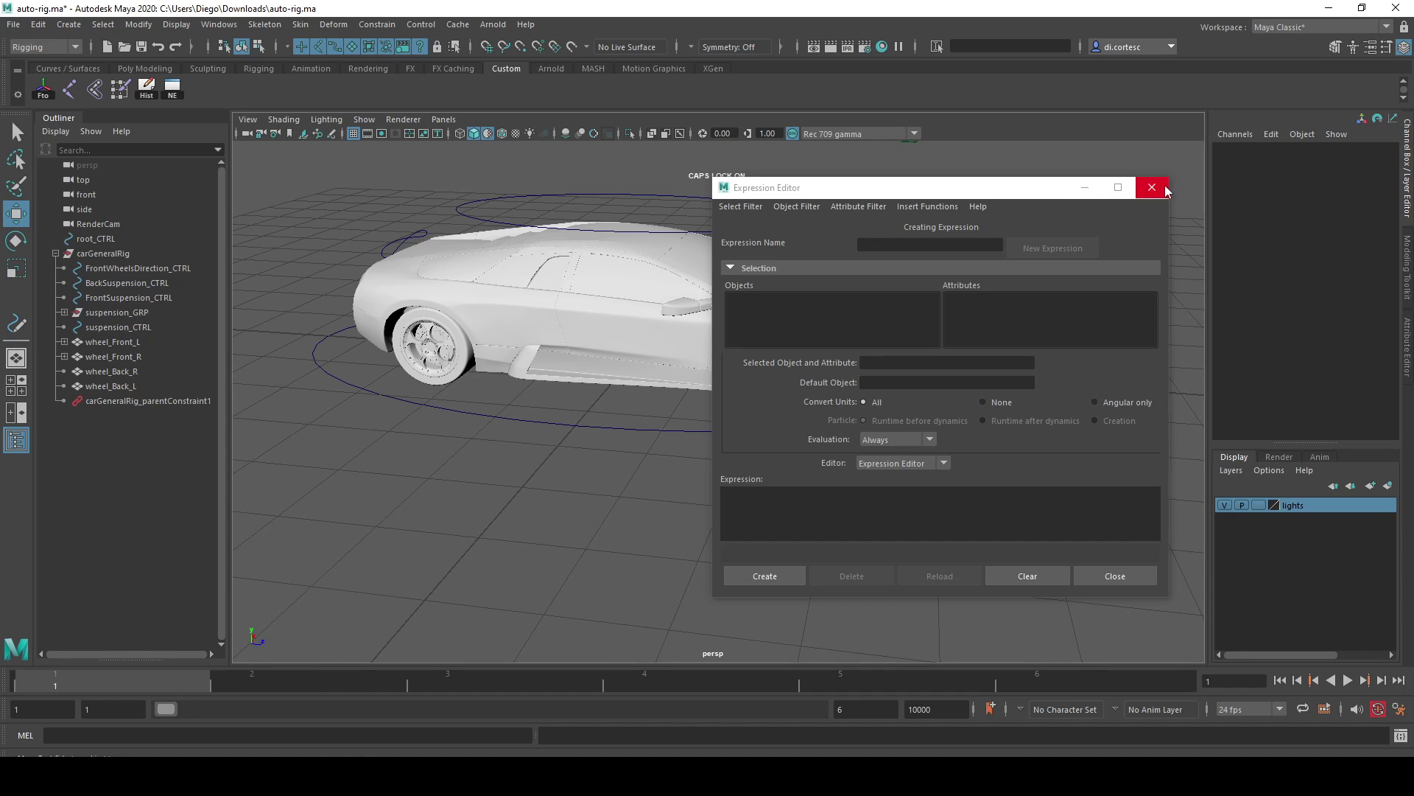
click(1152, 187)
click(933, 417)
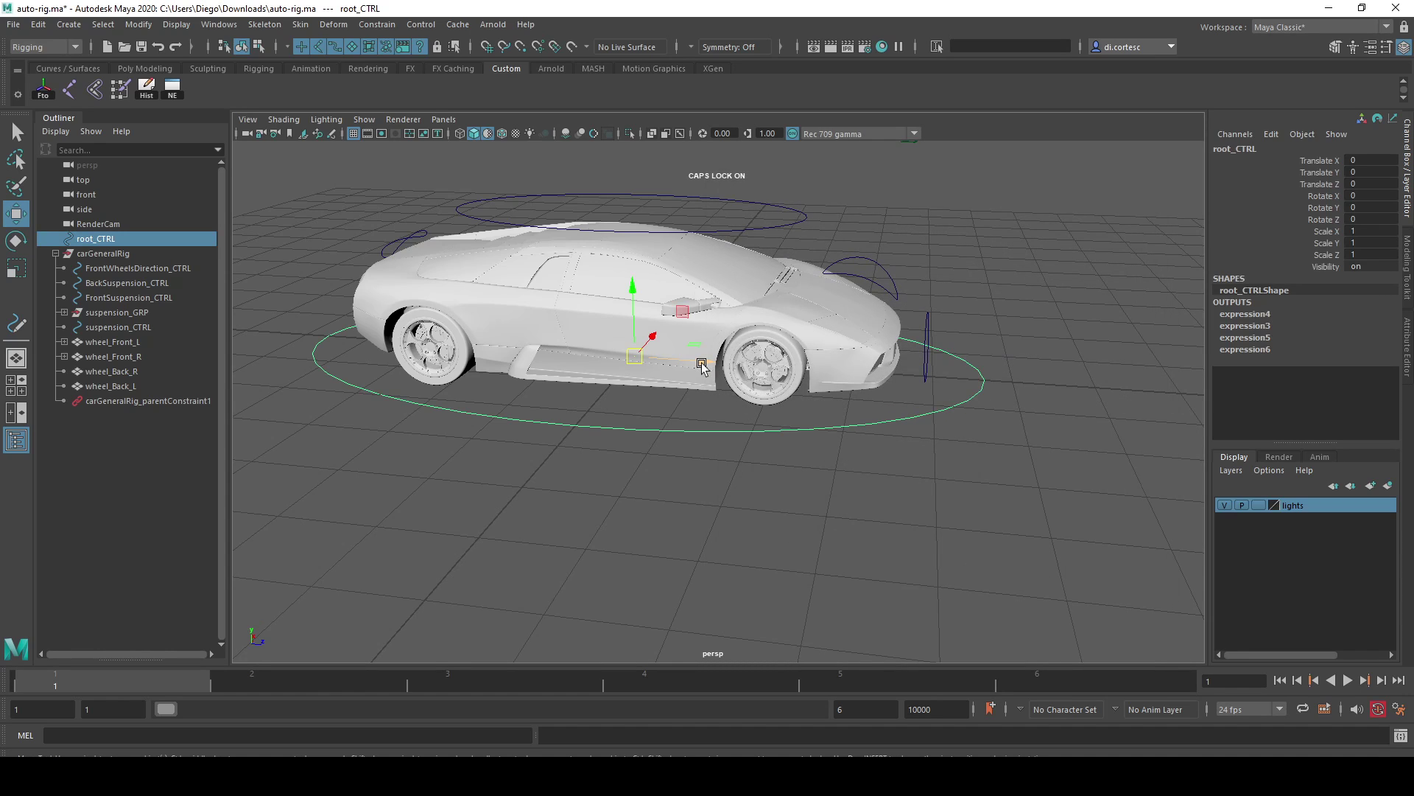
Test-drive the car rig by sliding root_CTRL back and forth along Z
mouse_move(701, 366)
mouse_down()
mouse_move(1051, 396)
mouse_move(501, 359)
mouse_move(673, 358)
mouse_move(565, 366)
mouse_move(648, 357)
mouse_move(654, 307)
mouse_move(540, 369)
mouse_move(605, 266)
mouse_move(549, 284)
mouse_move(766, 277)
mouse_up()
alt+right_drag(766, 277, 872, 385)
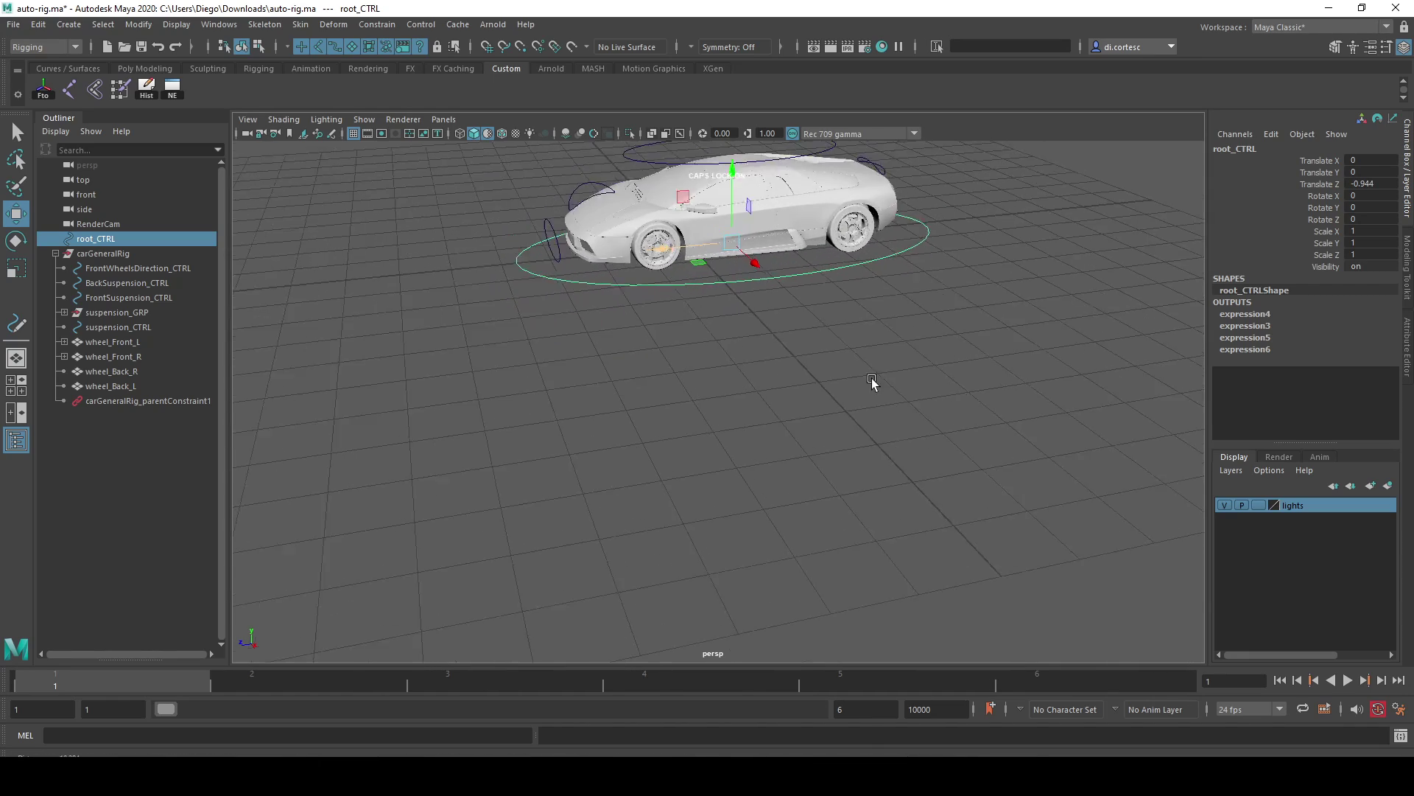
alt+drag(872, 385, 739, 442)
scroll(650, 326, up, 2)
drag(623, 337, 535, 341)
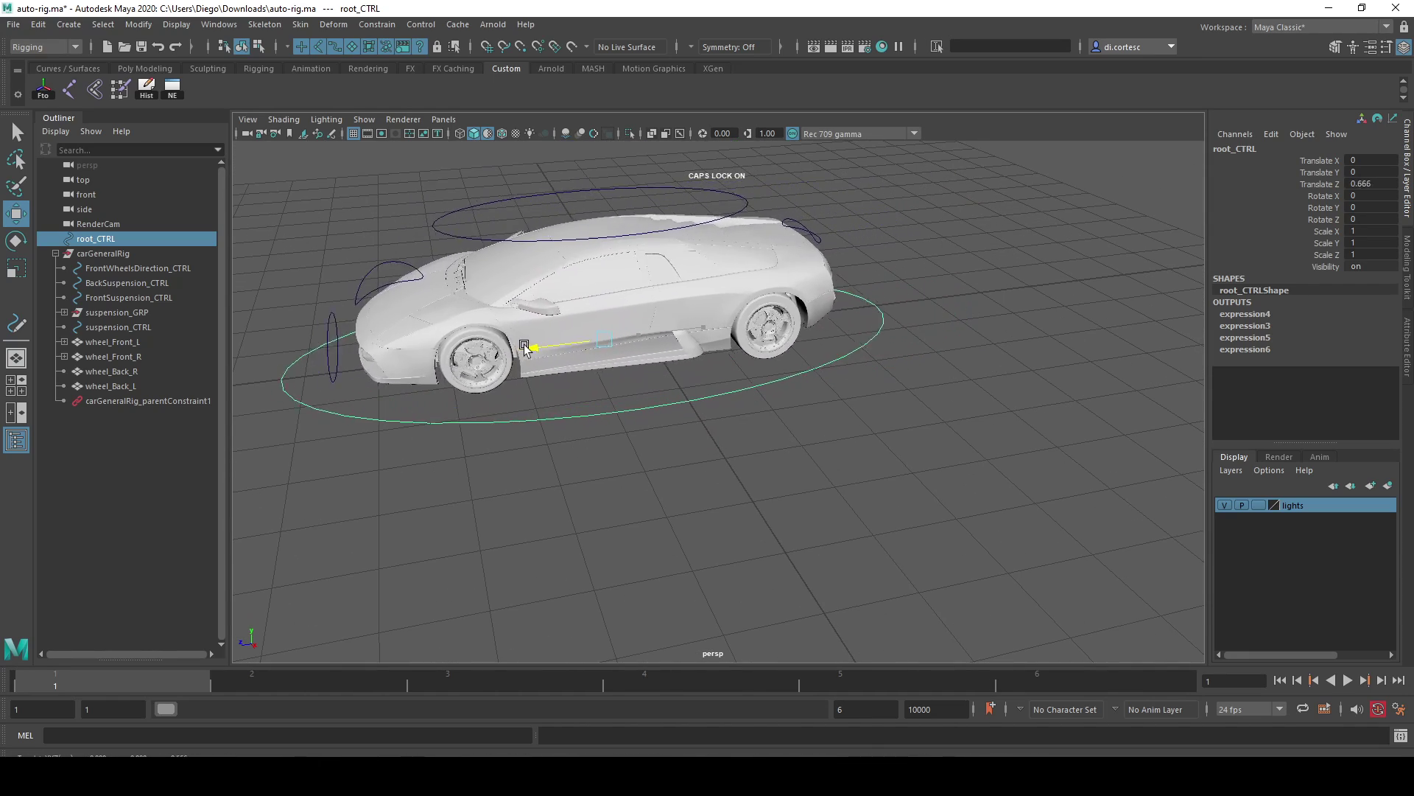
key(ctrl+z)
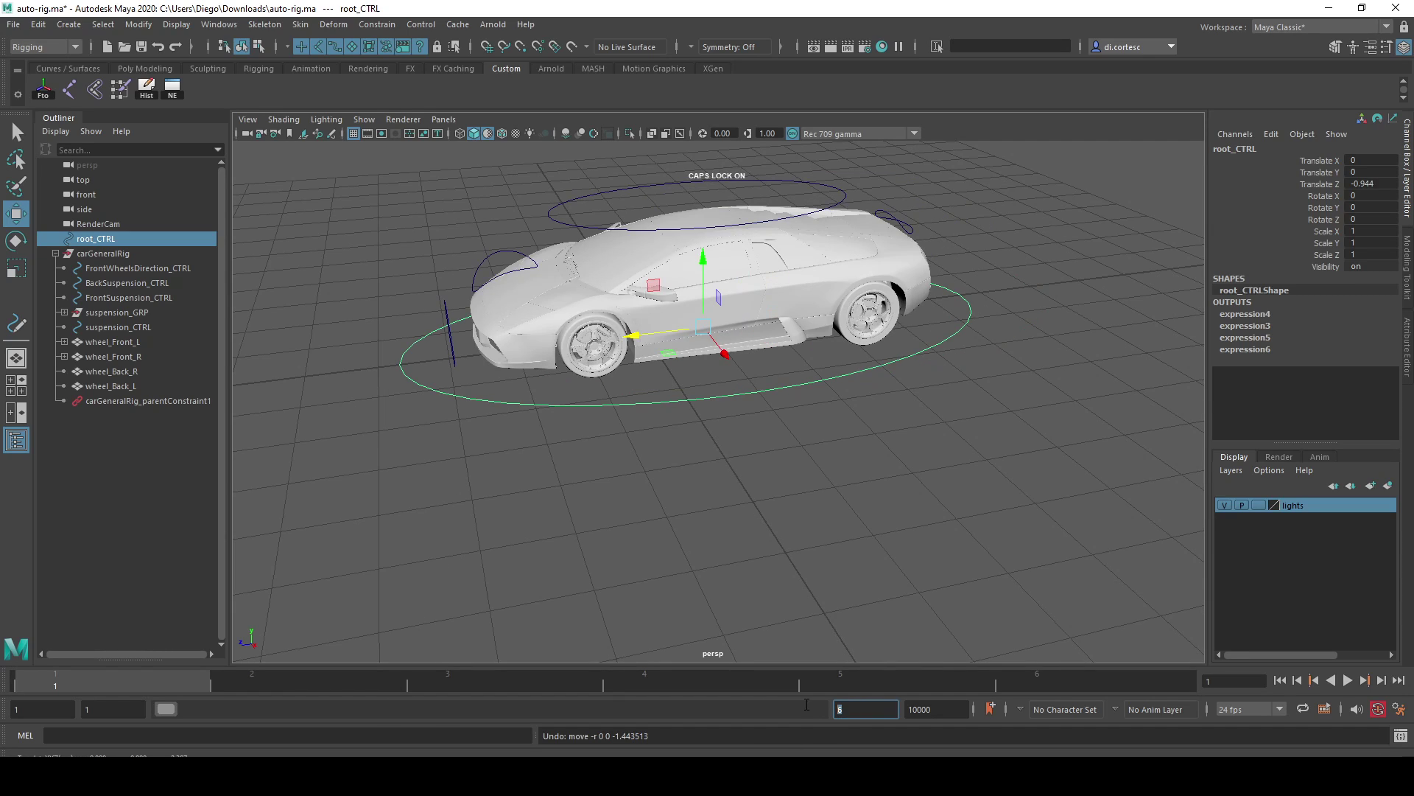
Set the end frame to 50 and key root_CTRL Translate Z from -8.969 to 8.906
text(50)
key(Return)
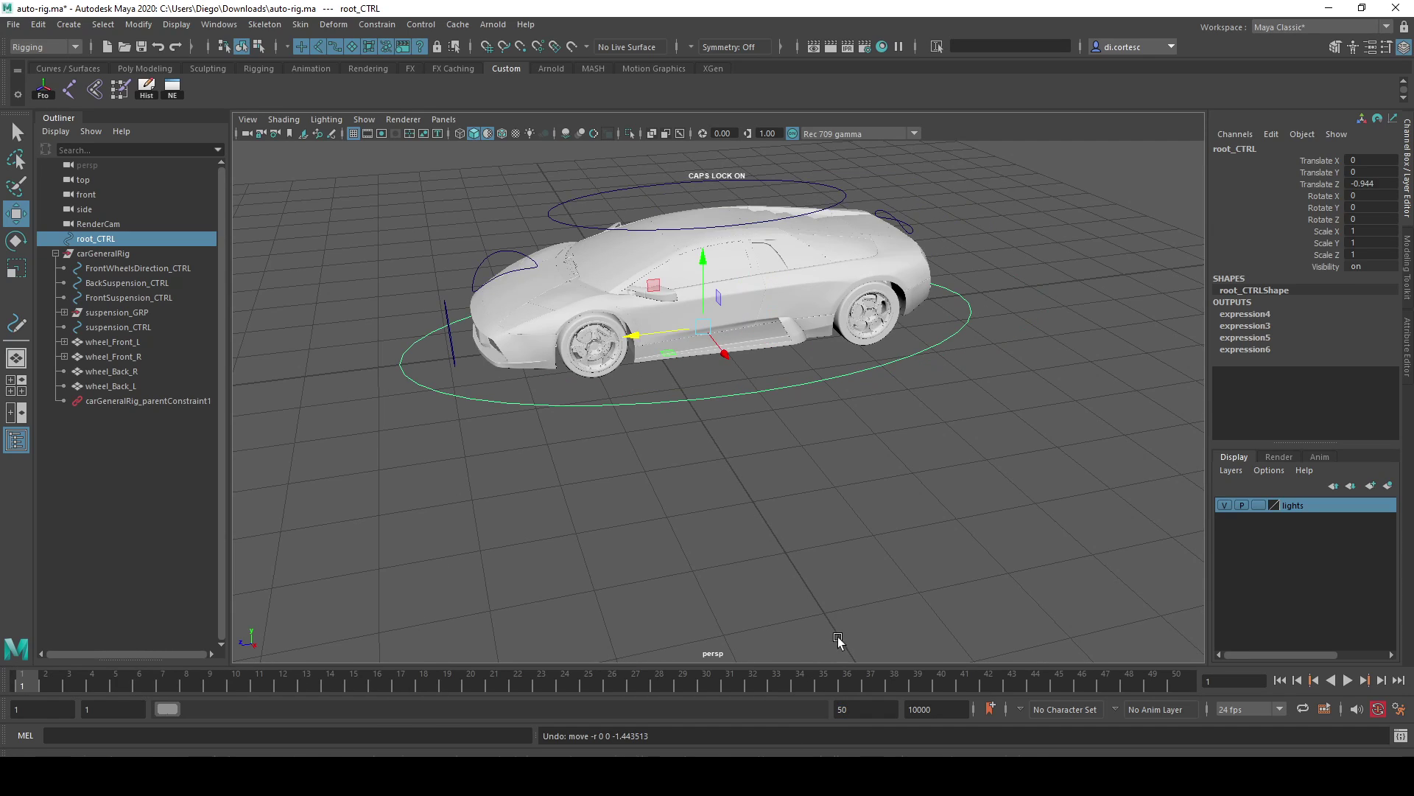
alt+right_drag(897, 480, 550, 510)
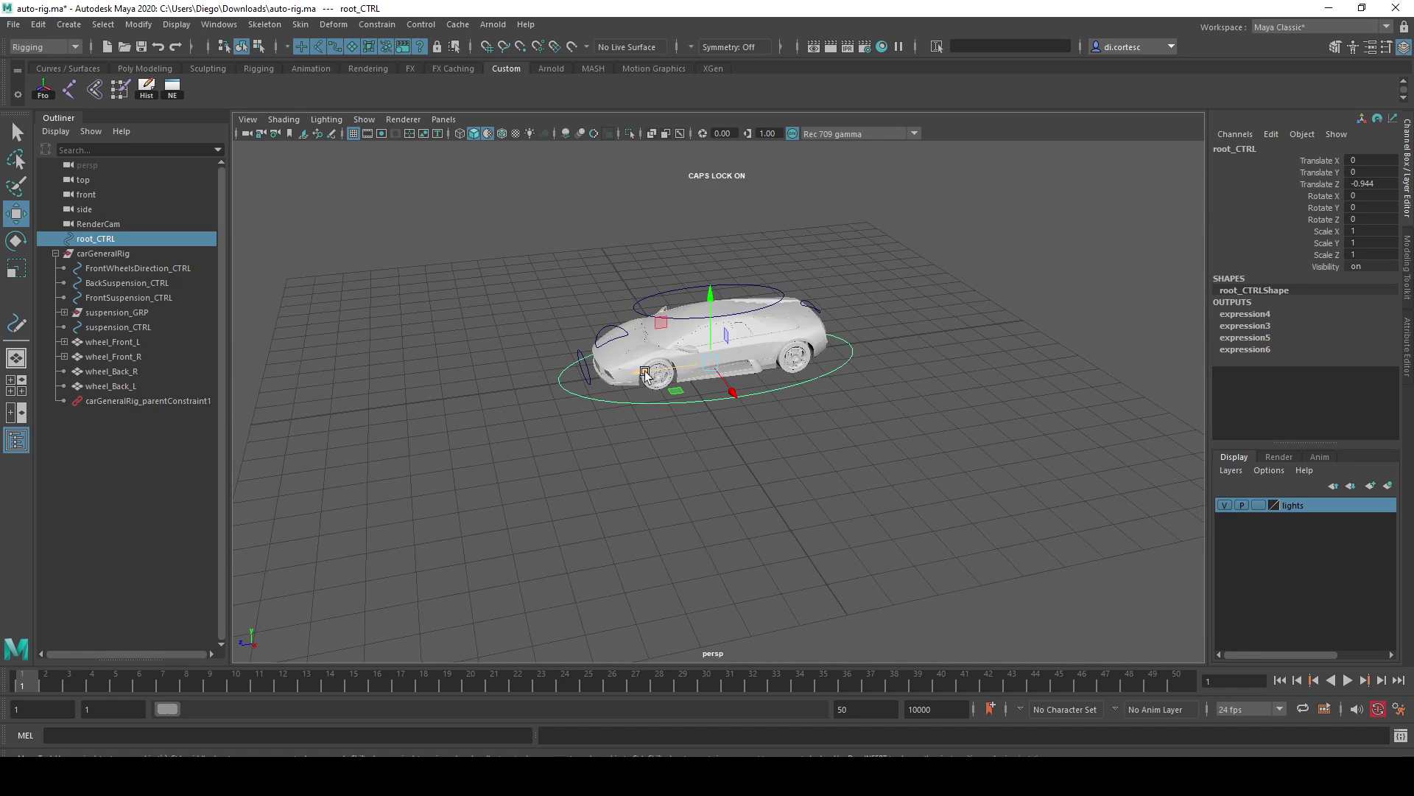
drag(646, 374, 893, 364)
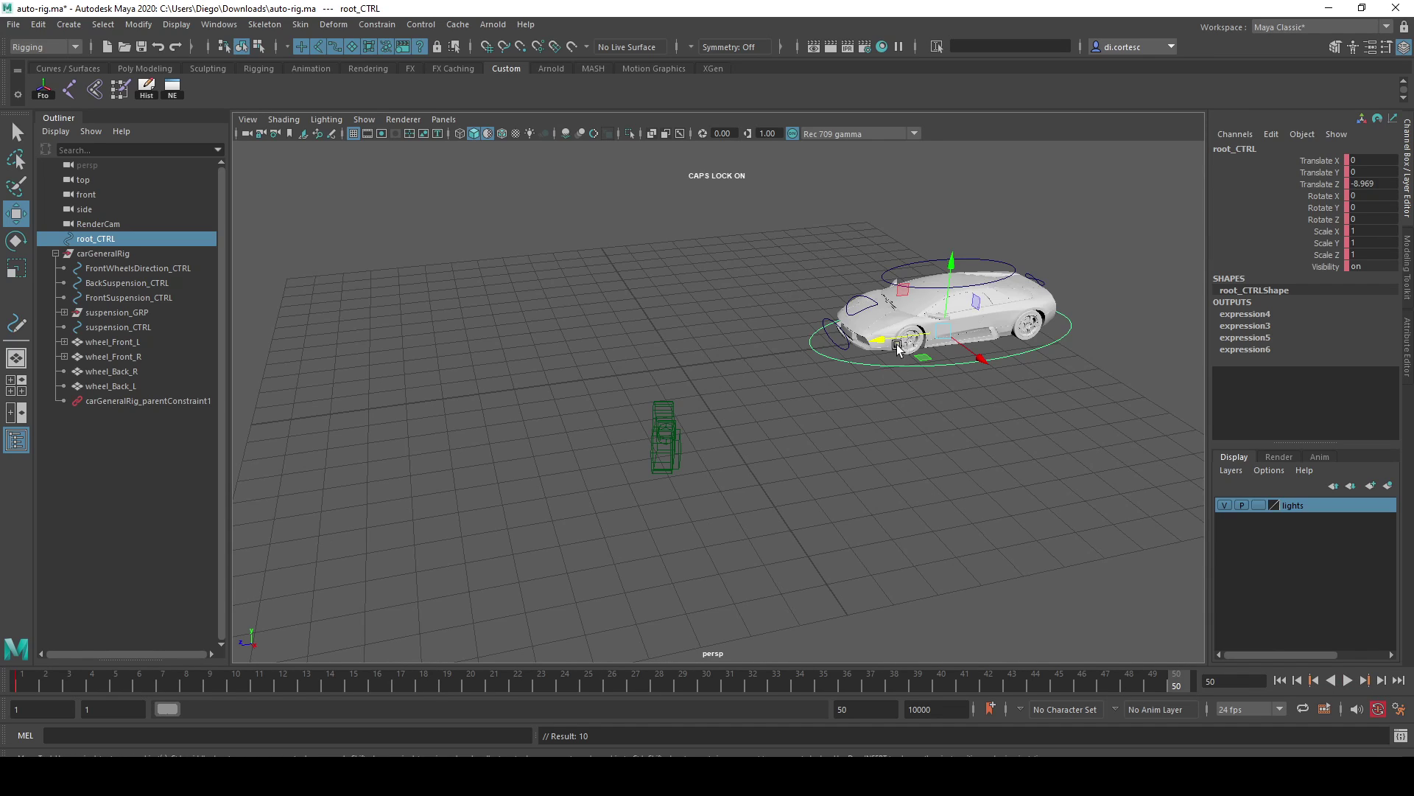
drag(897, 348, 426, 445)
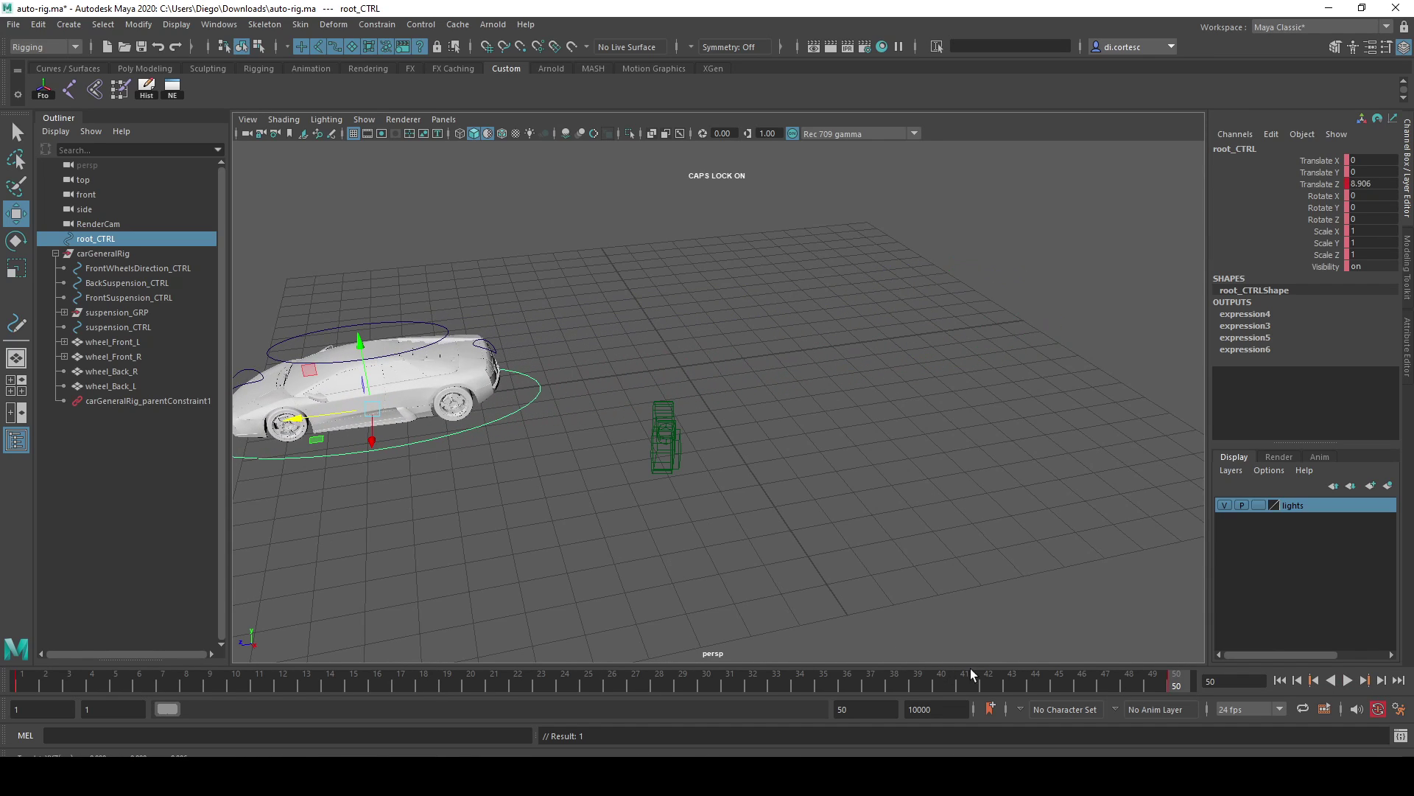
Play back the drive animation to watch the wheels spin
key(alt+v)
click(1345, 682)
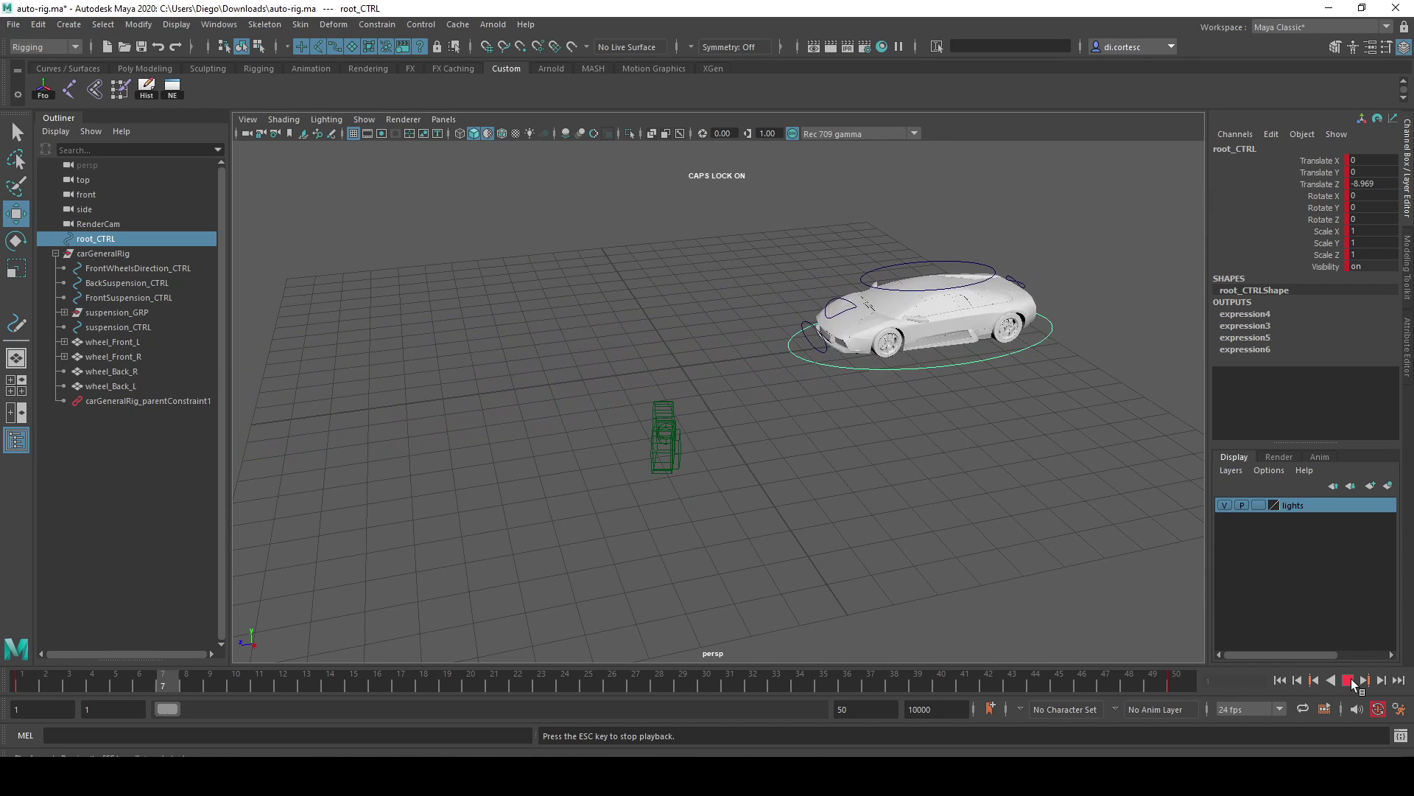
click(1351, 682)
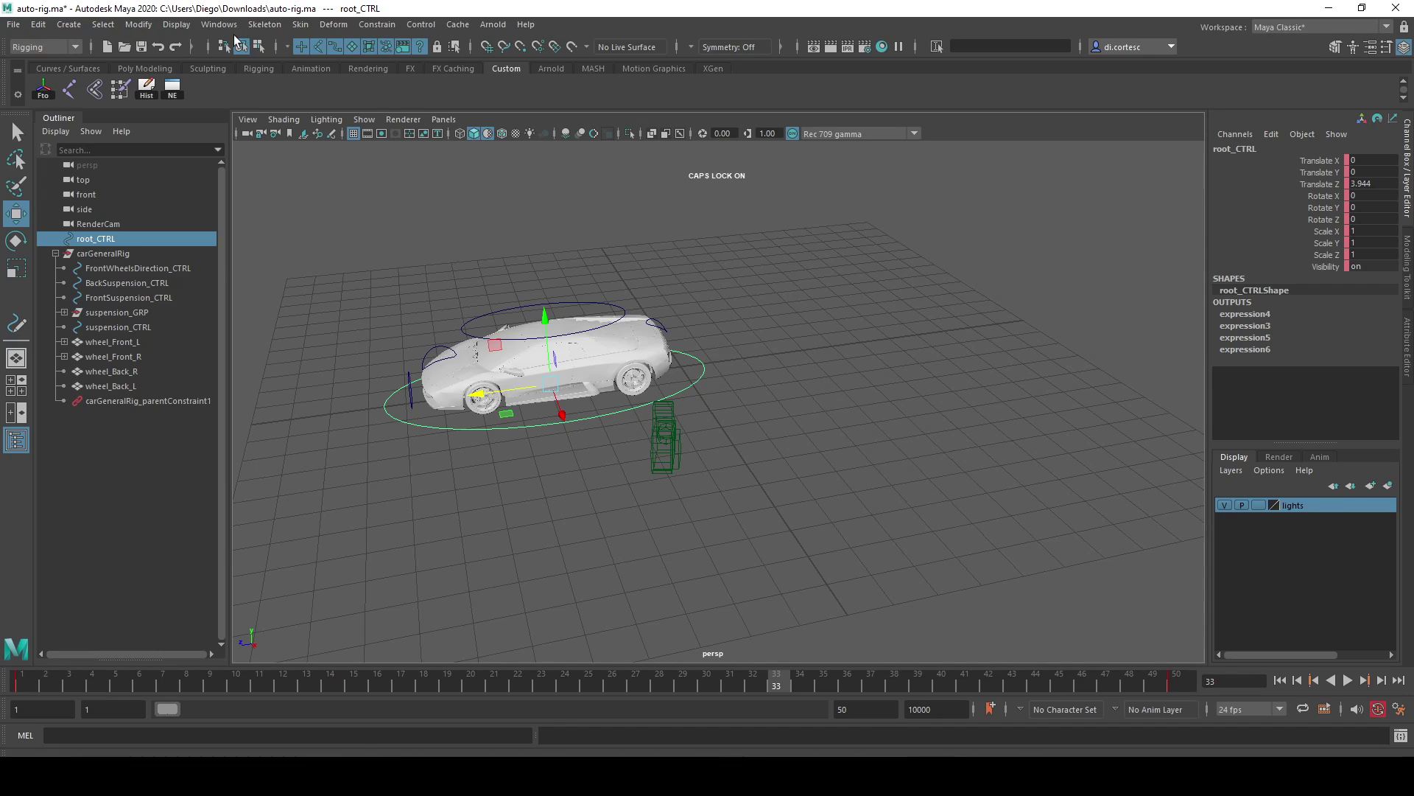
click(221, 24)
In the Graph Editor, flatten the start tangent of root_CTRL's Translate Z curve
mouse_move(311, 104)
click(407, 109)
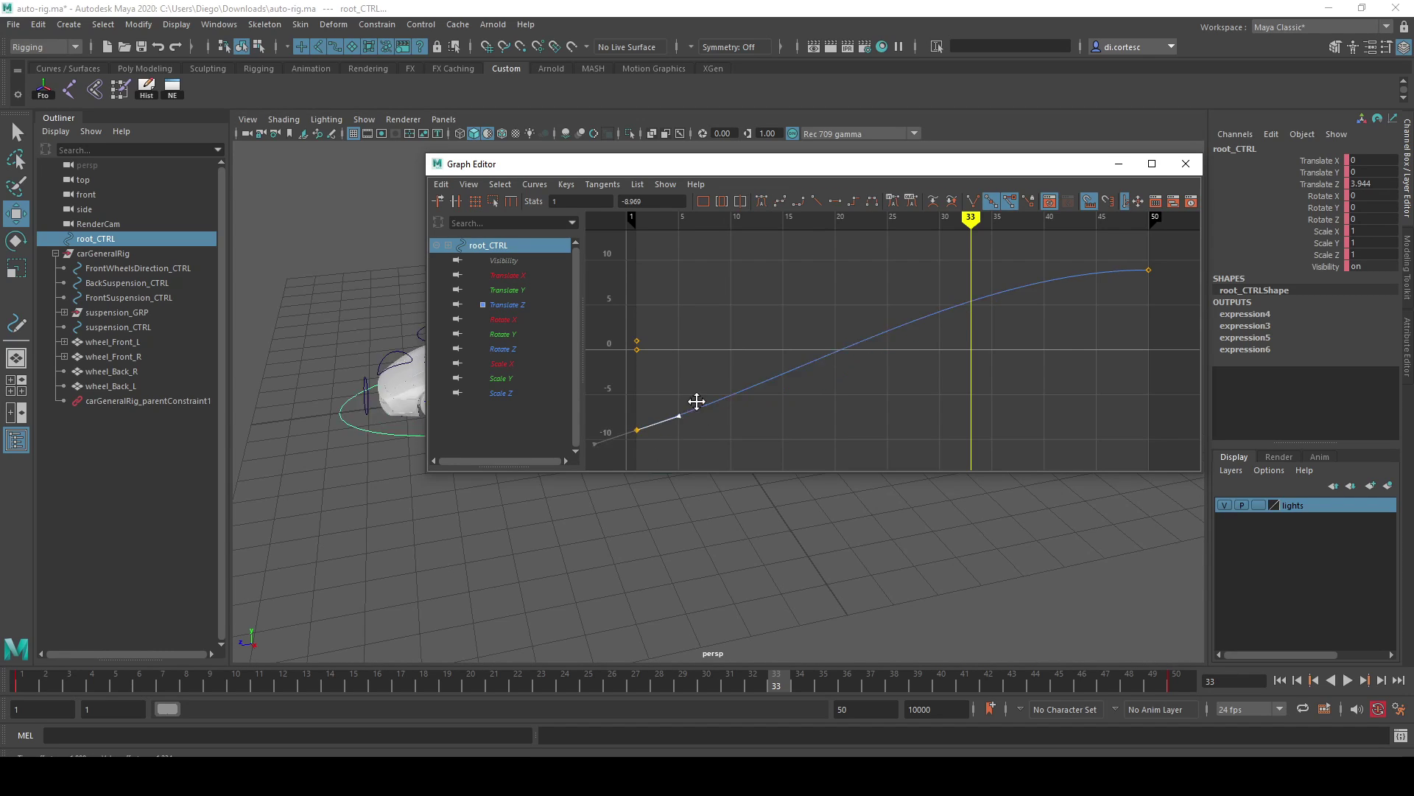
middle_drag(697, 402, 707, 350)
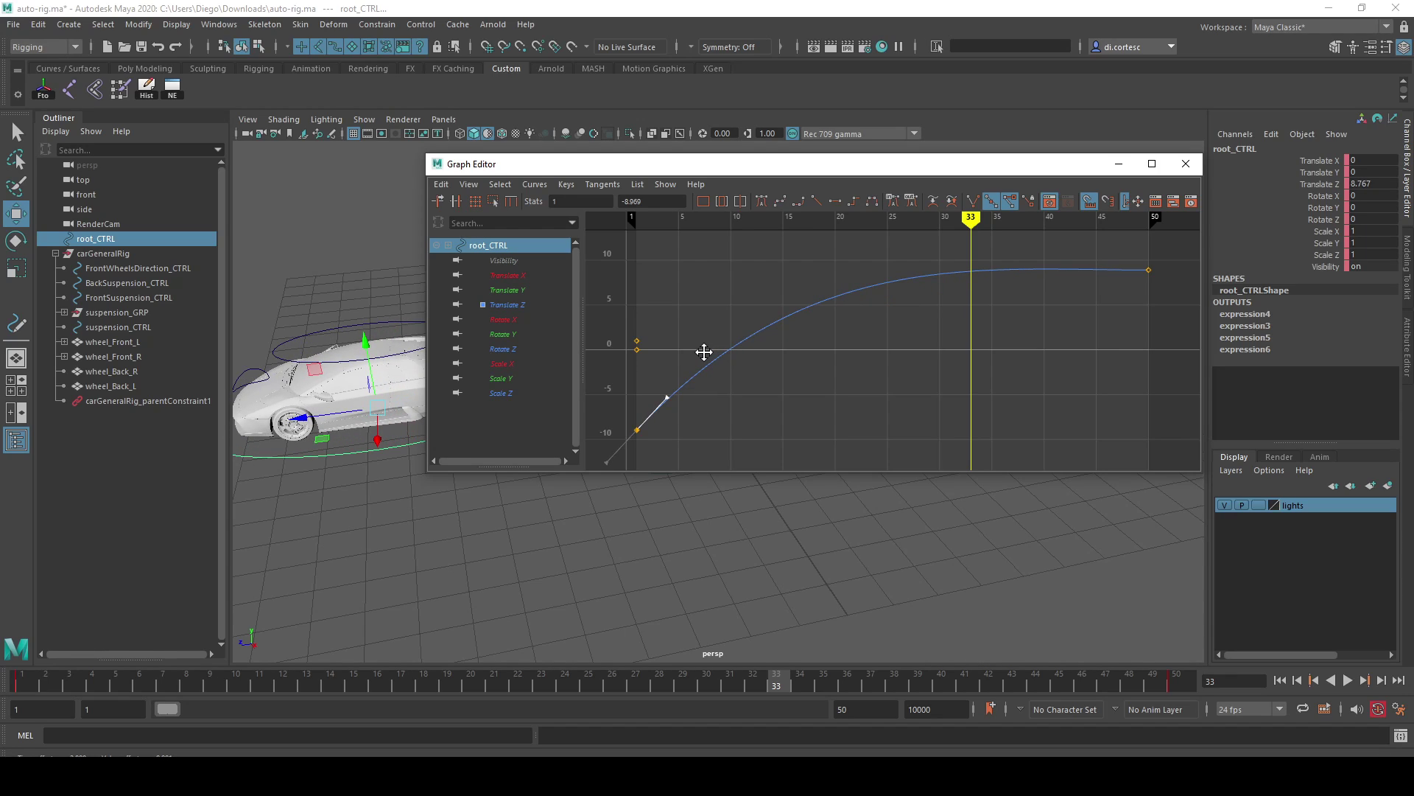
middle_drag(704, 355, 715, 348)
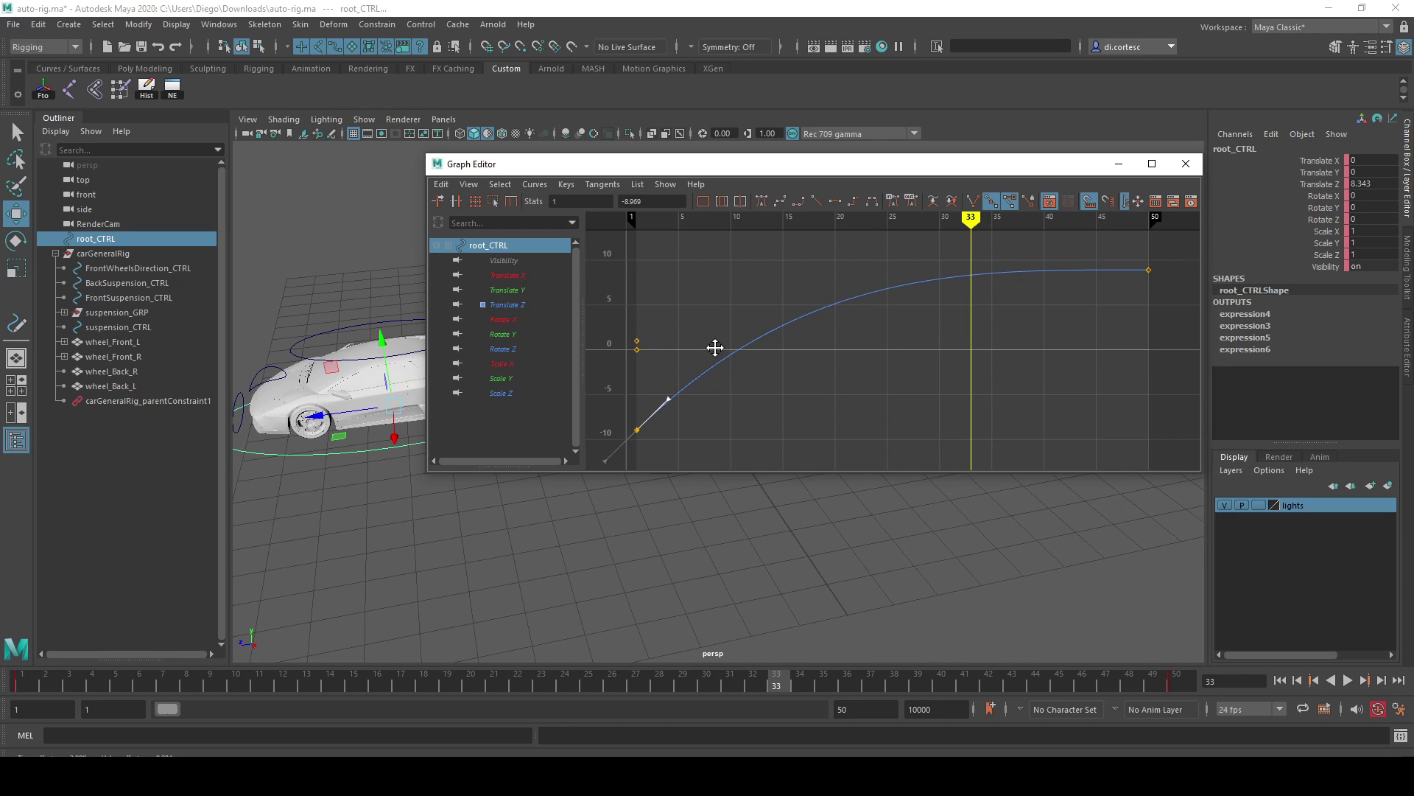
click(1186, 164)
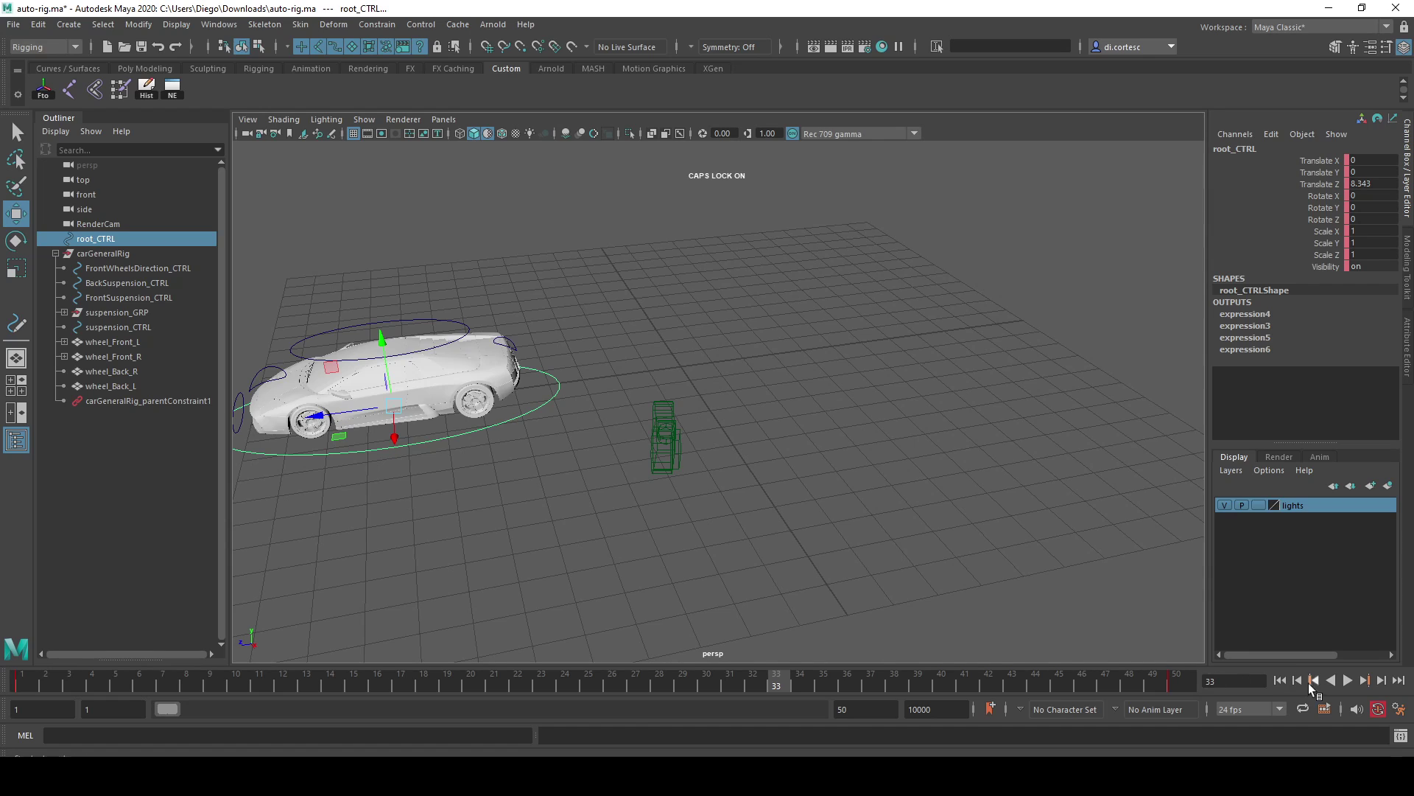
Play the eased car animation while orbiting to watch the motion
click(1348, 679)
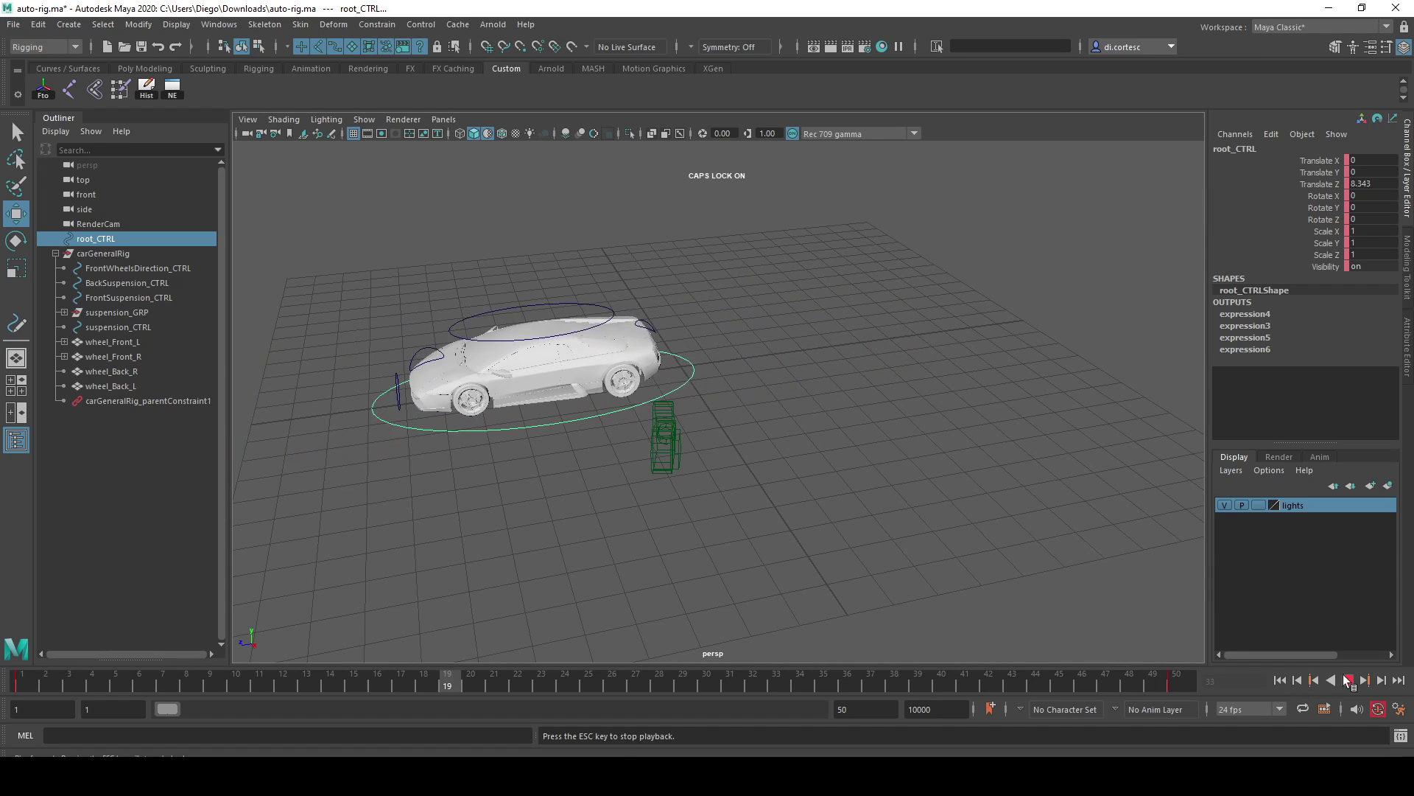
alt+drag(353, 508, 699, 441)
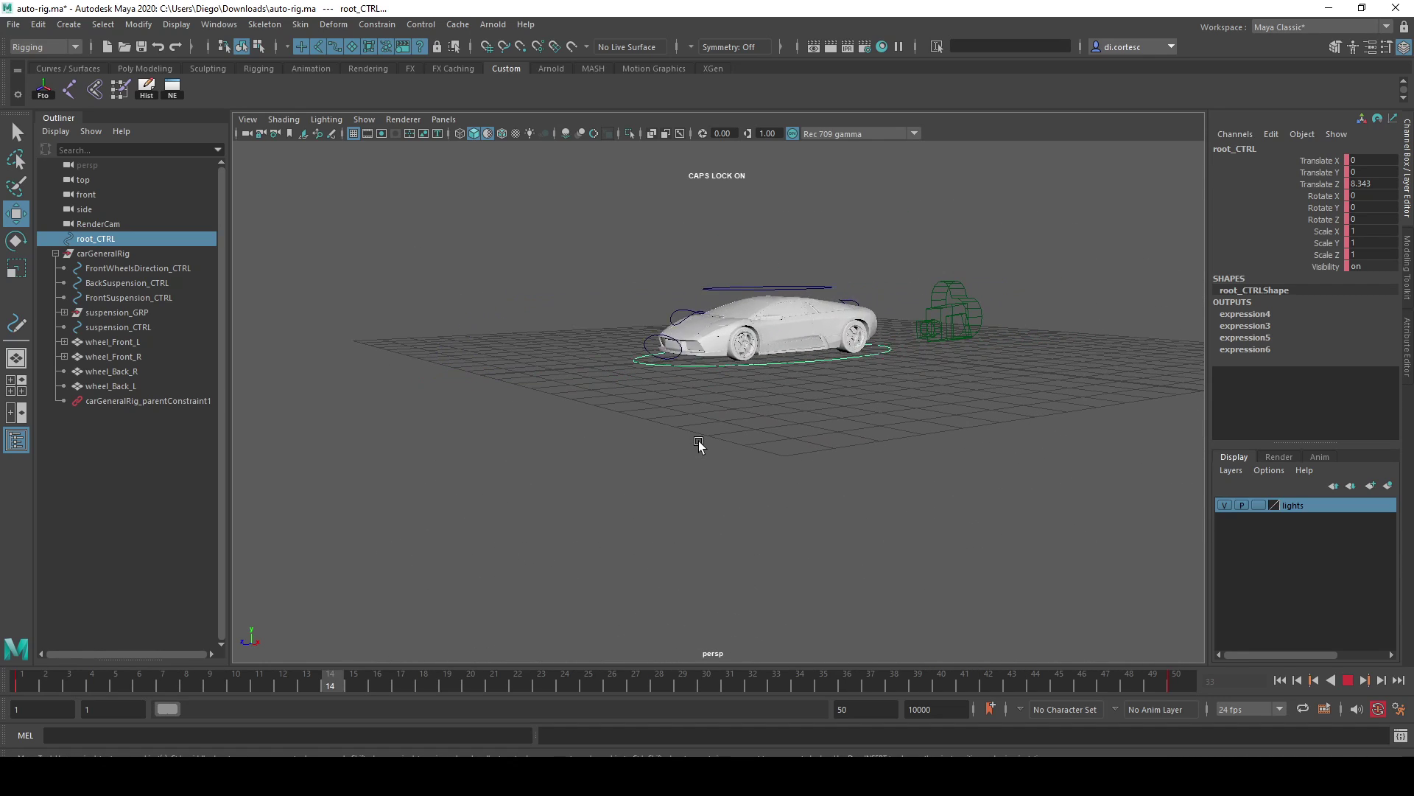
key(Escape)
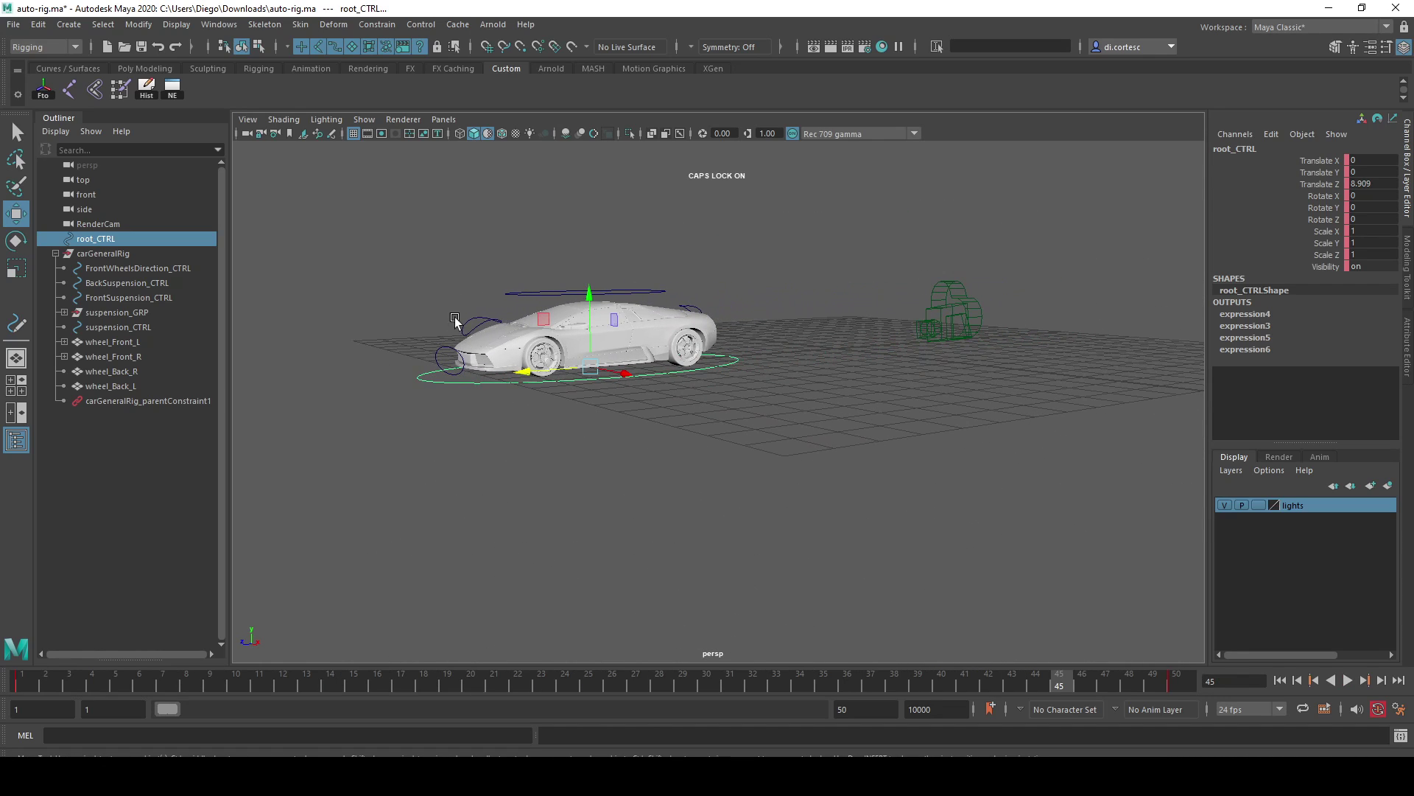
click(482, 326)
mouse_move(482, 326)
alt+right_down()
mouse_move(647, 451)
mouse_move(393, 682)
alt+right_up()
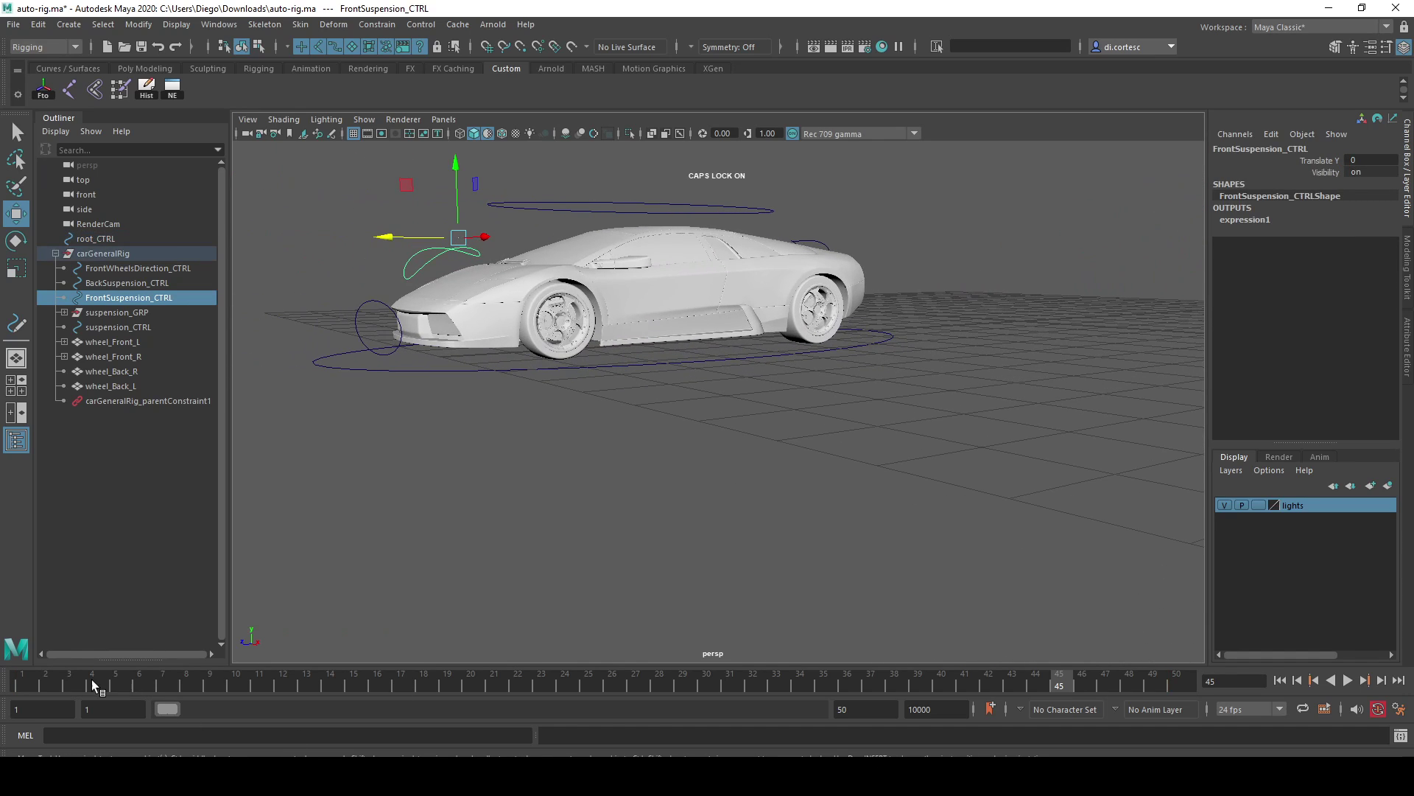
Key FrontSuspension_CTRL dipping down in Y, returning to Translate Y 0 at frame 49
mouse_move(91, 679)
mouse_down()
mouse_move(529, 674)
mouse_move(1046, 700)
mouse_up()
key(s)
drag(463, 200, 462, 213)
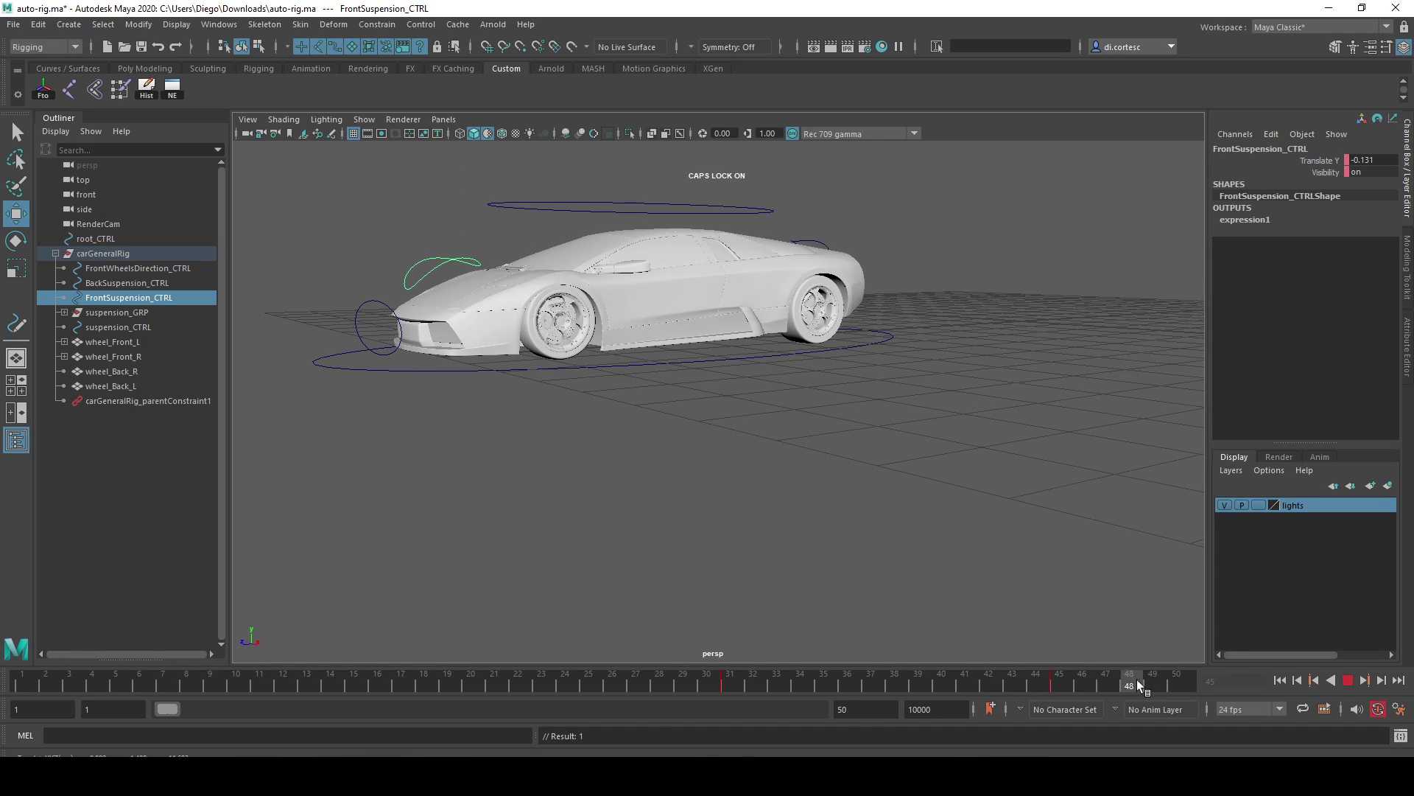
drag(1138, 685, 1148, 681)
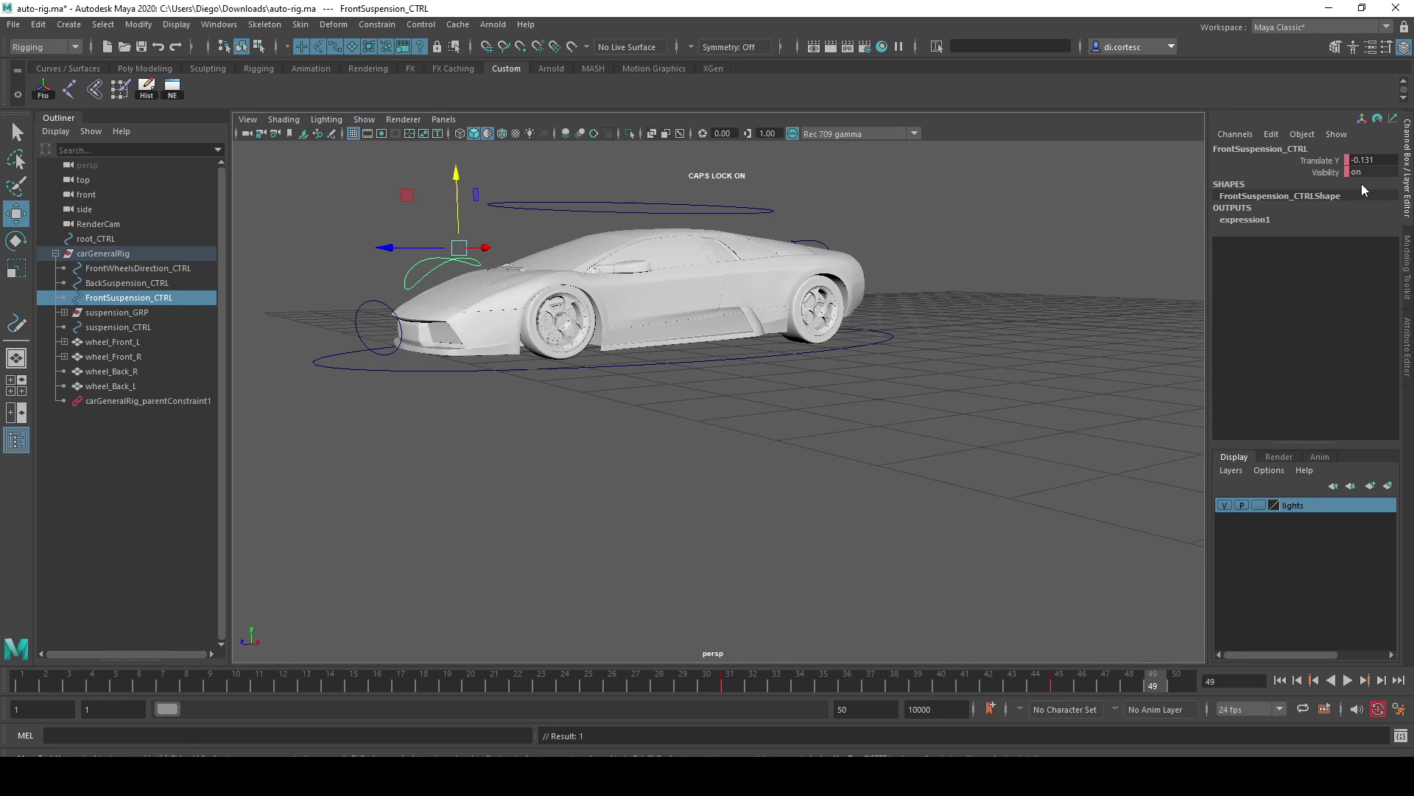
text(0)
key(Return)
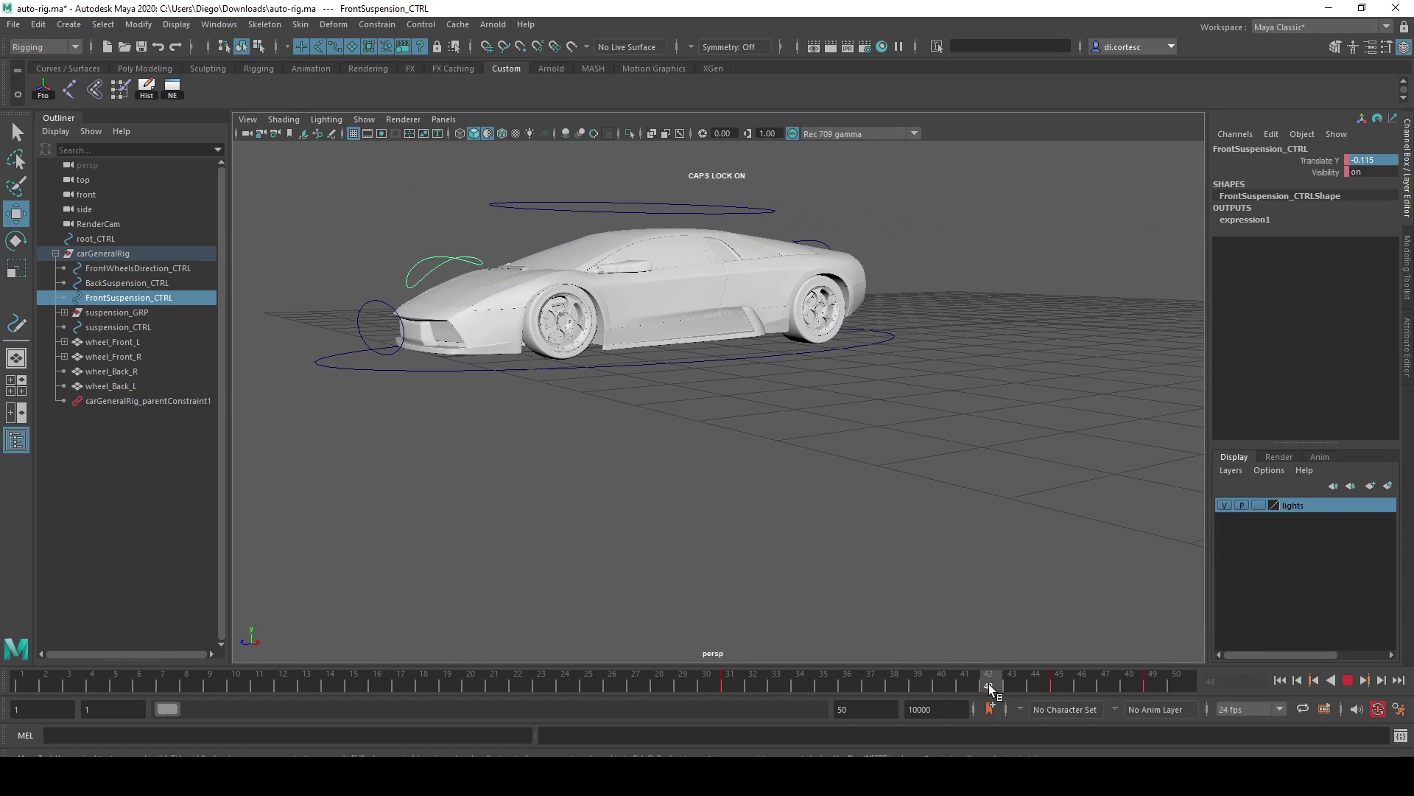
Play back the suspension dip around frames 44–50 to check the nose motion
click(1062, 683)
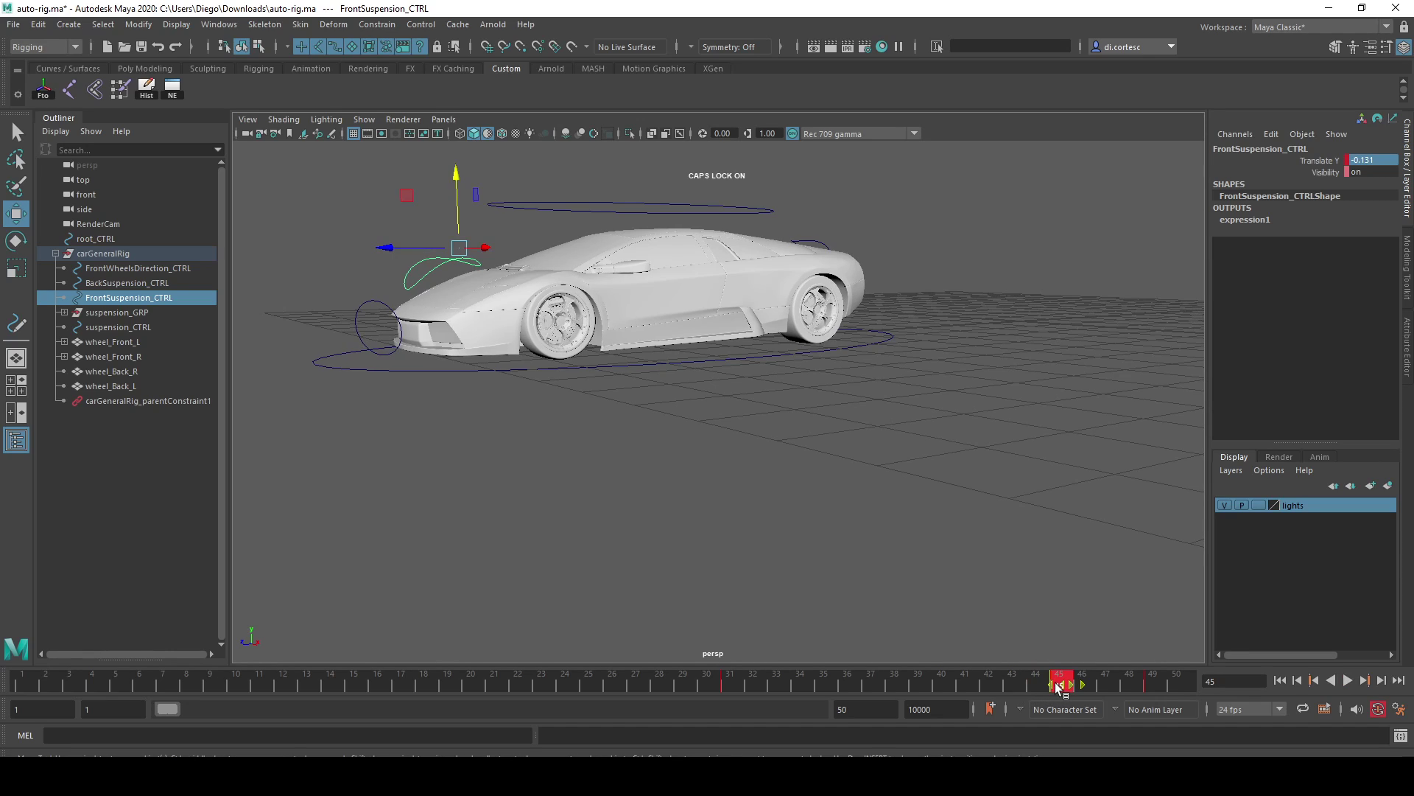
shift+drag(1057, 687, 1037, 686)
key(alt+v)
key(alt+v)
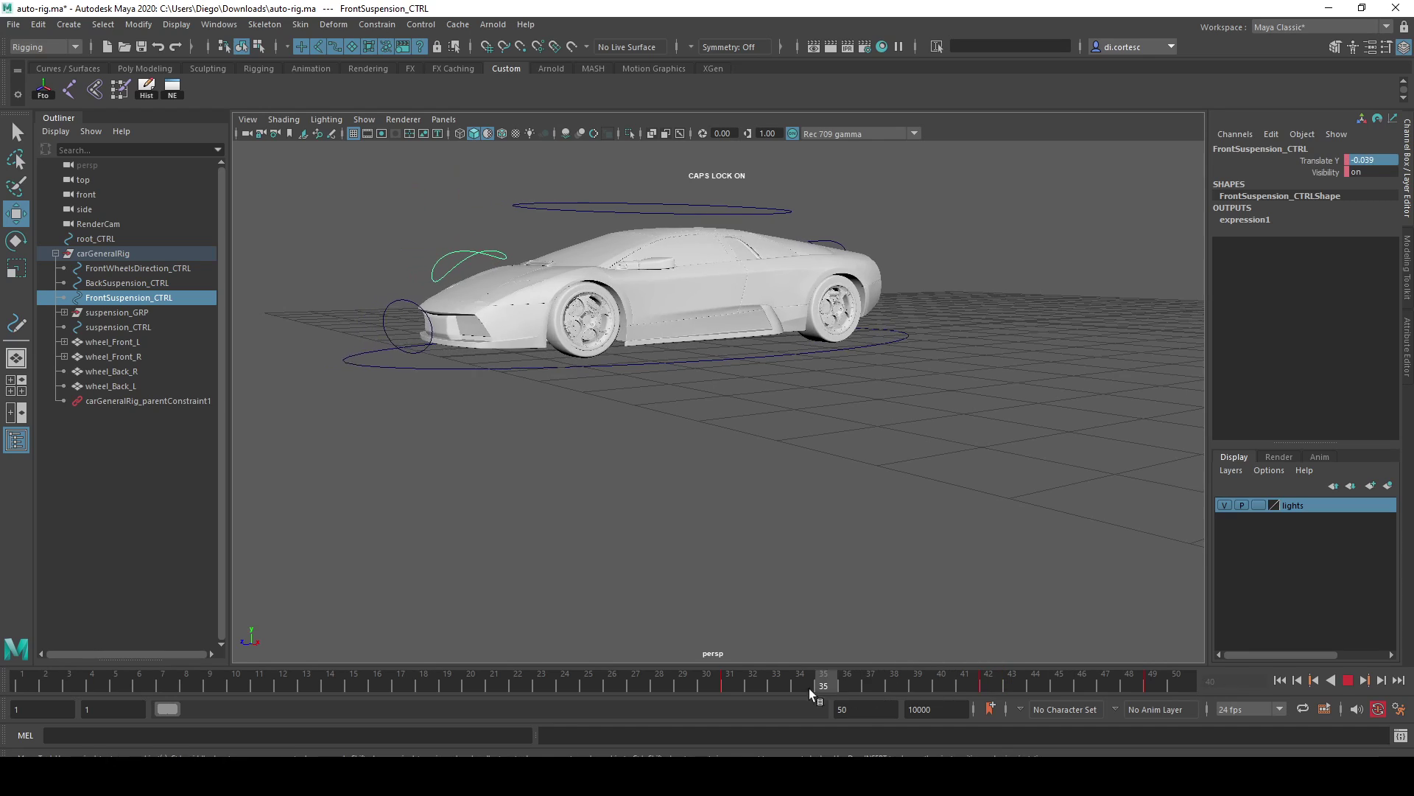
shift+click(1152, 692)
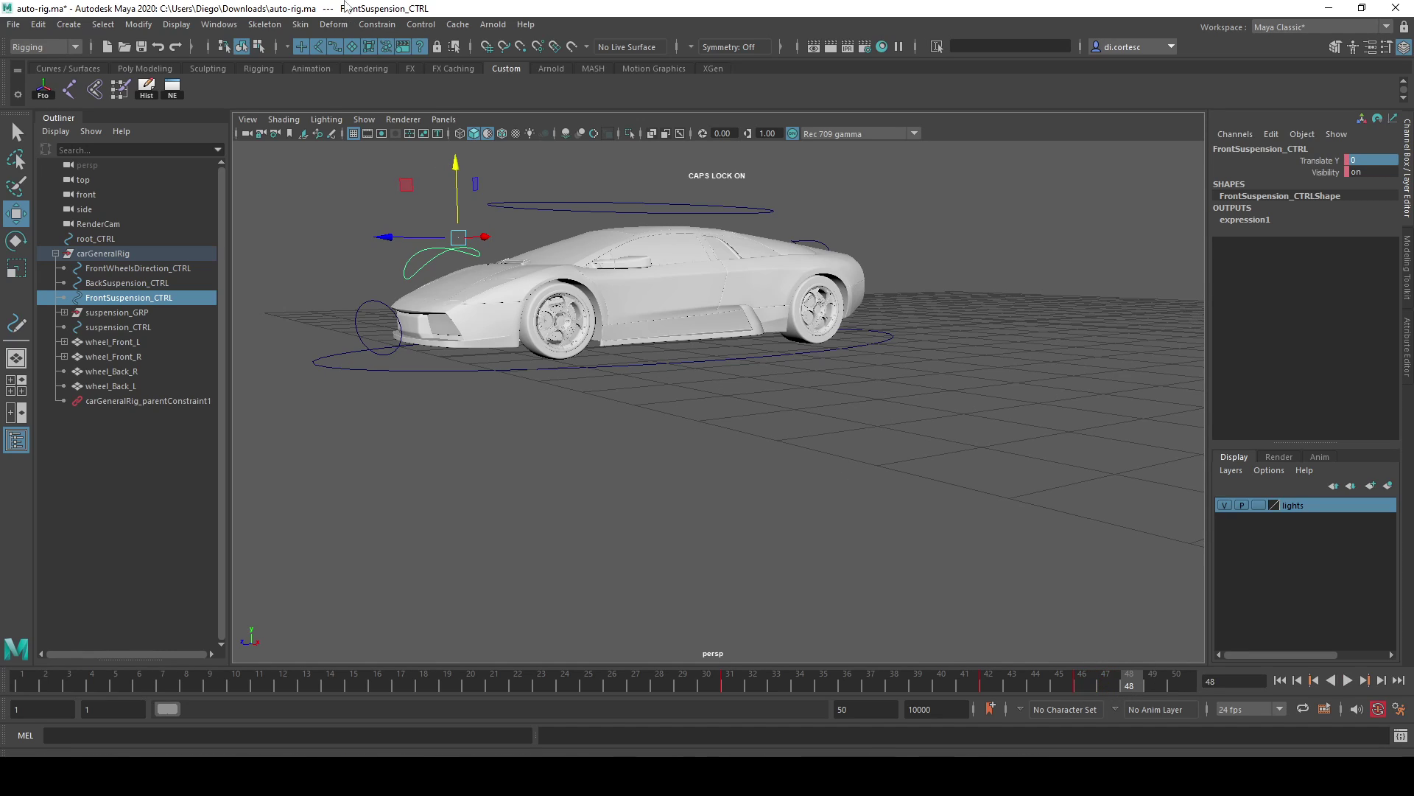
key(alt+v)
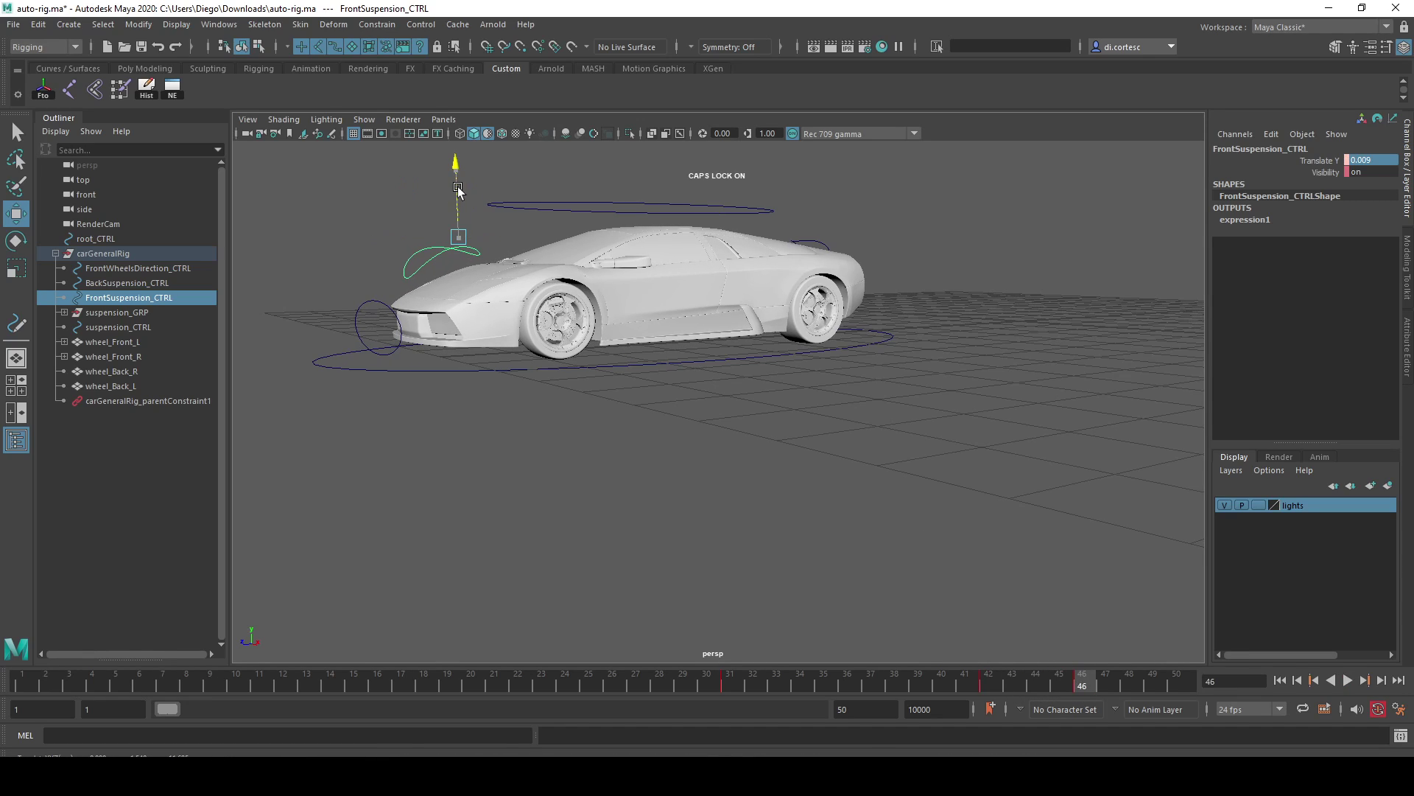
drag(1143, 686, 1175, 688)
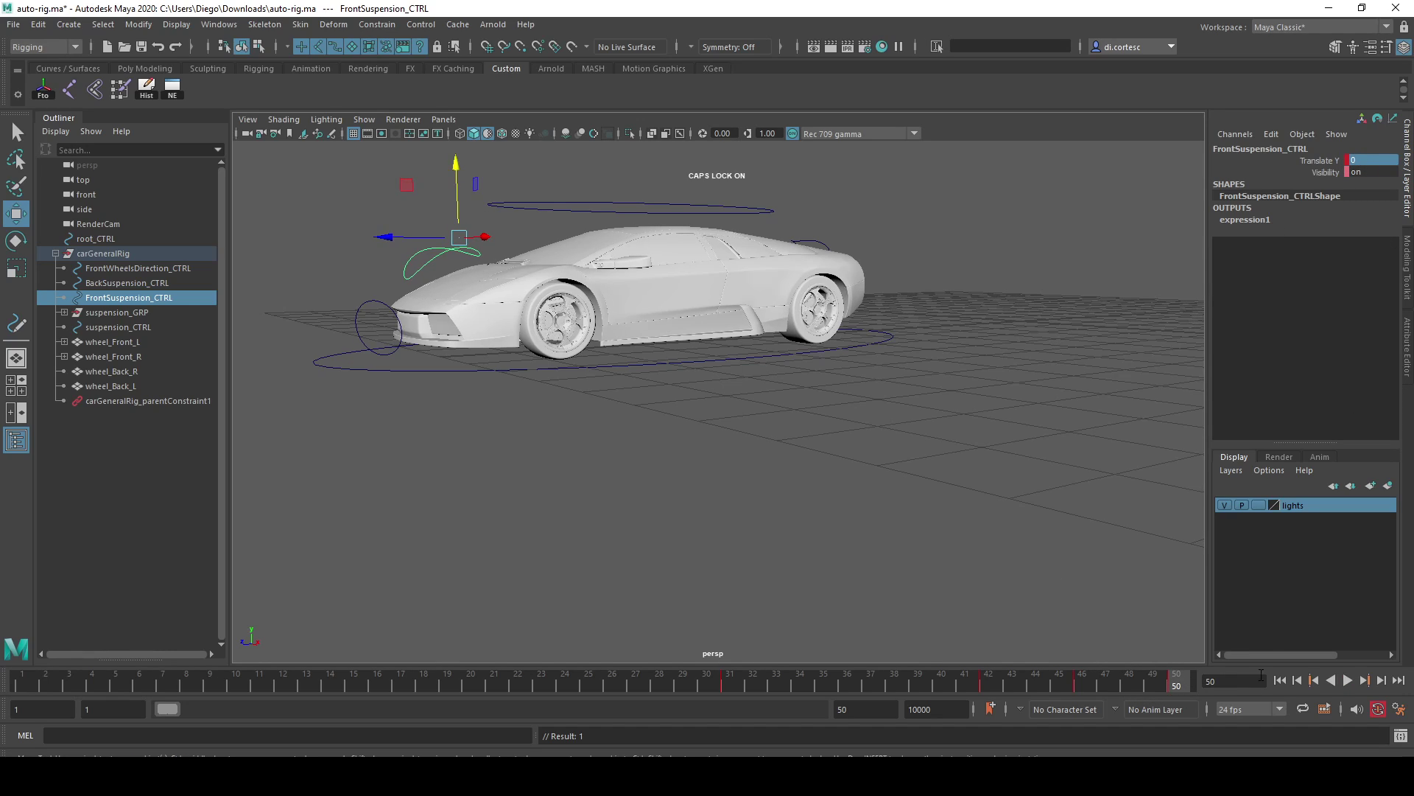
click(1347, 681)
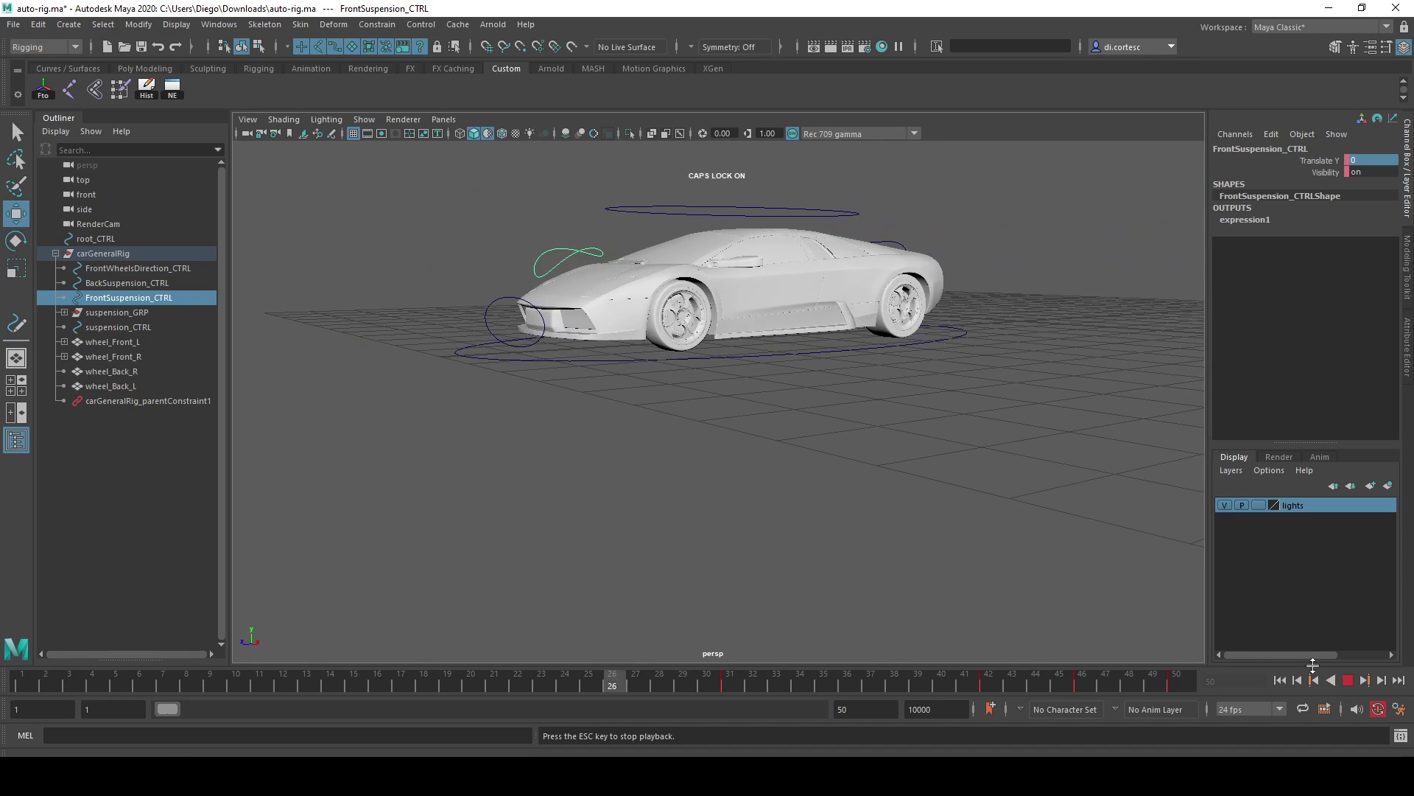
alt+drag(906, 446, 719, 396)
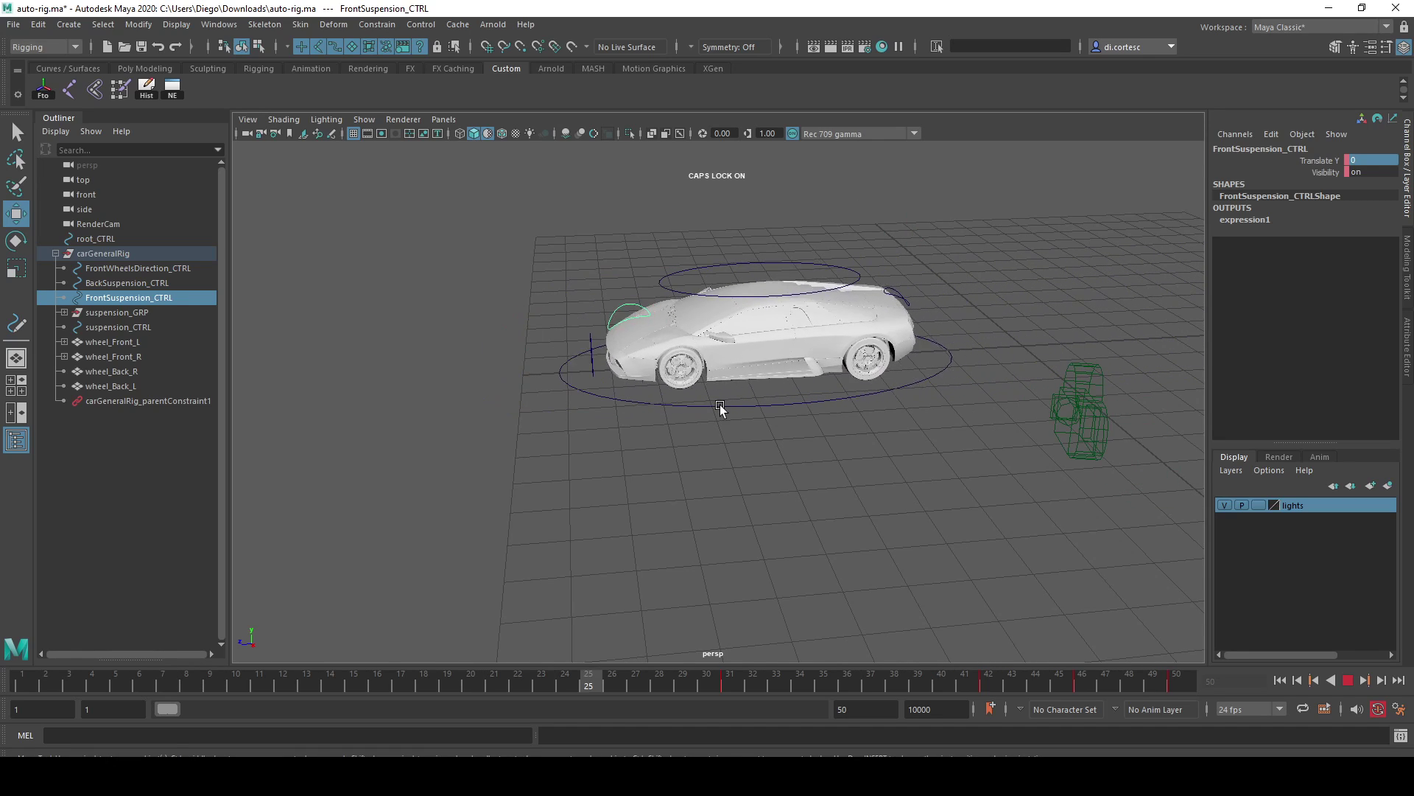
key(Escape)
click(501, 374)
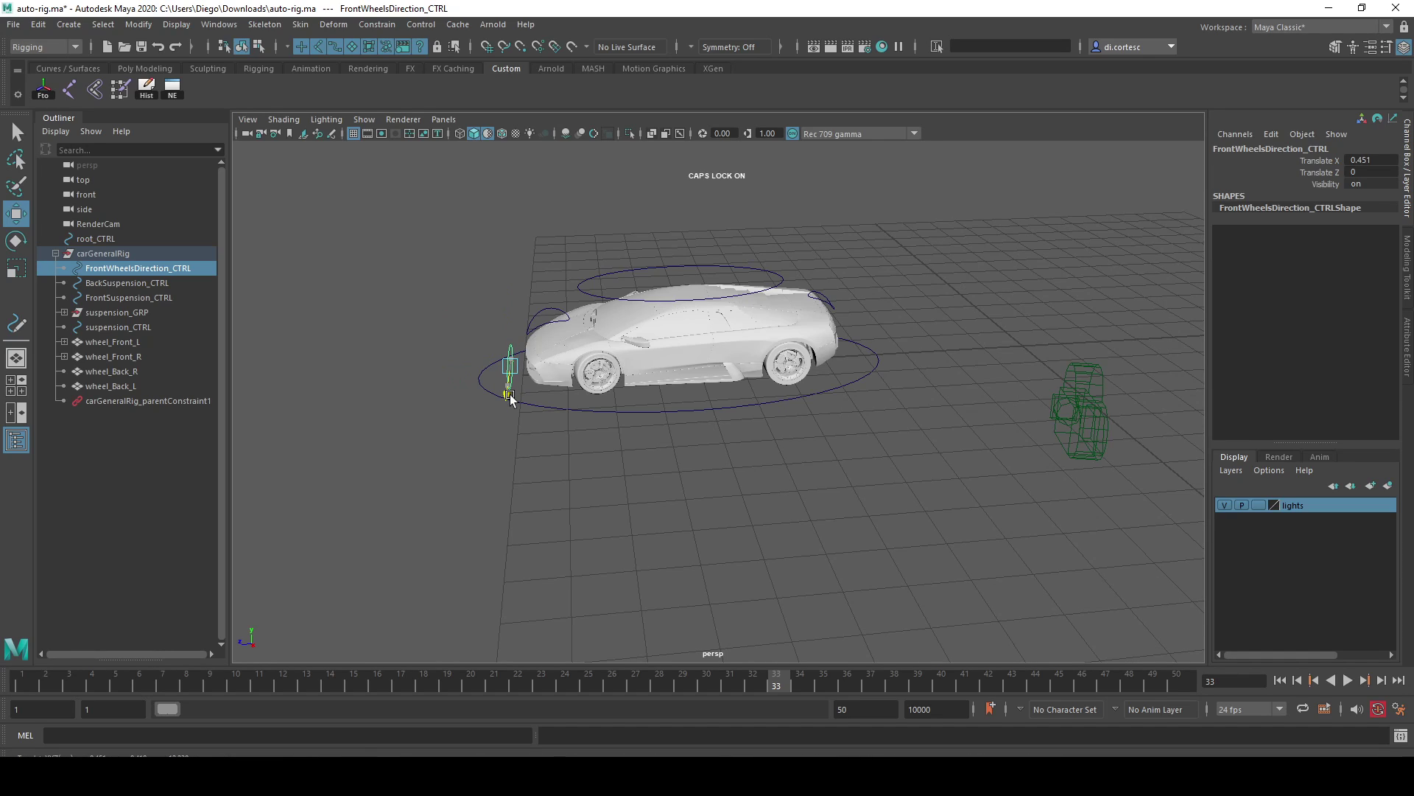
key(alt+v)
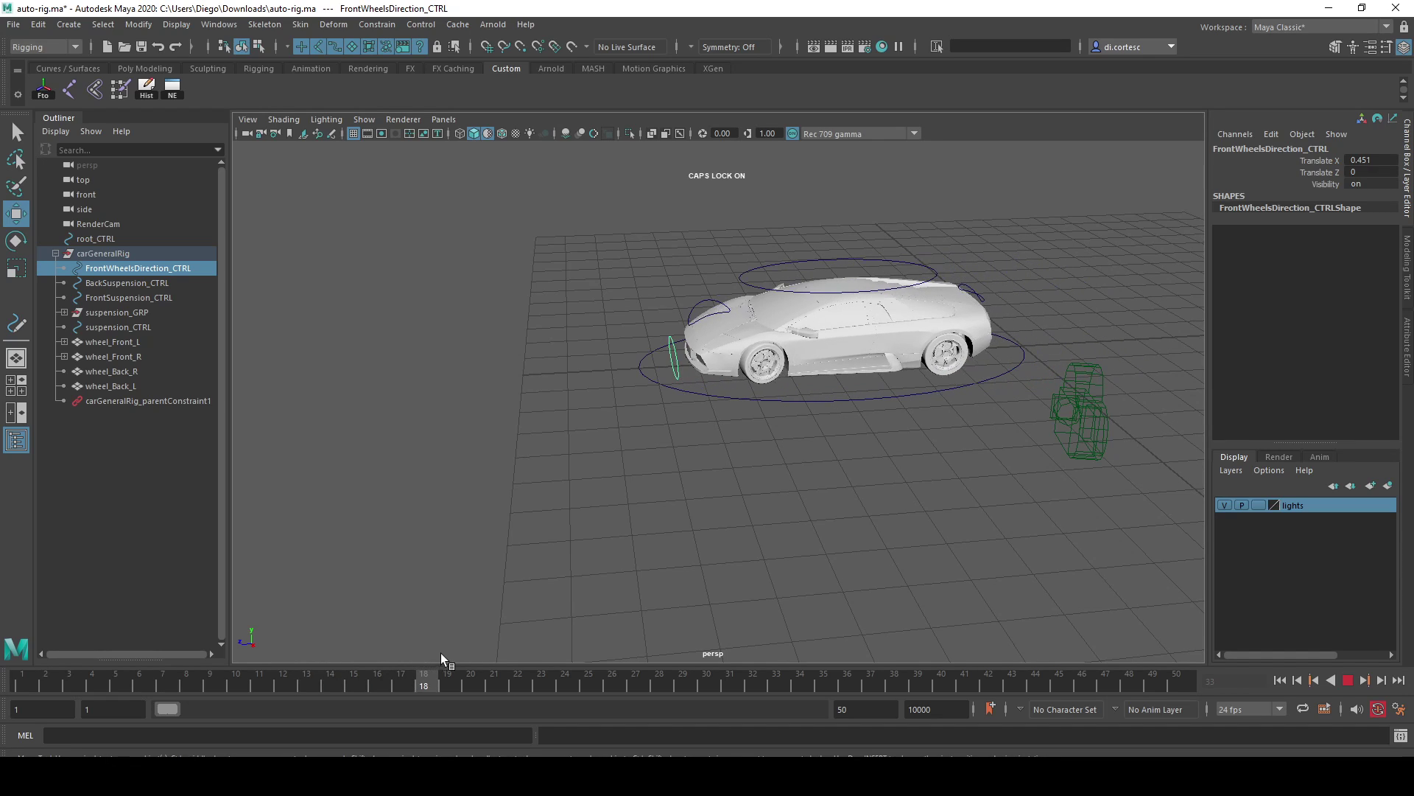
click(39, 679)
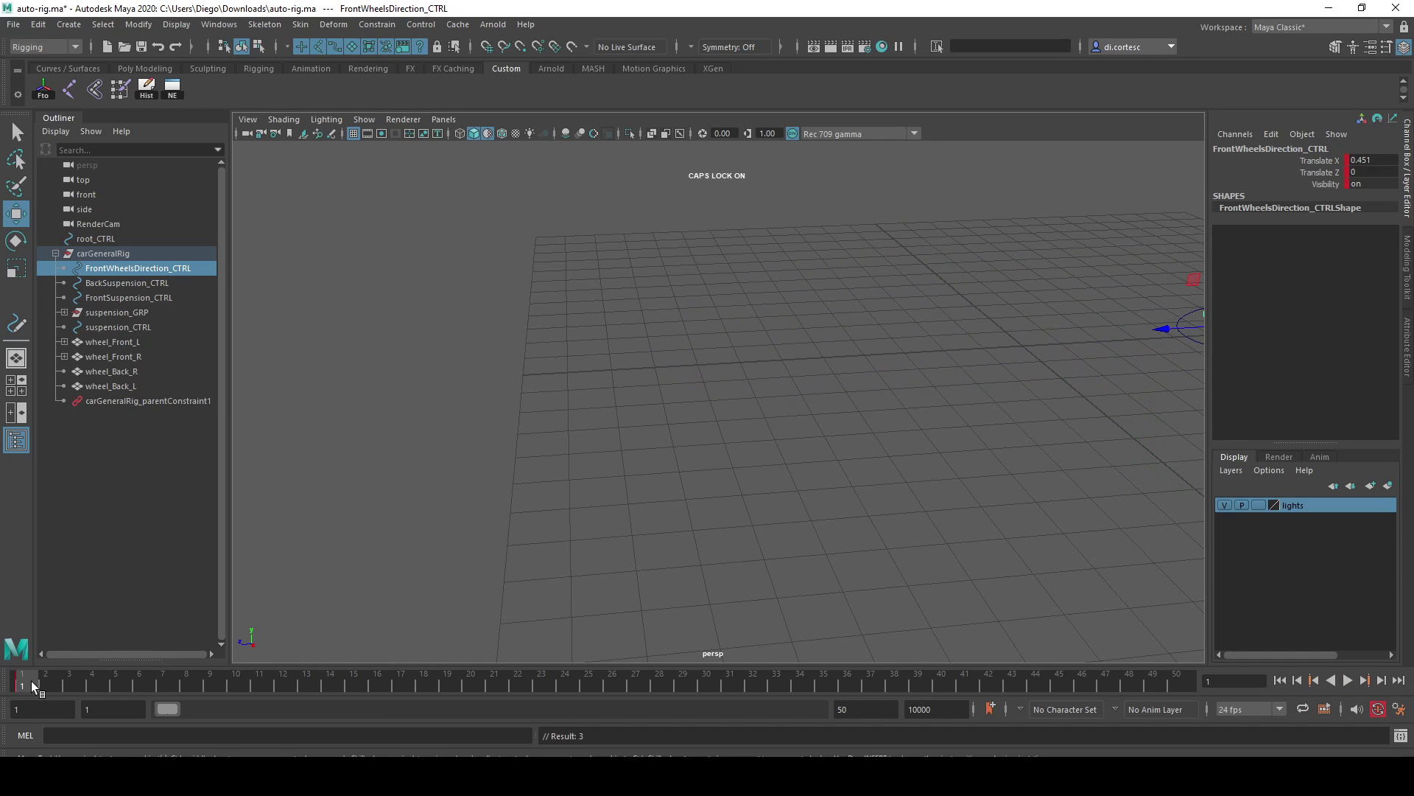
mouse_move(31, 681)
mouse_down()
mouse_move(699, 692)
mouse_move(488, 704)
mouse_move(442, 700)
mouse_move(528, 702)
mouse_move(246, 685)
mouse_move(717, 697)
mouse_move(726, 685)
mouse_up()
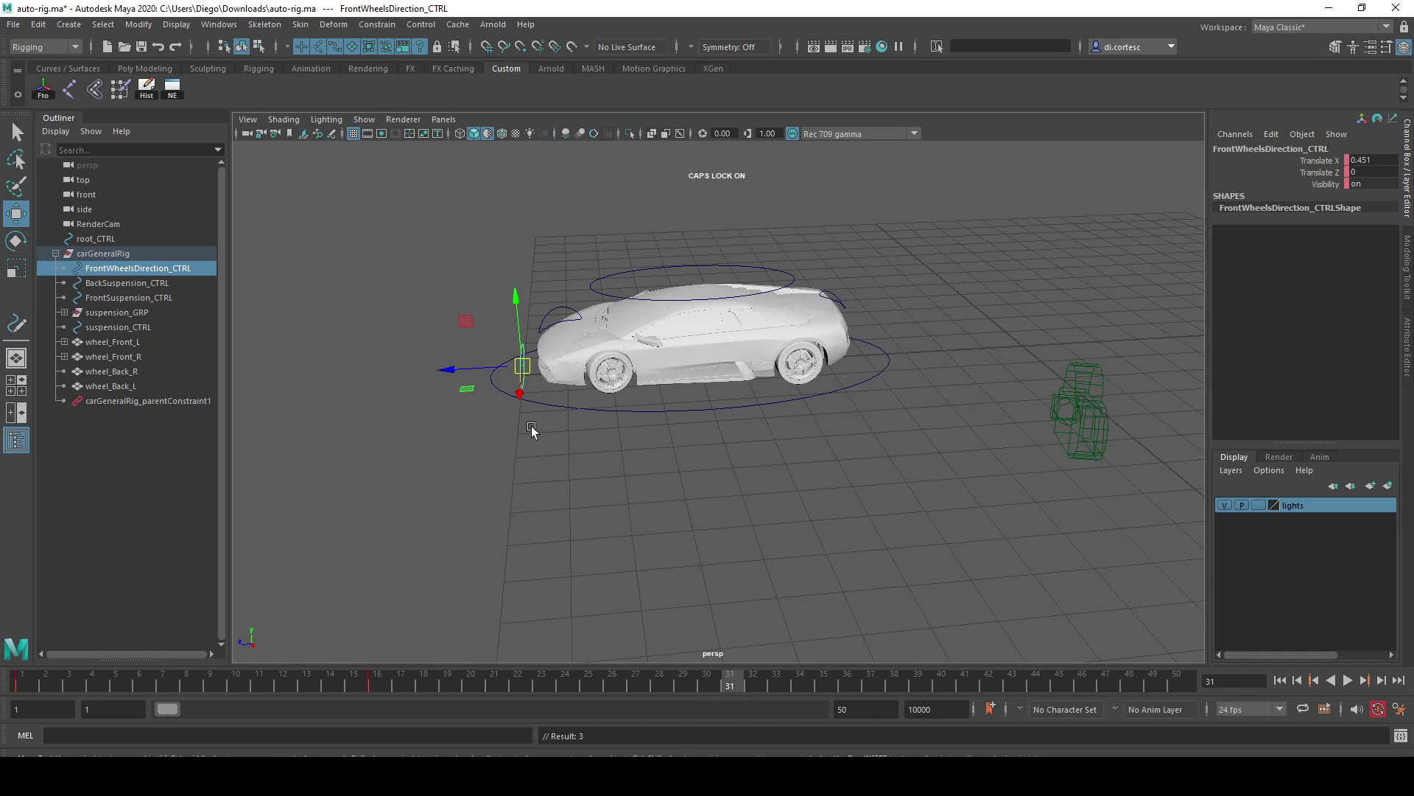
key(w)
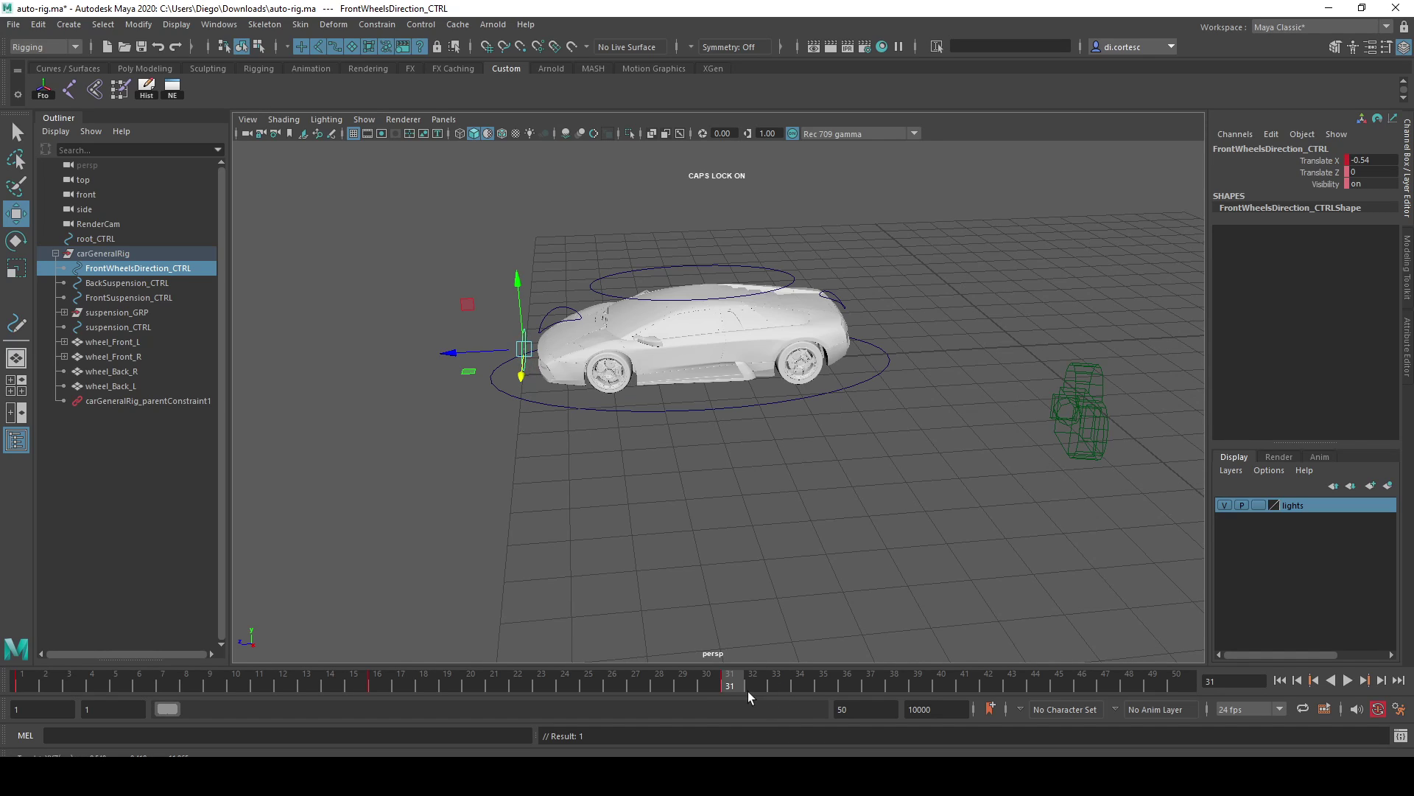
mouse_move(749, 690)
mouse_down()
mouse_move(188, 658)
mouse_move(835, 685)
mouse_move(10, 652)
mouse_up()
click(1347, 680)
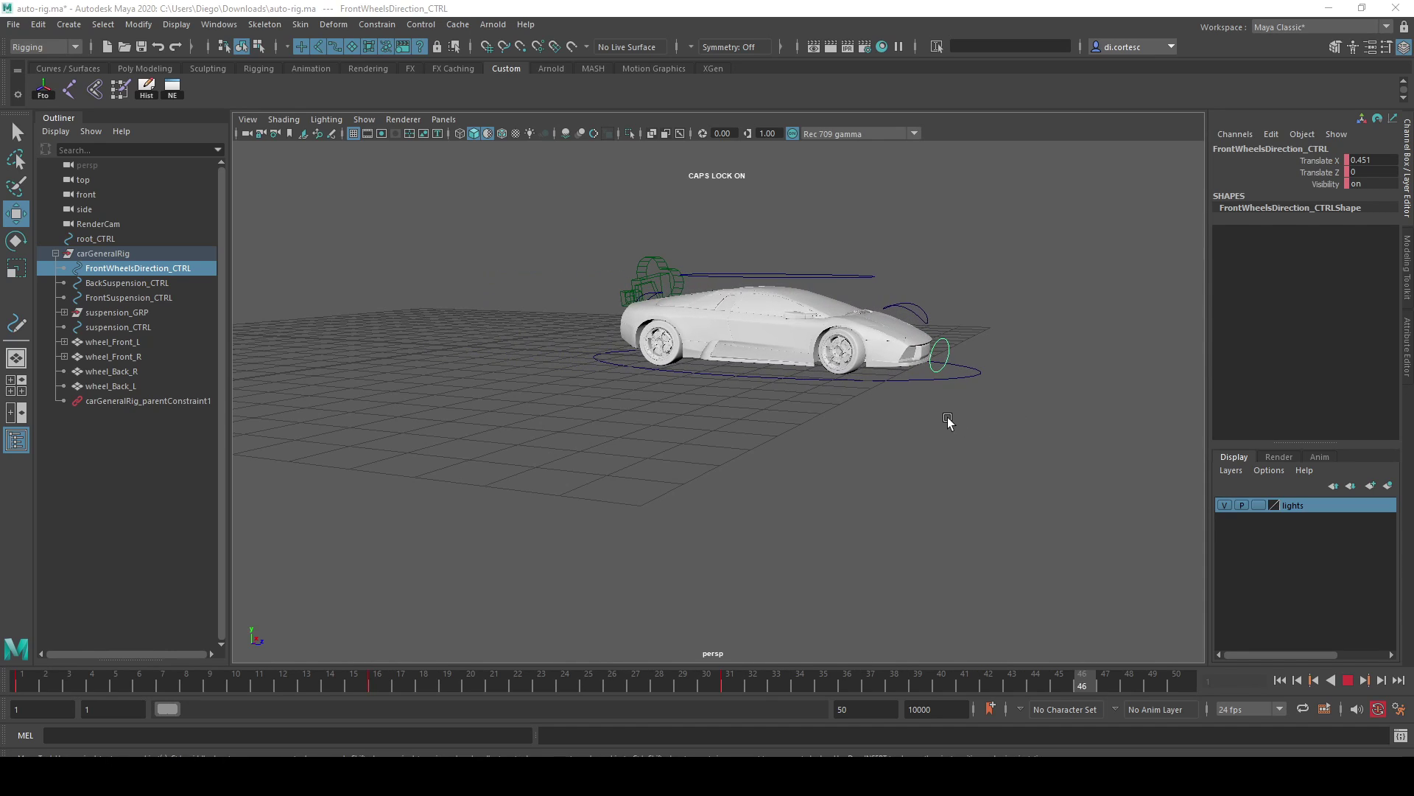
mouse_move(965, 421)
alt+mouse_down()
mouse_move(784, 432)
mouse_move(709, 418)
mouse_move(860, 416)
mouse_move(932, 314)
alt+mouse_up()
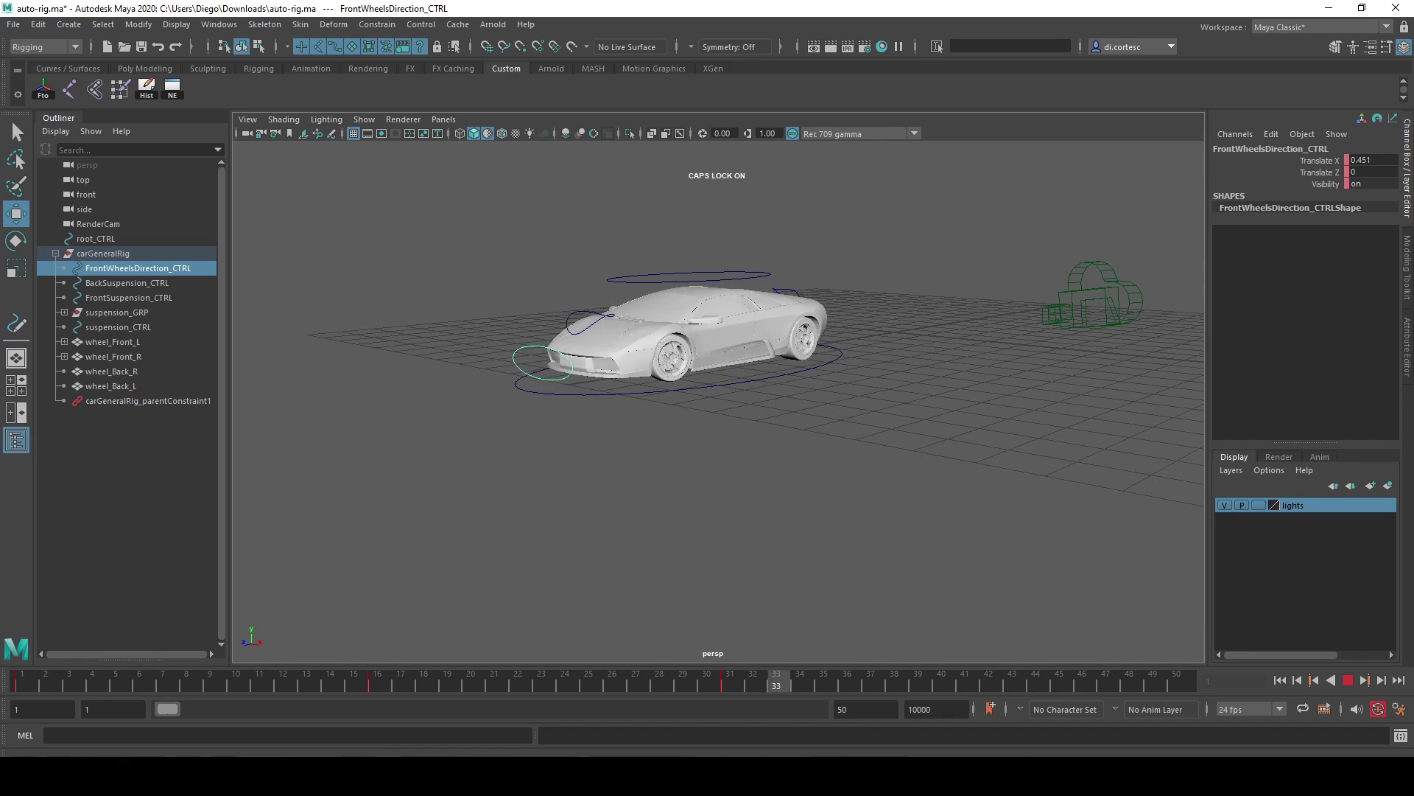
Highlight "/ (3.14)" in the wheel_Front_R.rotateX expression in Notepad
key(alt+Tab)
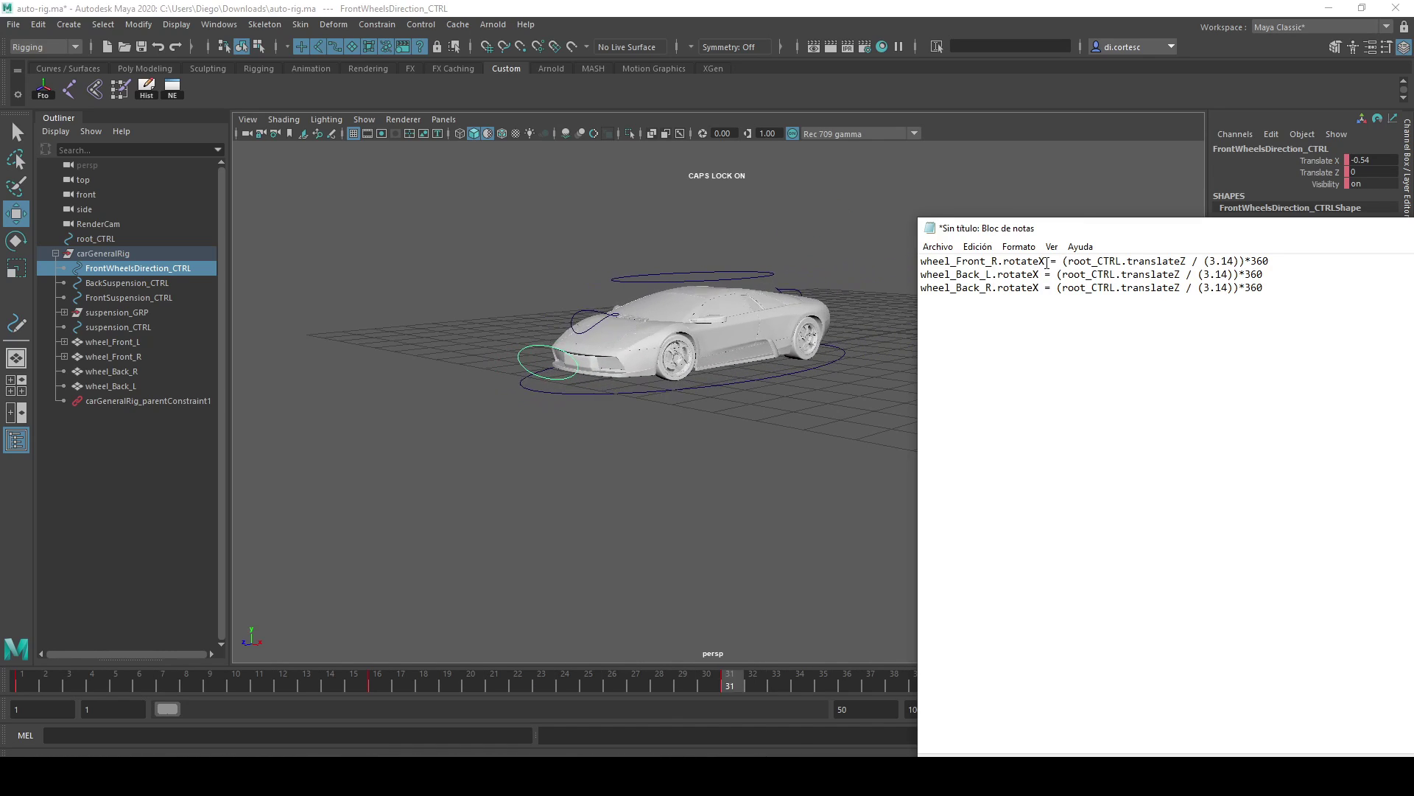
drag(1069, 262, 1187, 260)
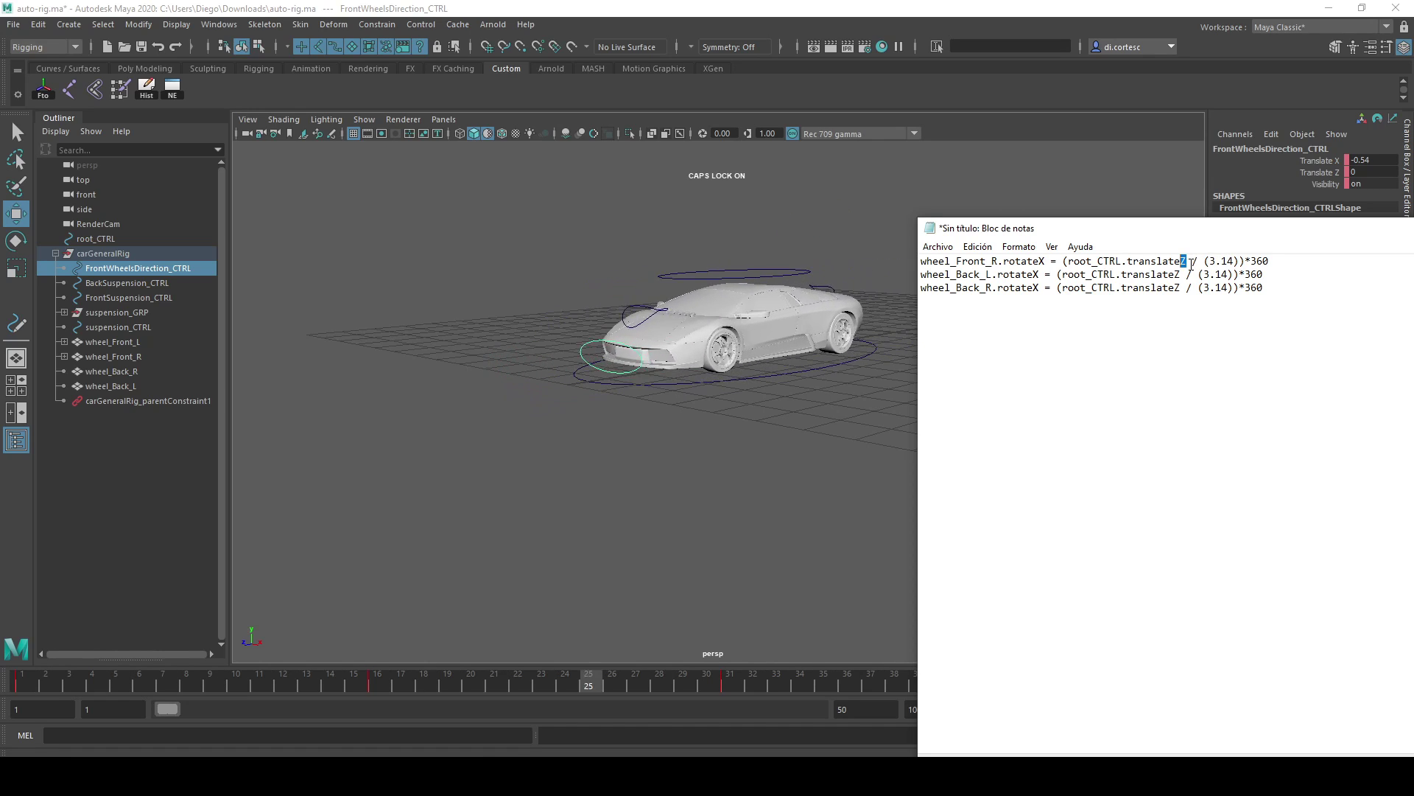
drag(1191, 260, 1245, 262)
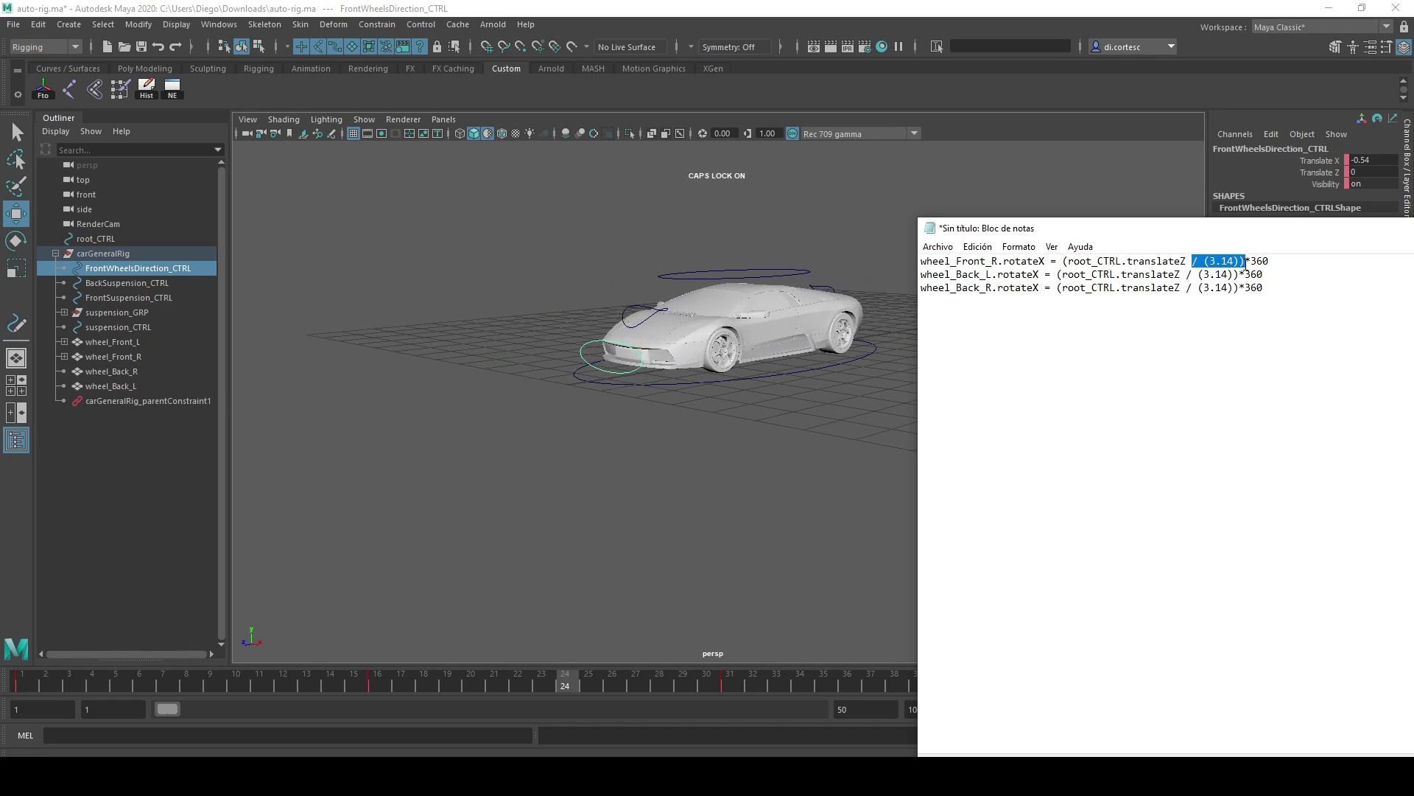